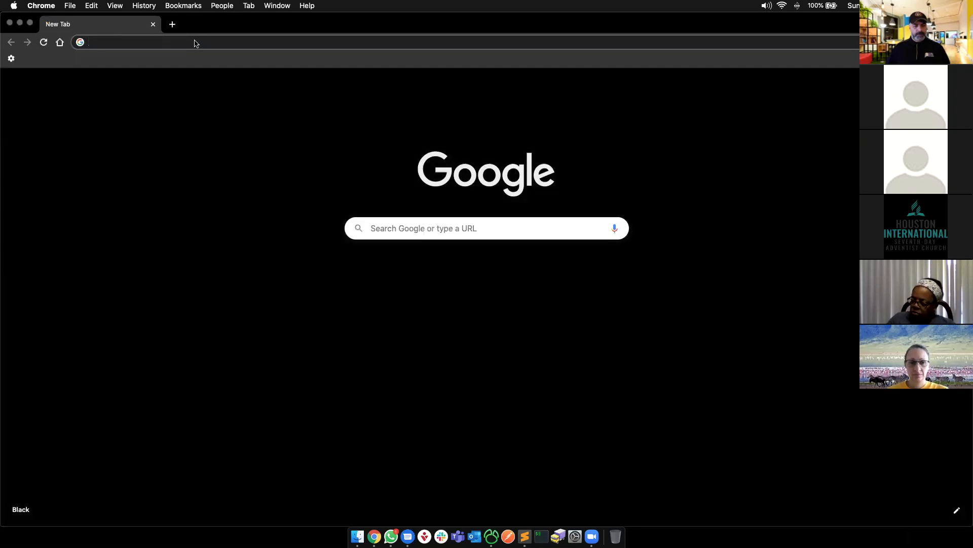
- Load classroom.google.com in a new tab to show the Test Class and Fairview Flames Range classes
text(cl)
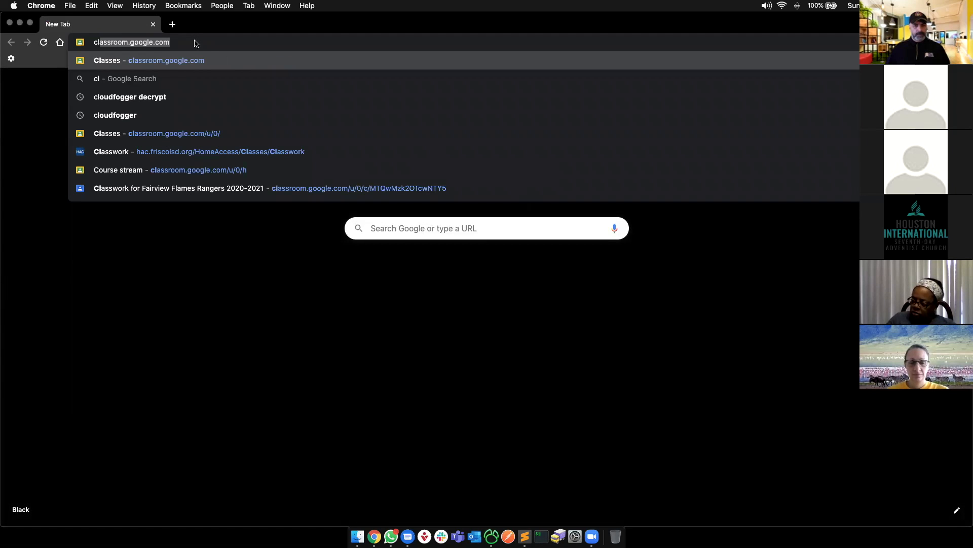
key(Right)
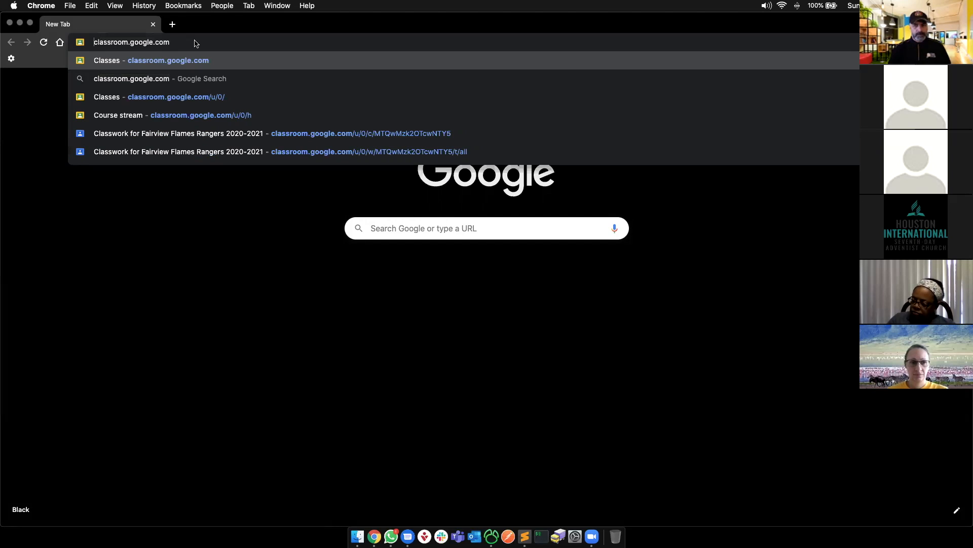
key(Return)
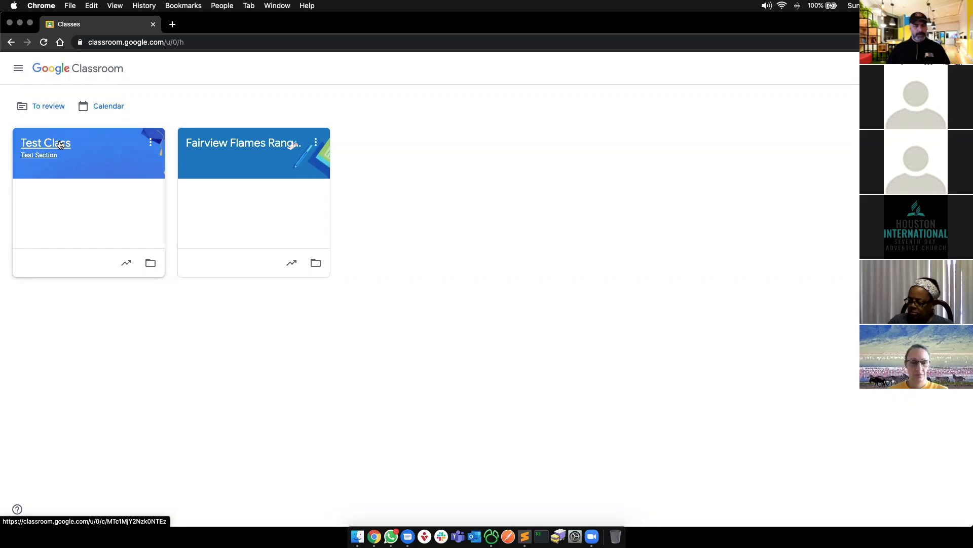
- Glance at the class list in the navigation drawer, then open a new incognito window
click(19, 70)
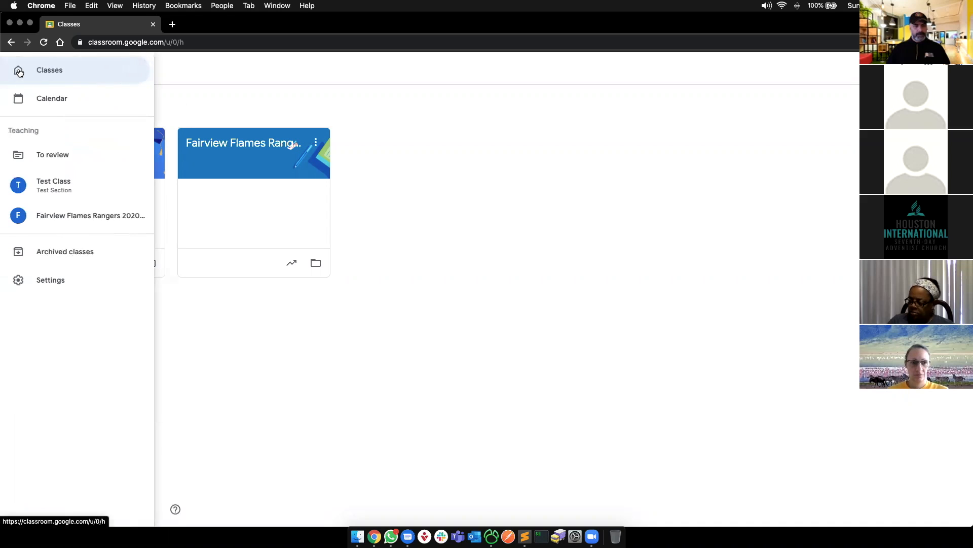
click(240, 79)
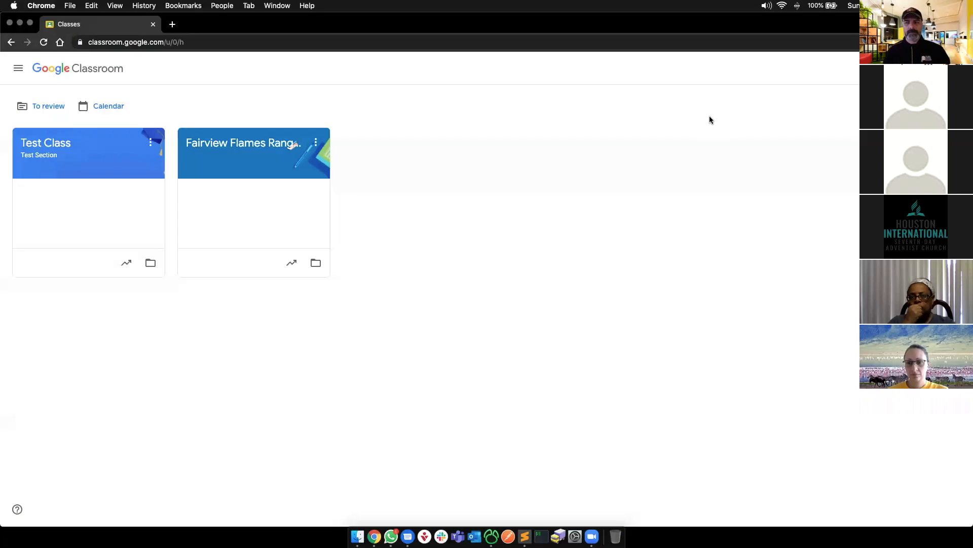
key(super+n)
- Load Classroom in the incognito window up to its sign-in page, then close that page
text(class)
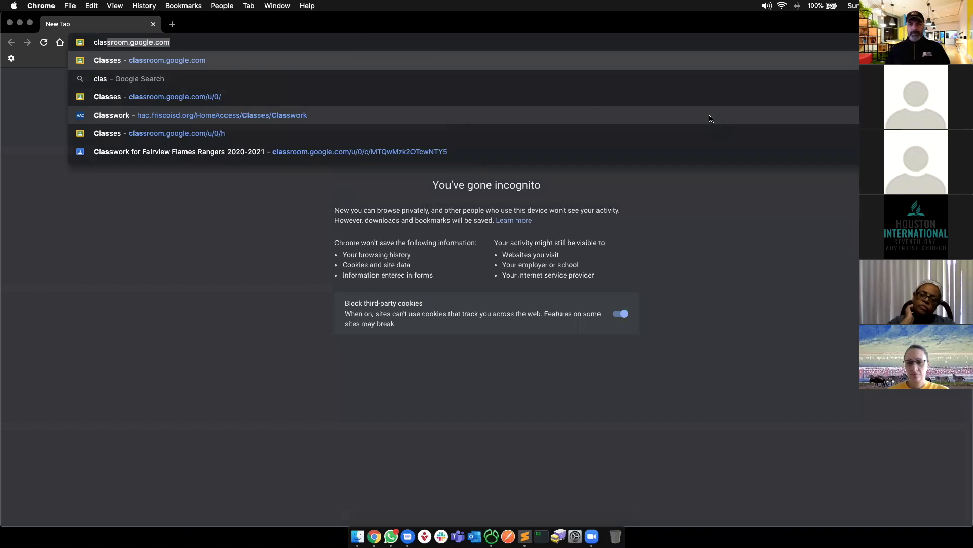
key(Return)
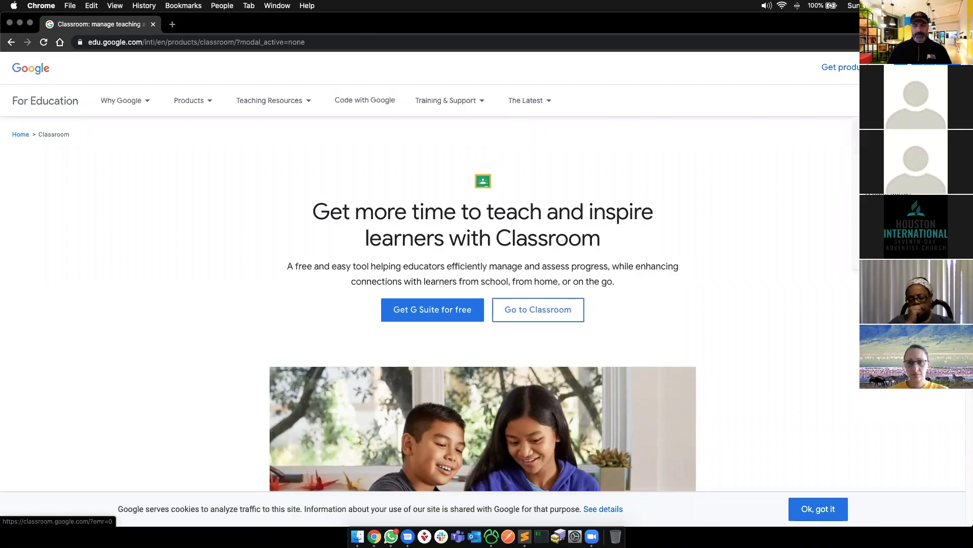
click(538, 309)
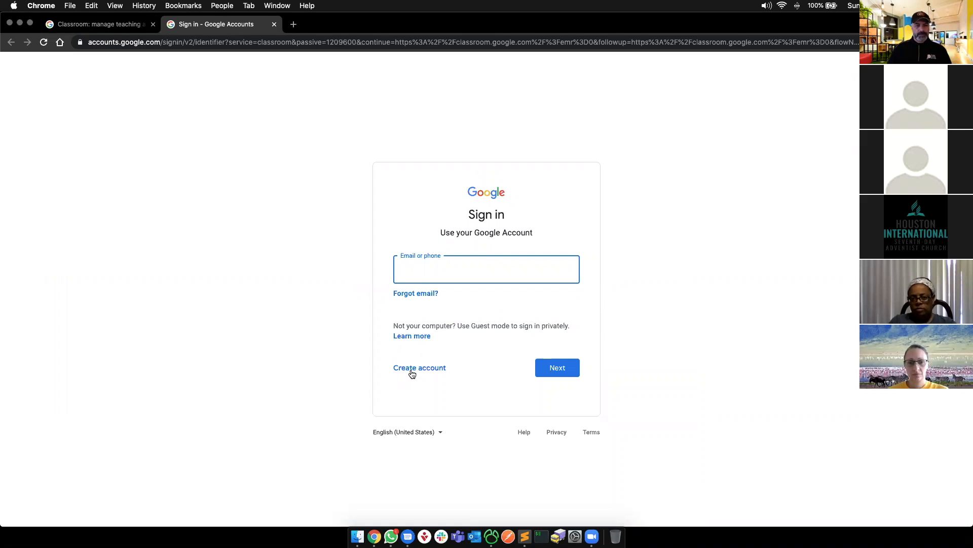
click(208, 350)
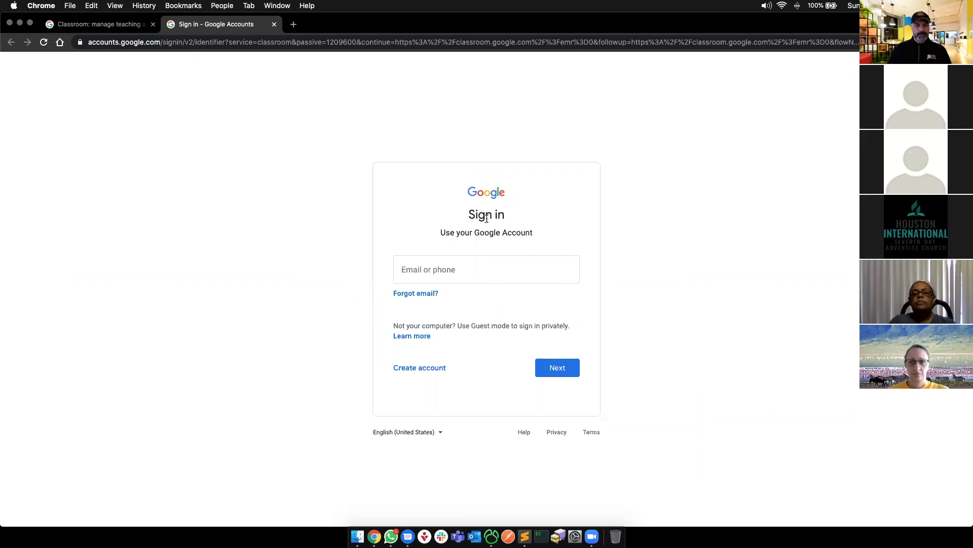
key(super+w)
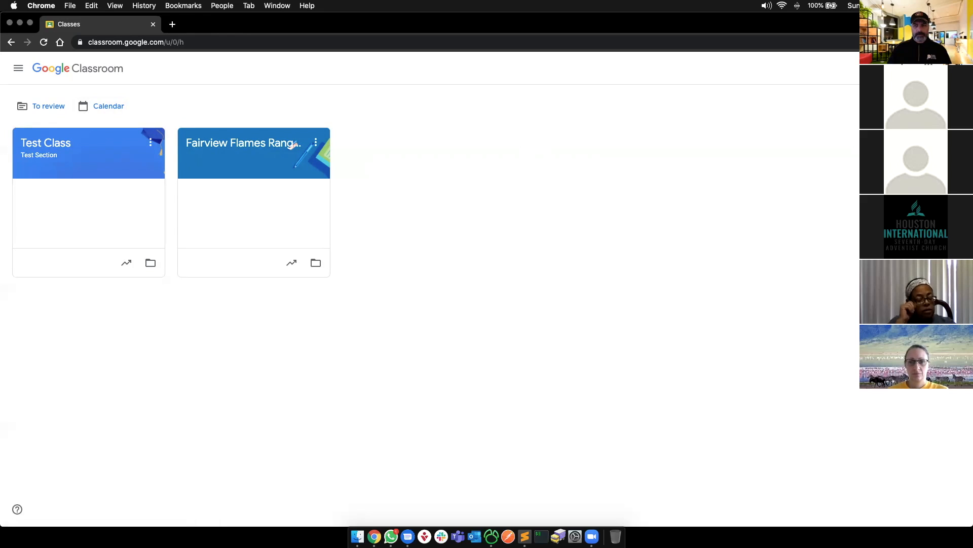
- Start creating a class from the + menu and acknowledge the school-use notice
click(903, 68)
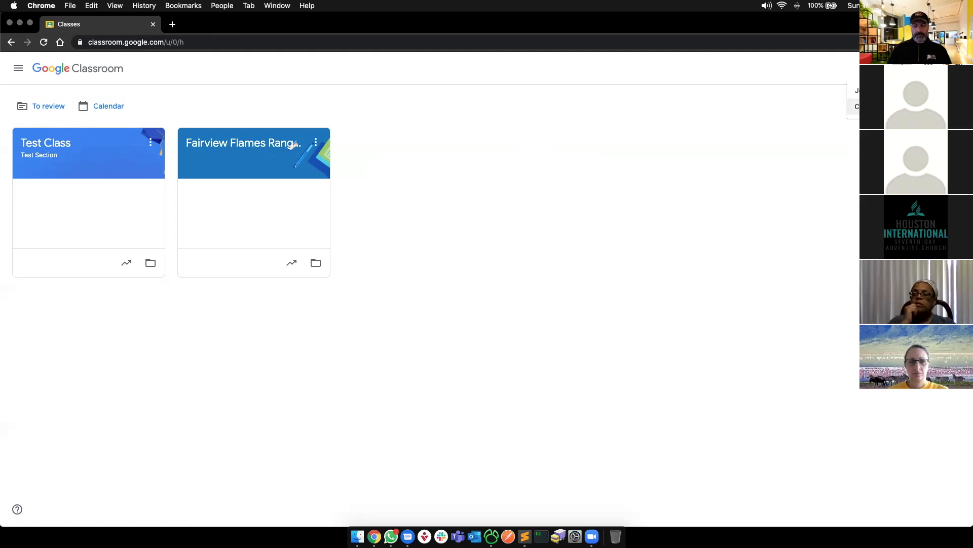
click(857, 106)
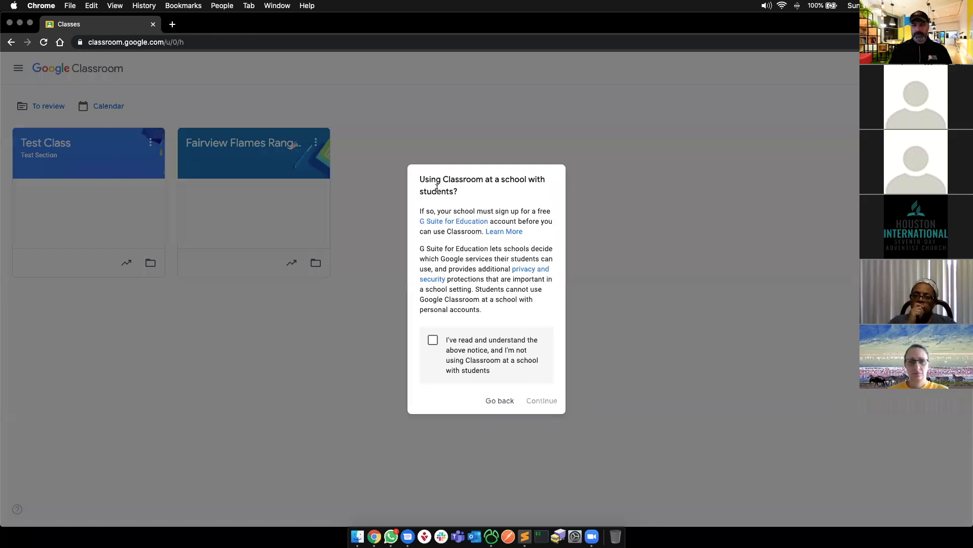
drag(418, 179, 446, 178)
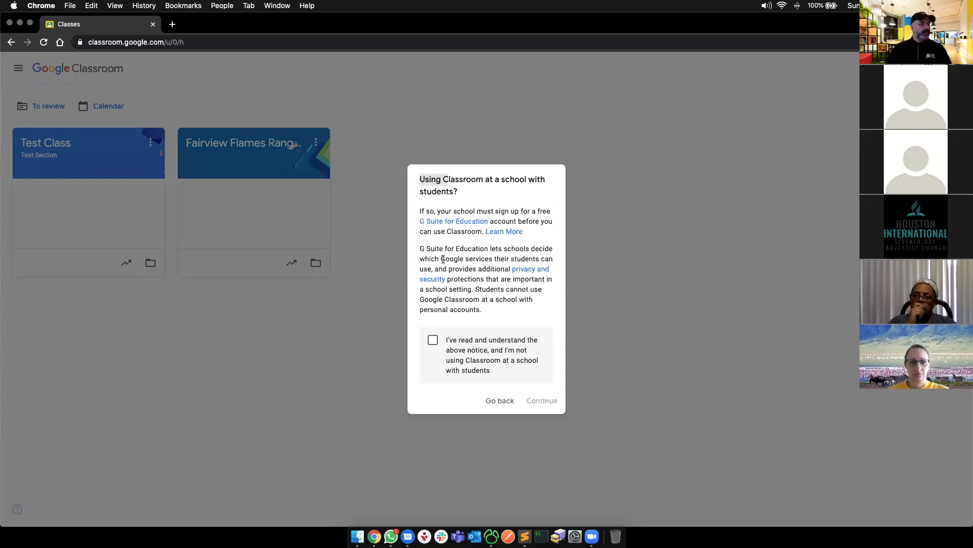
click(434, 341)
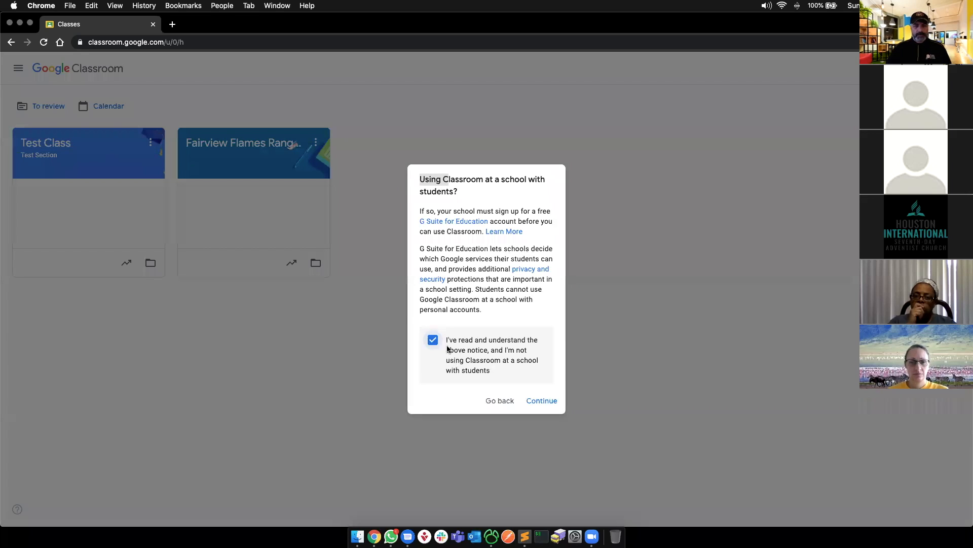
click(545, 402)
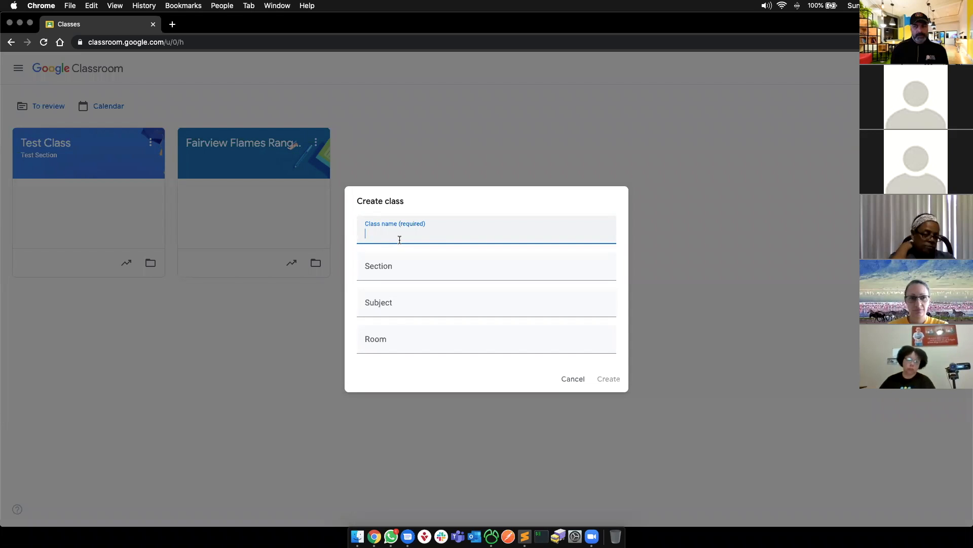
- Replace the draft name 'Test Class 1' with 'Test Explorers Class' and create the class
click(383, 268)
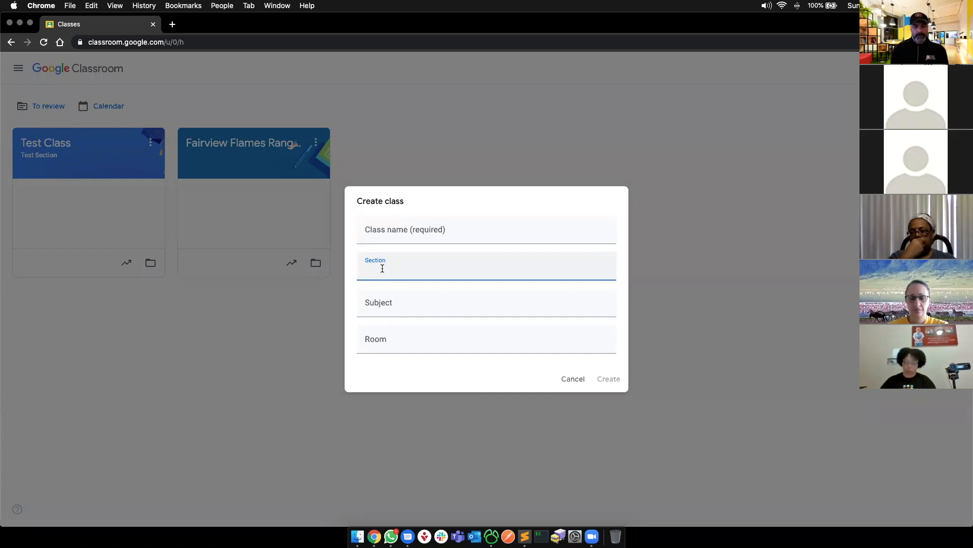
click(384, 239)
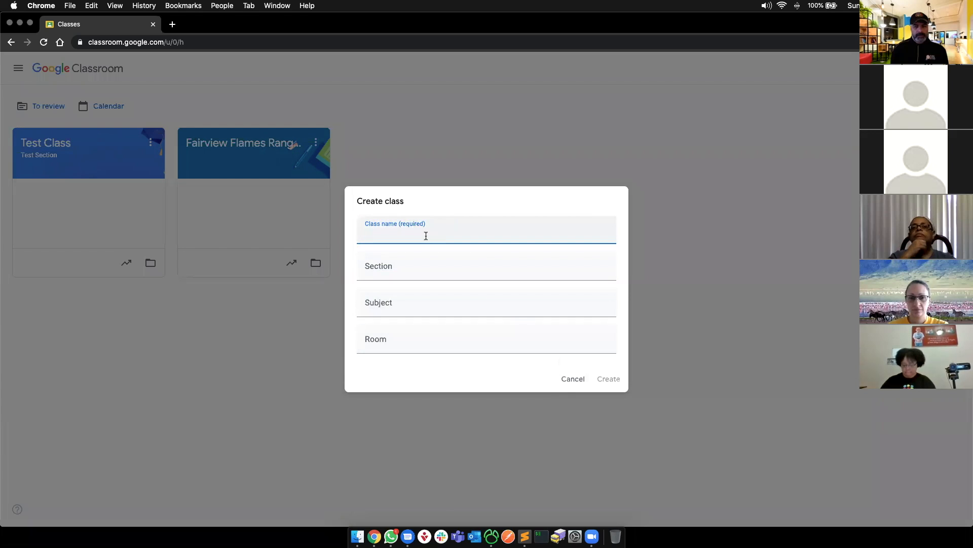
text(Test Class)
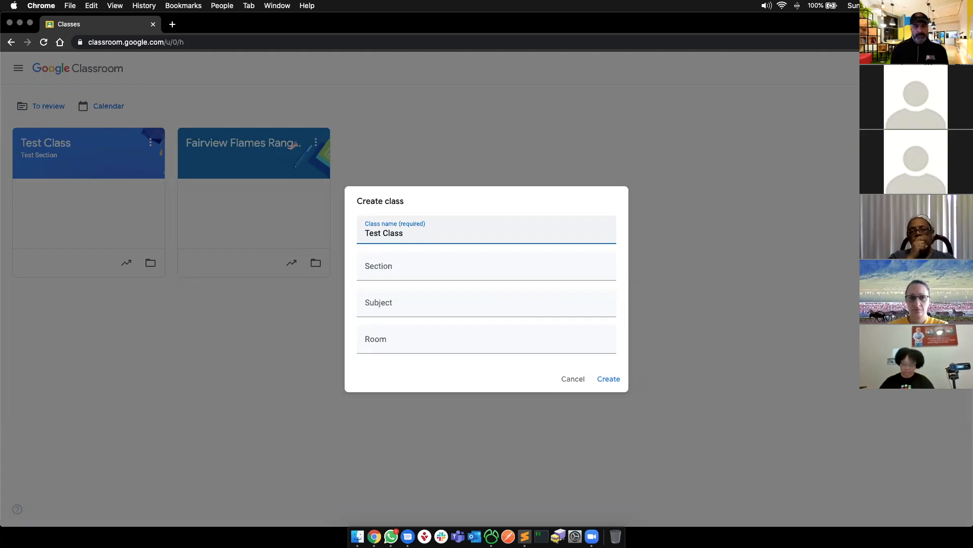
text( 1)
key(super+a)
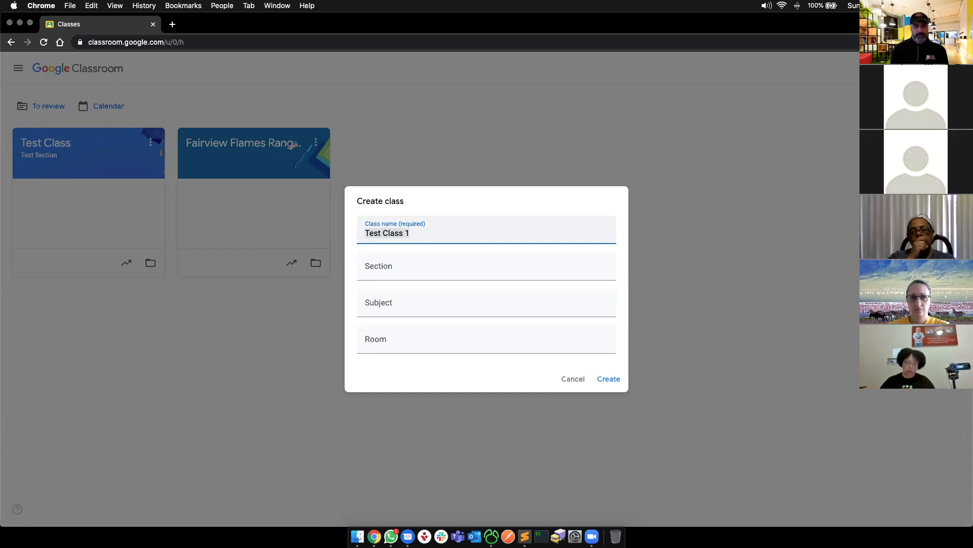
click(429, 233)
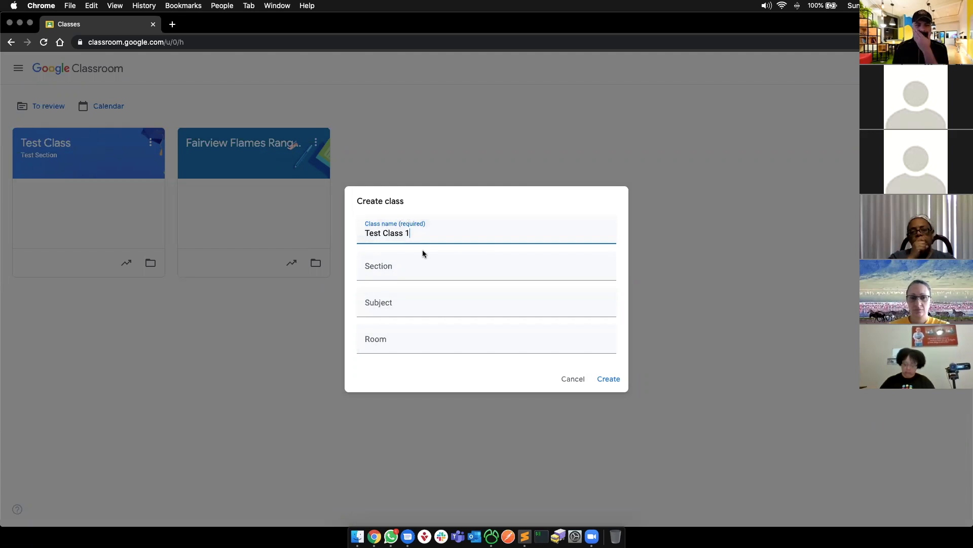
click(404, 272)
click(397, 306)
click(398, 263)
click(416, 233)
key(super+a)
text(Test Explorers)
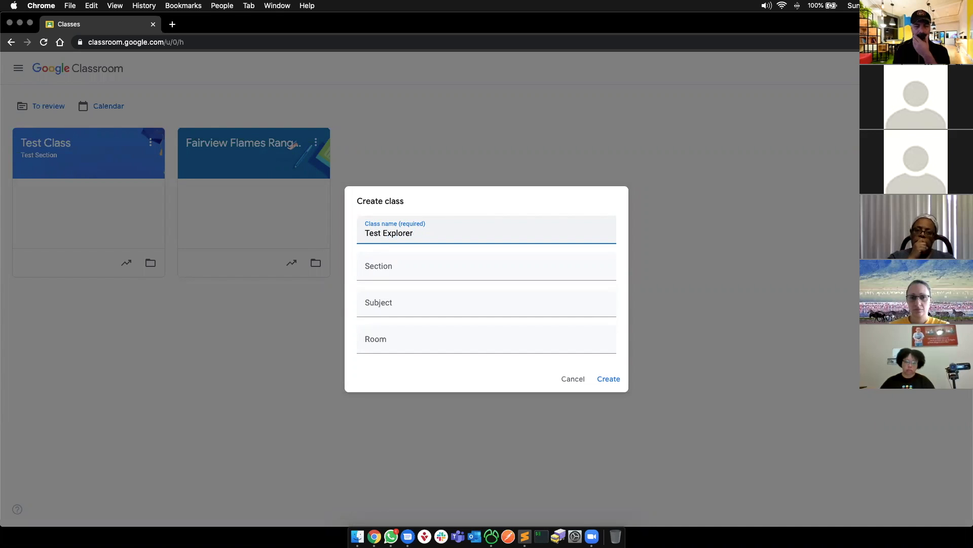
click(422, 268)
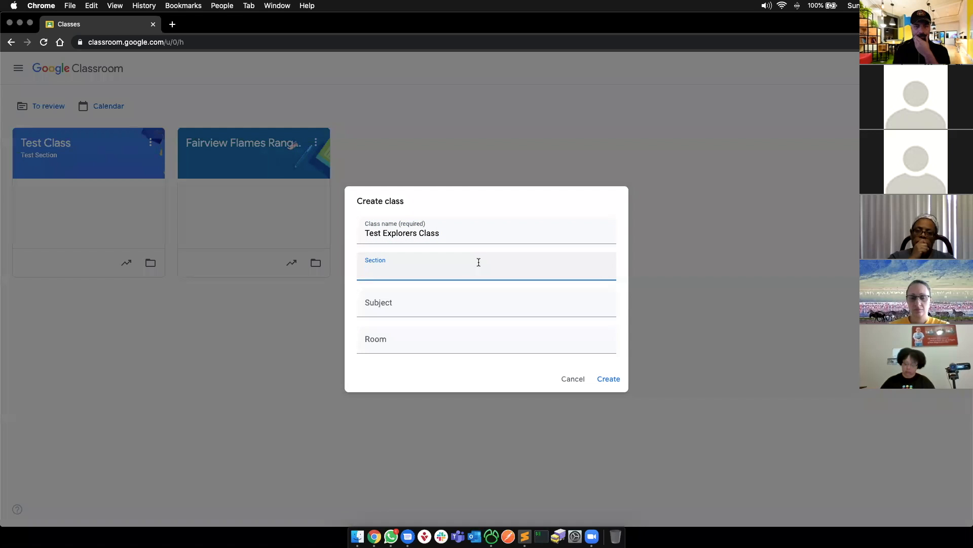
click(612, 380)
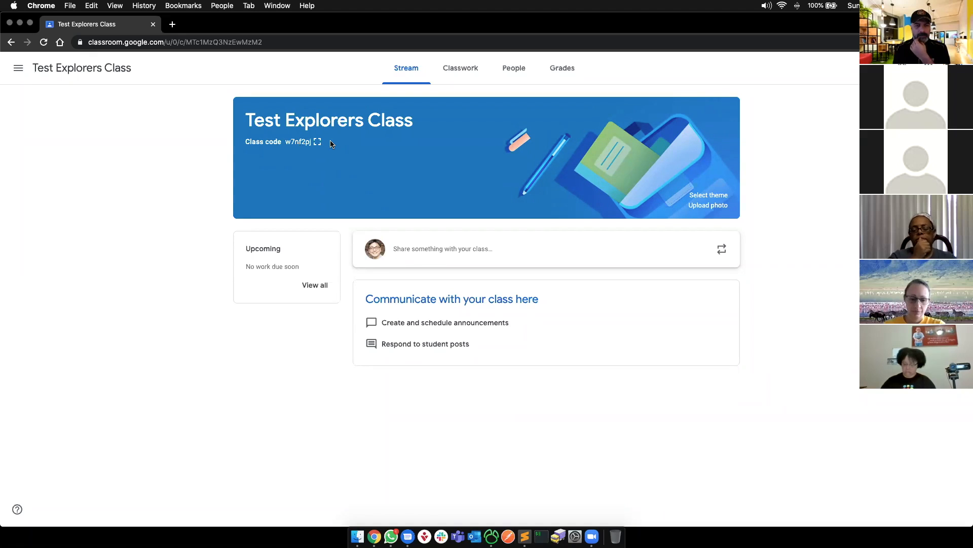
- Apply the dark diploma-and-medals theme image to the class banner
click(700, 195)
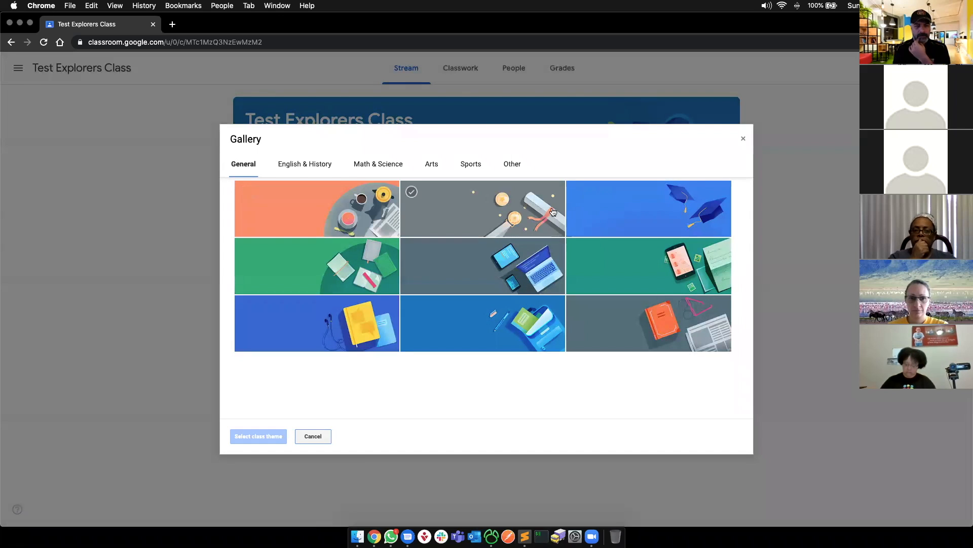
click(498, 213)
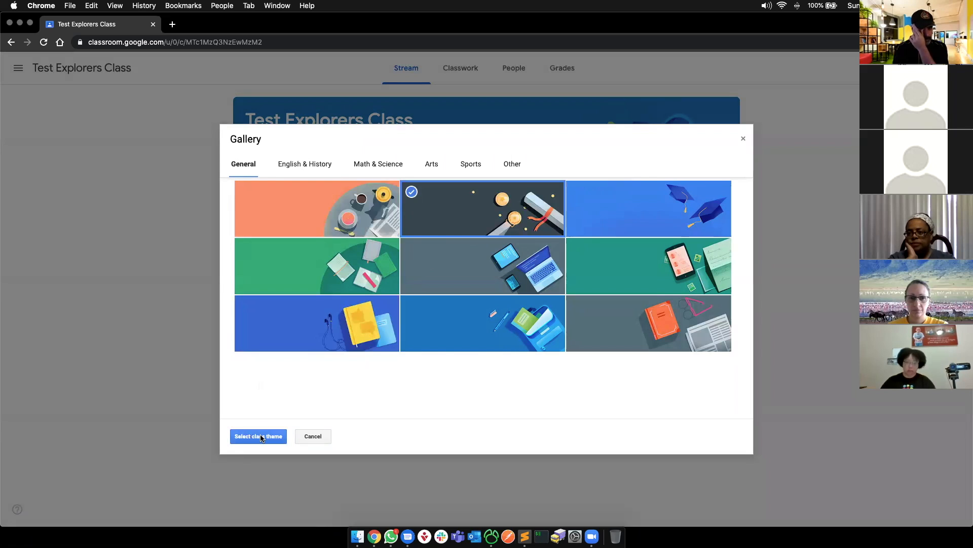
click(259, 437)
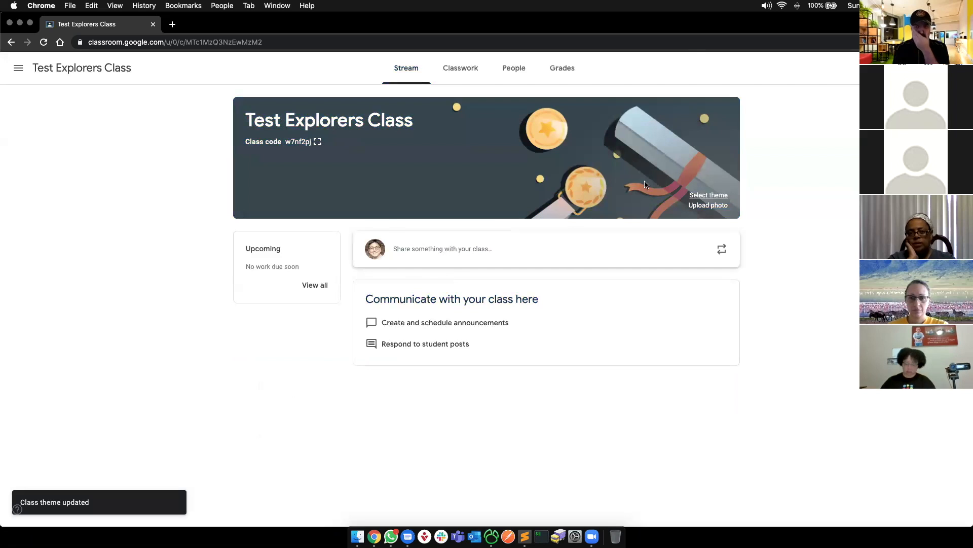
- Browse and preview files for a custom banner photo, then cancel without uploading
click(712, 206)
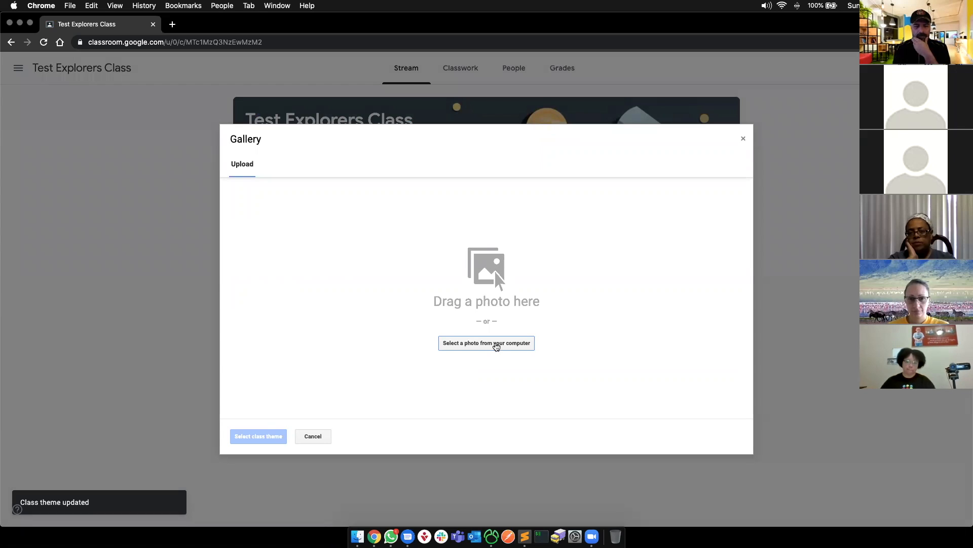
click(496, 345)
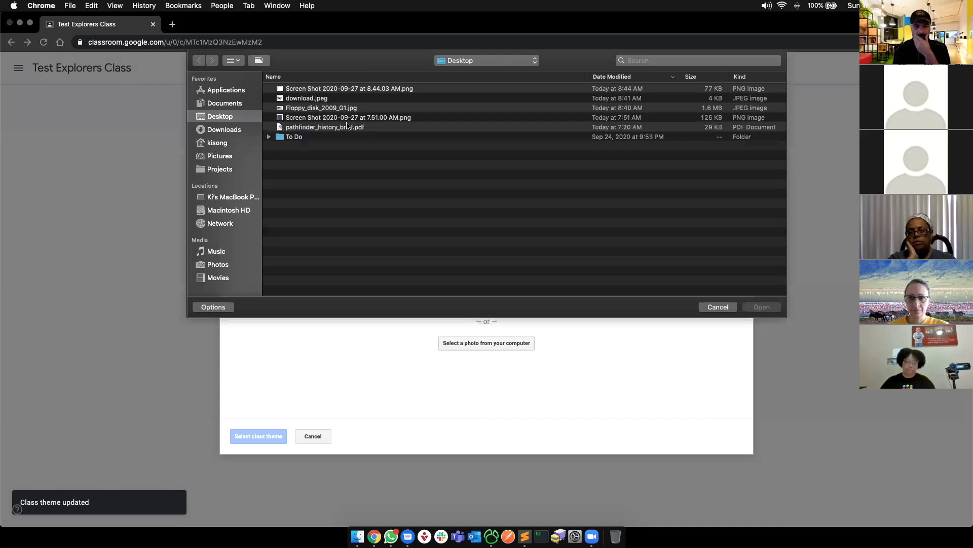
click(312, 98)
key(space)
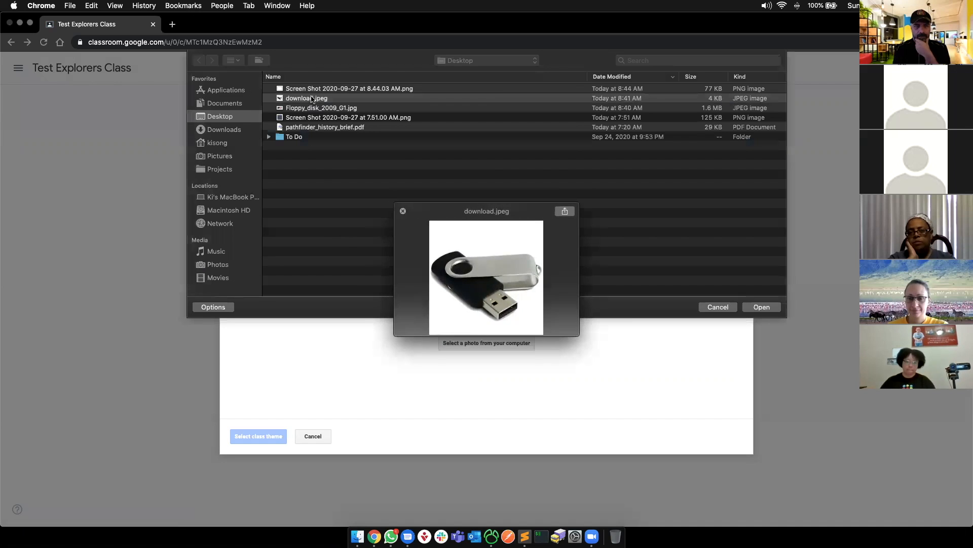
key(space)
click(312, 88)
key(space)
key(space)
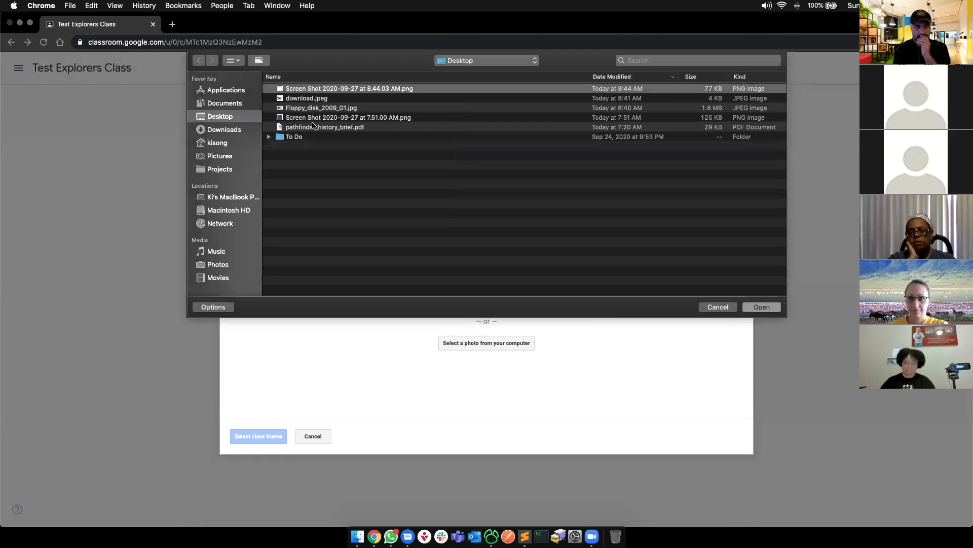
click(313, 128)
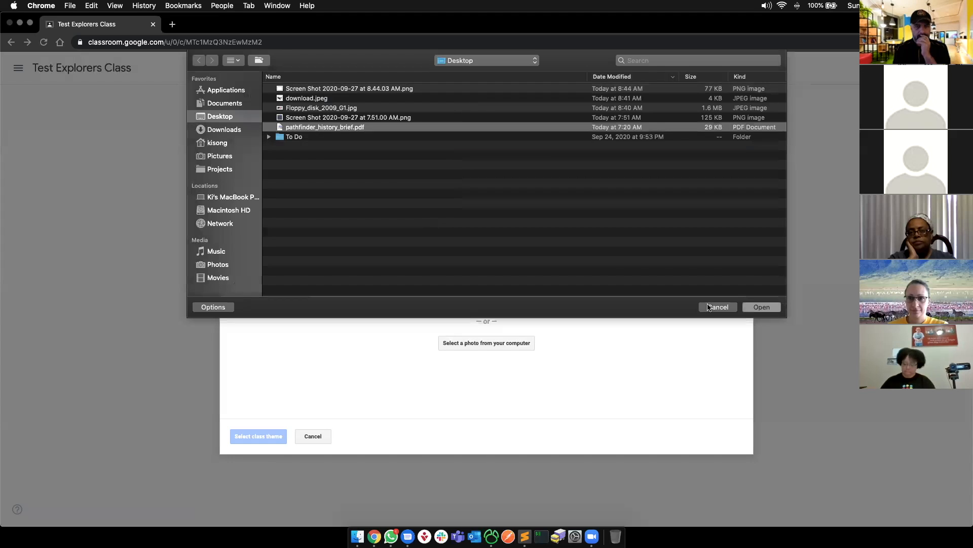
click(712, 307)
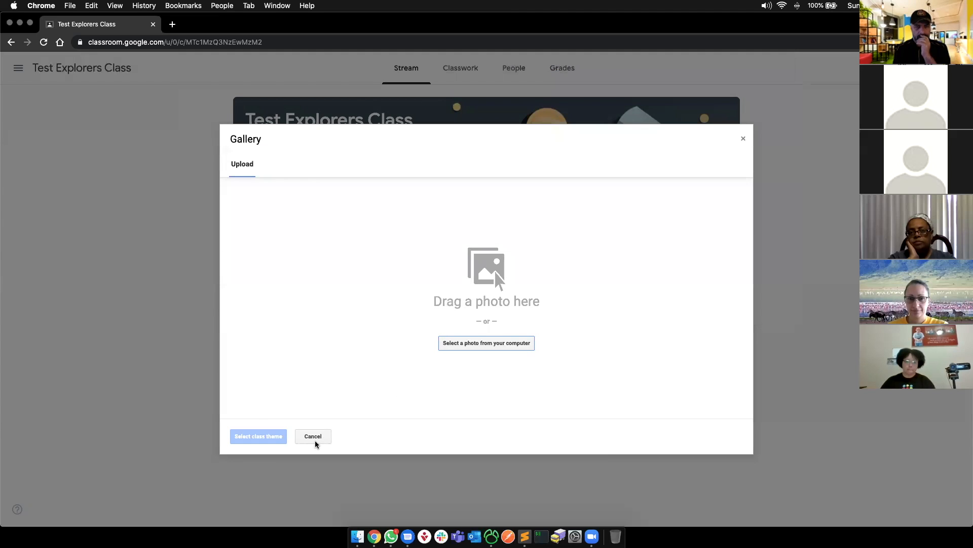
click(313, 437)
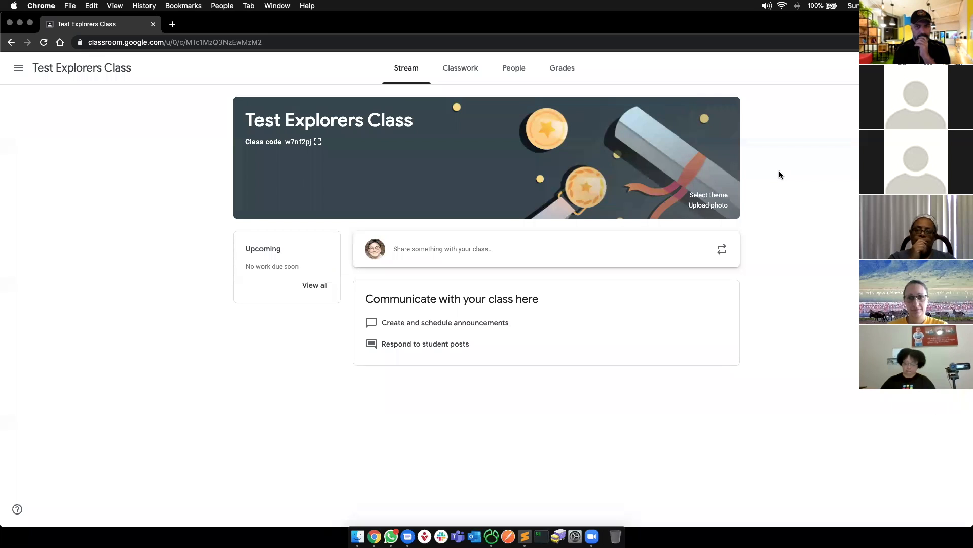
- Check the 'Create a class' item in the 5 Basic Functions slides, then return to Classroom
key(super+grave)
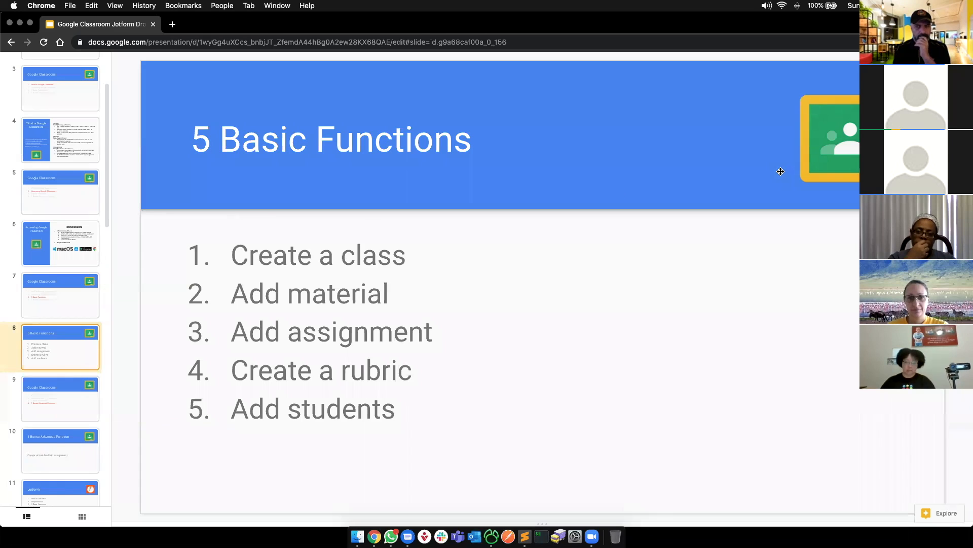
drag(230, 256, 426, 257)
key(super+grave)
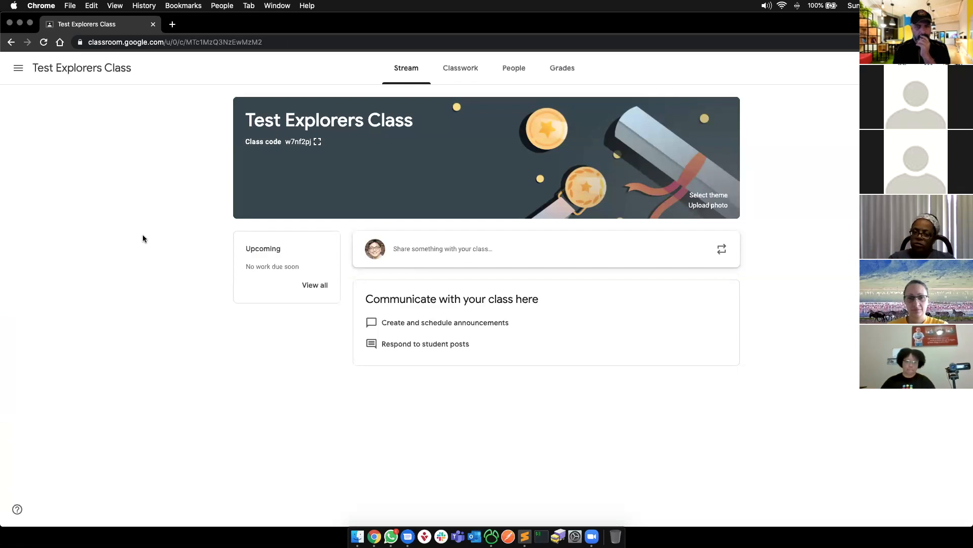
click(19, 68)
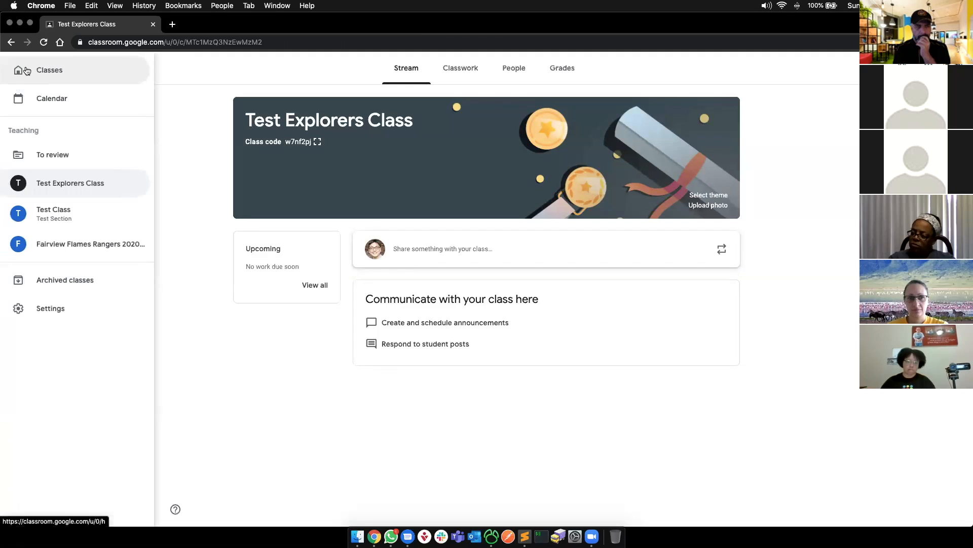
click(202, 70)
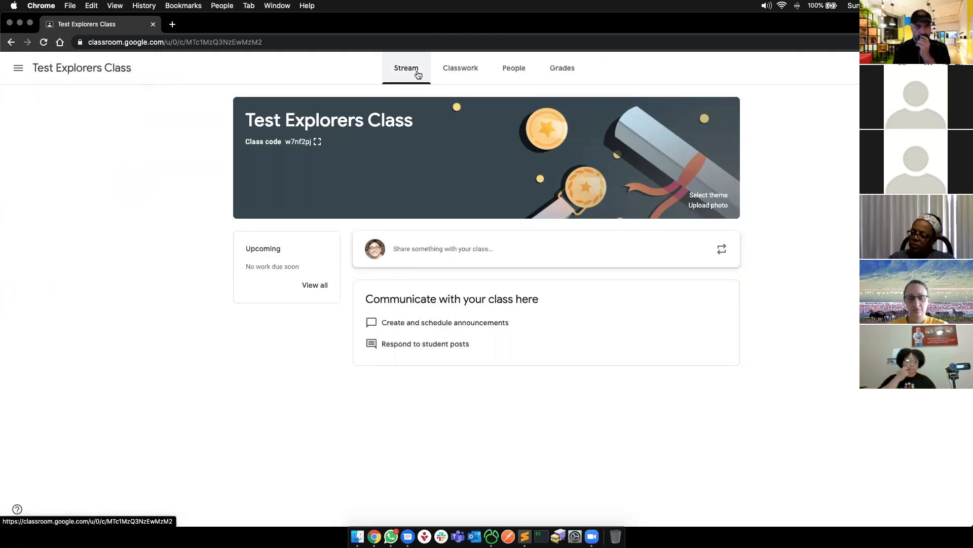
click(470, 74)
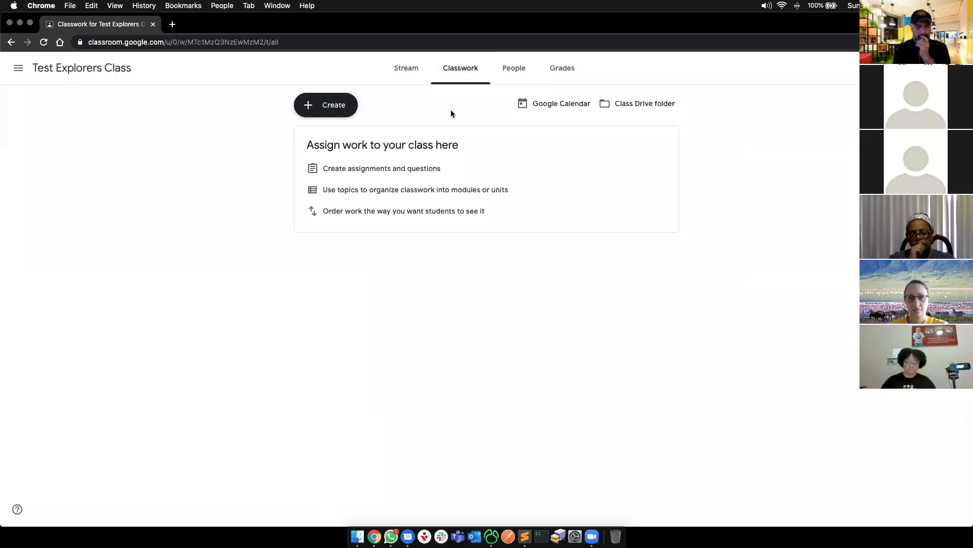
click(398, 72)
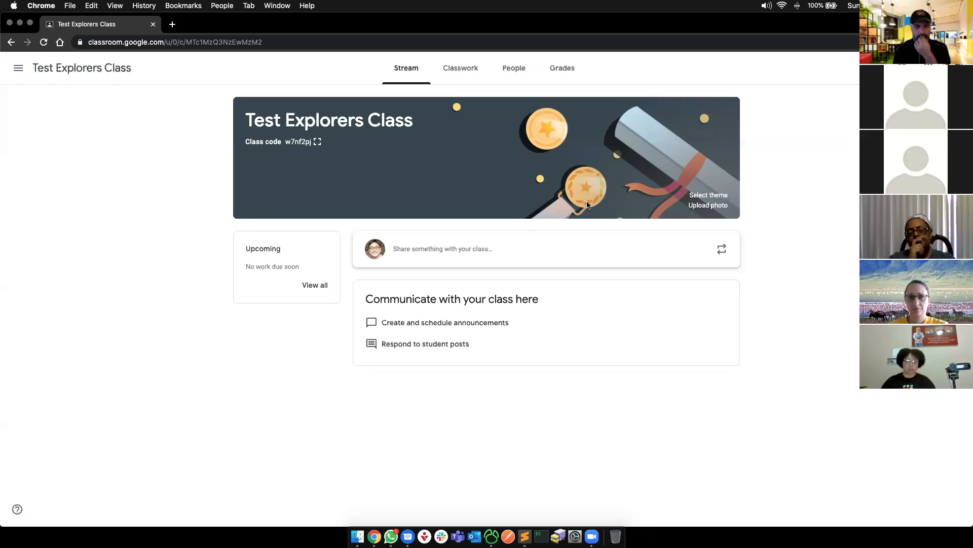
- Post the announcement 'Hello Class!' to the class stream
click(477, 251)
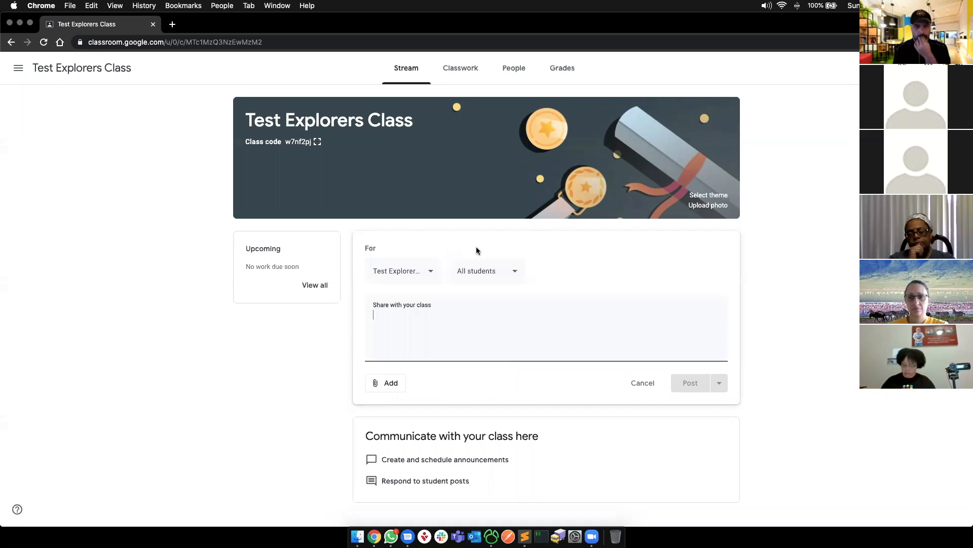
text(Gw)
key(BackSpace)
text(Hellow)
key(BackSpace)
key(BackSpace)
text(Class!)
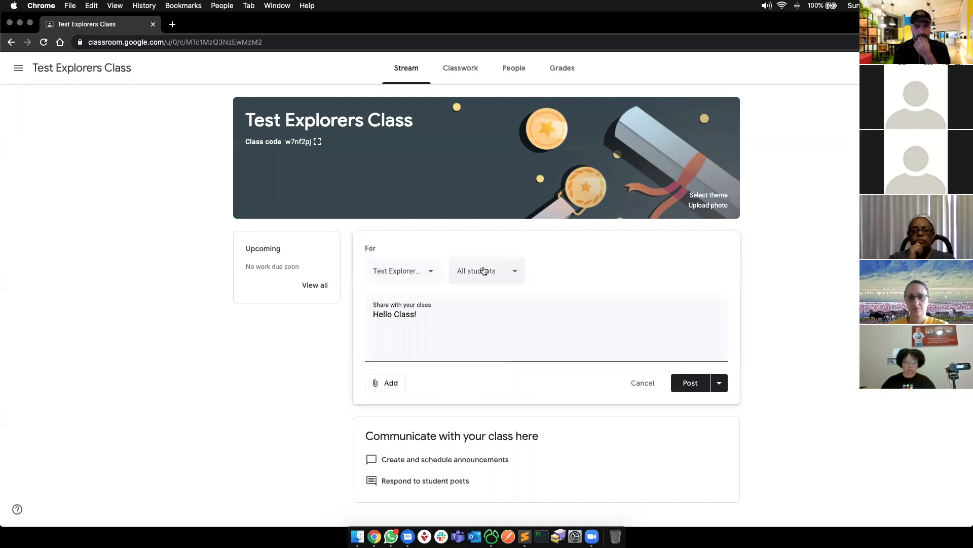
click(693, 382)
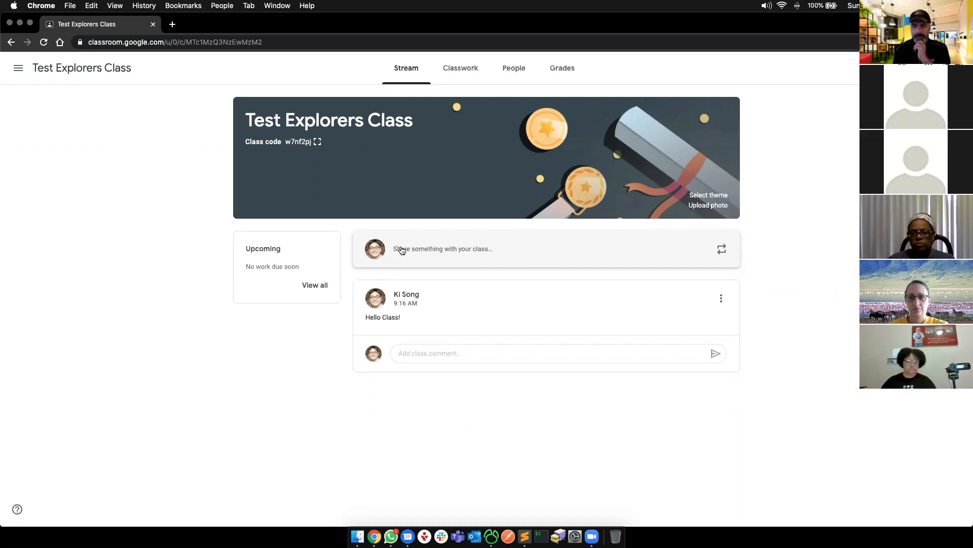
- Highlight the posted greeting, then begin another announcement and show its class dropdown
drag(382, 319, 405, 319)
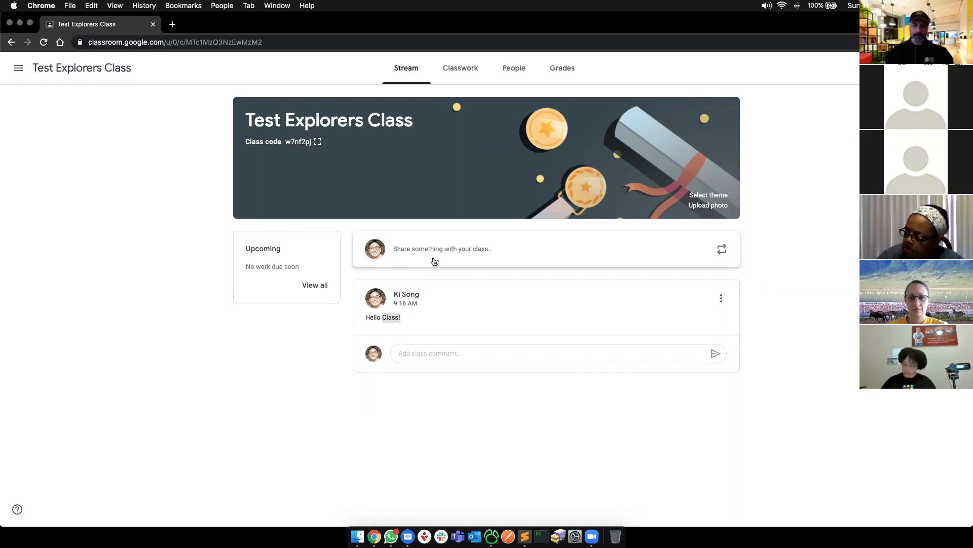
click(430, 355)
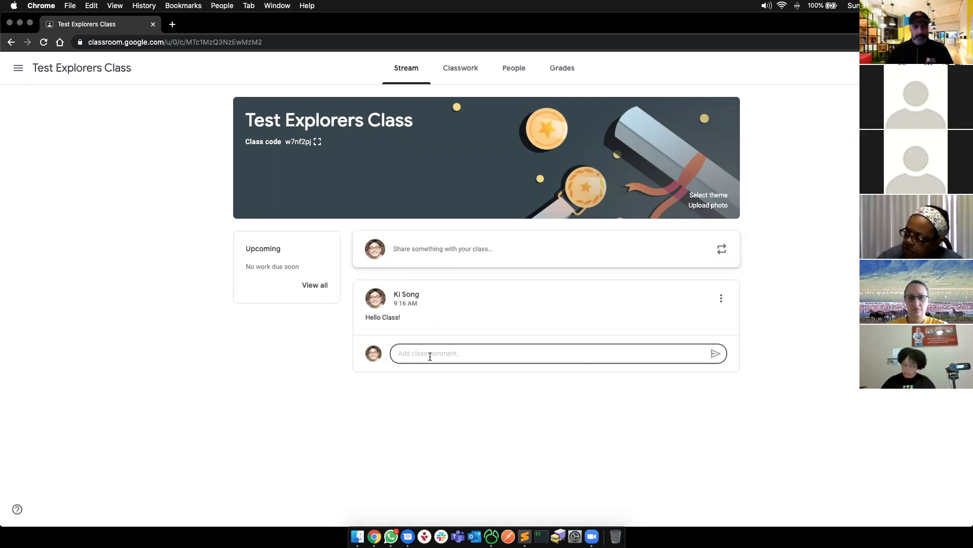
click(470, 251)
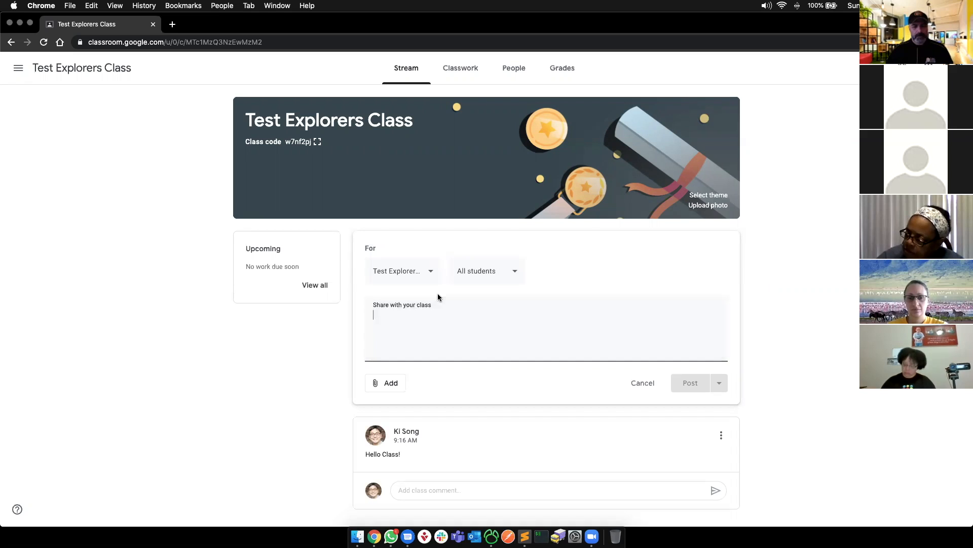
click(416, 281)
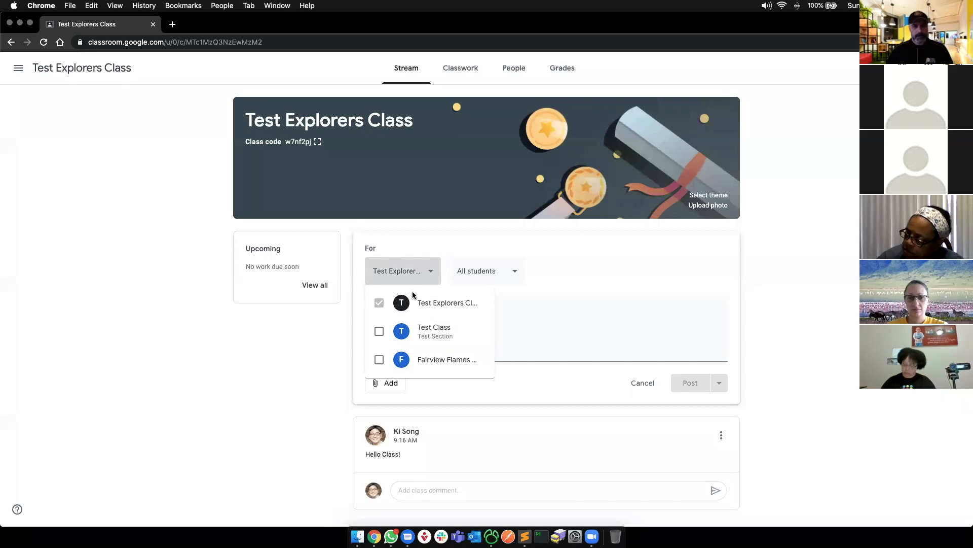
- Check the draft's class and student recipient lists, then reload to discard the draft
click(494, 274)
click(493, 272)
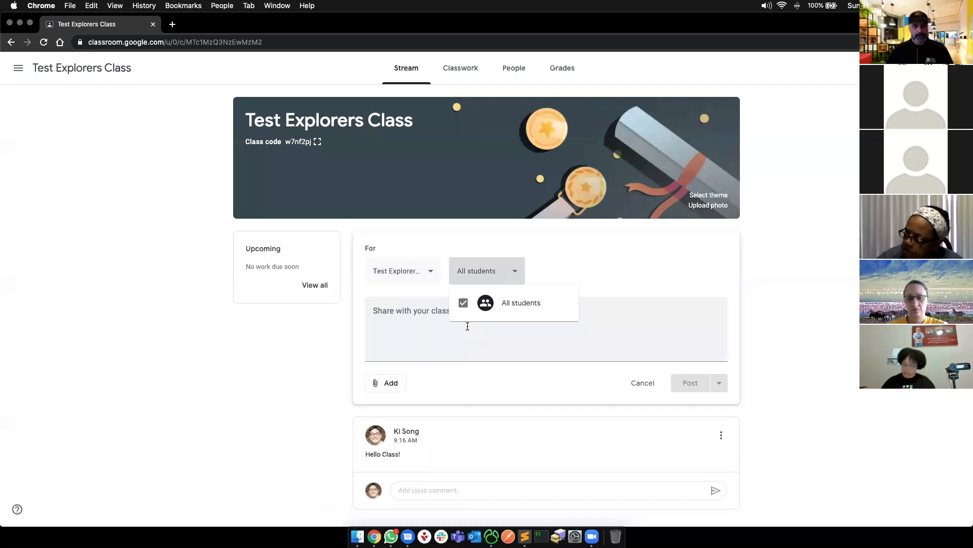
click(468, 326)
key(super+r)
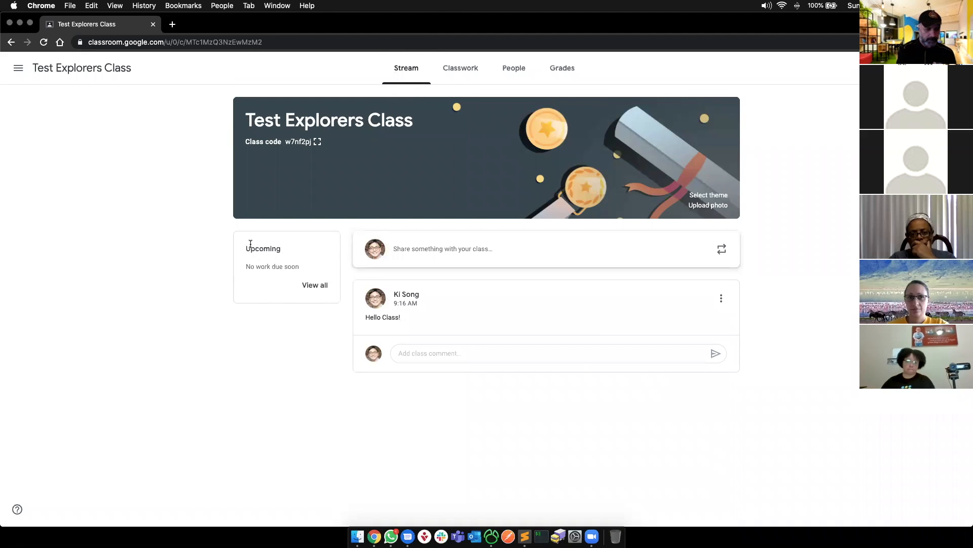
- Highlight the Upcoming work summary, then go to the Classwork page
drag(244, 252, 307, 276)
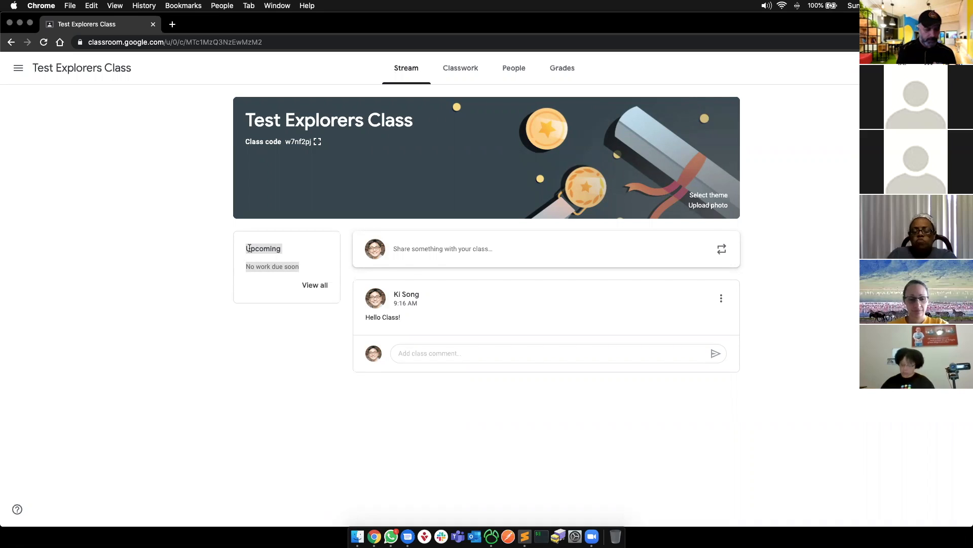
click(276, 268)
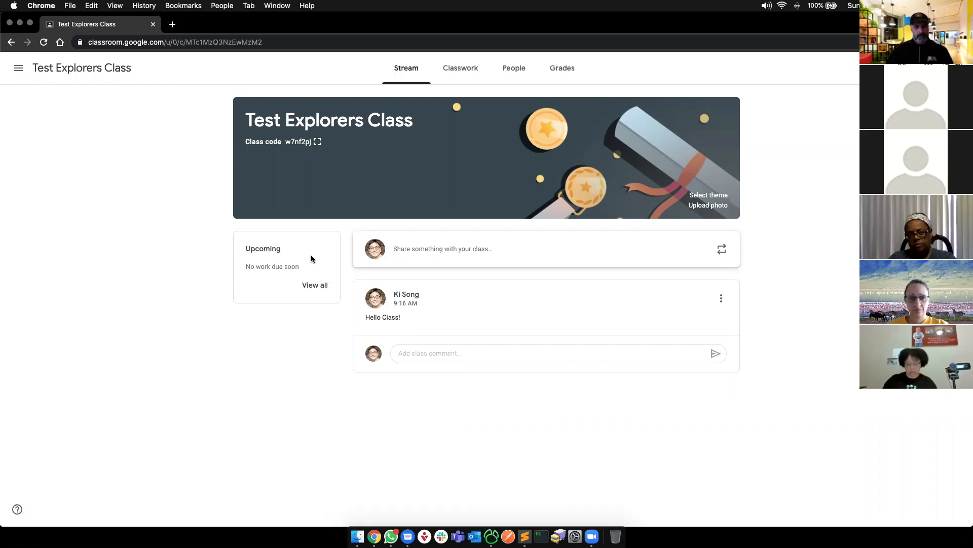
click(454, 75)
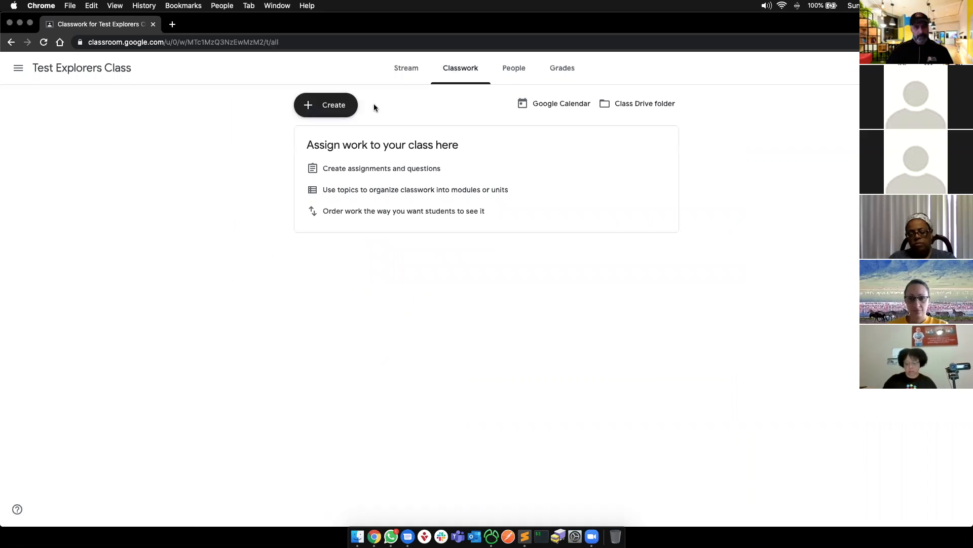
- Preview adding a topic from Classwork's Create menu without saving, then go to People
click(332, 110)
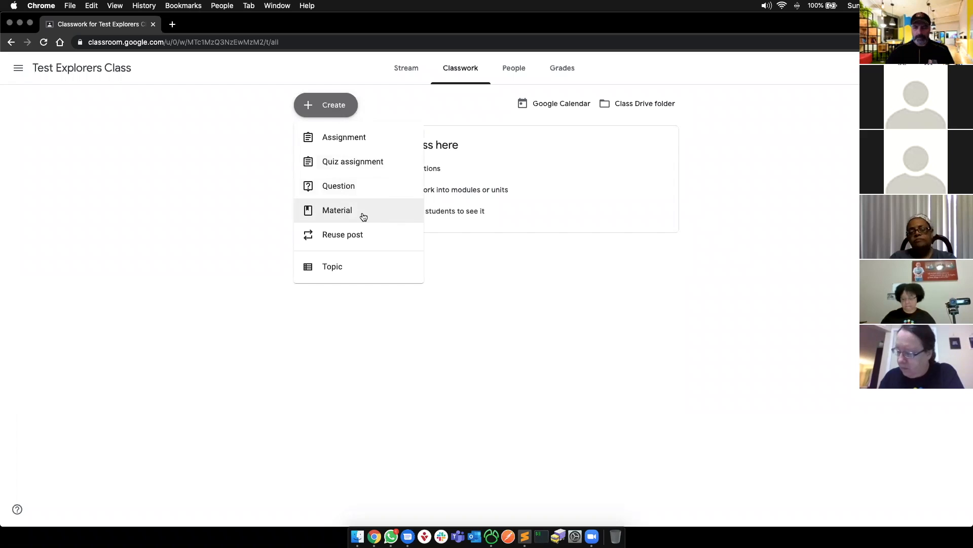
click(352, 274)
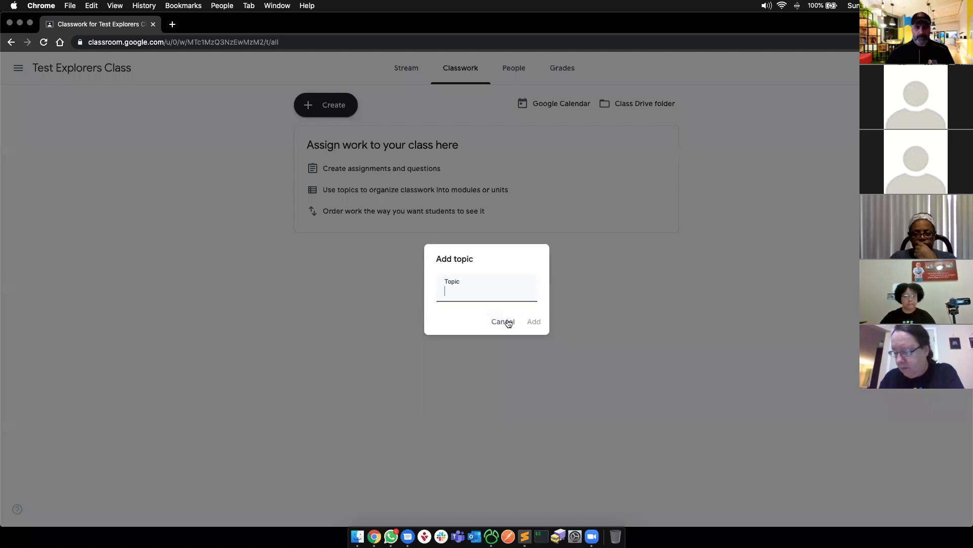
click(507, 323)
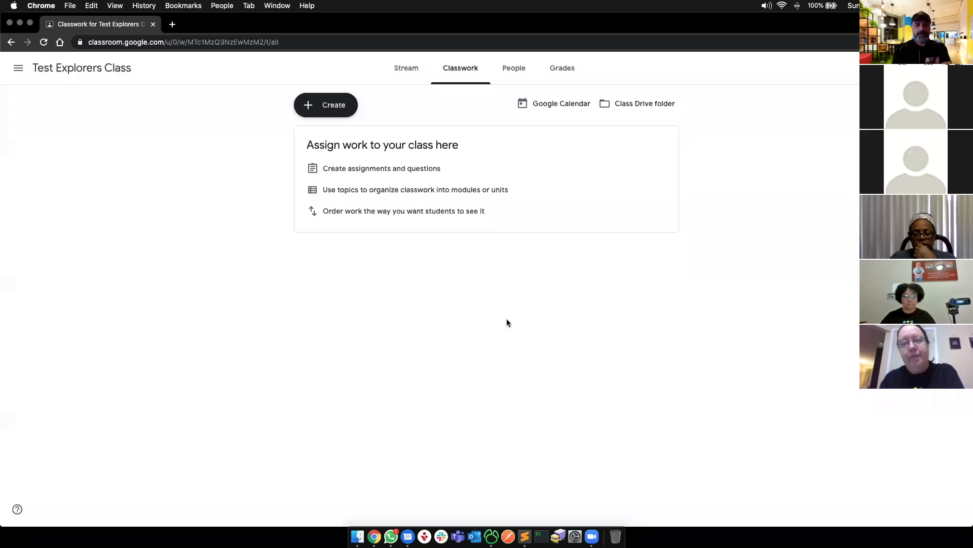
click(507, 69)
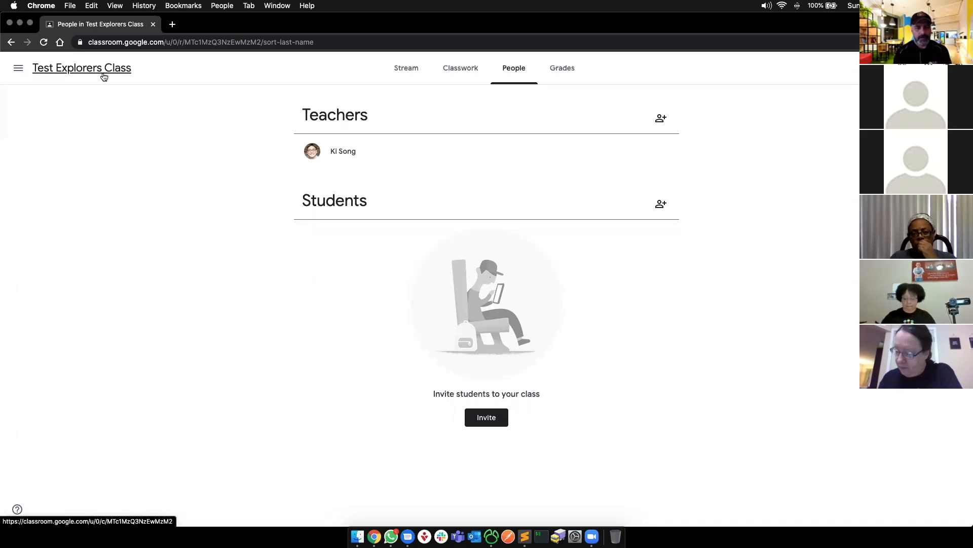
- Invite a co-teacher by searching their account and sending the invitation
click(662, 122)
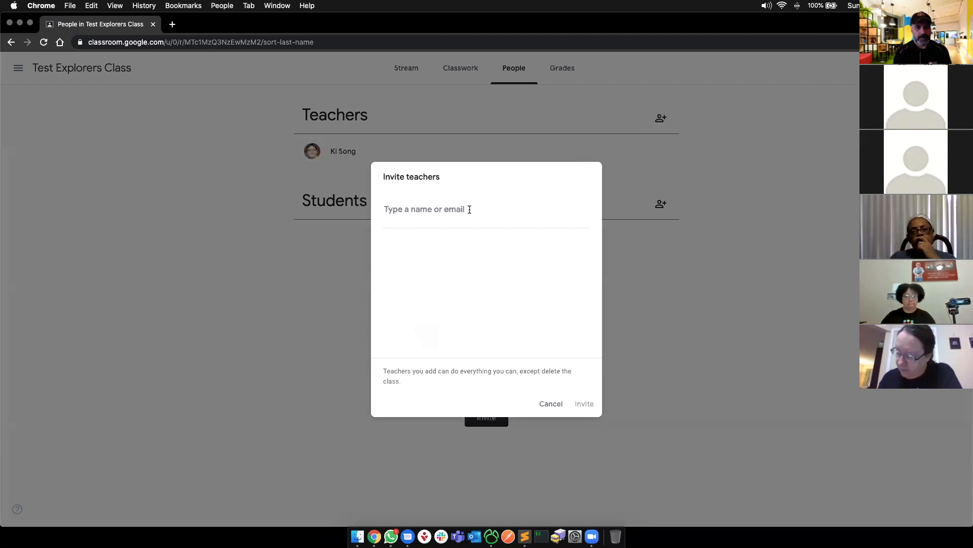
text(suweon)
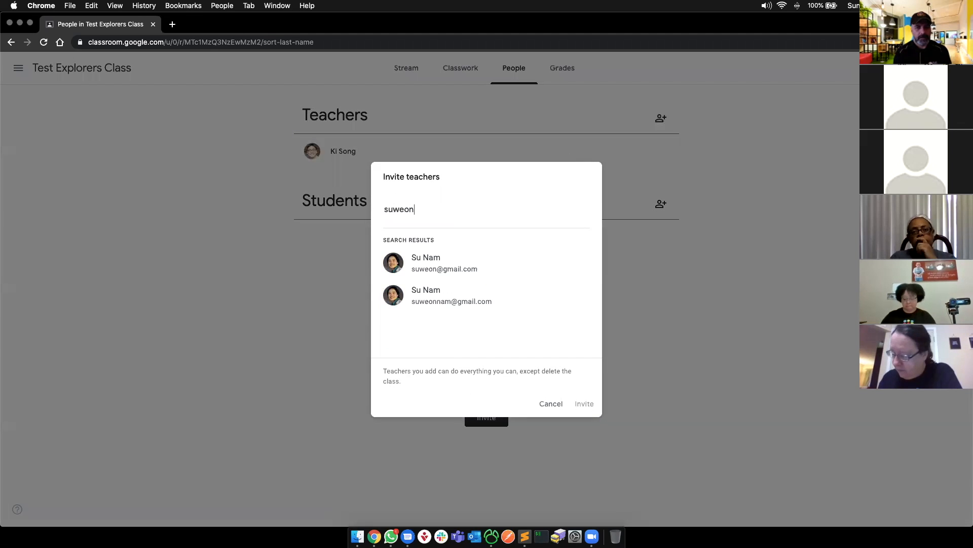
click(473, 257)
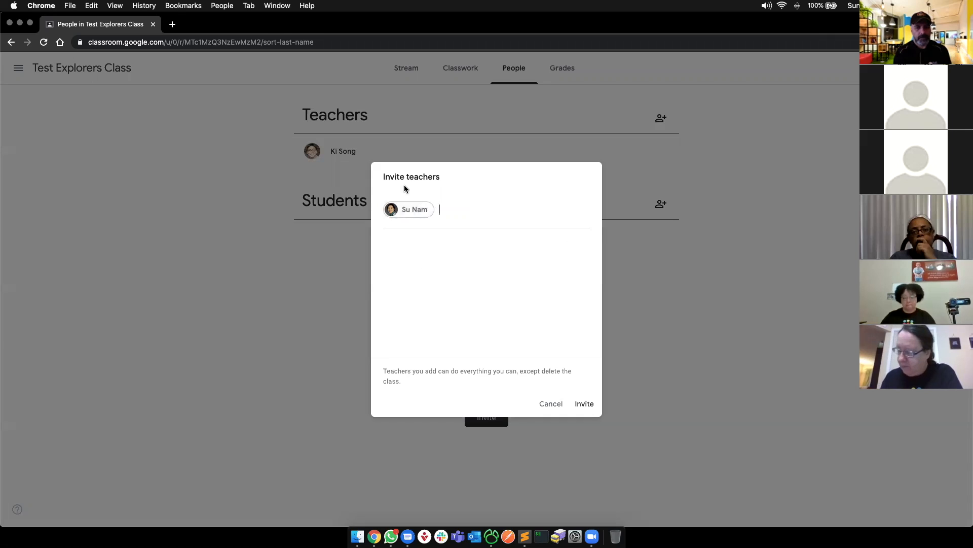
click(583, 403)
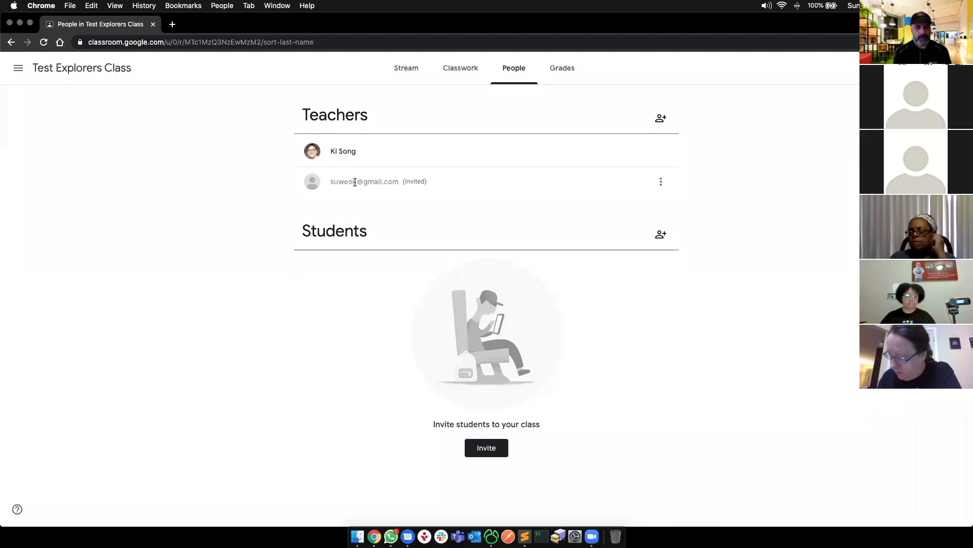
- Point out the co-teacher's (invited) status, then bring up the Invite students window
drag(452, 182, 331, 183)
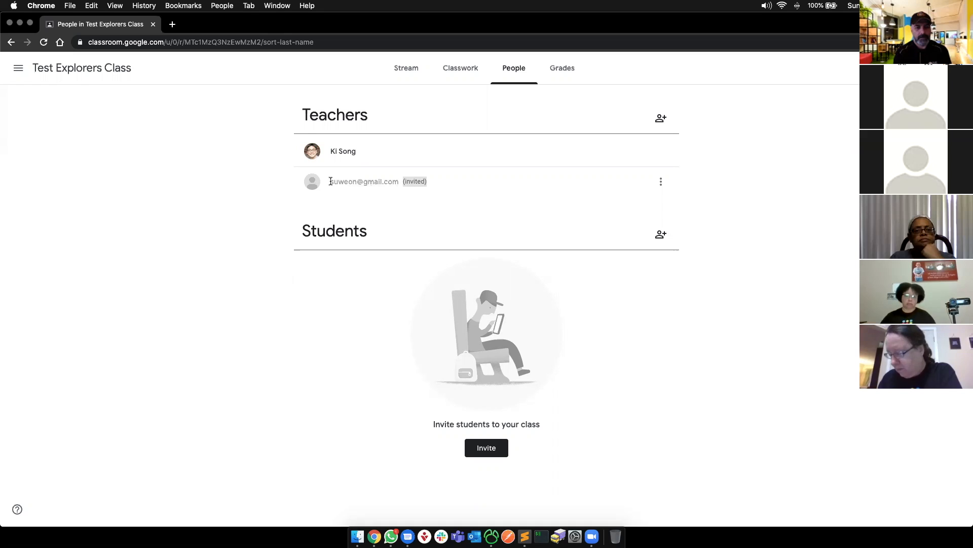
drag(331, 182, 450, 181)
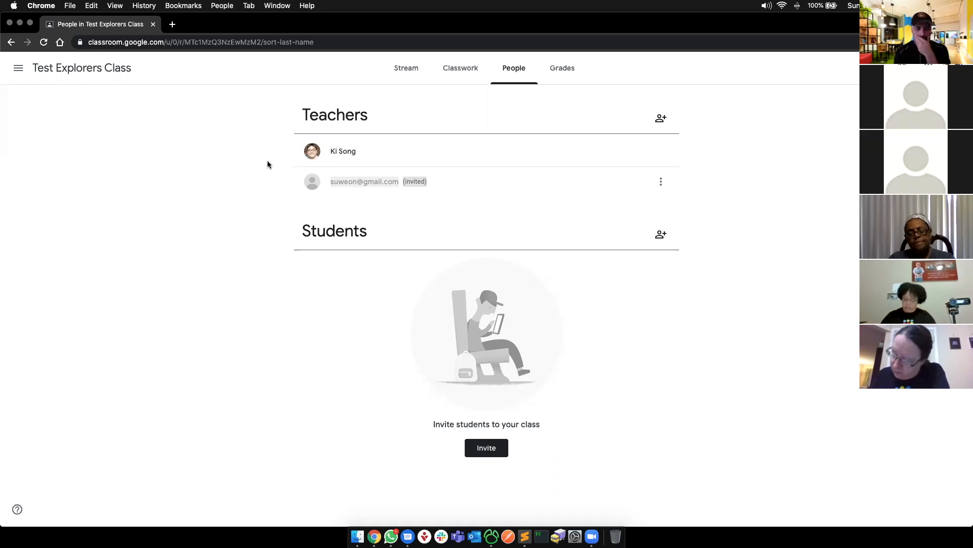
click(379, 191)
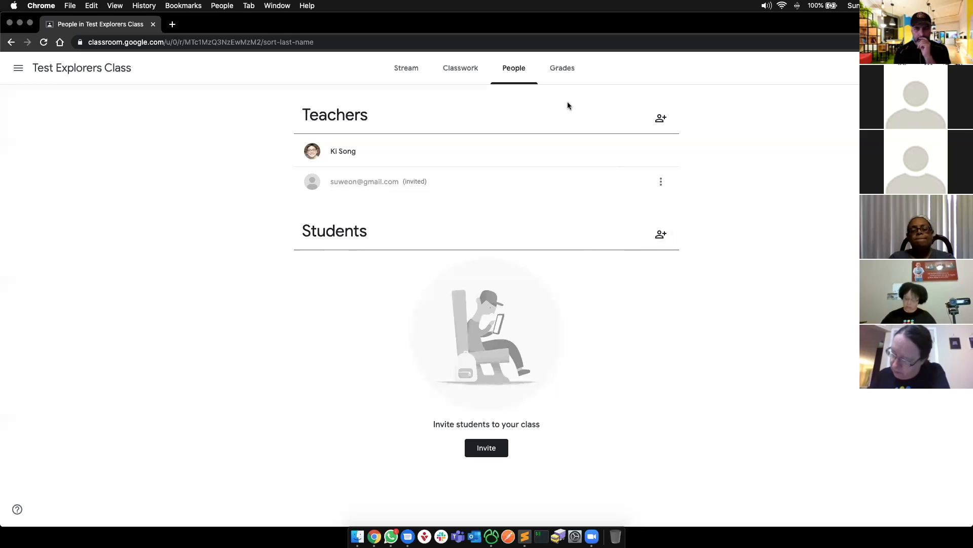
click(667, 239)
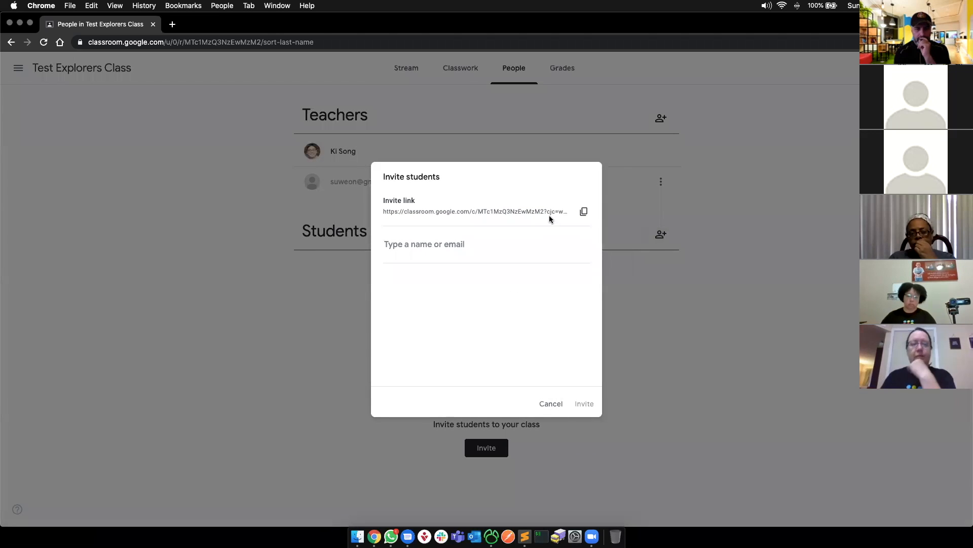
- Cancel the student invitation without inviting anyone and check the class's empty gradebook
click(551, 404)
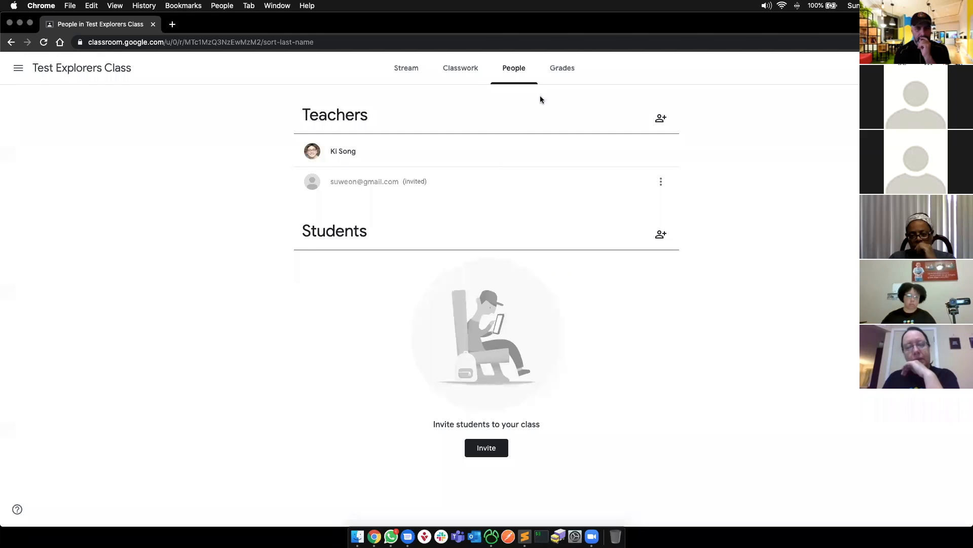
click(563, 74)
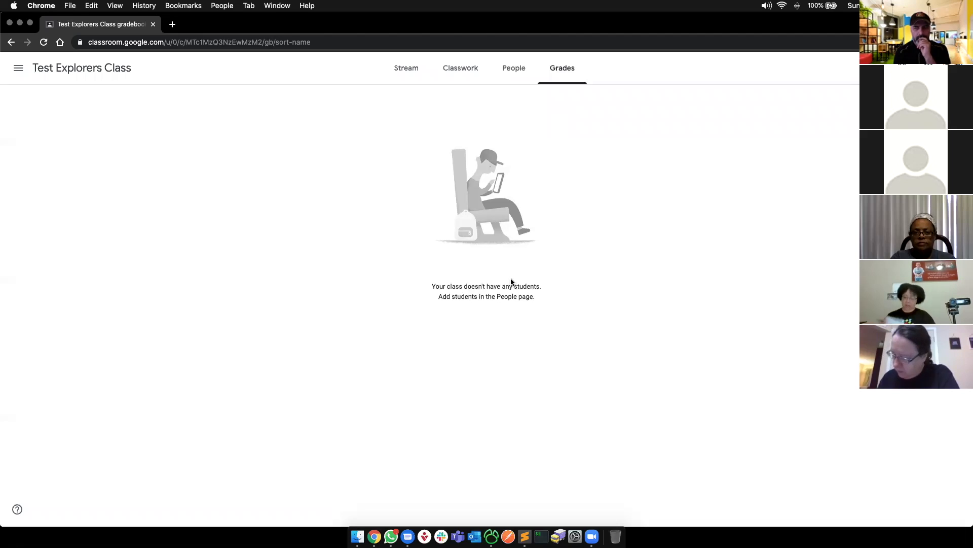
key(super+grave)
- Highlight the 'Add material' line on the slides deck, then go to the Classwork page
double_click(332, 299)
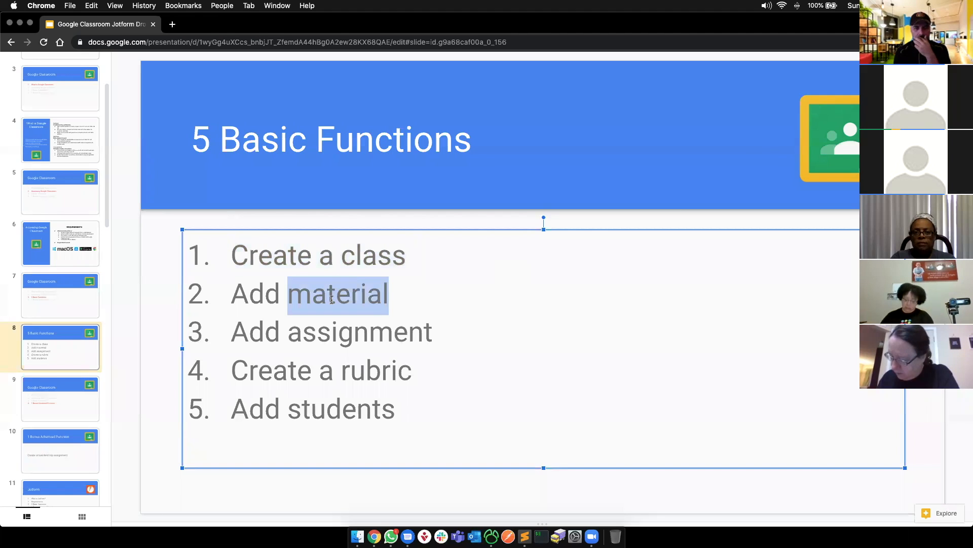
triple_click(332, 299)
key(super+grave)
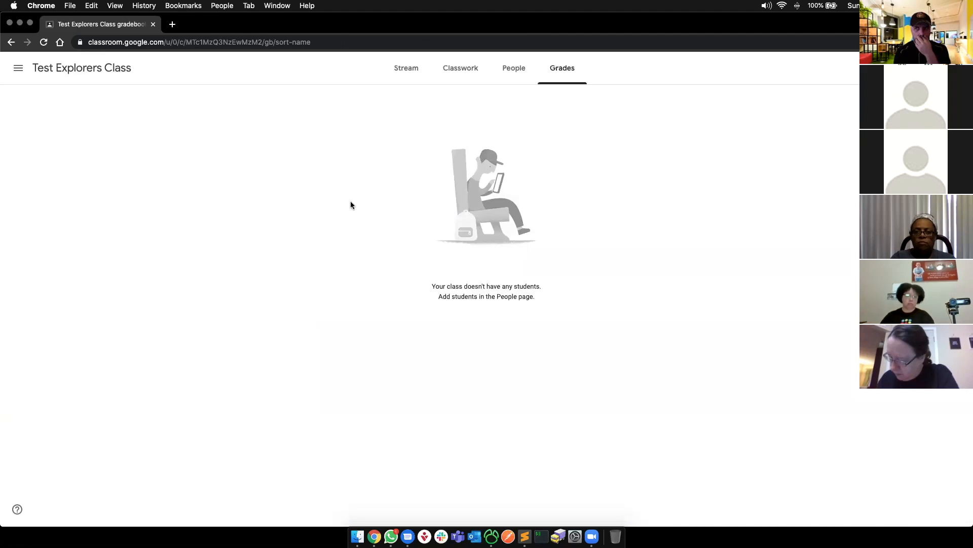
click(449, 75)
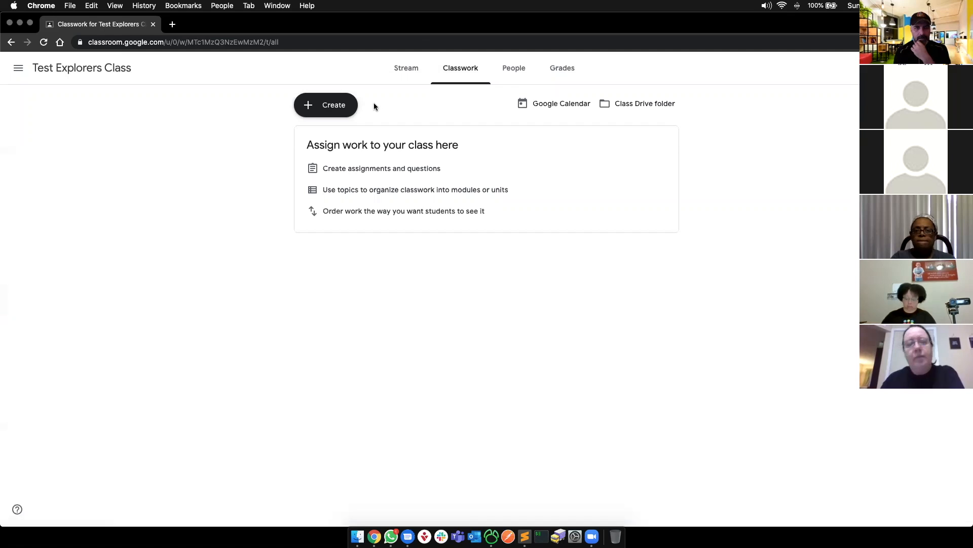
- Create a Material titled 'Pathfinder History' and begin its description with 'This is'
click(346, 115)
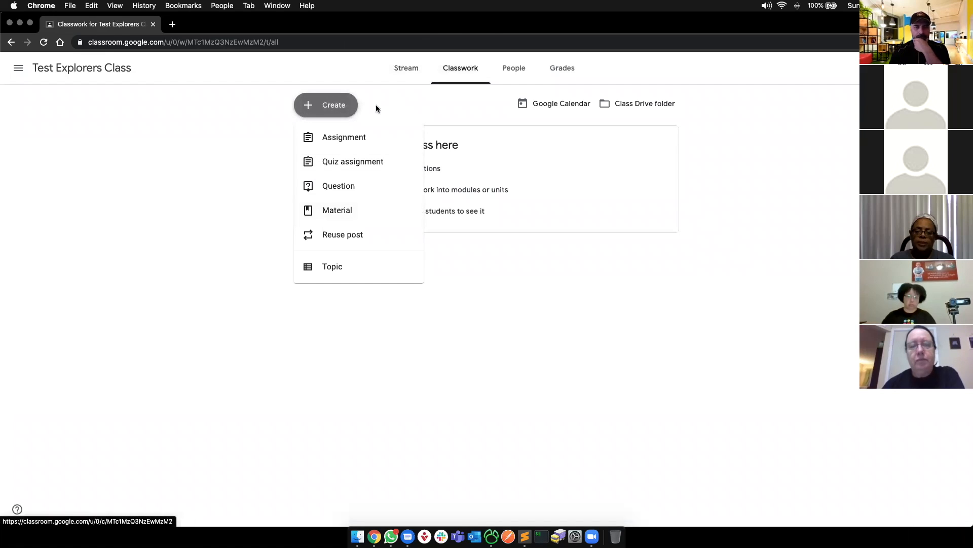
click(329, 210)
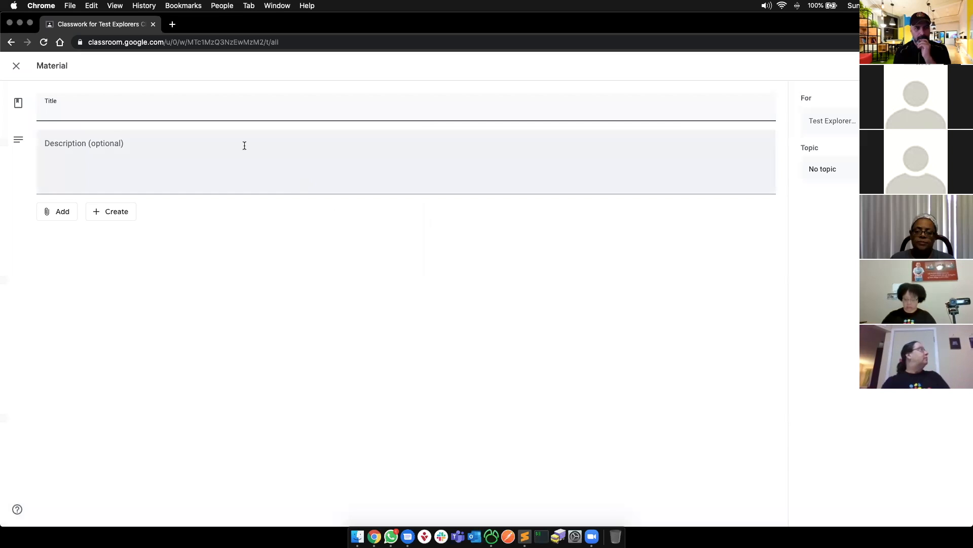
text(Pathfinder History)
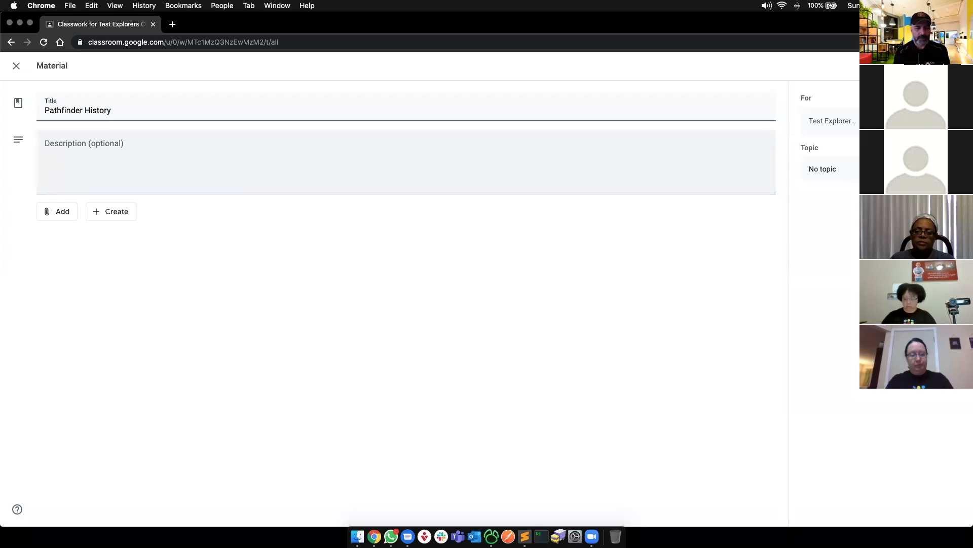
key(Tab)
text(This is)
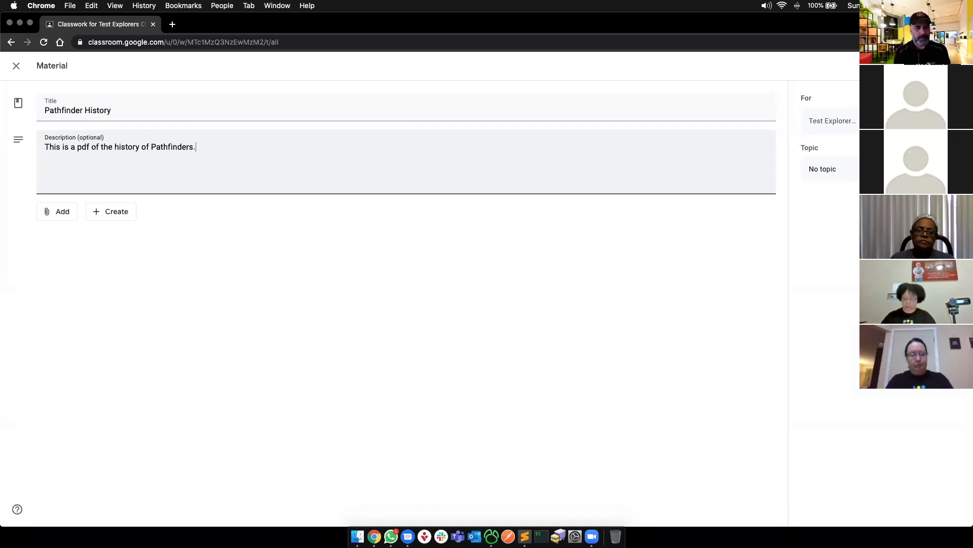
click(233, 254)
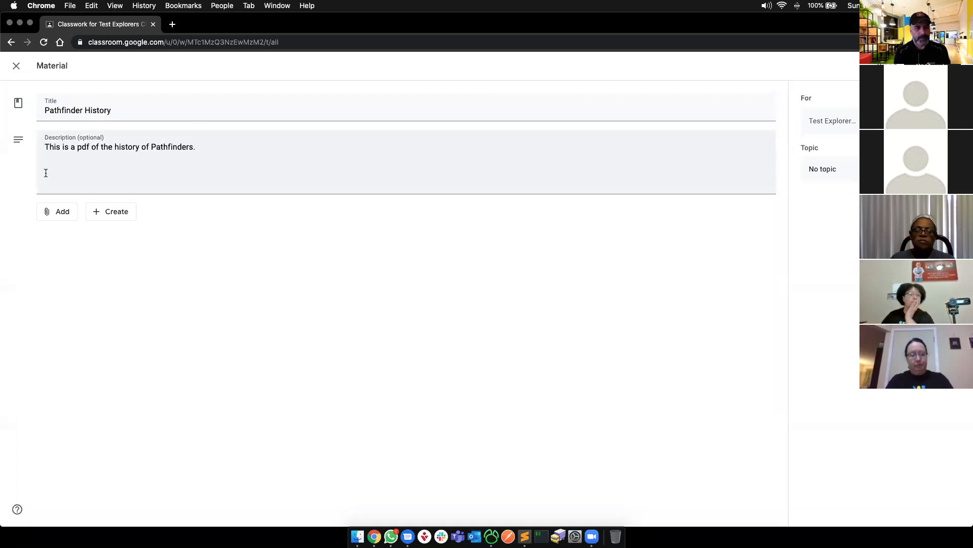
- Look through the new-file and attach-existing-item menus for the material
click(165, 180)
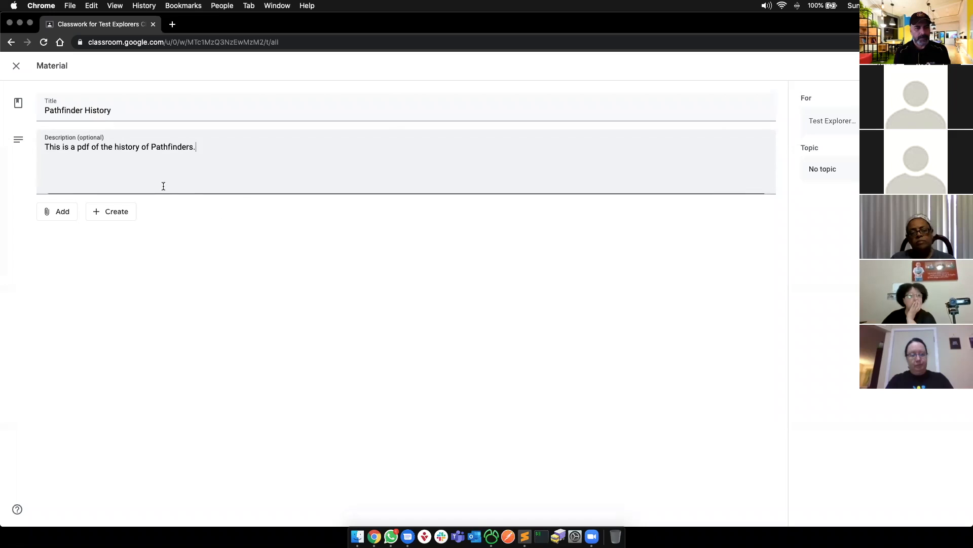
click(122, 212)
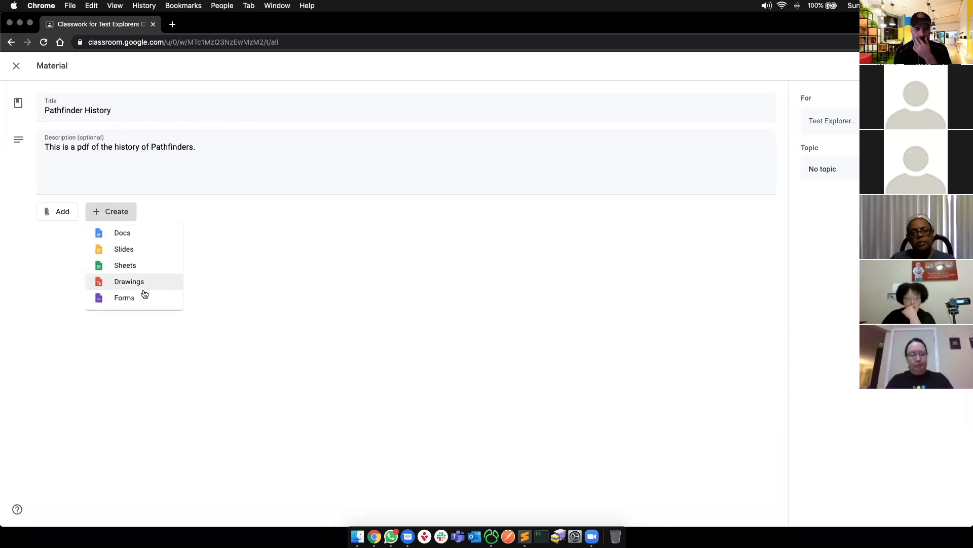
click(263, 287)
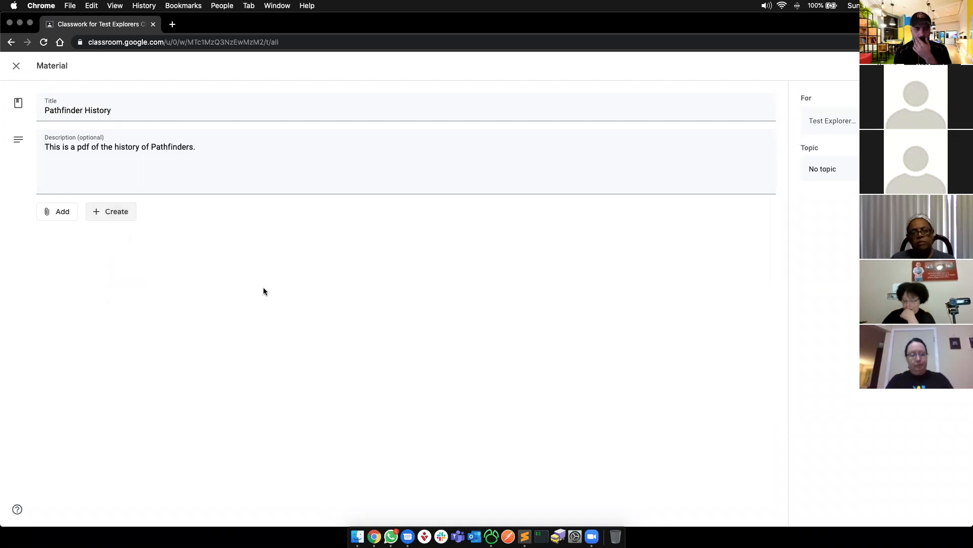
click(61, 213)
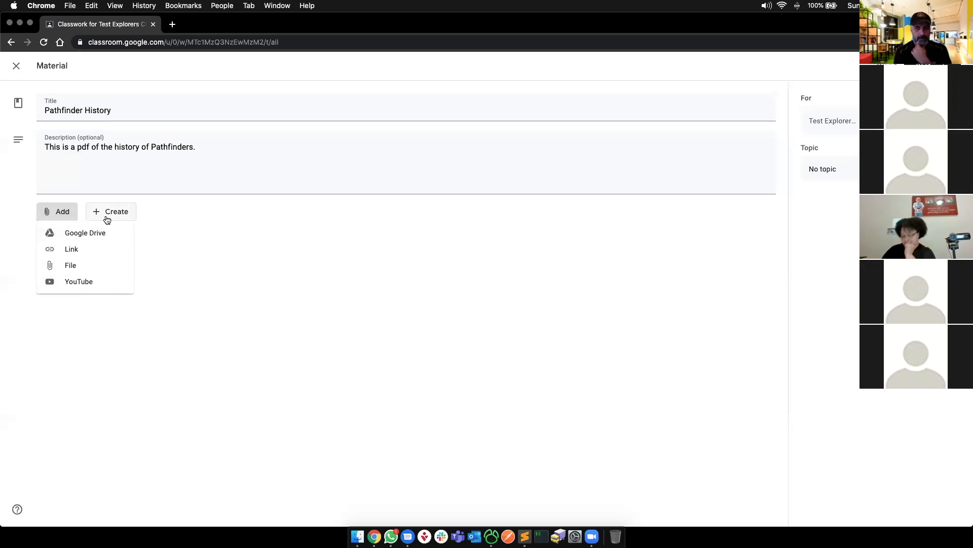
- Upload pathfinder_history_brief.pdf from the Desktop as the material's attachment
click(92, 266)
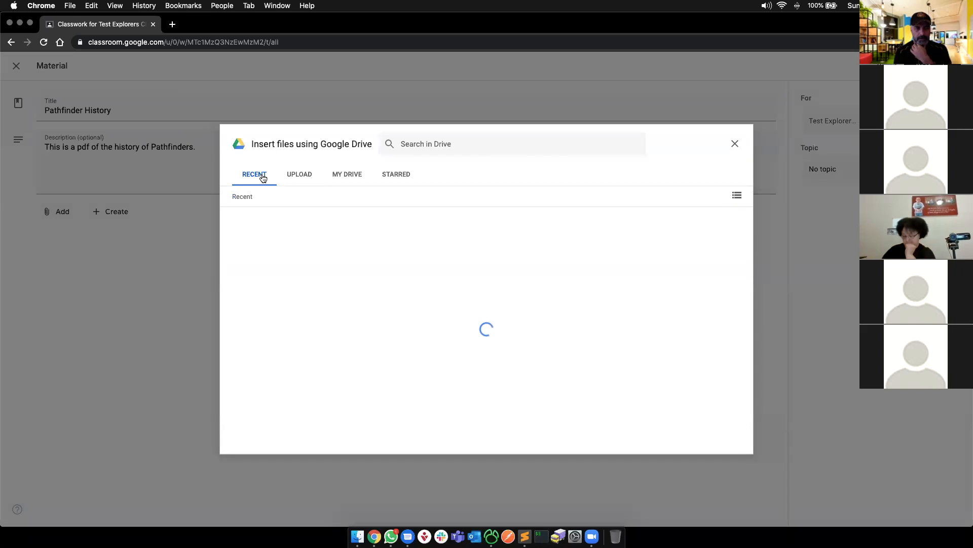
click(300, 175)
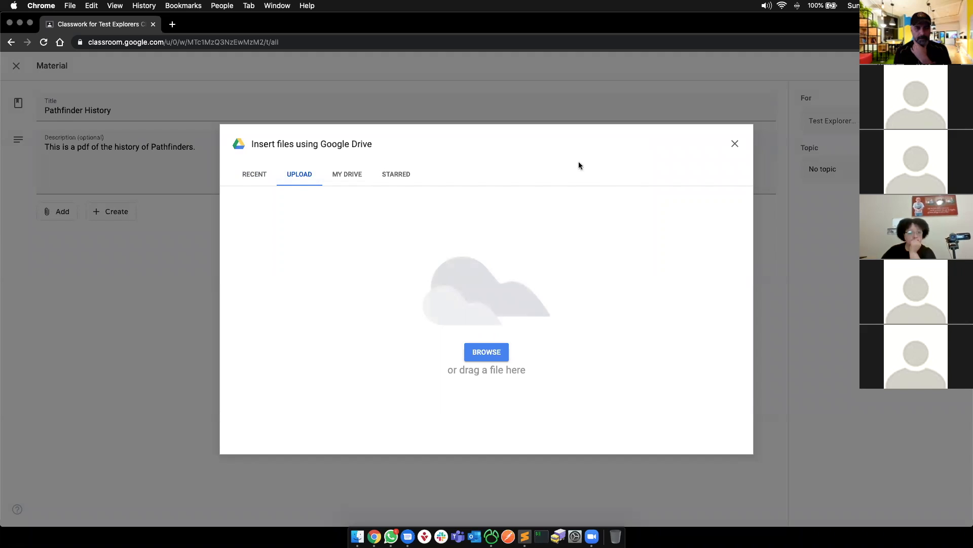
click(484, 350)
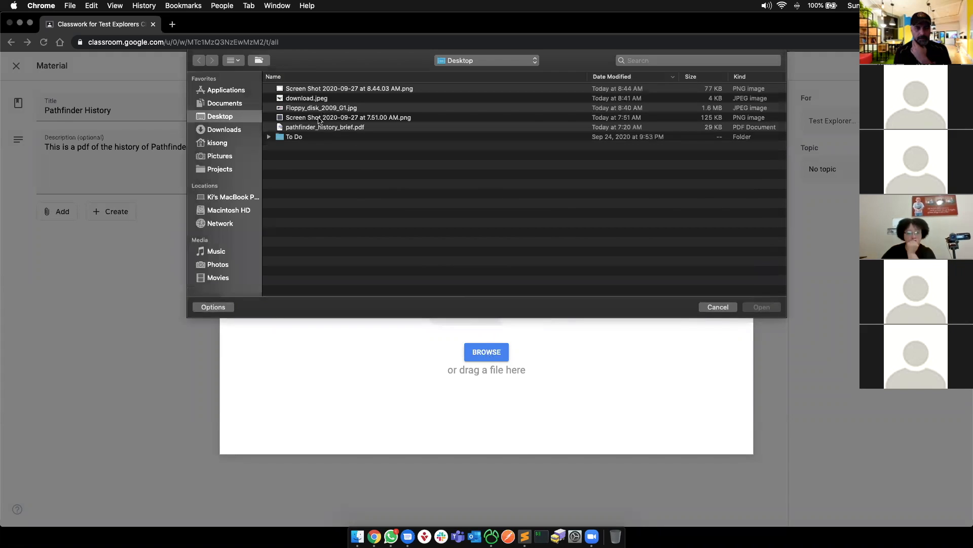
click(318, 128)
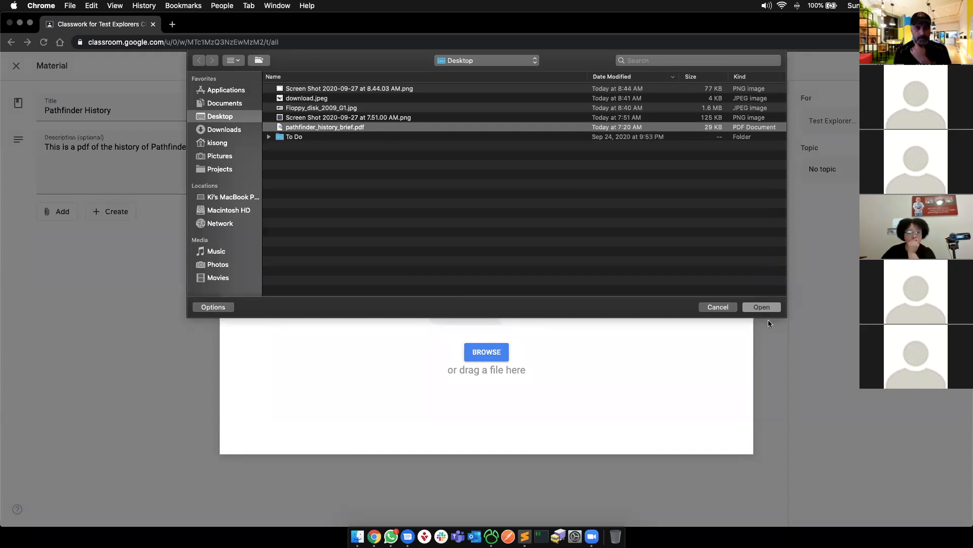
click(761, 308)
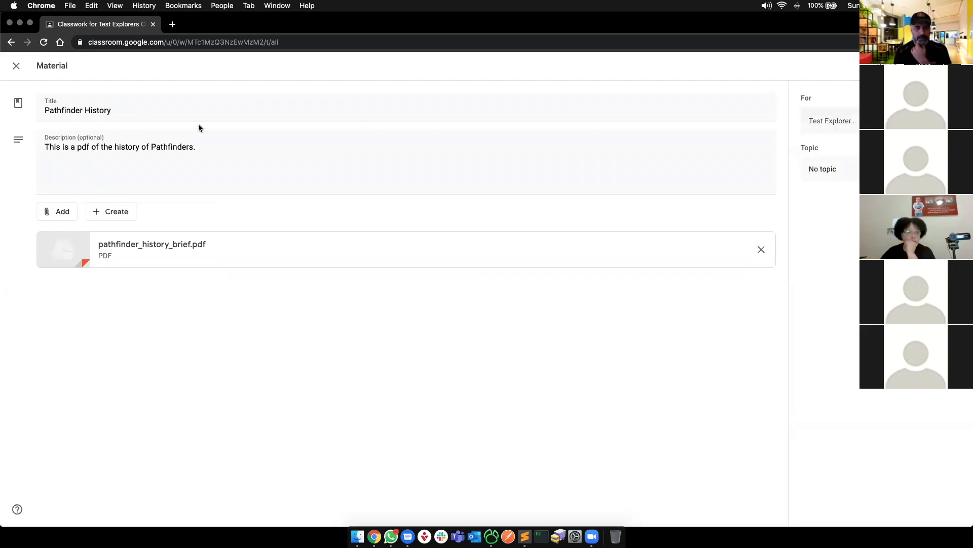
click(845, 123)
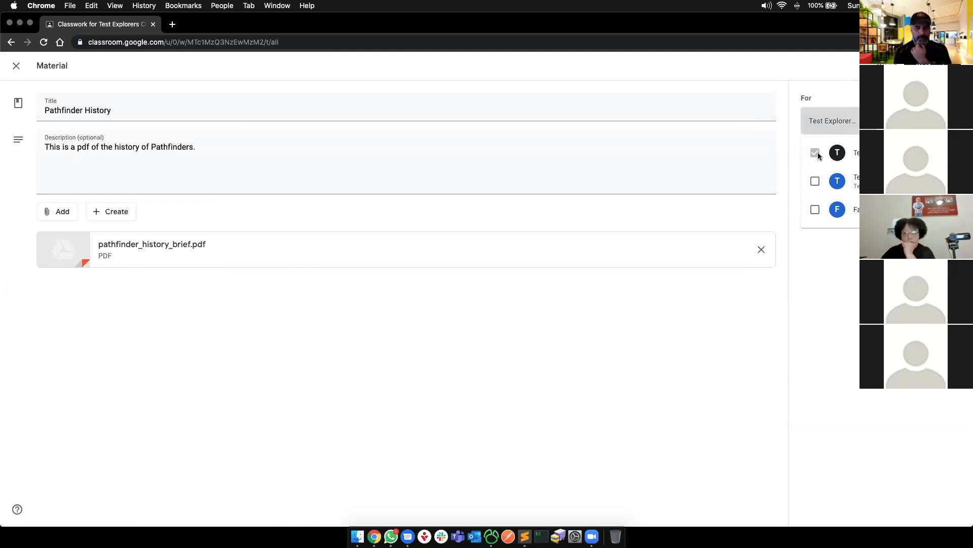
- Check which students will receive the Pathfinder History material
click(917, 122)
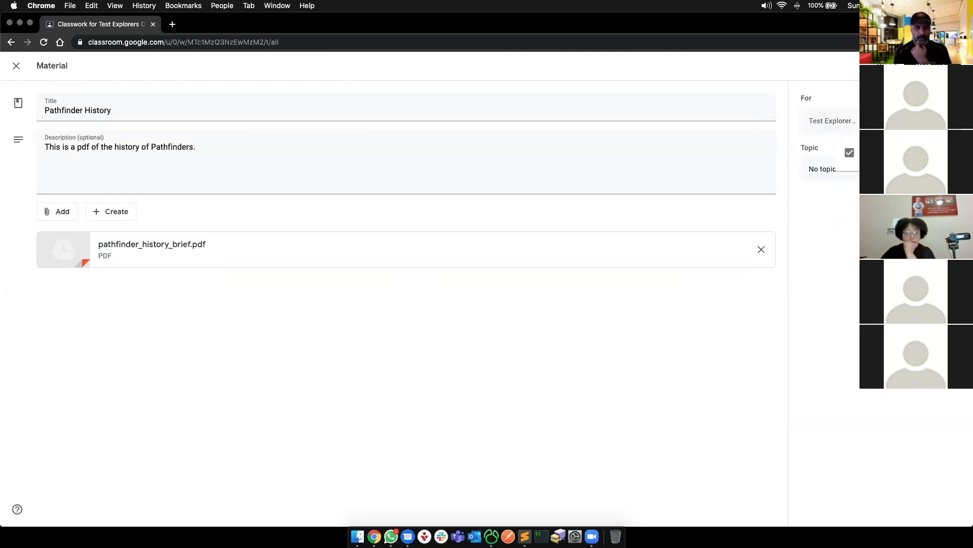
key(Escape)
click(920, 121)
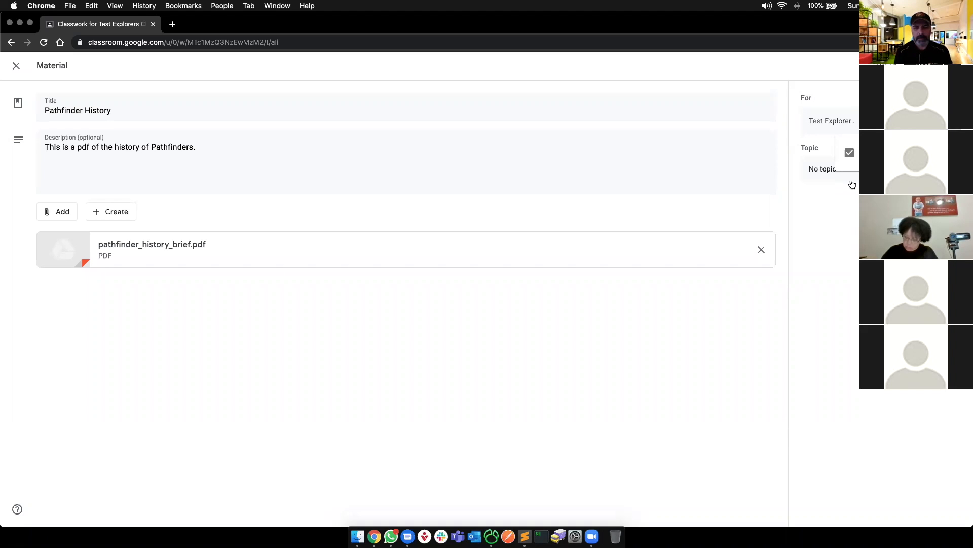
- Create a new 'History' topic for the material and post it to the class
click(824, 169)
click(830, 194)
text(Histopr)
key(BackSpace)
key(BackSpace)
text(ryu)
key(BackSpace)
click(853, 227)
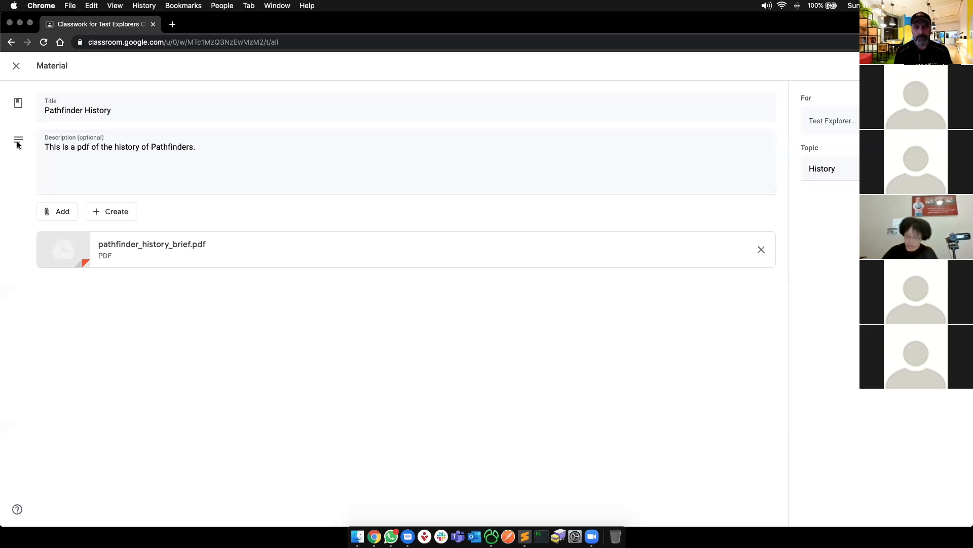
click(924, 65)
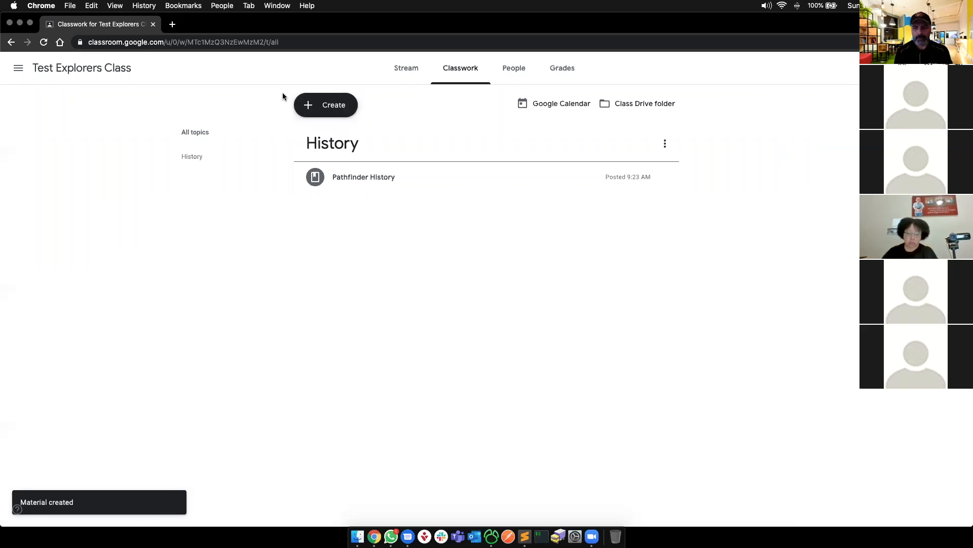
click(411, 73)
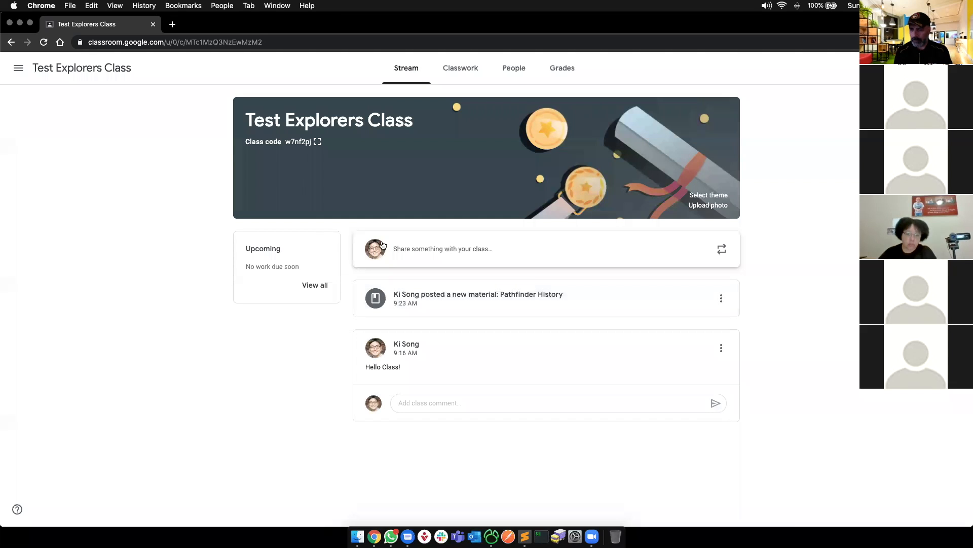
- Open the Pathfinder History material post from the class stream
click(511, 301)
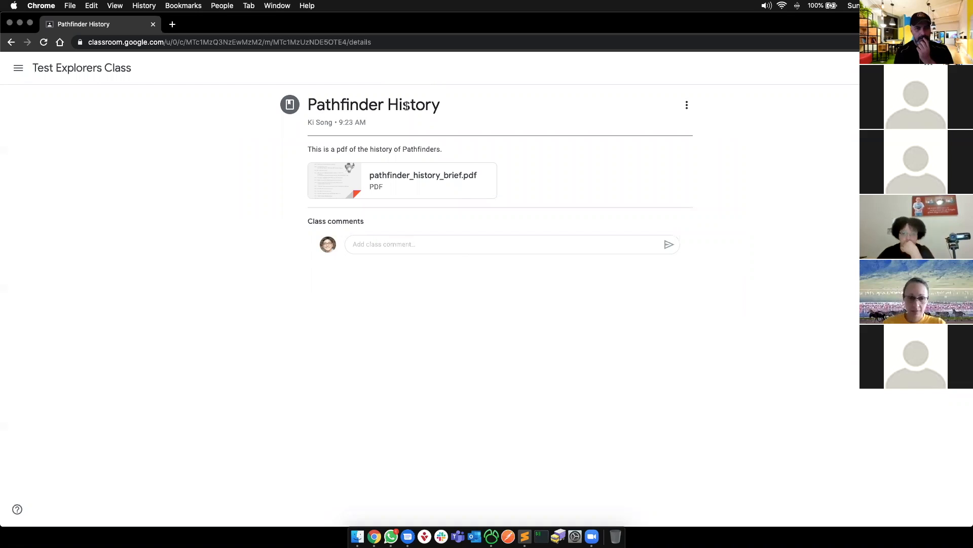
- Highlight the material's description and open the attached Pathfinder history PDF
drag(319, 146, 467, 146)
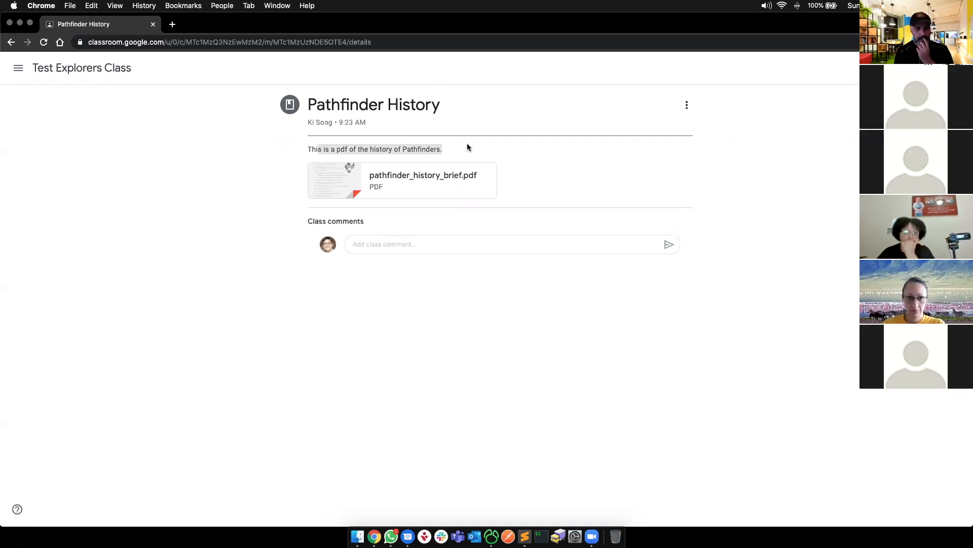
click(424, 177)
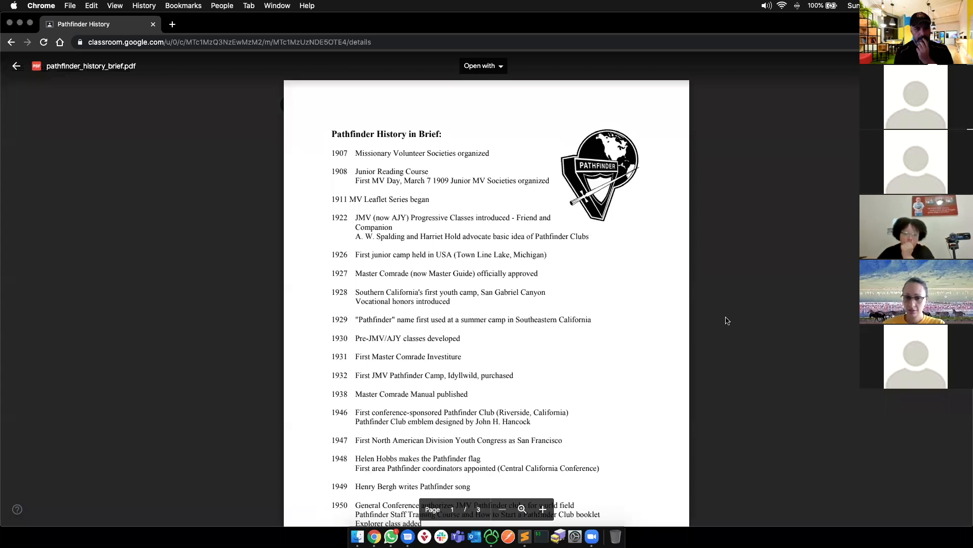
scroll(692, 348, down, 3)
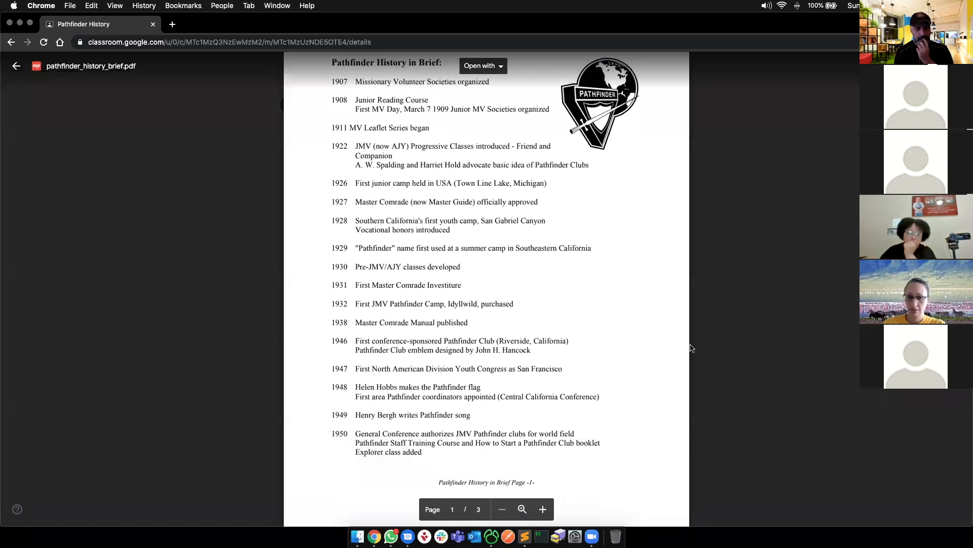
scroll(691, 347, down, 20)
scroll(691, 348, down, 10)
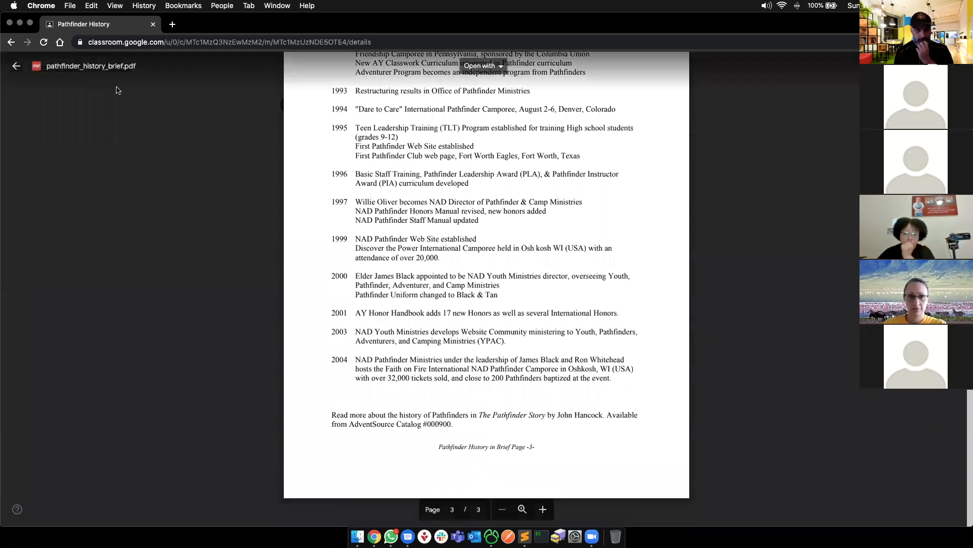
click(22, 70)
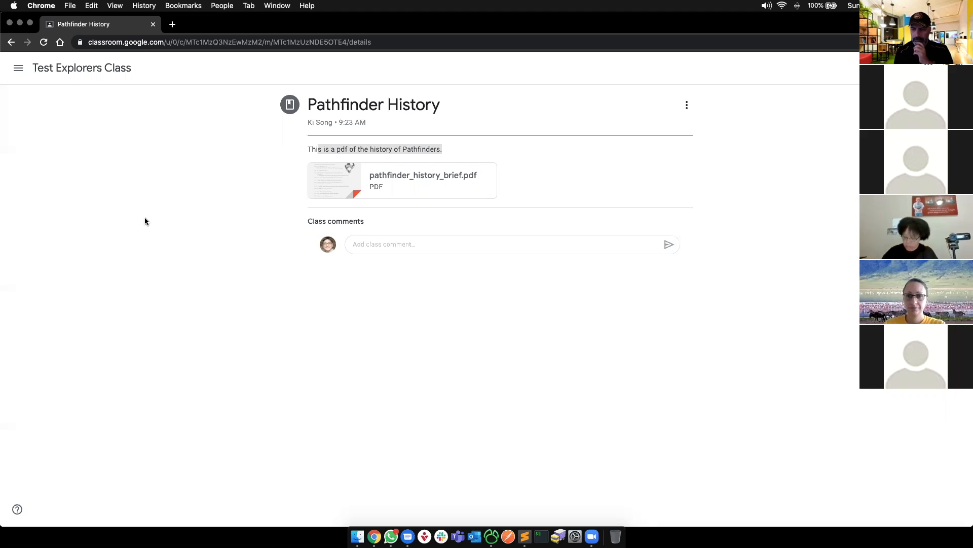
- Clear the description highlight and briefly open the navigation drawer
click(203, 196)
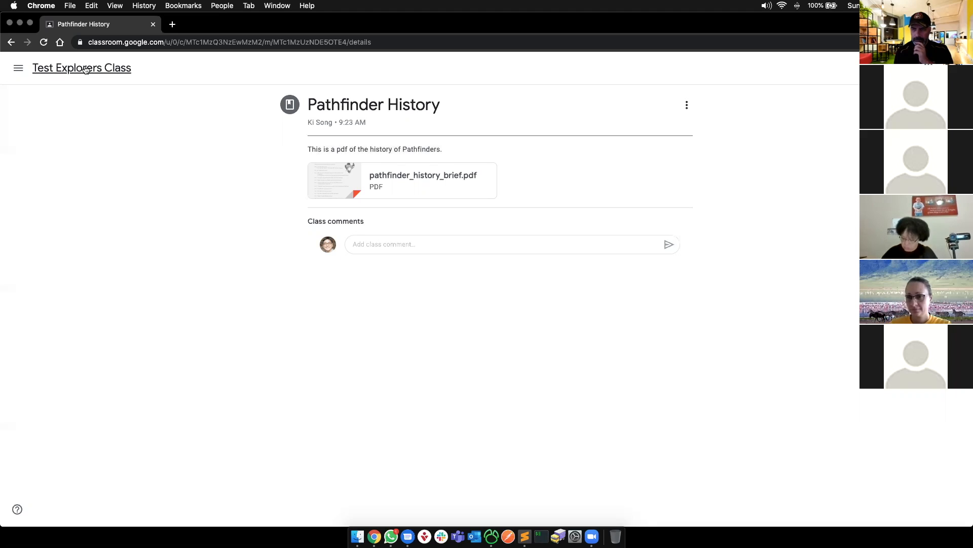
click(12, 70)
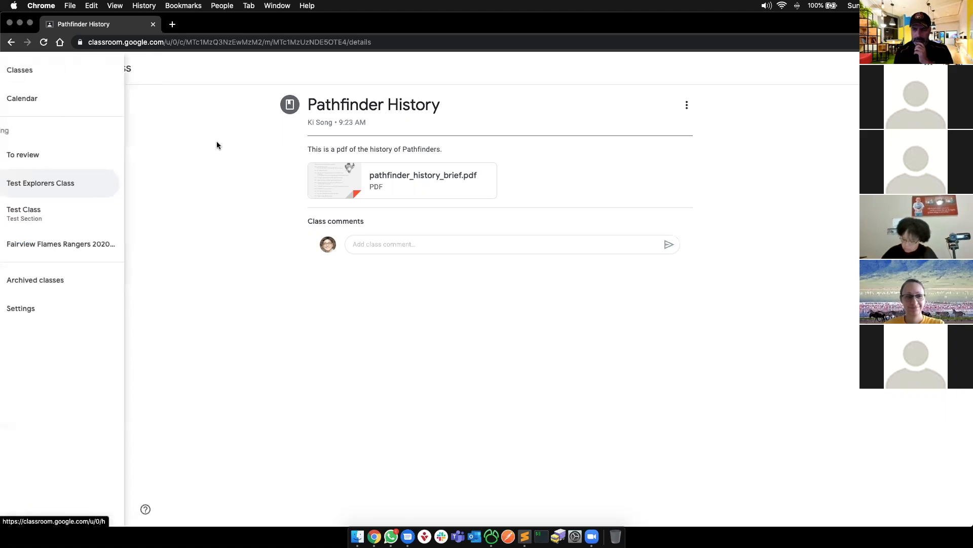
click(217, 142)
- Highlight 'Add students' on the slide, then go to the Test Explorers Class stream
key(super+grave)
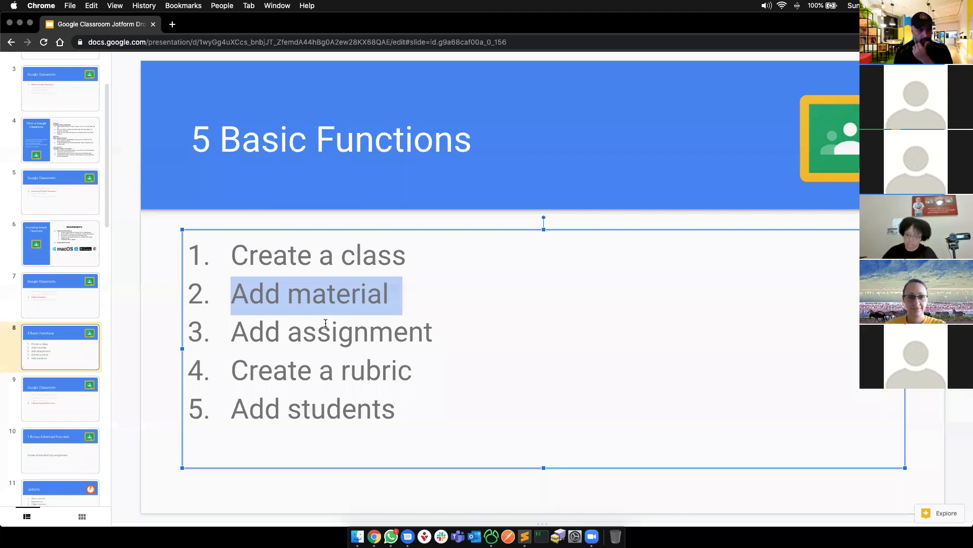
drag(397, 410, 229, 411)
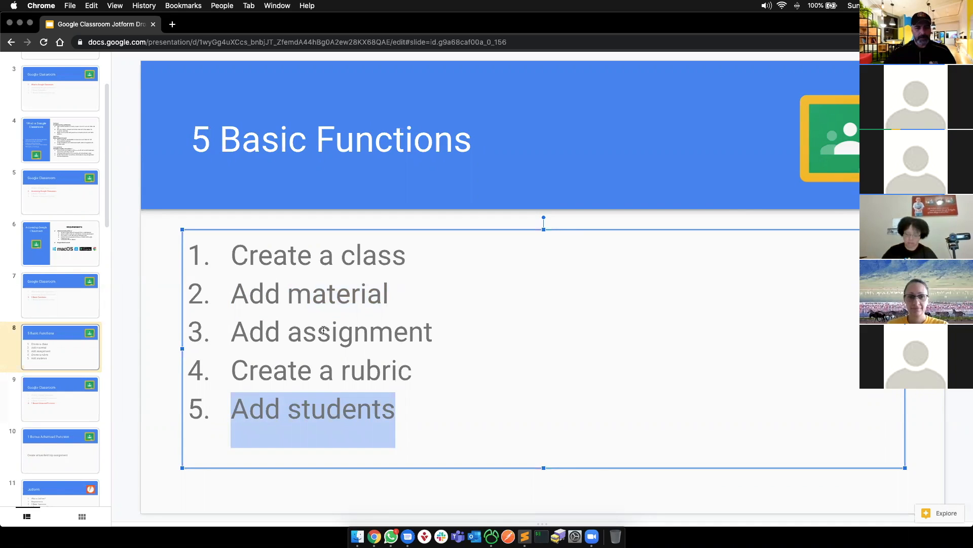
key(super+grave)
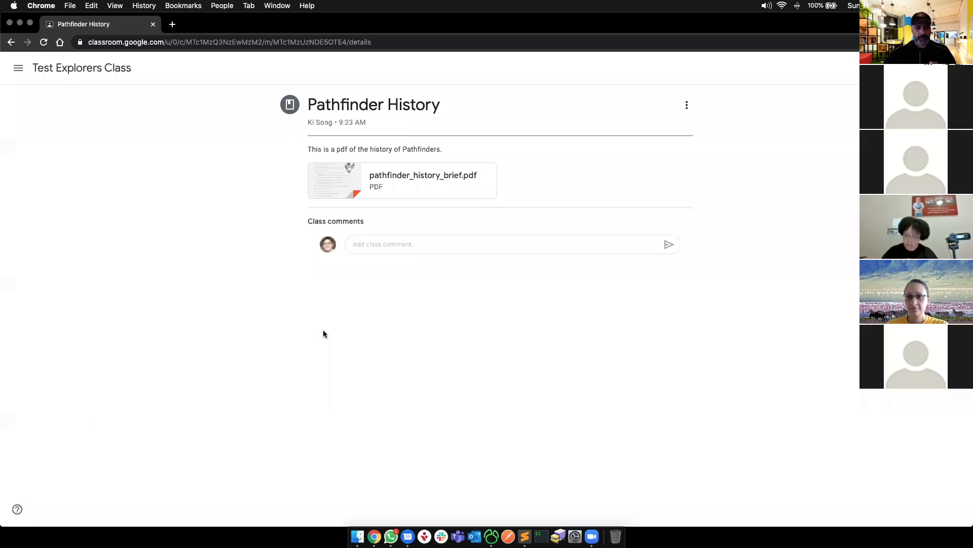
click(19, 68)
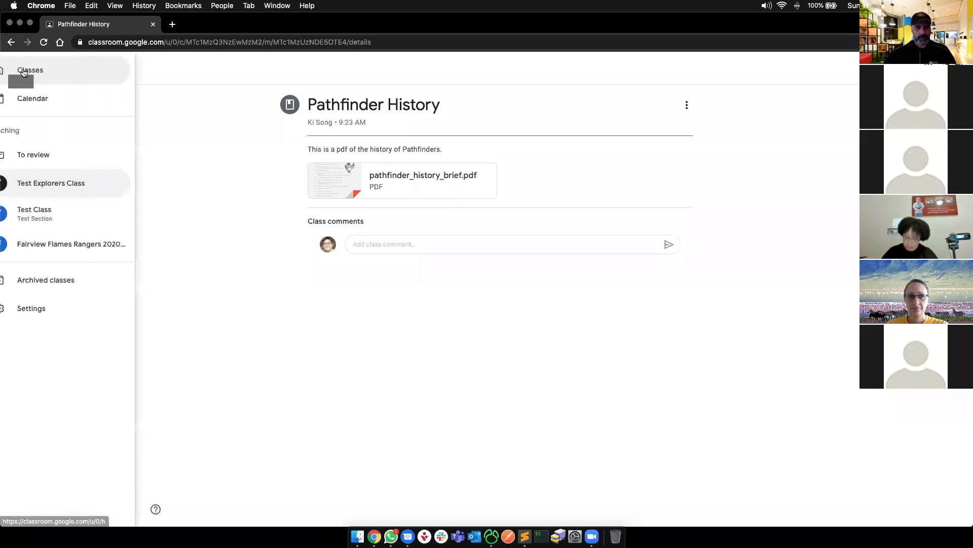
click(61, 182)
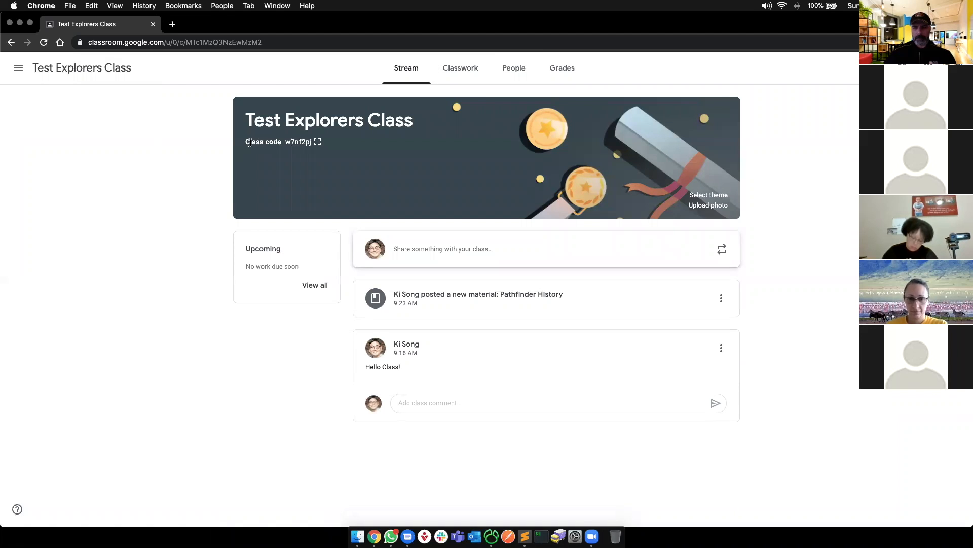
drag(249, 142, 295, 144)
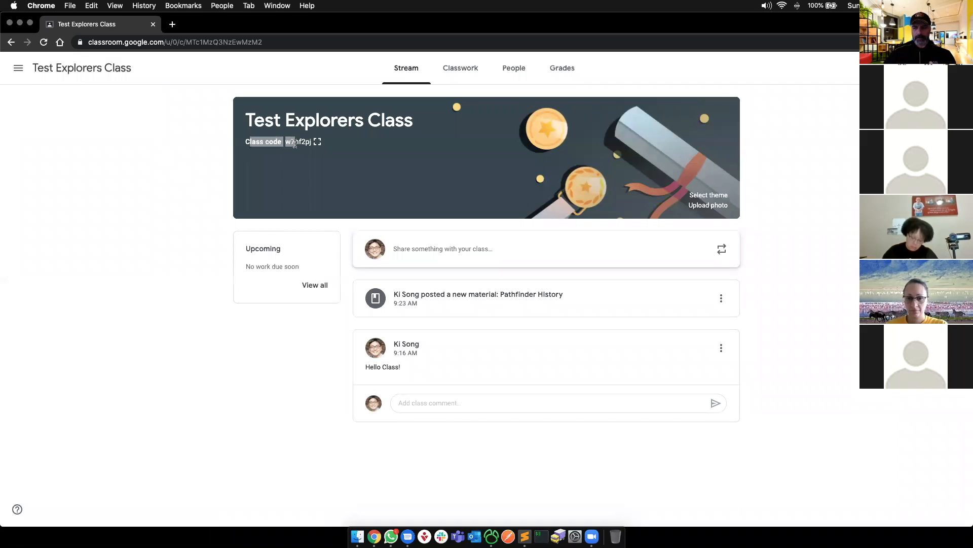
click(264, 143)
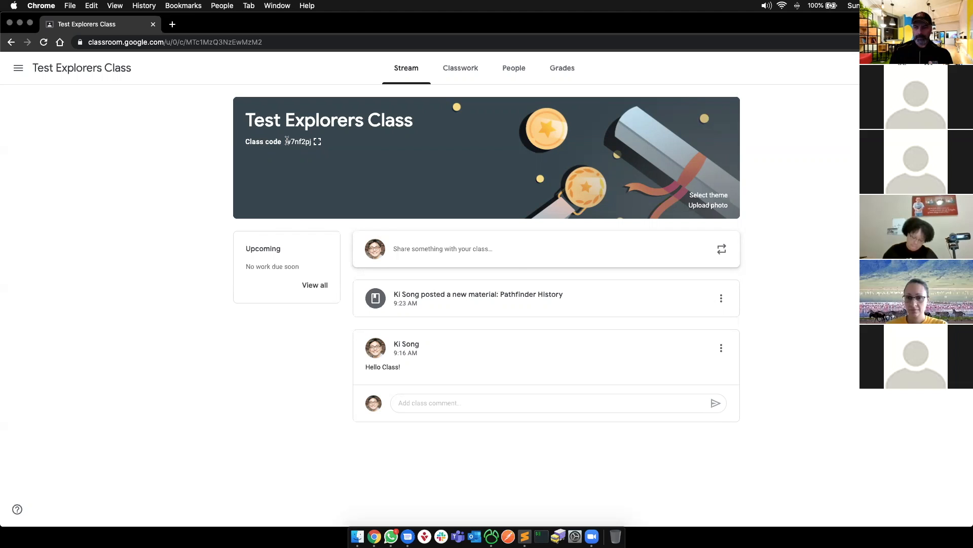
click(315, 142)
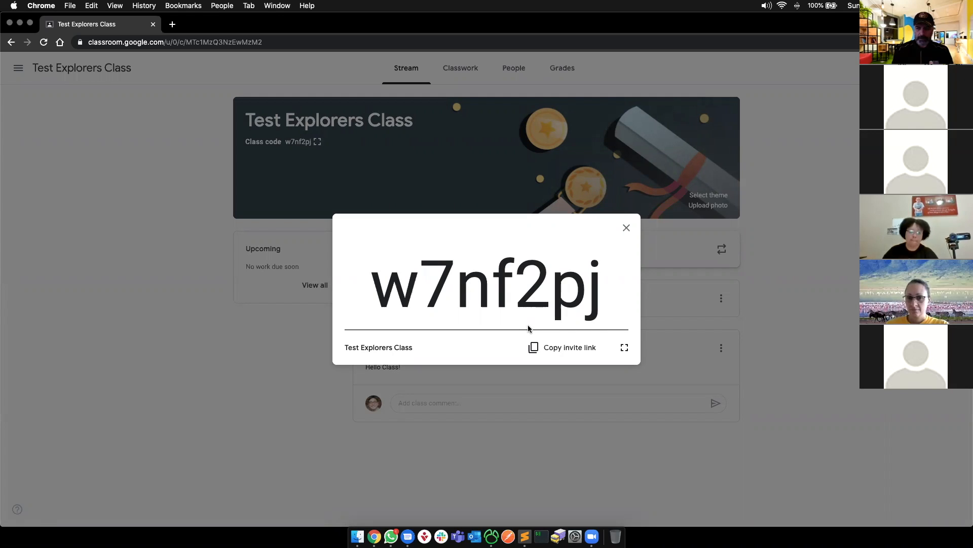
key(super+grave)
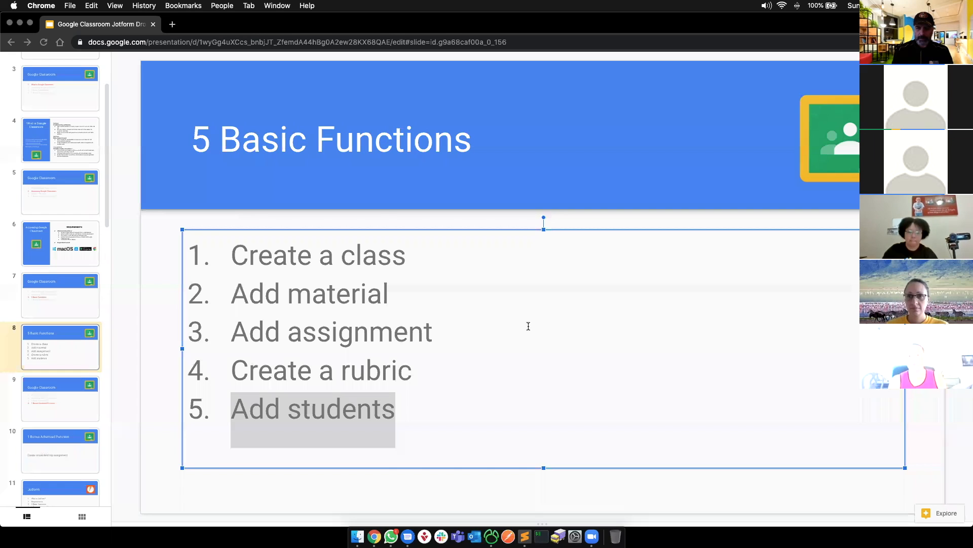
key(super+grave)
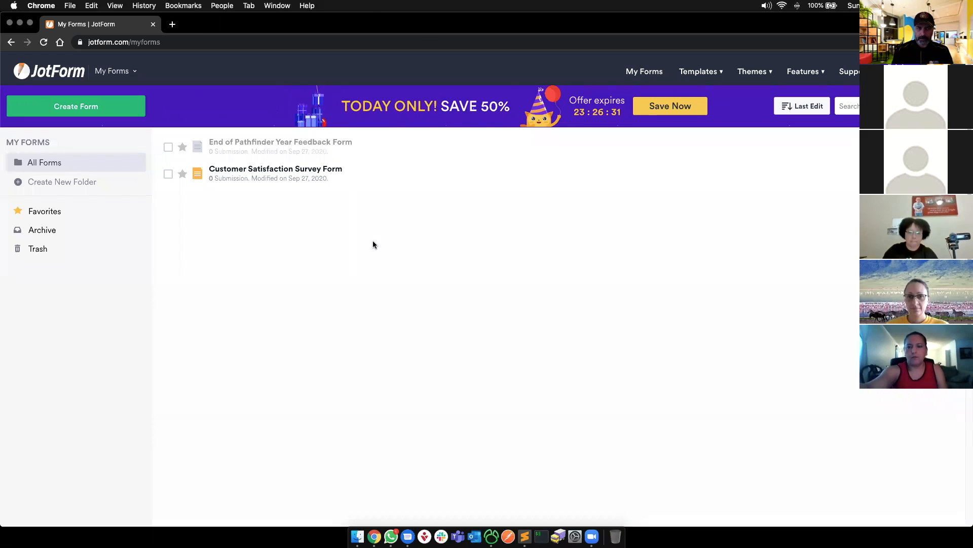
key(super+grave)
double_click(476, 281)
key(super+c)
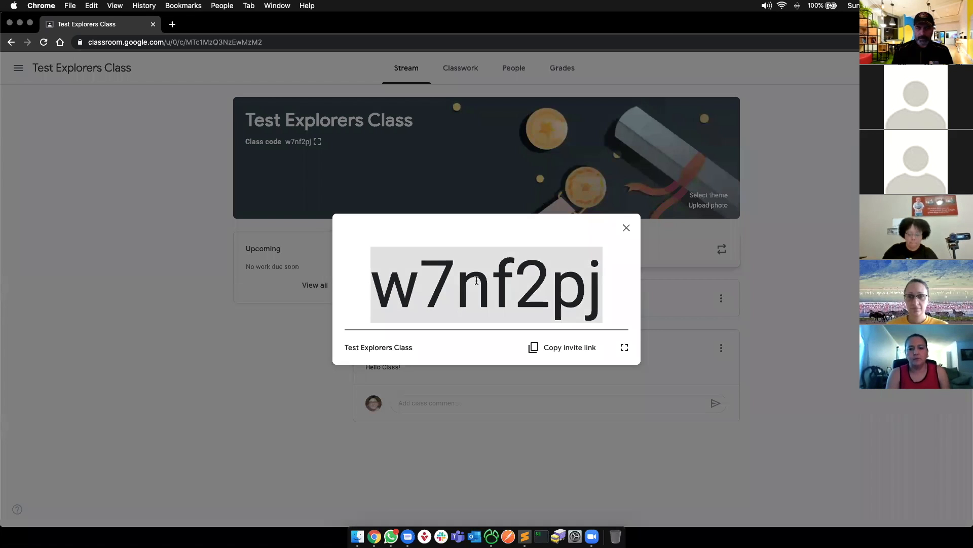
key(super+Tab)
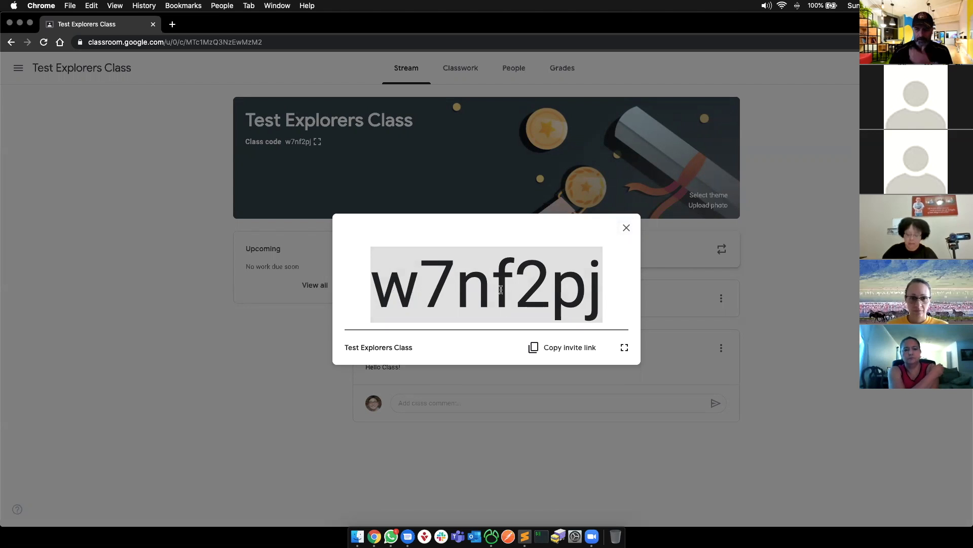
- Close the class code display and go to the Classroom home page via 'classroom'
click(626, 228)
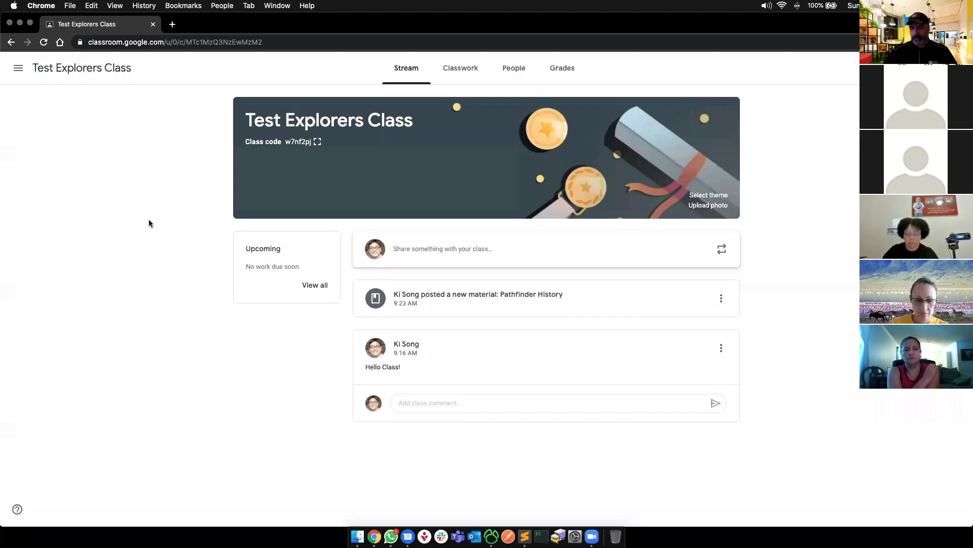
click(23, 74)
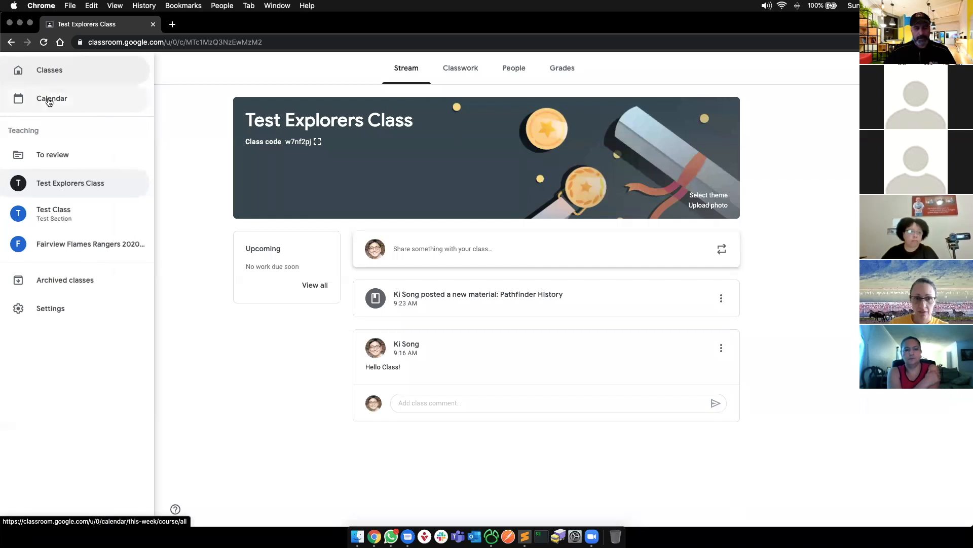
click(178, 122)
click(18, 68)
click(122, 43)
text(classroom.google.com)
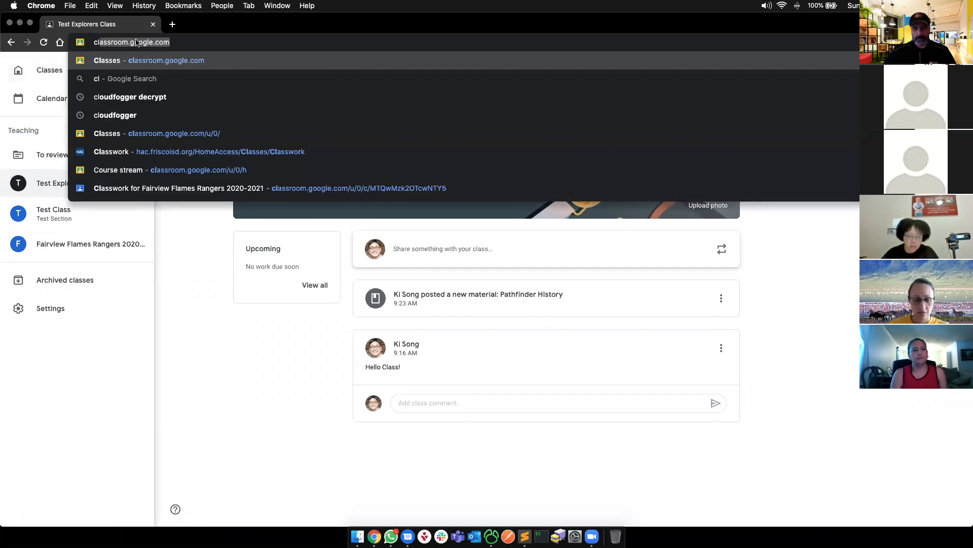
key(Return)
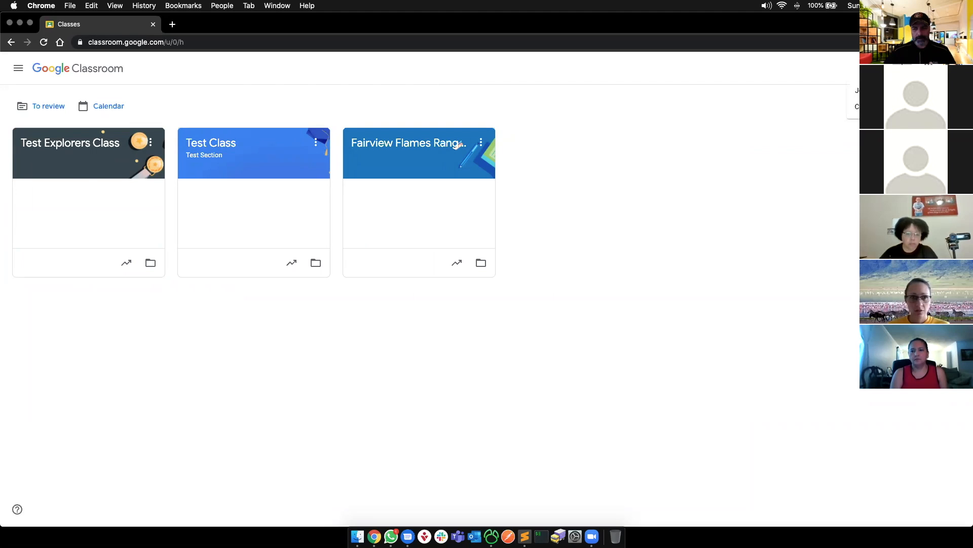
- Paste the copied class code into Join class, then back out and open Test Explorers Class
click(880, 90)
click(399, 209)
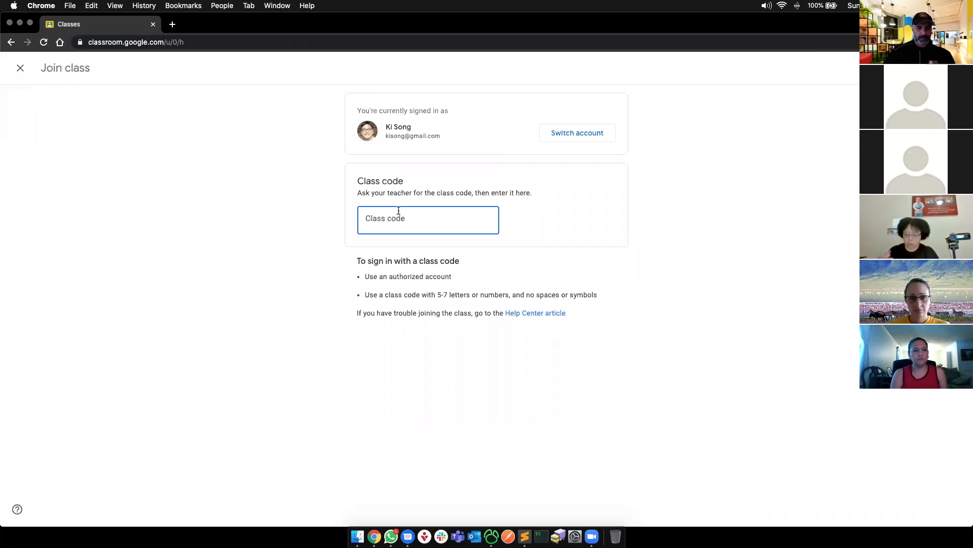
key(super+v)
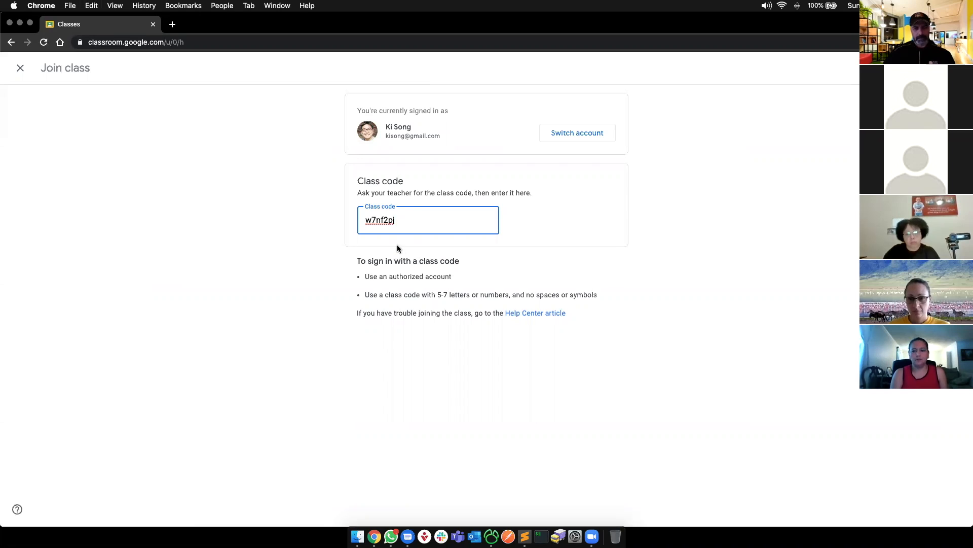
click(553, 229)
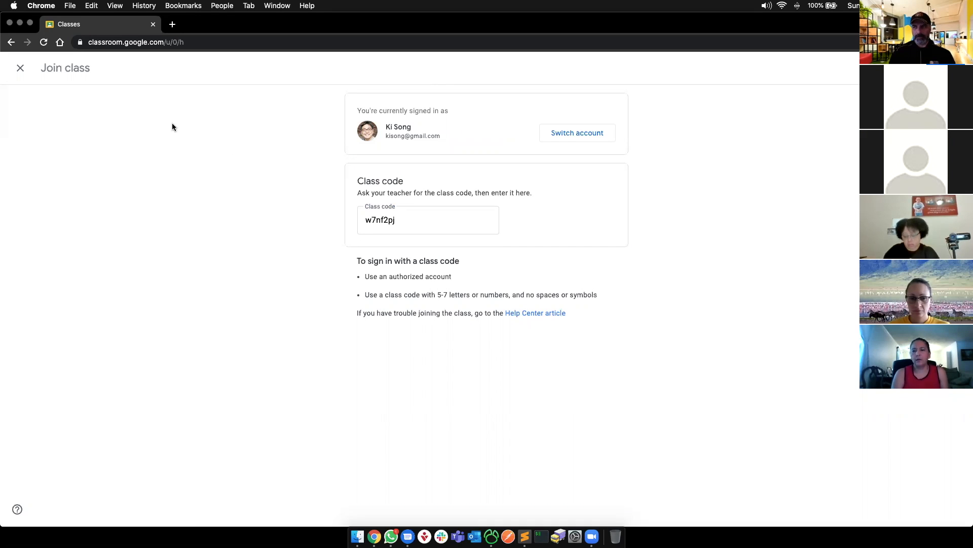
click(21, 70)
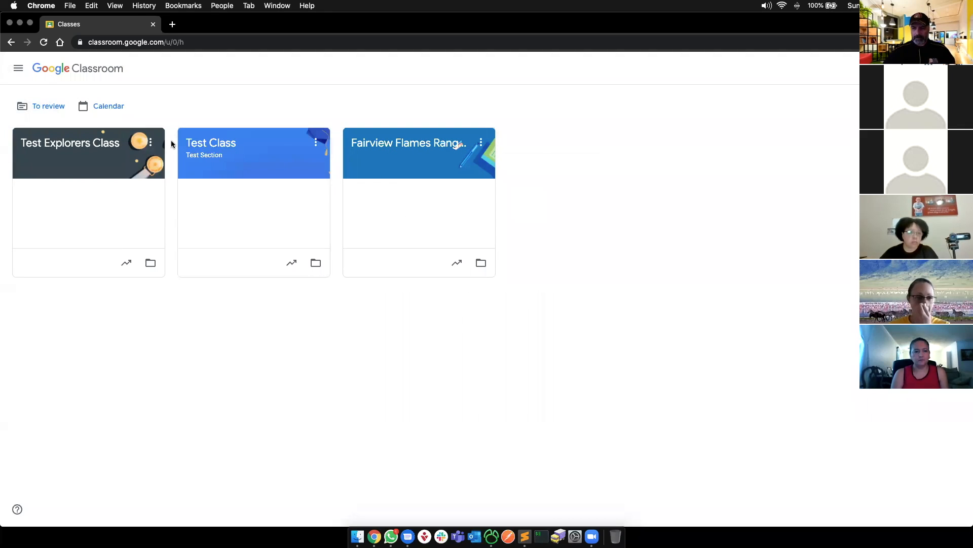
click(88, 141)
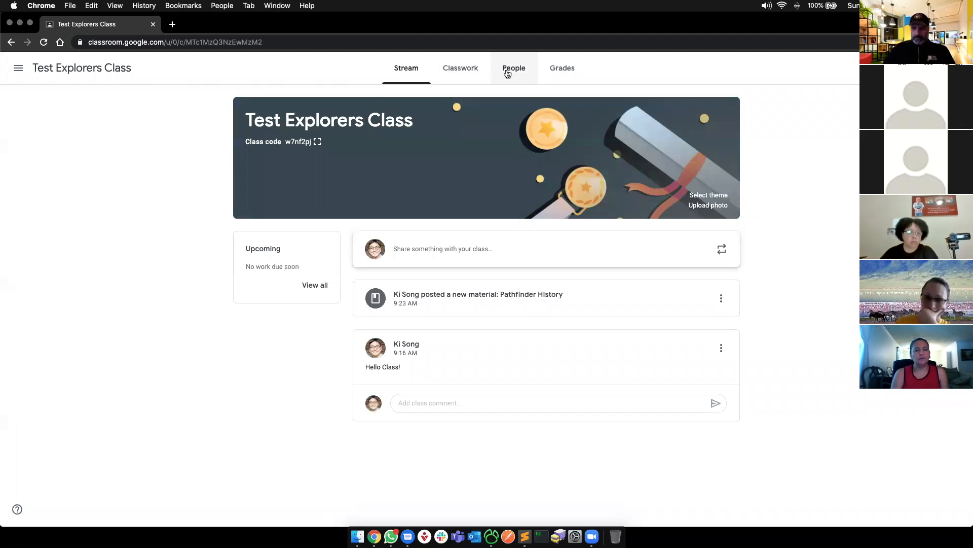
- Search for and invite one student from the People page, then reopen Invite students
click(515, 70)
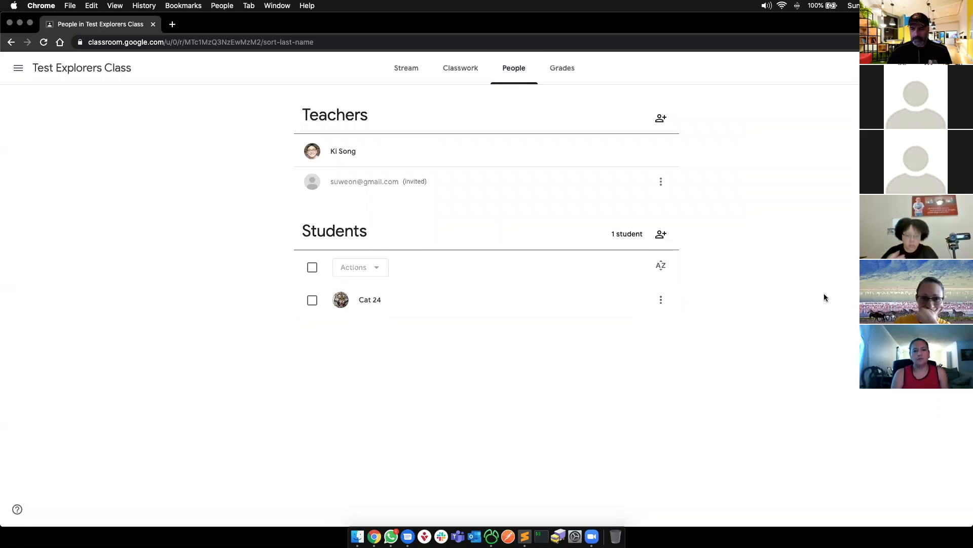
click(661, 233)
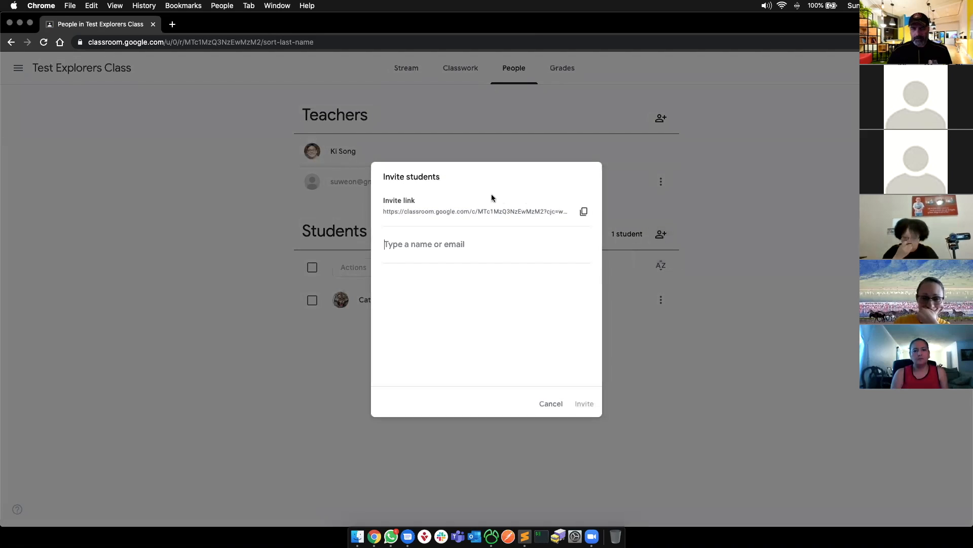
text(migue)
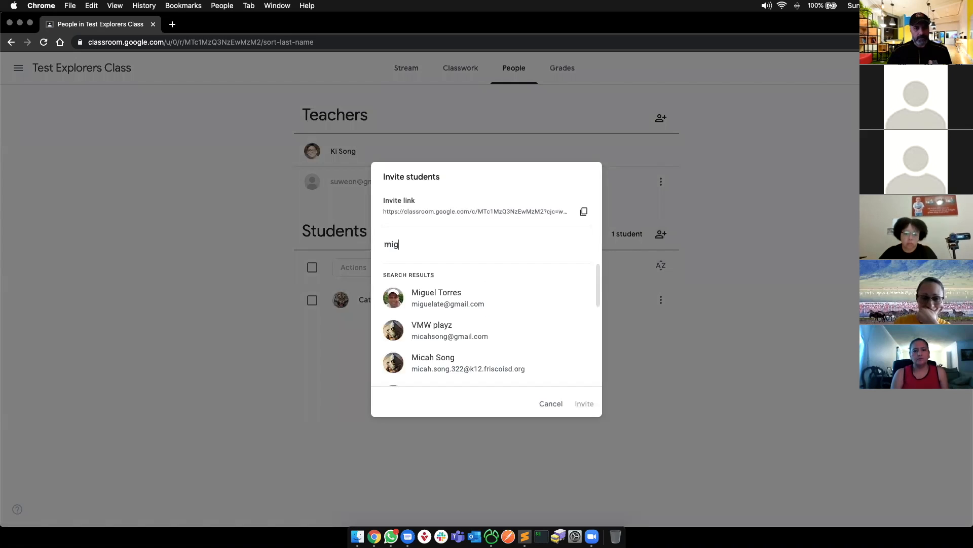
click(444, 298)
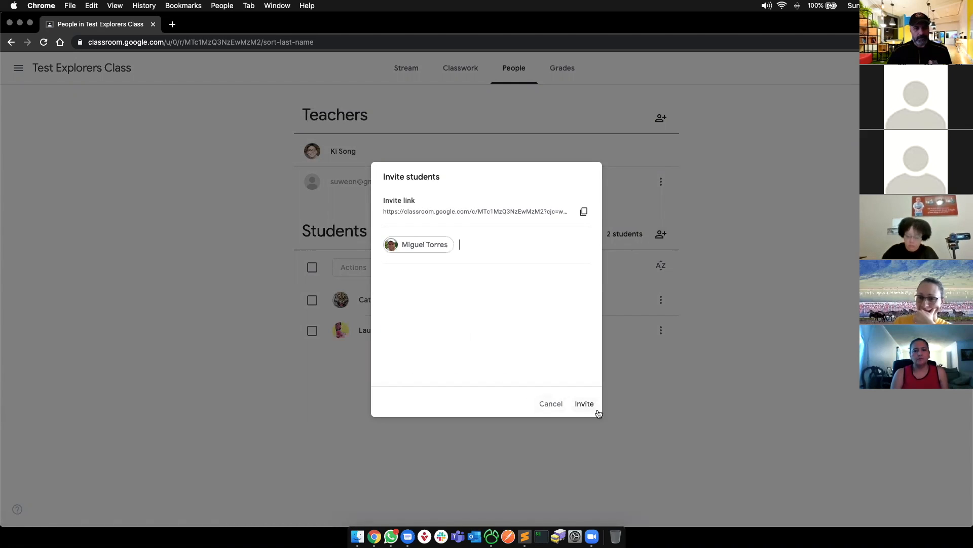
click(583, 404)
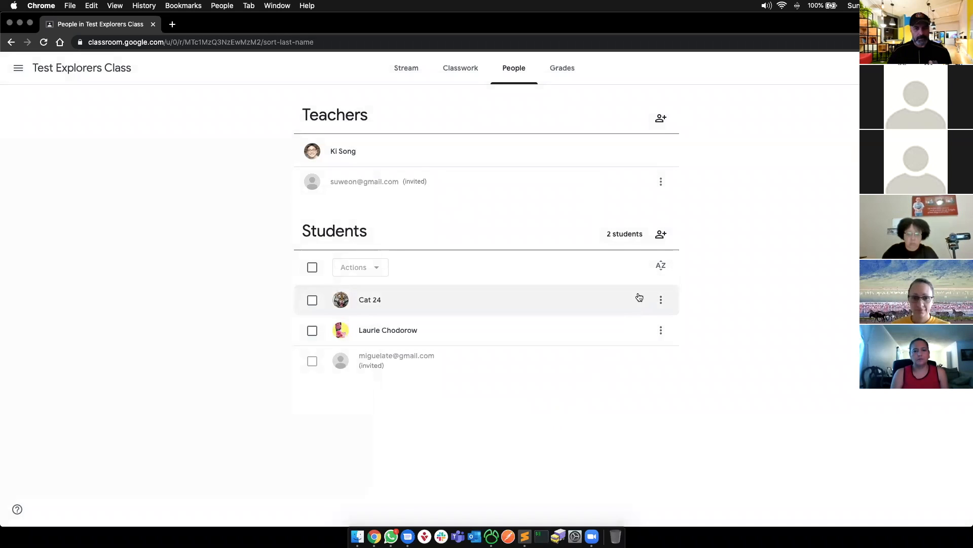
click(661, 234)
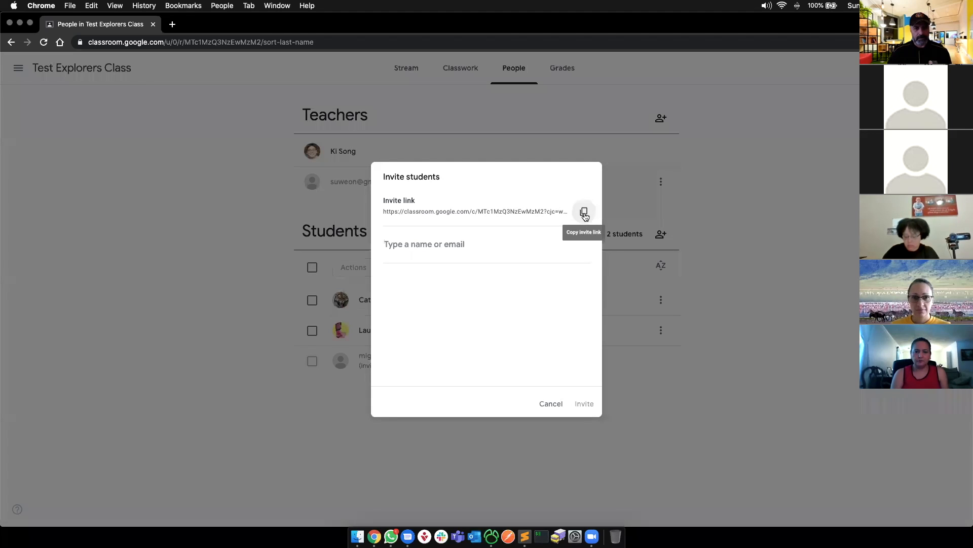
click(584, 213)
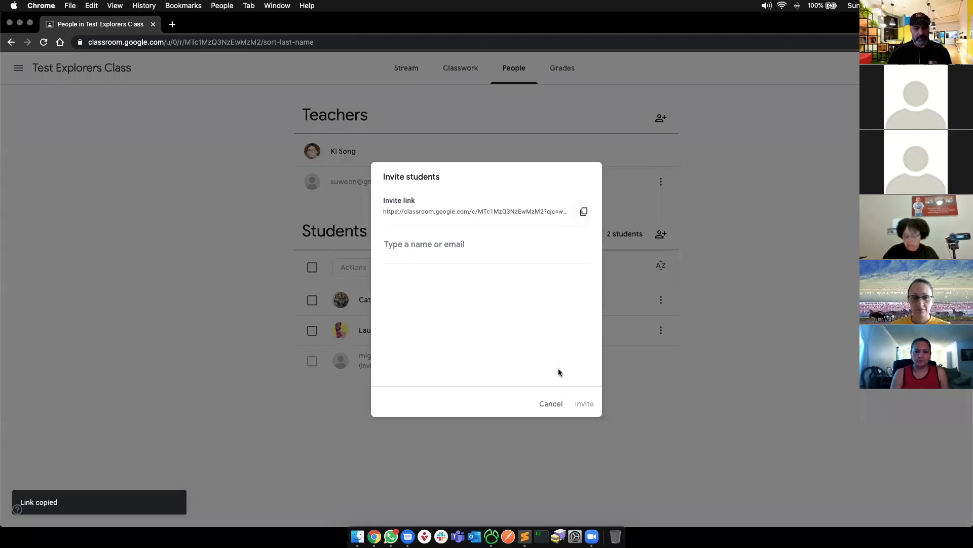
click(173, 24)
text(gm)
key(Return)
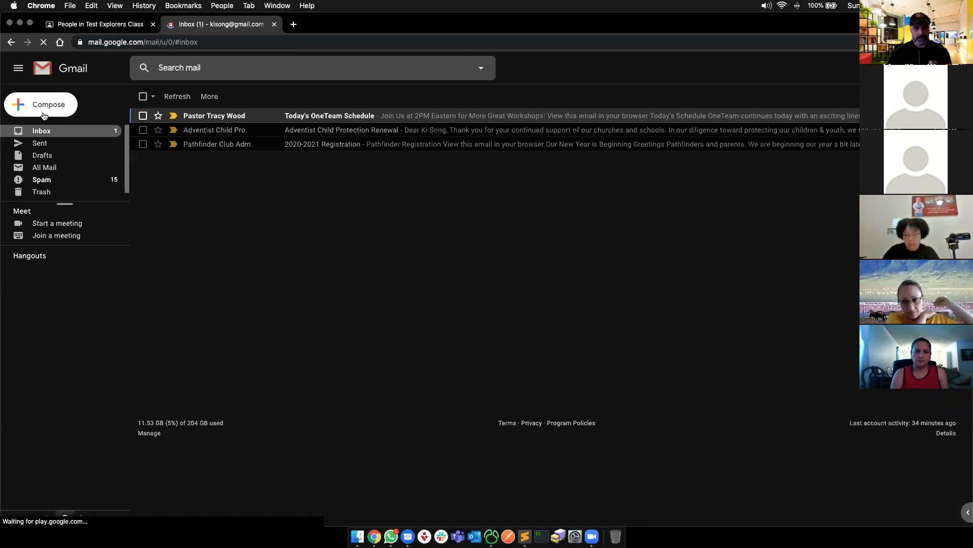
click(39, 108)
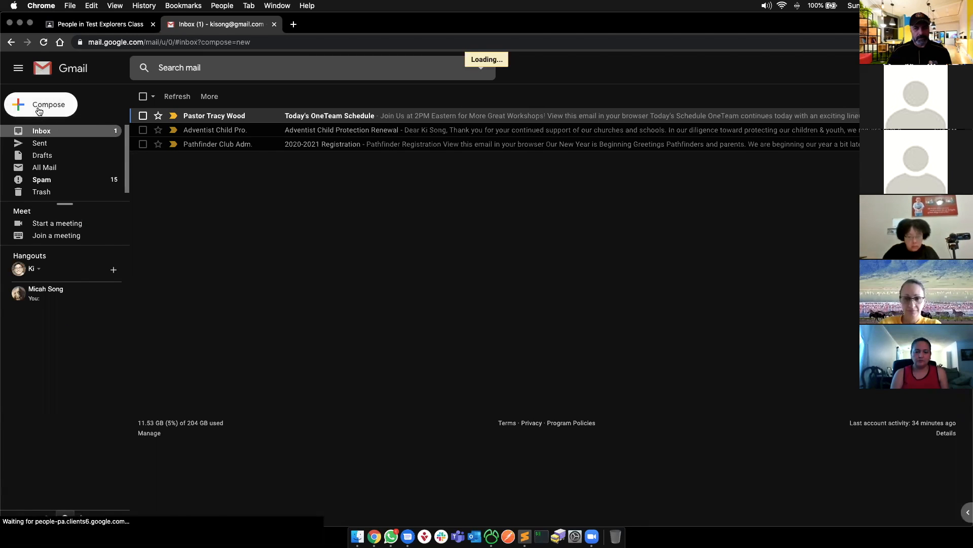
text(fair)
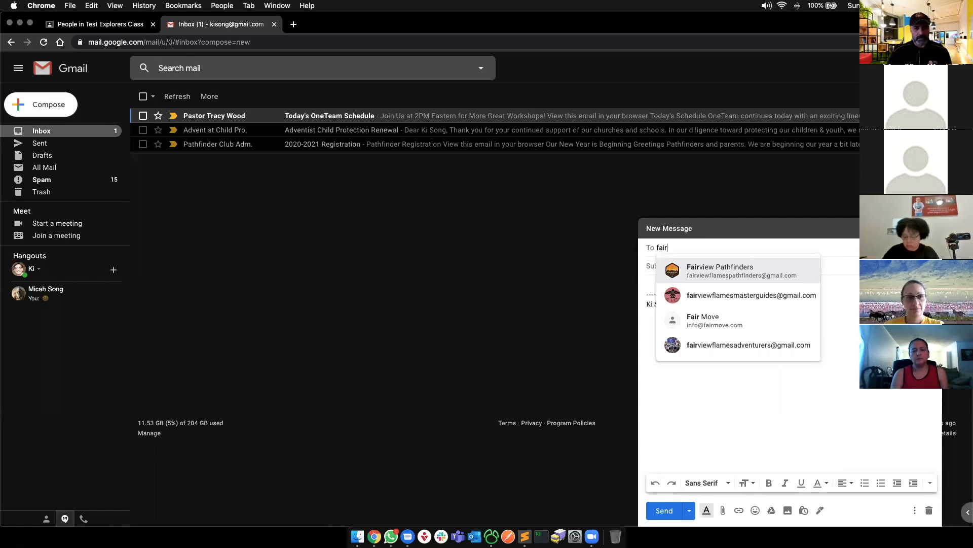
key(Return)
click(666, 284)
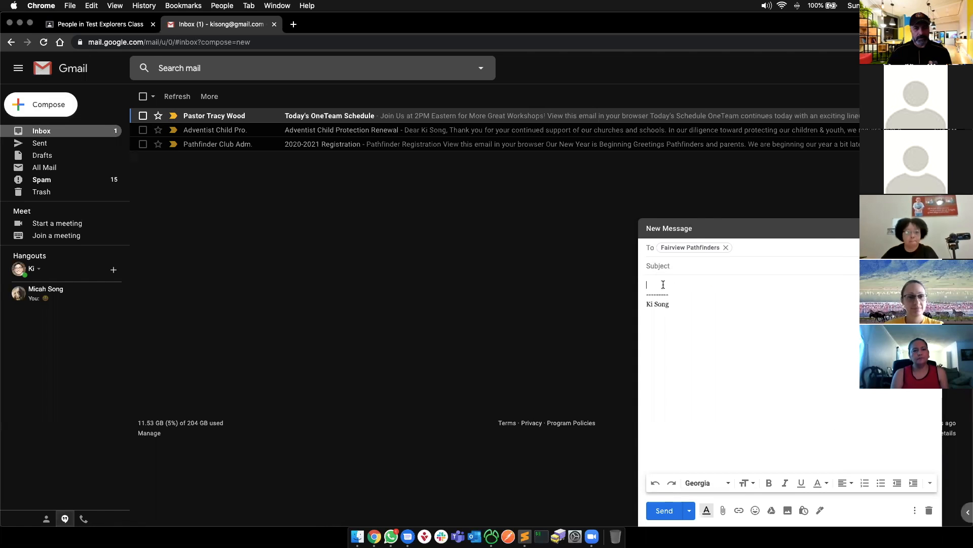
click(723, 267)
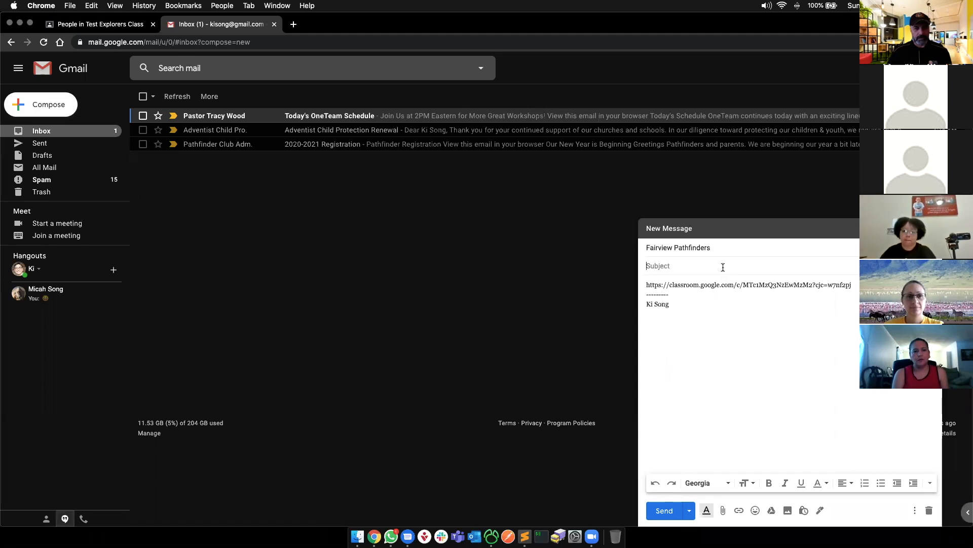
text(Classroom Invite Link)
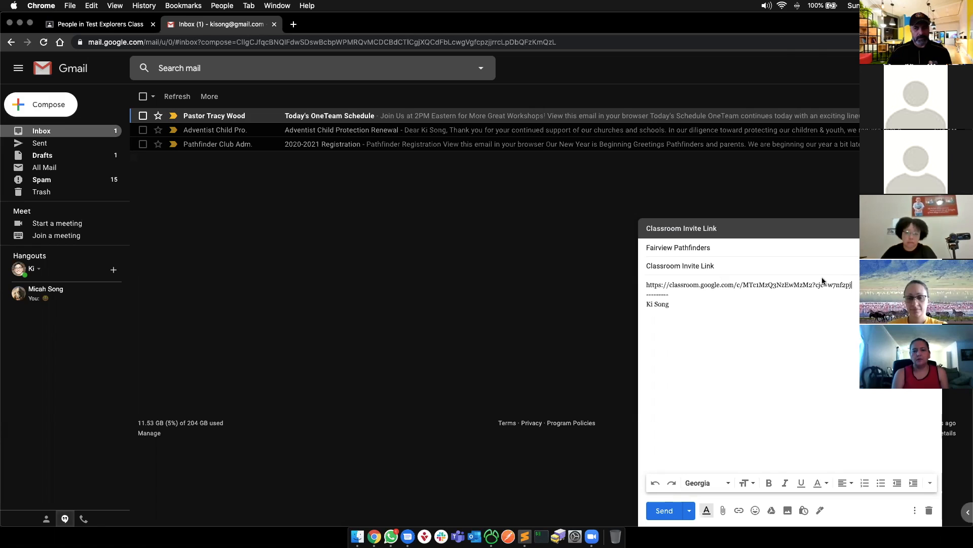
click(930, 511)
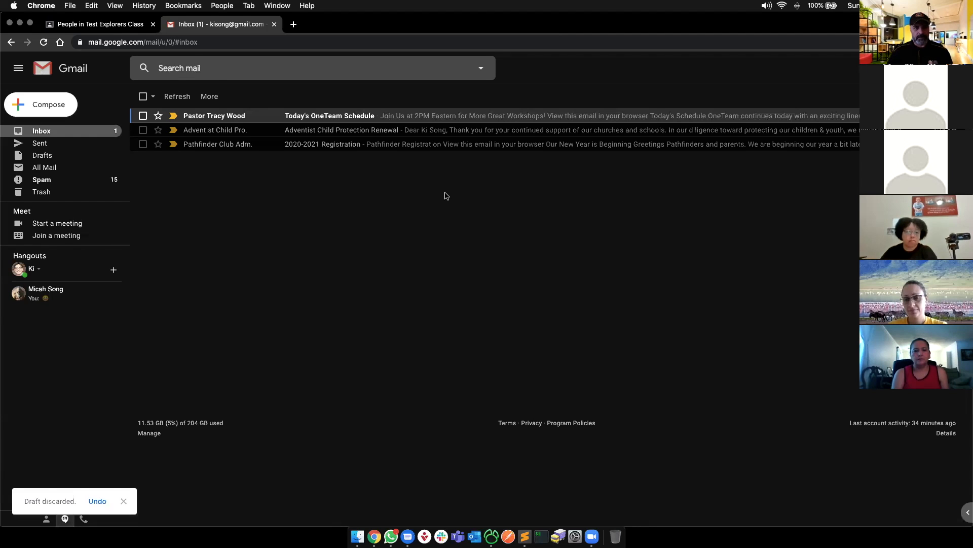
- Close the Gmail tab and invitation, view Classwork, then bring the '5 Basic Functions' slides forward
key(super+w)
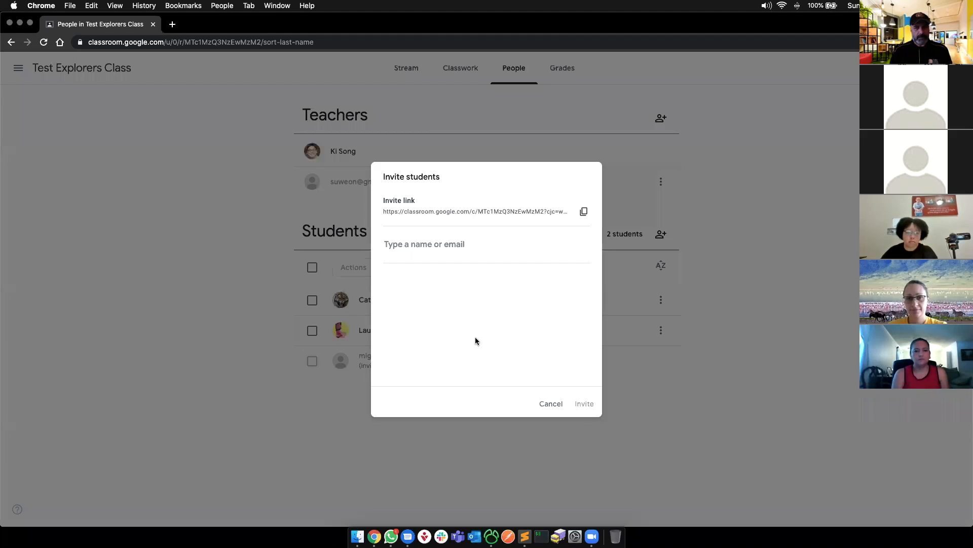
click(551, 404)
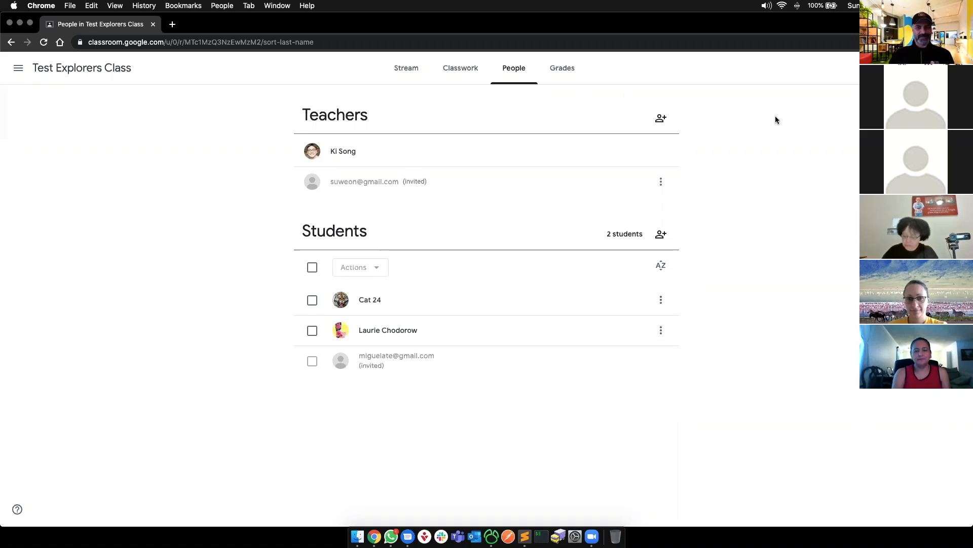
click(462, 68)
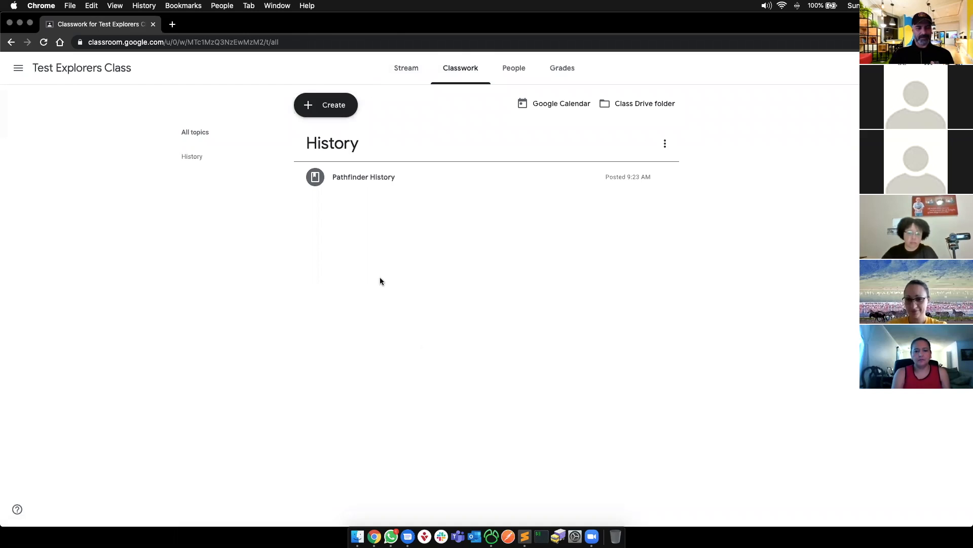
key(super+grave)
key(super+grave)
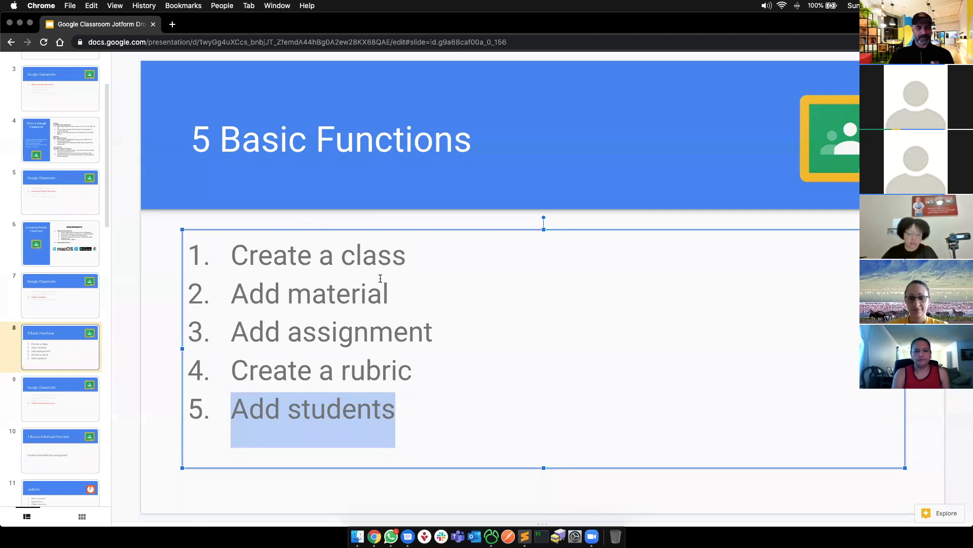
key(super+grave)
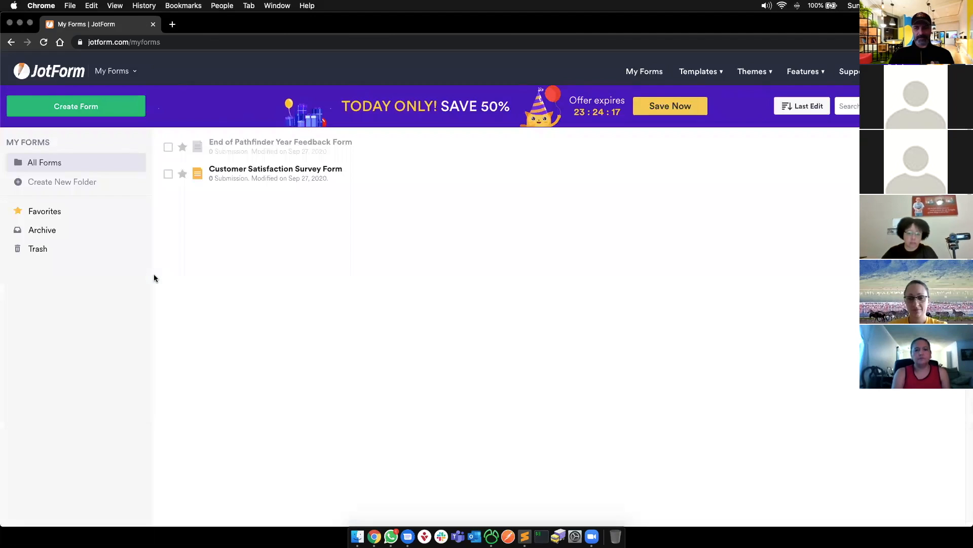
key(super+Tab)
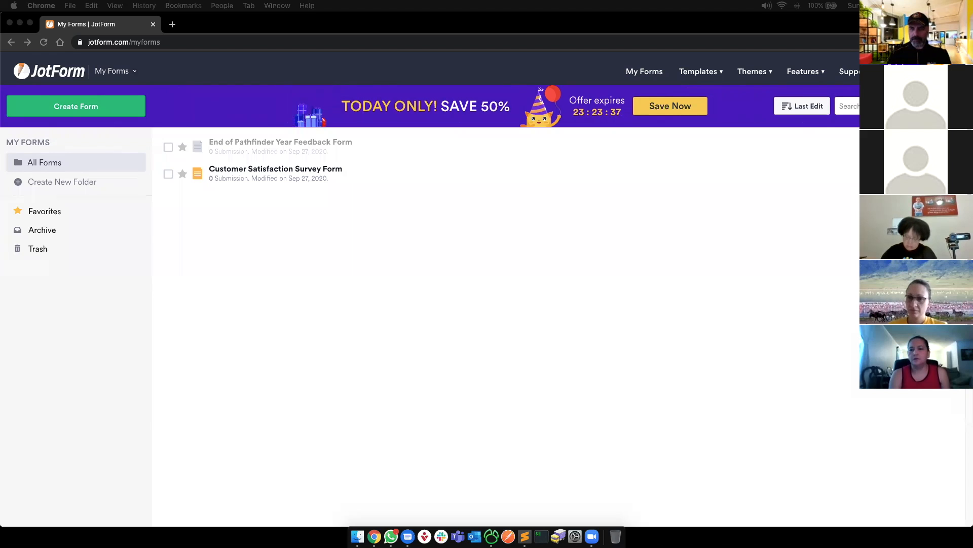
click(407, 391)
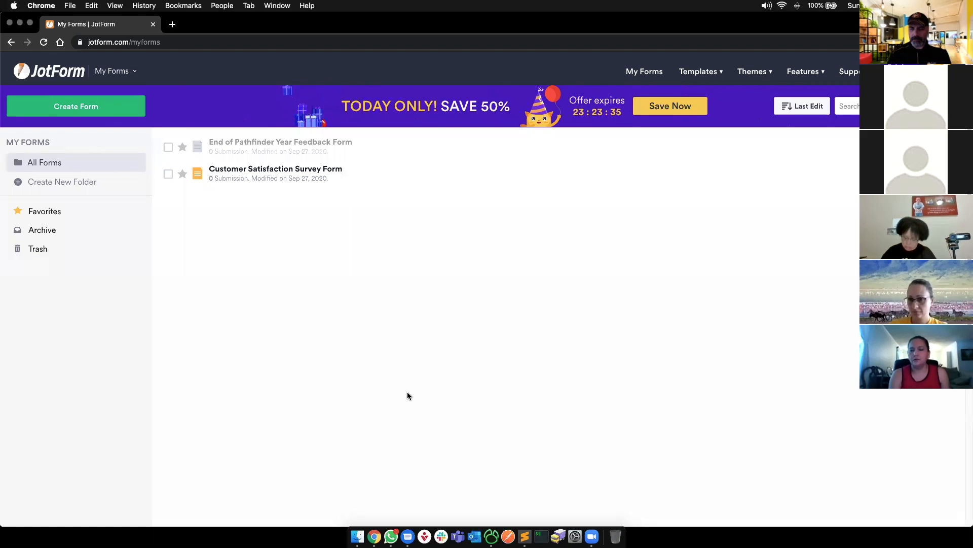
key(super+grave)
key(super+Tab)
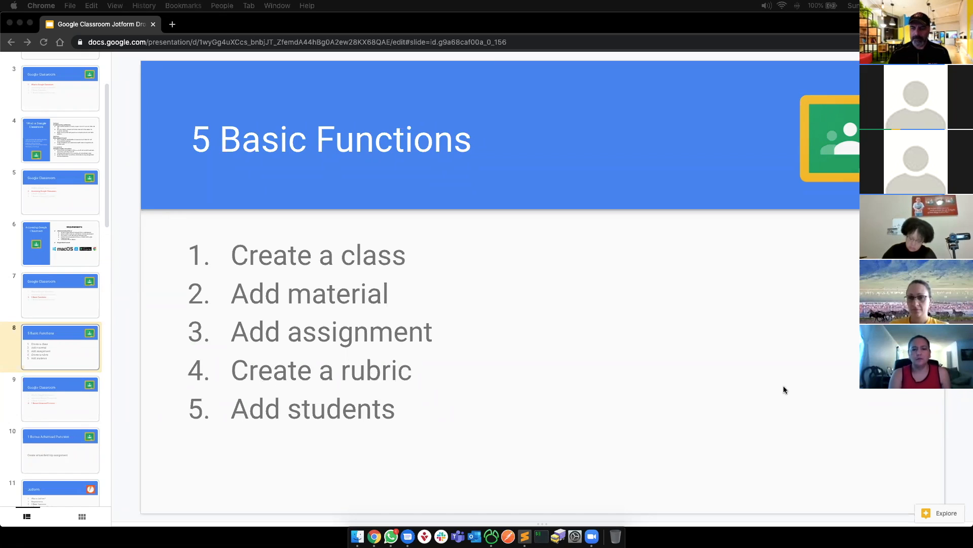
click(134, 446)
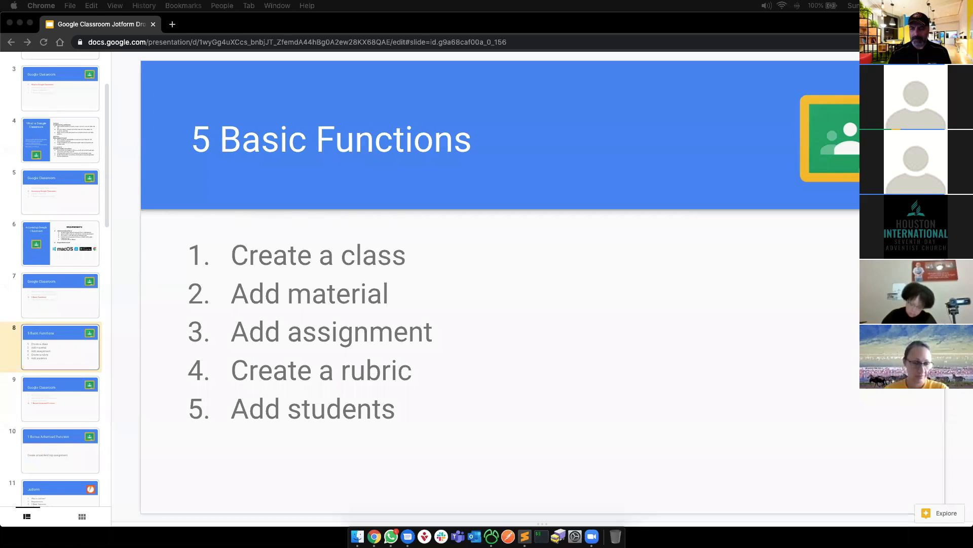
click(122, 343)
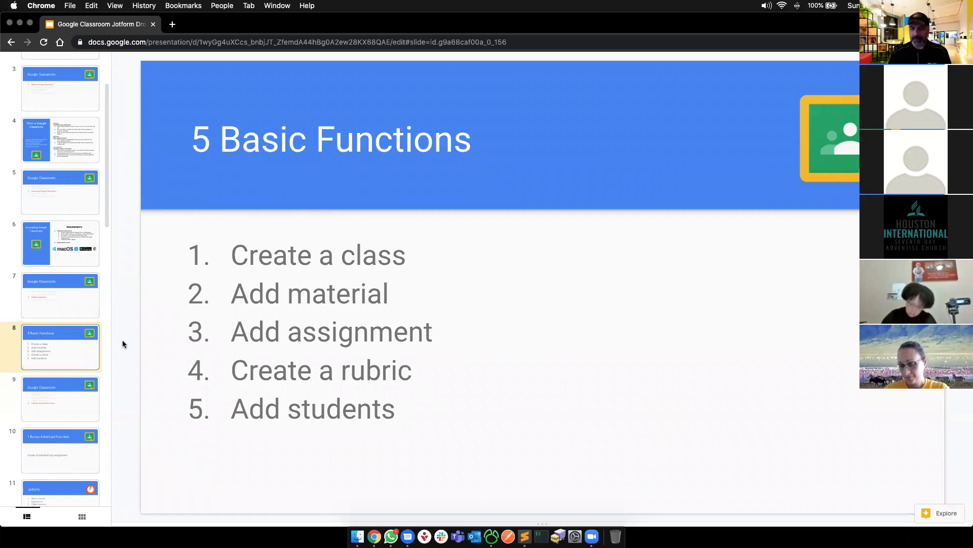
key(super+grave)
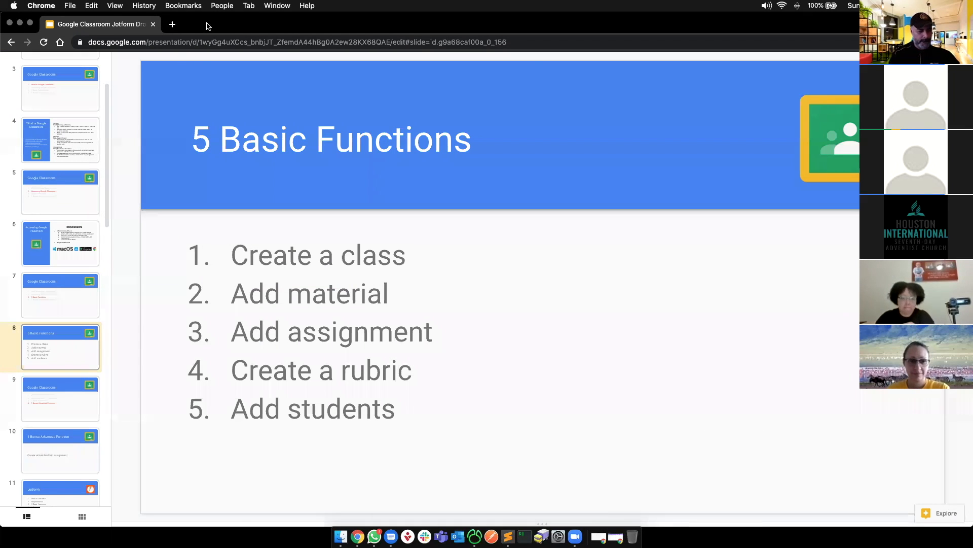
- Switch to the Classroom window, go to the People page, and open the Invite students dialog
click(277, 6)
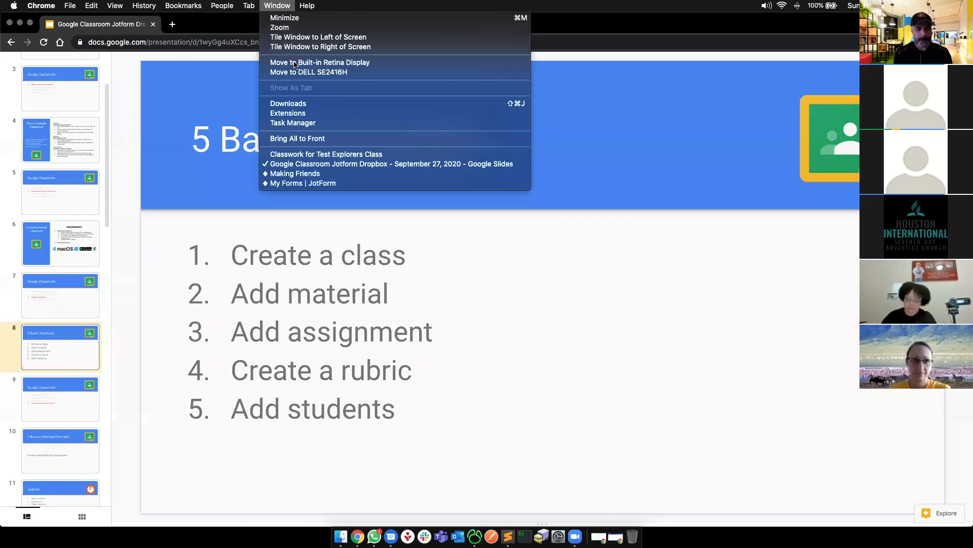
click(315, 156)
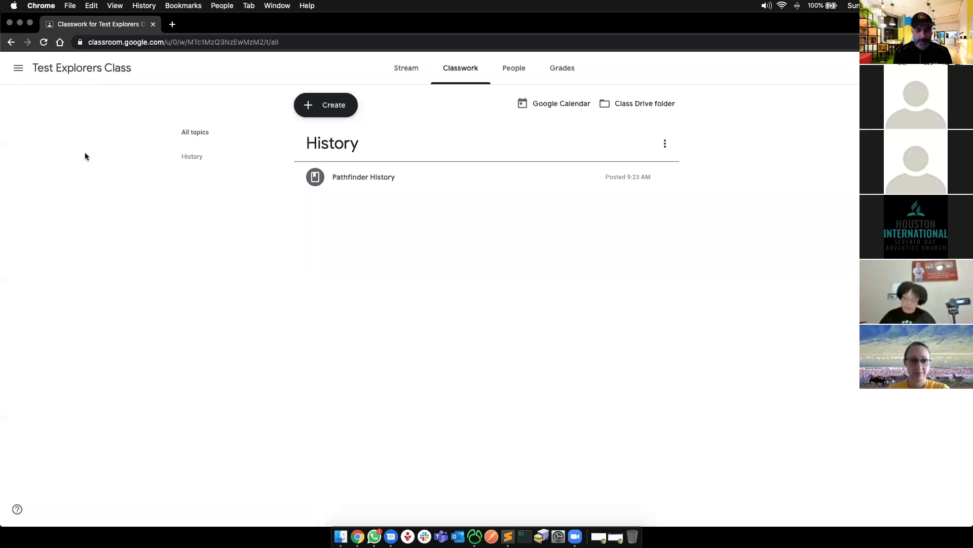
click(522, 69)
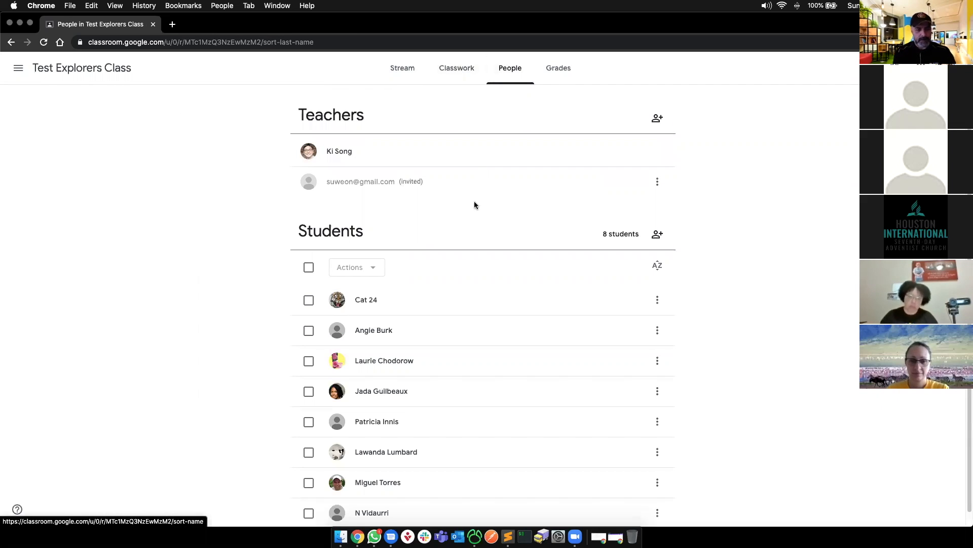
scroll(431, 244, down, 1)
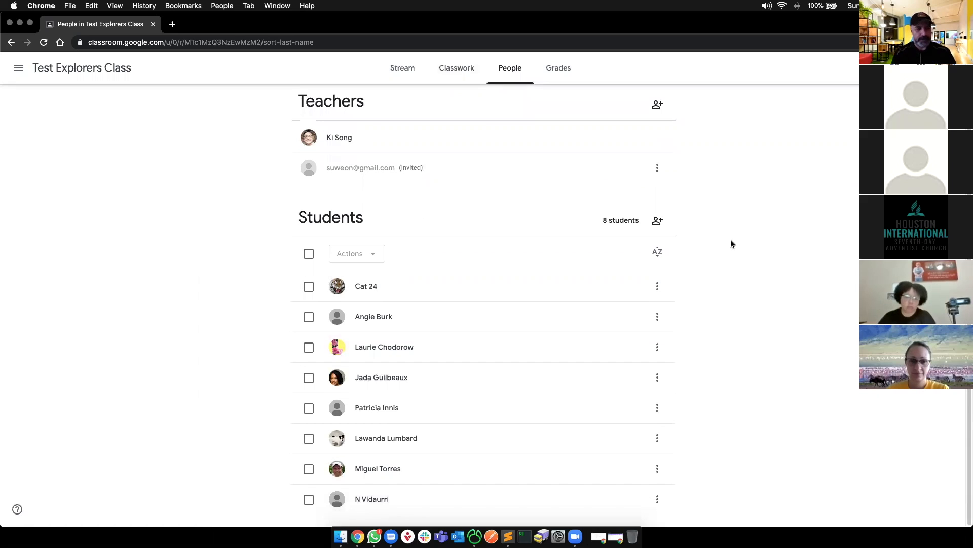
click(656, 223)
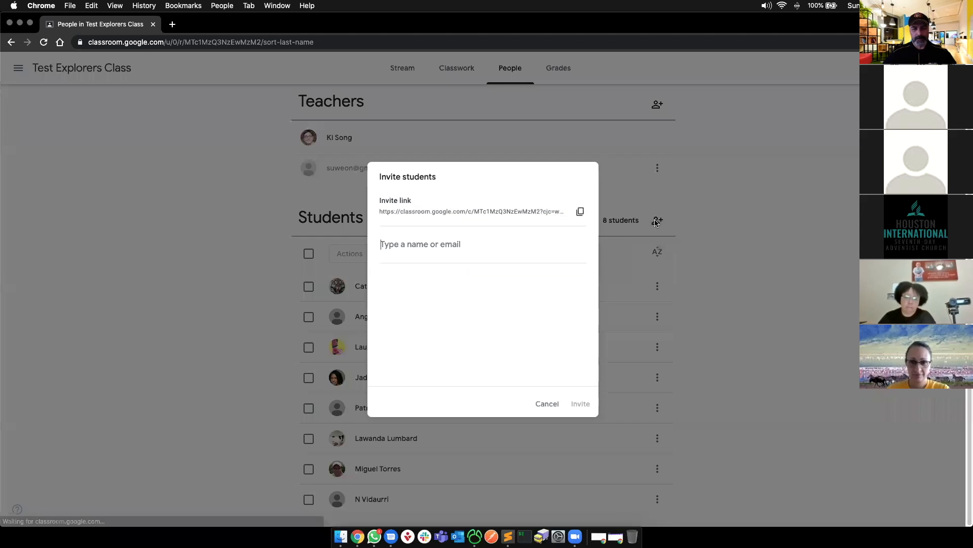
- Copy the class invite link, then invite the student by their e-mail address
click(581, 214)
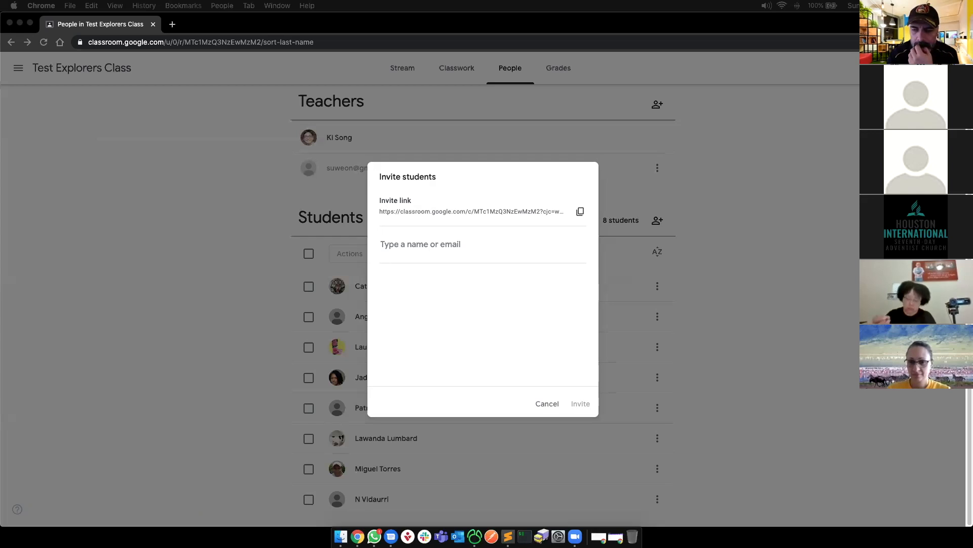
click(452, 256)
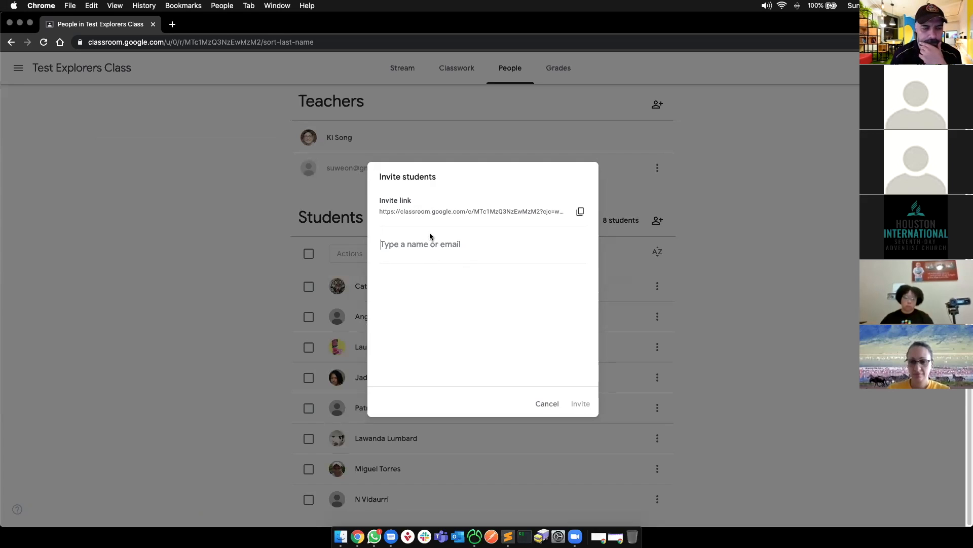
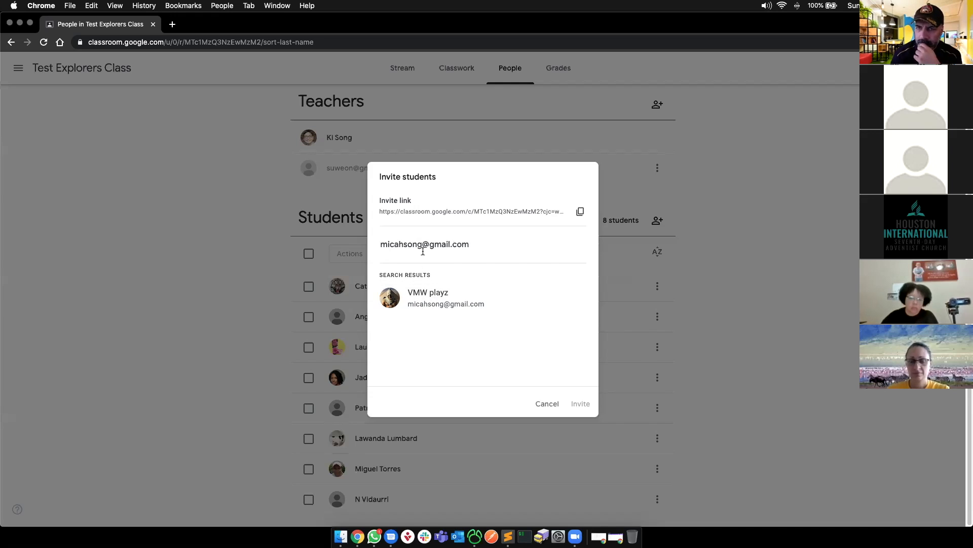
click(417, 304)
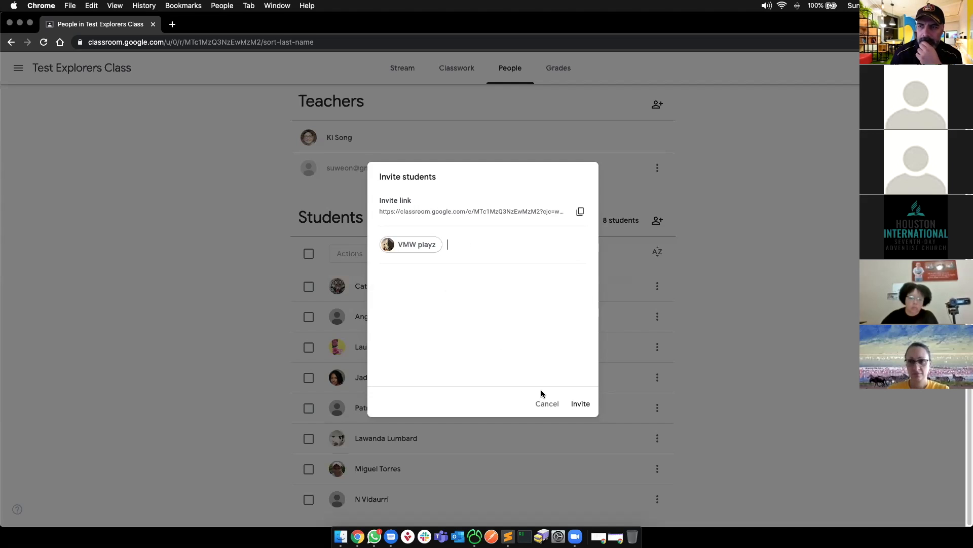
click(582, 403)
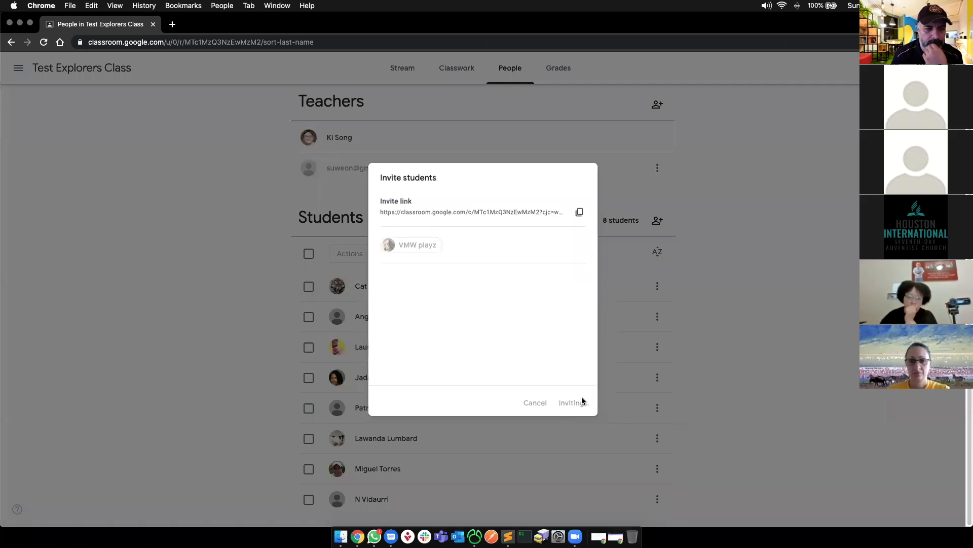
- Reopen the invitation form, cancel it without inviting anyone, and return to the class Stream
scroll(355, 335, down, 2)
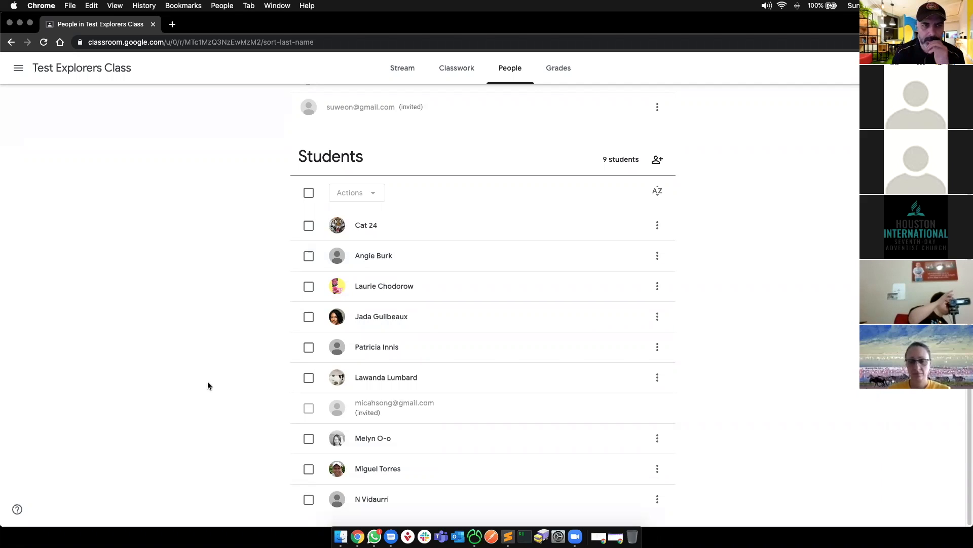
click(656, 161)
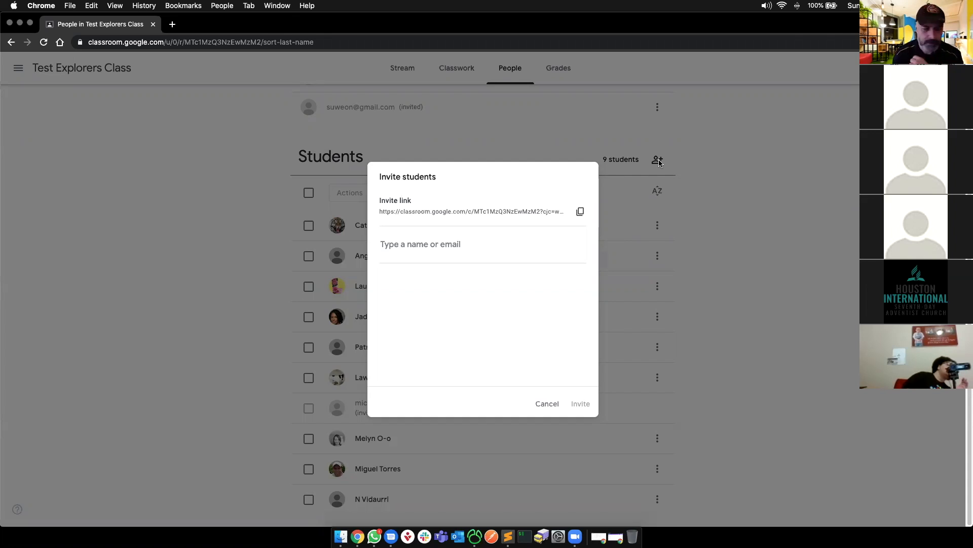
click(421, 248)
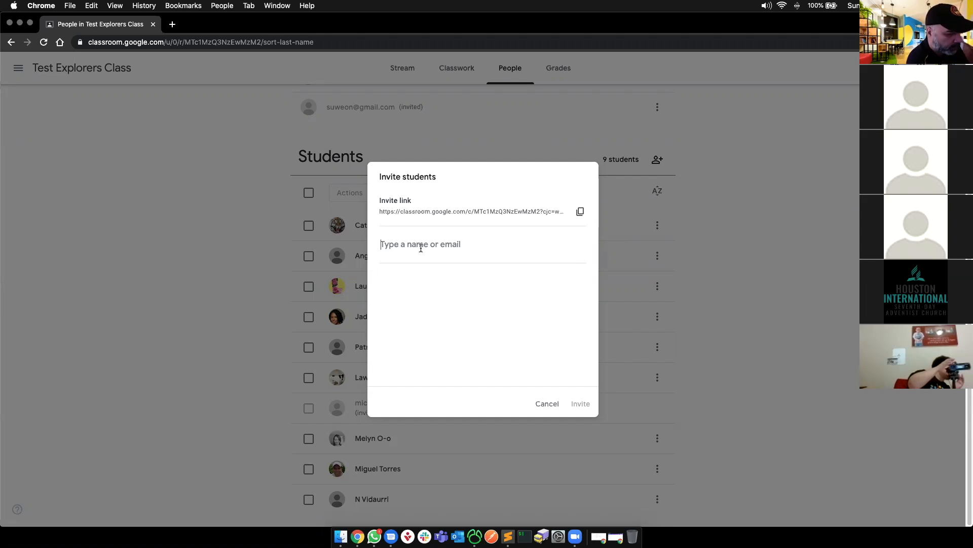
click(546, 404)
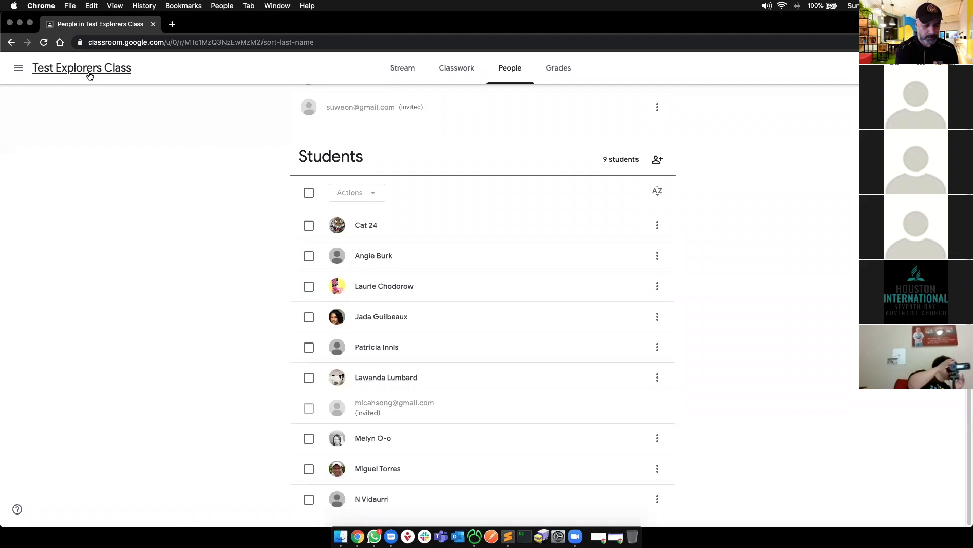
click(89, 75)
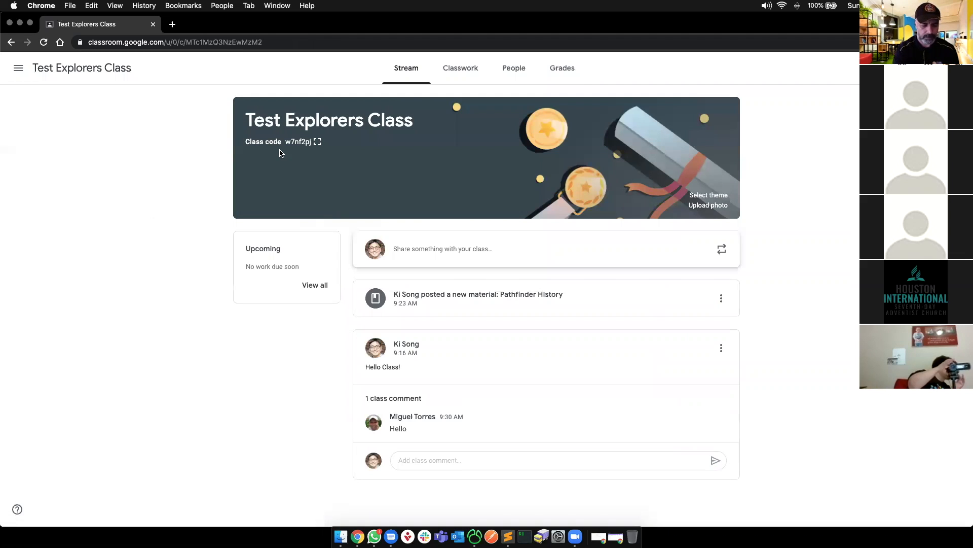
- Display the class join code enlarged, select the code, and open a new browser tab
click(317, 142)
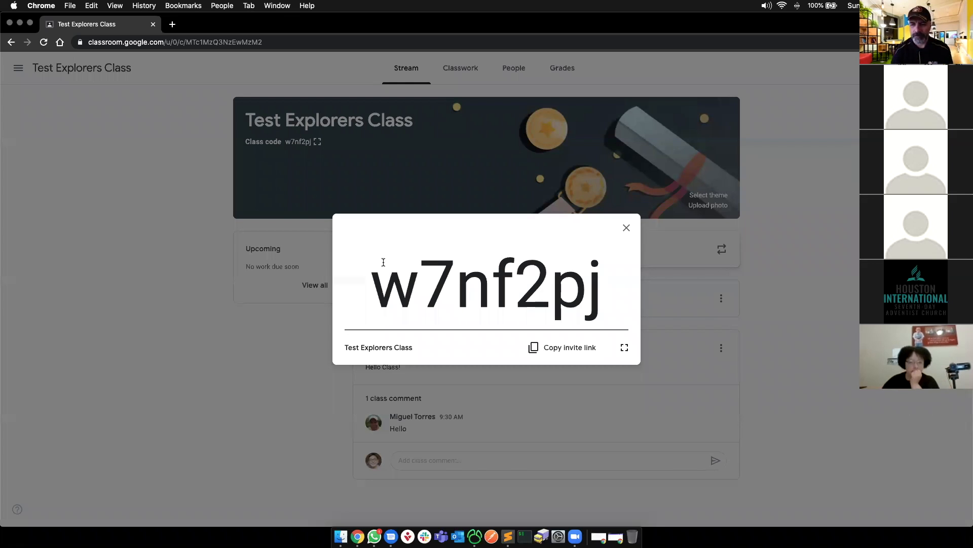
double_click(408, 293)
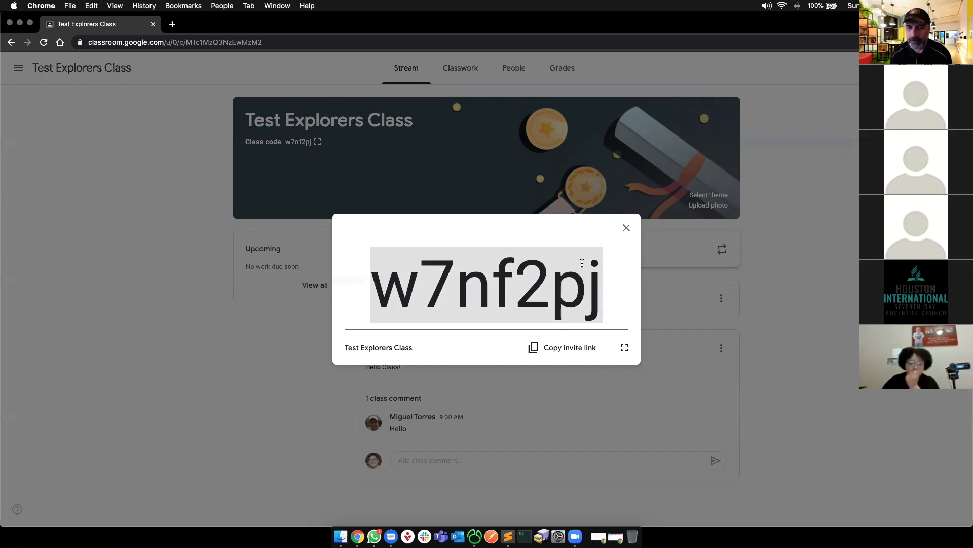
key(super+t)
- Load Classroom in the new tab and enter the class code on the Join class page
text(class)
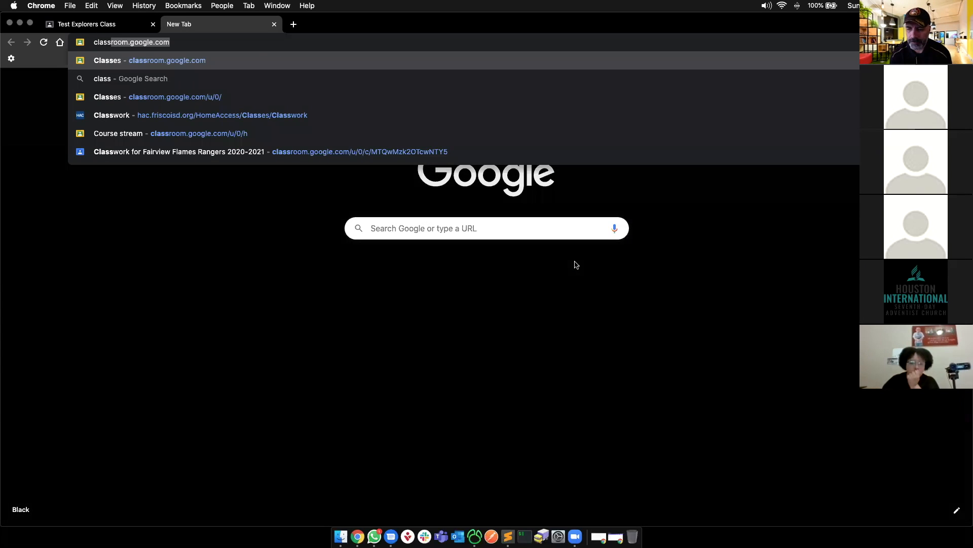
key(Return)
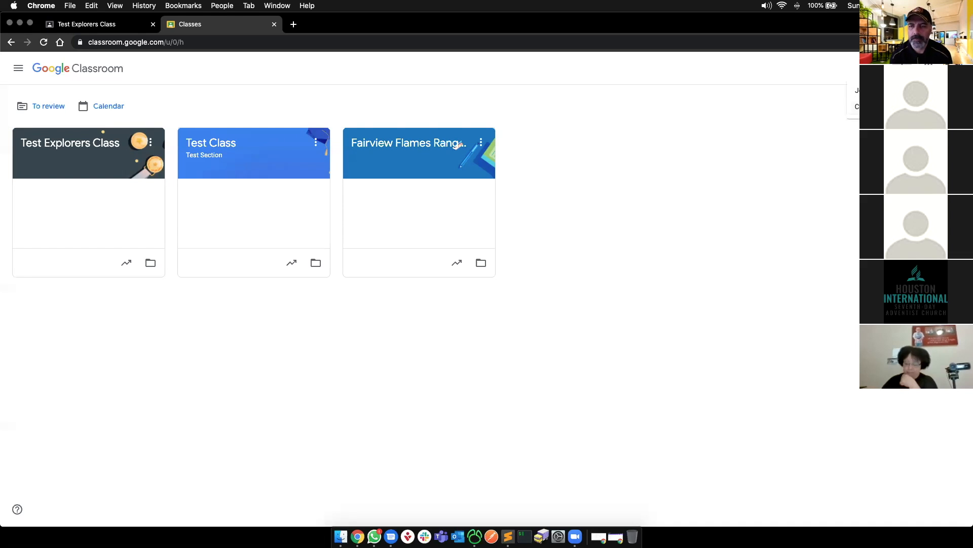
click(856, 90)
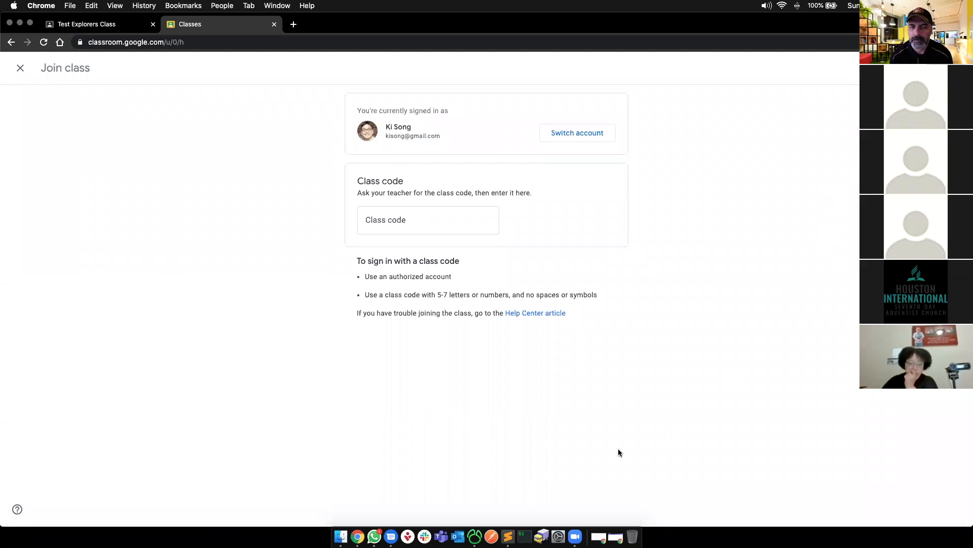
click(392, 224)
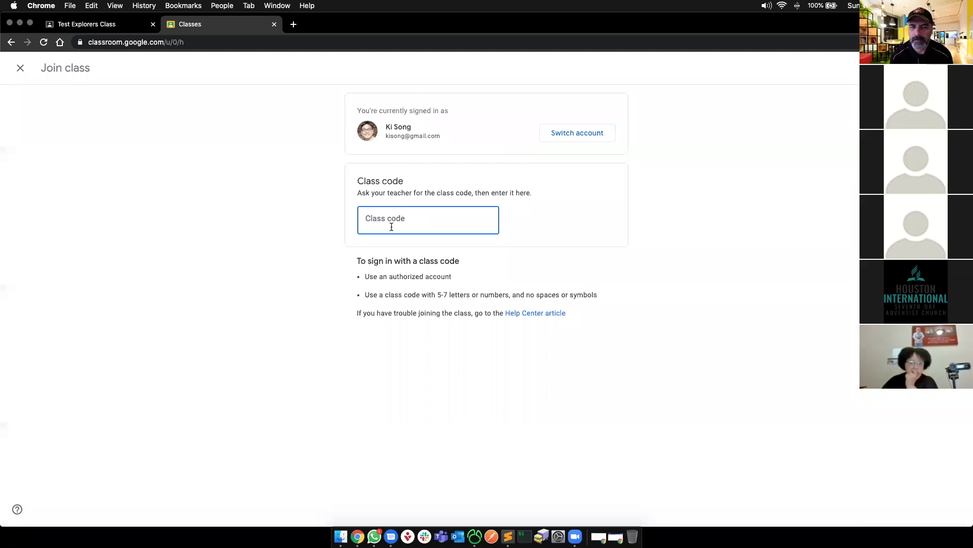
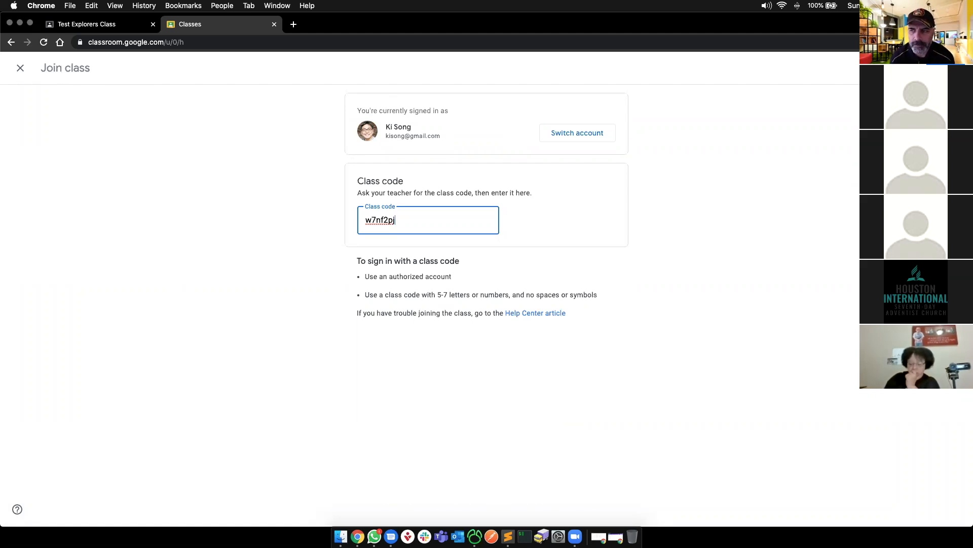
- Close the join-class tab and dismiss the enlarged class code
click(834, 172)
key(super+w)
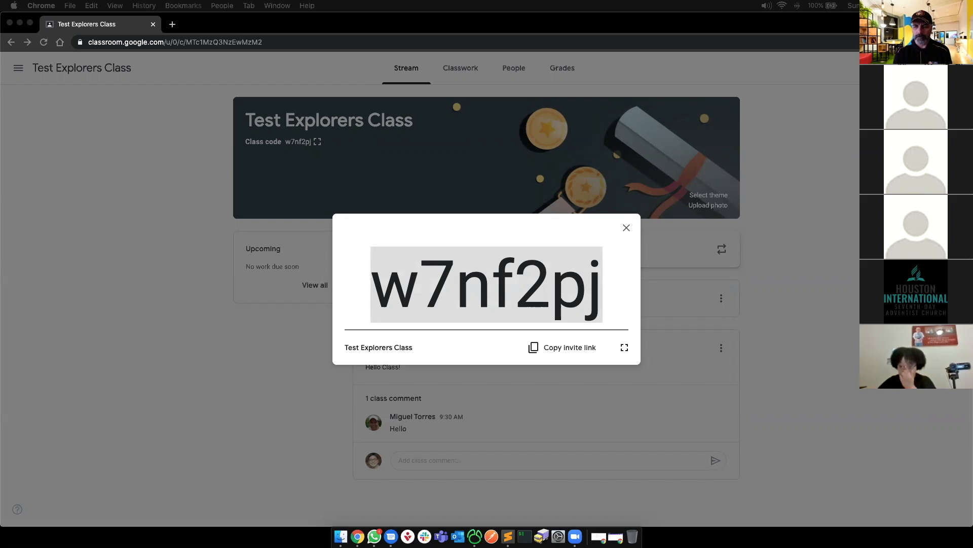
click(626, 228)
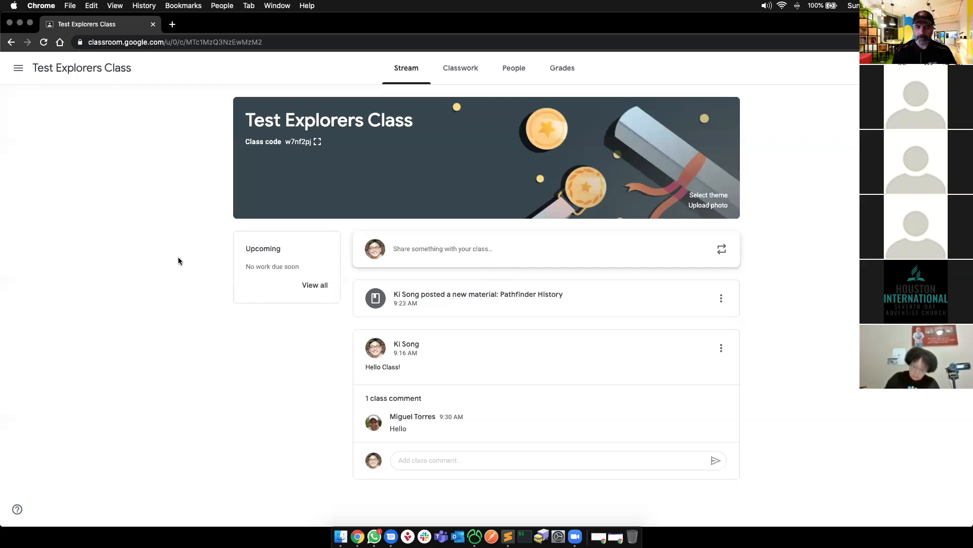
- Highlight the 'Add material' item on the presentation slide, then return to Classroom
key(super+grave)
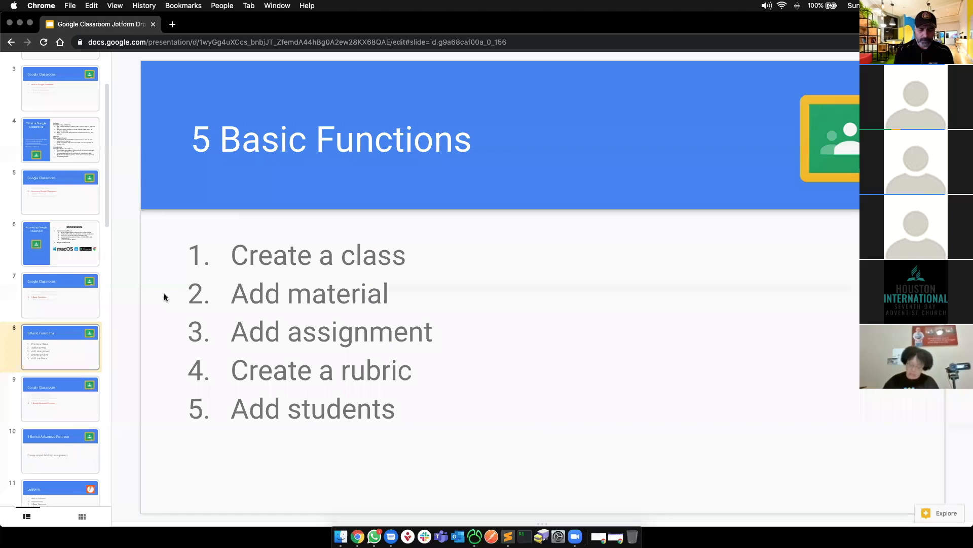
drag(244, 300, 413, 293)
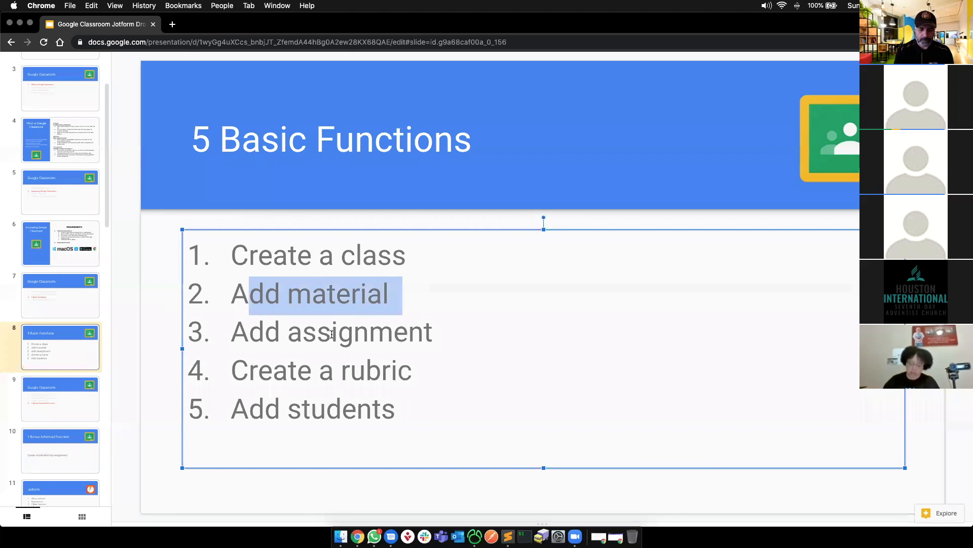
key(super+grave)
- Review the People roster of 11 students, then open a new browser tab
click(509, 71)
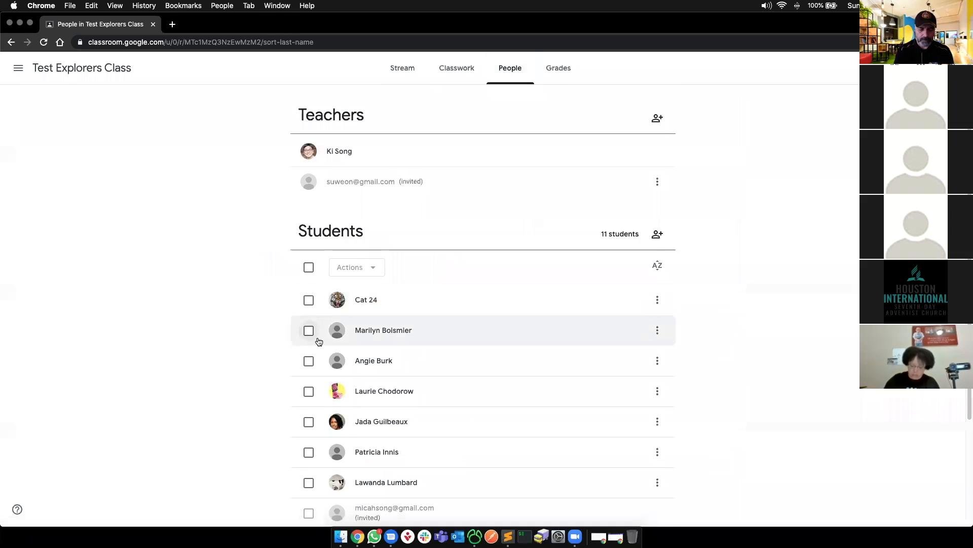
scroll(319, 342, down, 3)
scroll(152, 319, down, 3)
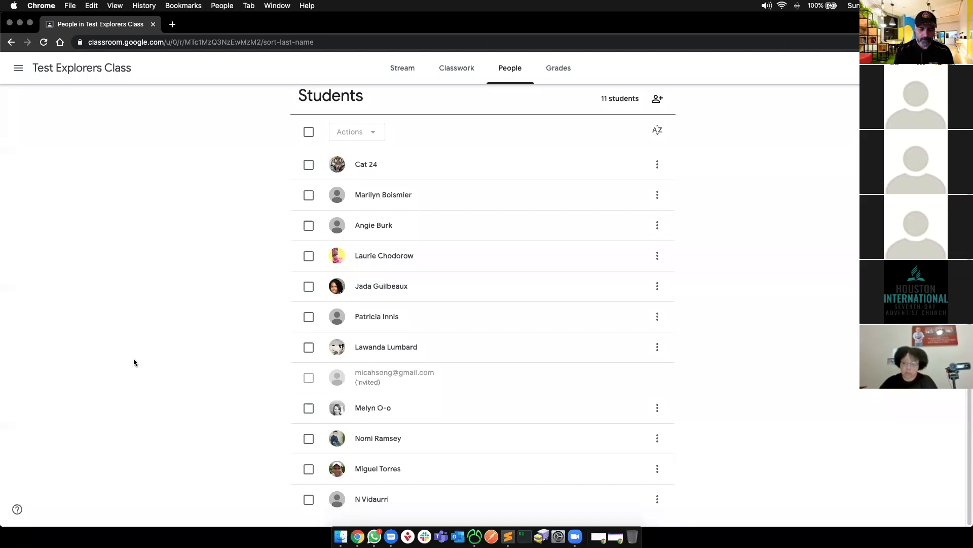
scroll(133, 361, up, 1)
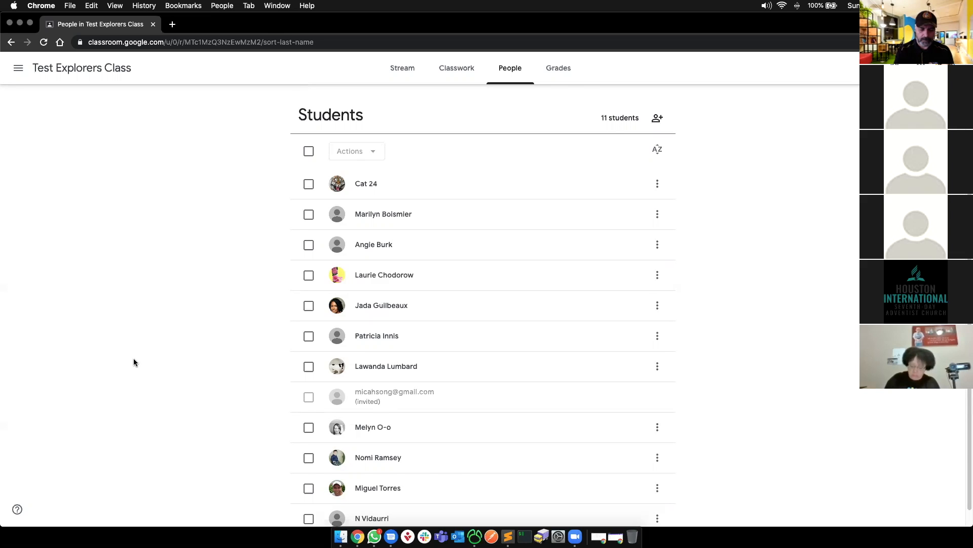
key(super+t)
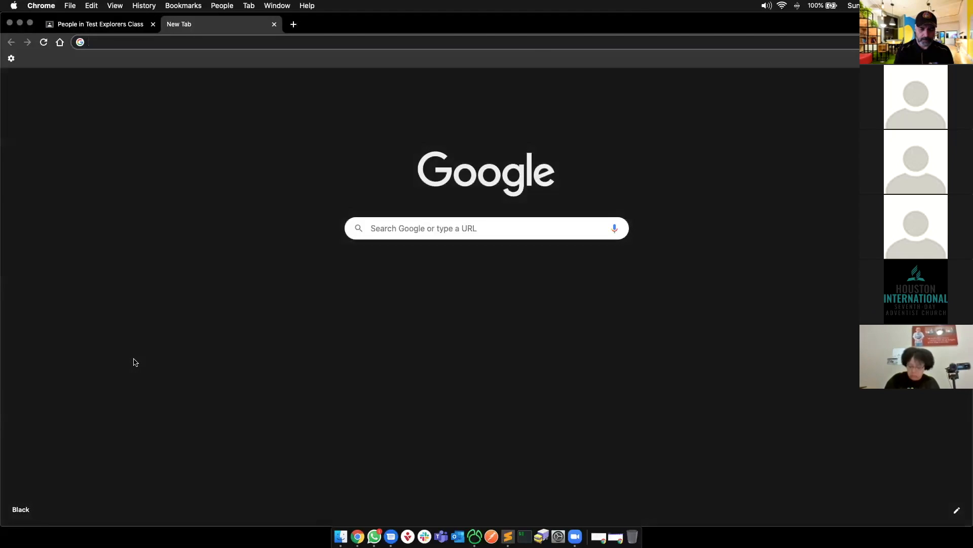
- Switch the class to the Classwork page and start a new tab with 'docs' in the address bar
key(super+w)
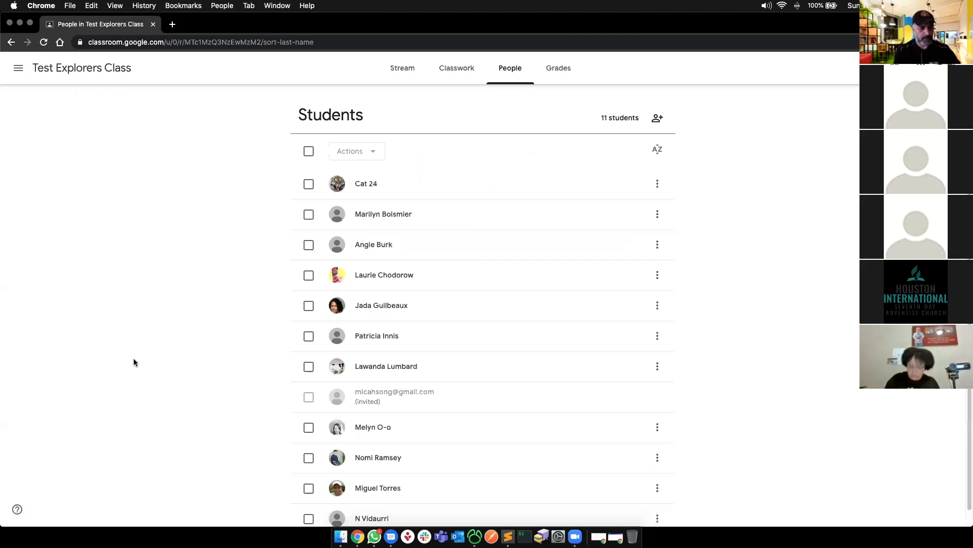
click(447, 68)
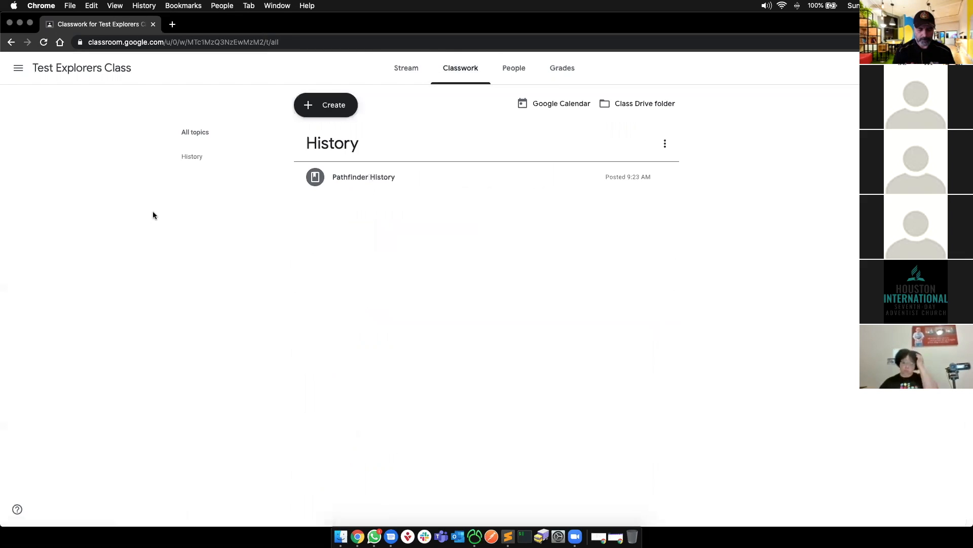
key(super+t)
text(docs)
key(super+w)
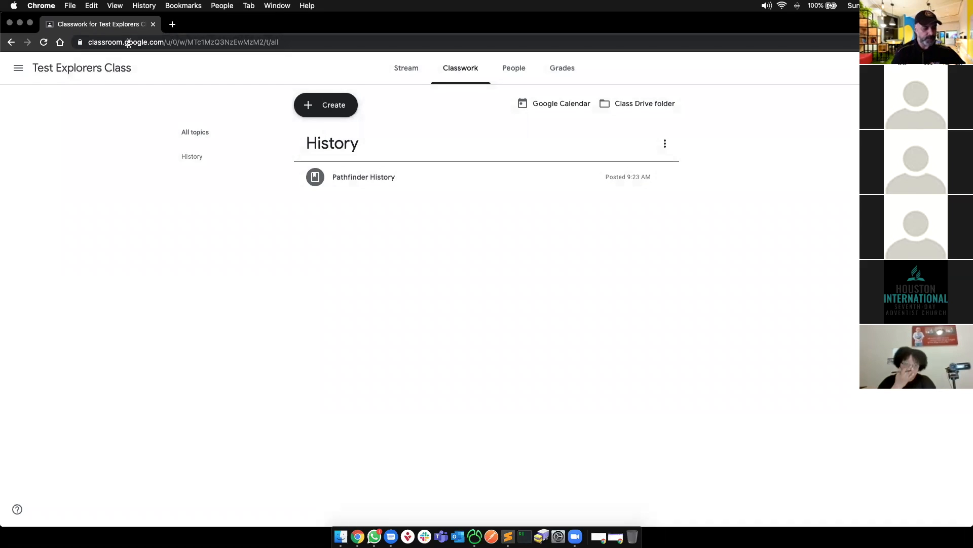
key(super+t)
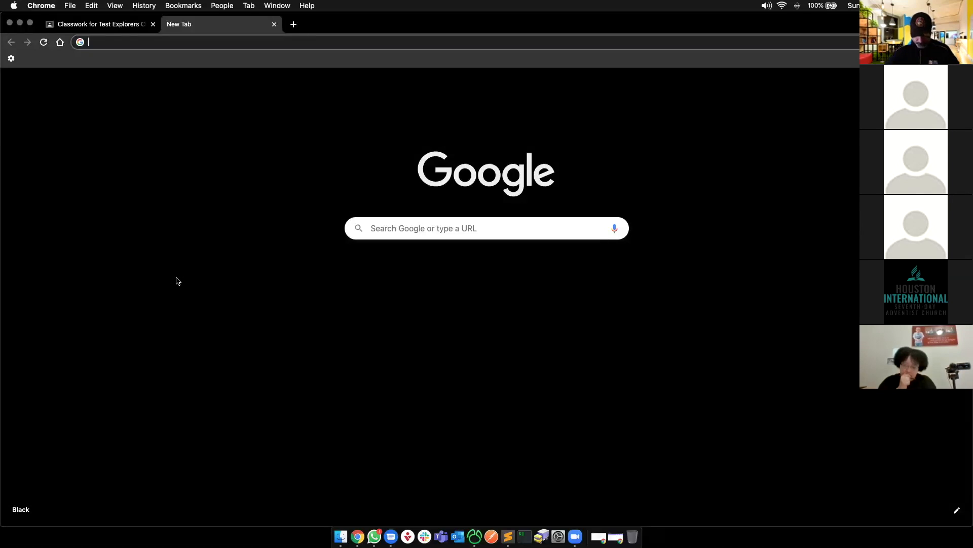
text(docs.google.com)
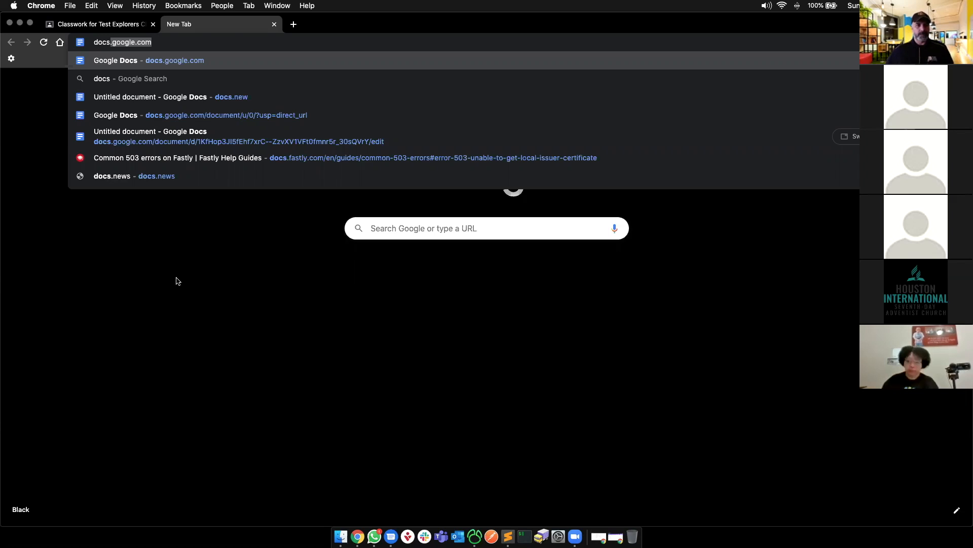
- Load docs.google.com in the new tab to reach the Google Docs home page
key(Return)
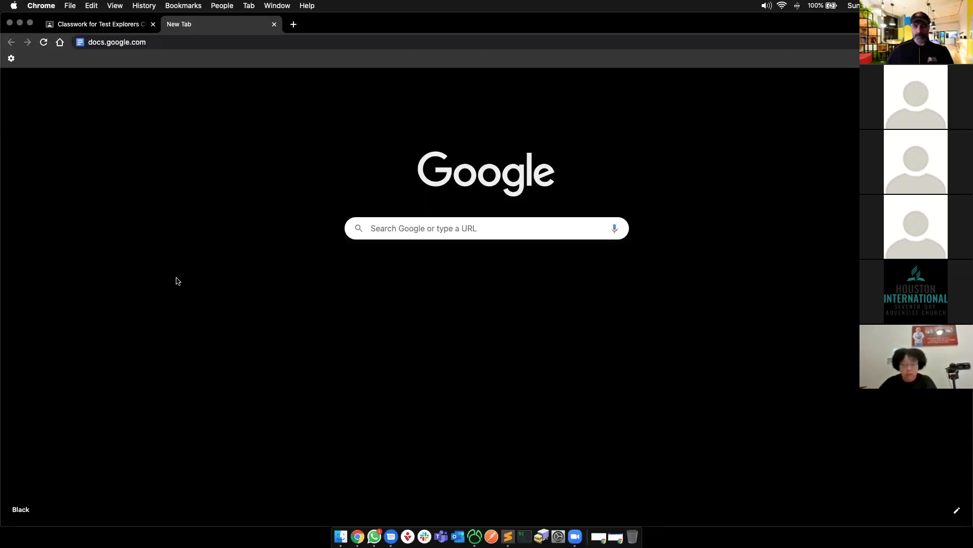
click(169, 48)
key(Return)
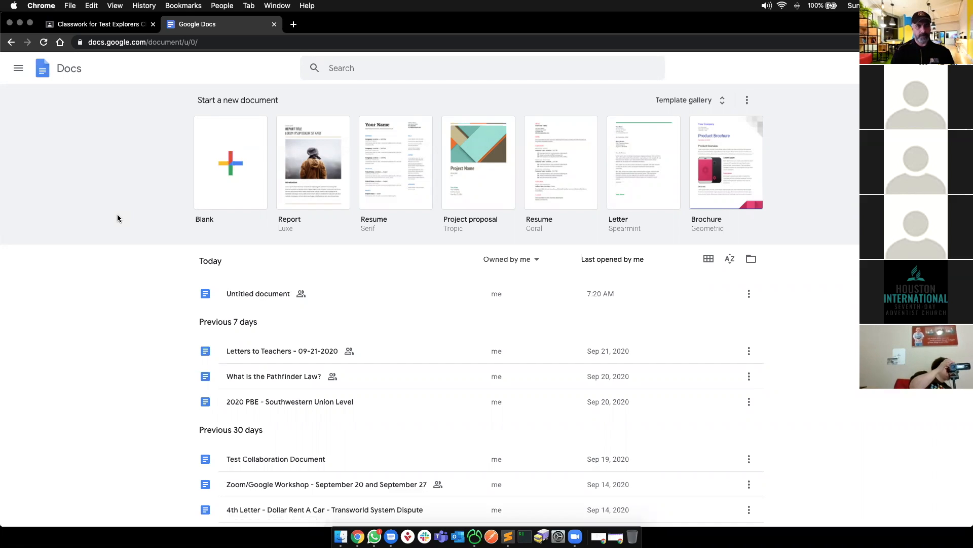
- Close the Google Docs tab to return to the Classroom Classwork page
click(117, 218)
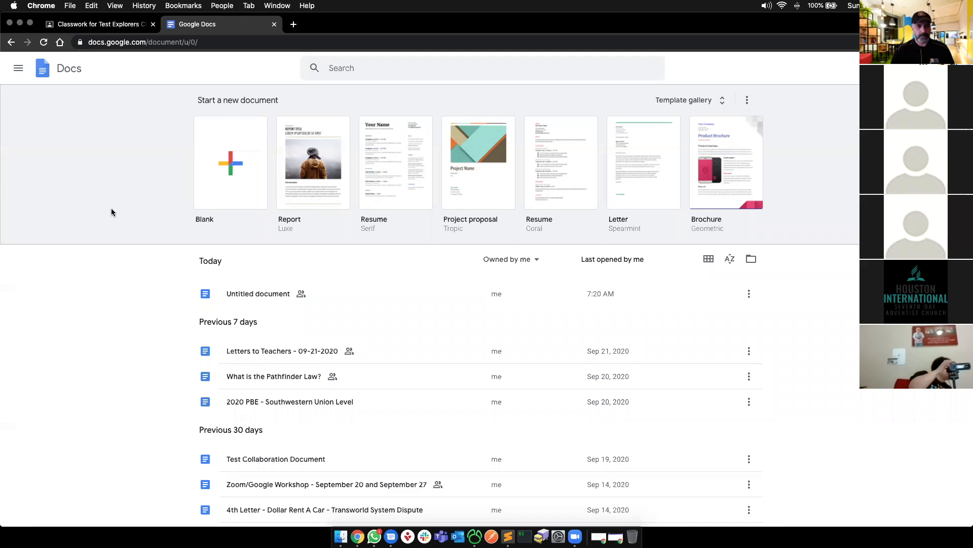
key(super+w)
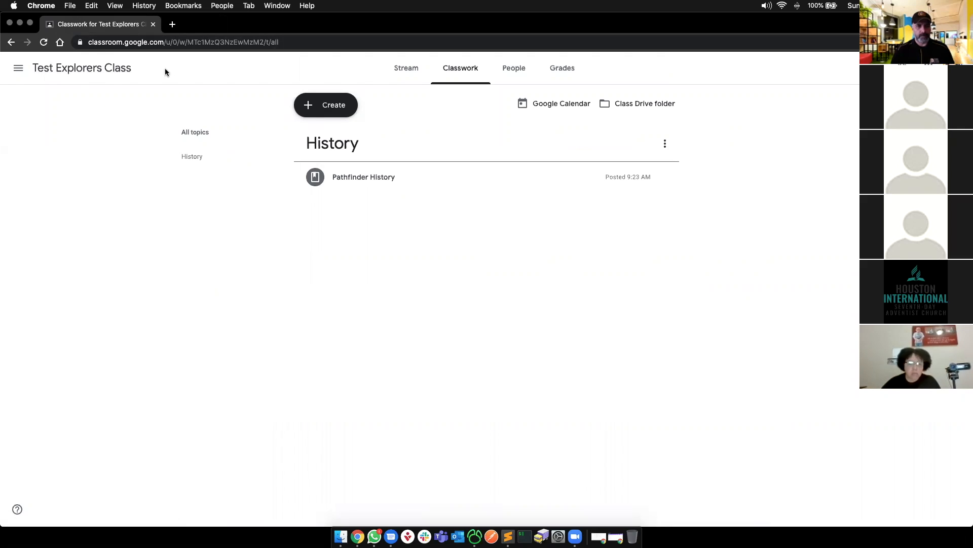
- Check the 5 Basic Functions slide and clear its text selection
key(super+grave)
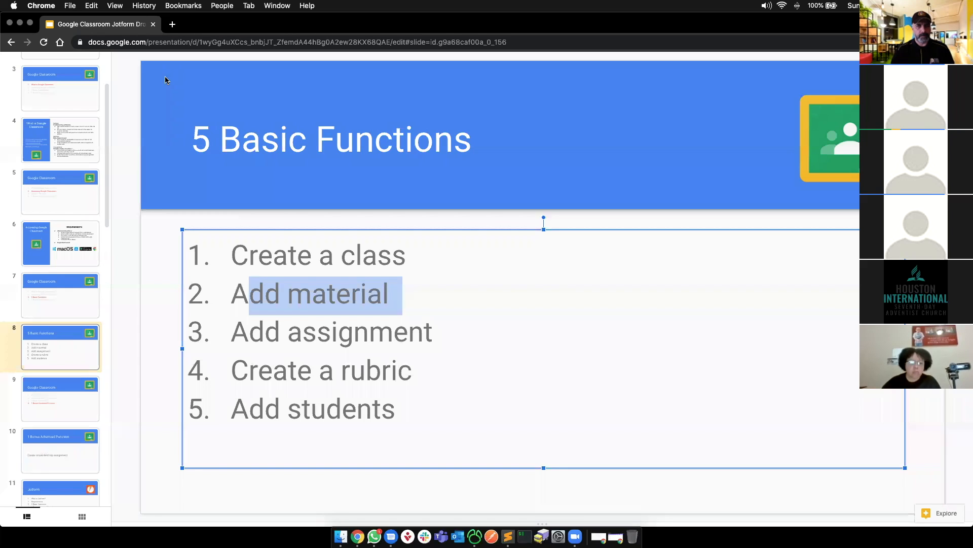
click(147, 261)
key(super+grave)
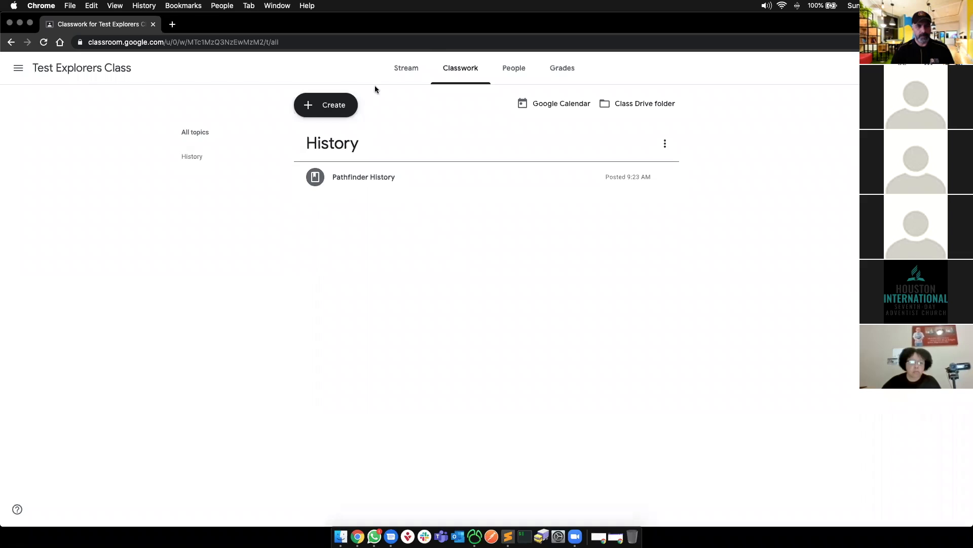
- Go from the Stream back to the Classwork page and open the Create menu
click(405, 68)
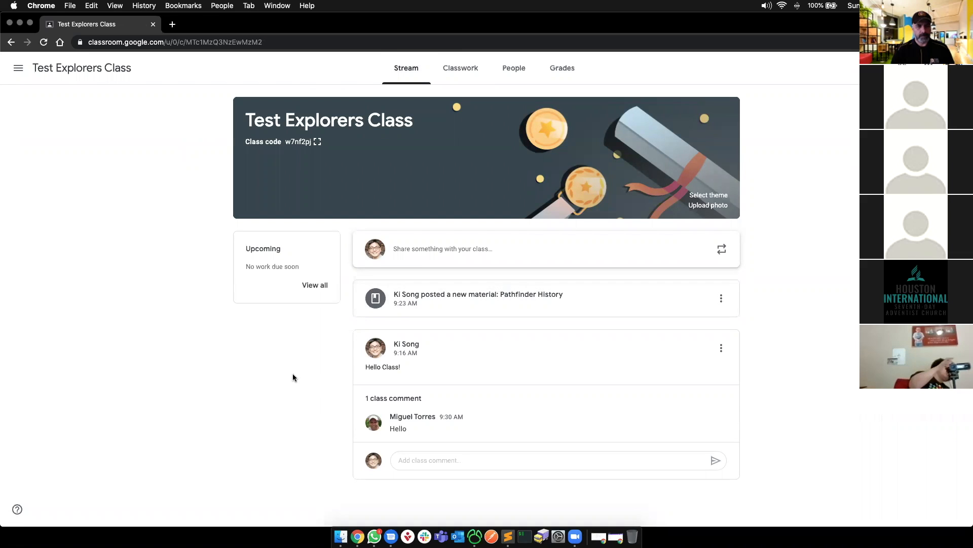
key(super+grave)
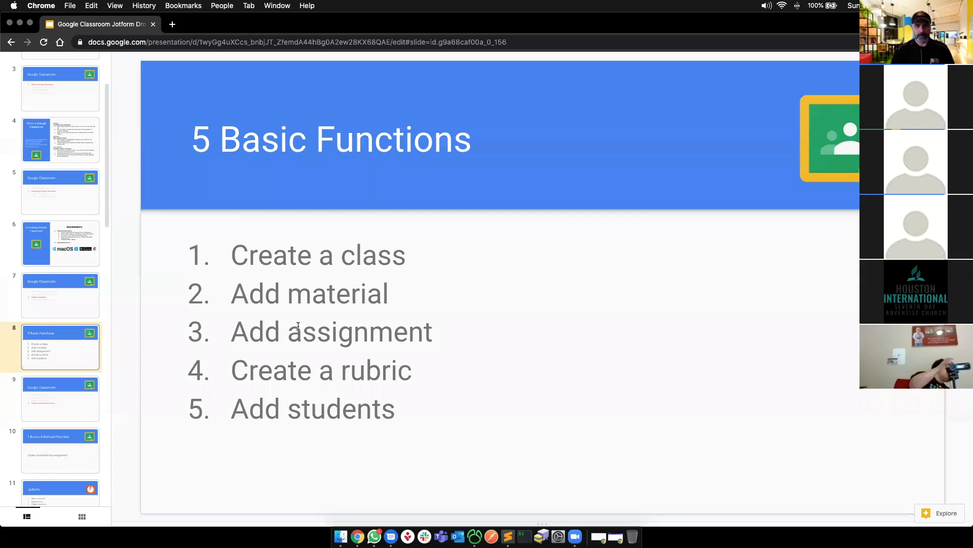
key(super+grave)
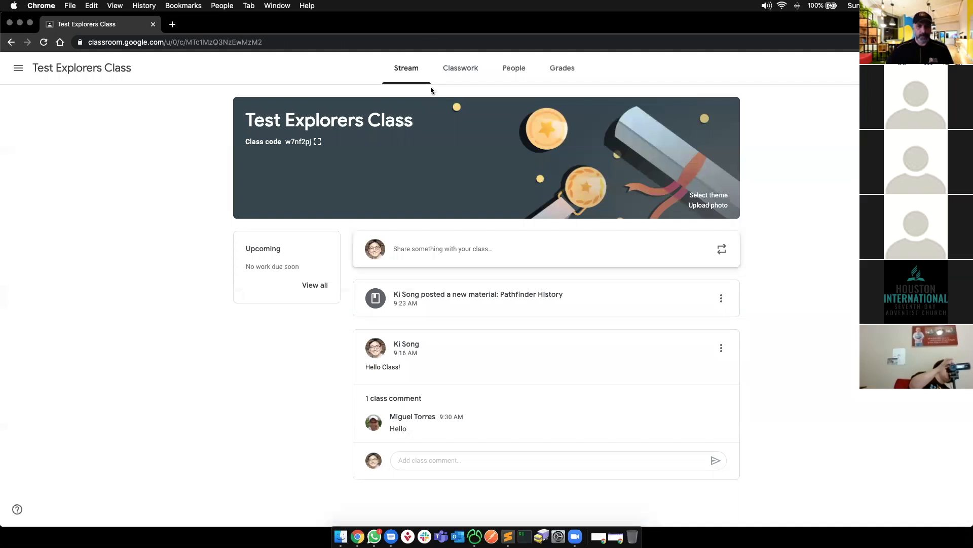
click(451, 72)
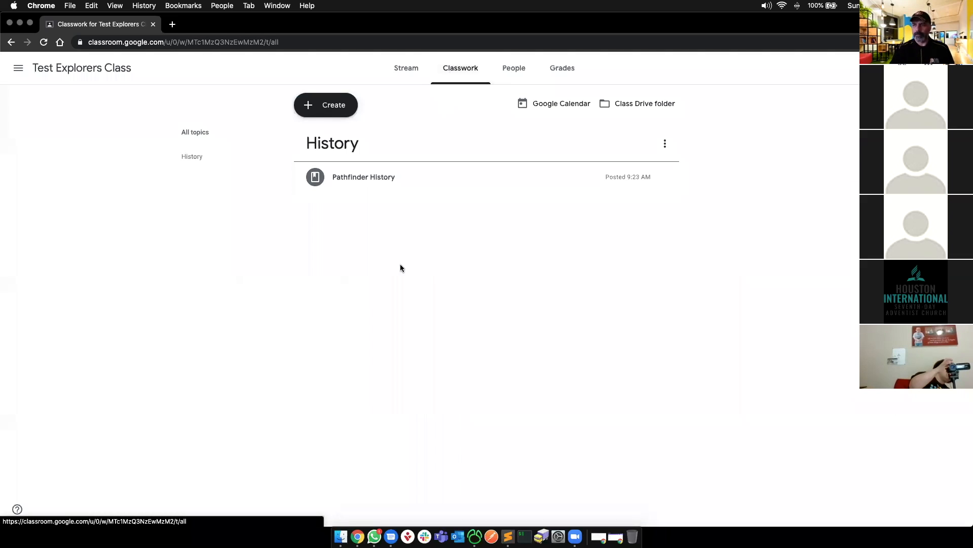
click(330, 110)
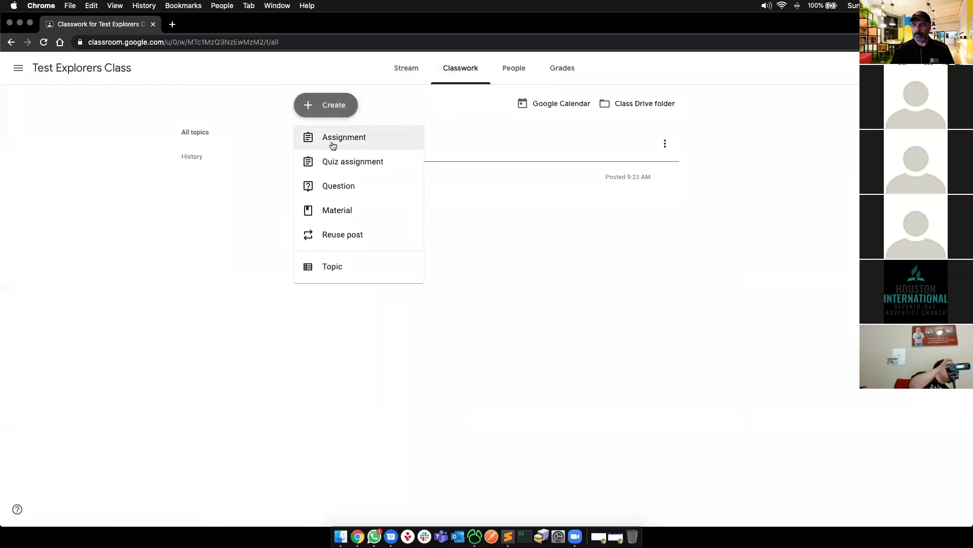
- Start a new assignment titled 'Test Assignment'
click(333, 145)
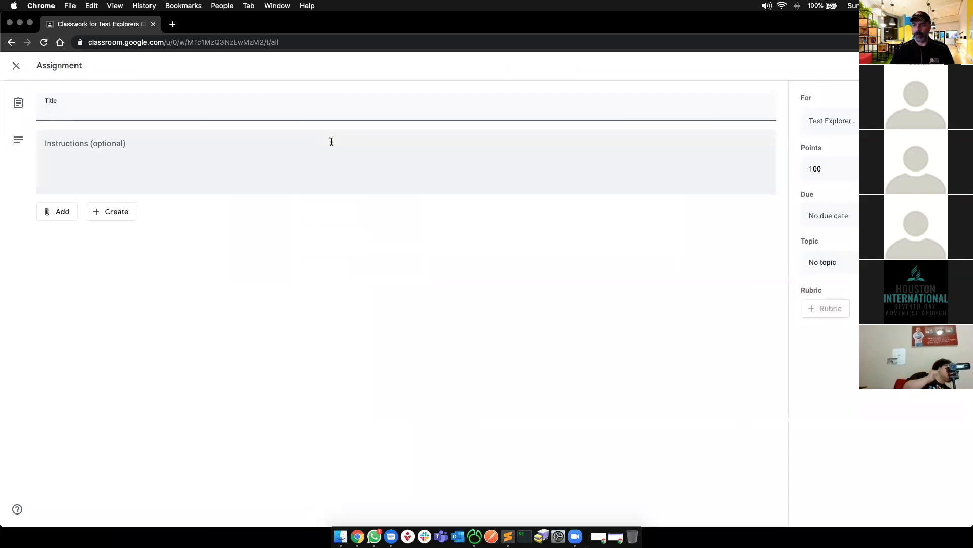
text(Test Assignment)
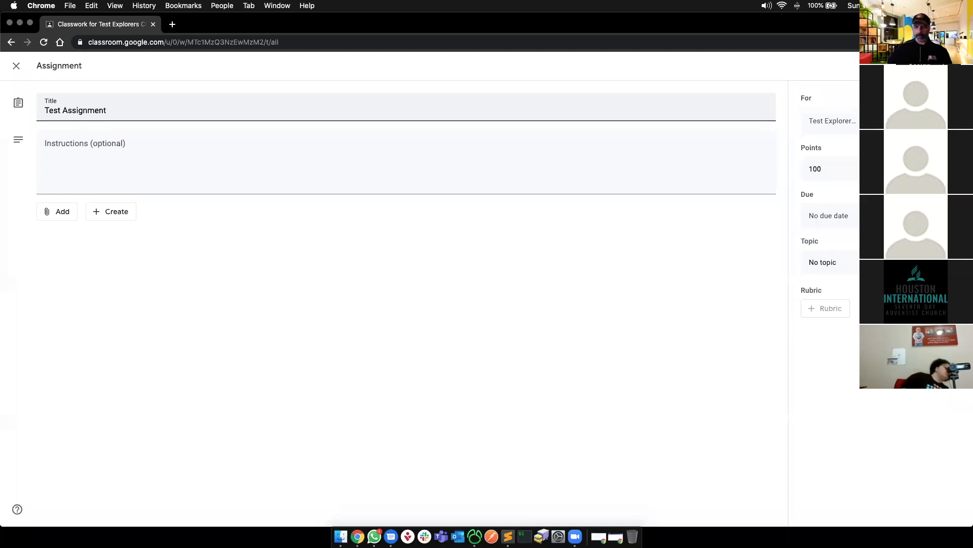
click(159, 176)
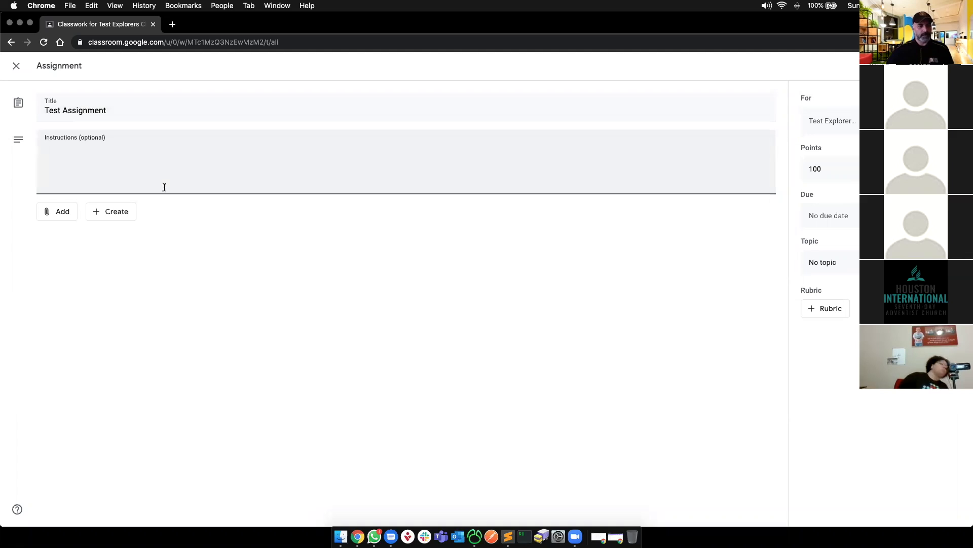
click(102, 213)
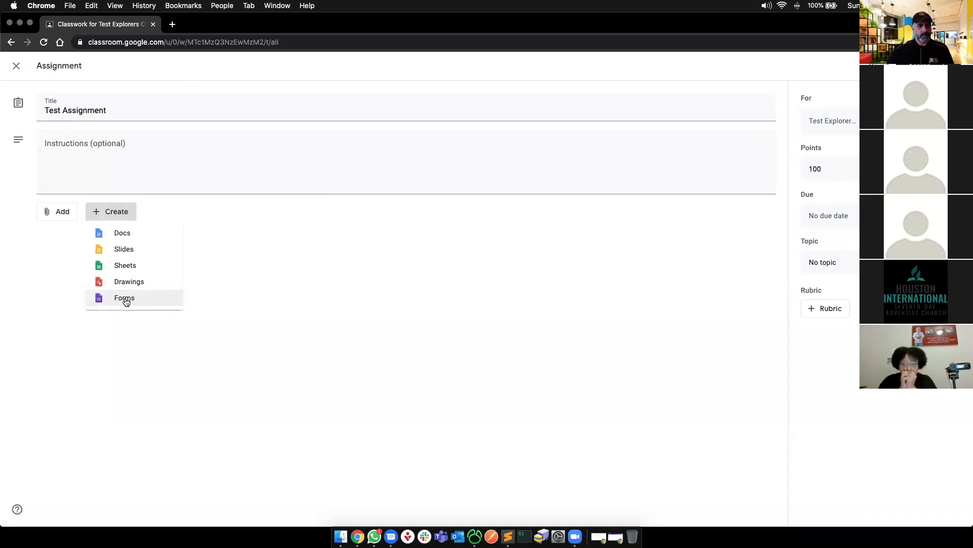
click(242, 271)
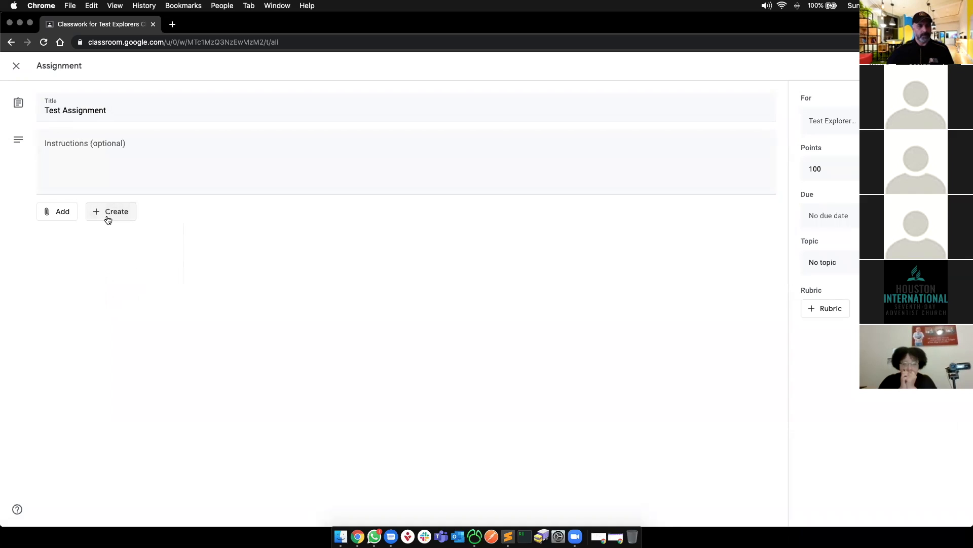
click(108, 219)
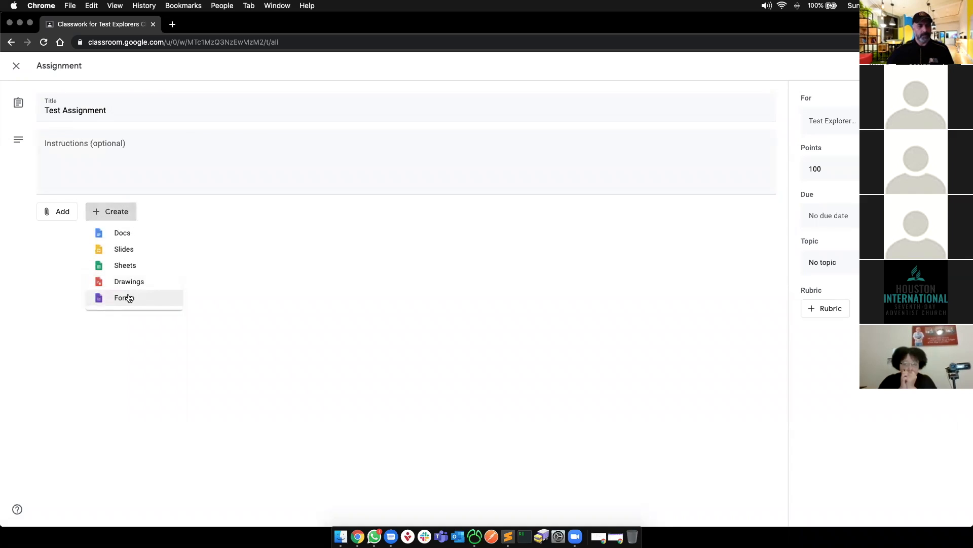
click(100, 189)
- Add the instructions 'Answer the question on the Google Form' and attach a new Google Form
click(100, 189)
text(Answer the question on the Google Form)
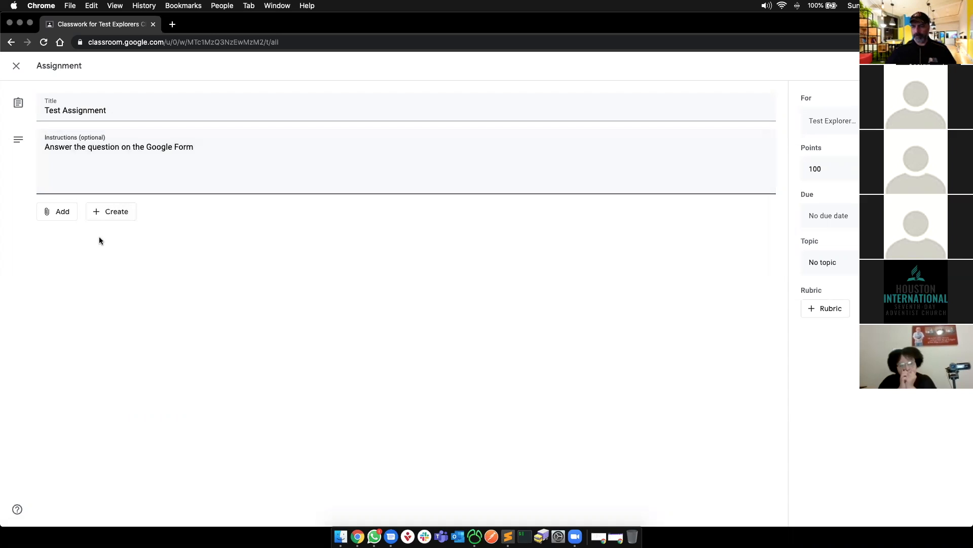
click(112, 211)
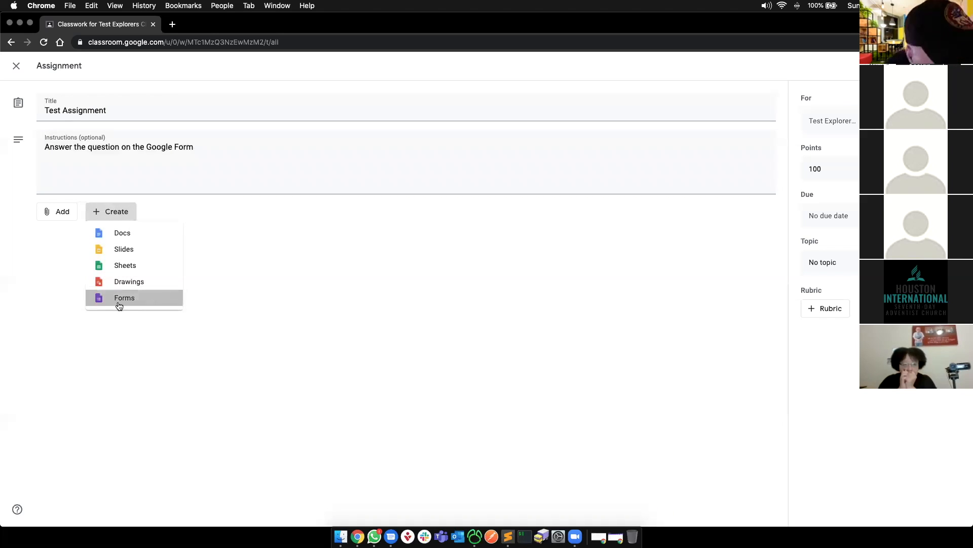
click(118, 303)
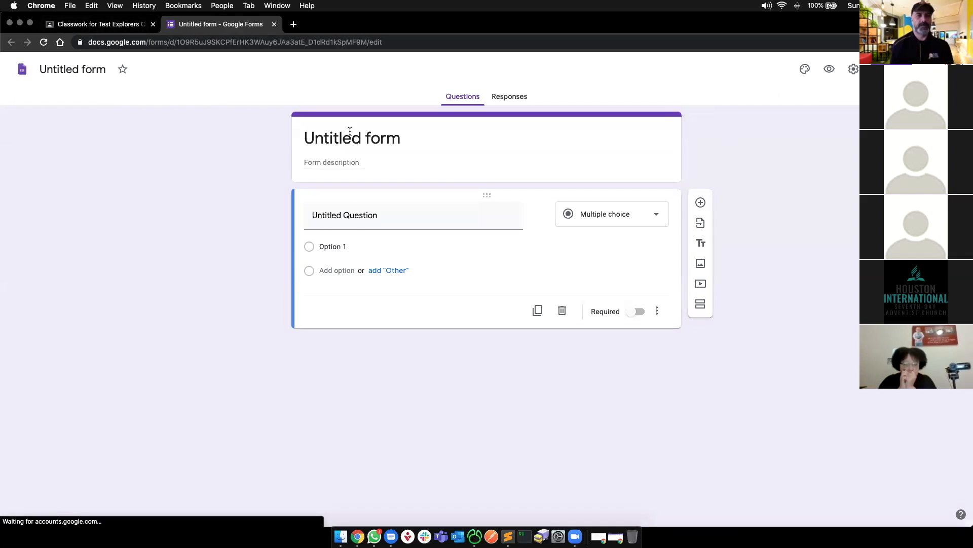
- Title the form 'Test Assignment #1' and enter the first question 'What is your faviorite food?'
click(350, 133)
text(Test )
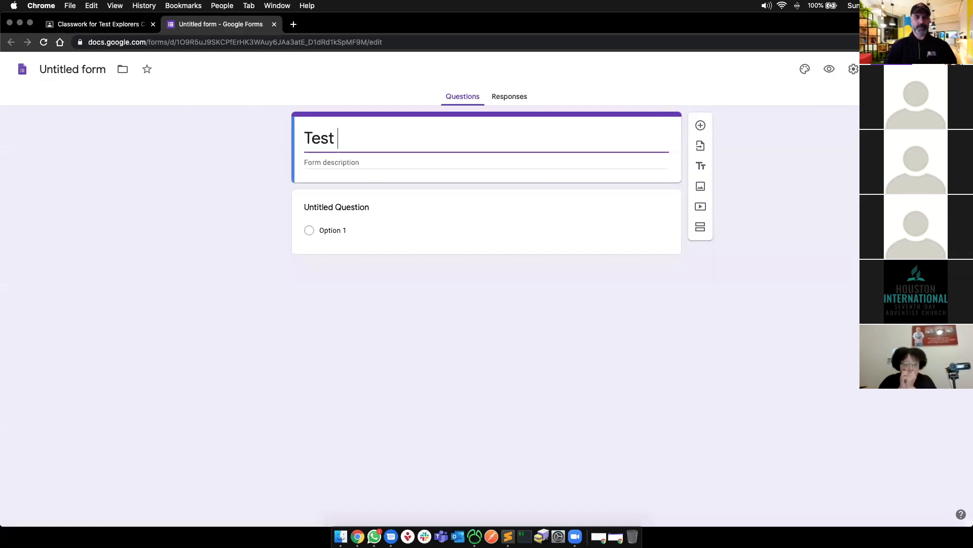
text(Assignment #1)
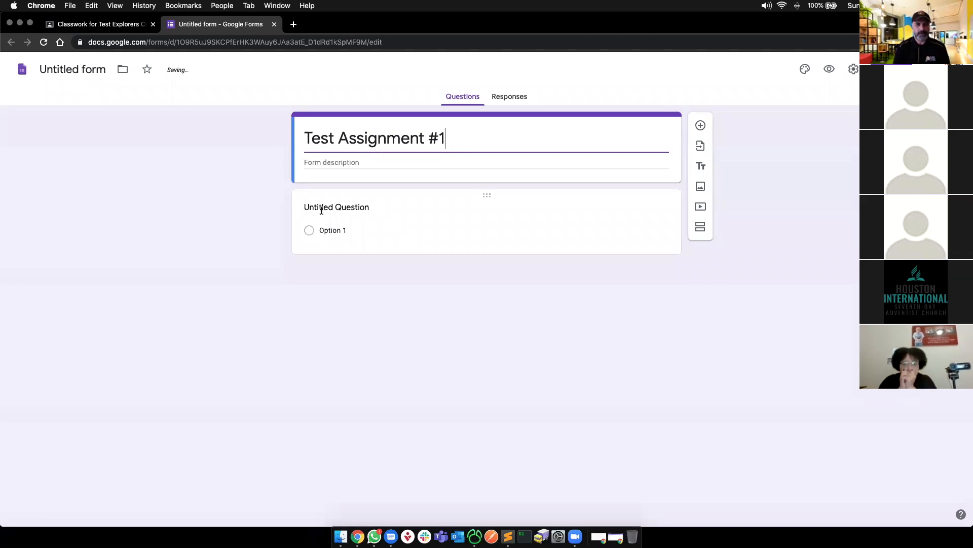
click(404, 214)
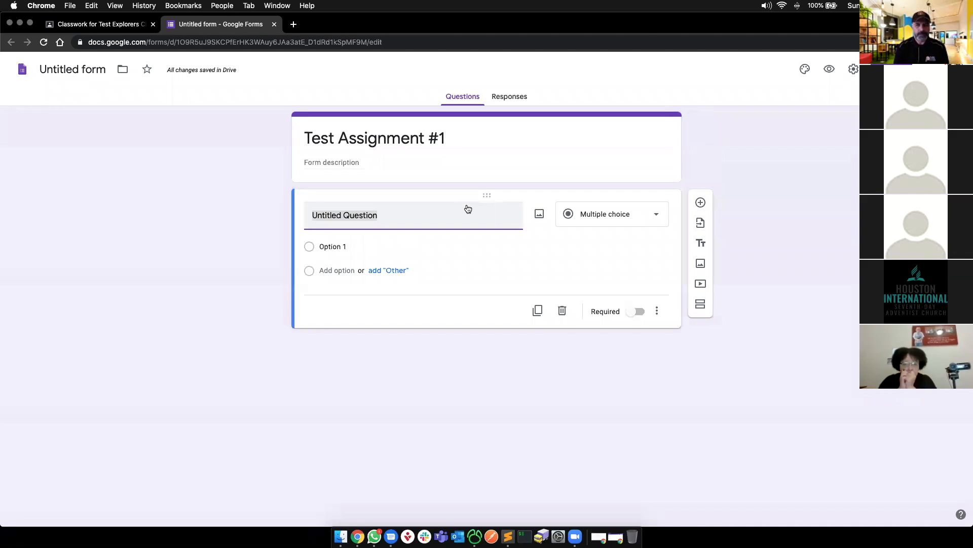
text(What )
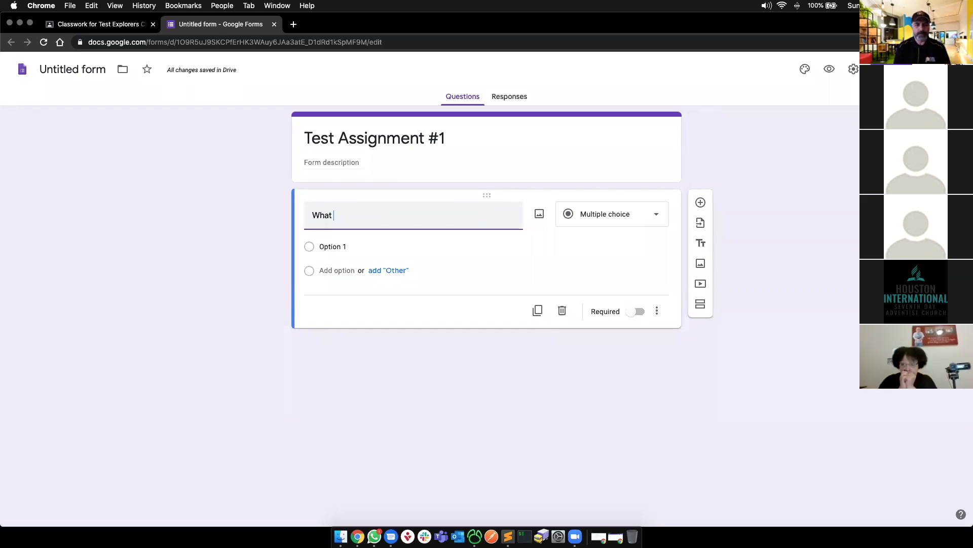
text(is your faviorite food?)
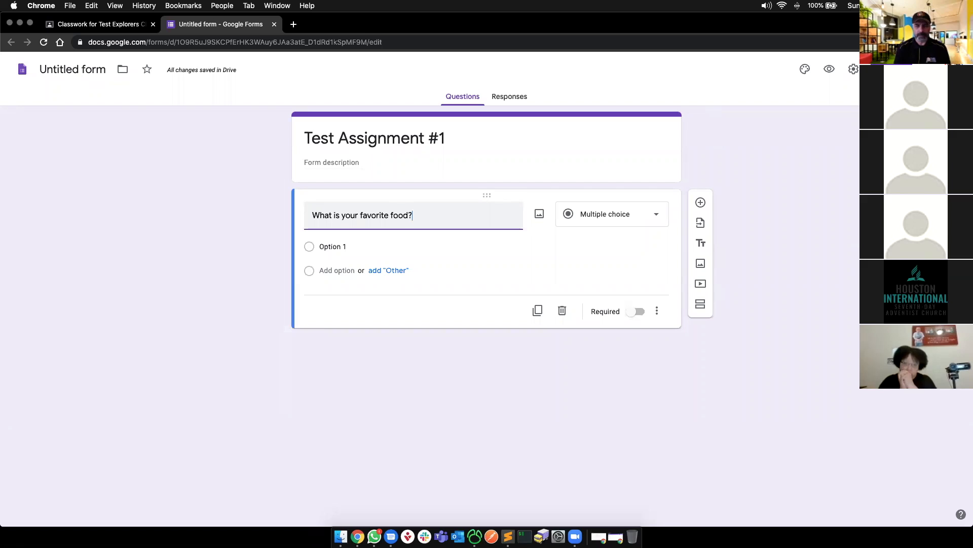
- Make the favorite food question a required Short answer question
click(622, 198)
click(623, 215)
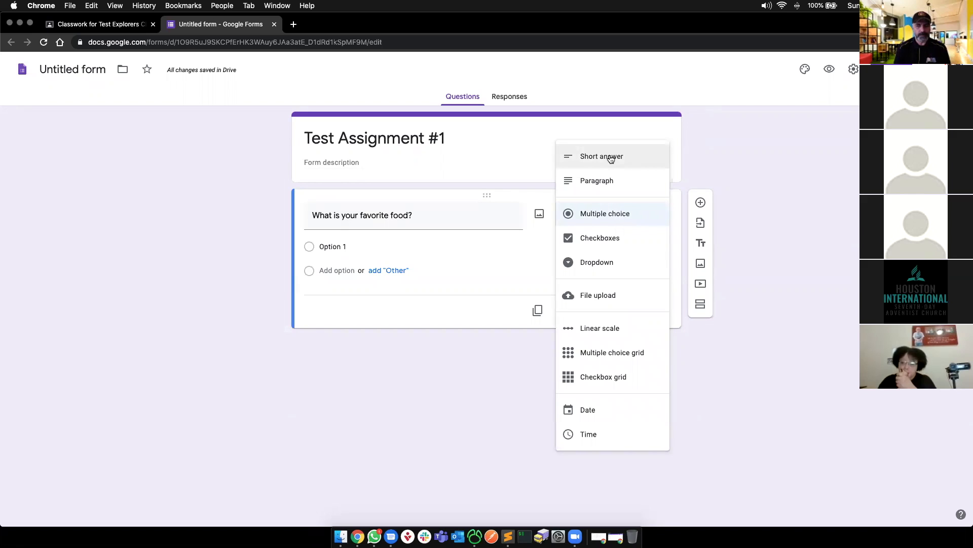
click(611, 158)
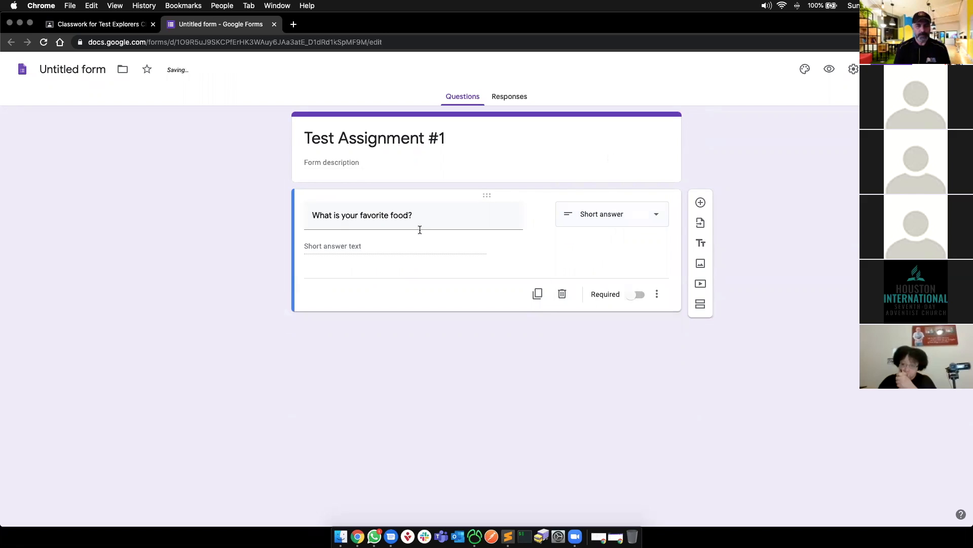
click(640, 299)
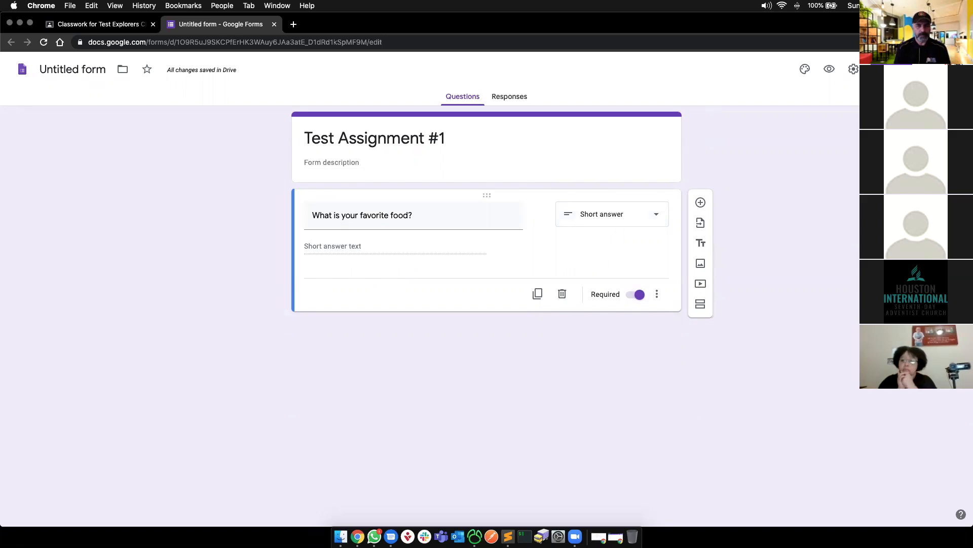
- Name the form file 'Test Assignment #1' and look at the Send options without sending
click(92, 72)
click(99, 134)
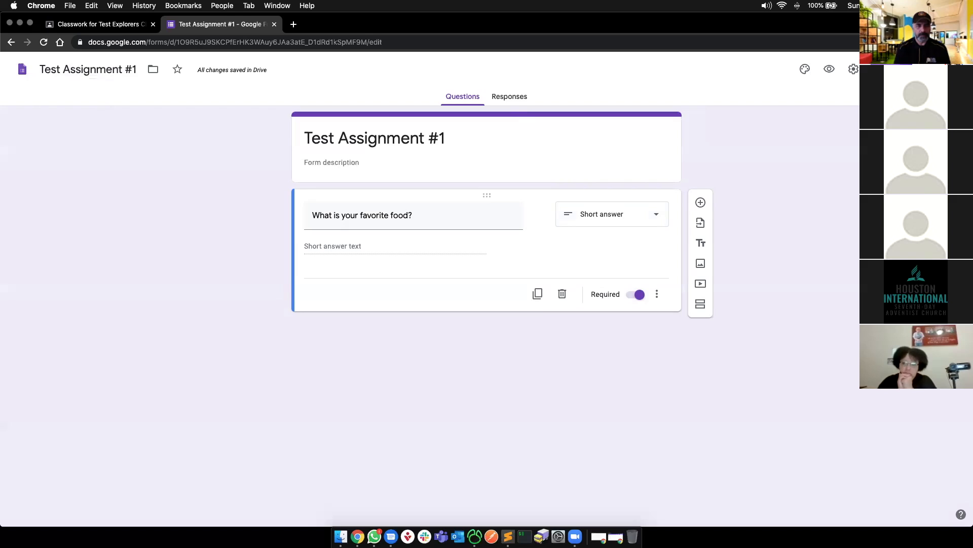
click(892, 70)
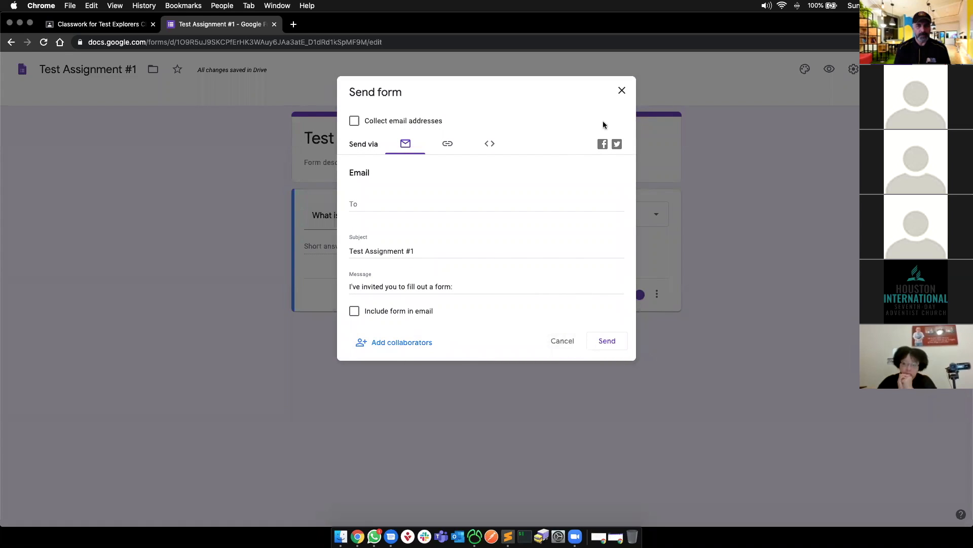
click(623, 90)
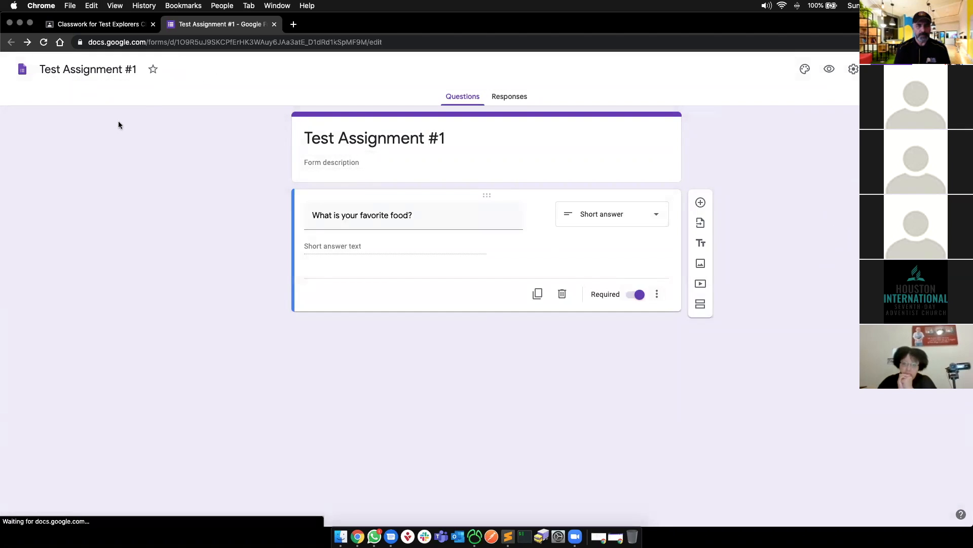
- Reload Classwork and open the Test Assignment draft, now showing the 'Test Assignment #1' form attached
click(97, 24)
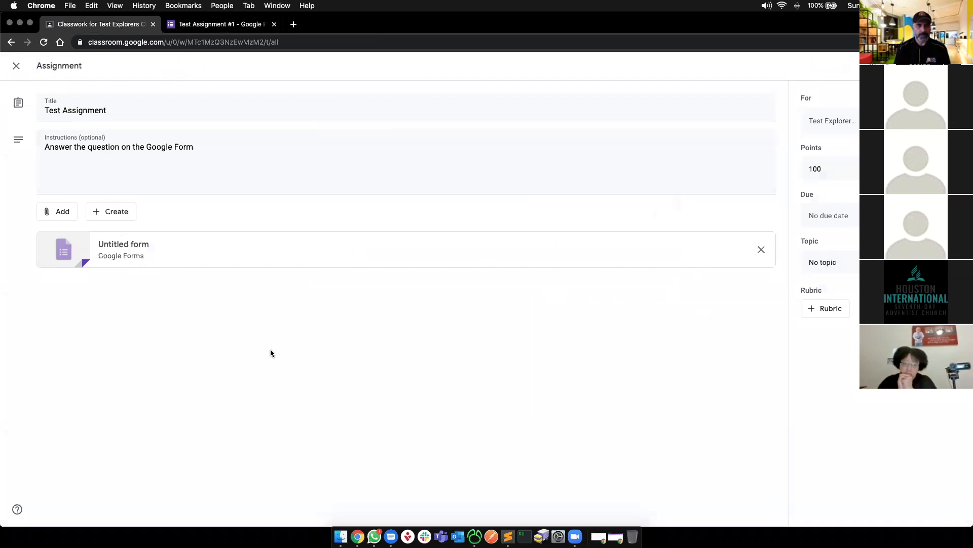
key(super+r)
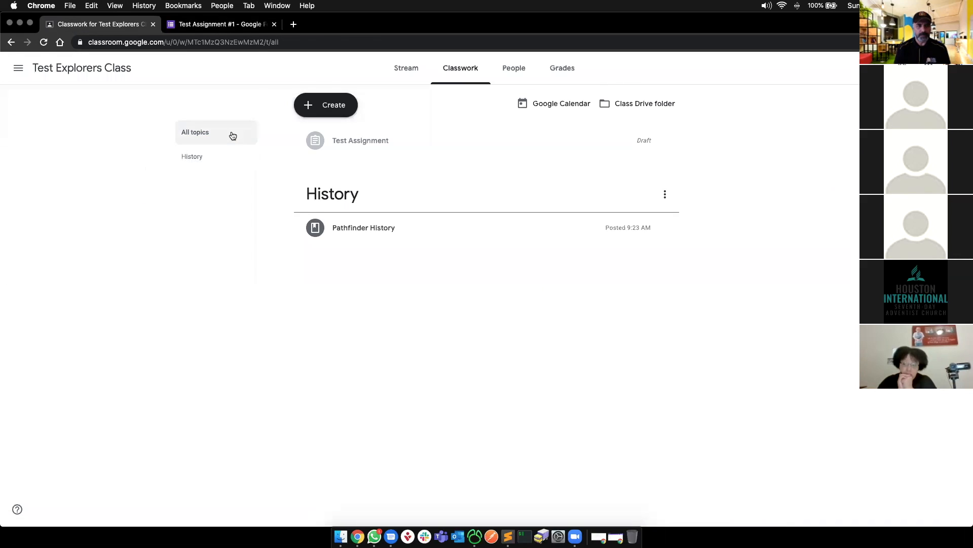
click(344, 141)
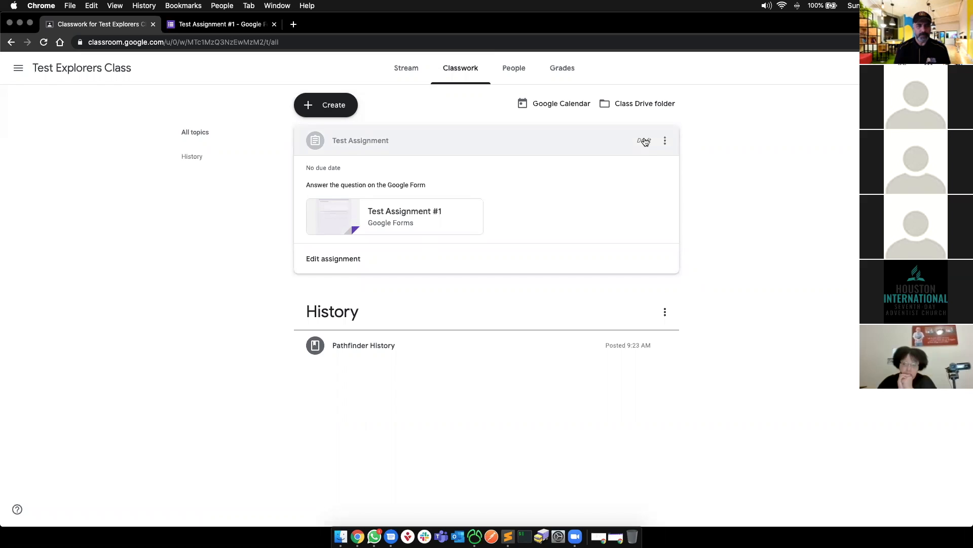
click(354, 258)
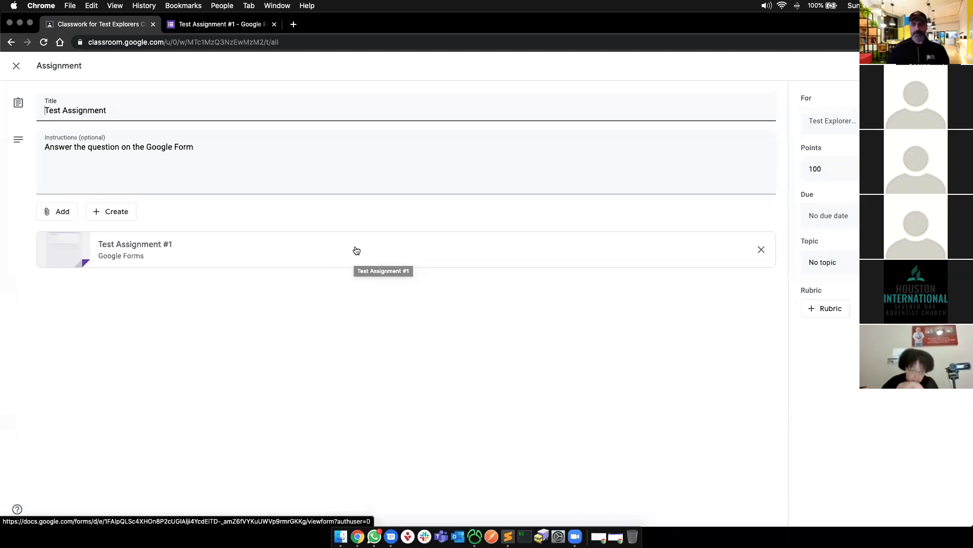
click(333, 156)
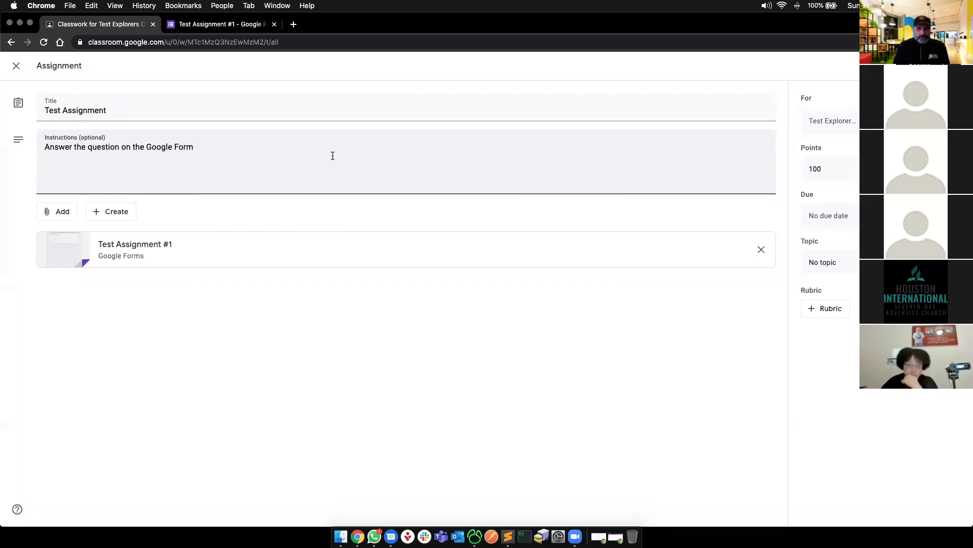
click(412, 369)
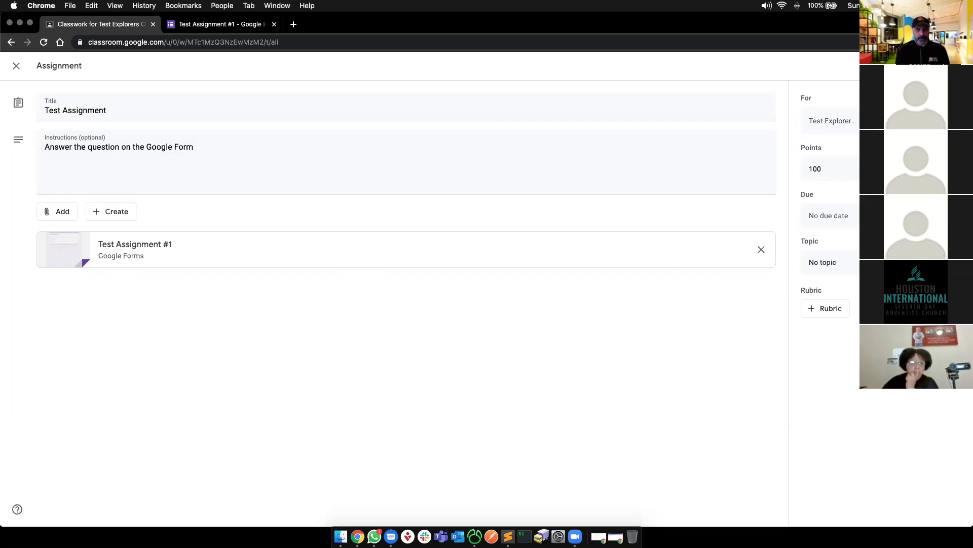
click(830, 170)
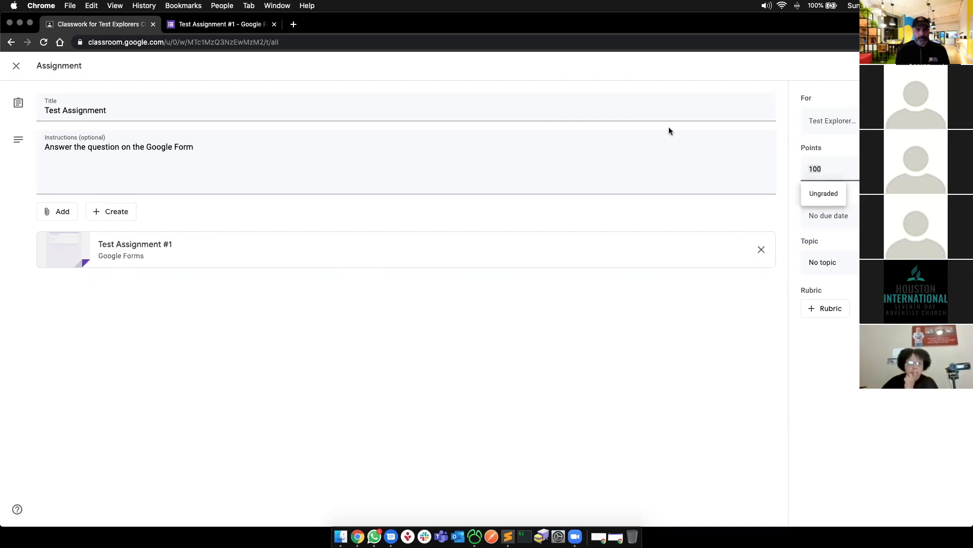
- Change the points from 100 to 10 and set the due date to Sep 28
key(BackSpace)
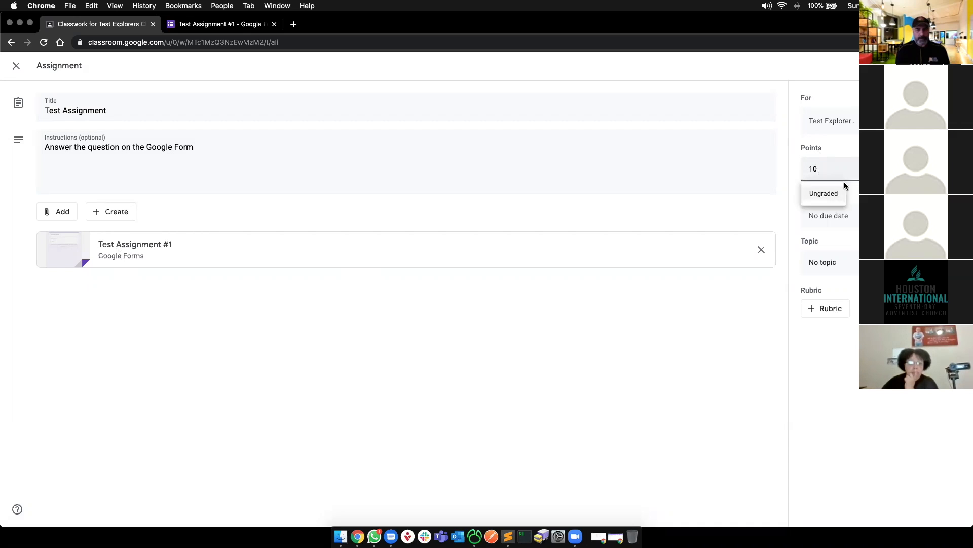
click(908, 178)
click(897, 216)
click(887, 255)
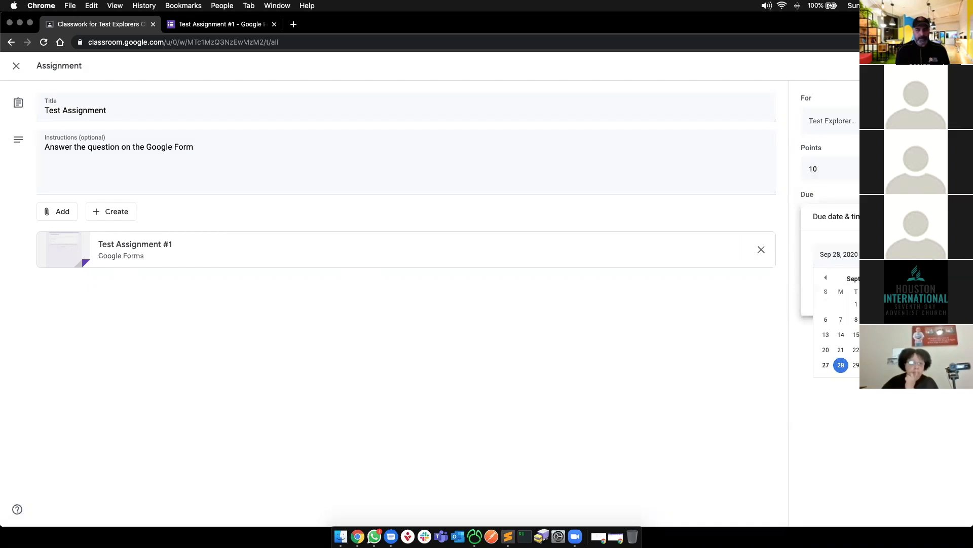
click(842, 365)
click(843, 366)
- Recheck the due date and time, and leave the topic as No topic
click(845, 222)
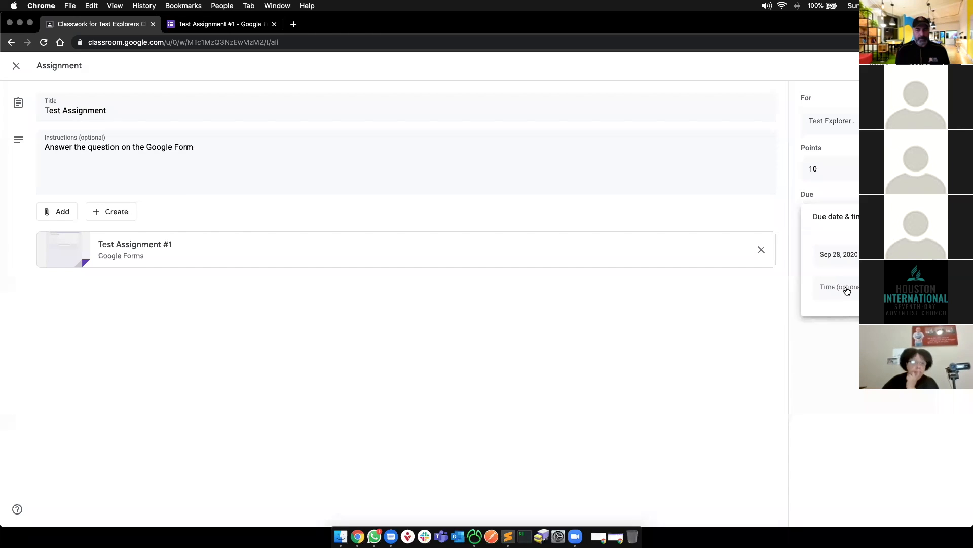
click(851, 335)
click(834, 263)
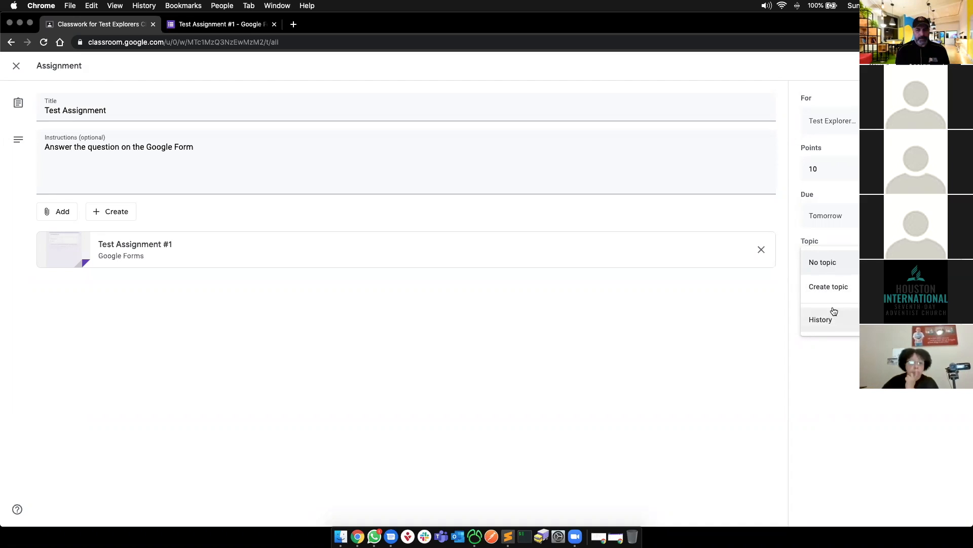
click(831, 349)
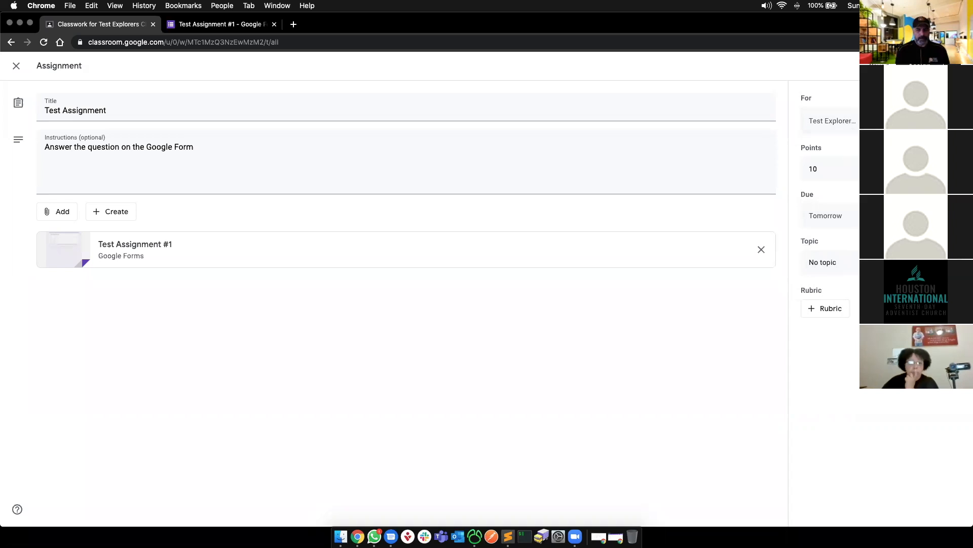
- Assign the Test Assignment to the 11 students, check it on the Stream, then return to Classwork
click(918, 66)
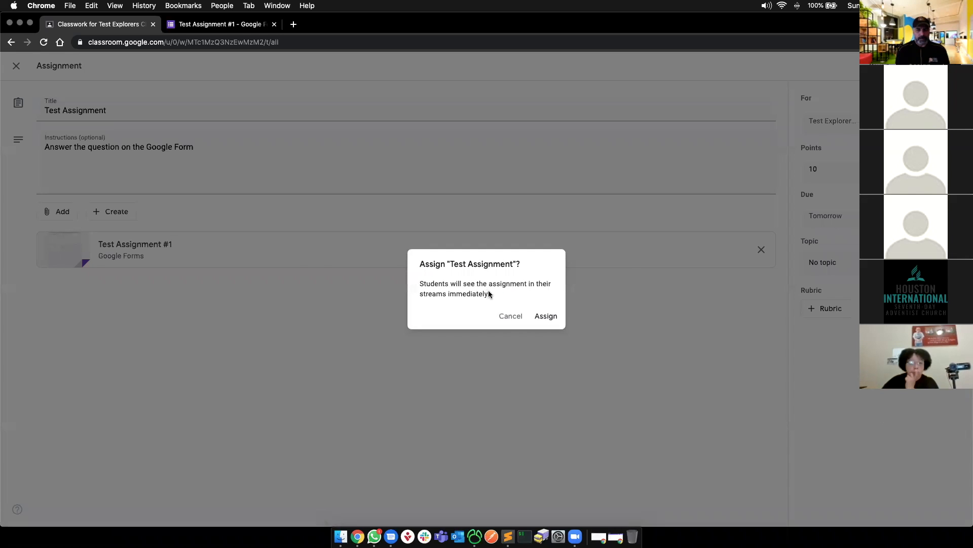
click(541, 316)
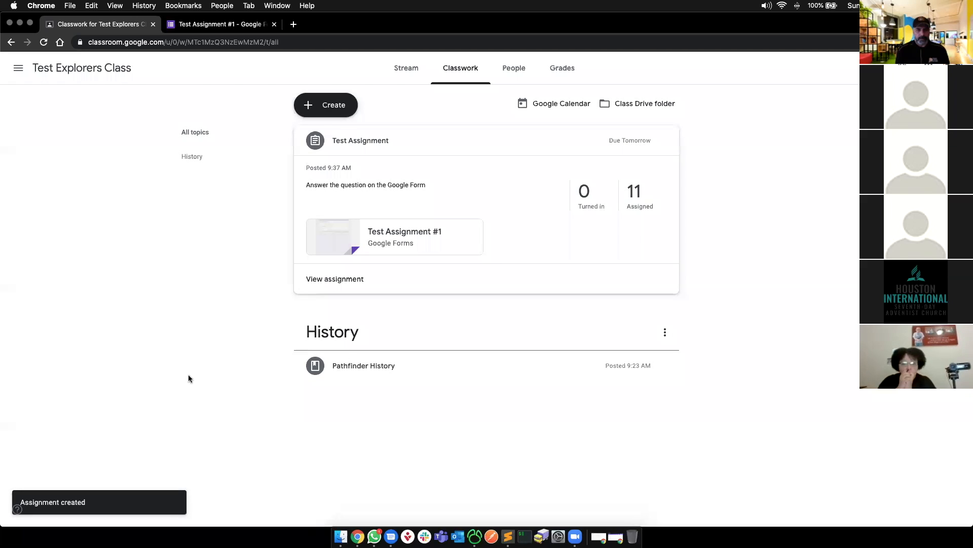
click(412, 67)
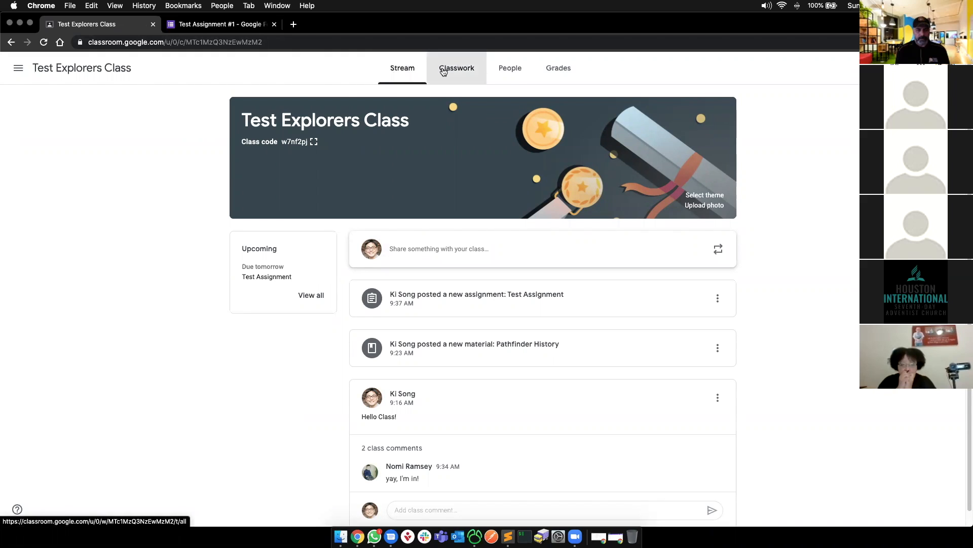
click(443, 71)
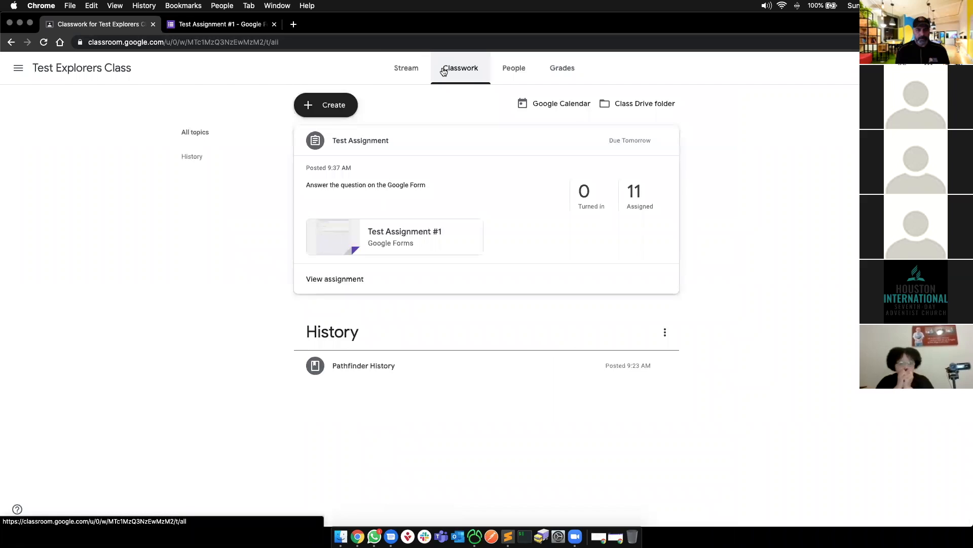
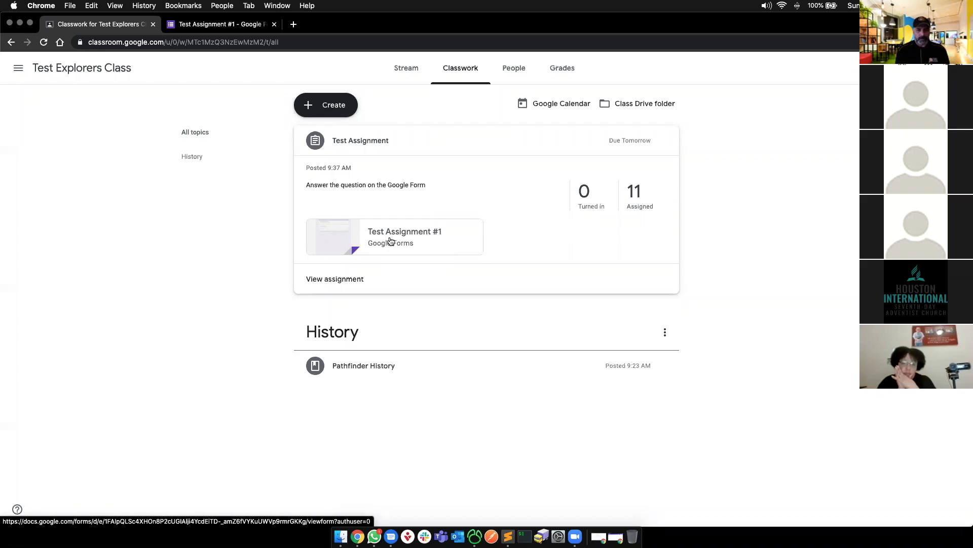
- Open the Test Assignment #1 form attachment, then close its tabs to return to Classwork
click(390, 240)
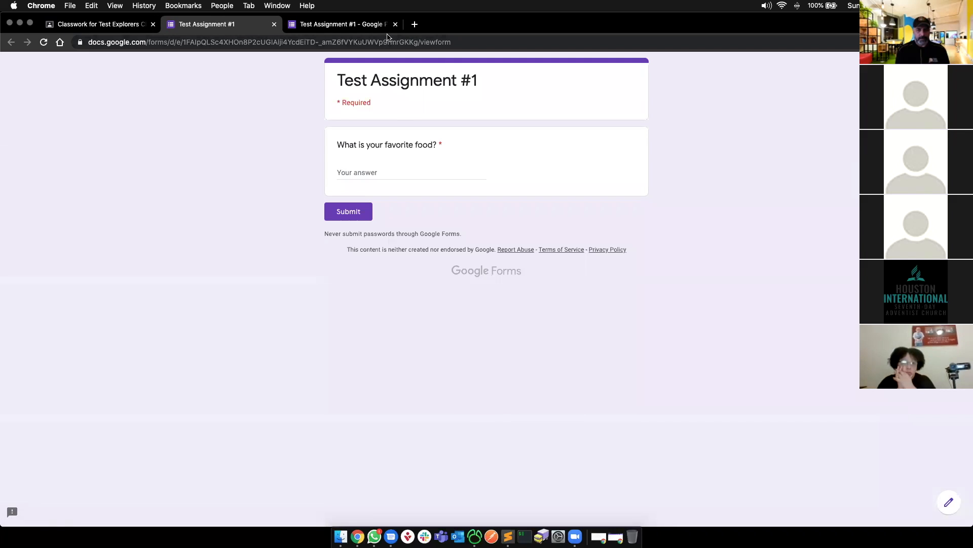
click(396, 24)
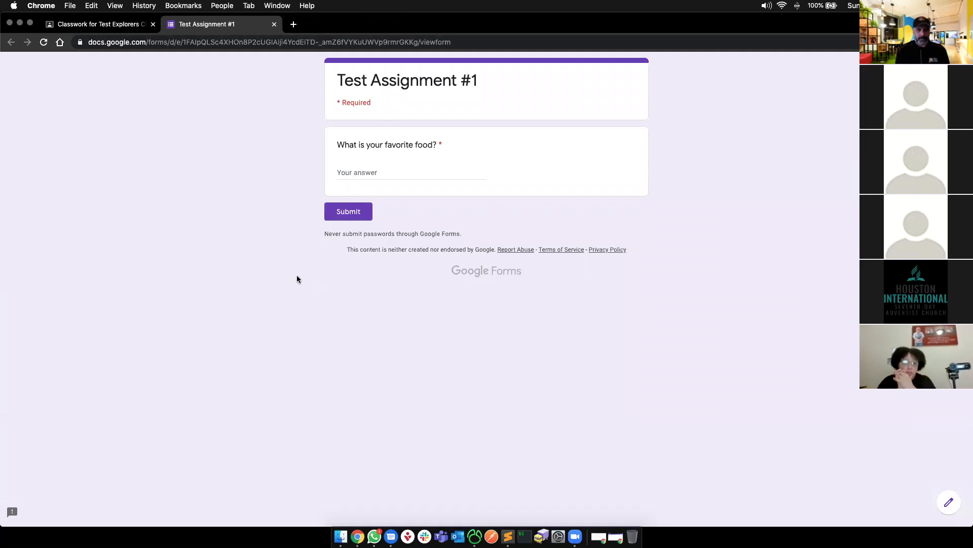
key(super+w)
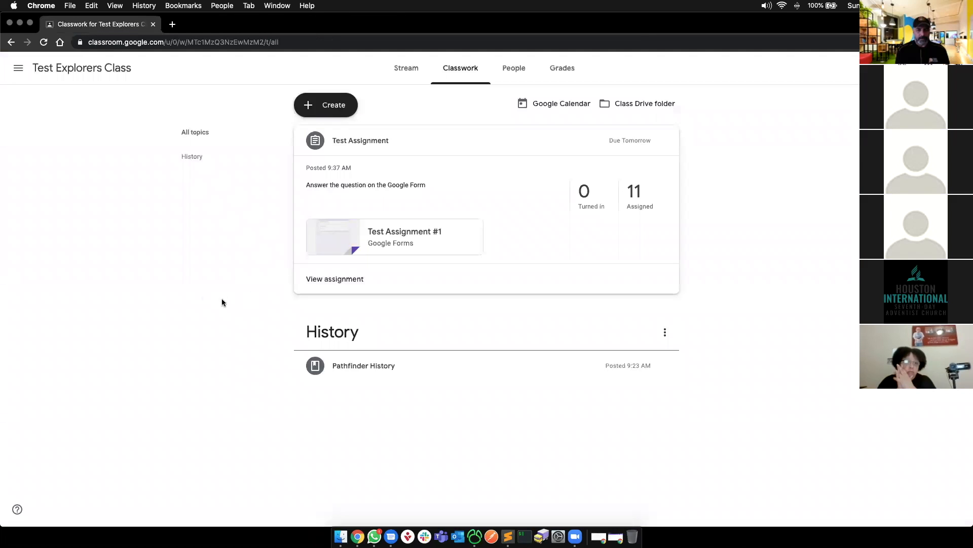
- Reload Classwork, expand Test Assignment, and open its turned-in student work
key(super+r)
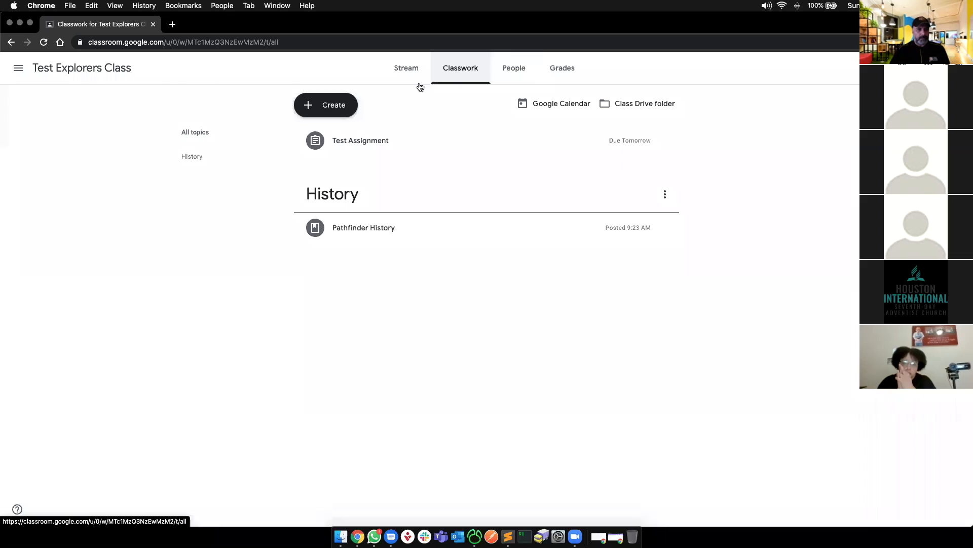
click(353, 140)
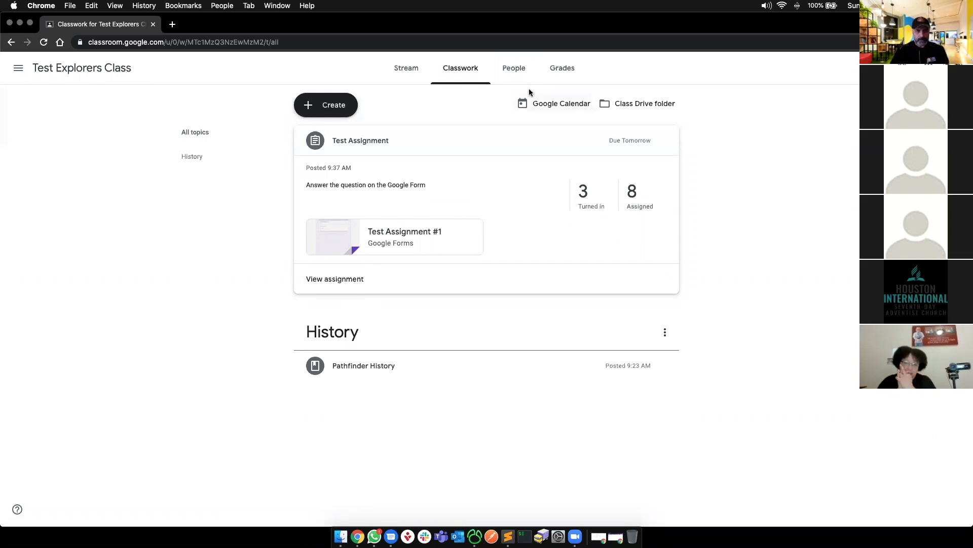
click(587, 198)
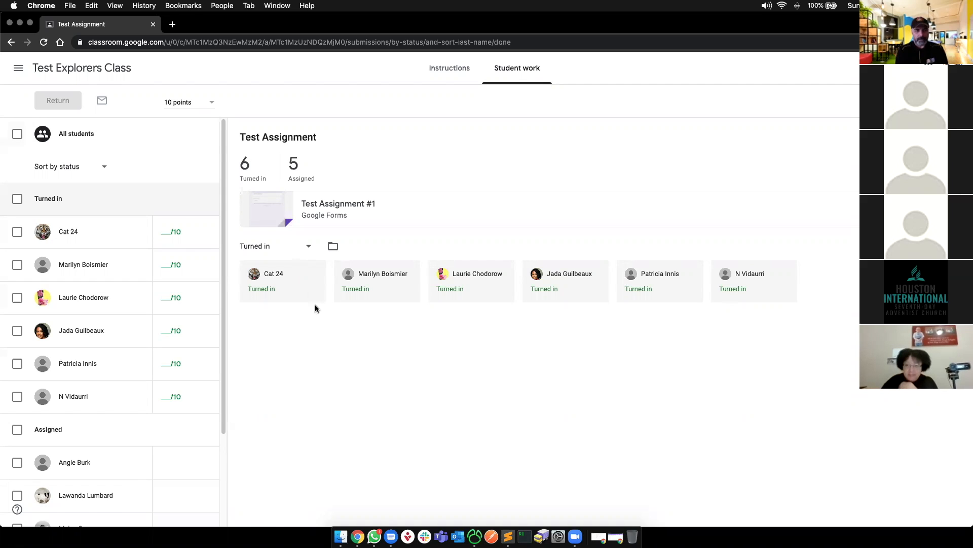
- Refresh the student work, select the first submission, and check its Return options without returning it
key(super+r)
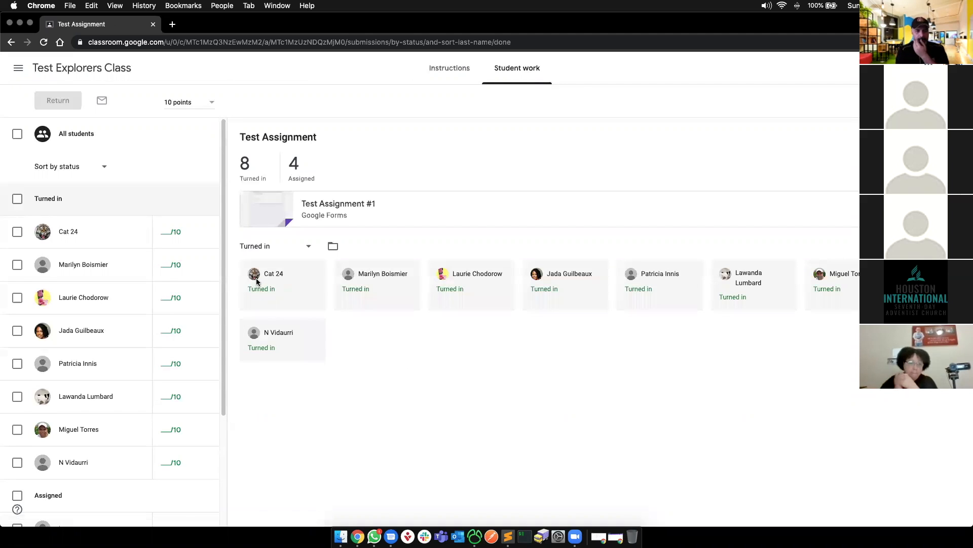
click(62, 233)
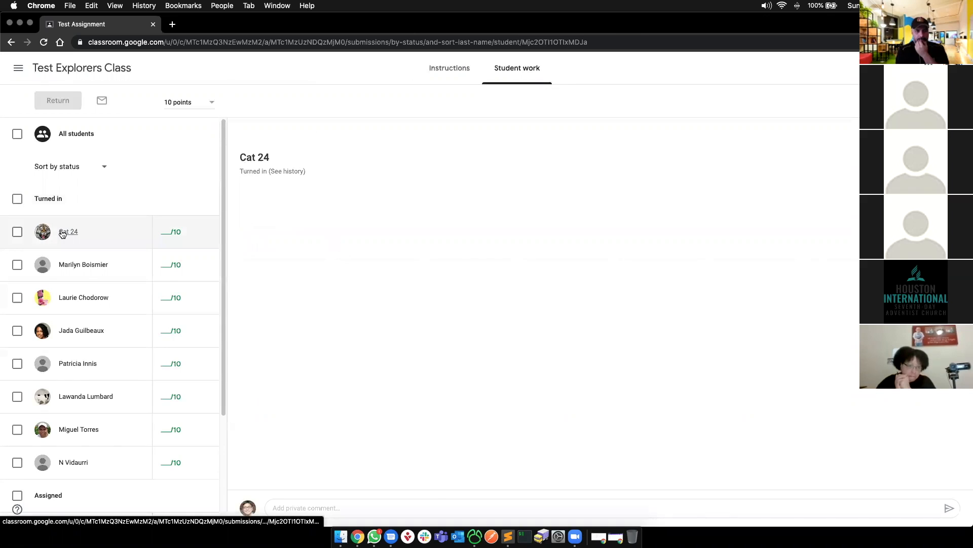
click(19, 232)
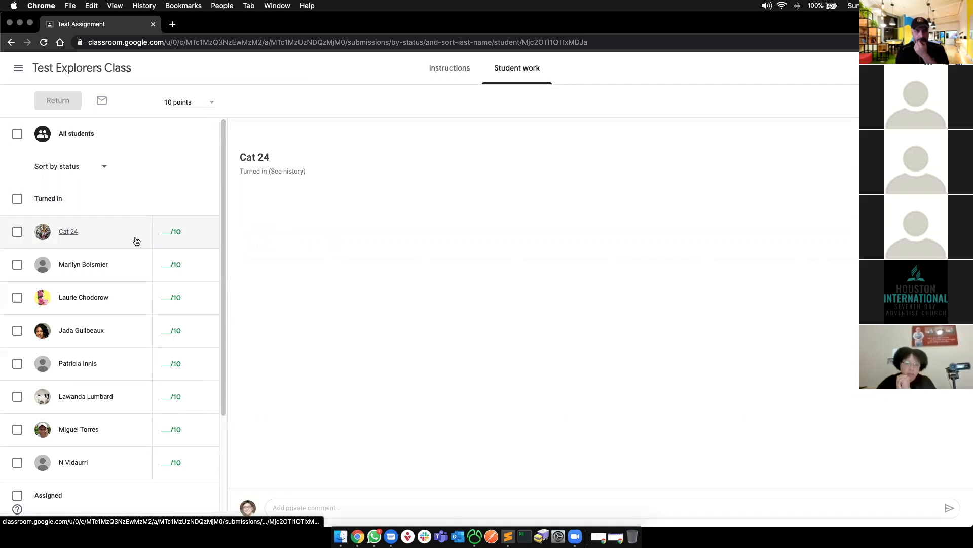
click(208, 231)
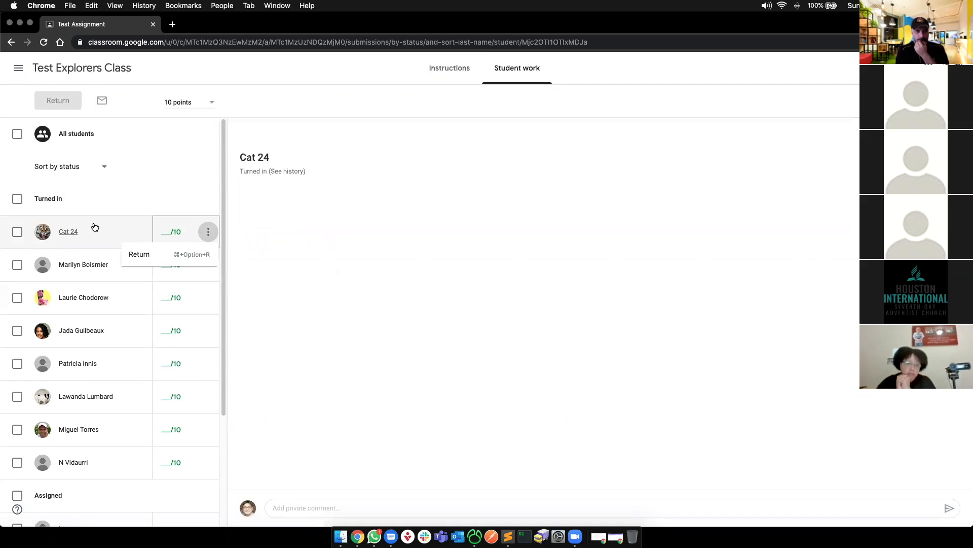
click(72, 230)
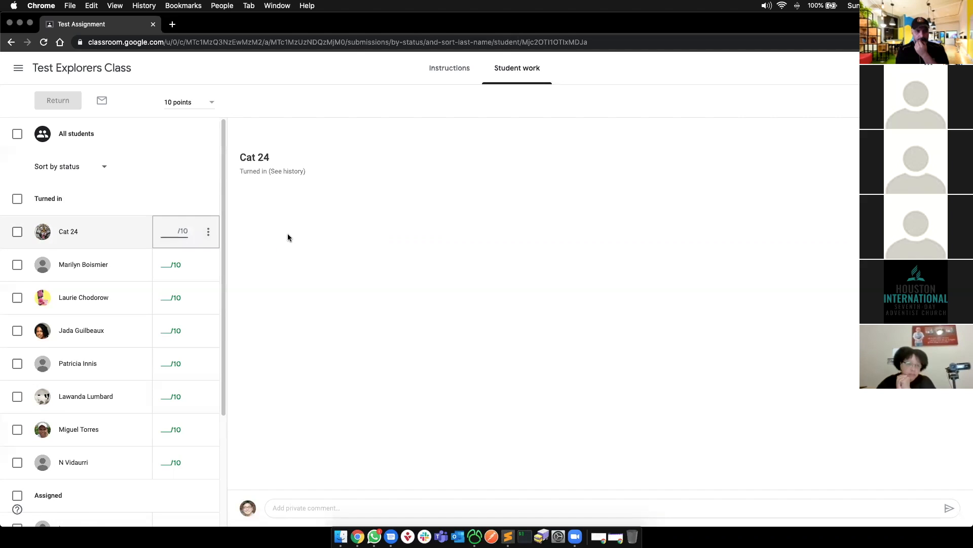
click(208, 232)
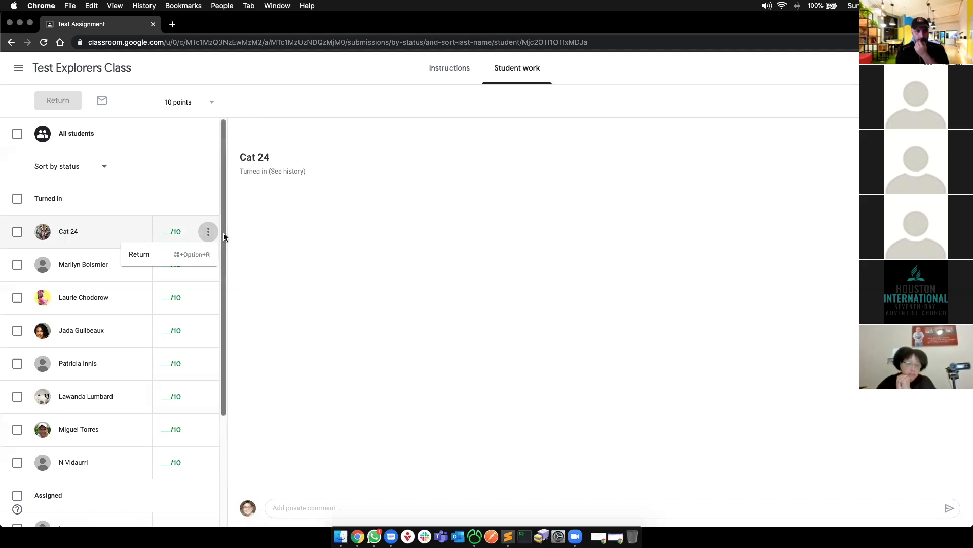
click(382, 236)
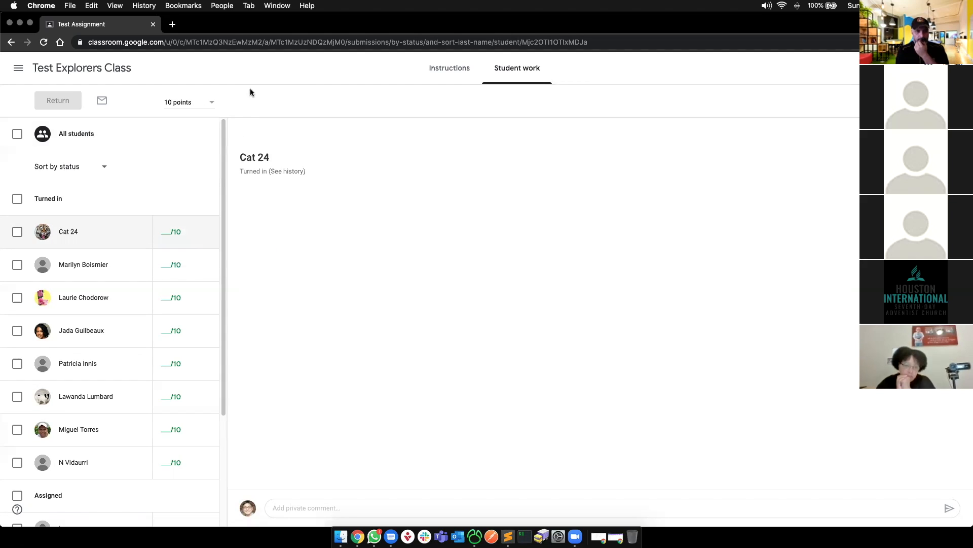
- Open the Test Assignment #1 form from the instructions, close it, and return to student work
click(463, 68)
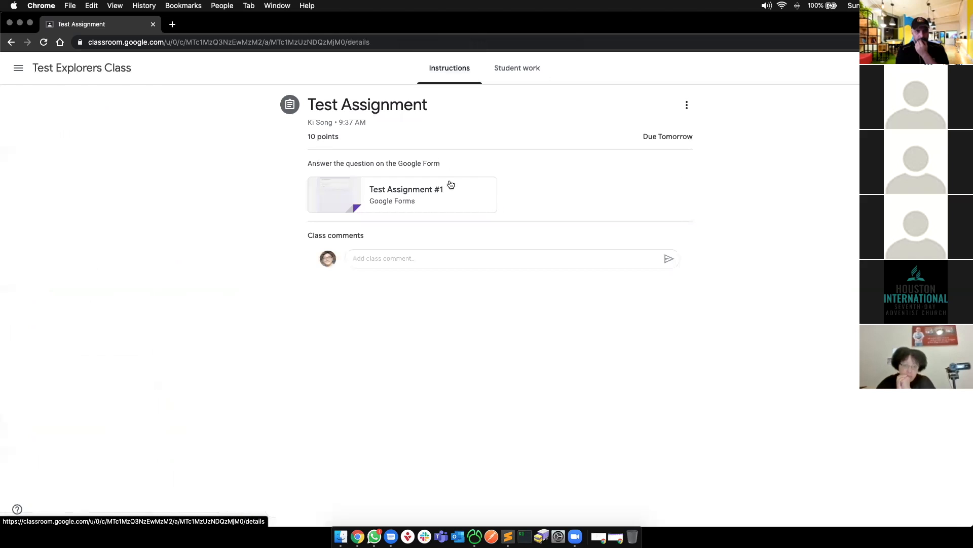
click(418, 189)
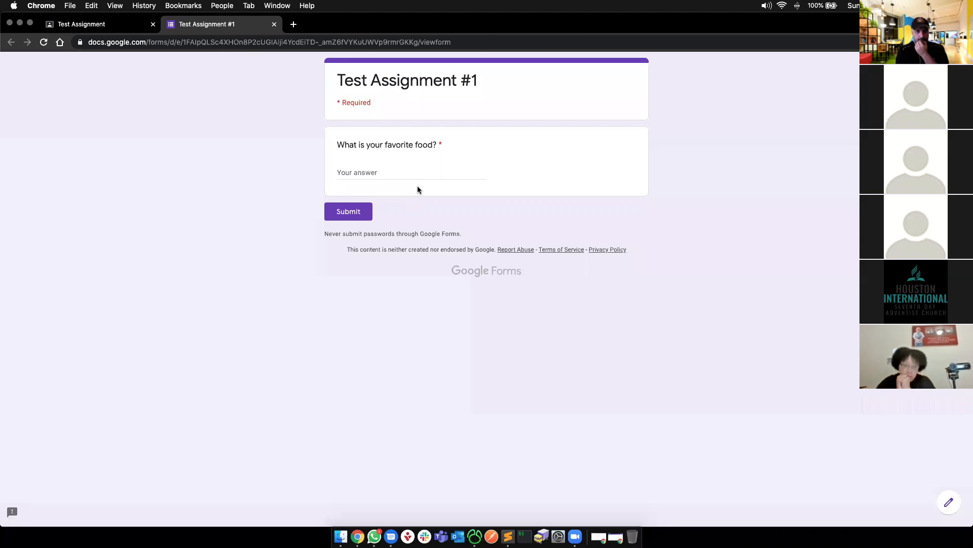
key(super+w)
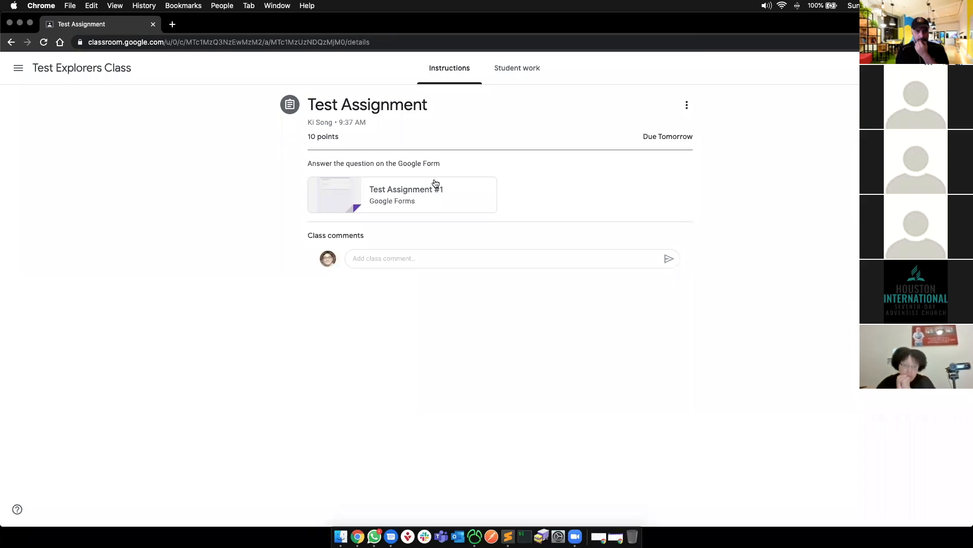
click(519, 76)
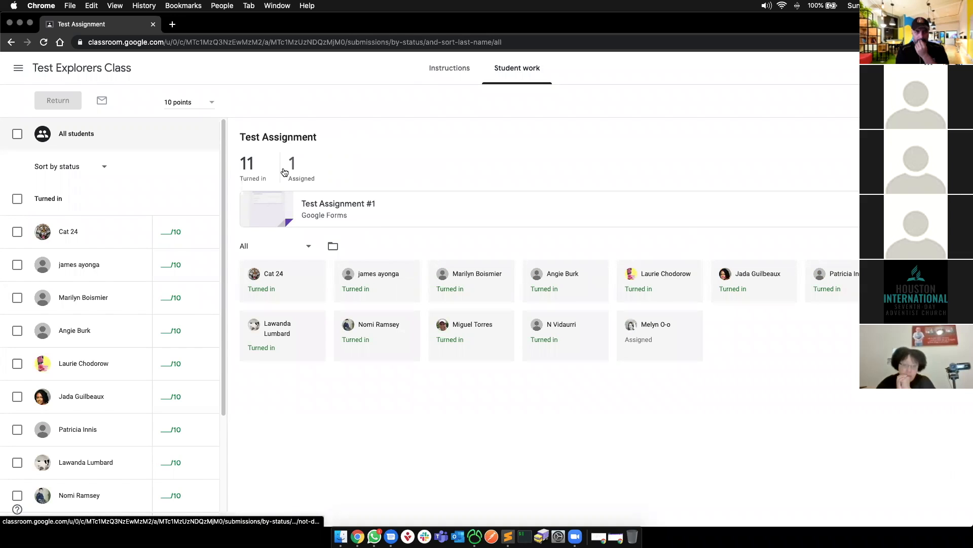
- Go through To review to Test Assignment and open the Test Assignment #1 form for editing
click(19, 70)
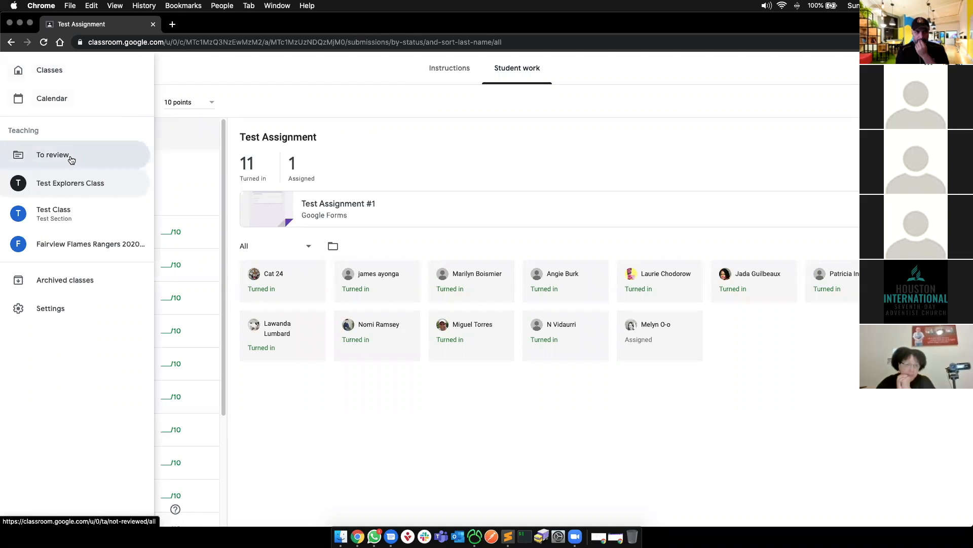
click(71, 160)
click(660, 198)
click(413, 203)
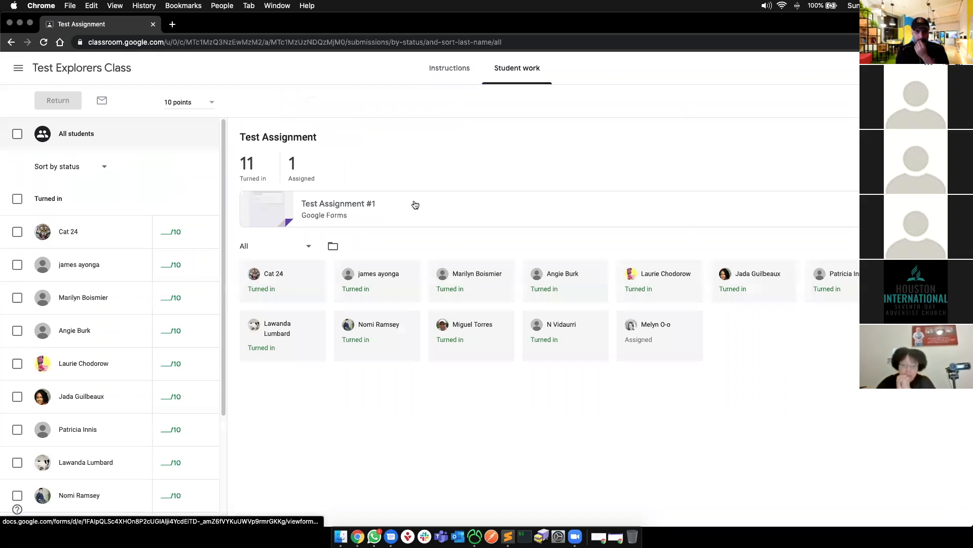
click(344, 208)
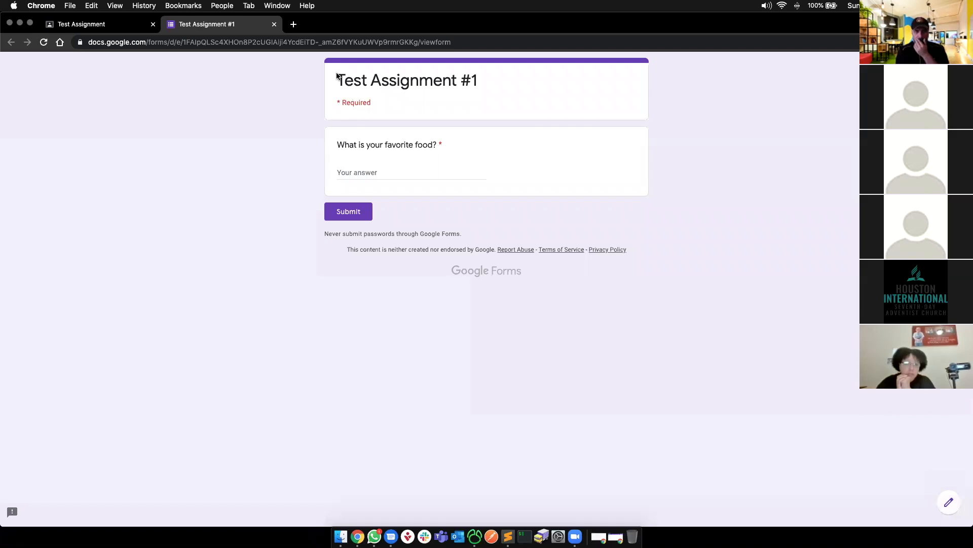
click(945, 505)
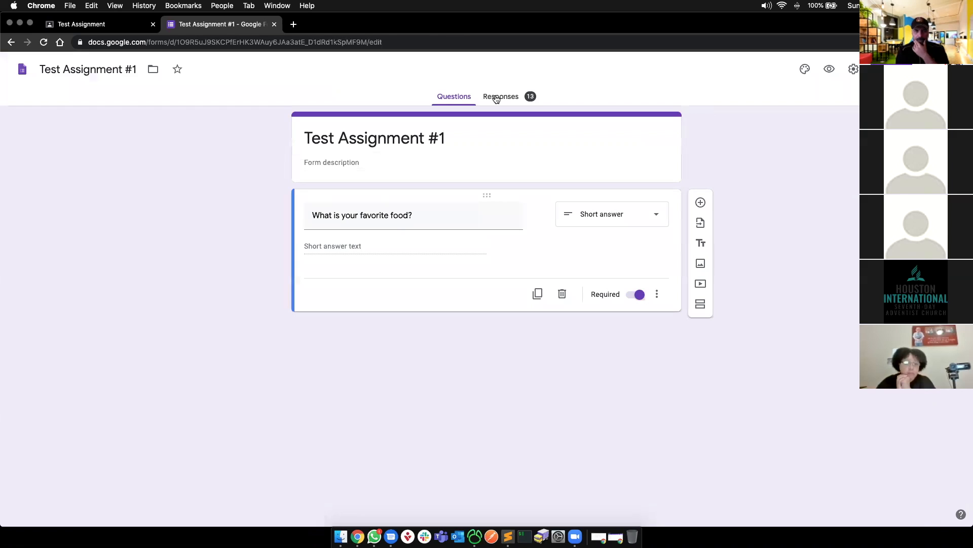
- Open the 13 form responses and switch to the Question view
click(496, 99)
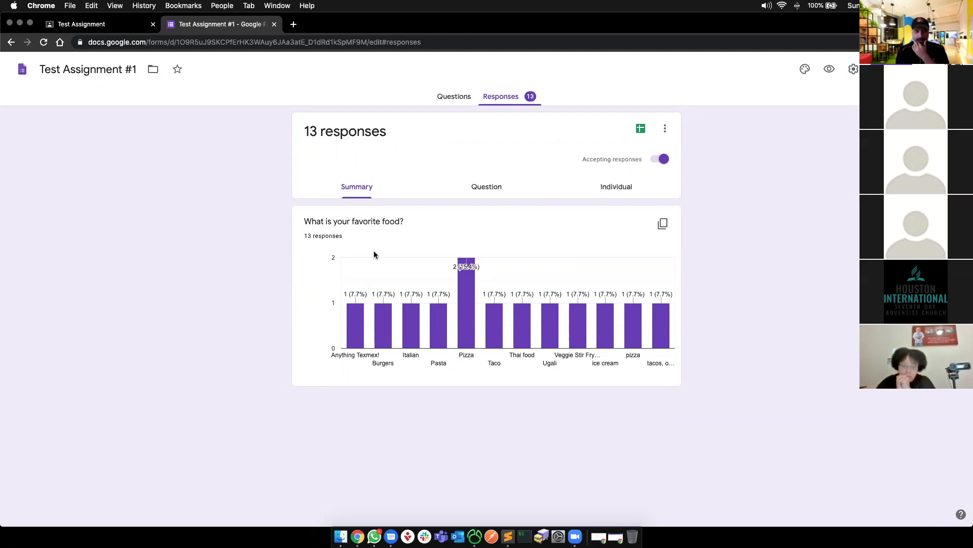
mouse_move(467, 272)
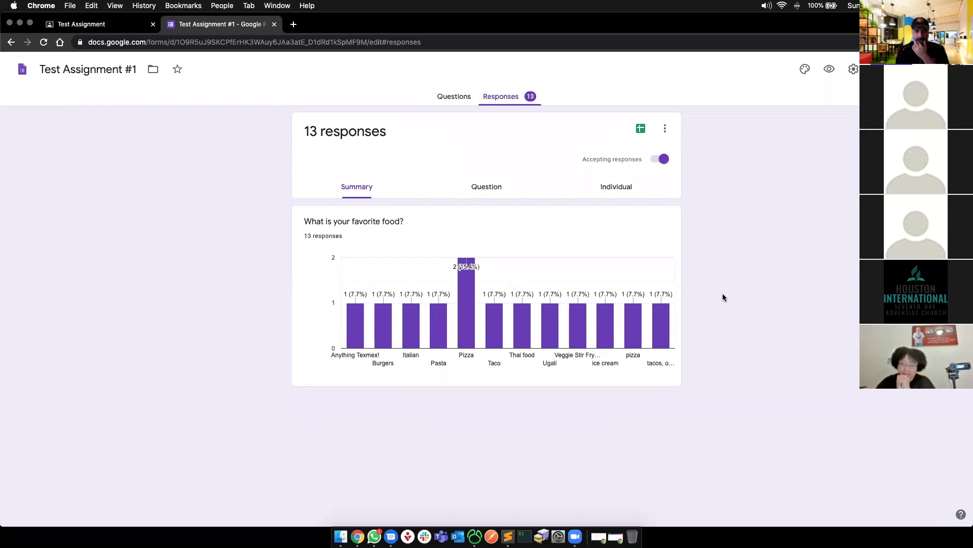
mouse_move(648, 339)
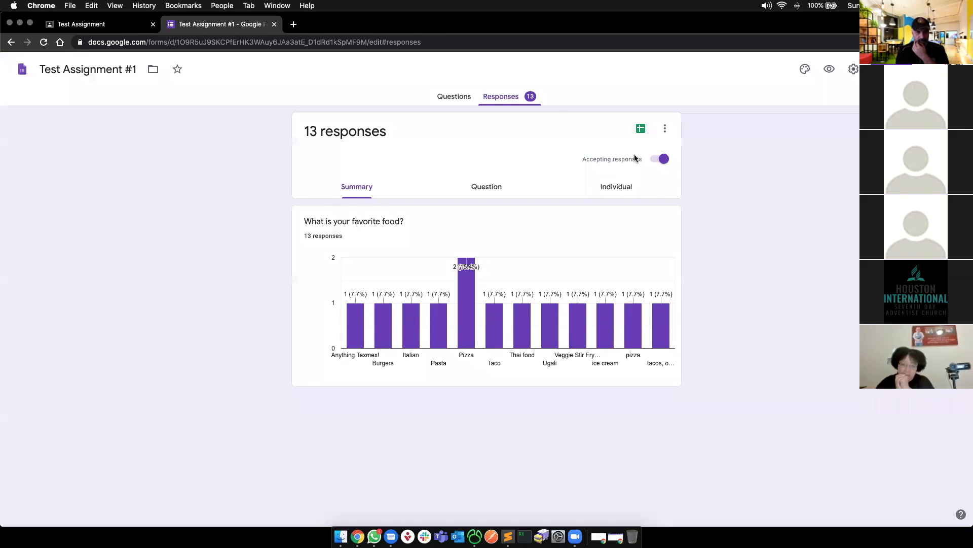
click(623, 185)
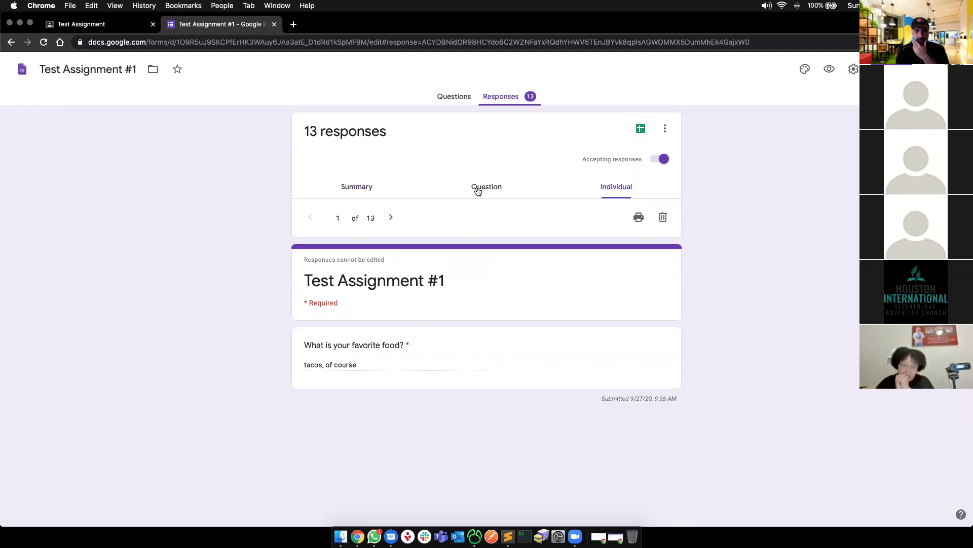
click(478, 191)
- Scroll through the favorite-food answers and bring up the Create Spreadsheet option
scroll(525, 318, down, 5)
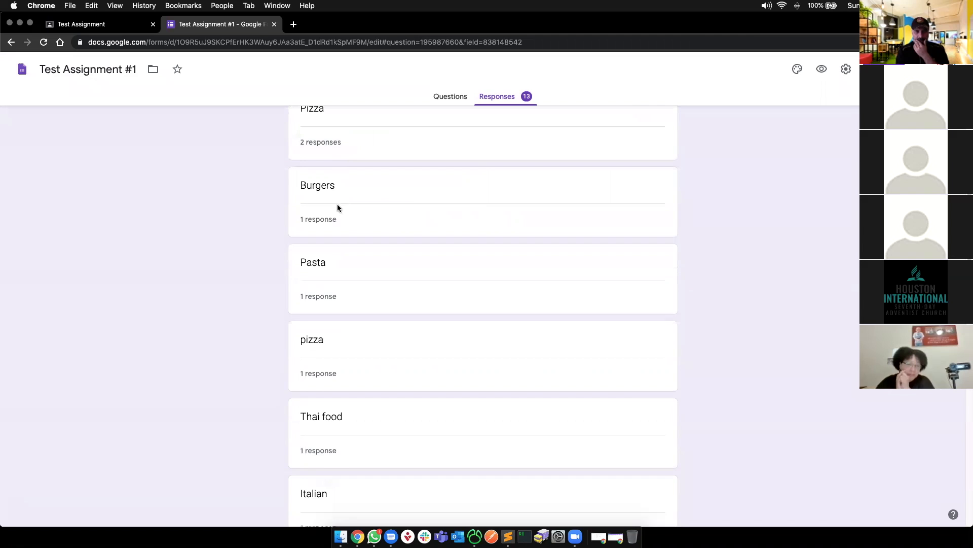
scroll(373, 282, down, 8)
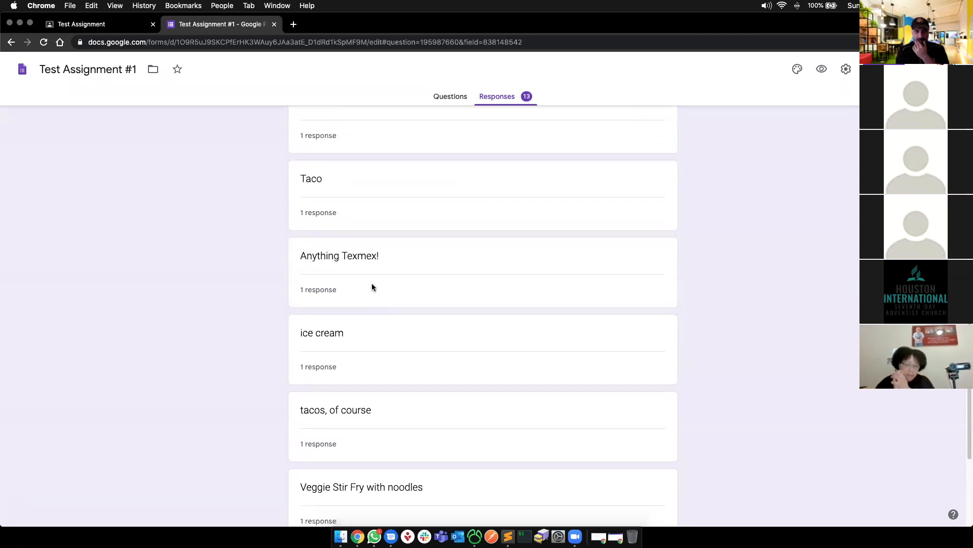
scroll(372, 286, down, 4)
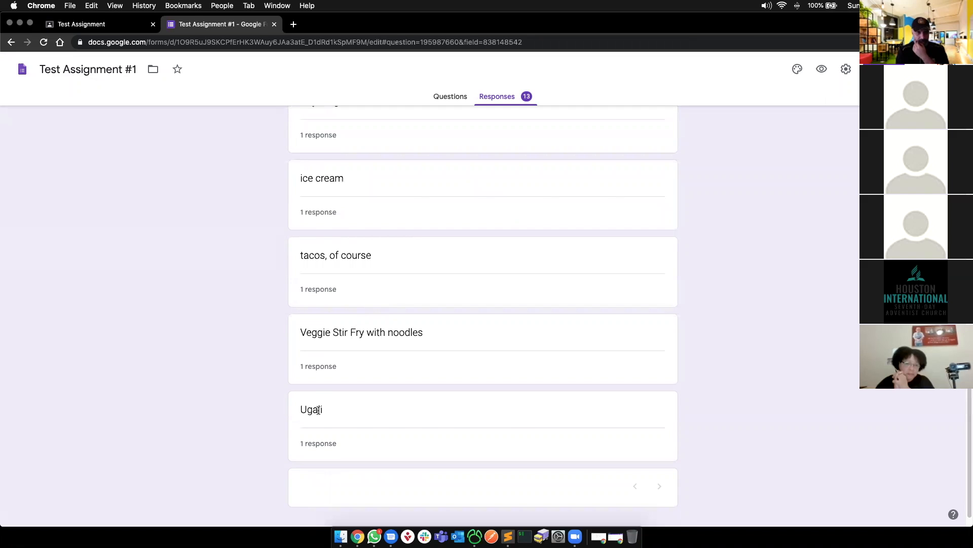
scroll(316, 409, up, 2)
scroll(316, 383, up, 4)
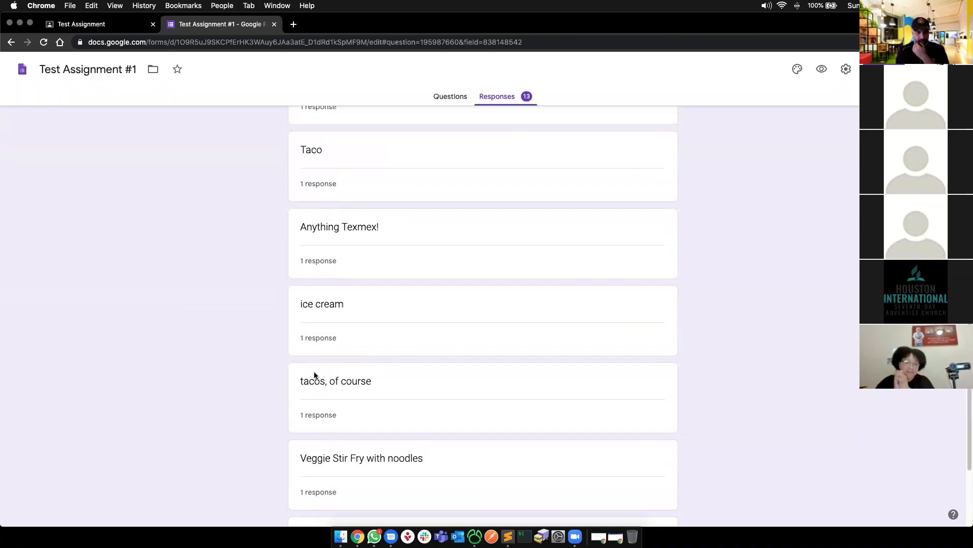
scroll(314, 376, up, 5)
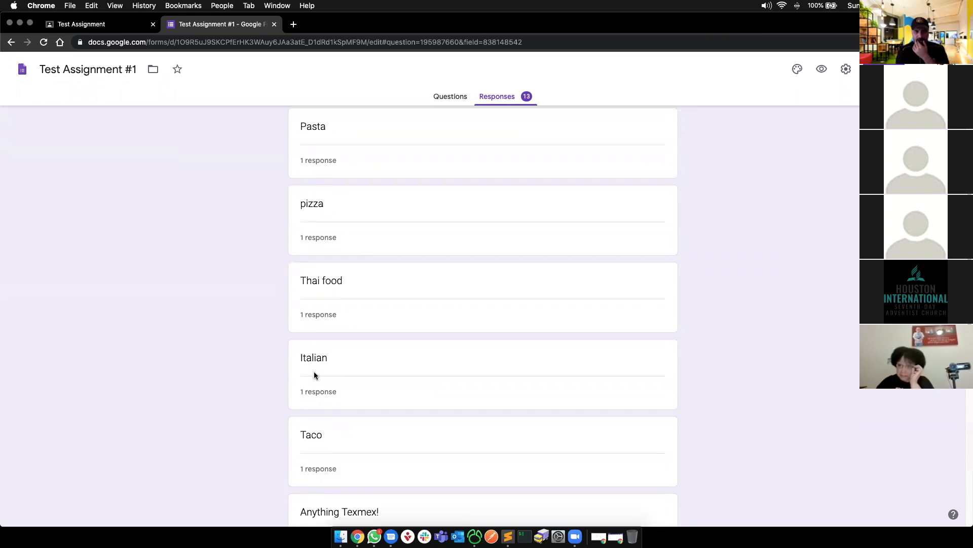
scroll(315, 375, up, 3)
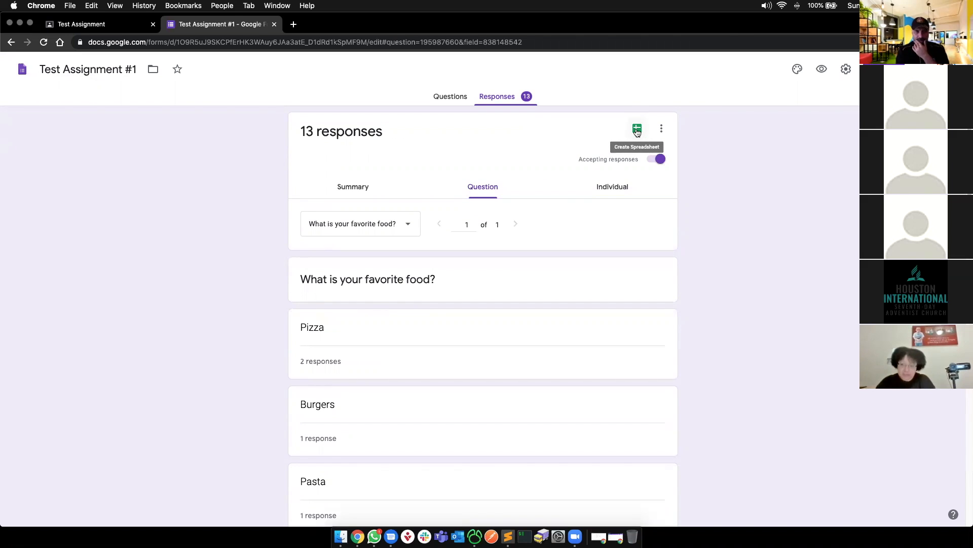
click(637, 131)
- Create the 'Test Assignment #1 (Responses)' sheet, autofit all columns, and return to the form's responses
click(599, 194)
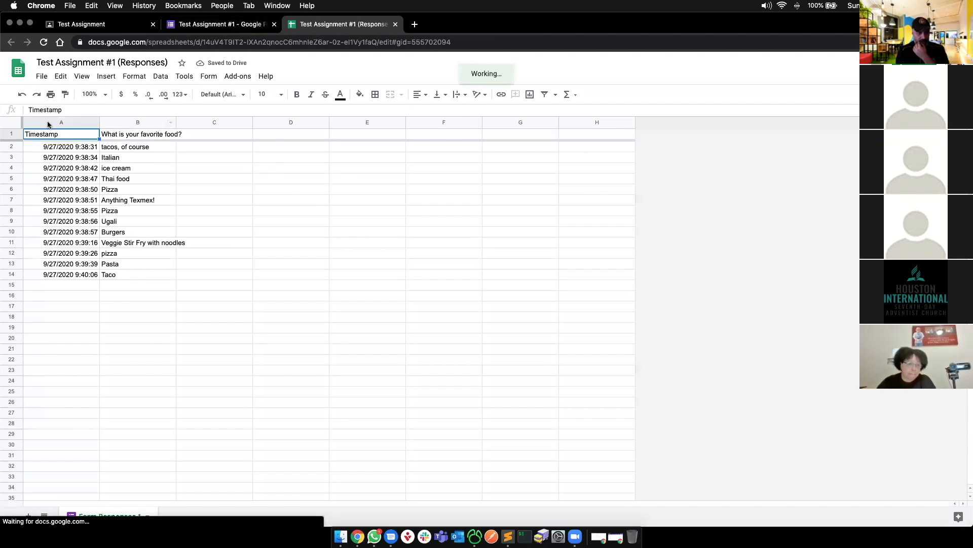
click(11, 122)
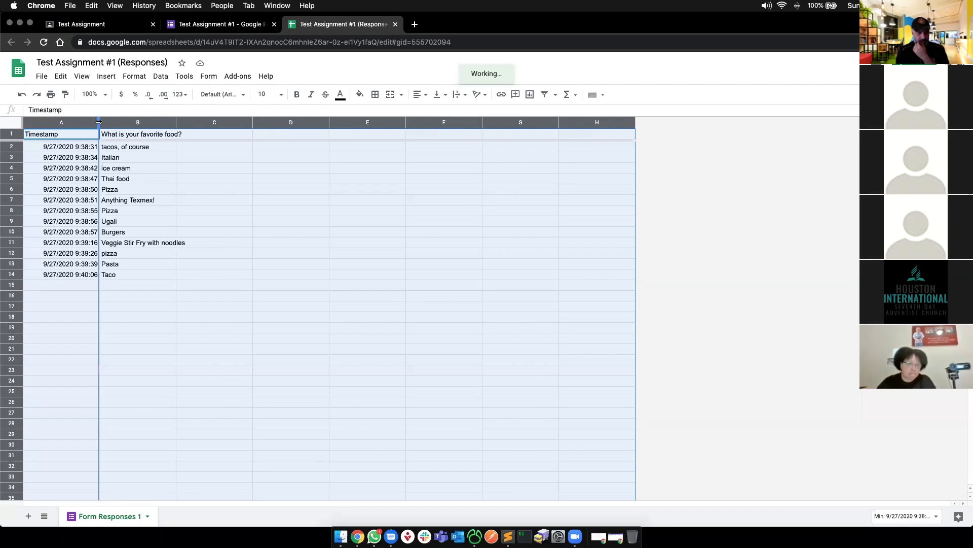
double_click(98, 122)
click(223, 24)
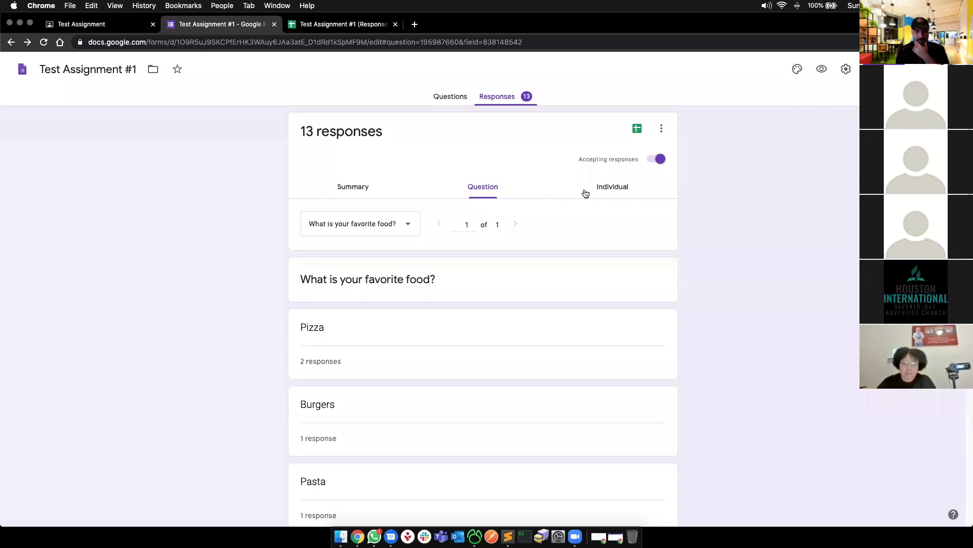
click(613, 191)
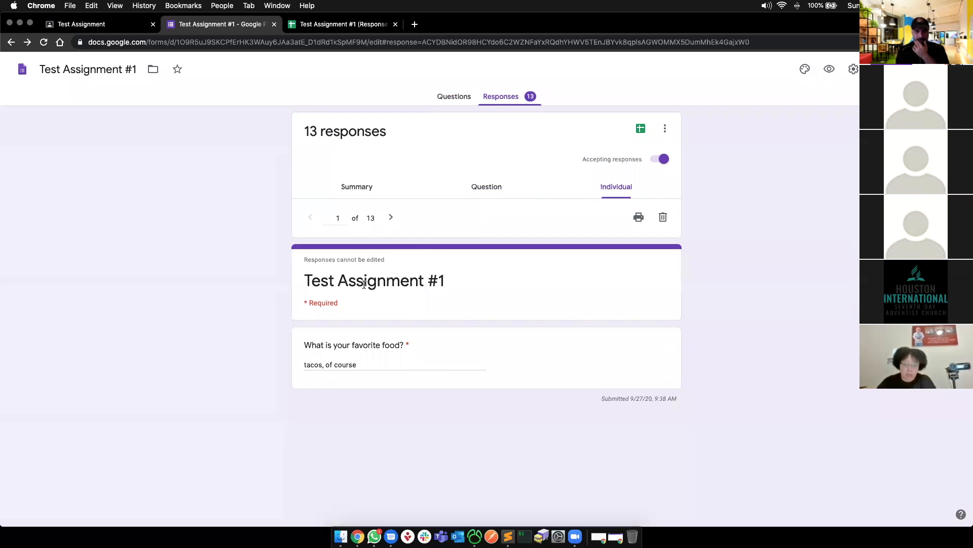
- Step through the next three individual responses
click(389, 218)
click(389, 219)
click(389, 218)
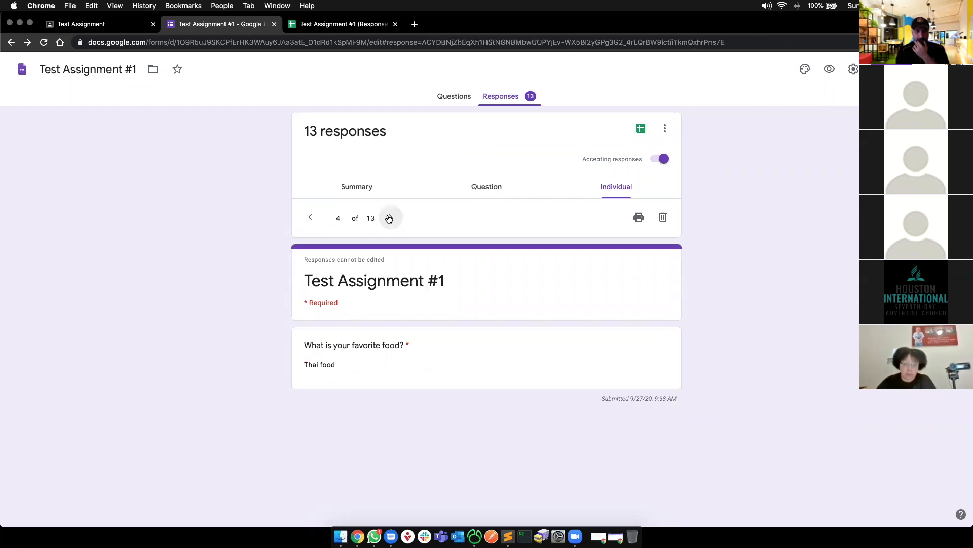
- Reload the Classroom submissions and reopen the form in the editor on its Questions view
click(81, 24)
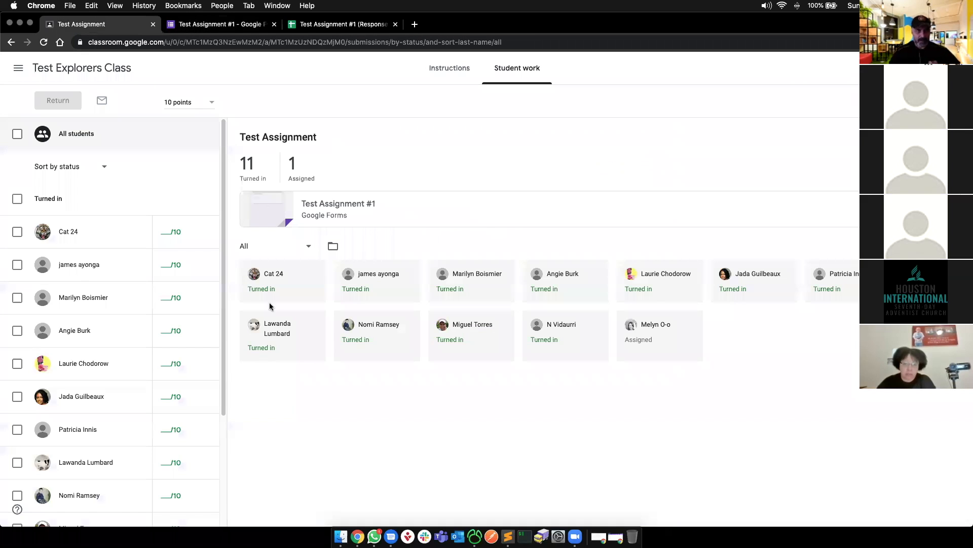
key(super+r)
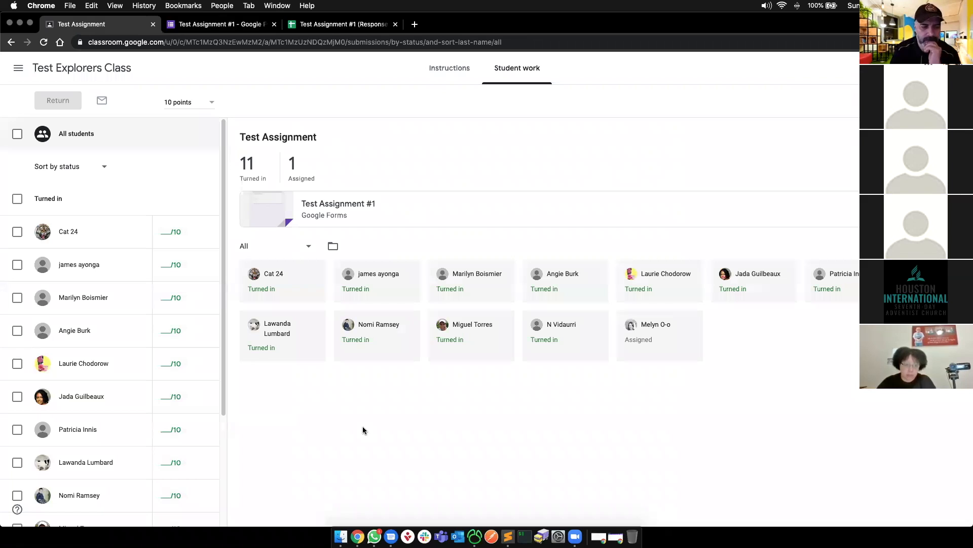
click(273, 210)
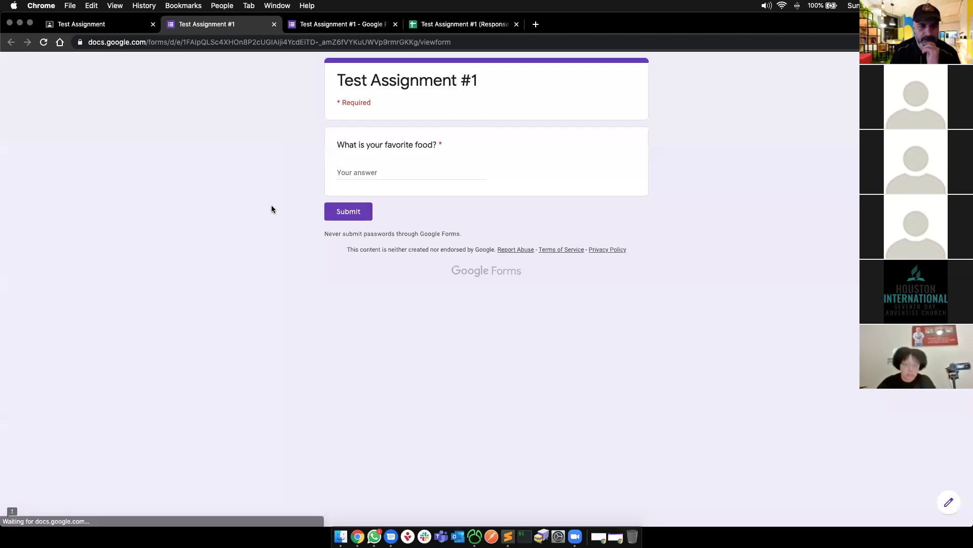
click(949, 503)
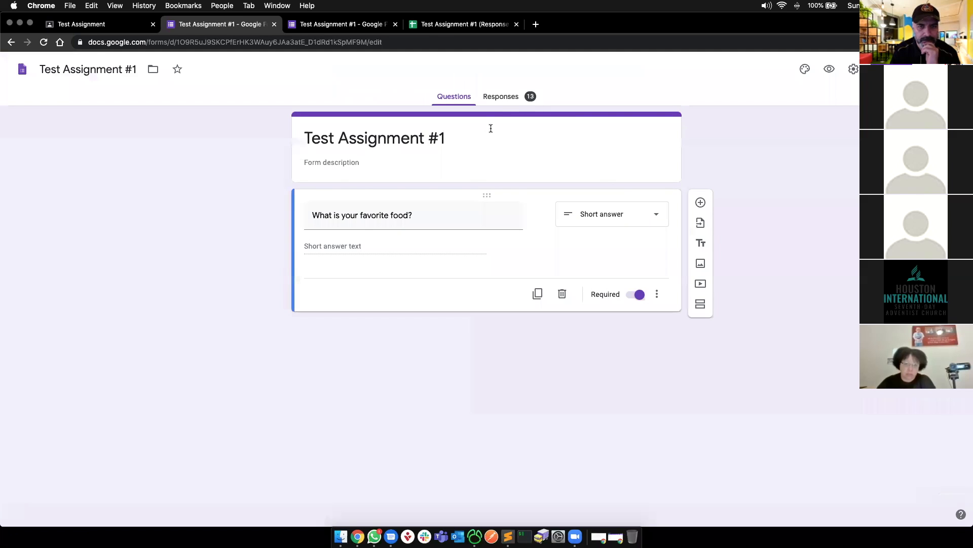
click(501, 97)
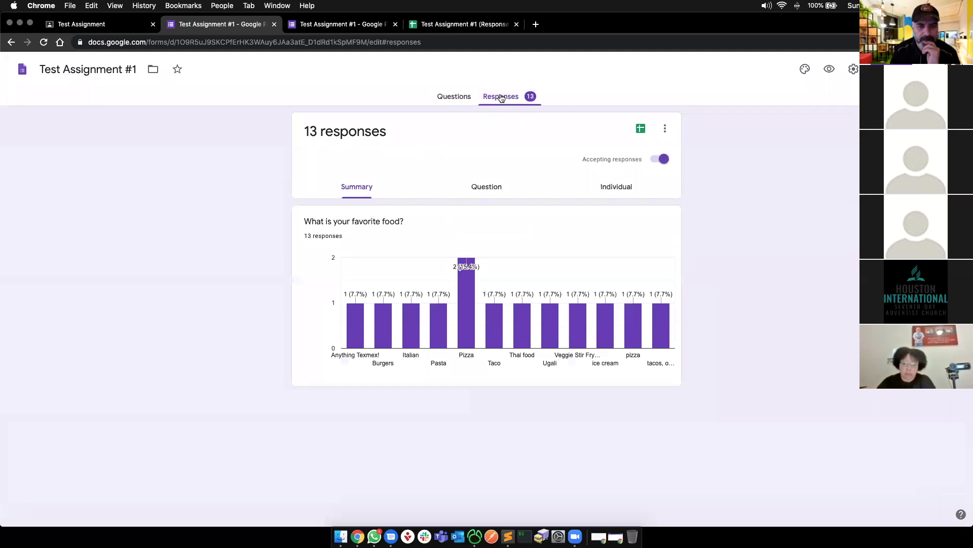
click(611, 185)
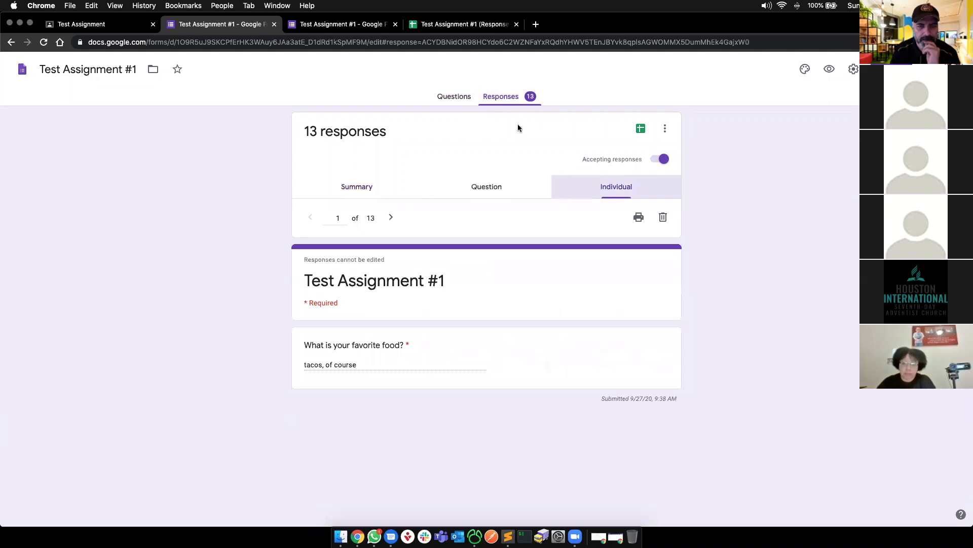
click(438, 101)
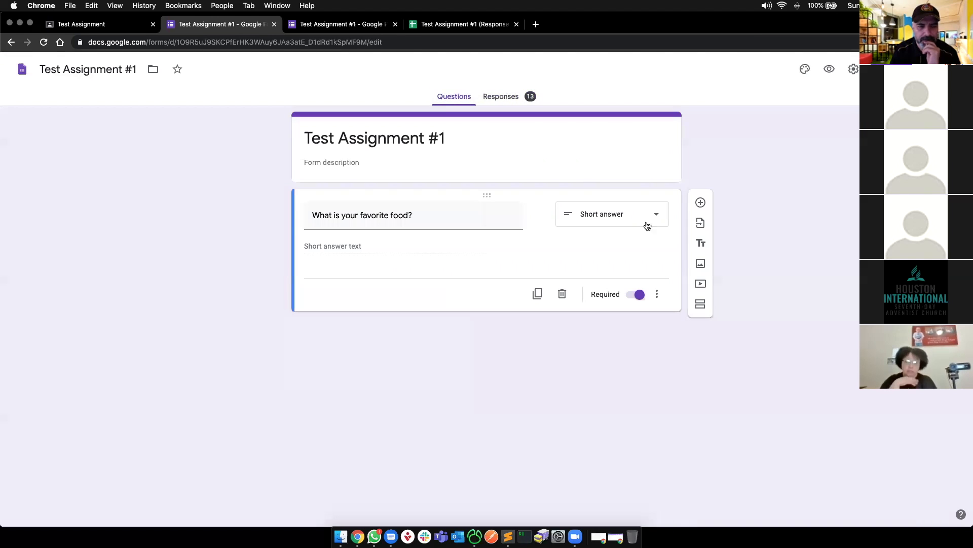
- Add a blank multiple-choice question below the favorite-food item and open the form Settings
click(700, 202)
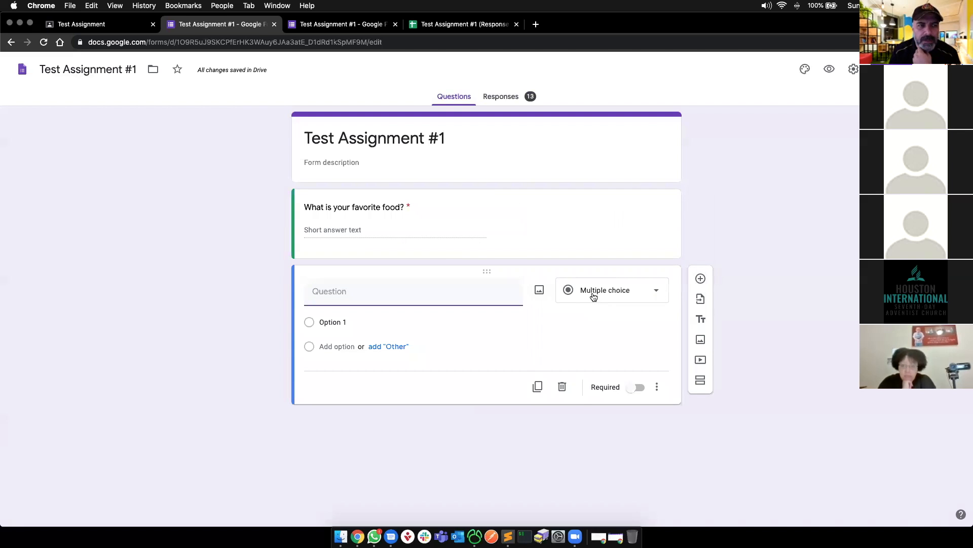
click(852, 71)
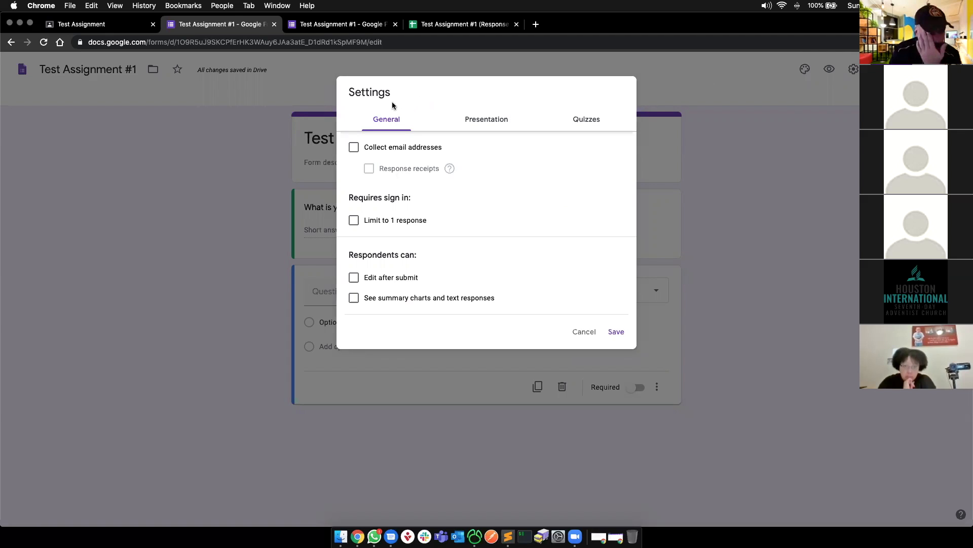
- Turn on email collection, Always-send response receipts and a 1-response limit, then save
click(353, 148)
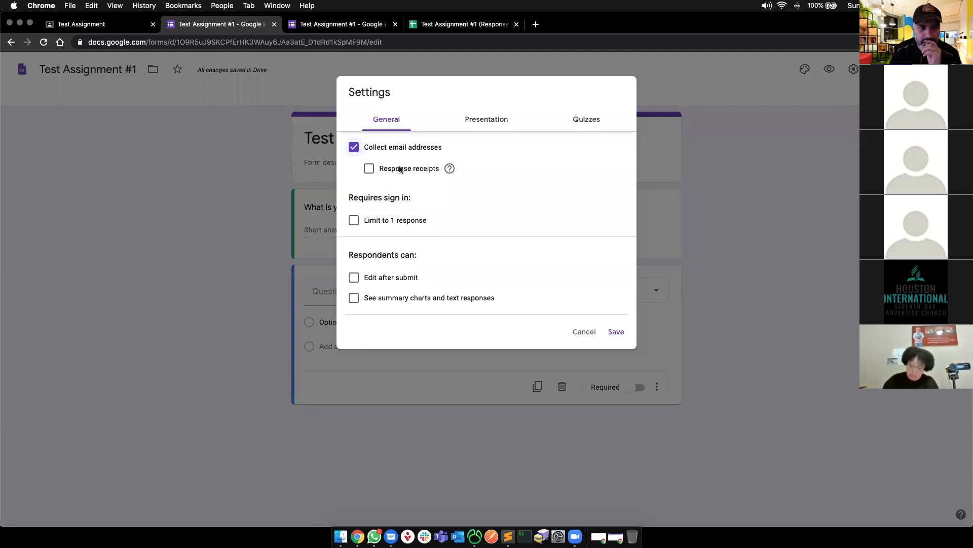
click(368, 169)
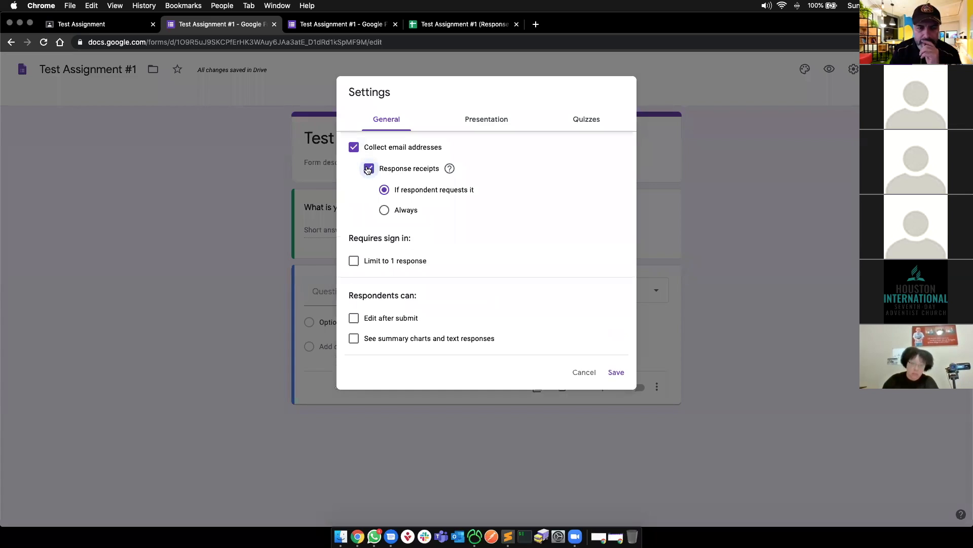
click(384, 209)
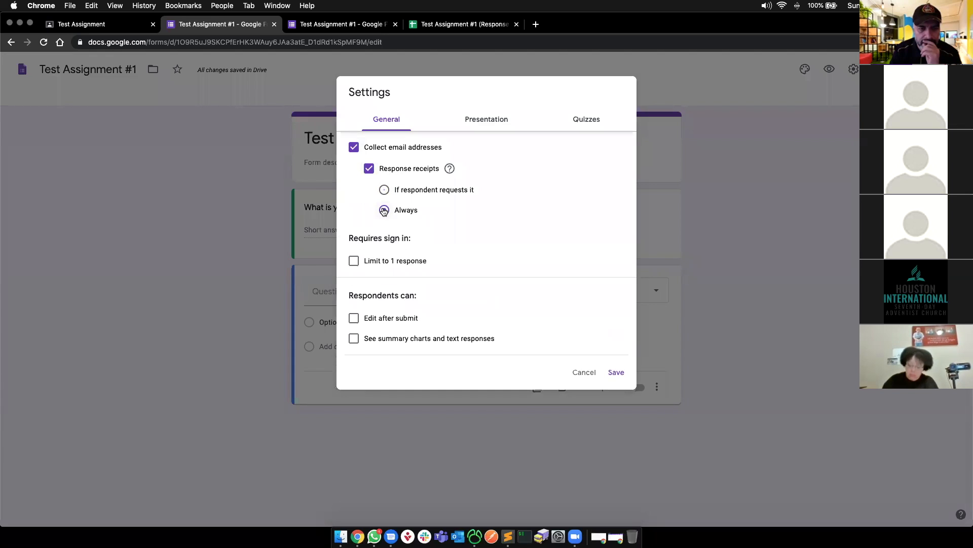
click(354, 261)
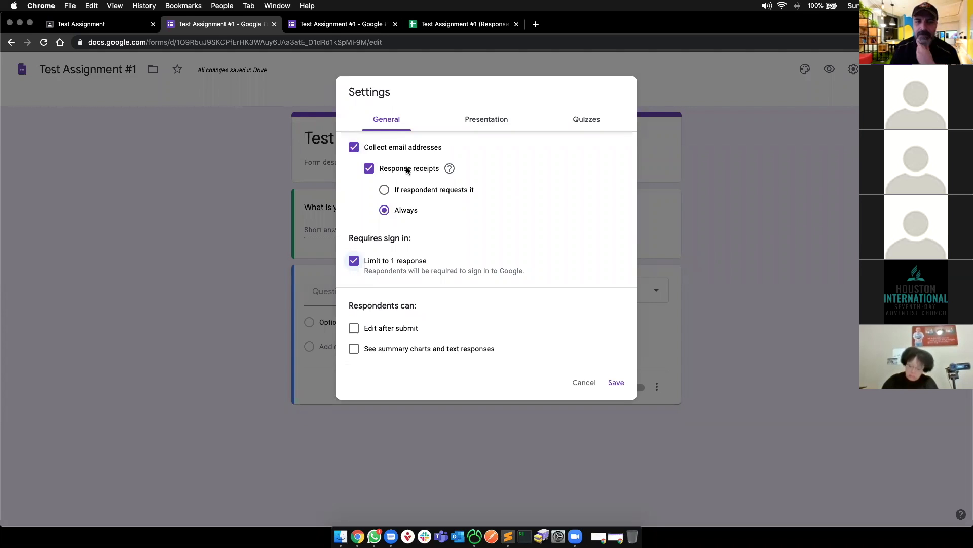
click(616, 384)
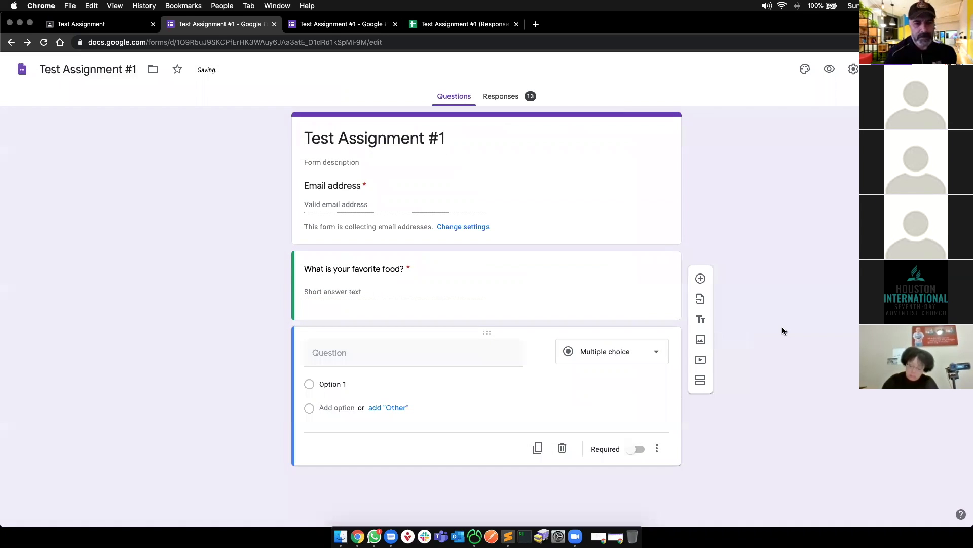
click(342, 176)
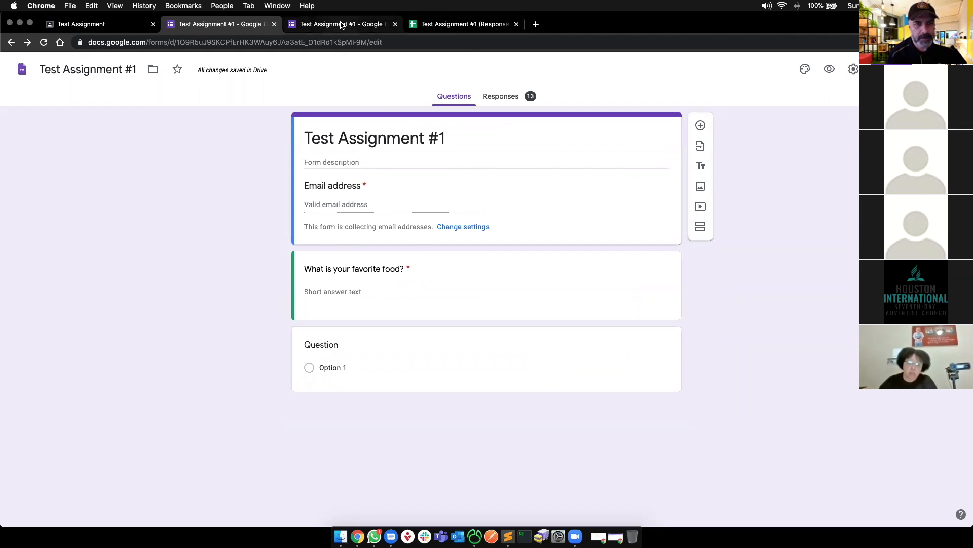
- Close the duplicate responses tab, check column A's timestamps, then close the sheet and return to Classroom
click(342, 25)
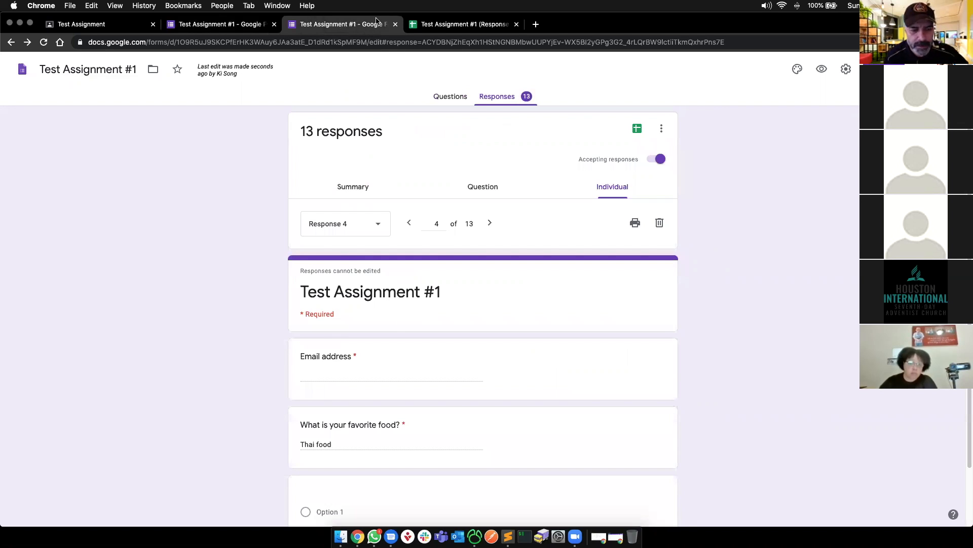
key(super+w)
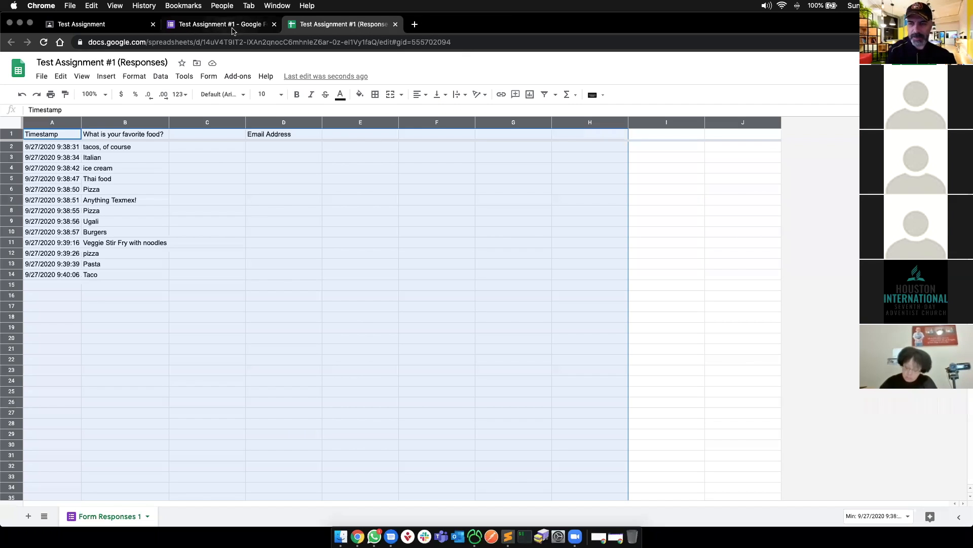
click(106, 168)
drag(45, 152, 36, 277)
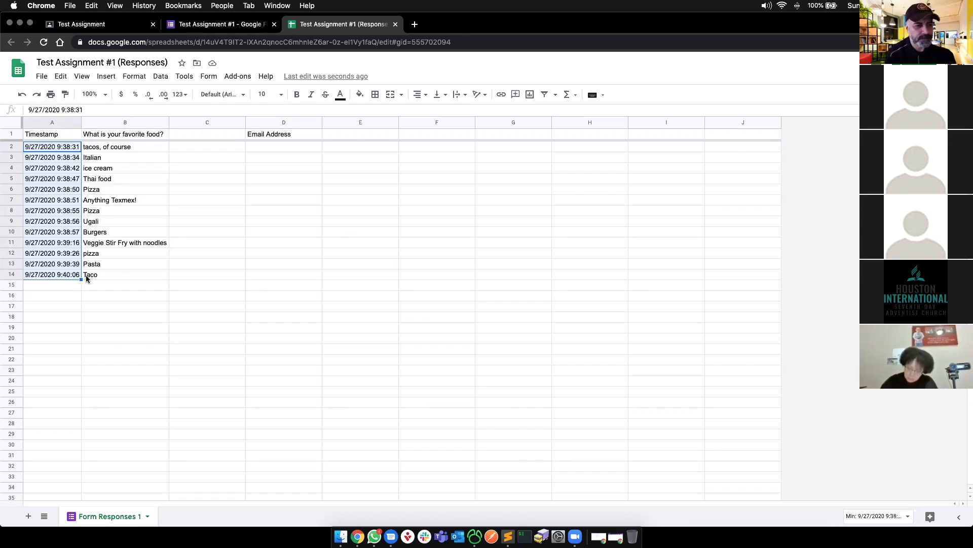
key(super+w)
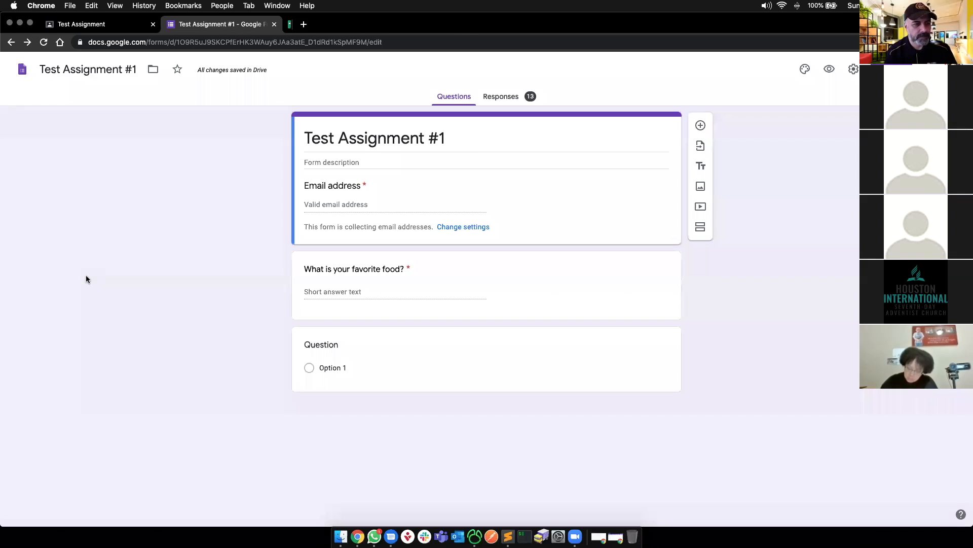
click(81, 24)
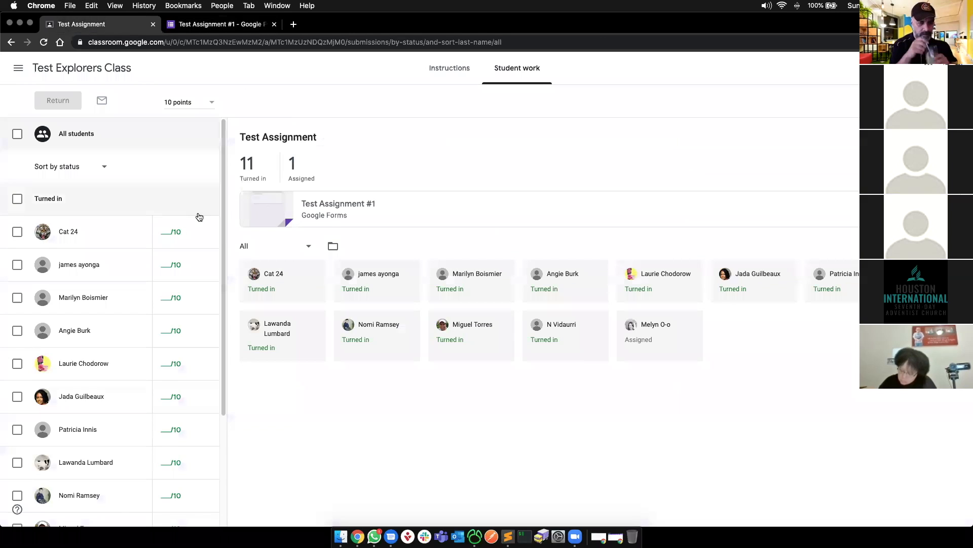
- Give all 11 turned-in submissions a draft grade of 10, then return to the Test Explorers Class stream
click(165, 230)
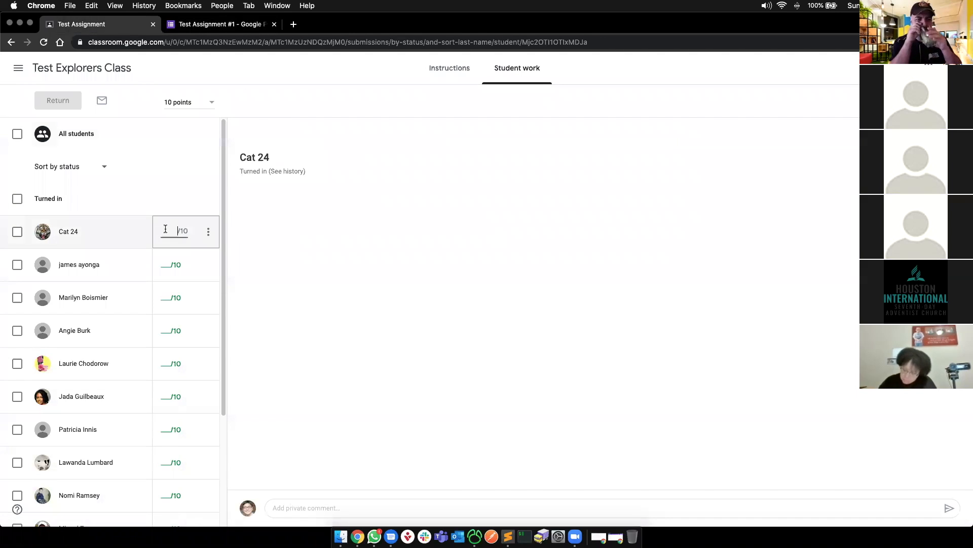
text(10)
click(162, 267)
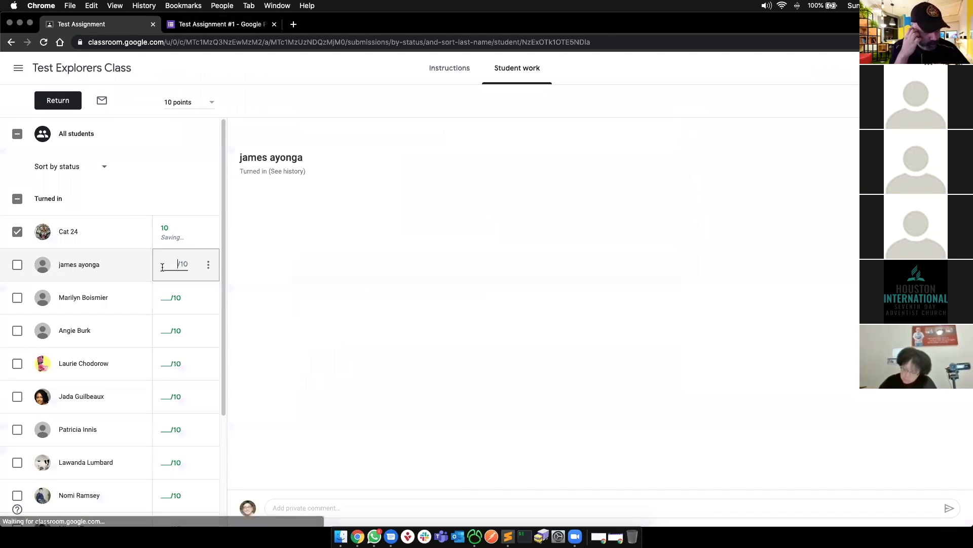
text(10)
click(160, 291)
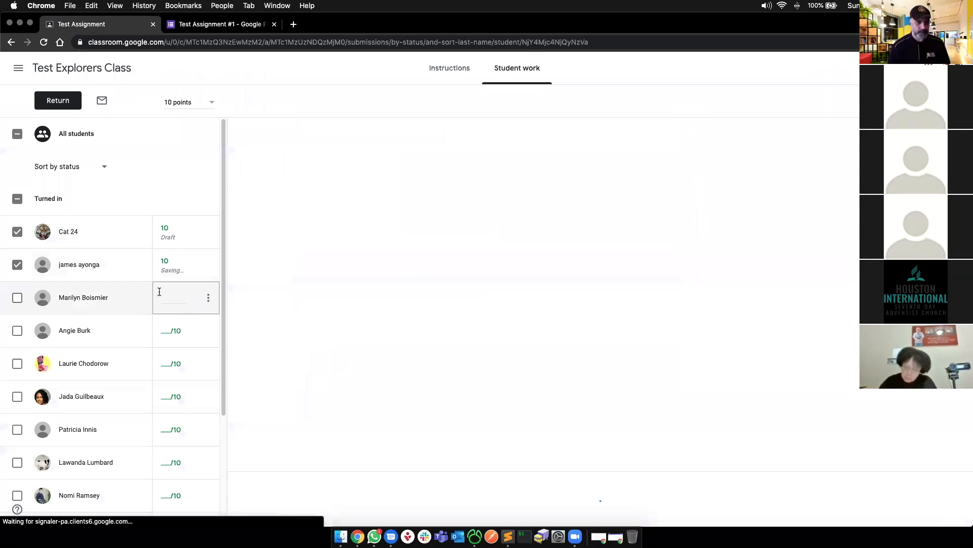
text(10)
click(163, 330)
text(10)
click(164, 364)
text(10)
click(160, 396)
text(10)
scroll(161, 406, down, 3)
click(160, 282)
text(10)
click(164, 315)
text(10)
click(162, 346)
text(10)
click(162, 379)
text(10)
click(163, 412)
text(10)
click(279, 389)
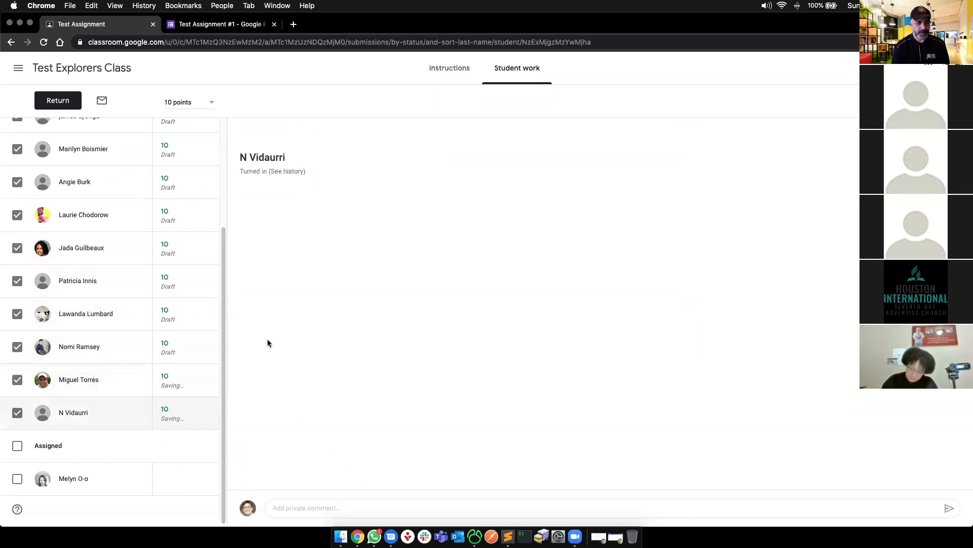
scroll(150, 311, up, 3)
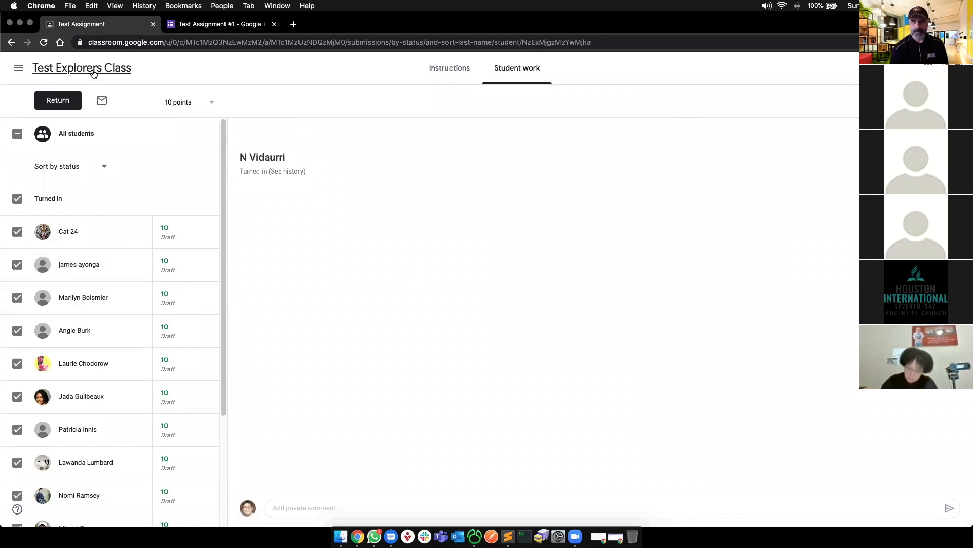
click(34, 67)
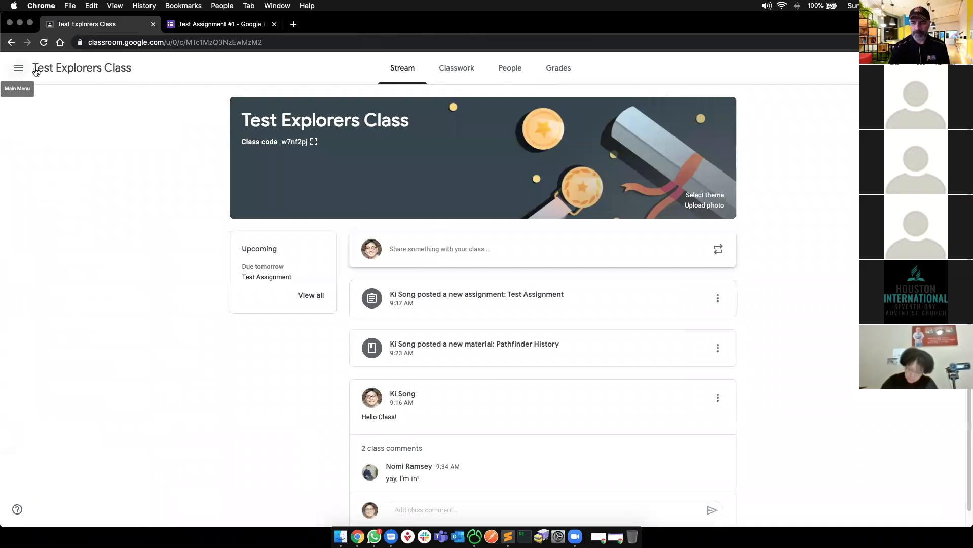
- Review the class gradebook in the Grades tab
click(542, 68)
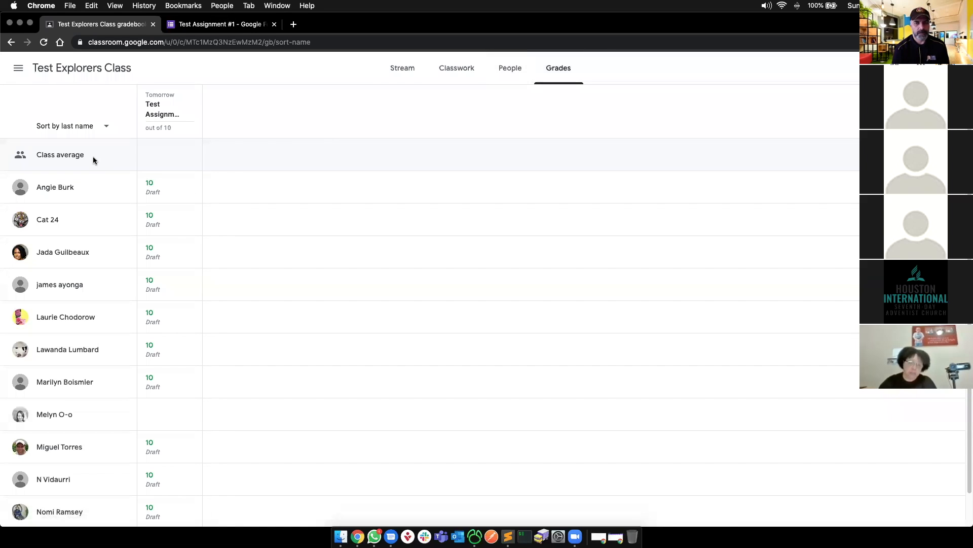
scroll(137, 249, down, 1)
scroll(152, 224, up, 1)
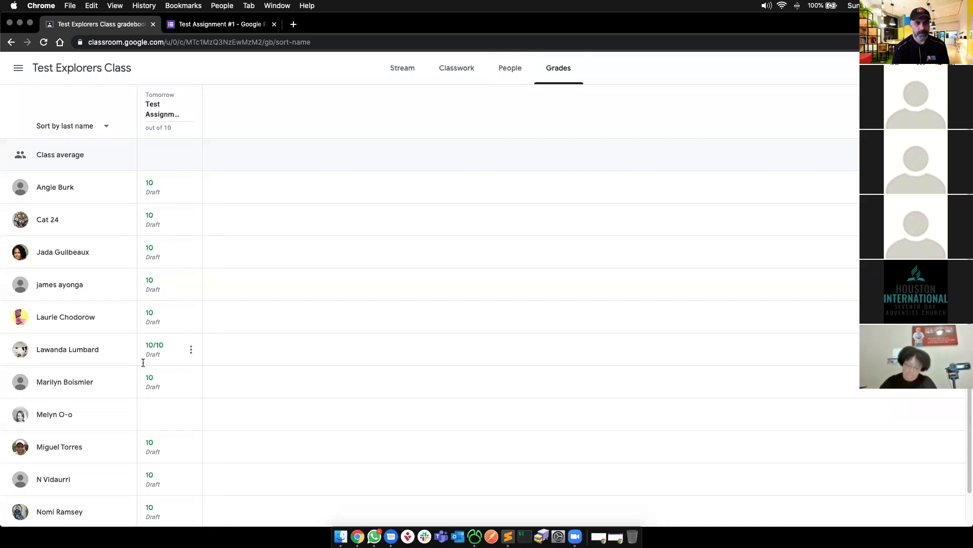
scroll(148, 357, down, 1)
scroll(148, 357, up, 1)
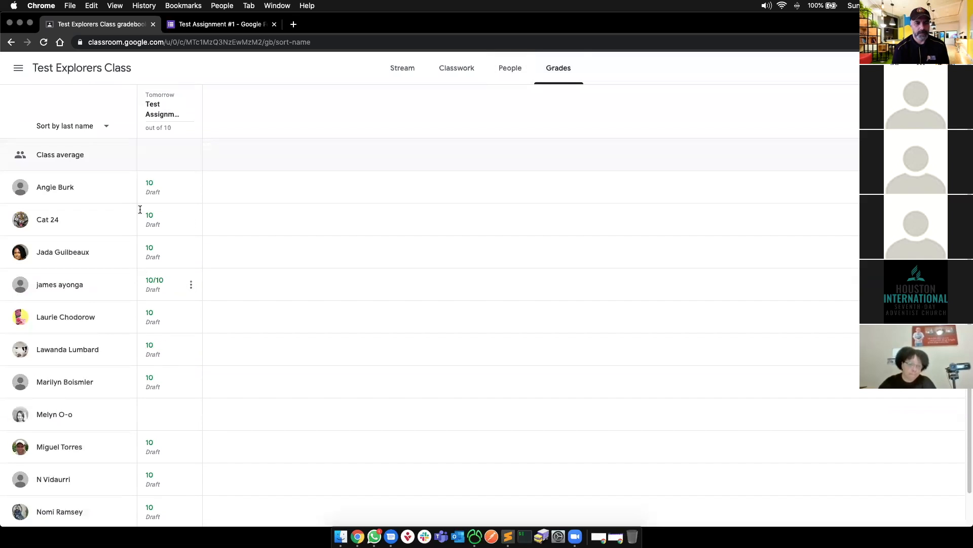
- From Classwork, expand Test Assignment, open its student work, and reload it
click(447, 71)
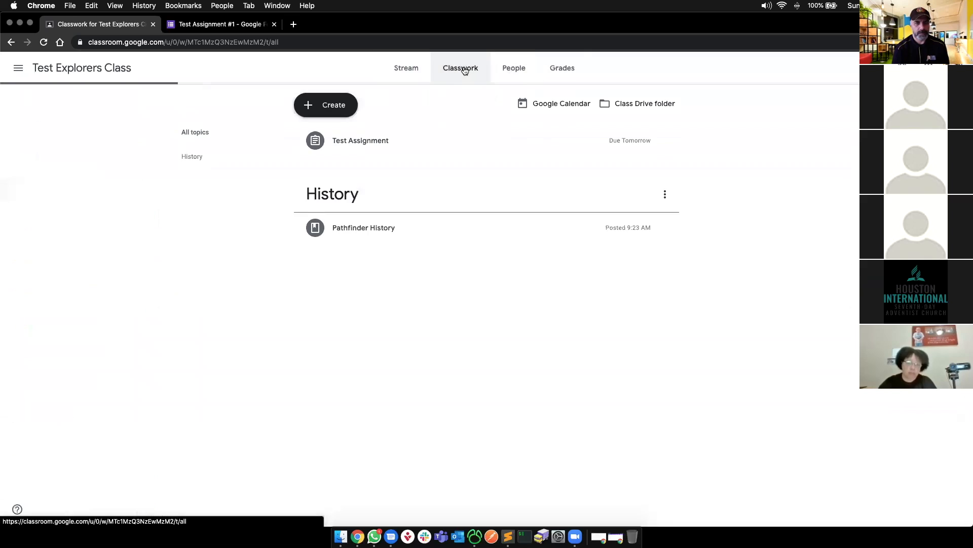
click(340, 141)
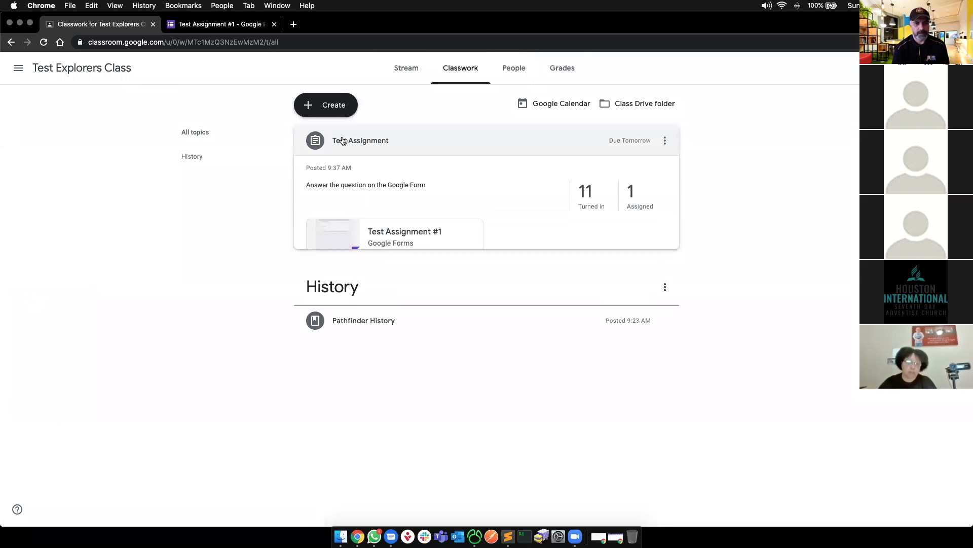
click(342, 278)
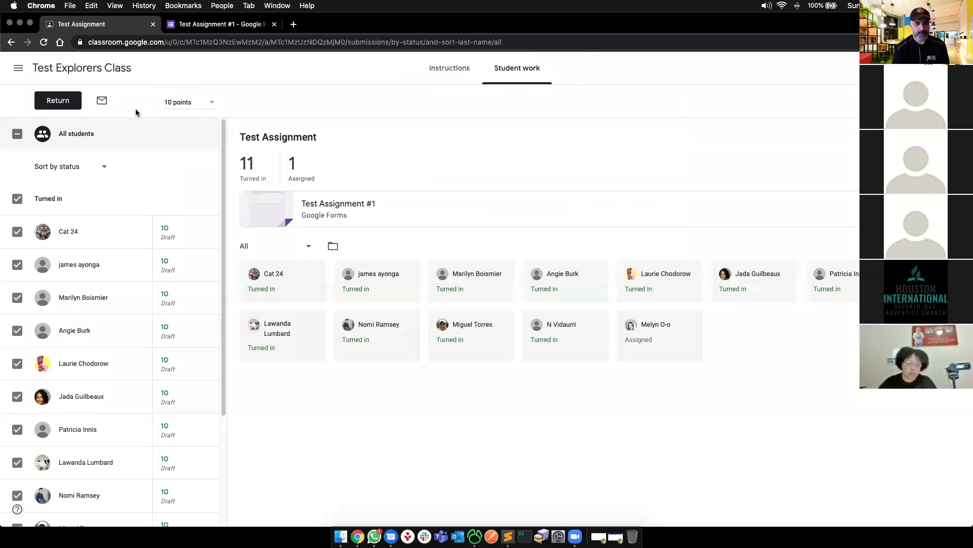
click(953, 101)
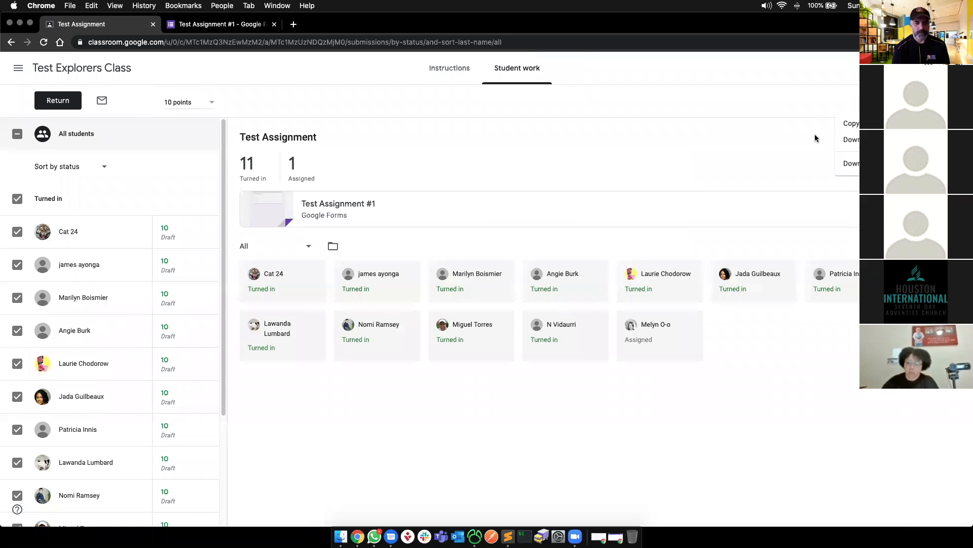
click(816, 138)
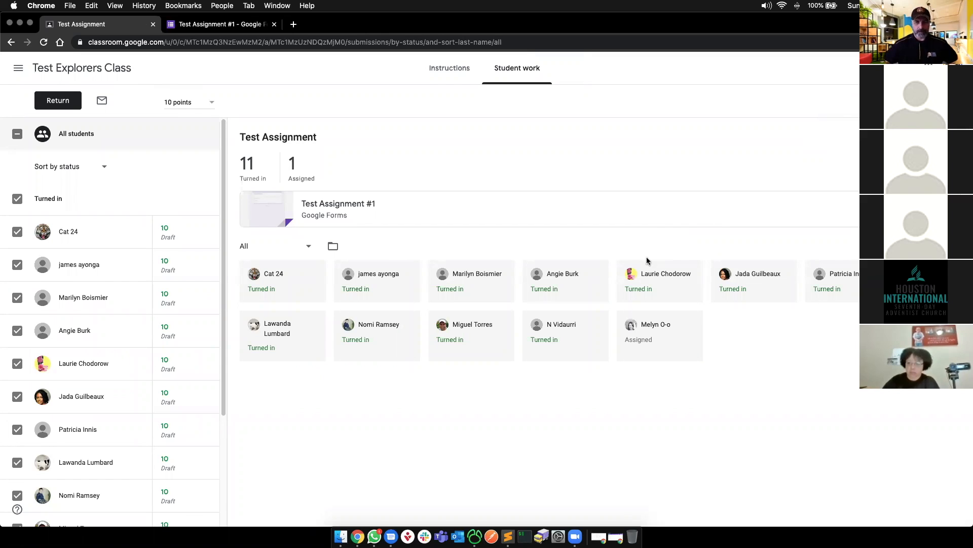
key(super+r)
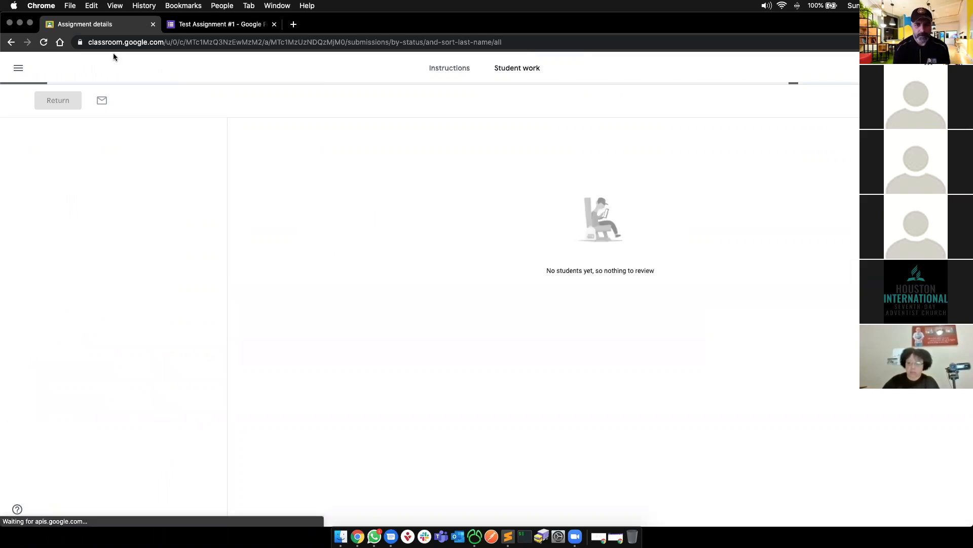
click(19, 69)
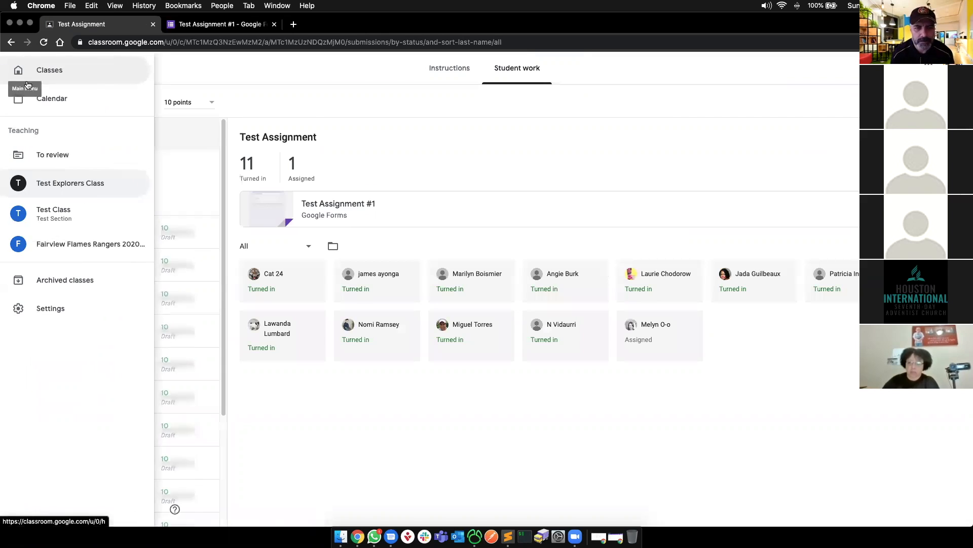
- From To review, open Test Assignment's student work and scroll through the submissions
click(36, 146)
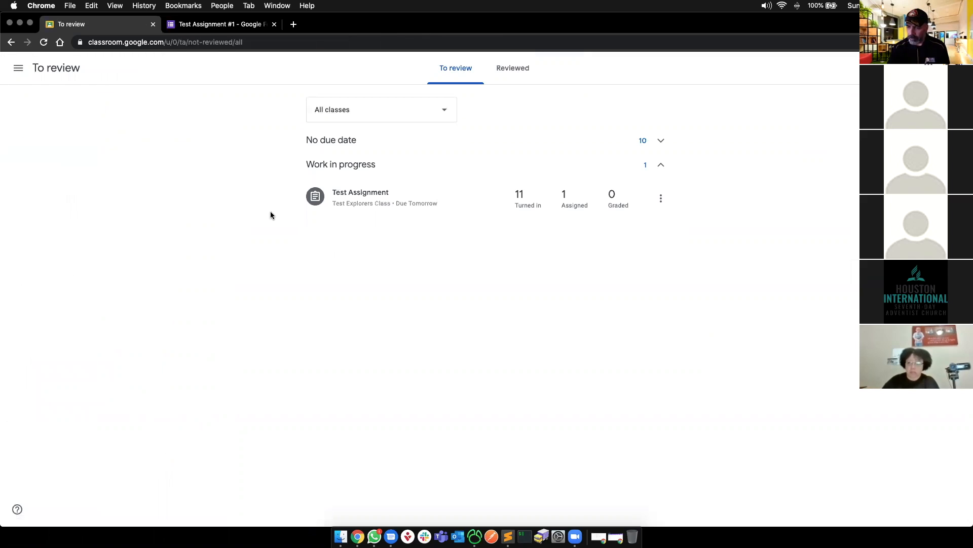
click(662, 198)
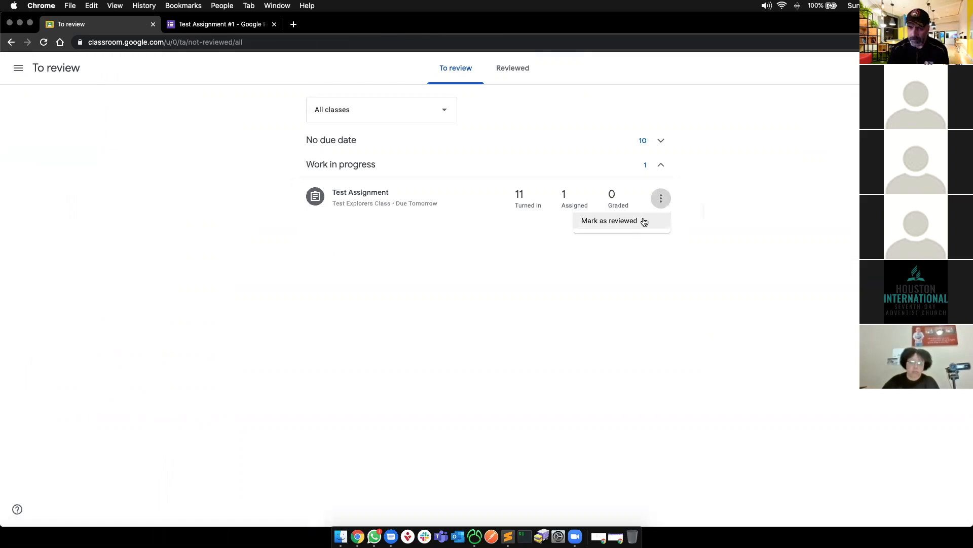
click(598, 269)
click(387, 202)
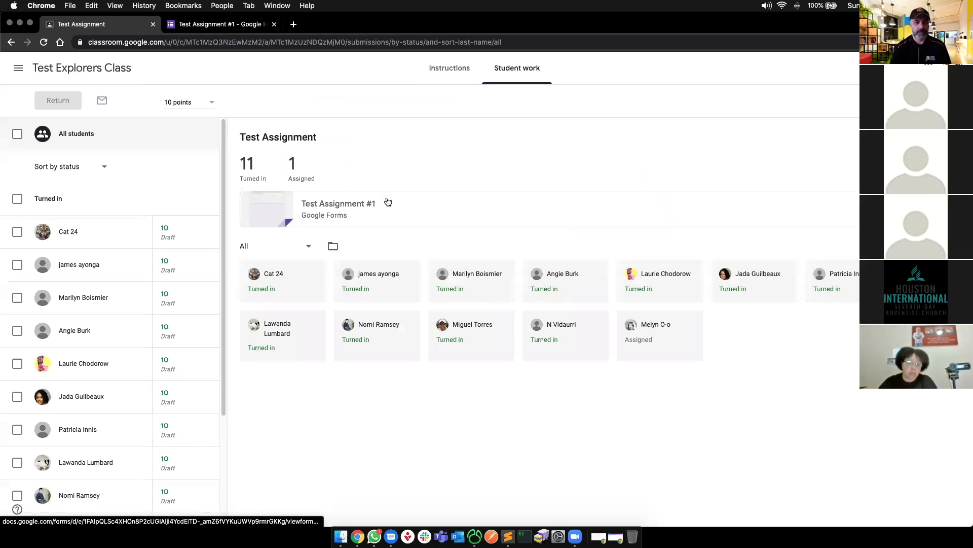
scroll(166, 237, down, 1)
scroll(166, 238, down, 2)
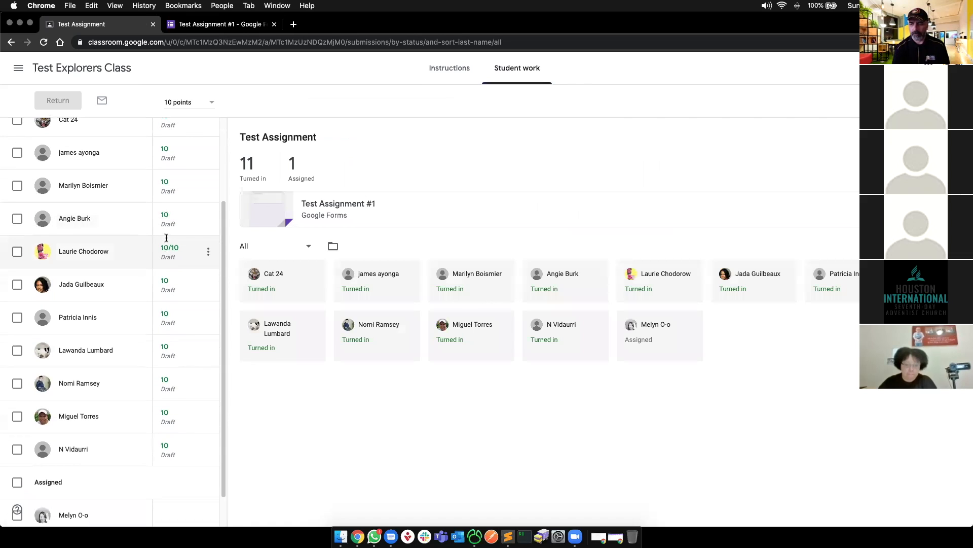
scroll(167, 237, up, 4)
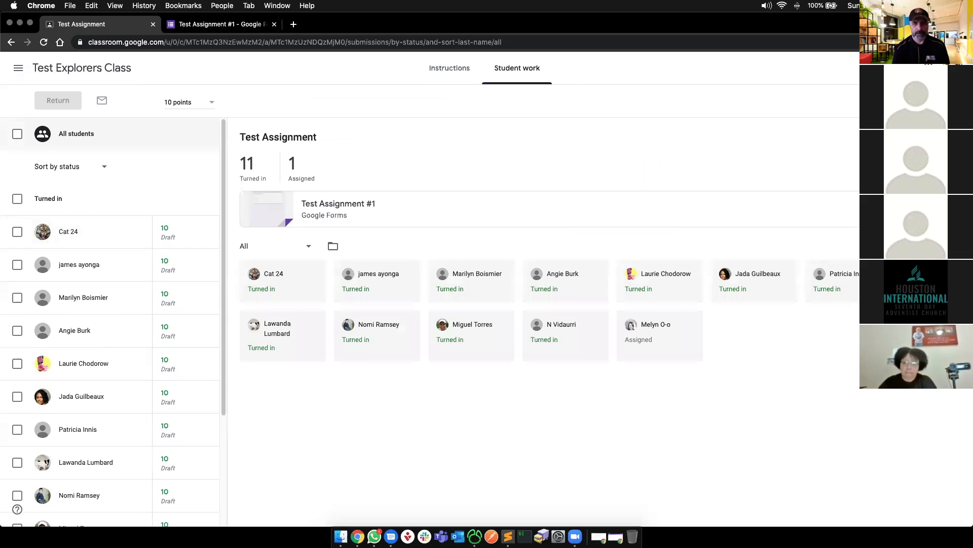
- Mark Test Assignment as reviewed, then reopen its student work from the Reviewed tab
click(16, 68)
click(40, 153)
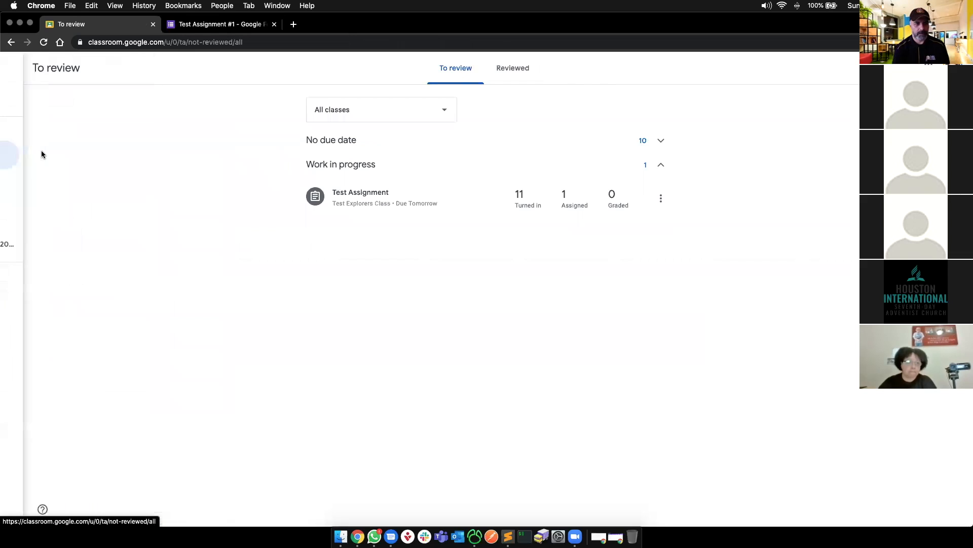
click(662, 198)
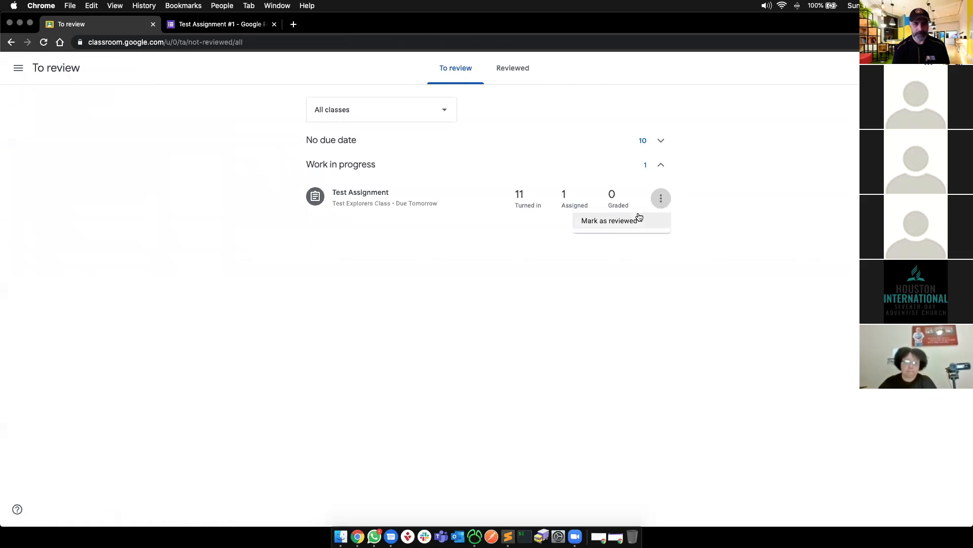
click(628, 221)
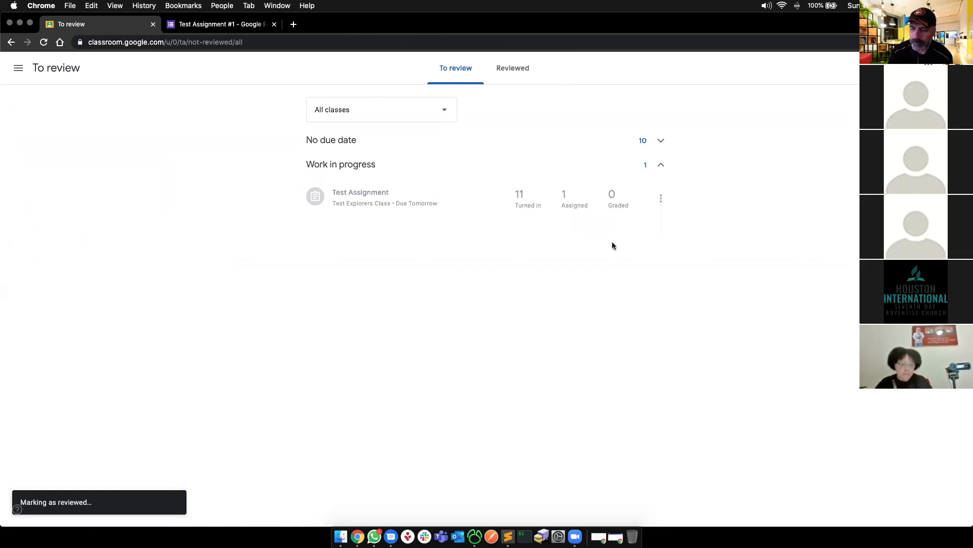
click(517, 71)
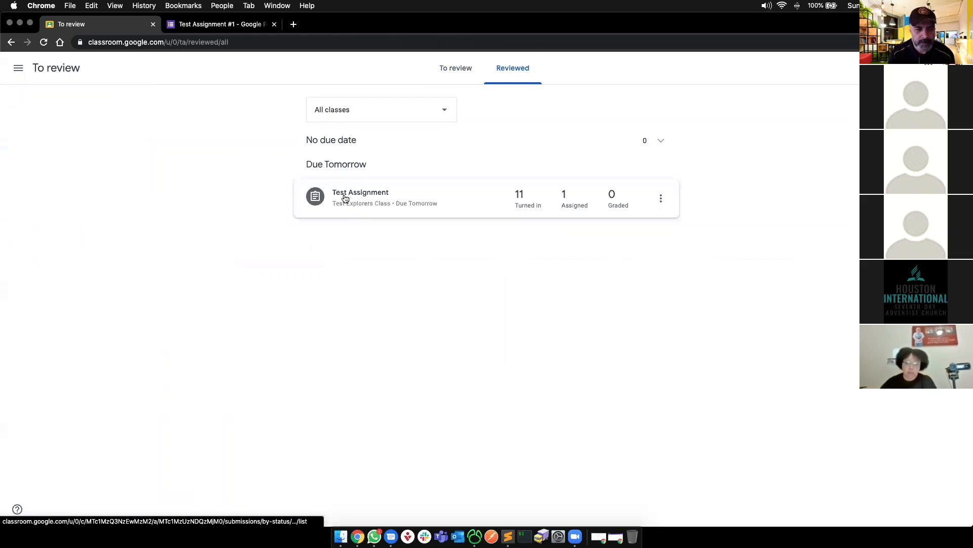
click(372, 192)
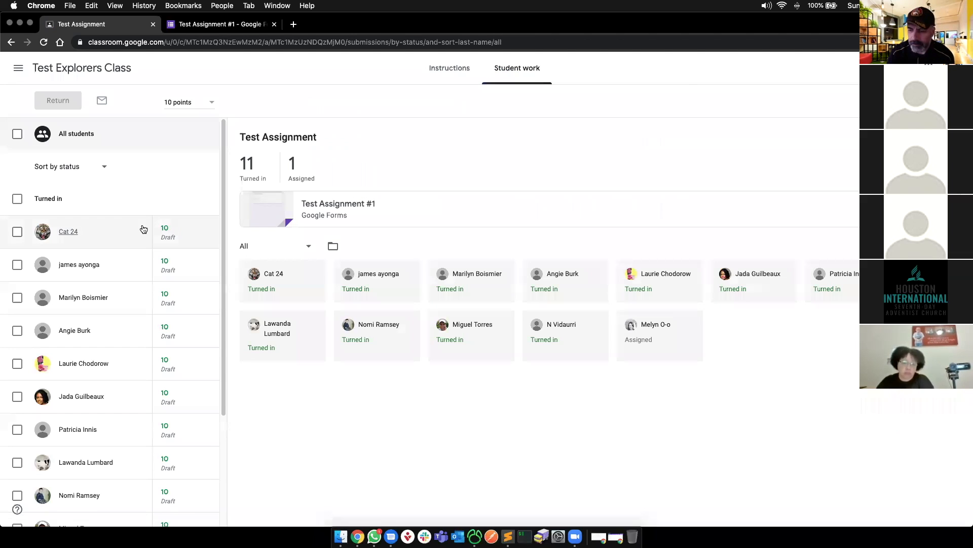
- Inspect the first student's grade options and submission, and trial-select all turned-in students
click(208, 231)
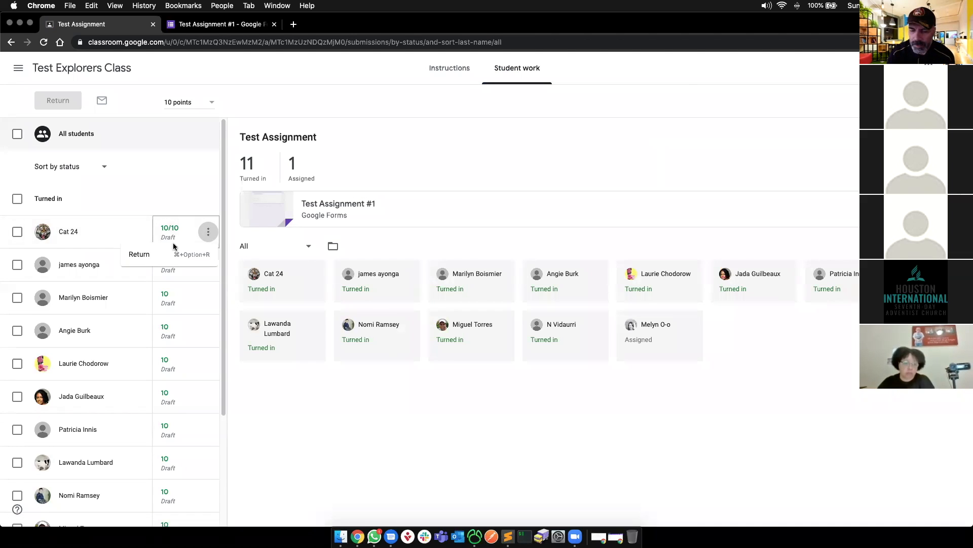
click(419, 256)
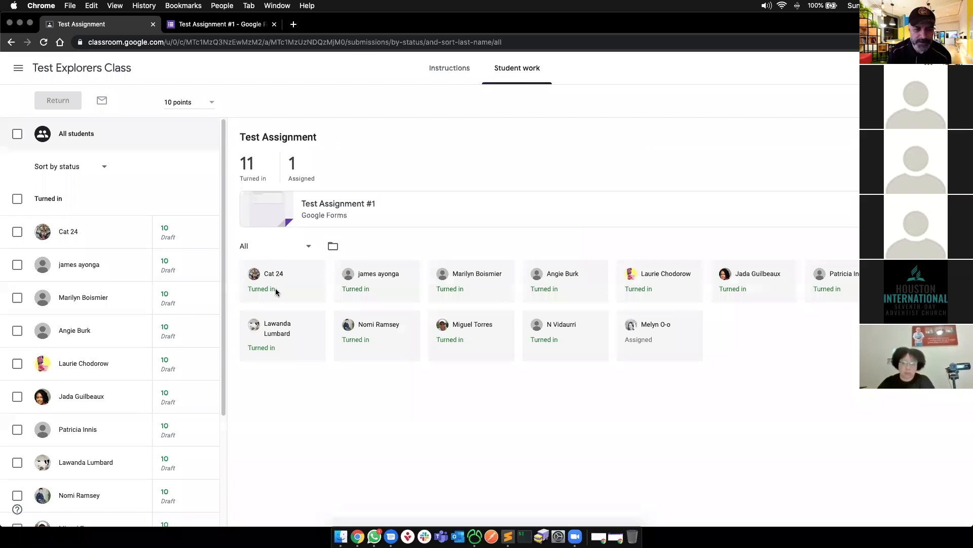
click(167, 238)
scroll(150, 257, down, 3)
scroll(150, 256, up, 3)
click(17, 198)
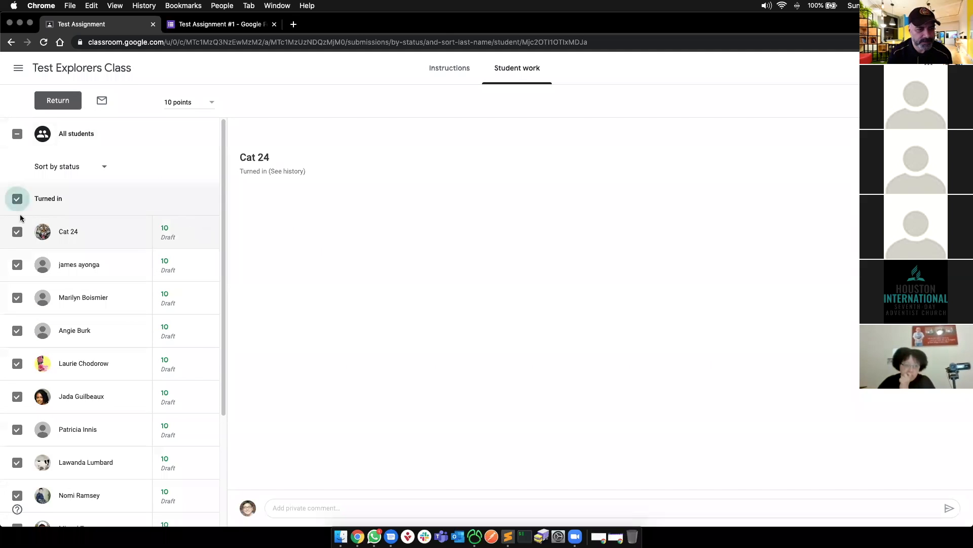
scroll(61, 247, down, 3)
scroll(61, 246, up, 3)
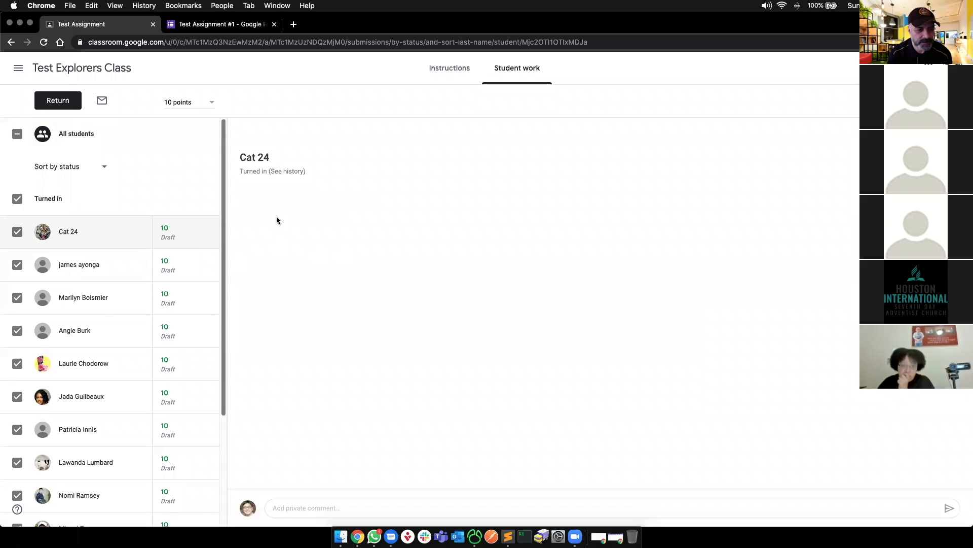
- Return the first student's graded work on its own
click(13, 201)
click(17, 232)
click(207, 231)
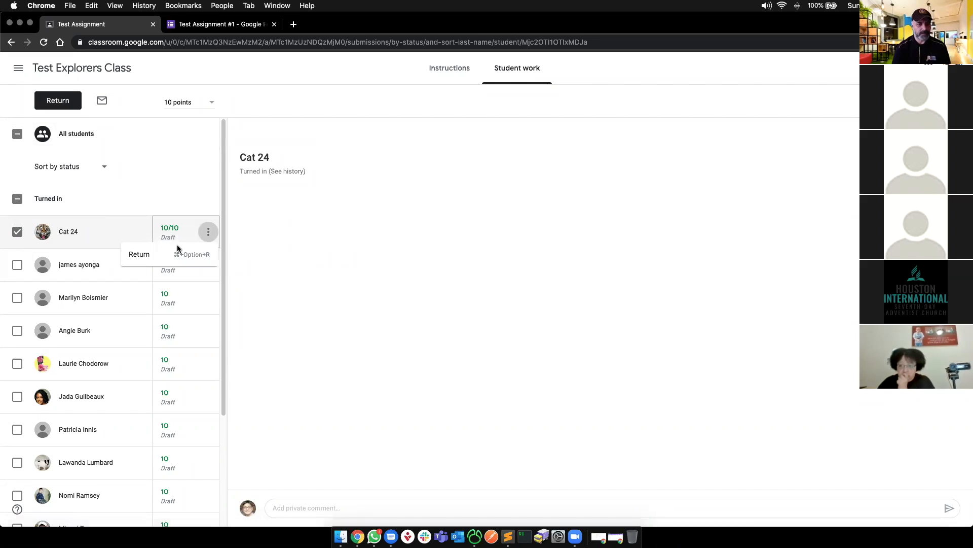
click(164, 254)
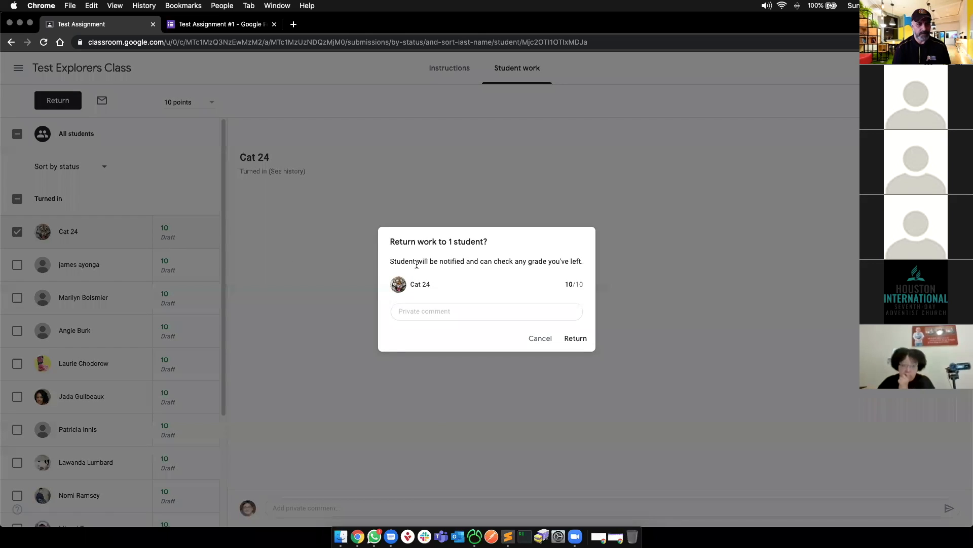
click(572, 339)
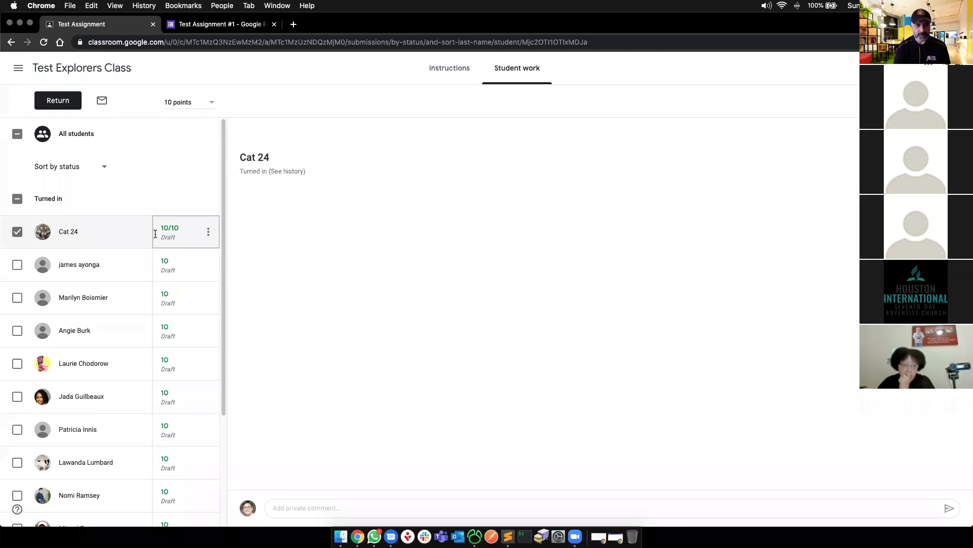
- Select every turned-in submission and return the work to all 11 students
click(20, 198)
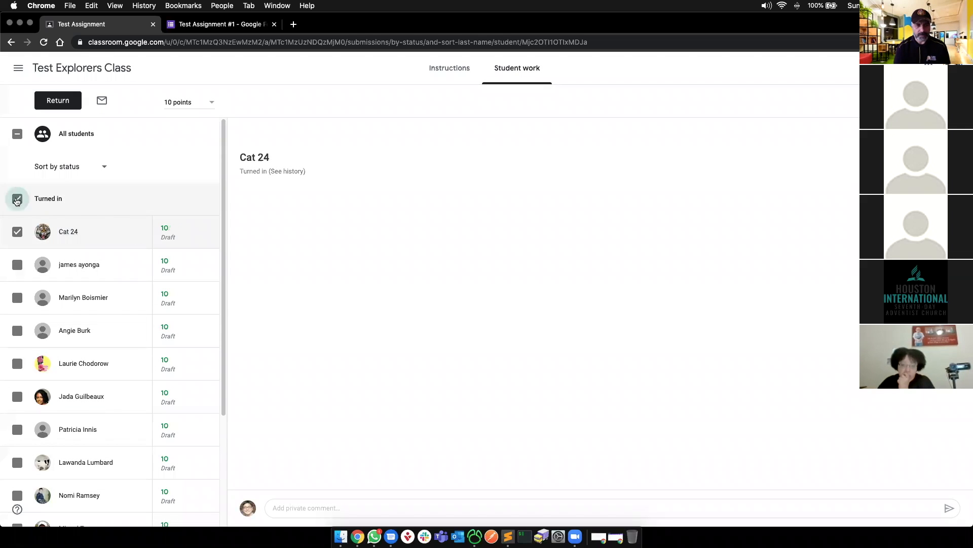
click(49, 100)
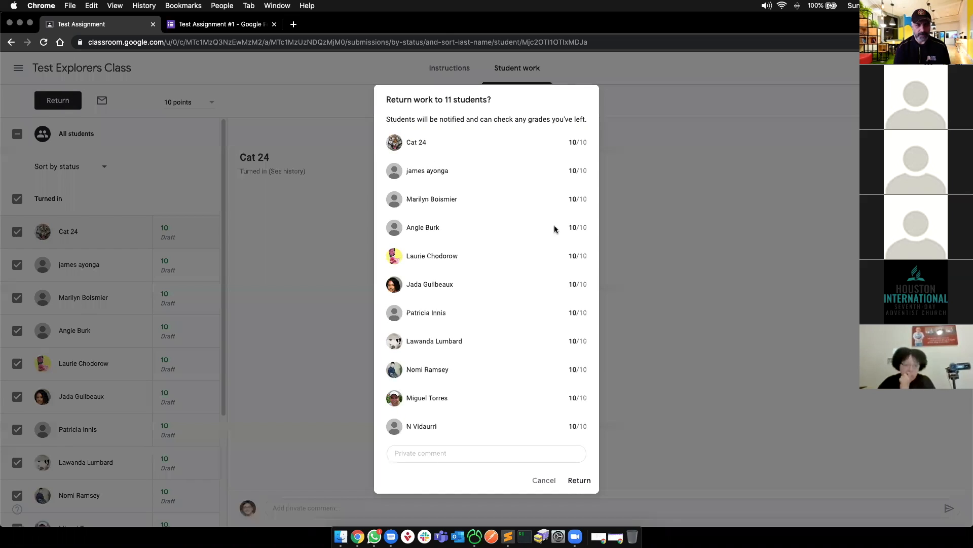
click(580, 481)
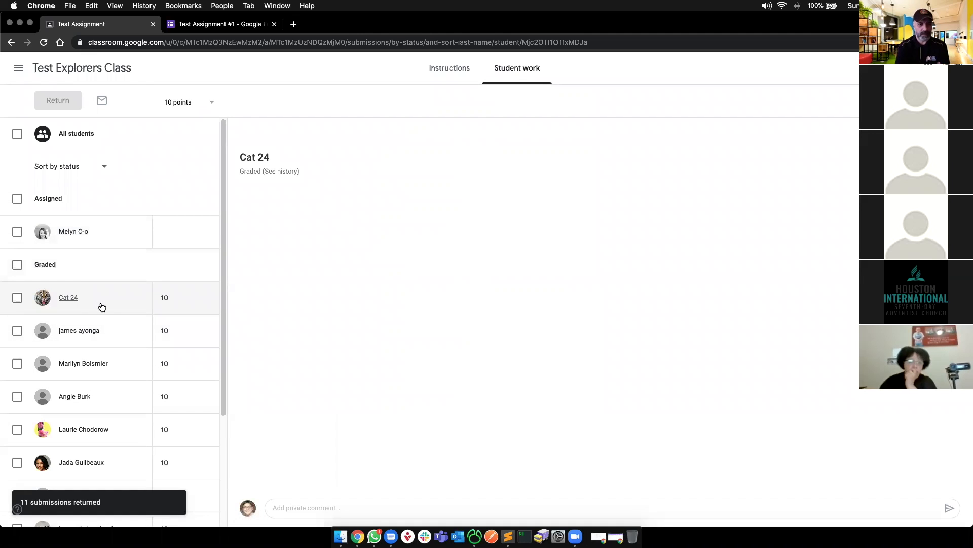
- Visit To review, then open Test Explorers Class grades and check one student's grade options
click(18, 68)
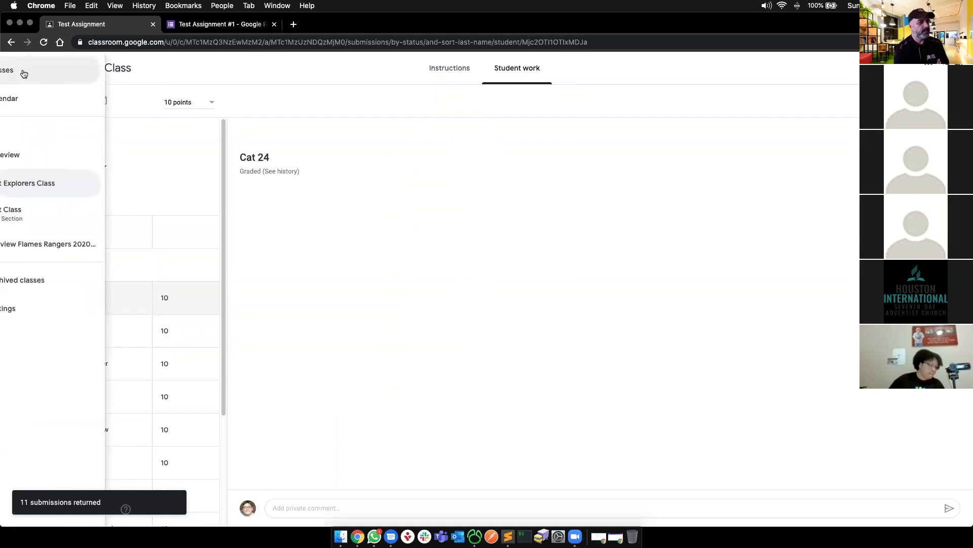
click(52, 152)
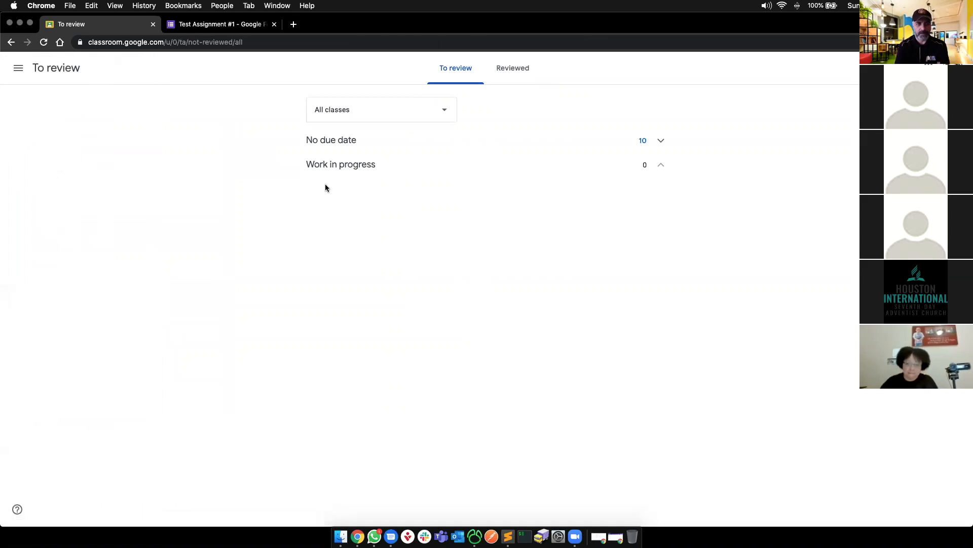
click(18, 68)
click(60, 184)
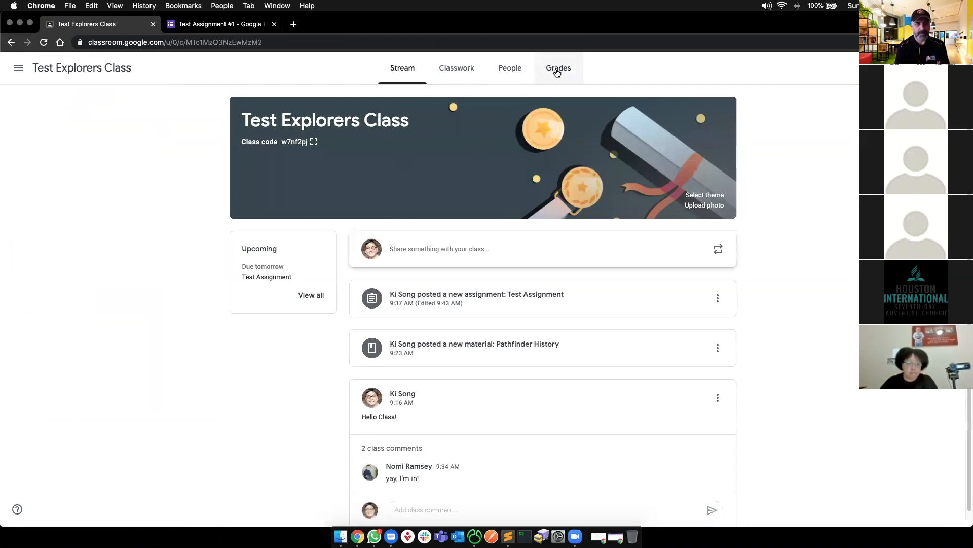
click(557, 70)
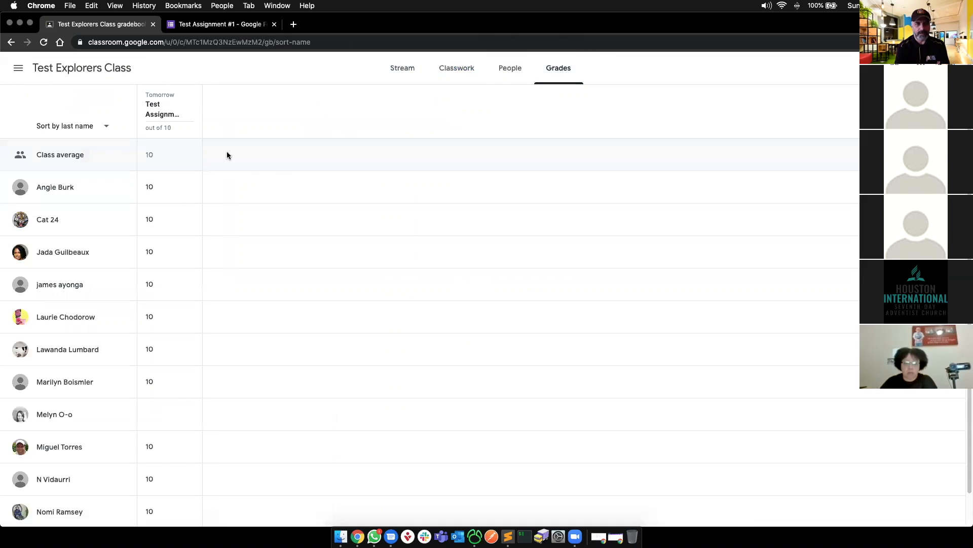
scroll(214, 158, down, 1)
scroll(214, 161, up, 1)
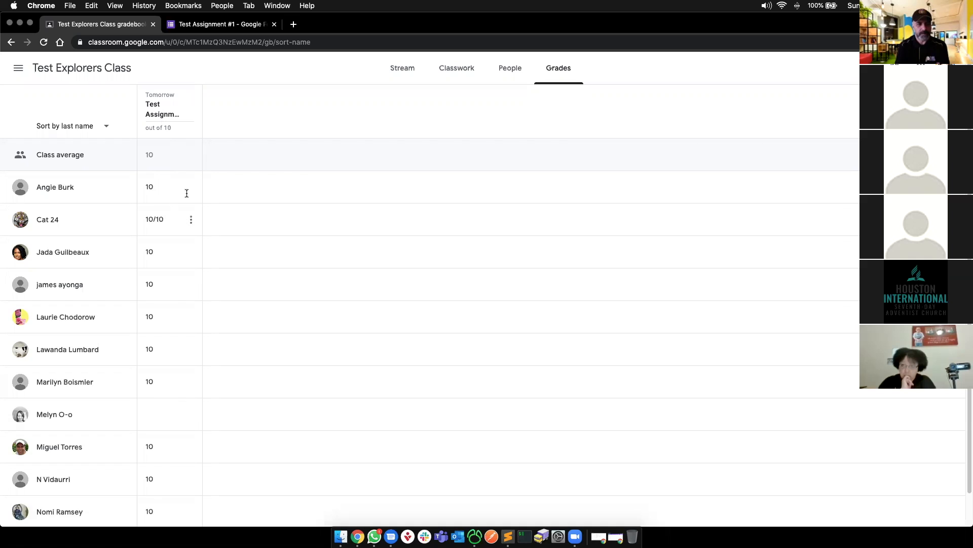
scroll(150, 182, down, 1)
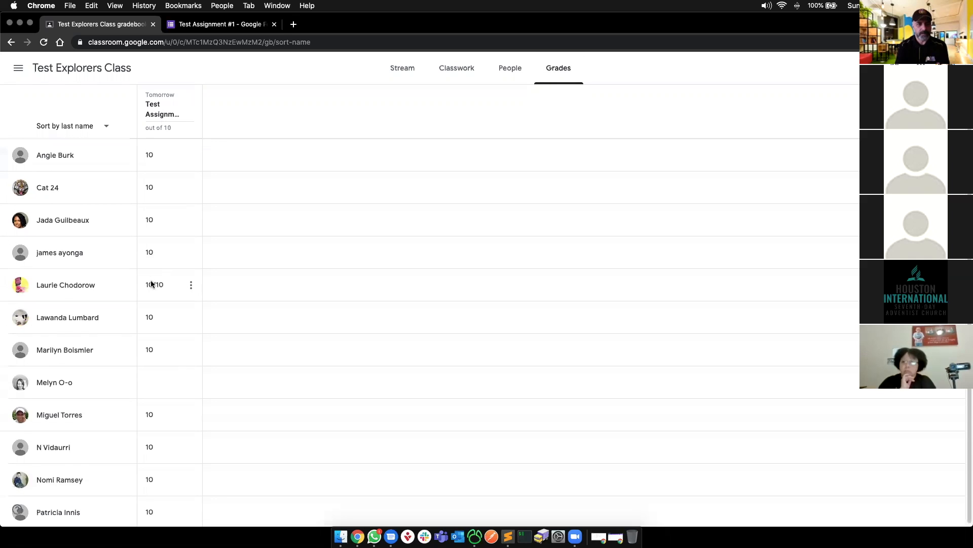
scroll(158, 252, up, 1)
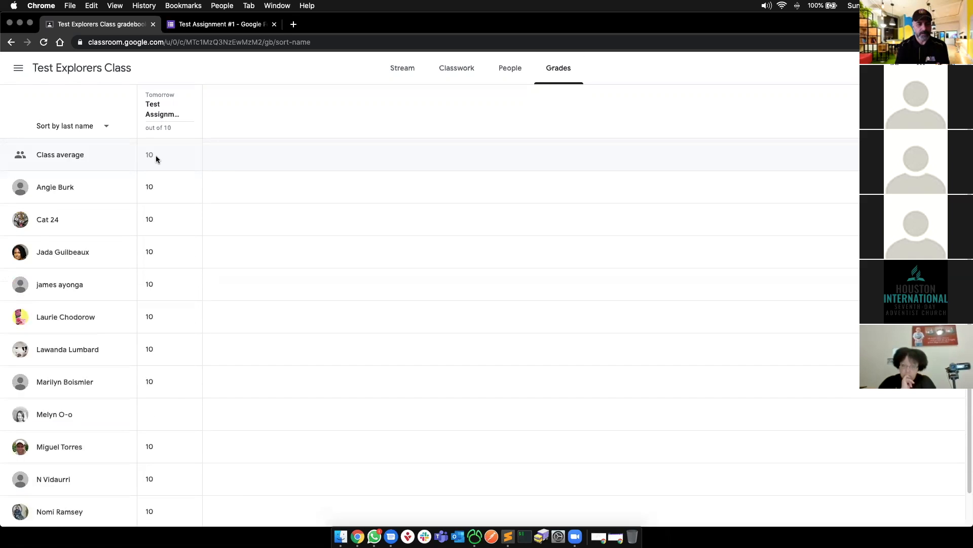
click(191, 381)
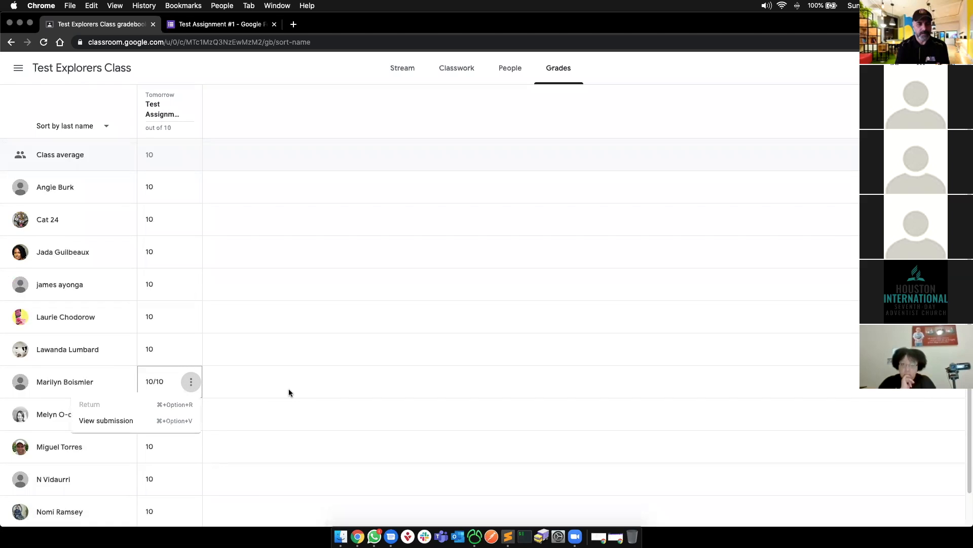
click(265, 74)
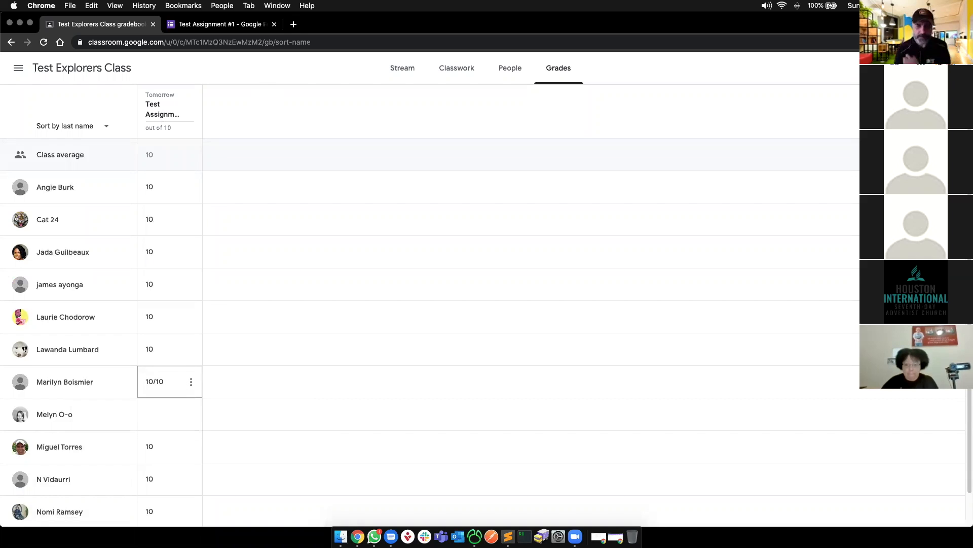
- Select the slide's list text box in the presentation, then open the class's Classwork page
key(super+grave)
click(301, 334)
key(super+grave)
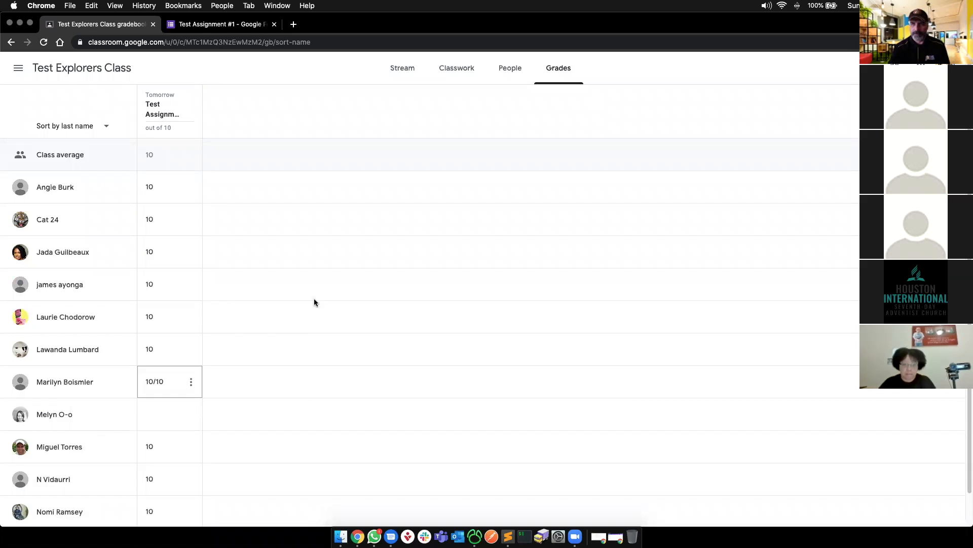
click(448, 69)
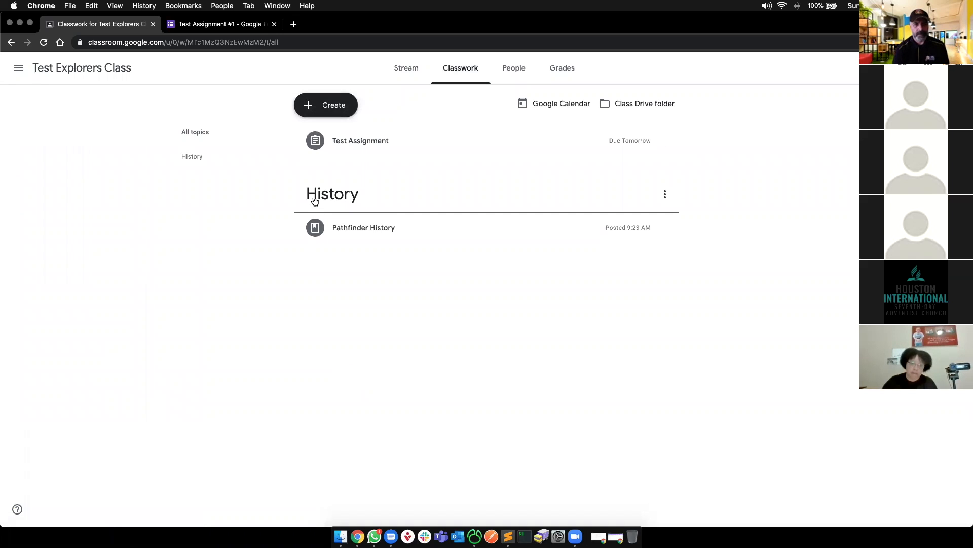
- Create assignment 'Test Assignment #2' with its title as instructions and attach a new Google Form
click(337, 109)
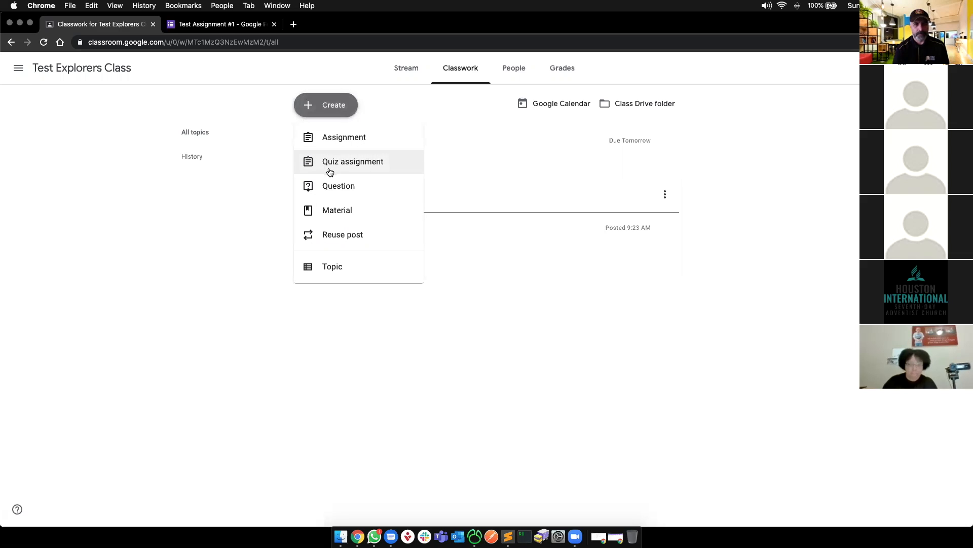
click(326, 137)
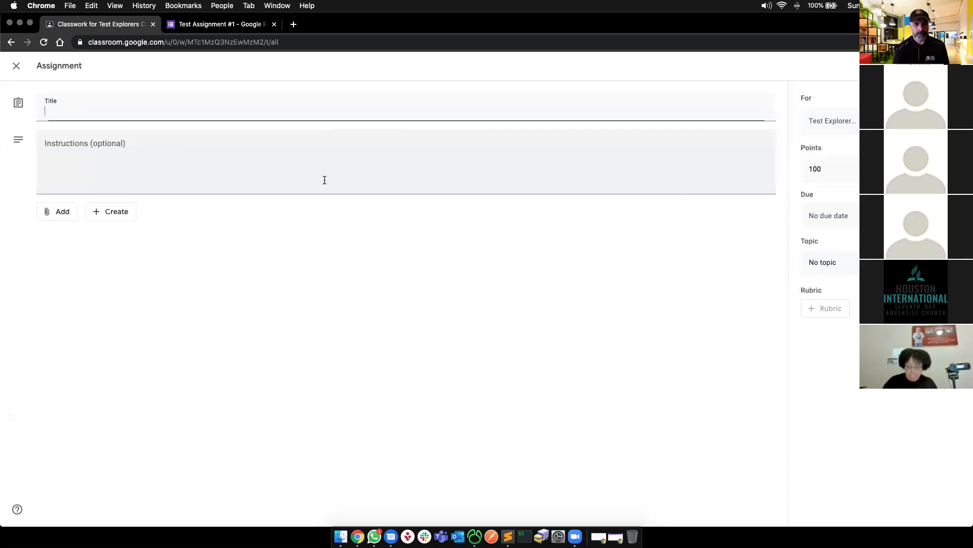
text(Test )
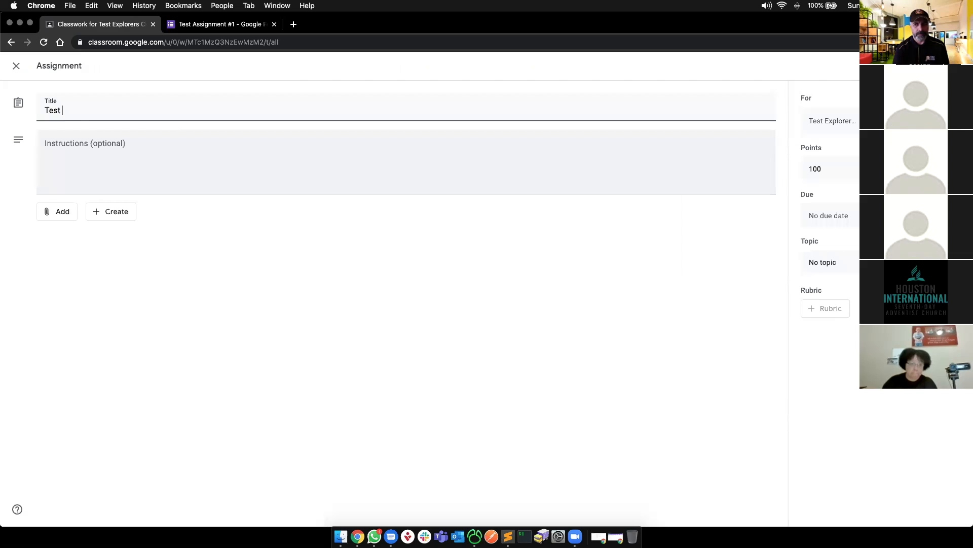
text(Assignment)
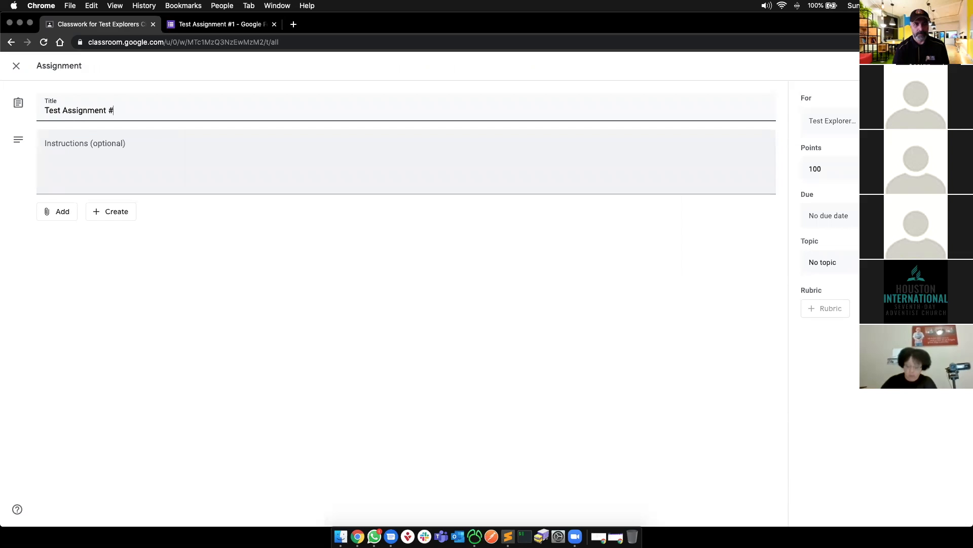
text( #2)
key(super+a)
key(super+c)
click(167, 163)
key(super+v)
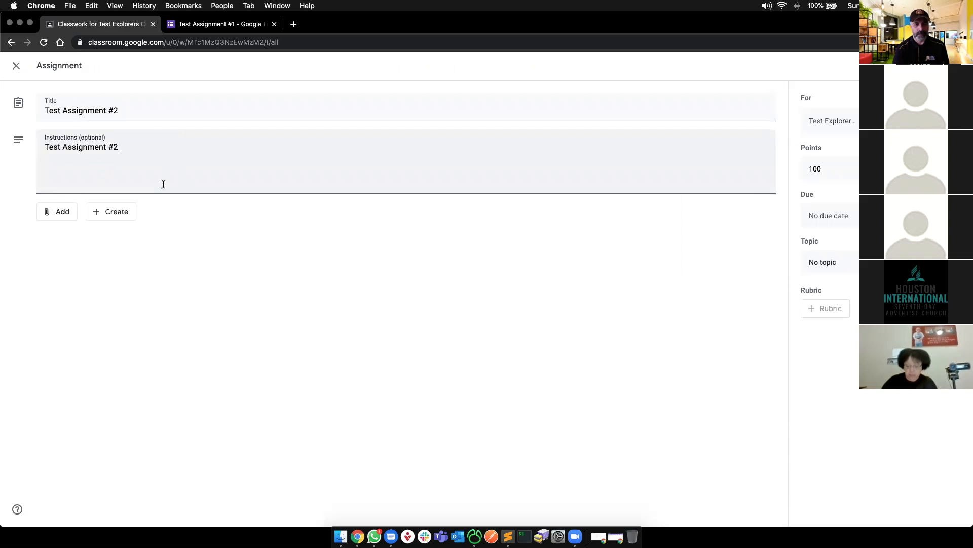
click(94, 212)
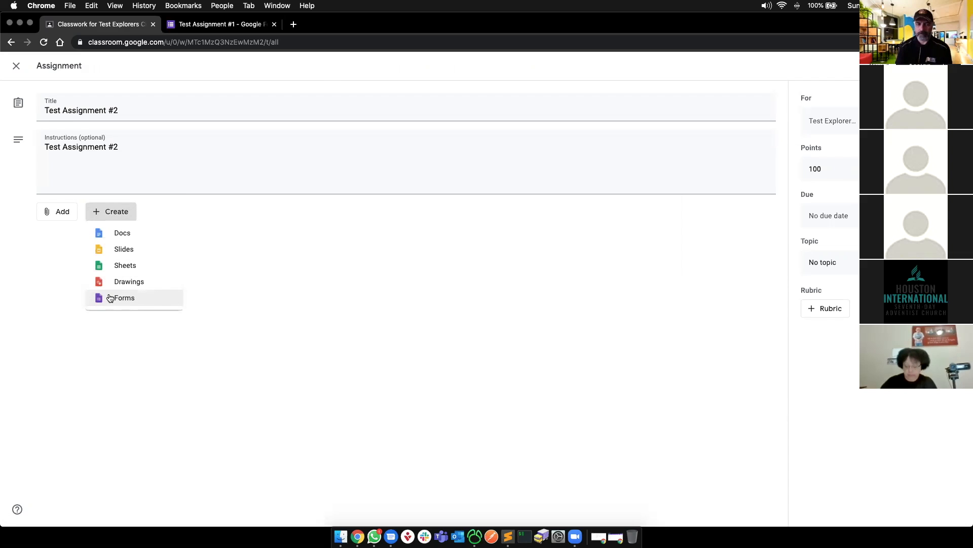
click(110, 298)
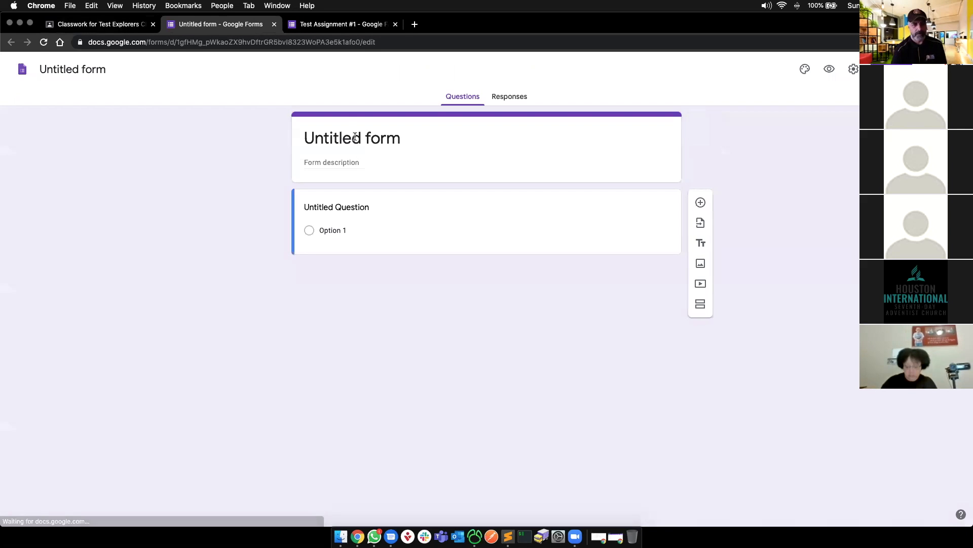
- Title the form 'Test Question #2' with required short-answer question 'What is your favorite vacation spot?'
text(Test Que)
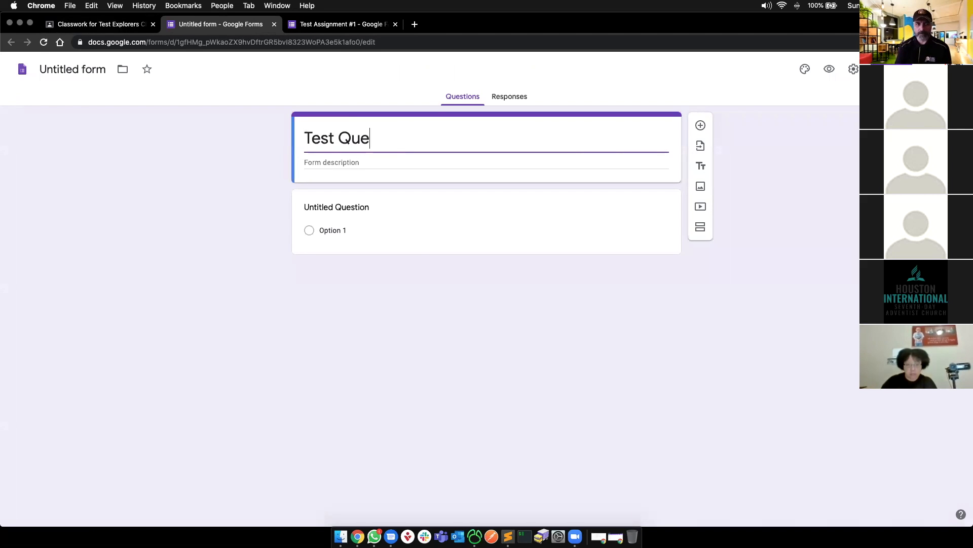
text(stion #1)
key(BackSpace)
text(2)
click(336, 227)
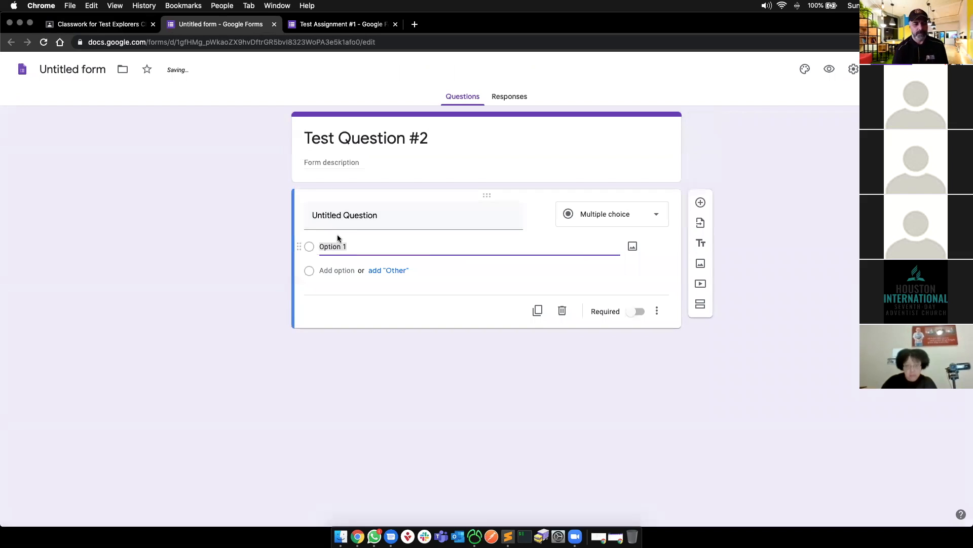
click(361, 218)
text(What is your favorite vacation)
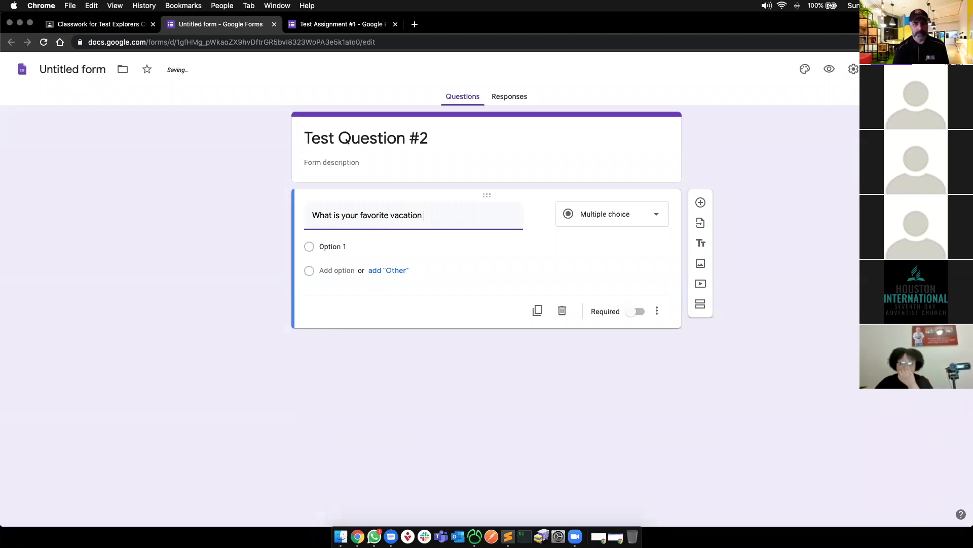
click(615, 217)
click(615, 221)
click(615, 219)
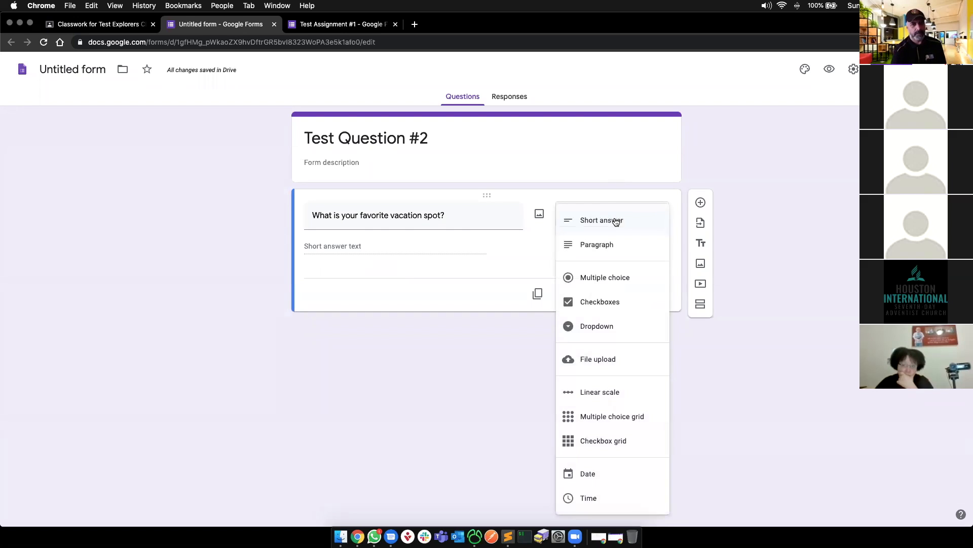
click(470, 378)
click(632, 298)
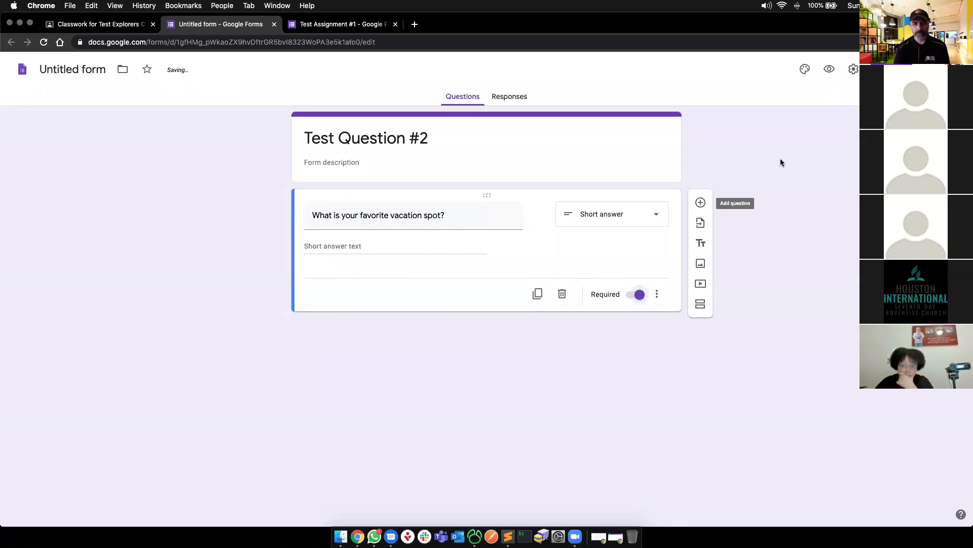
- Turn on email collection and response receipts in settings, save, and return to Classroom
click(854, 71)
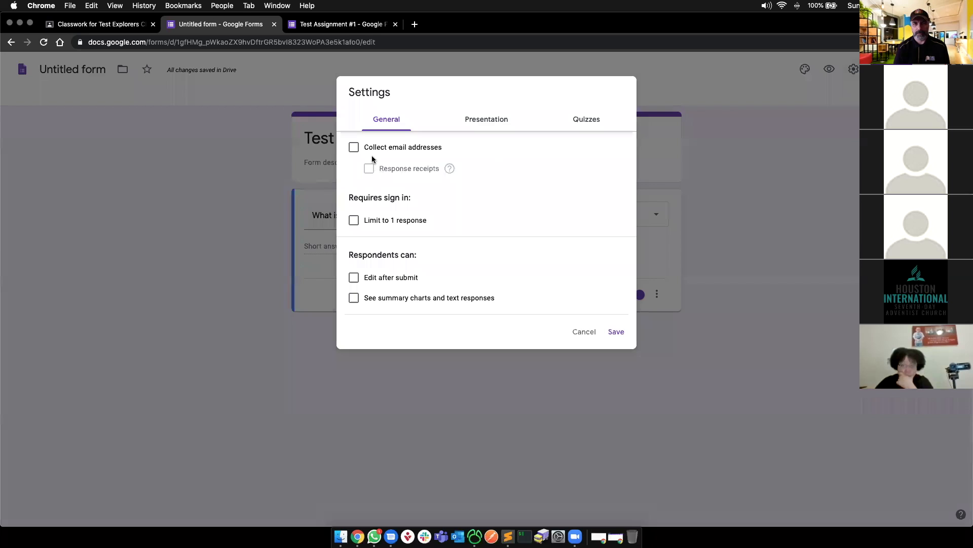
click(354, 147)
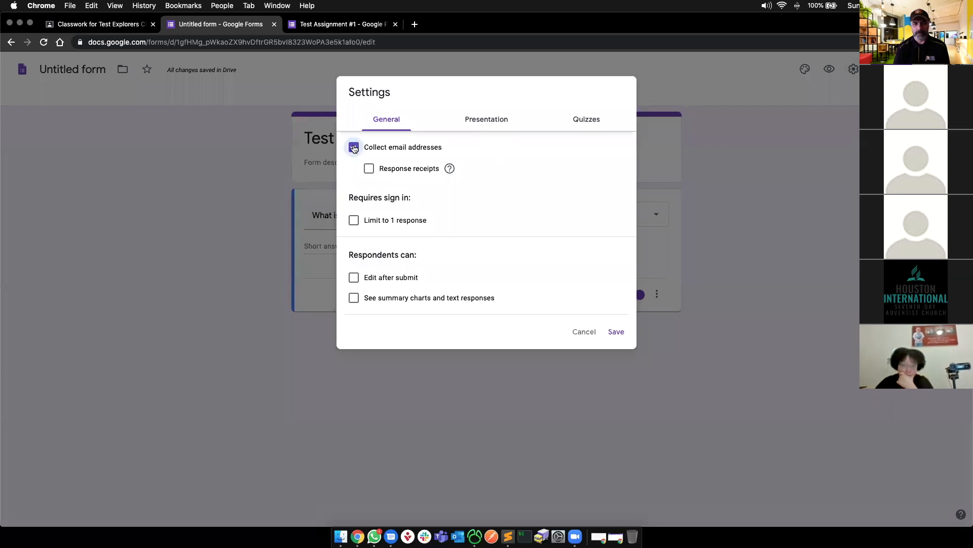
click(369, 169)
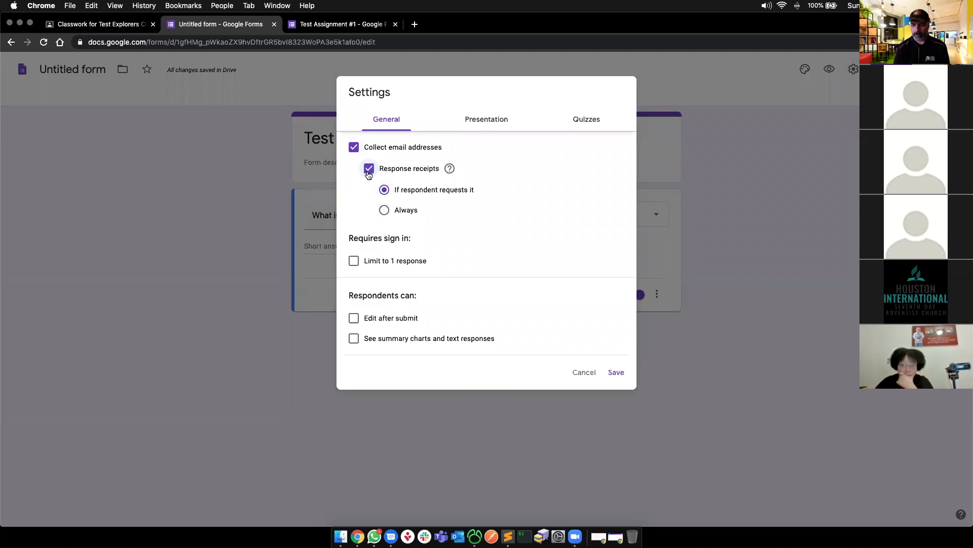
click(618, 373)
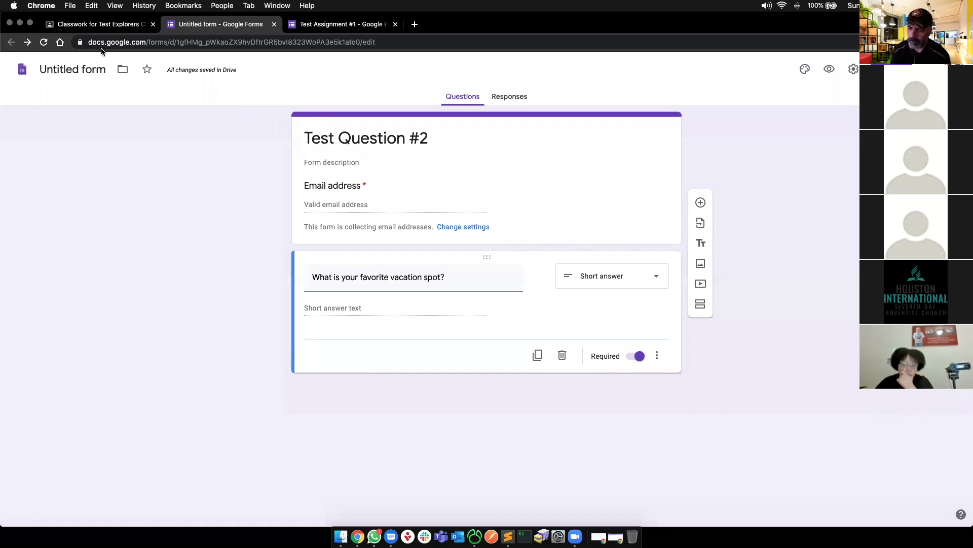
click(83, 23)
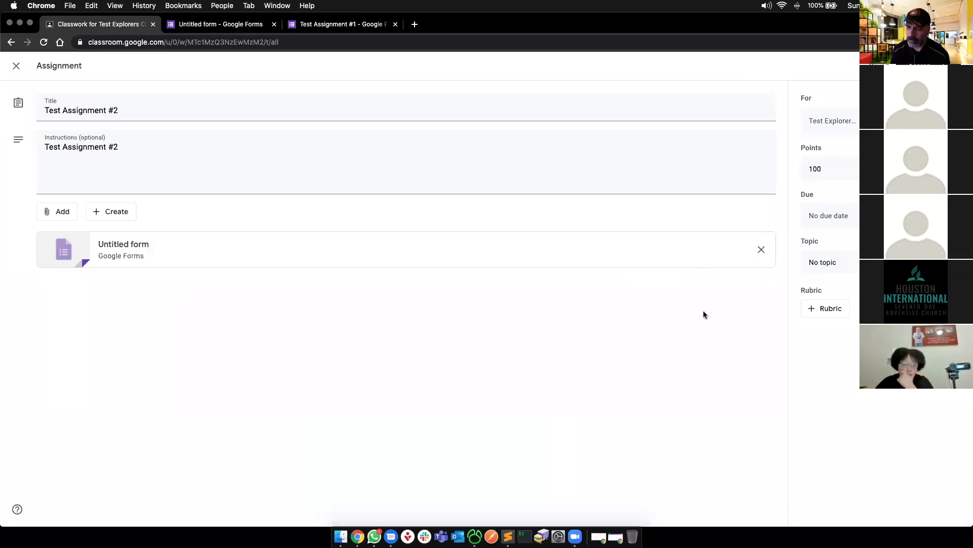
- Reload Classwork and check the Test Question #2 form attached to Test Assignment #2
key(super+r)
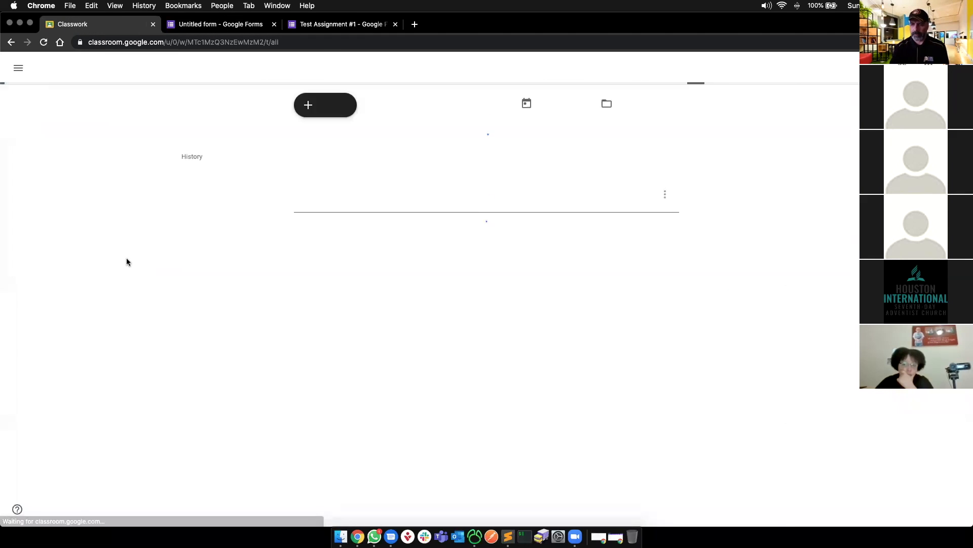
click(359, 142)
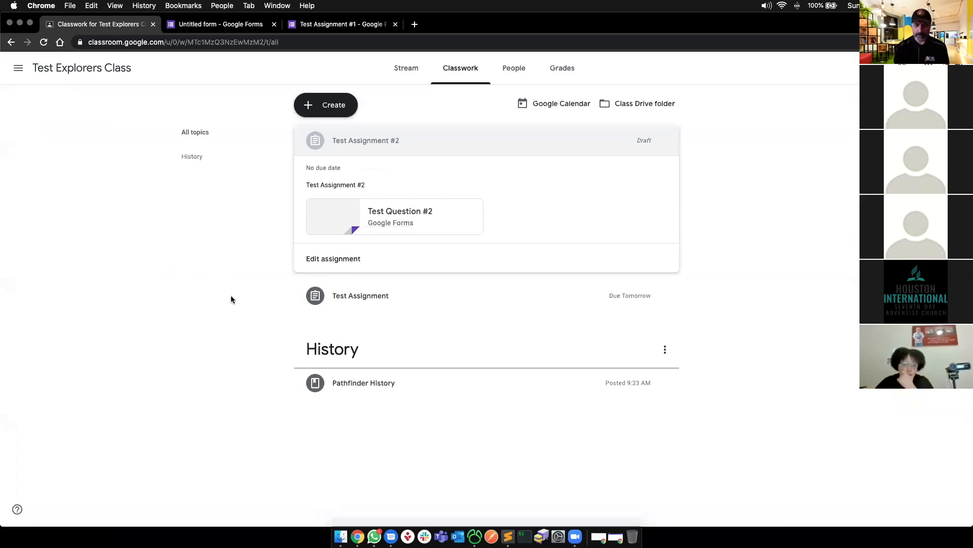
click(362, 209)
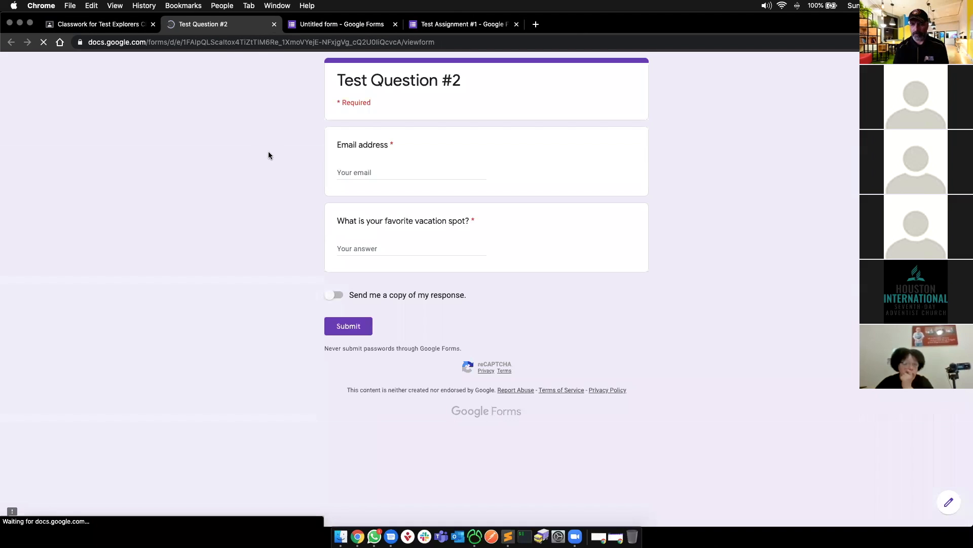
click(110, 25)
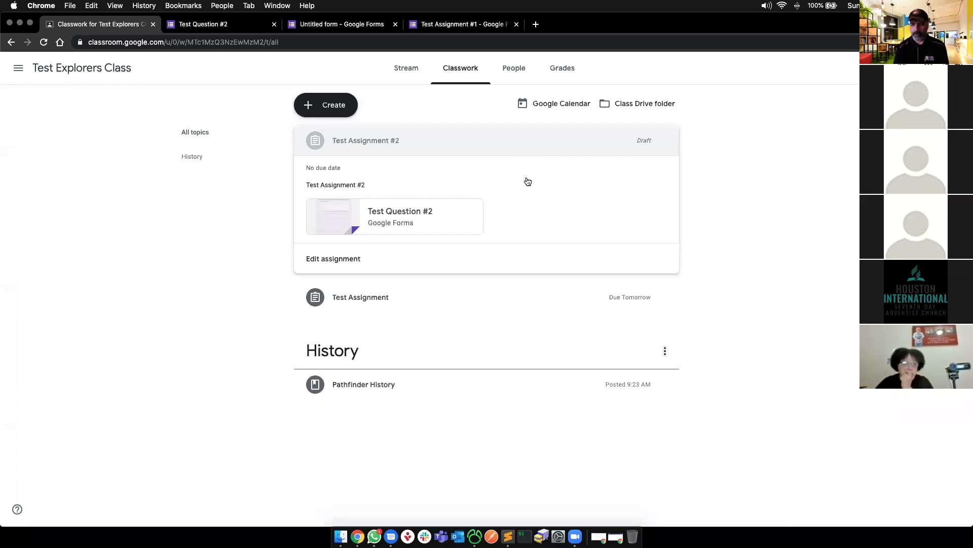
click(646, 143)
- Reopen Test Assignment #2 for editing and bring up the rubric options
click(666, 140)
click(629, 163)
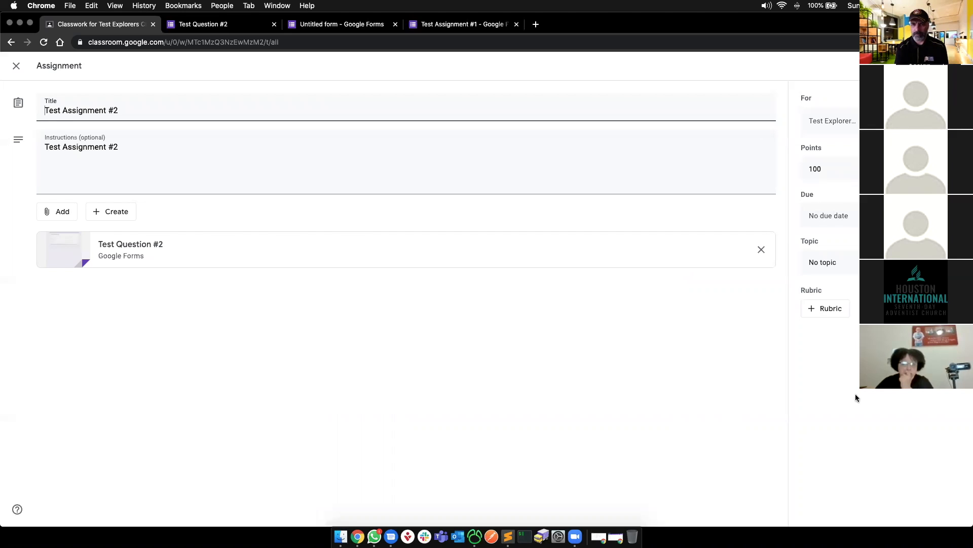
click(810, 306)
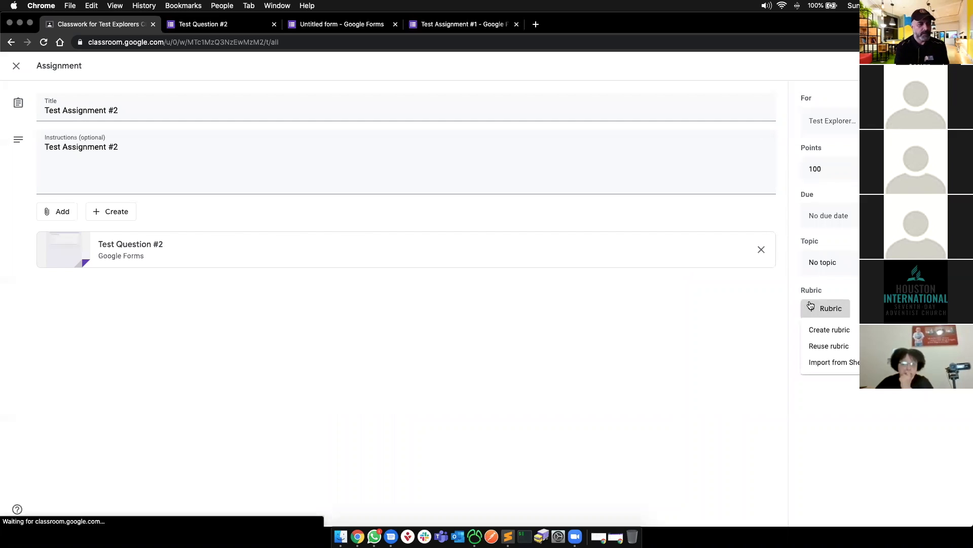
- Create a blank rubric and title its first criterion 'Is it 200 words?'
click(813, 332)
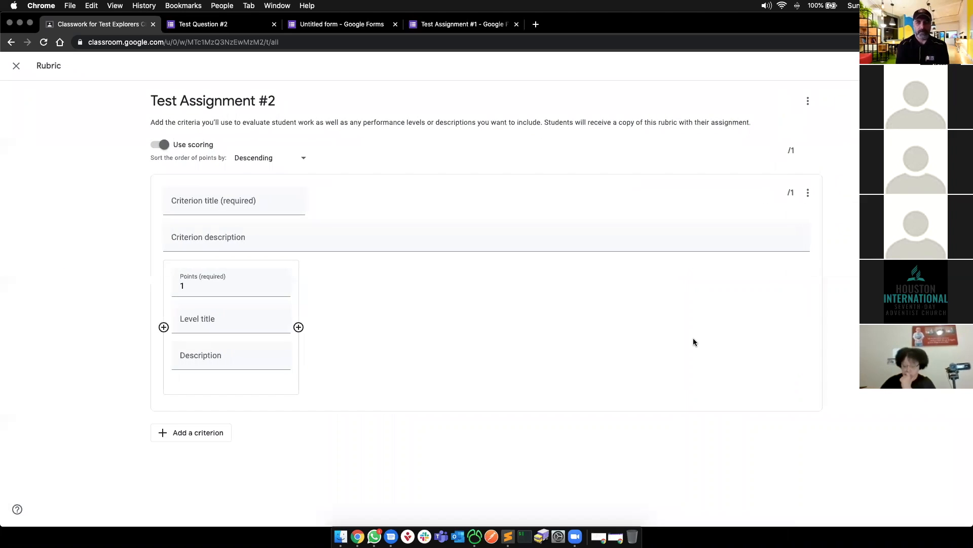
click(192, 201)
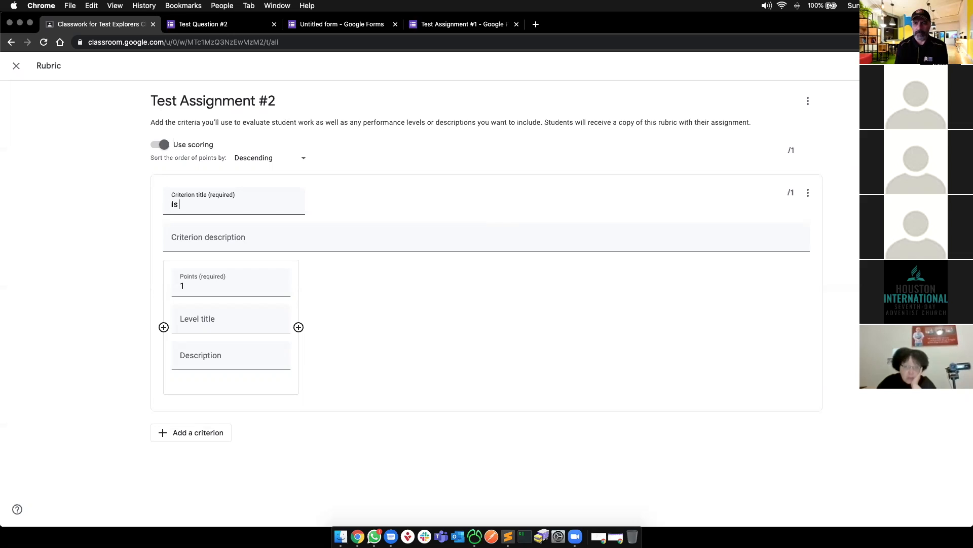
text(200)
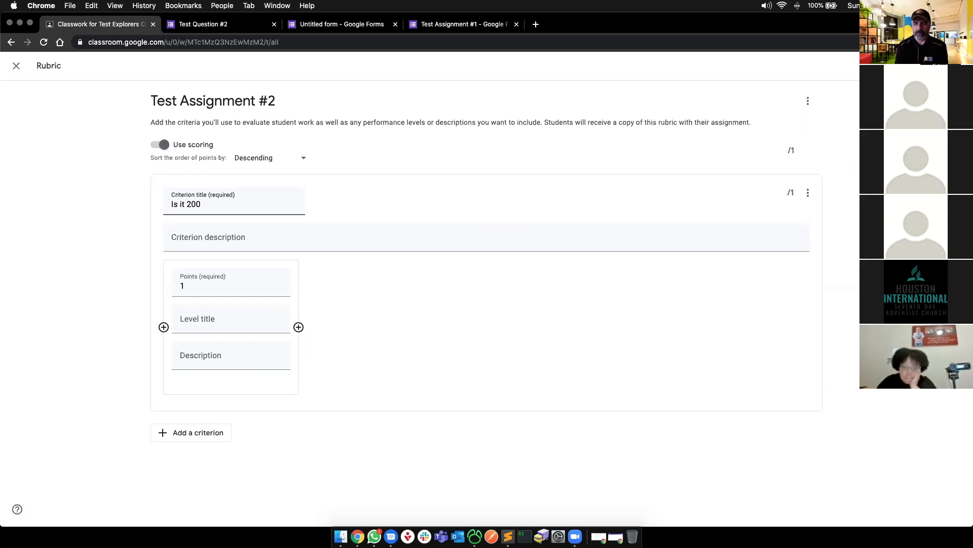
text( words?)
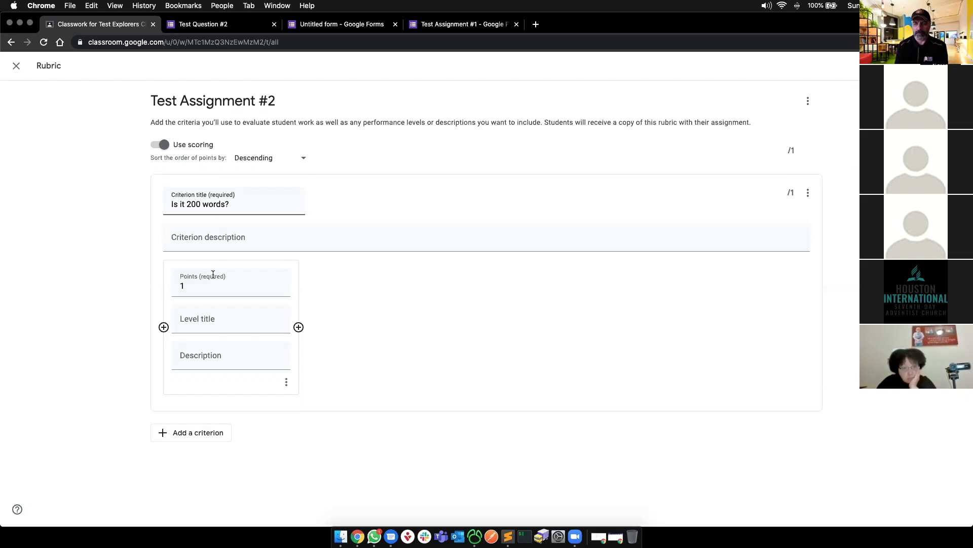
- Add a second criterion 'Does it make sense?' worth 16 points
click(186, 432)
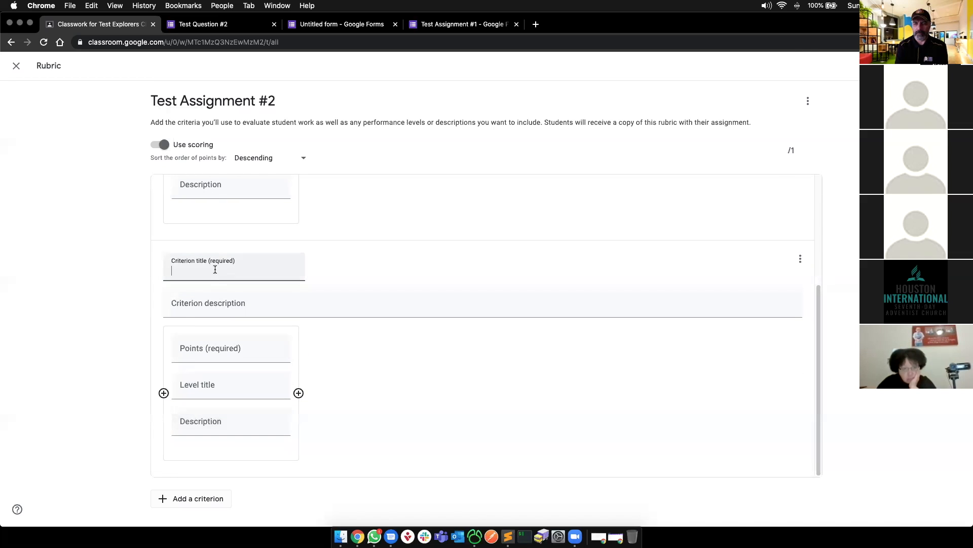
text(Does it)
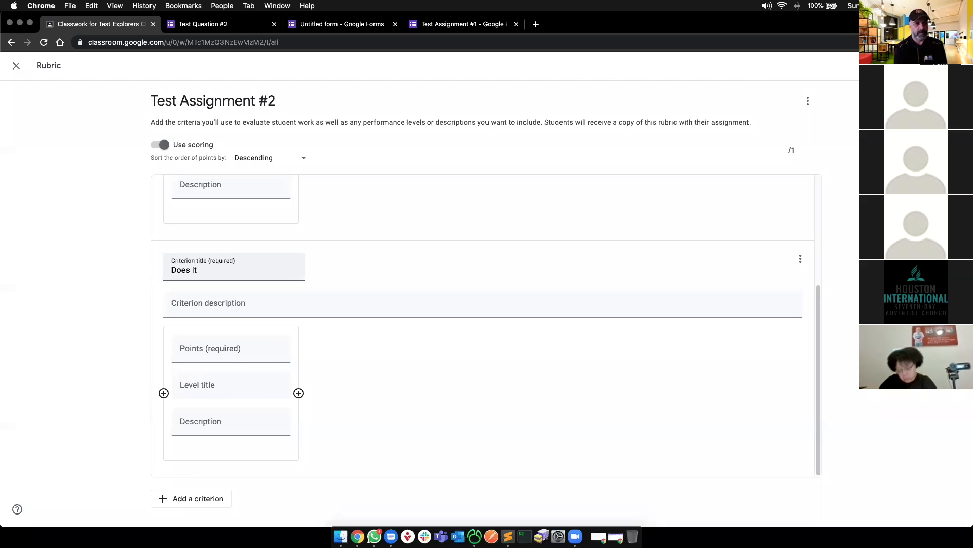
key(super+a)
key(BackSpace)
text(Does it mak)
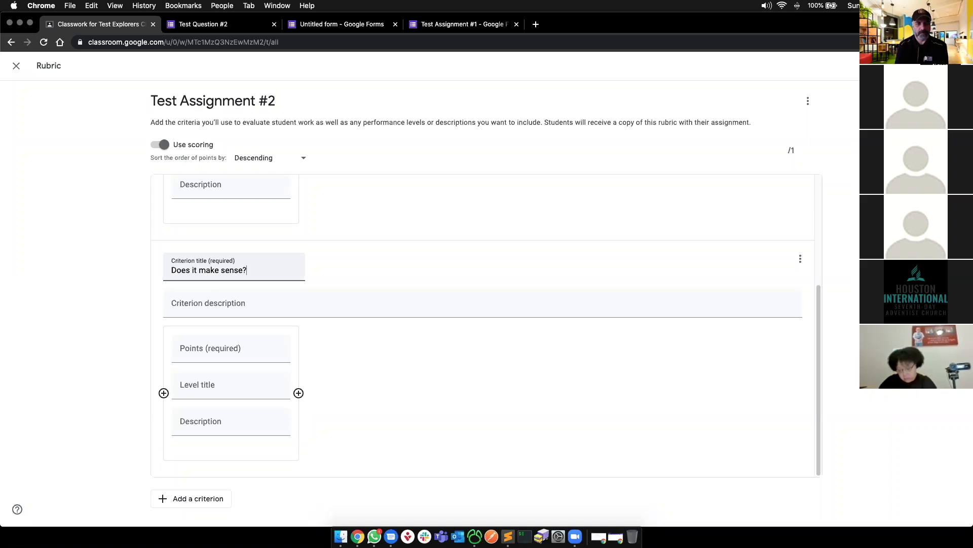
text(e sense?)
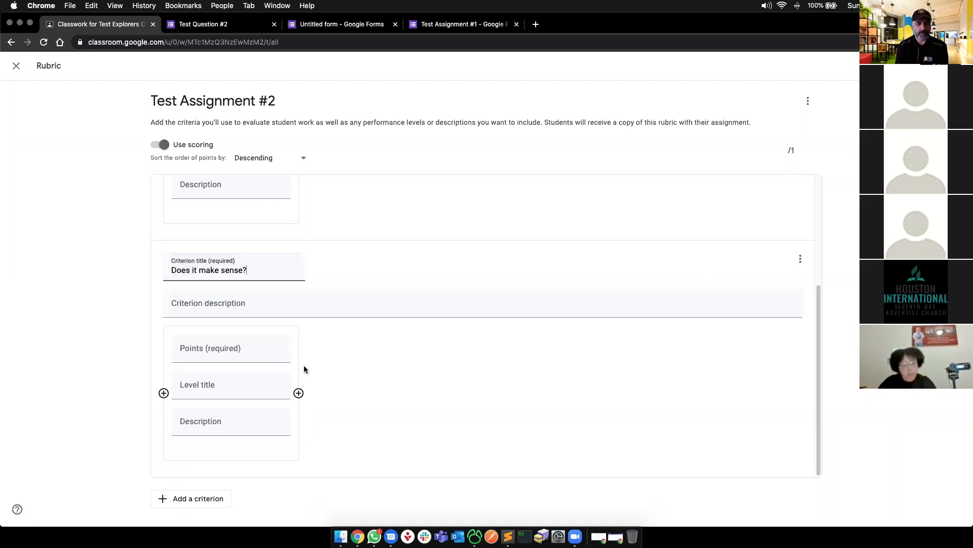
click(232, 349)
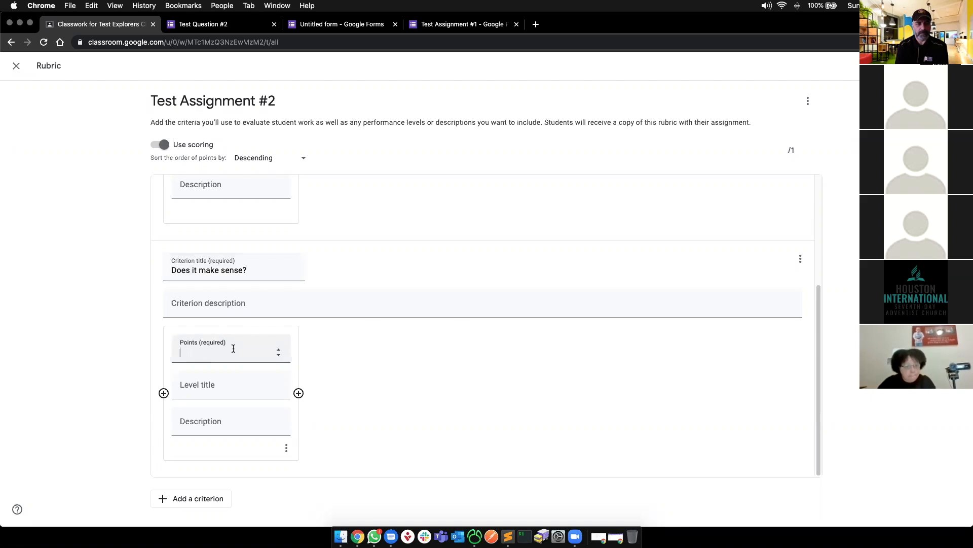
text(16)
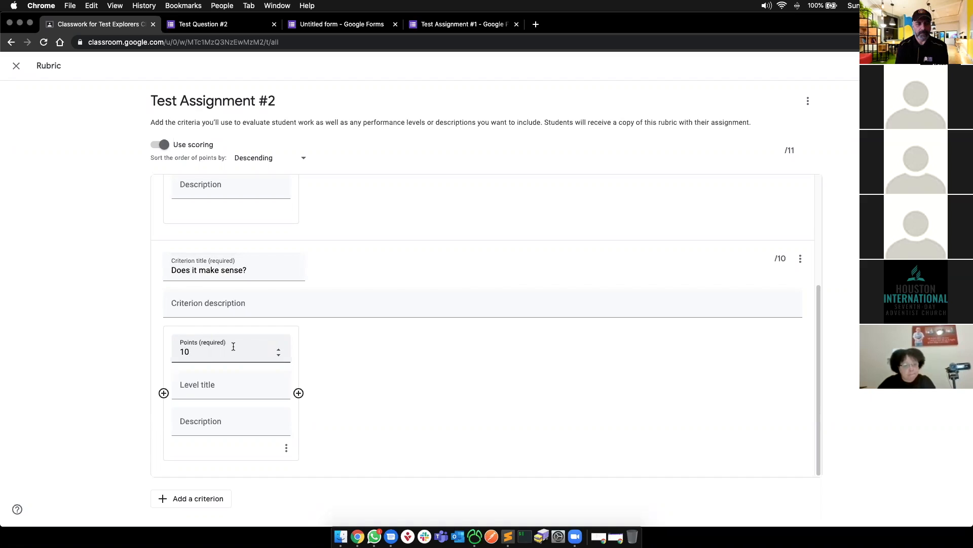
- Change the first criterion's points from 1 to 5
scroll(250, 293, up, 3)
click(208, 250)
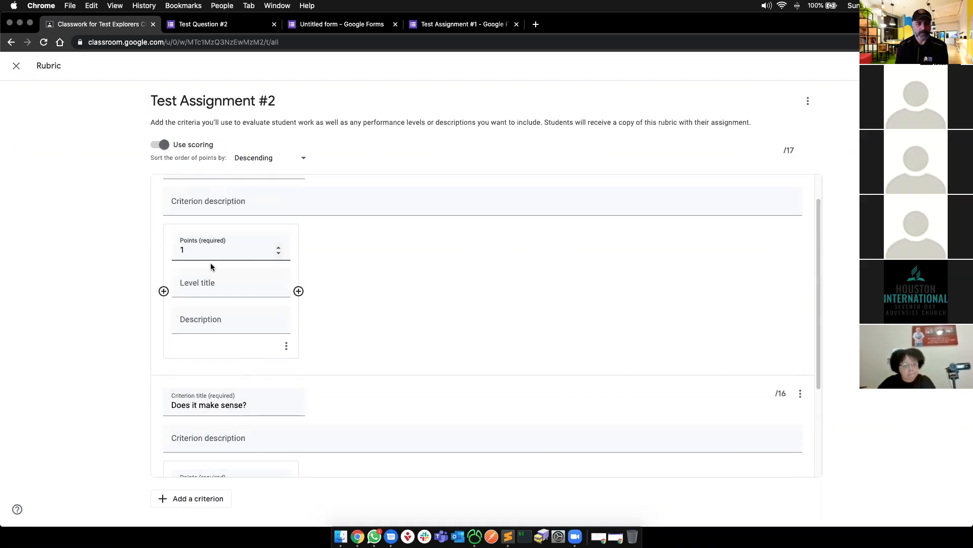
key(BackSpace)
text(5)
scroll(210, 381, down, 3)
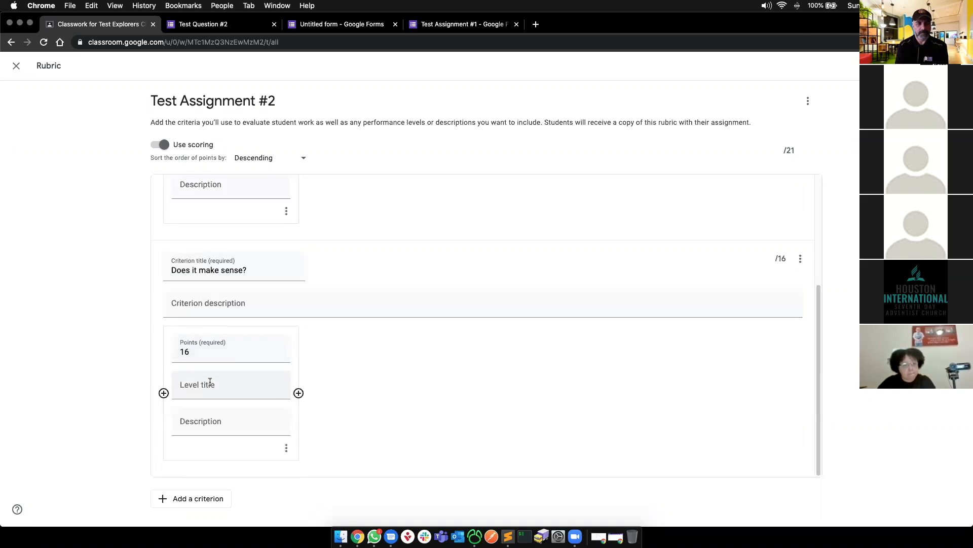
- Add a third criterion titled 'Does it have 3 specific points?'
click(188, 499)
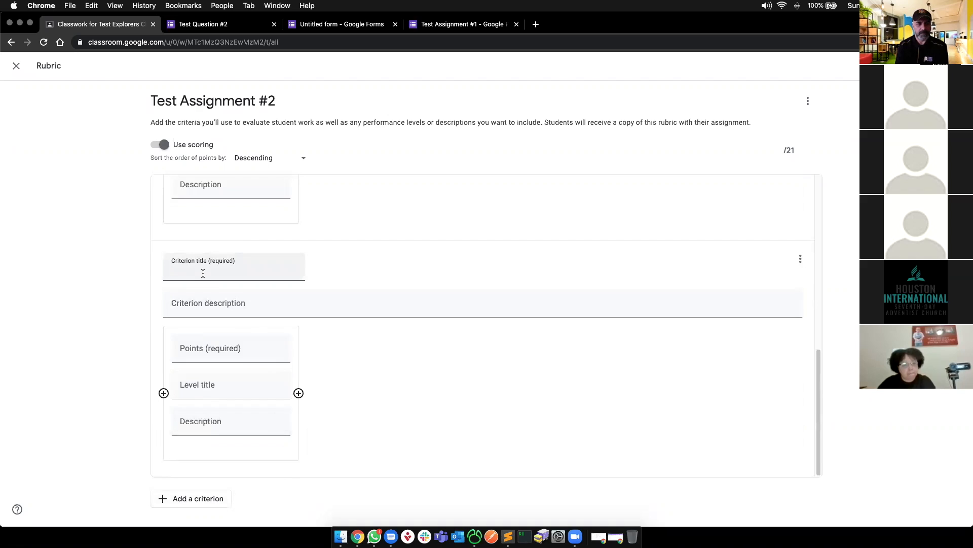
text(Does it ha)
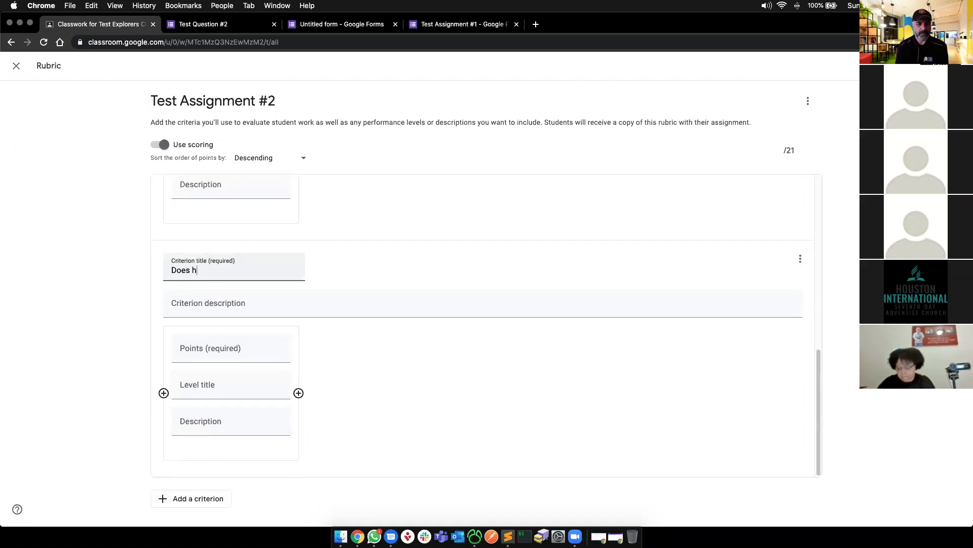
text(ve)
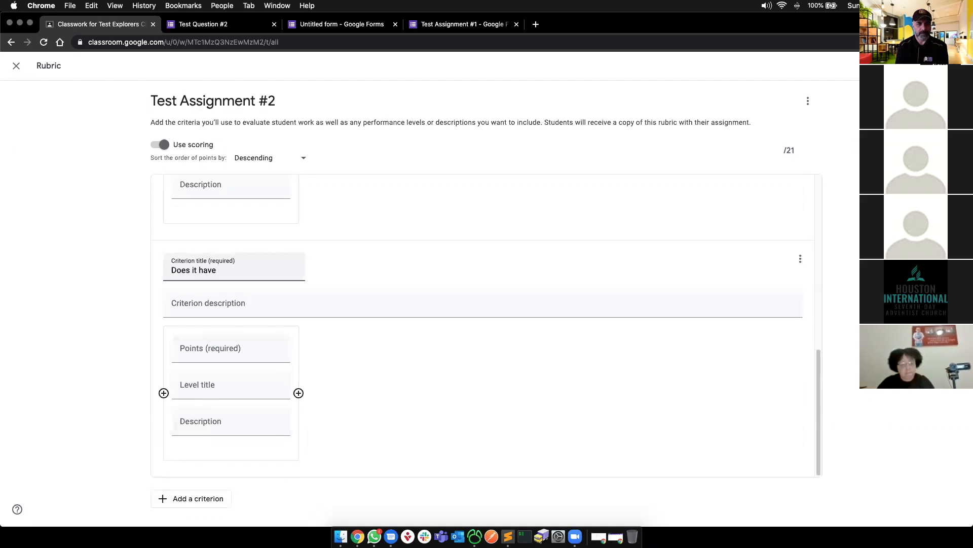
text( 3 specific)
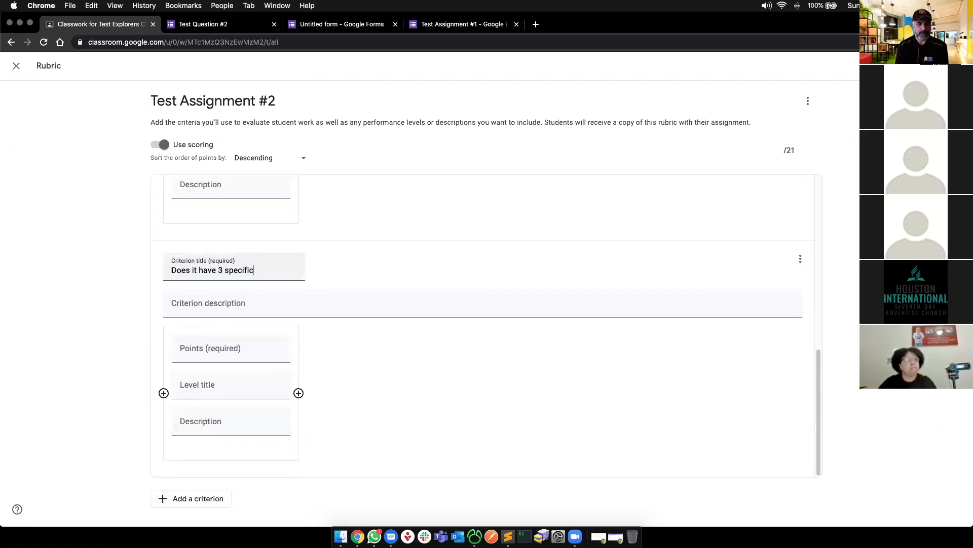
text( points?)
click(678, 256)
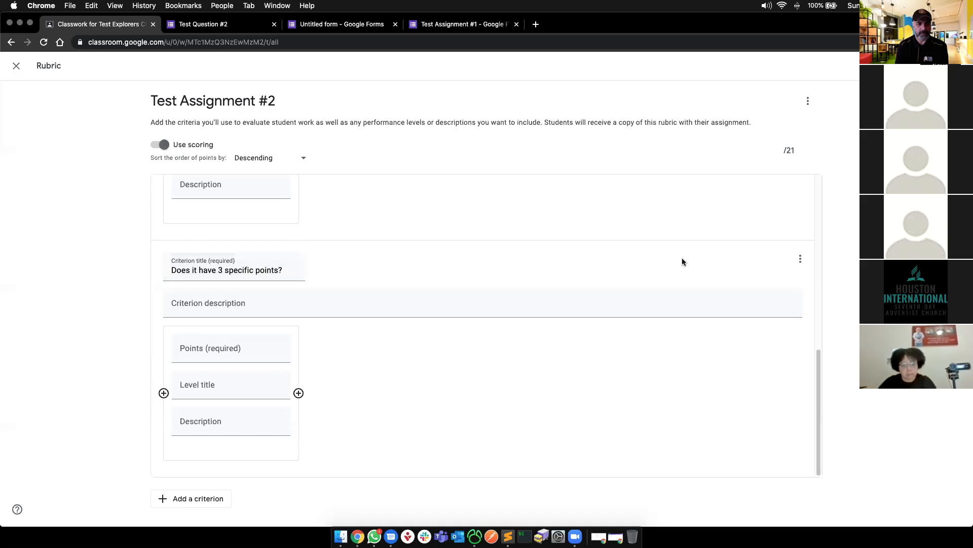
scroll(672, 274, up, 10)
scroll(384, 335, down, 5)
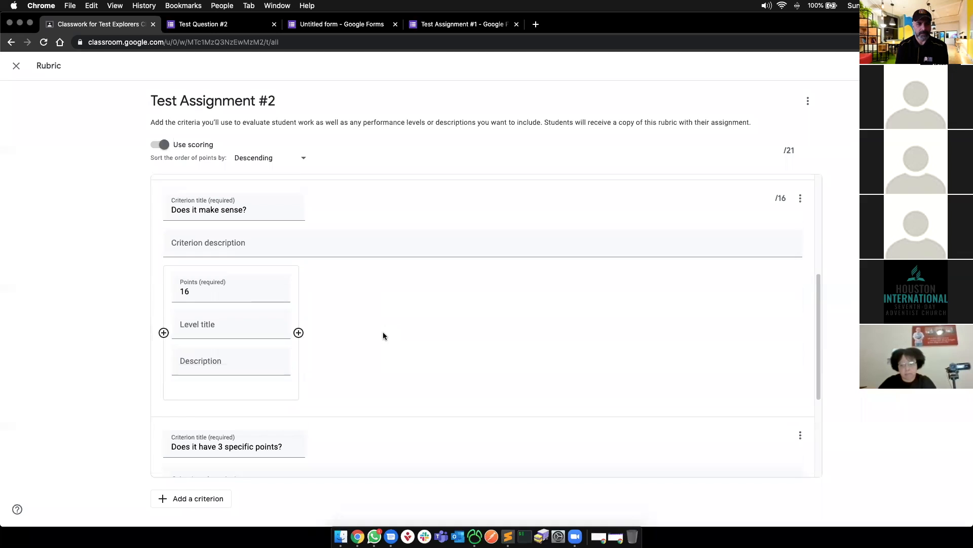
- Set 'Does it make sense?' to 10 points and the new criterion to 20
click(207, 291)
key(BackSpace)
text(0)
key(Tab)
scroll(229, 330, down, 4)
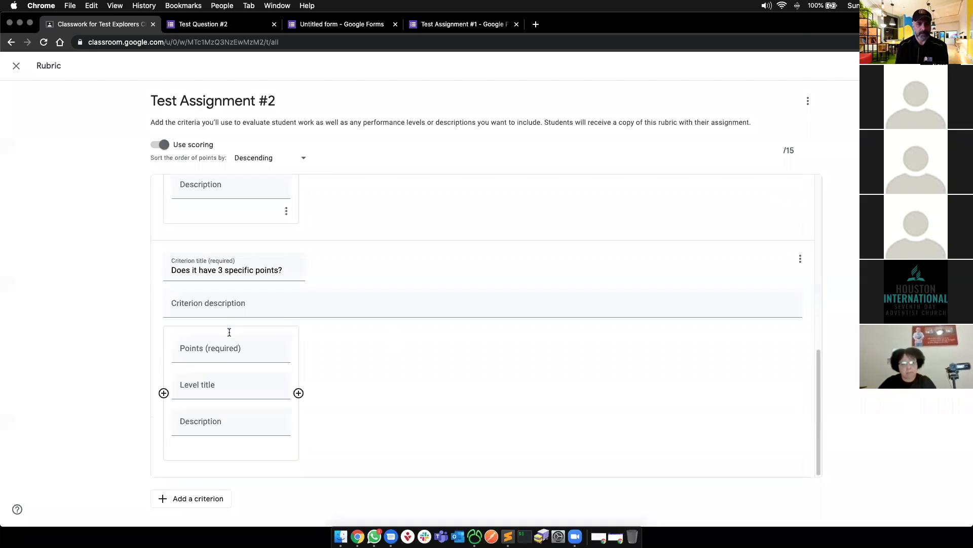
click(202, 354)
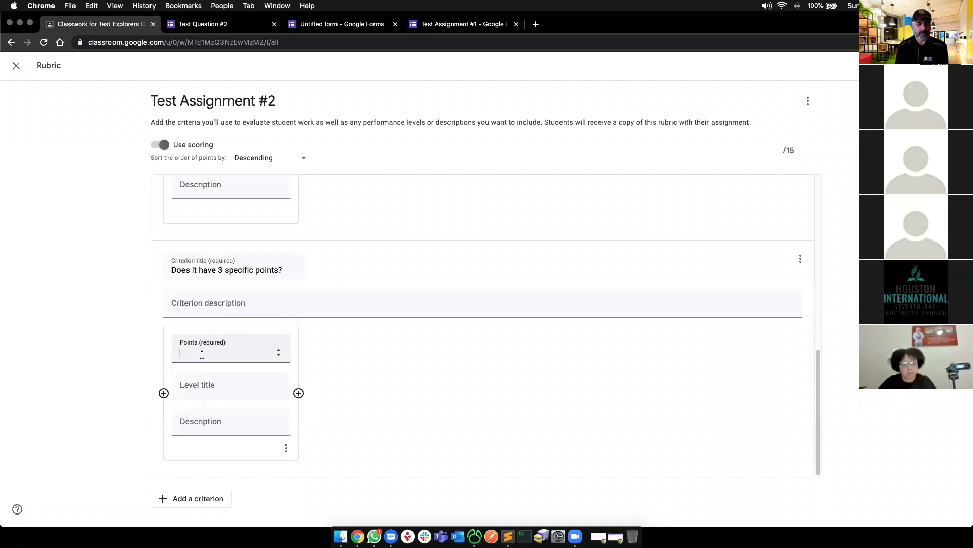
key(BackSpace)
text(20)
key(Tab)
- Check the rubric's 35-point total and save the rubric
click(842, 218)
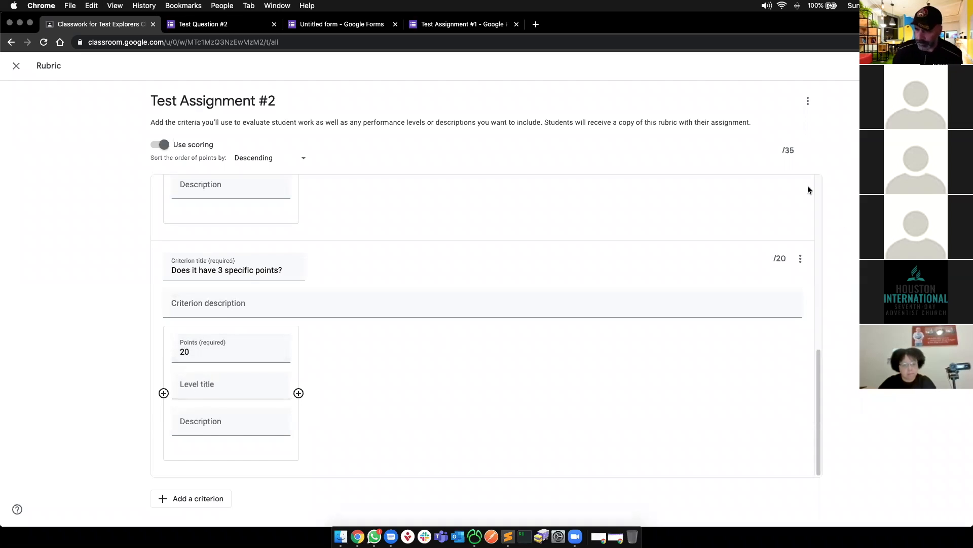
drag(783, 150, 795, 150)
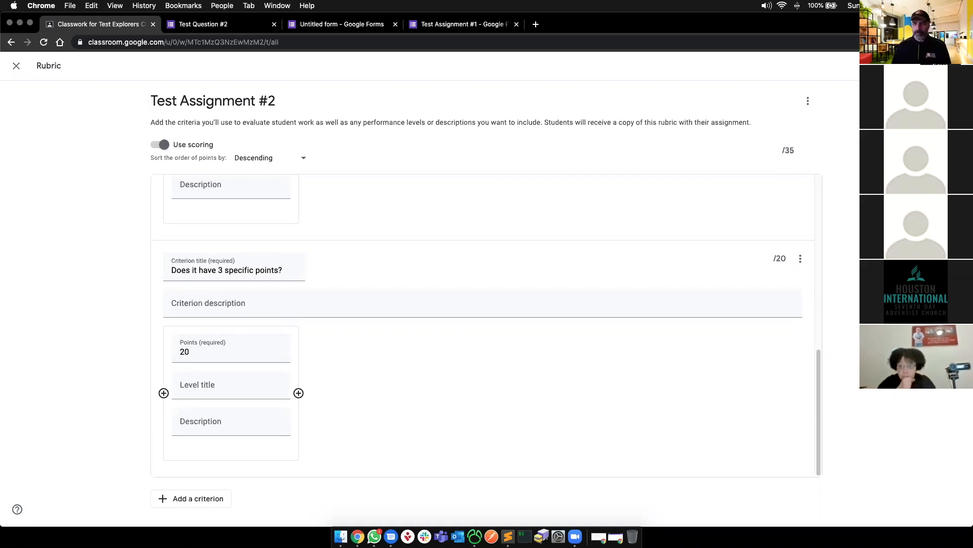
click(492, 296)
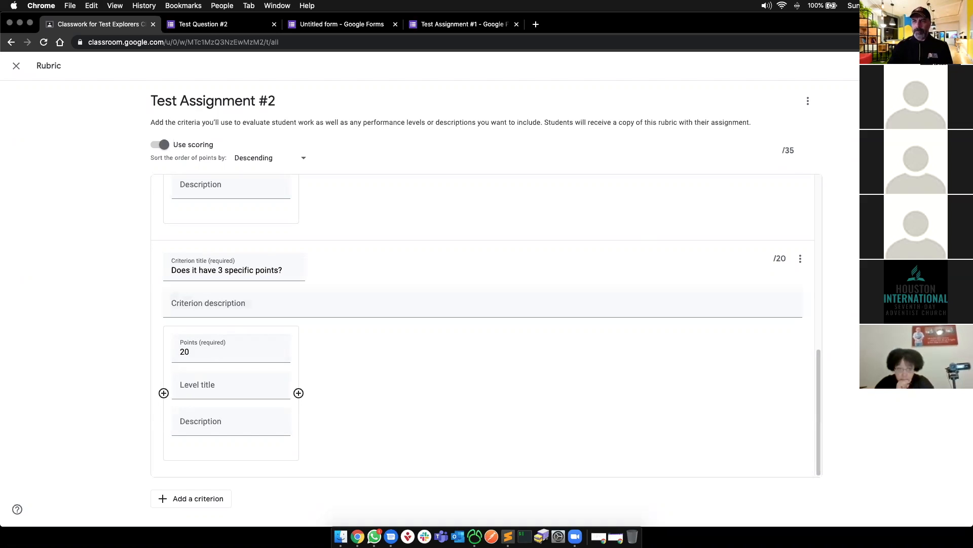
click(941, 66)
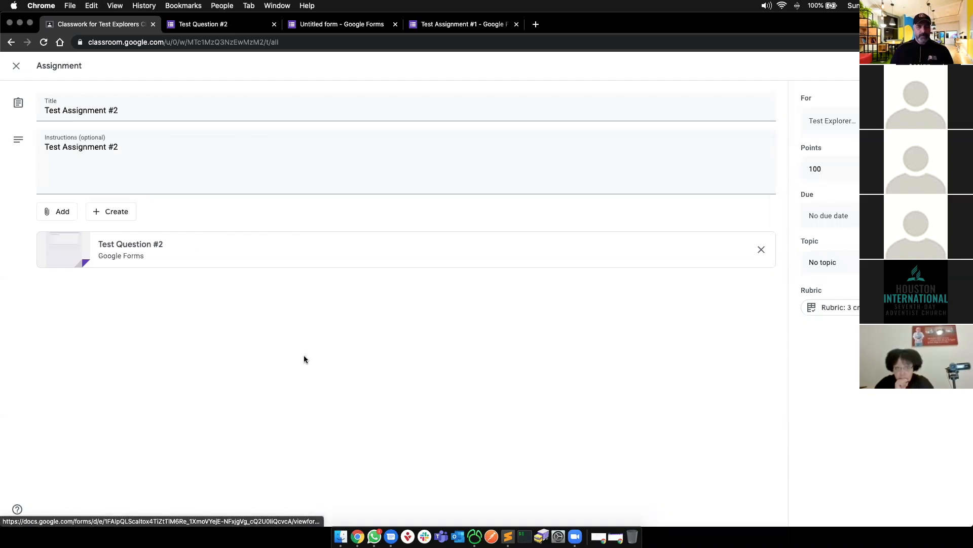
- Set Test Assignment #2's due date to Sep 28
click(826, 215)
click(831, 259)
click(841, 365)
click(617, 346)
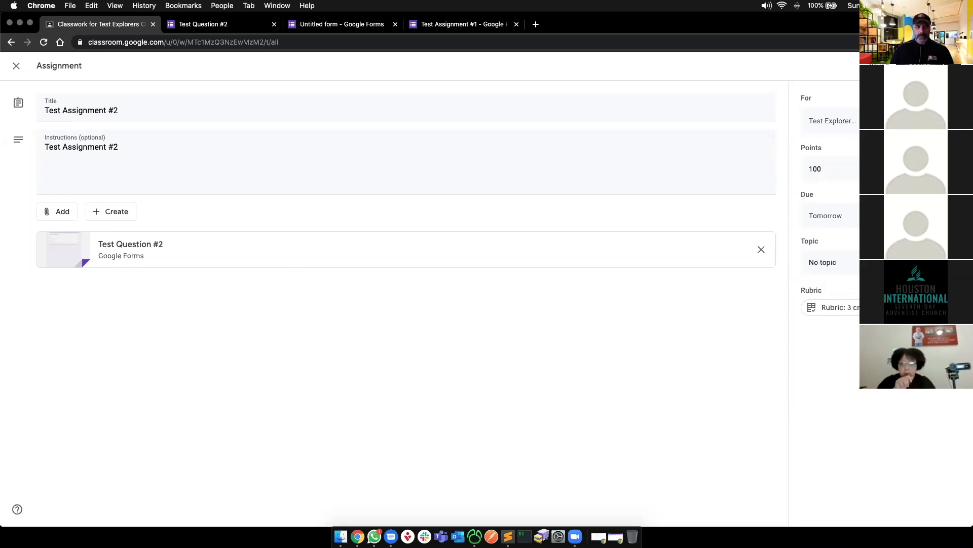
- Assign Test Assignment #2 to the class, then switch to the presentation
click(920, 66)
click(545, 317)
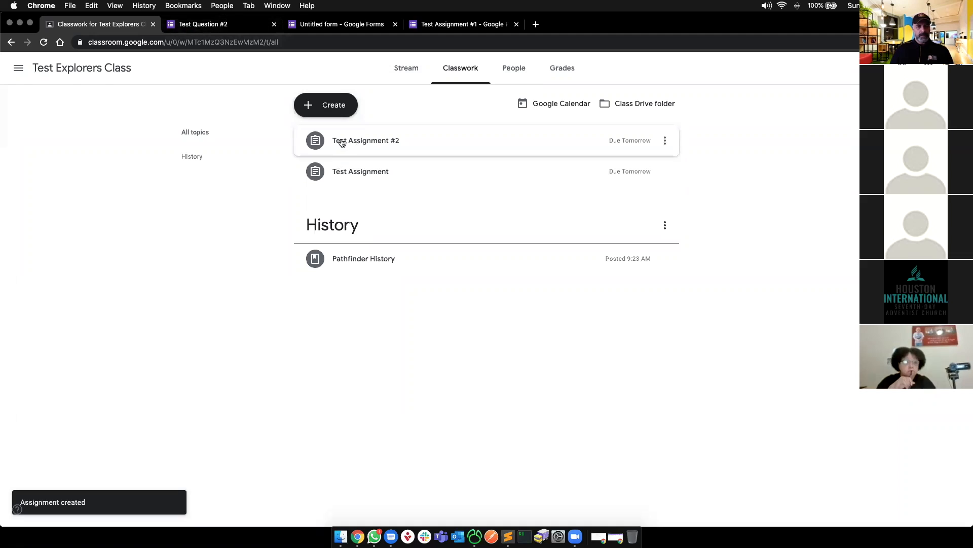
key(super+grave)
- Highlight the 'Create a rubric' list item on the slide, then return to Classroom
click(318, 386)
drag(249, 386, 418, 386)
key(super+grave)
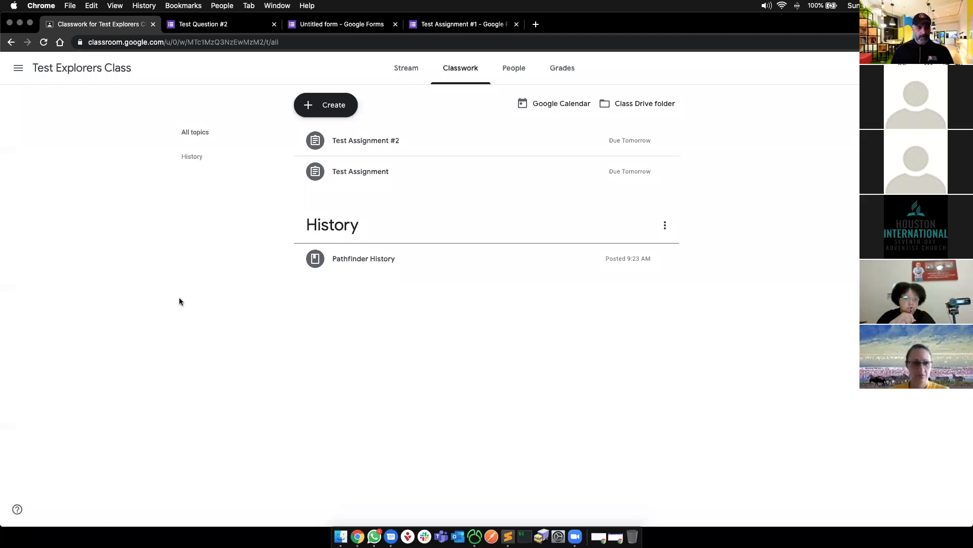
- Expand Test Assignment #2, view its 35-point rubric, and go back to the slides
click(354, 141)
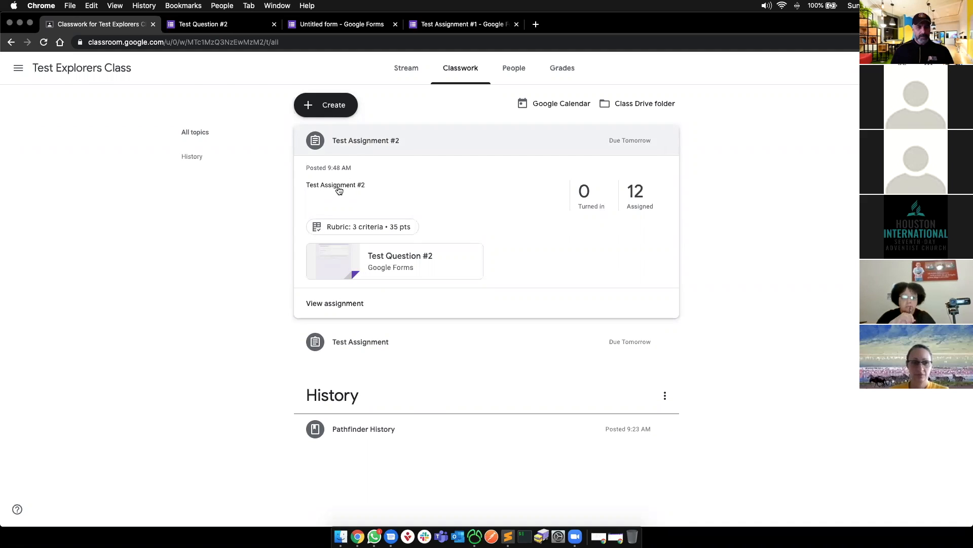
click(363, 227)
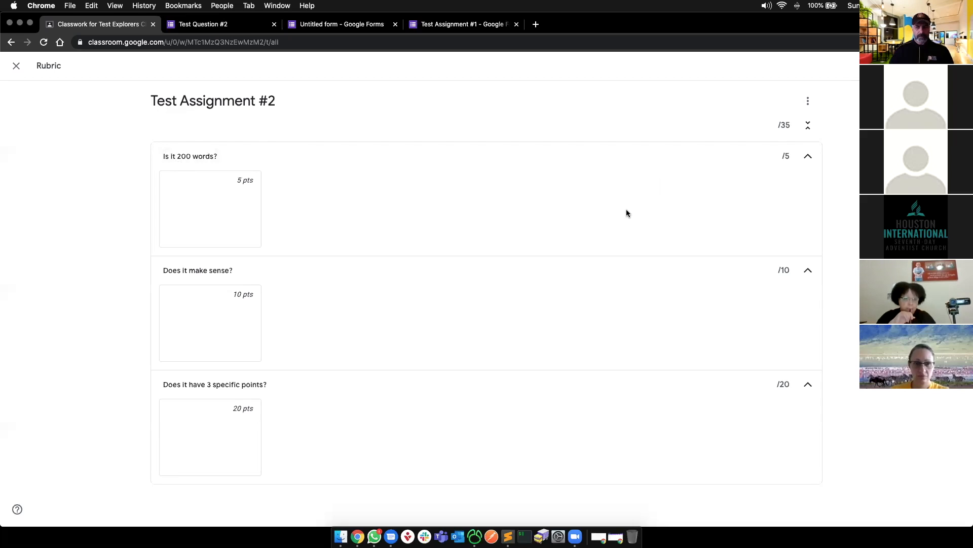
click(10, 68)
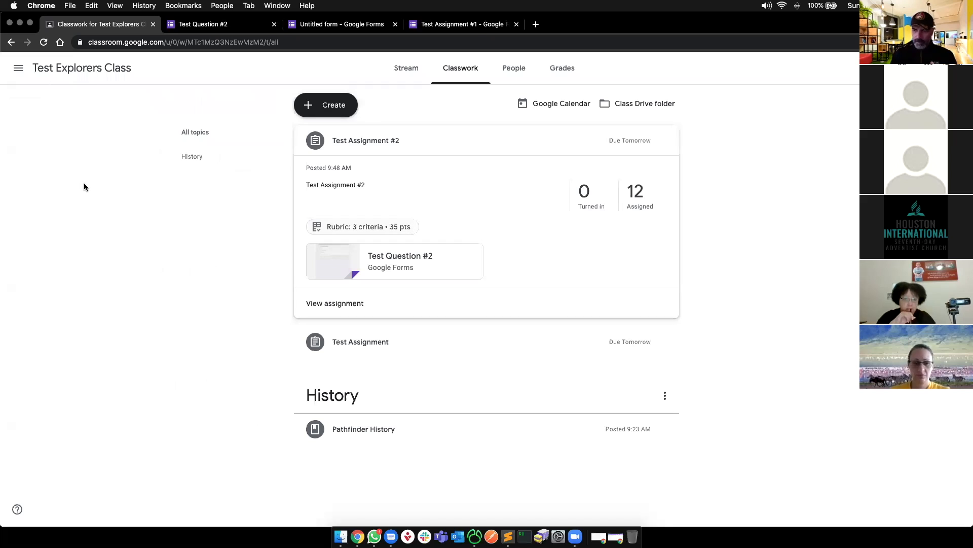
key(super+grave)
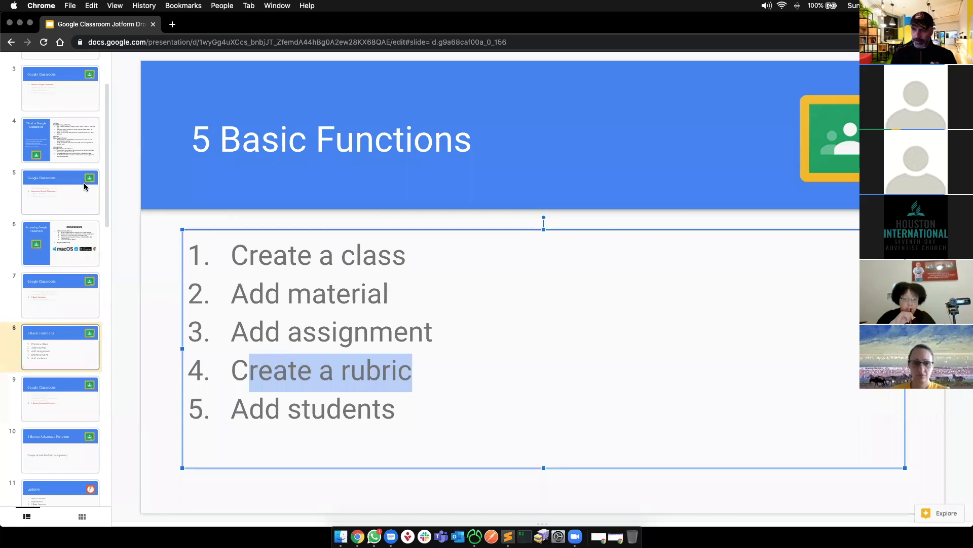
- Deselect the text on the 5 Basic Functions slide and switch back to the Classroom window
click(73, 333)
scroll(57, 386, down, 2)
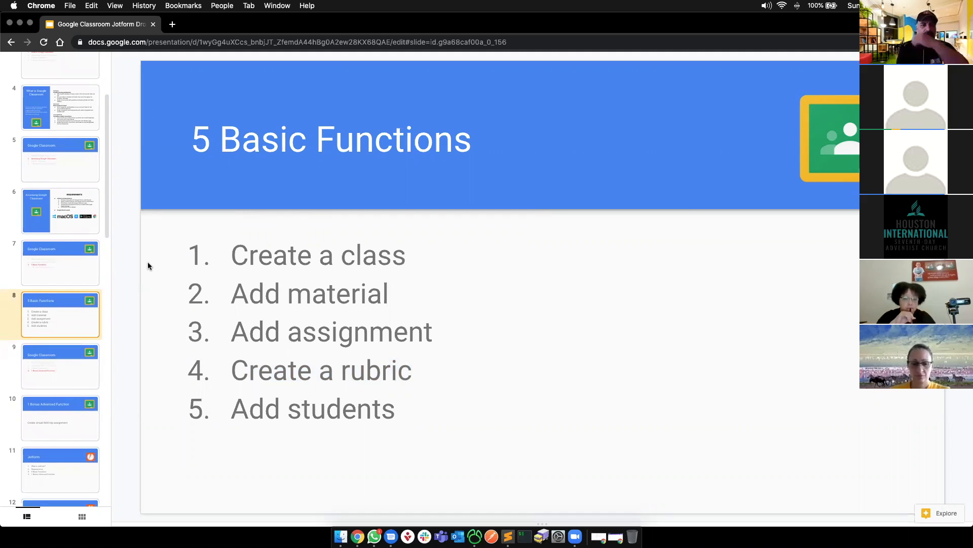
key(super+grave)
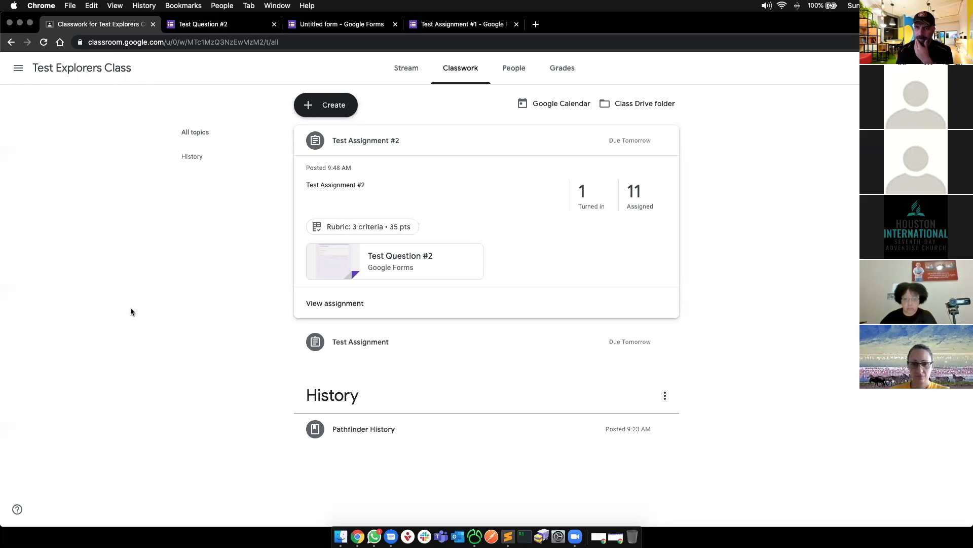
- In a new tab, go to classroom.google.com and open Fairview Flames Rangers' Personal Growth classwork topic
key(super+t)
text(clas)
key(Return)
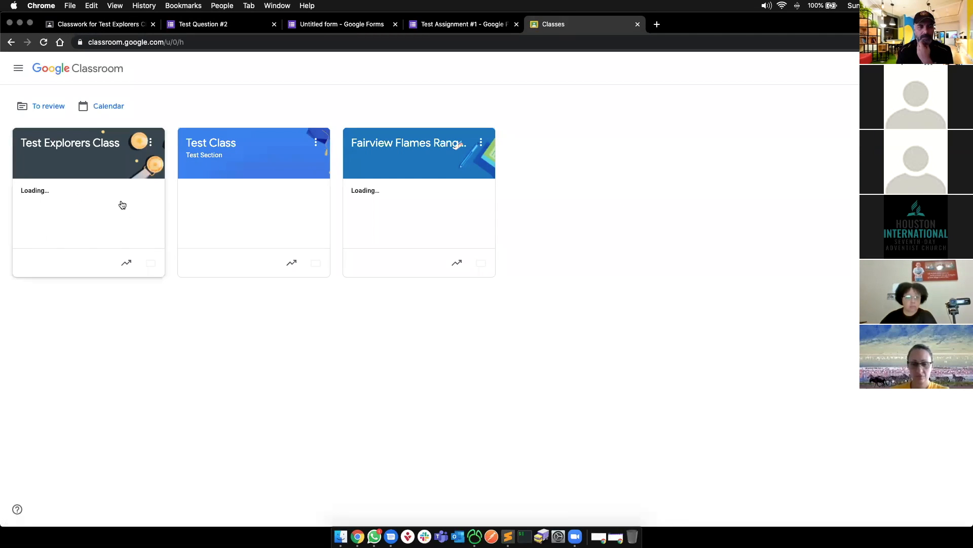
click(369, 153)
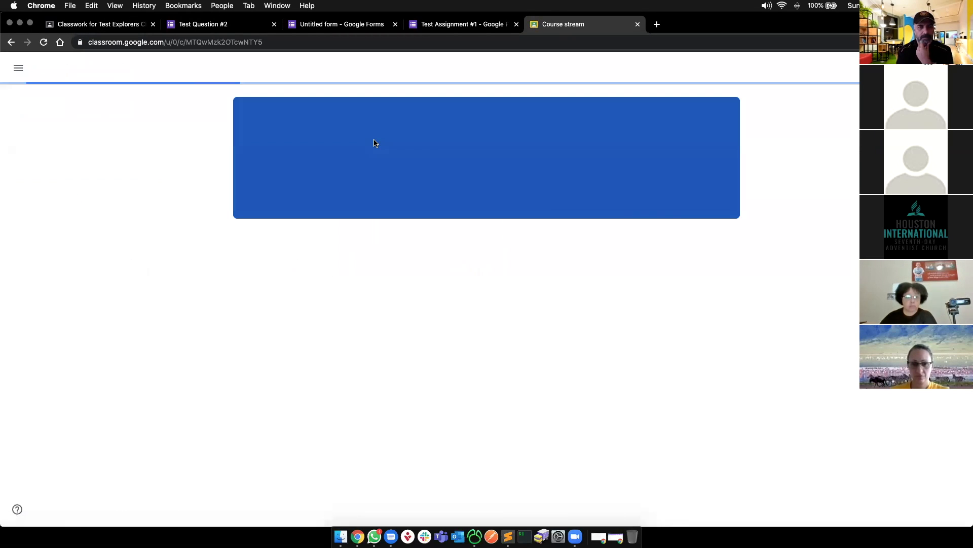
click(458, 78)
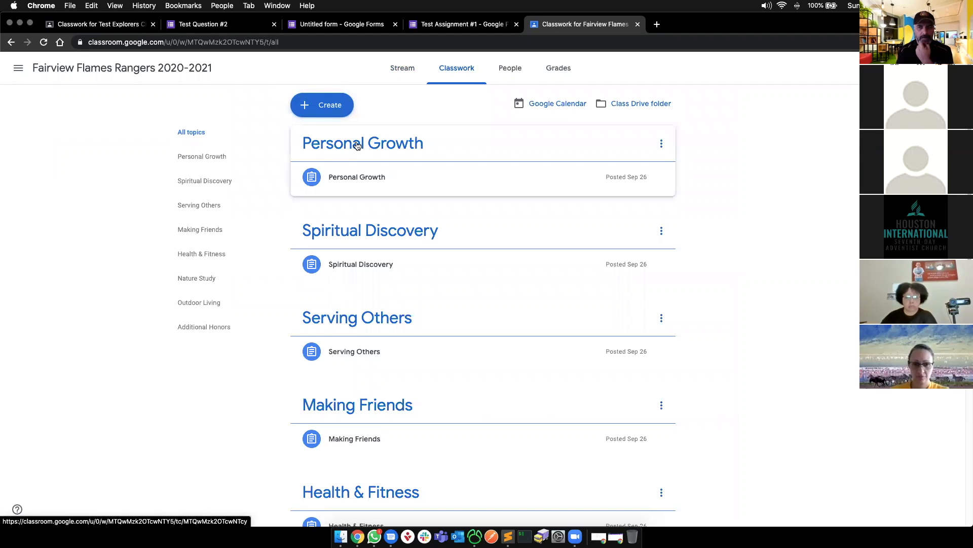
scroll(393, 263, down, 1)
scroll(392, 262, up, 1)
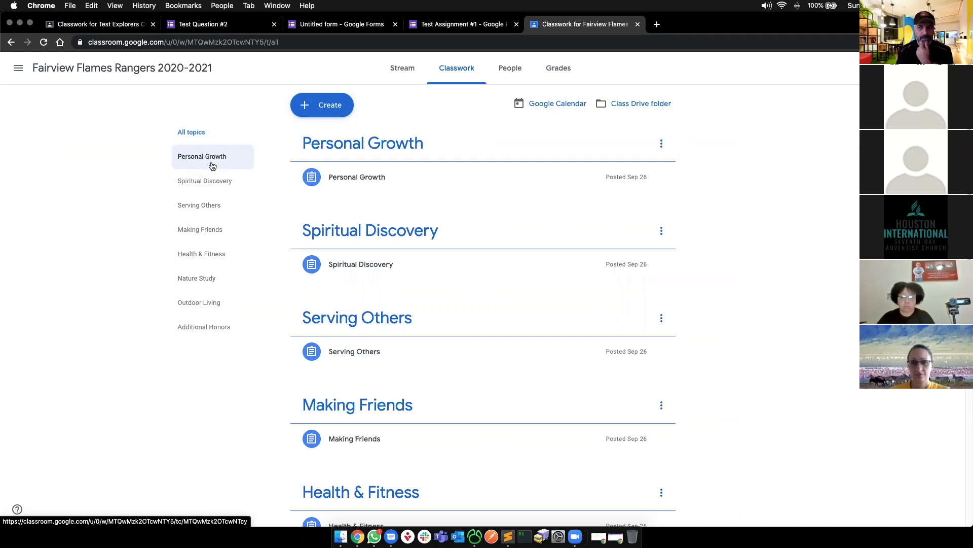
click(212, 166)
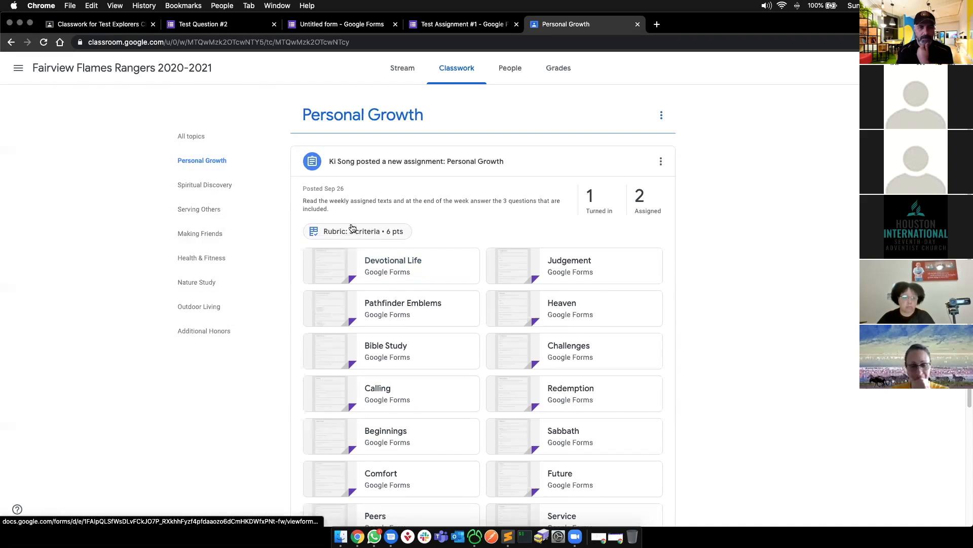
- Scroll through the Personal Growth attachments, then switch to the Spiritual Discovery topic
scroll(353, 222, down, 1)
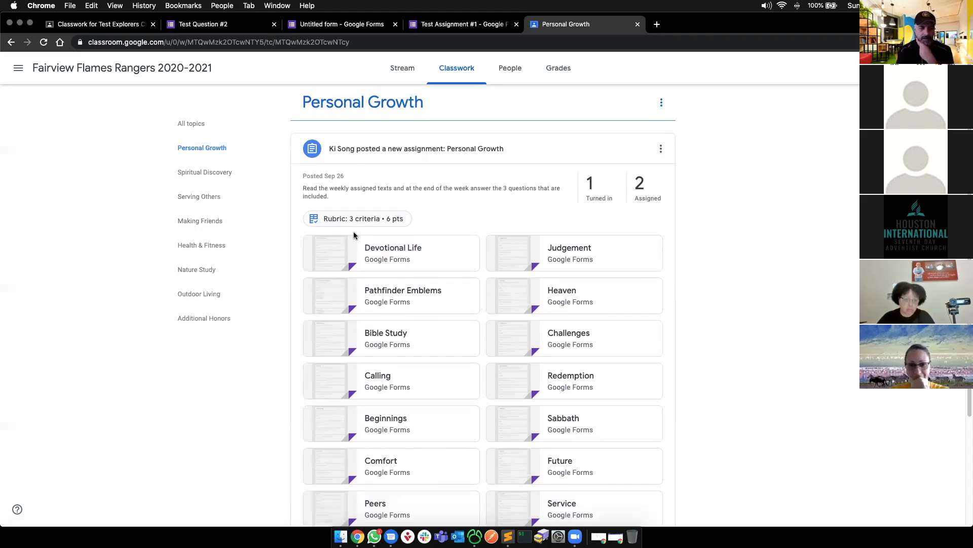
scroll(354, 235, down, 5)
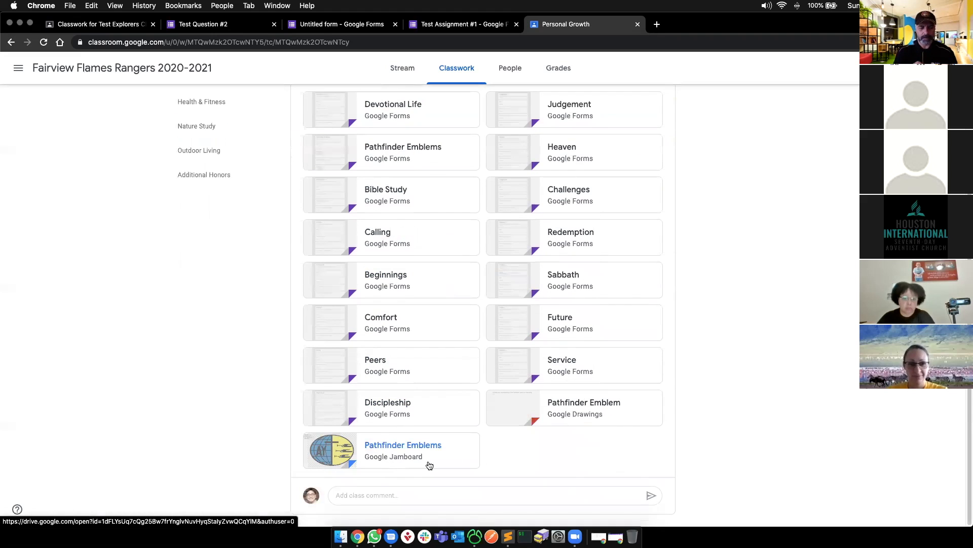
scroll(587, 428, up, 4)
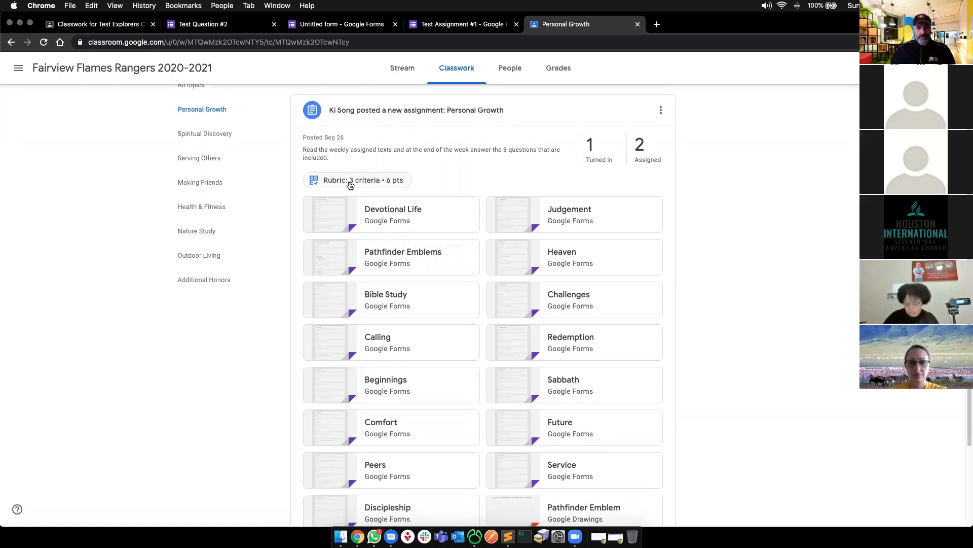
click(214, 141)
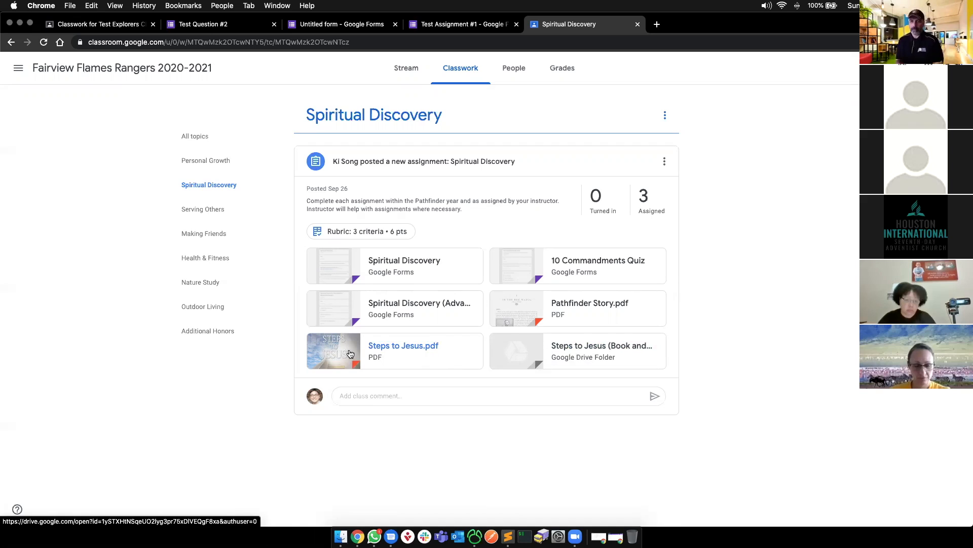
- Glance at the Steps to Jesus folder, then step through Serving Others, Making Friends, Health & Fitness to Nature Study
click(581, 349)
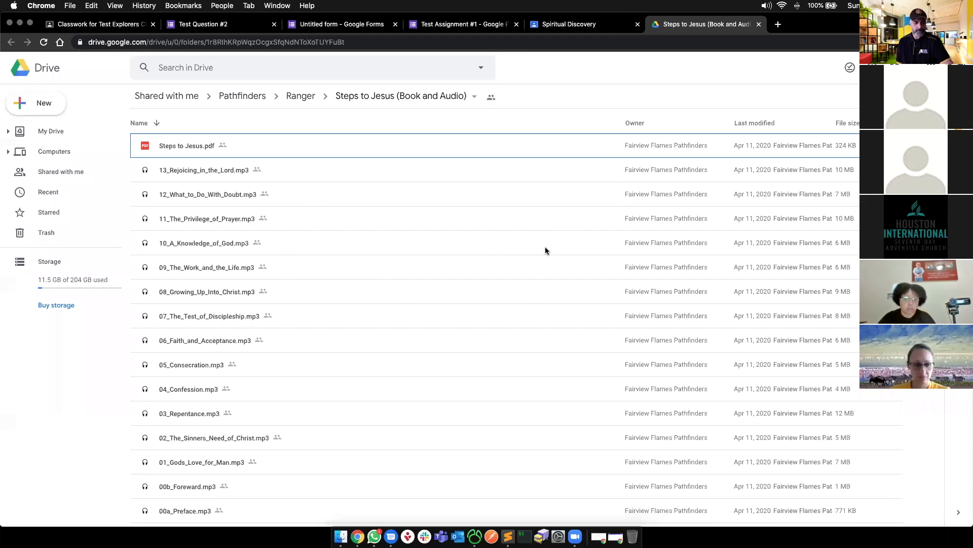
key(super+w)
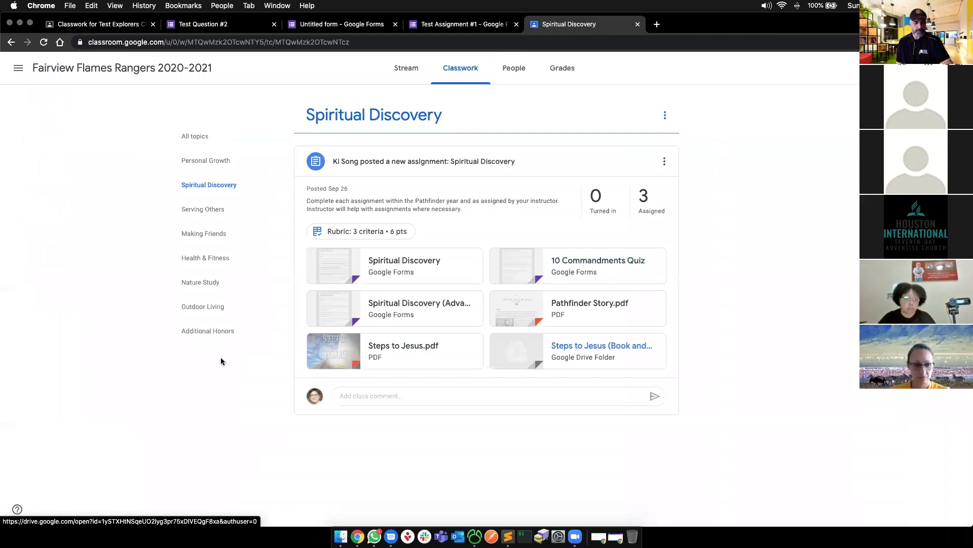
click(203, 210)
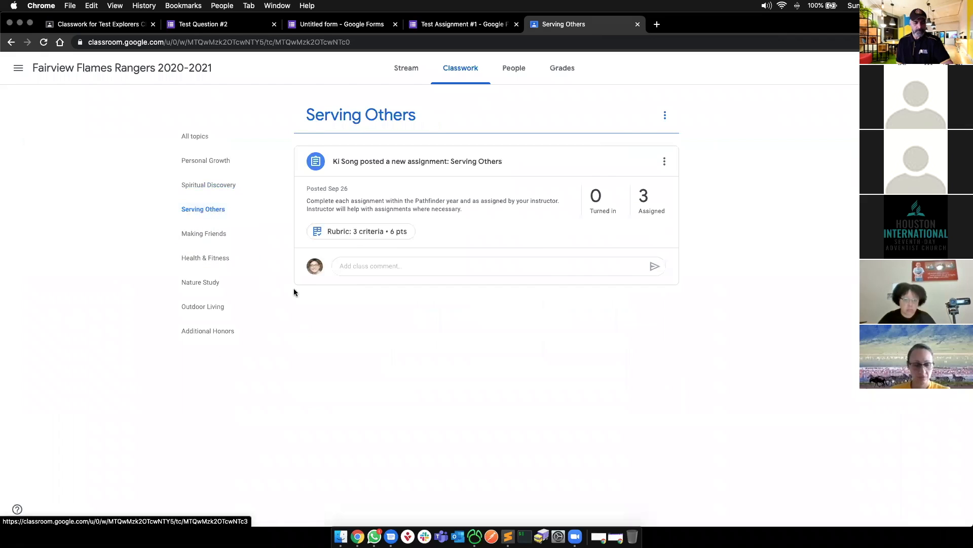
click(225, 236)
click(218, 255)
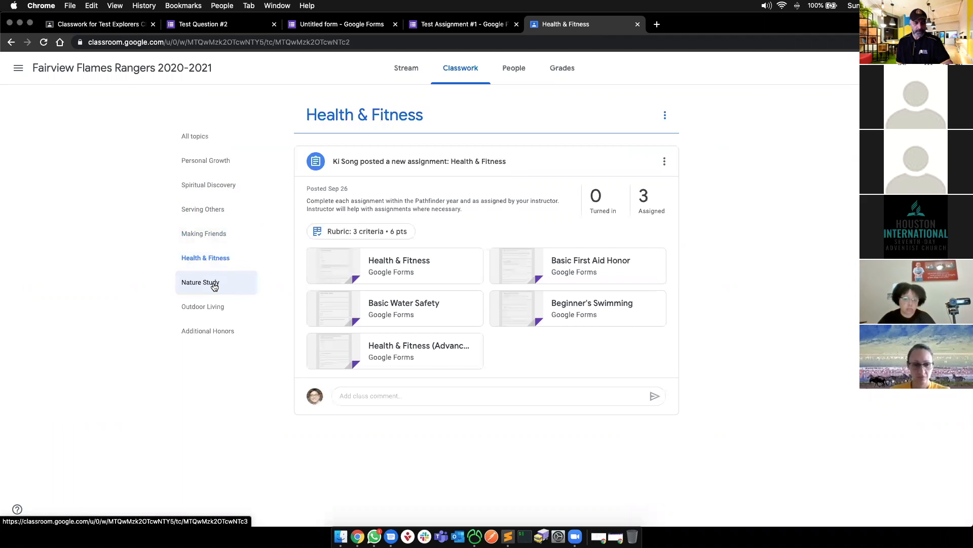
click(214, 285)
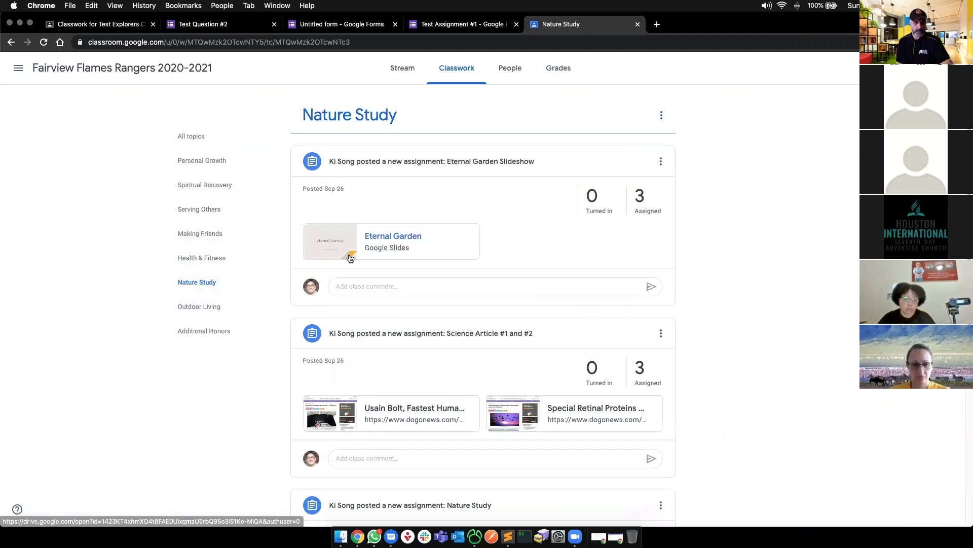
scroll(355, 322, down, 4)
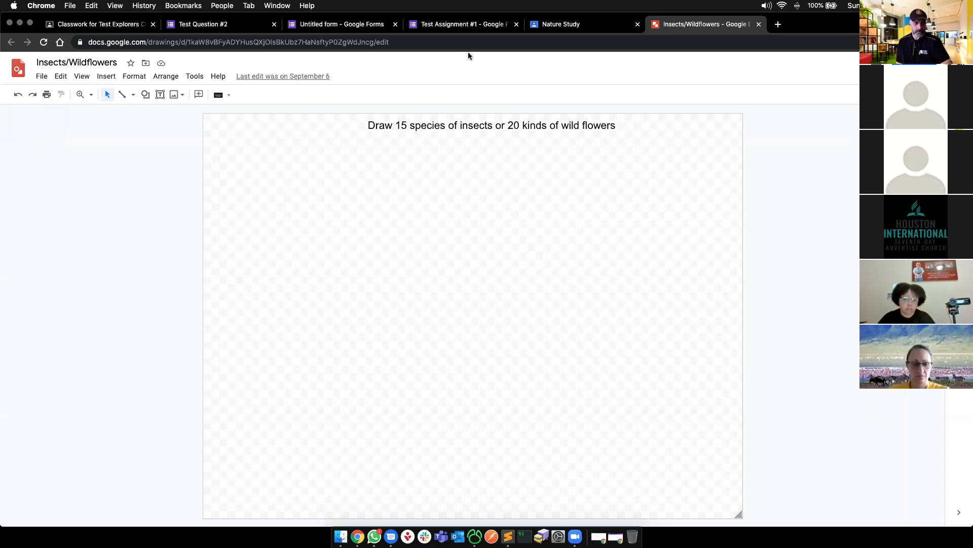
- Draw a freehand Scribble stroke on the Insects/Wildflowers drawing, then delete it
click(560, 24)
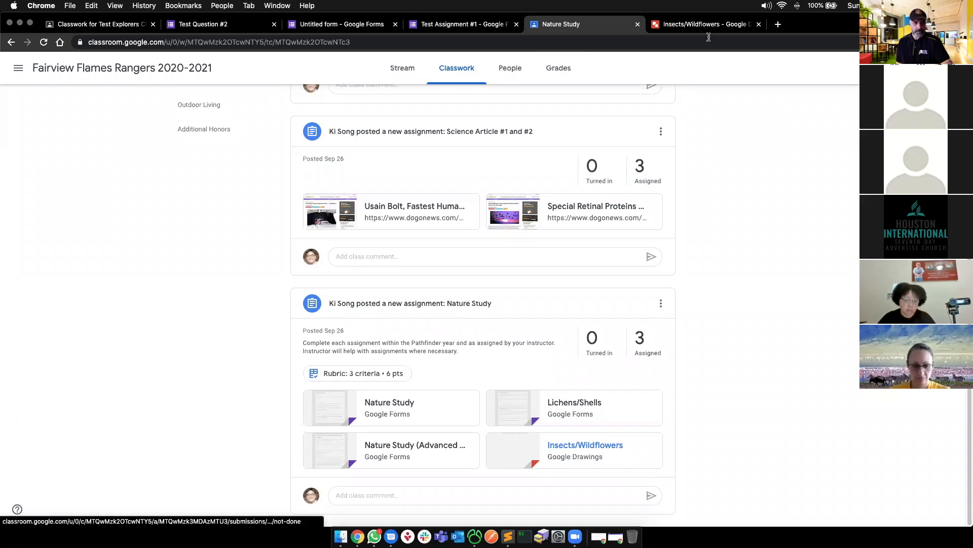
click(679, 30)
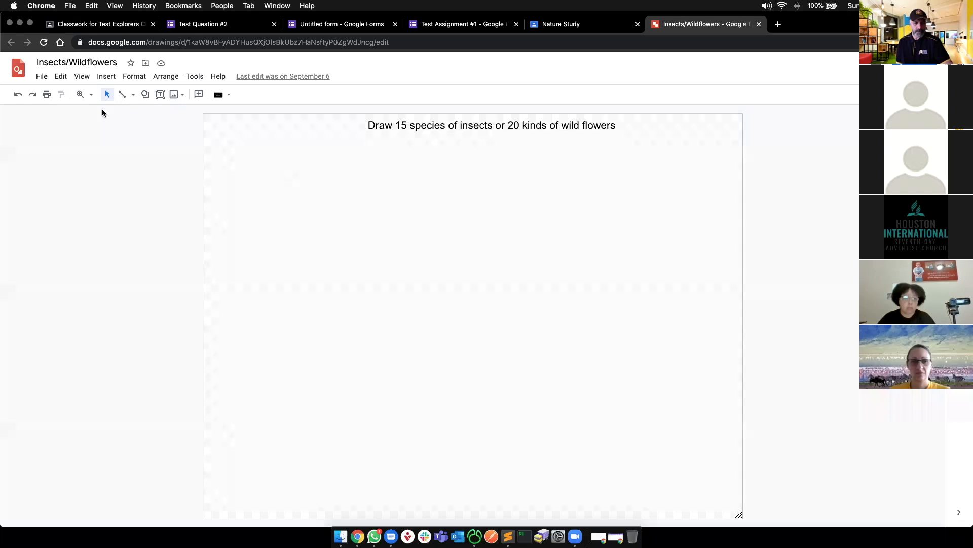
click(133, 95)
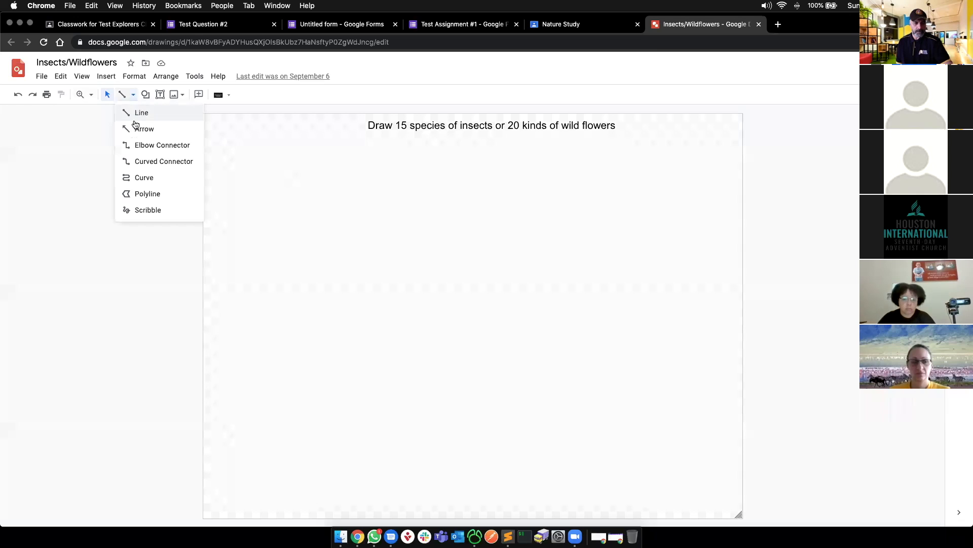
click(143, 210)
mouse_move(311, 200)
mouse_down()
mouse_move(396, 252)
mouse_move(463, 278)
mouse_up()
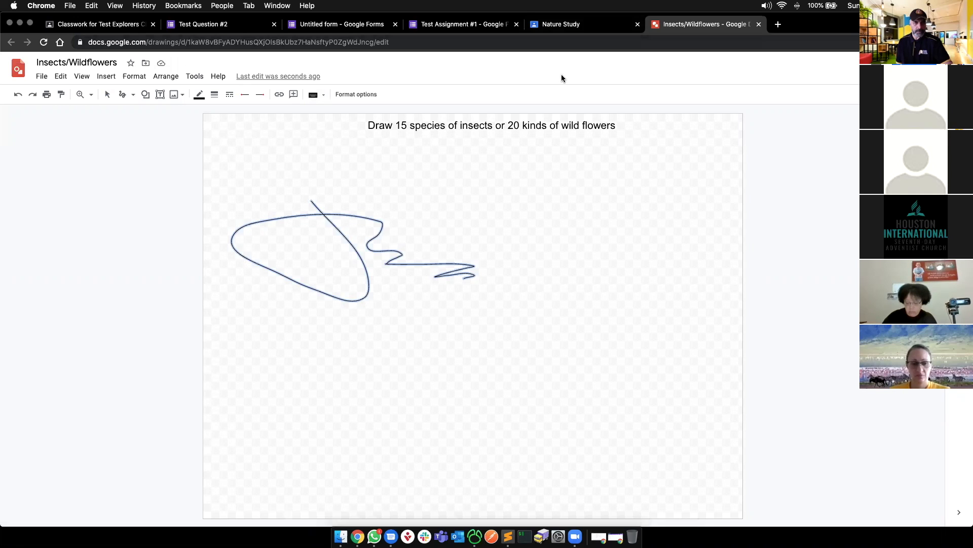
key(Delete)
- Close the drawing and show the Outdoor Living topic in Classroom
key(super+w)
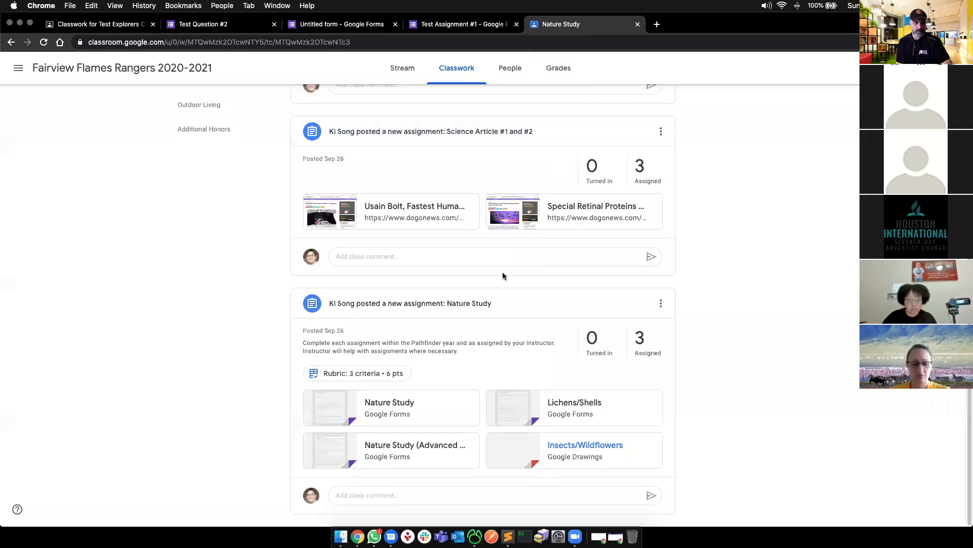
scroll(221, 245, up, 3)
click(219, 246)
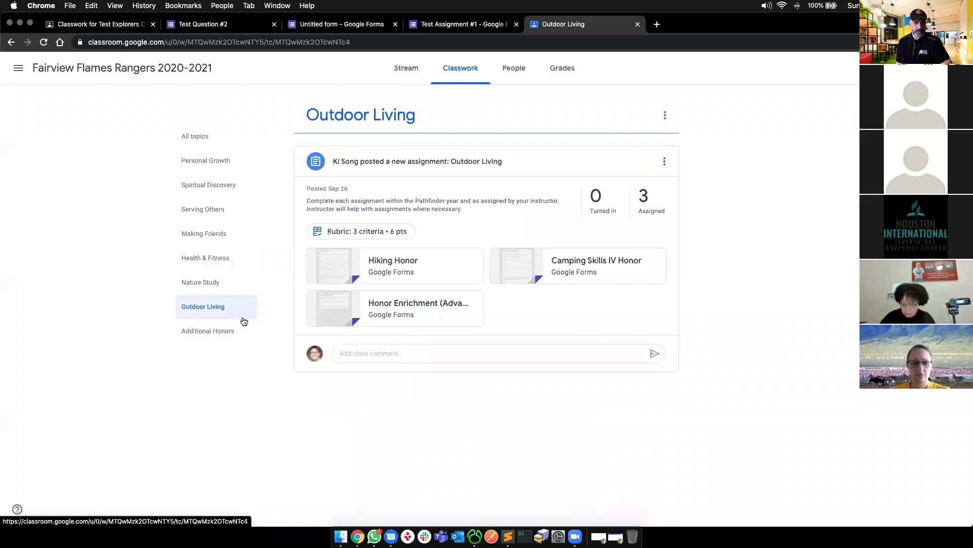
- Open Additional Honors, advance the slides from slide 9 to '1 Bonus Advanced Function', then return to Test Explorers classwork
click(227, 330)
key(super+grave)
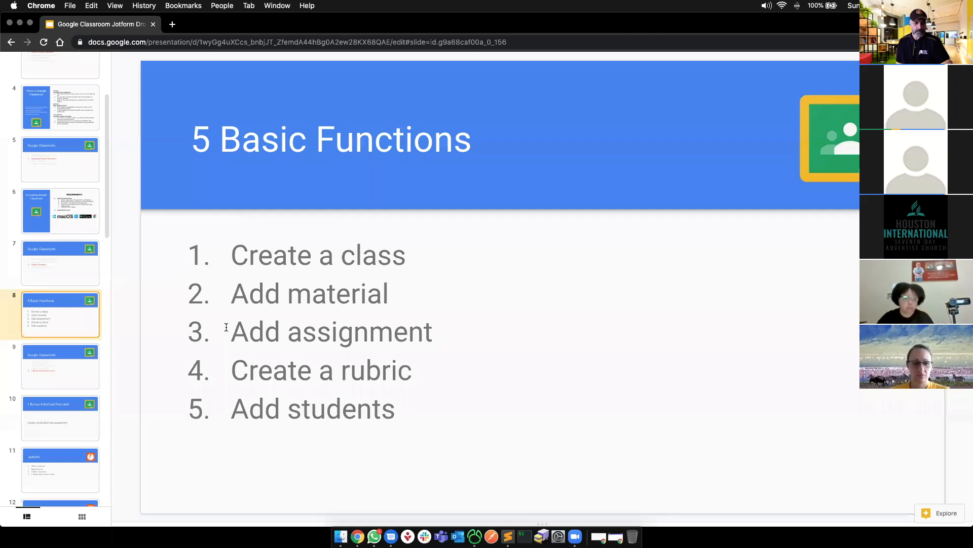
click(47, 370)
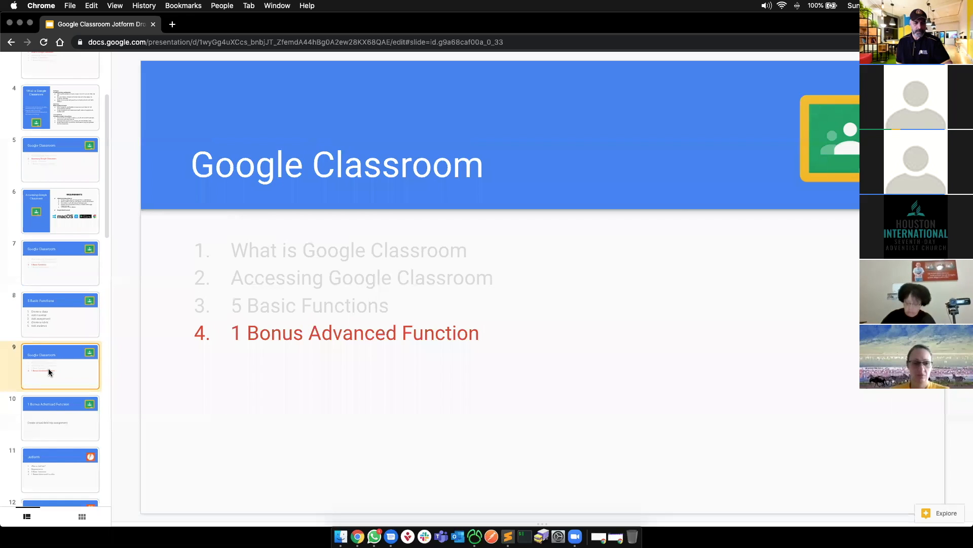
key(Down)
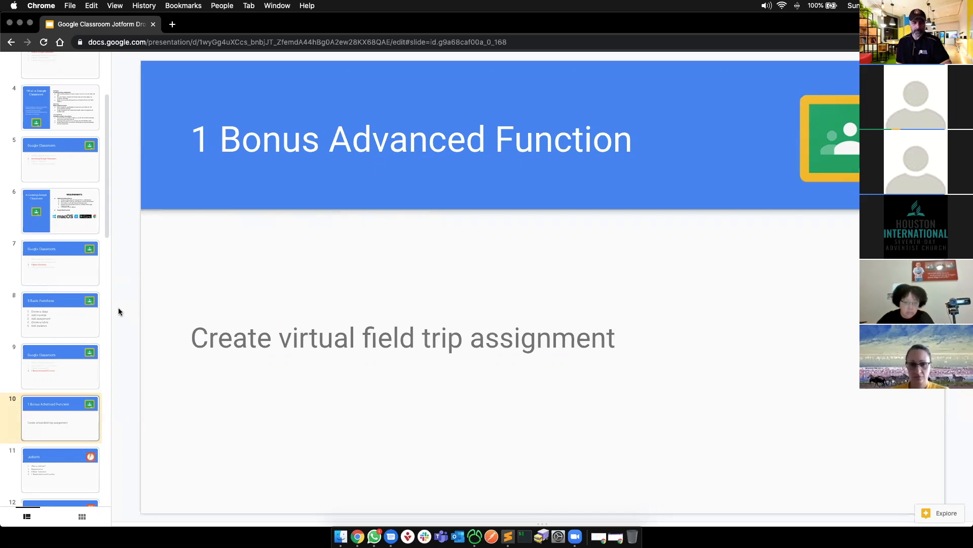
key(super+grave)
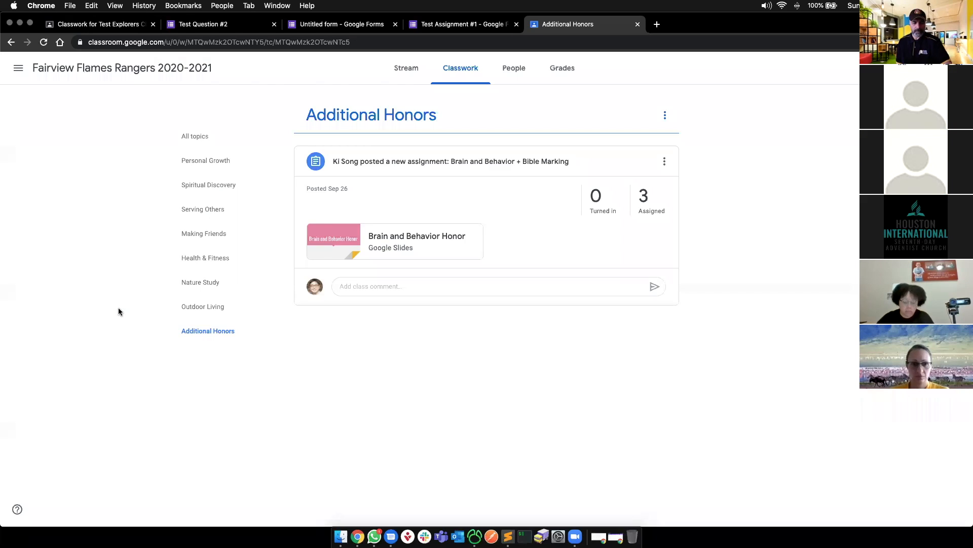
click(111, 25)
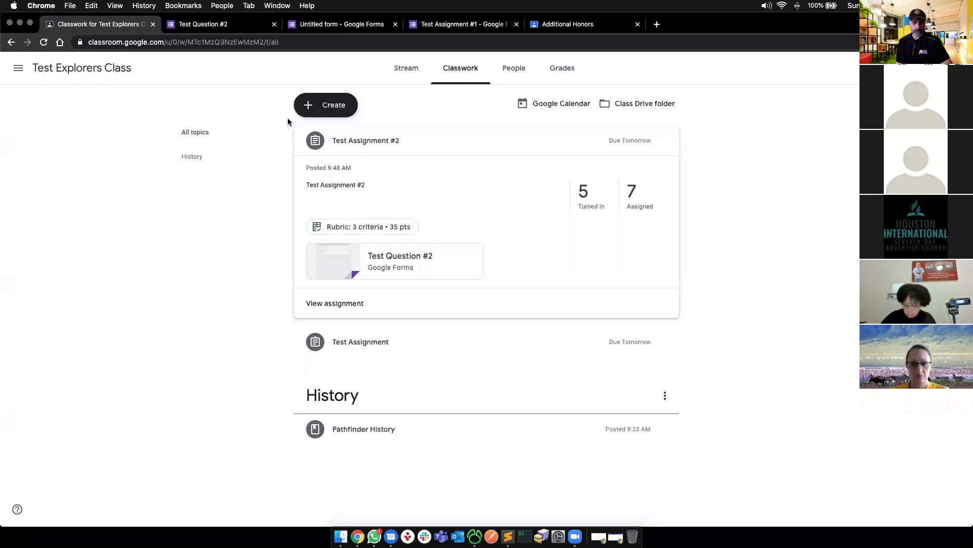
- Save a draft assignment titled 'Virtual Field Trip for', then expand the Pathfinder History material
click(310, 108)
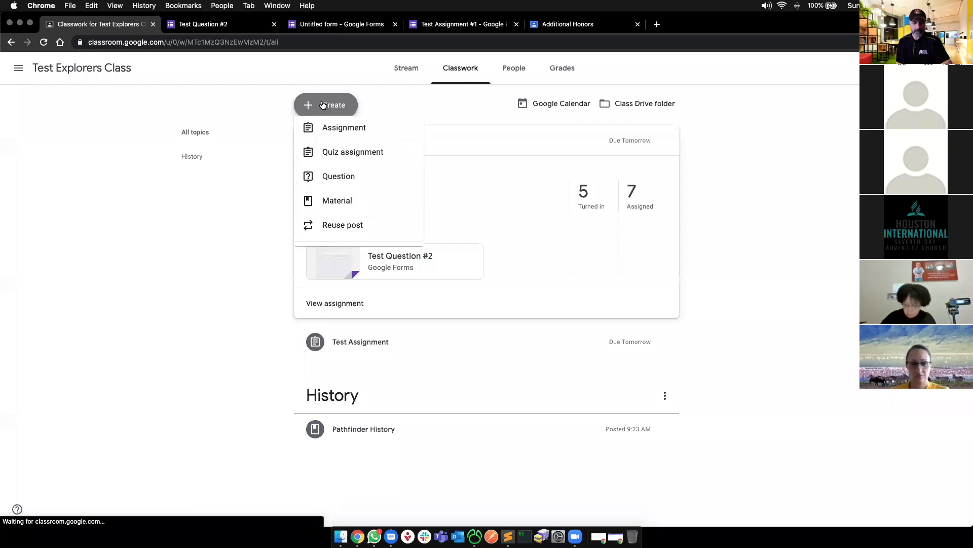
click(326, 138)
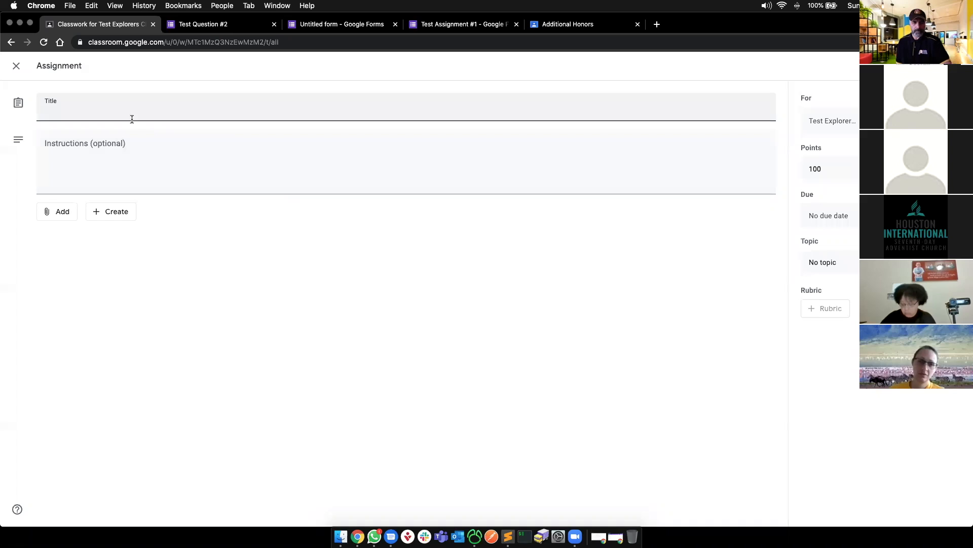
text(Virtual )
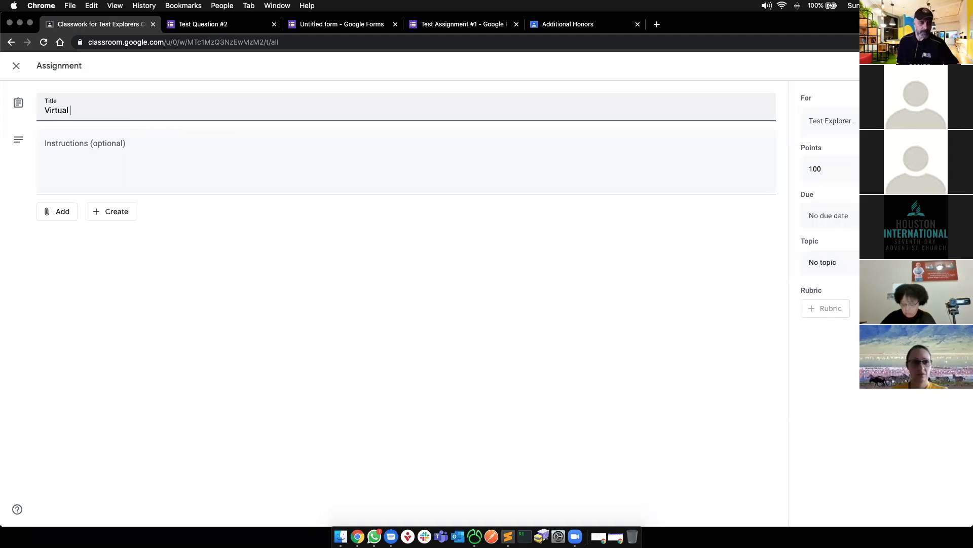
text(Field Trip for)
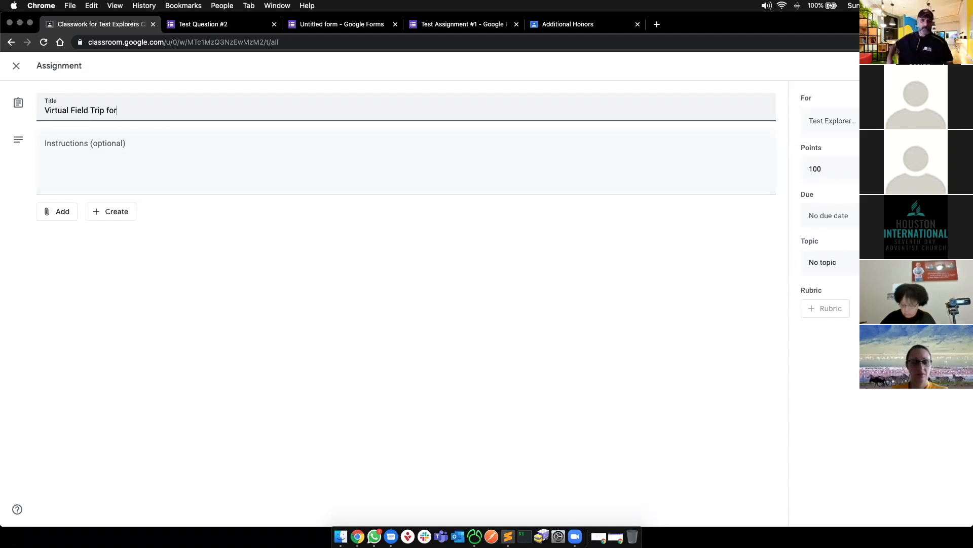
key(super+a)
key(BackSpace)
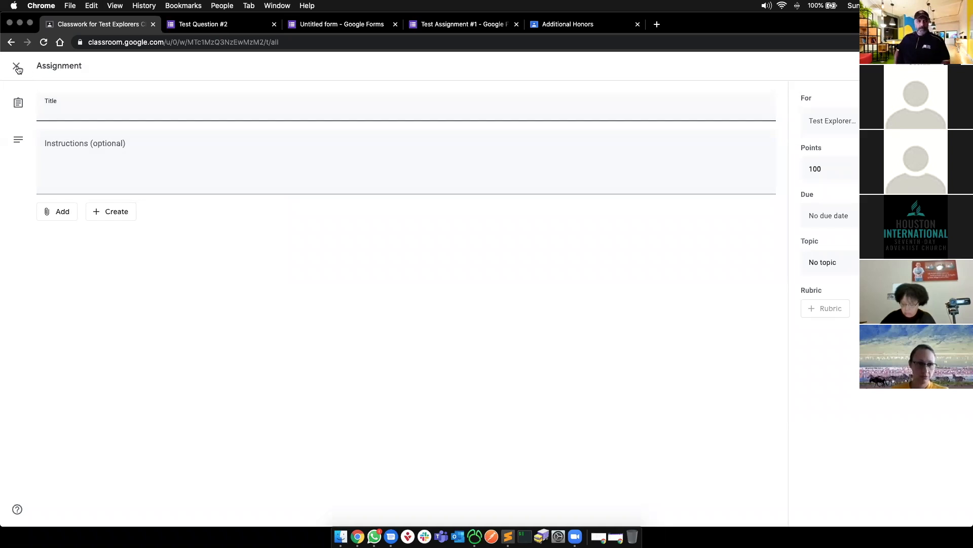
key(super+z)
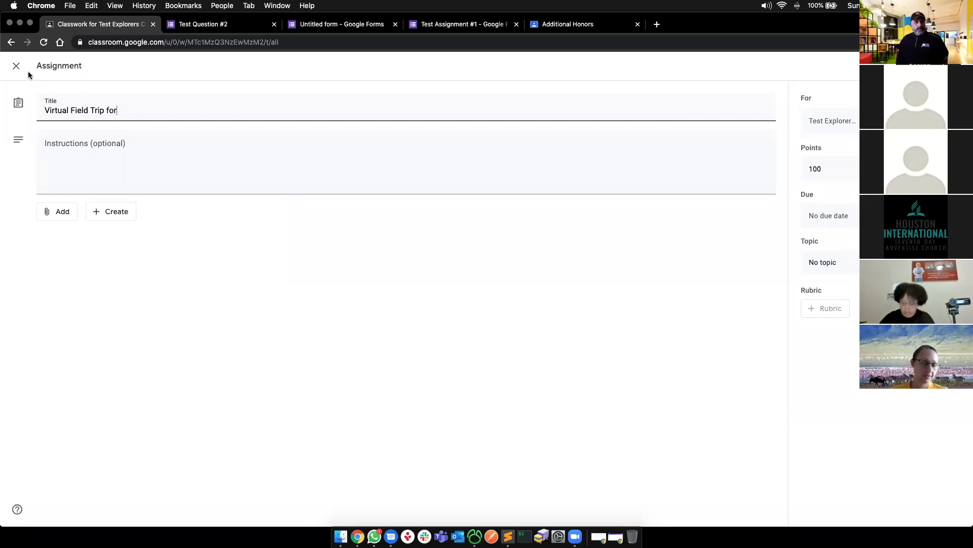
click(20, 68)
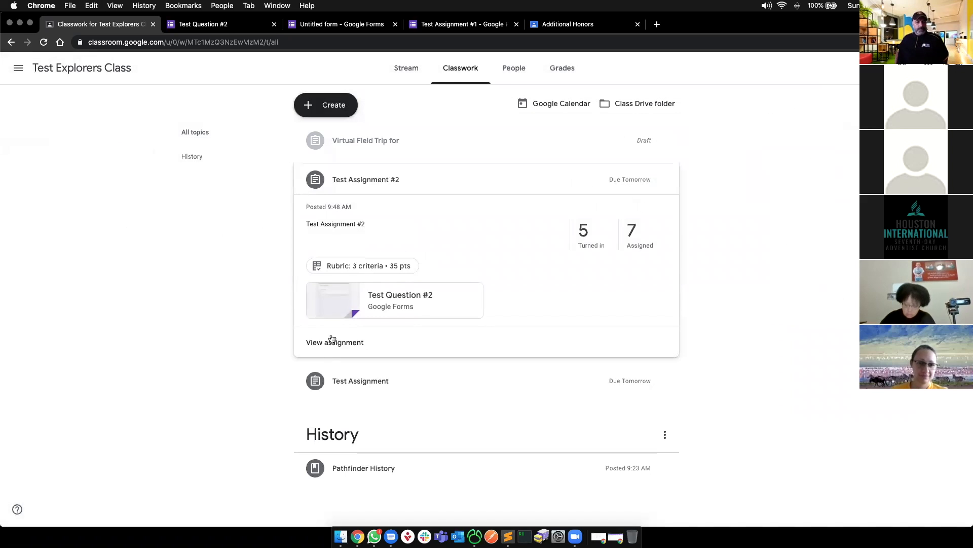
click(354, 474)
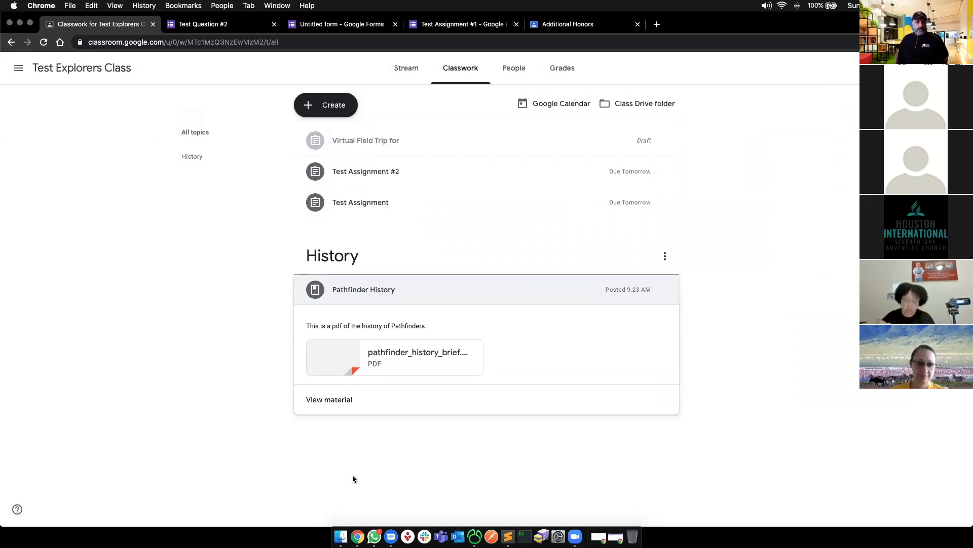
click(343, 402)
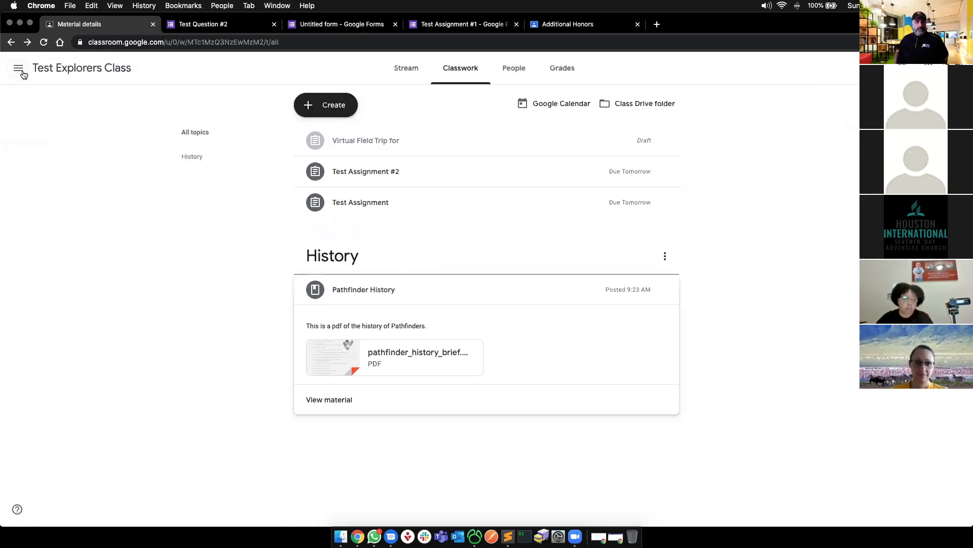
- Start a new assignment titled 'Virtual History of Pathfinder History'
click(310, 105)
click(318, 135)
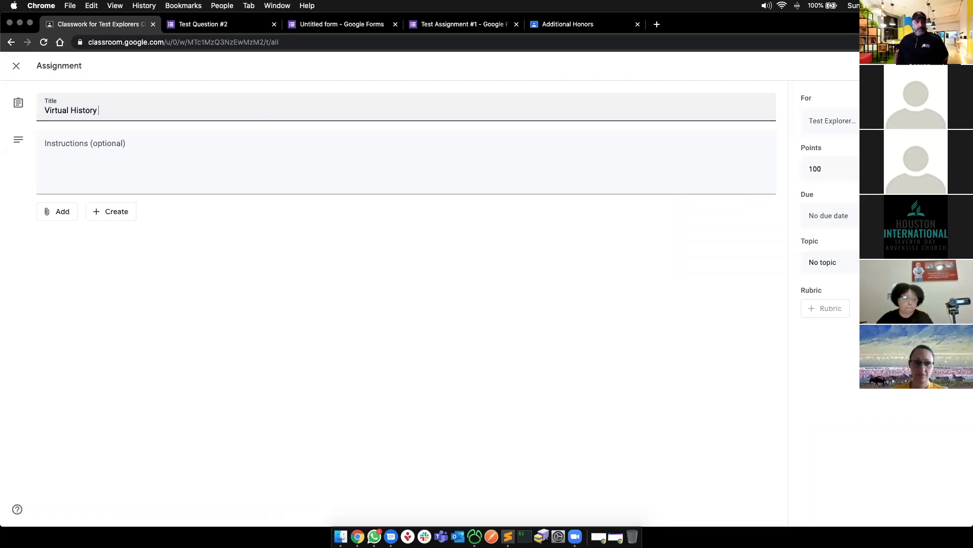
text(Virtual History of Pathfinder History)
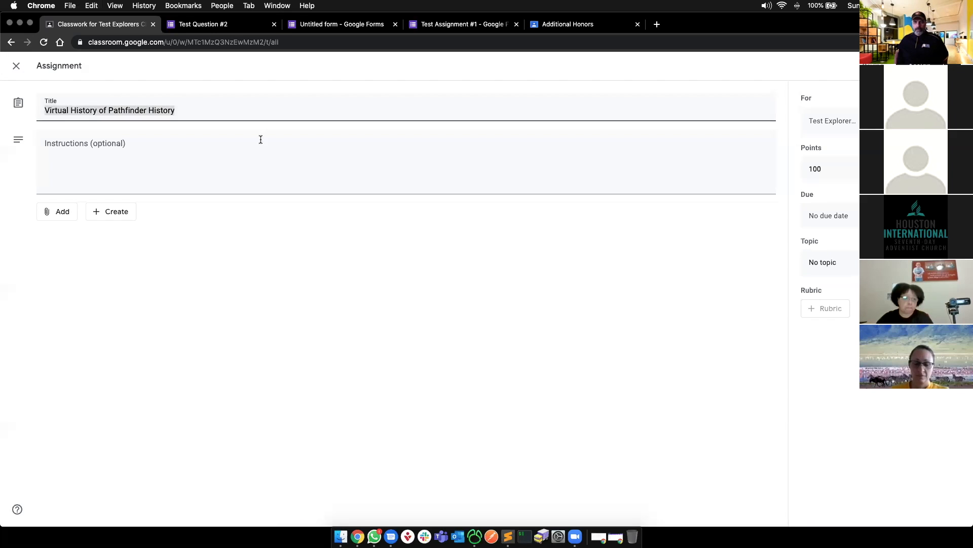
- Write instructions: use Google My Maps to mark at least 5 historical Pathfinder History locations
click(239, 180)
text(Use Googl)
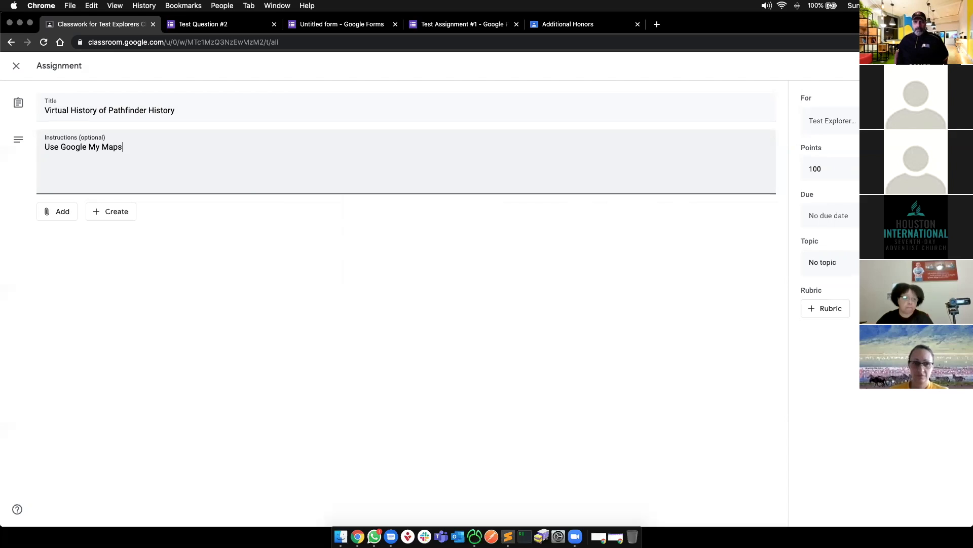
text(e My Maps to mark on)
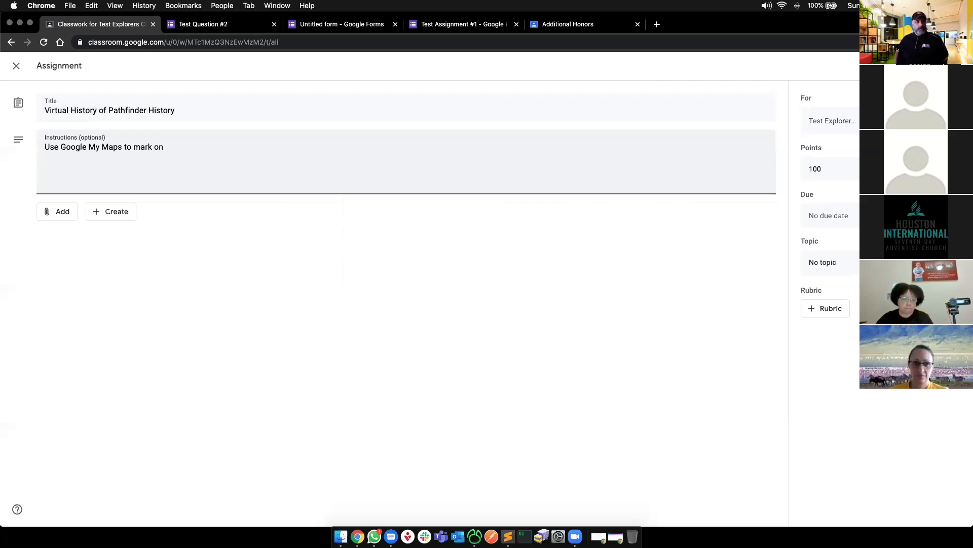
text( a map)
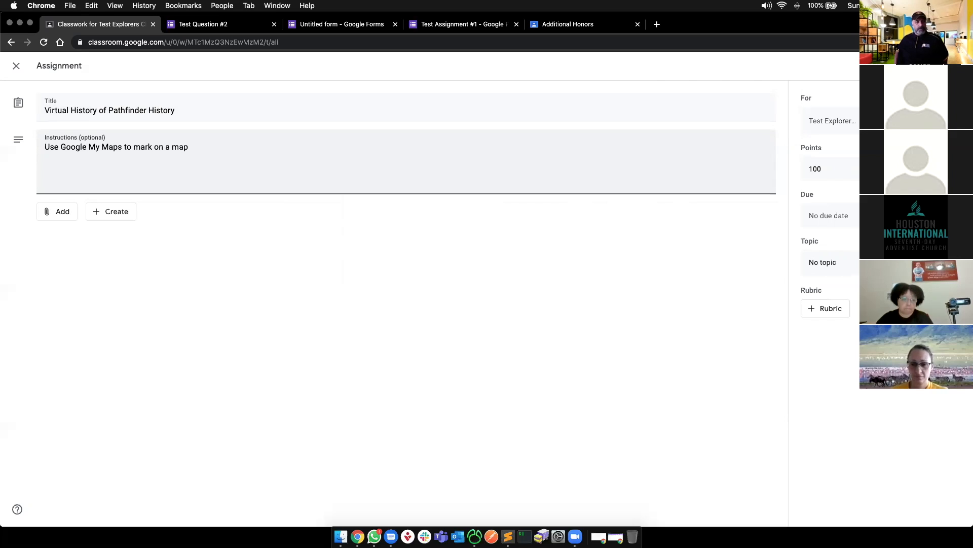
text( at least 655 history)
key(BackSpace)
text(ical Pathfinder History locations.)
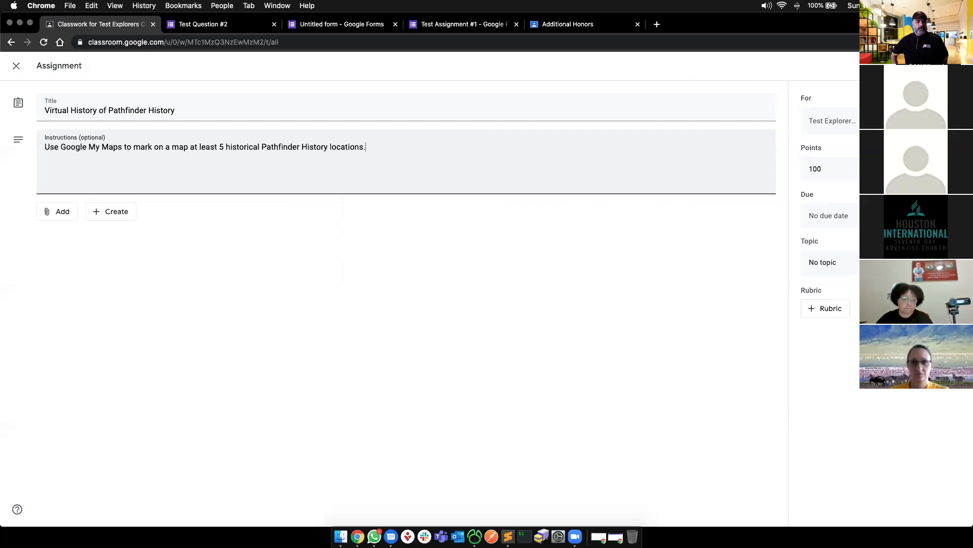
click(224, 249)
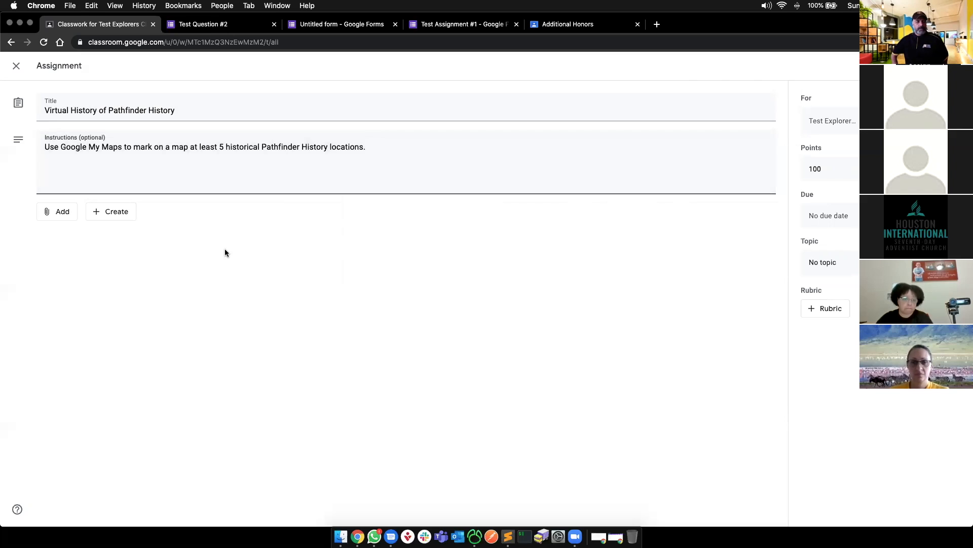
- Show the Create choices for attaching a new Docs, Slides, Sheets, Drawings or Forms file
click(108, 216)
click(65, 246)
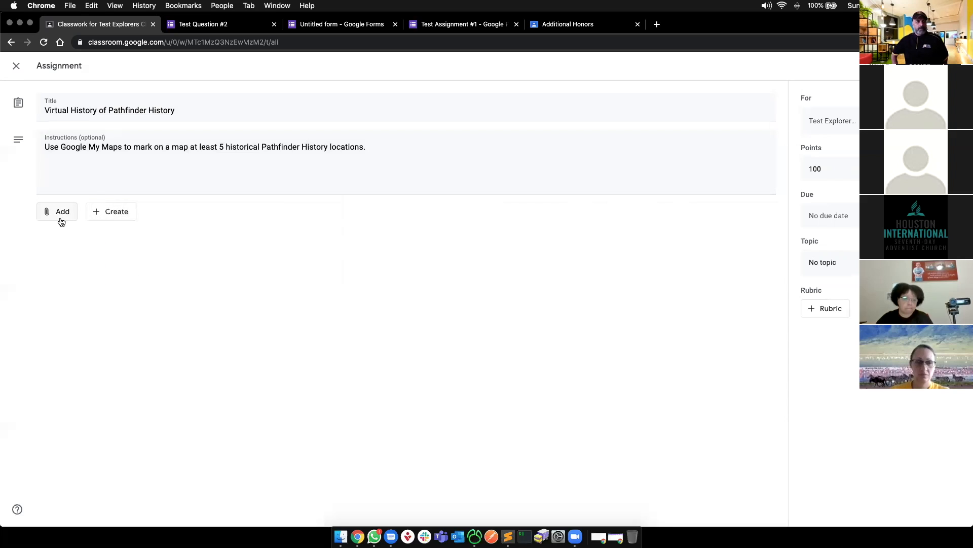
click(110, 214)
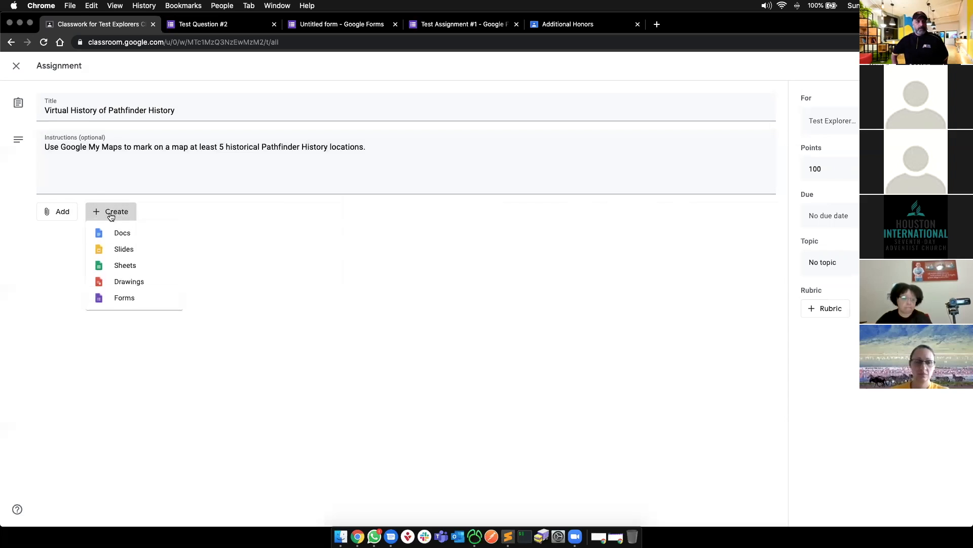
- Attach a new Google Form titled 'Link to My Map'
click(123, 299)
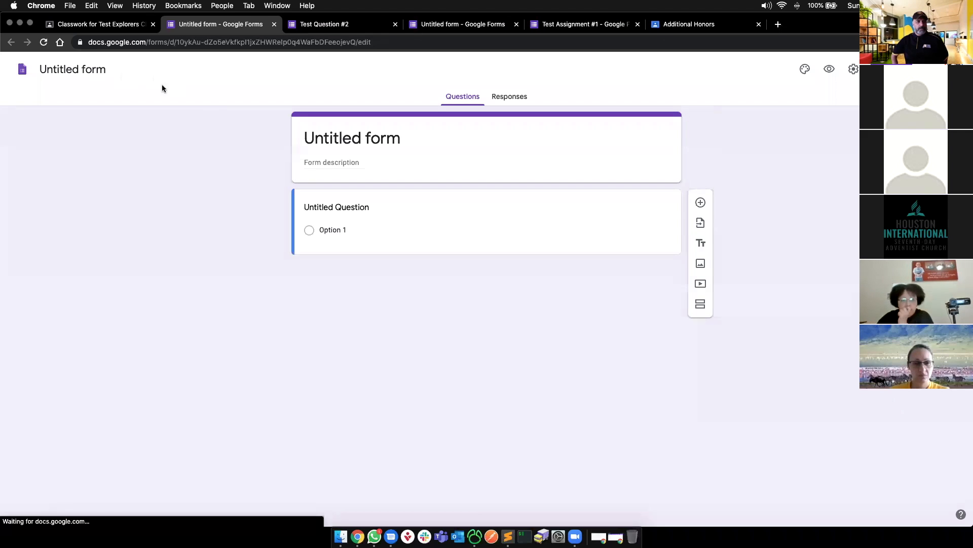
click(406, 141)
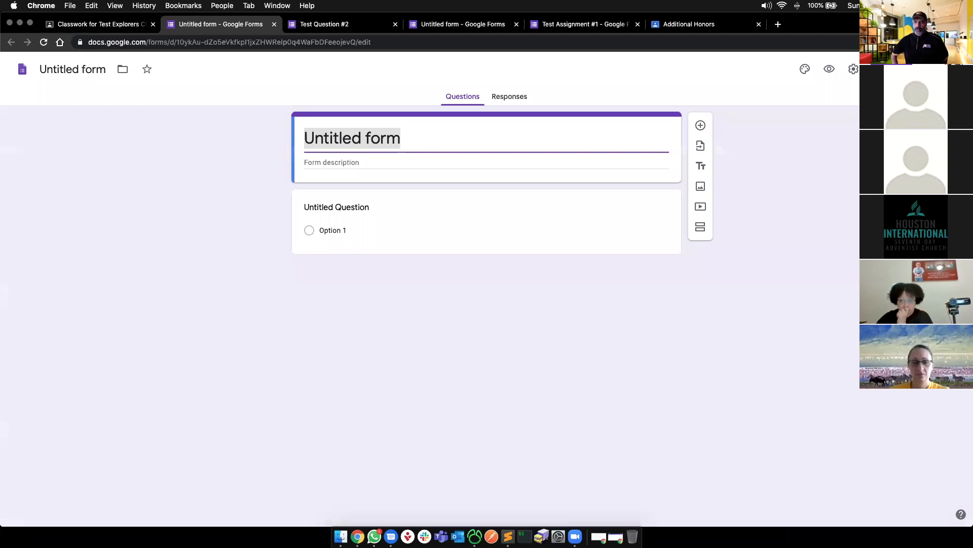
text(Link to My Map)
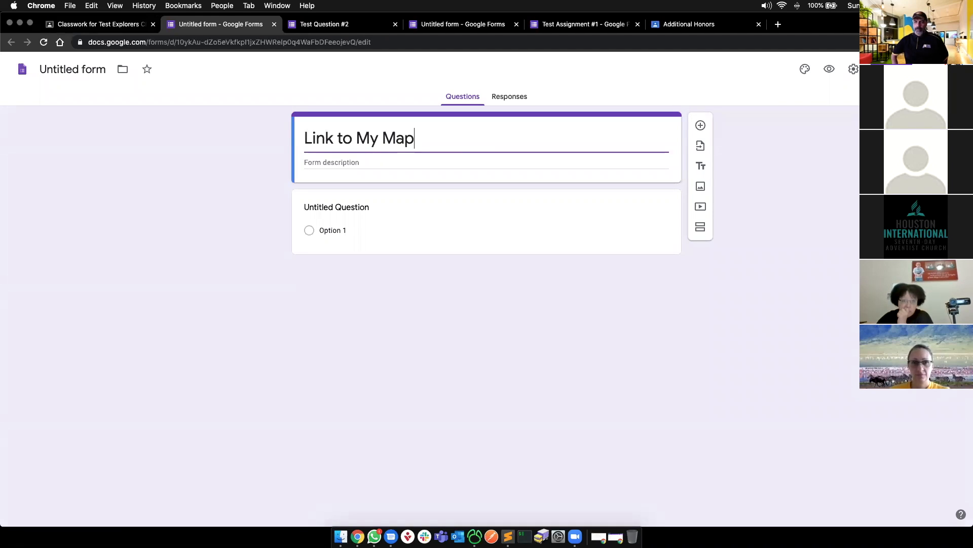
- Make the first question a required short answer: 'Please provide link to my map'
click(475, 218)
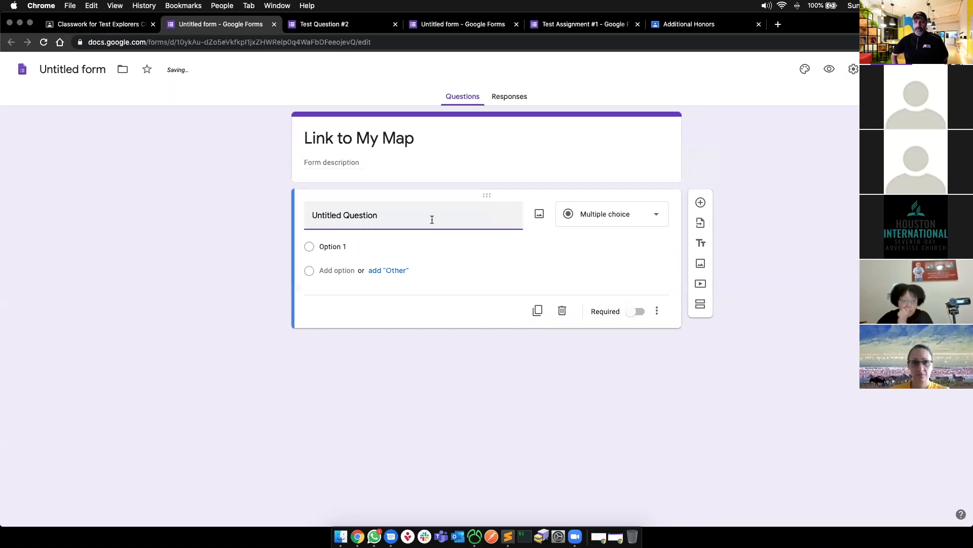
text(L)
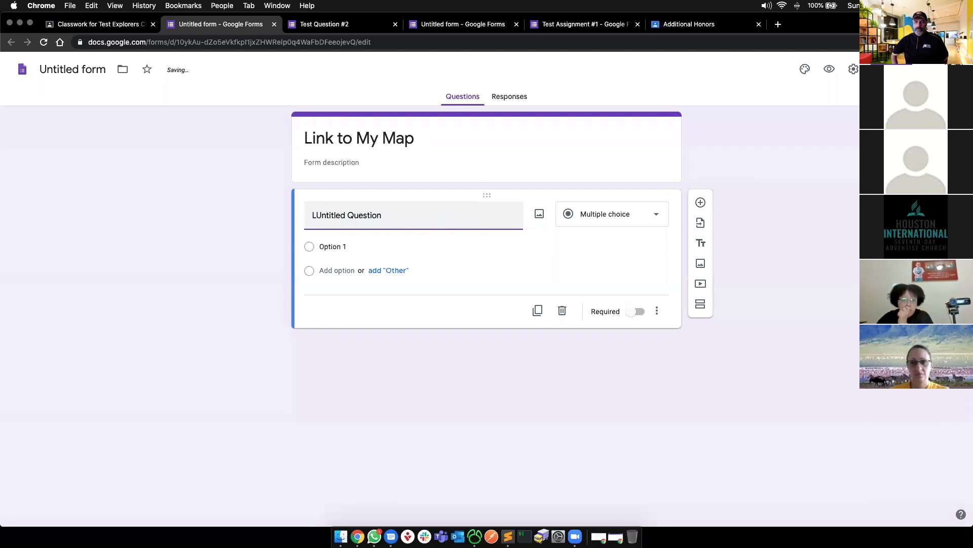
key(BackSpace)
key(super+a)
text(Pl)
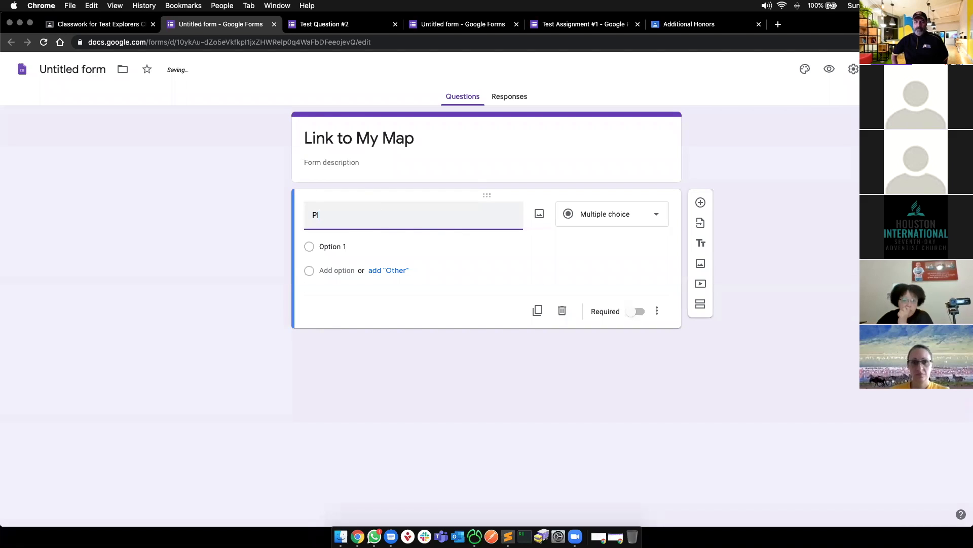
text(ease proviude link to my map)
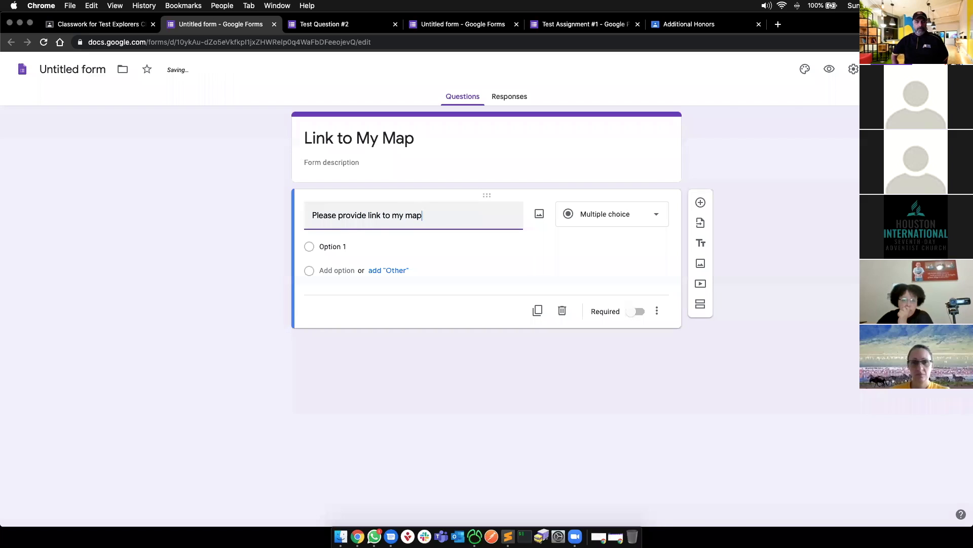
click(598, 218)
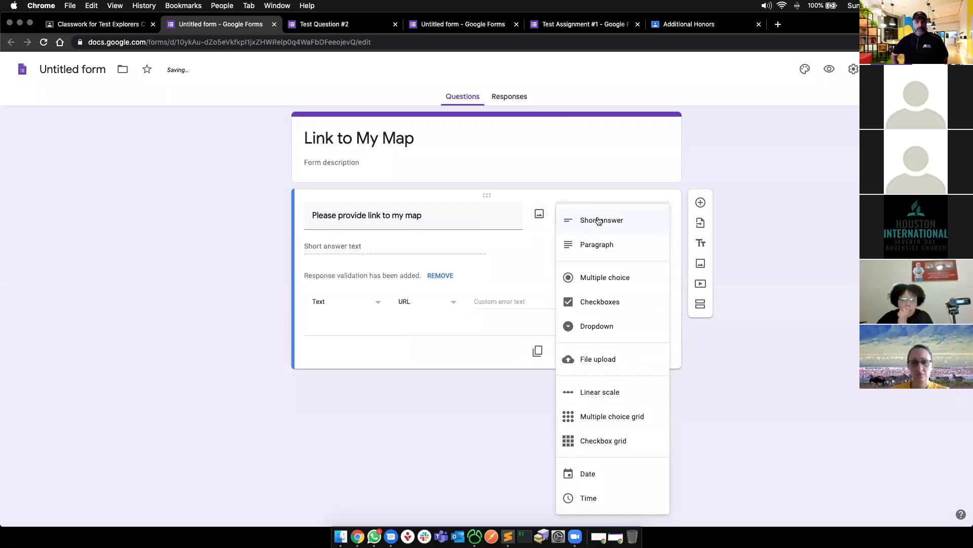
click(598, 220)
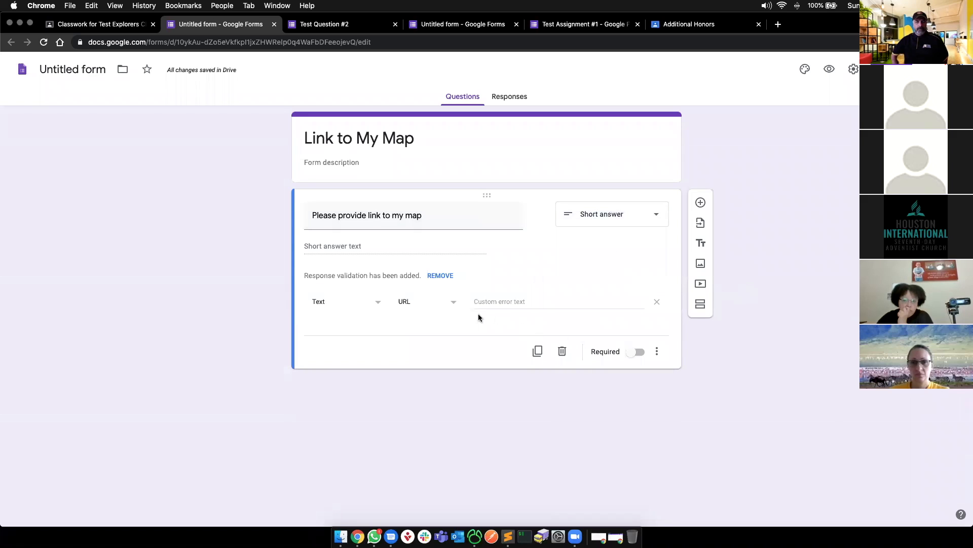
click(637, 352)
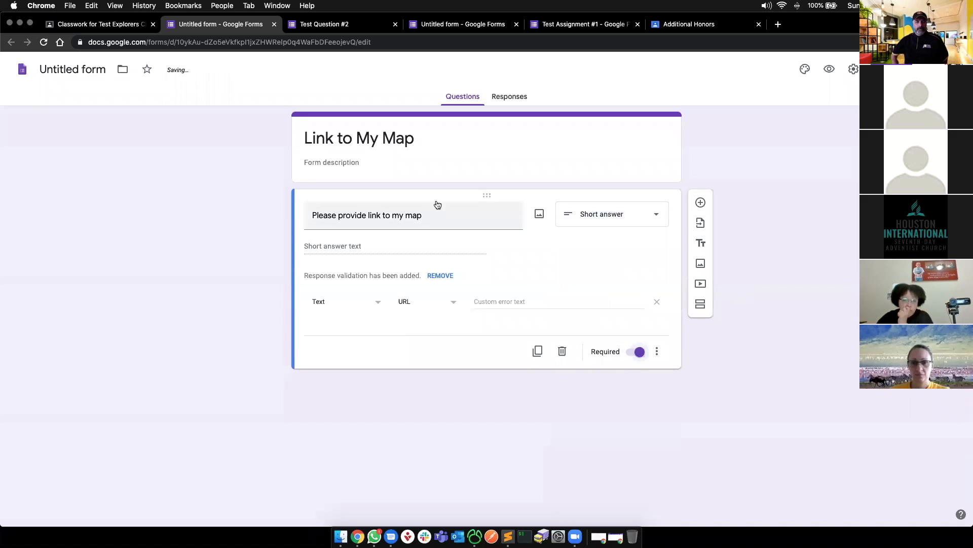
- Turn on Collect email addresses and Response receipts in the form settings and save
click(854, 69)
click(385, 148)
click(369, 167)
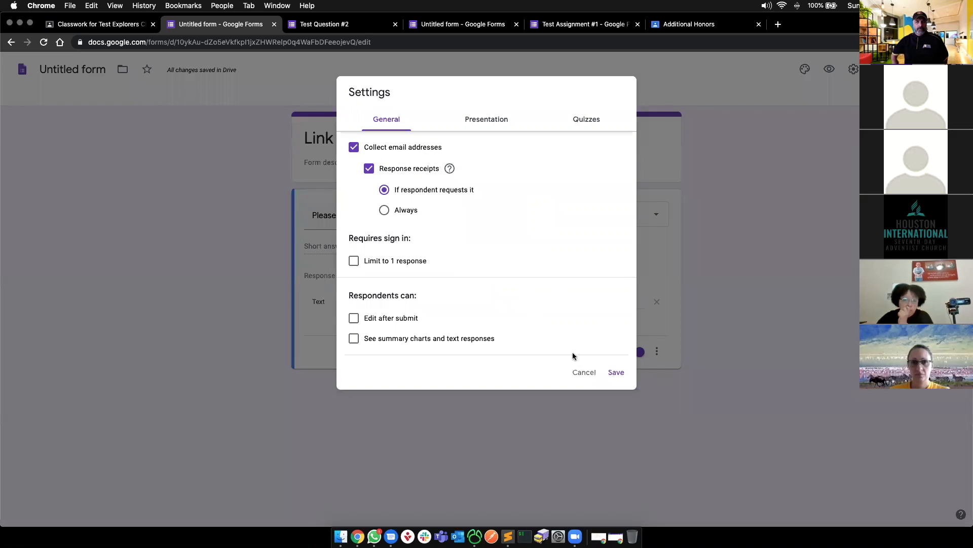
click(616, 371)
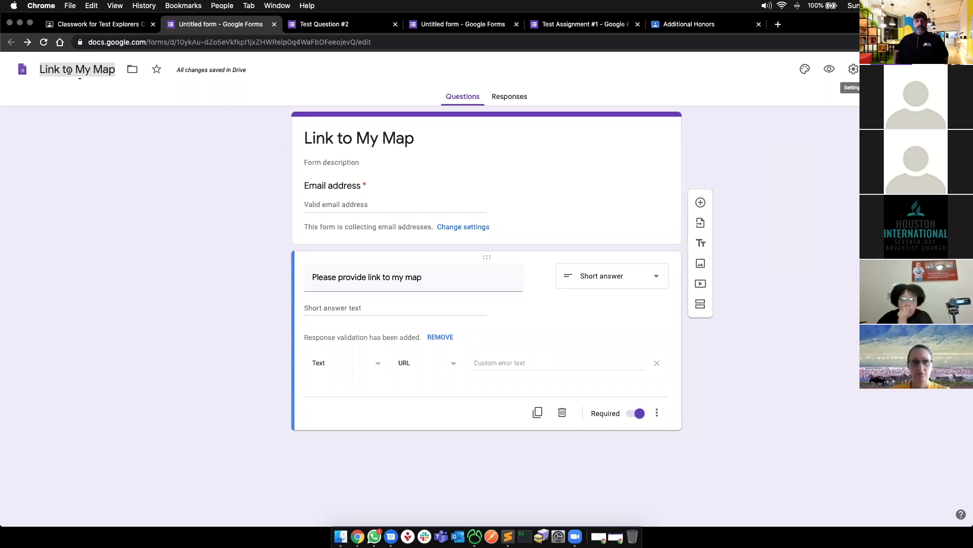
- In a new tab, search 'my maps google' and open the Google My Maps site
click(99, 24)
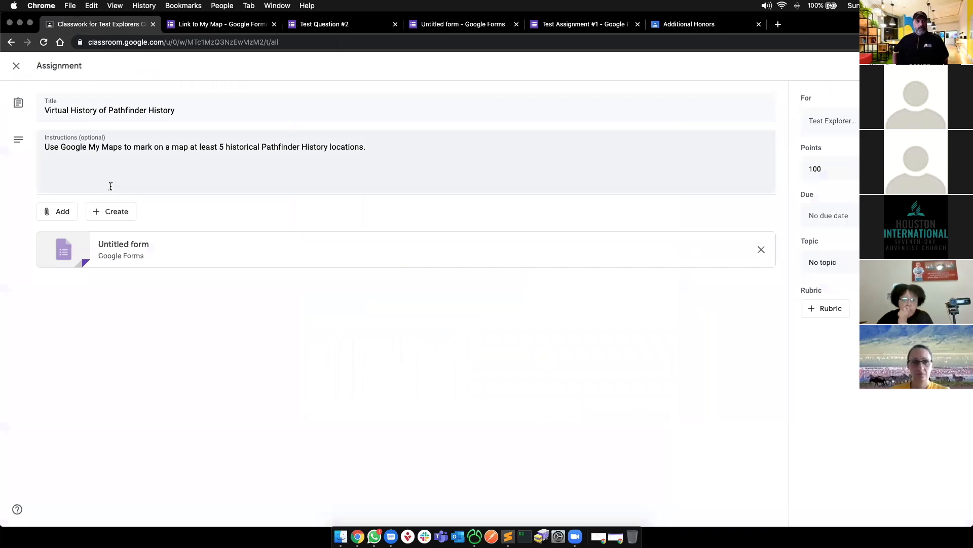
key(super+t)
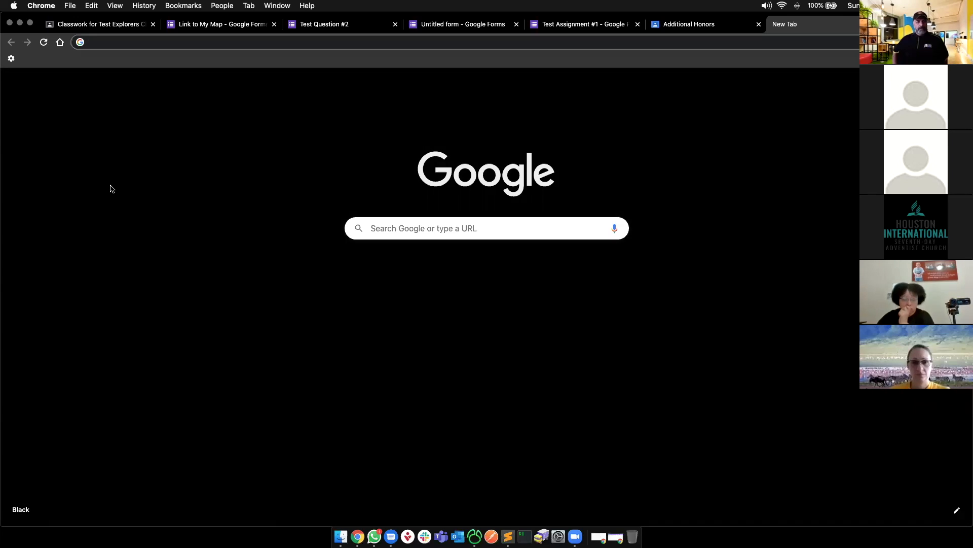
text(google.com)
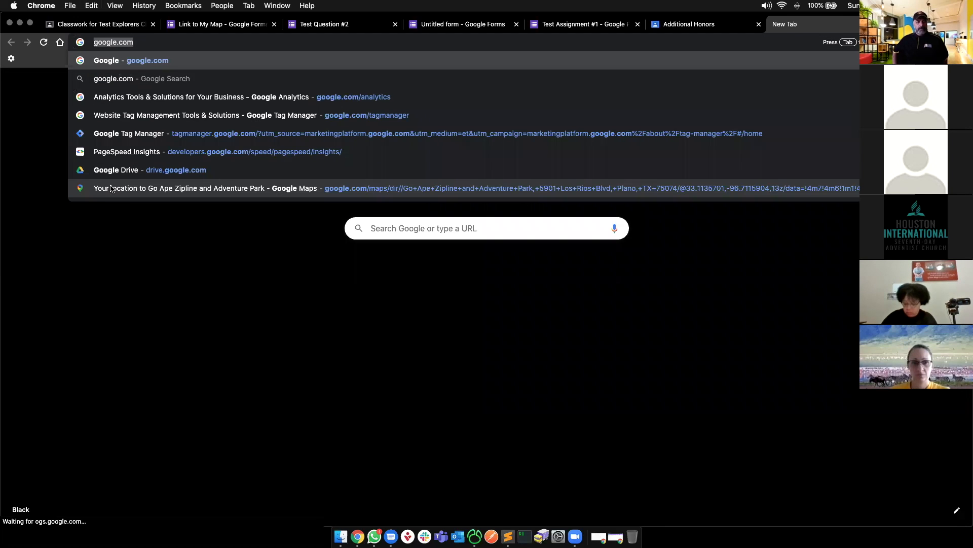
key(super+a)
text(my map)
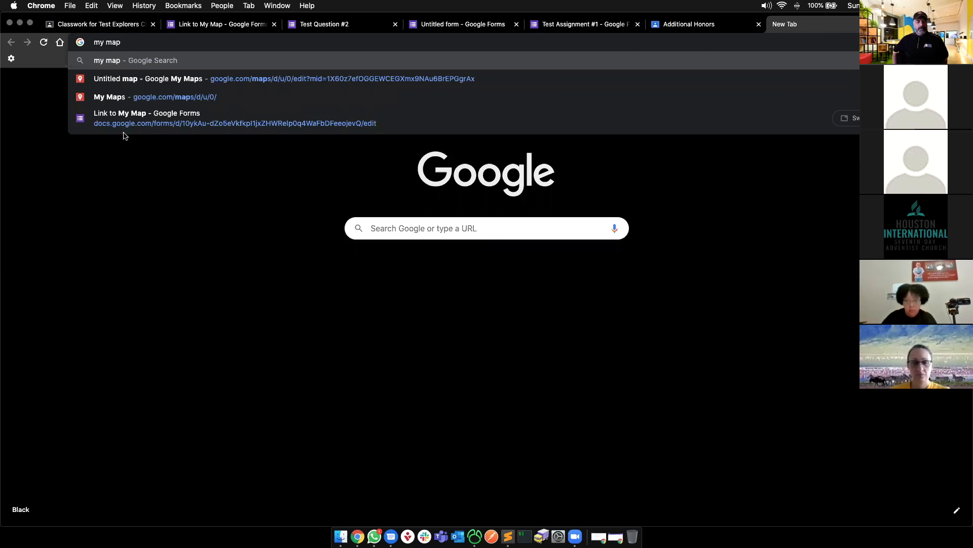
text(s google)
key(Return)
click(107, 160)
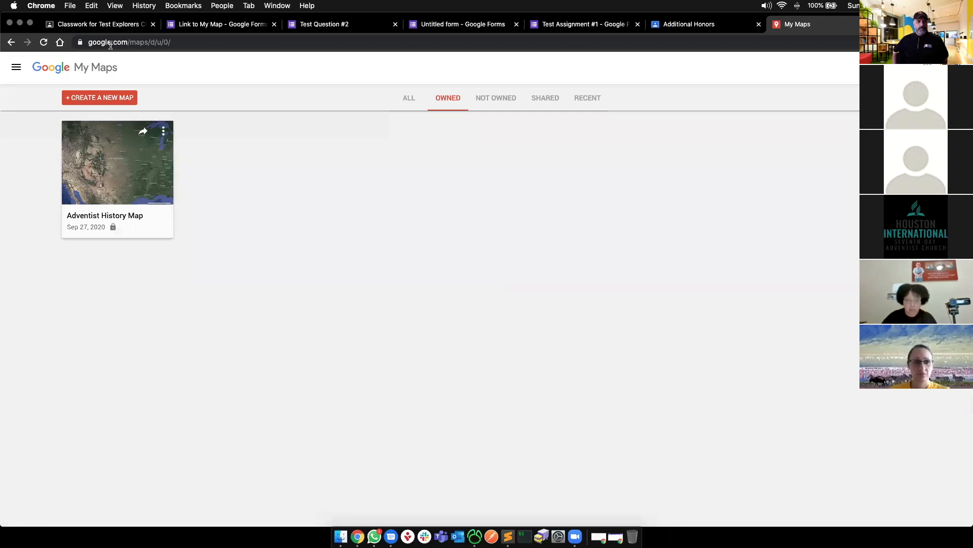
- Visit google.com/maps briefly, then go back to the My Maps list
drag(147, 43, 280, 46)
key(BackSpace)
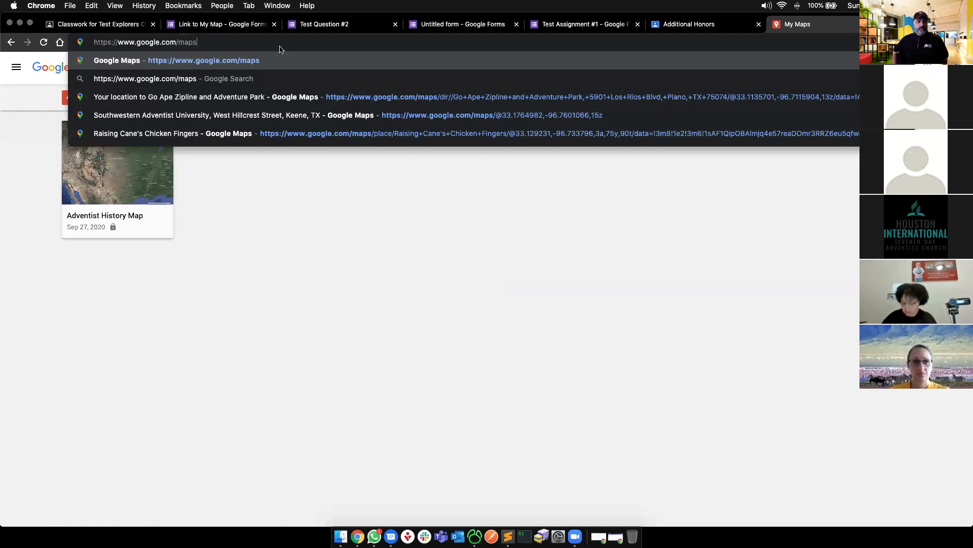
key(Return)
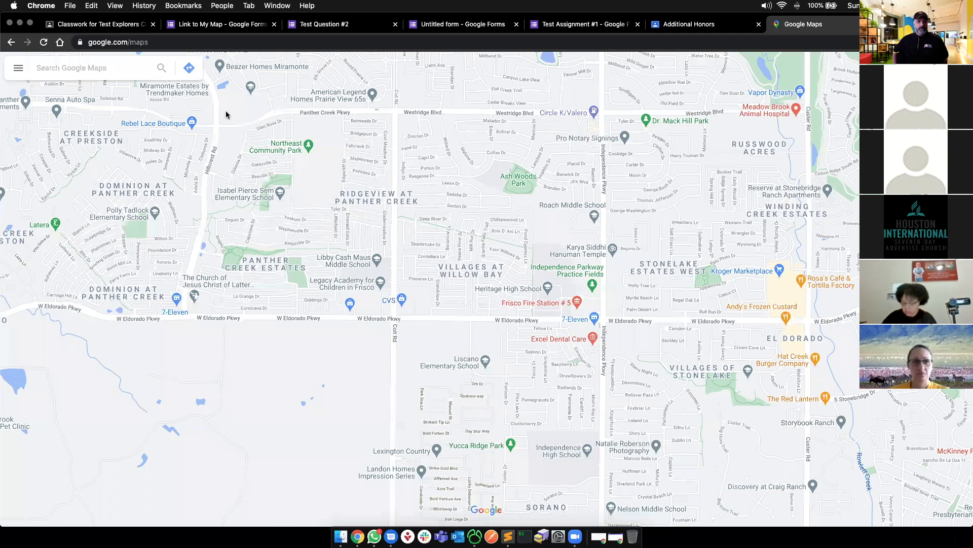
click(163, 44)
click(144, 74)
key(super+bracketleft)
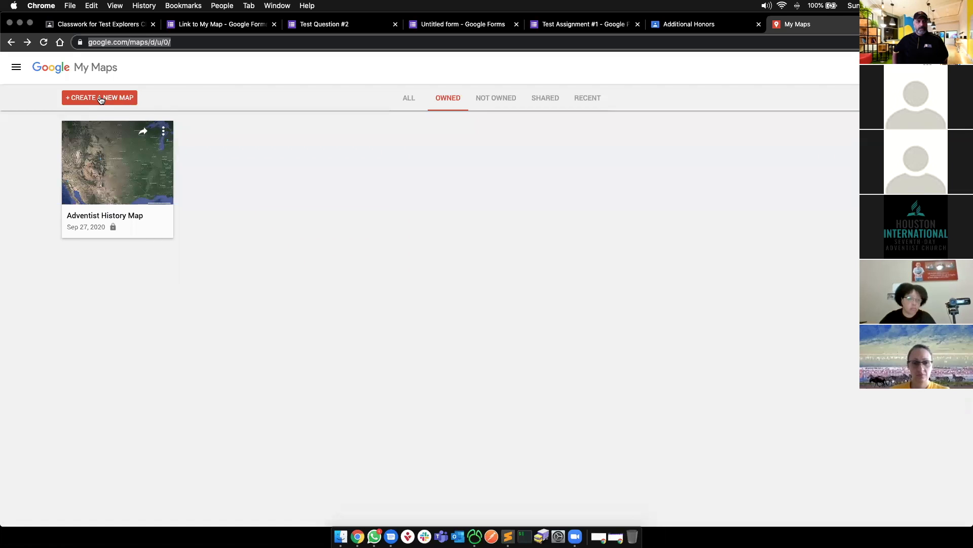
- Open the Adventist History Map and zoom in on the First Pathfinder Camporee marker in Idyllwild
click(122, 179)
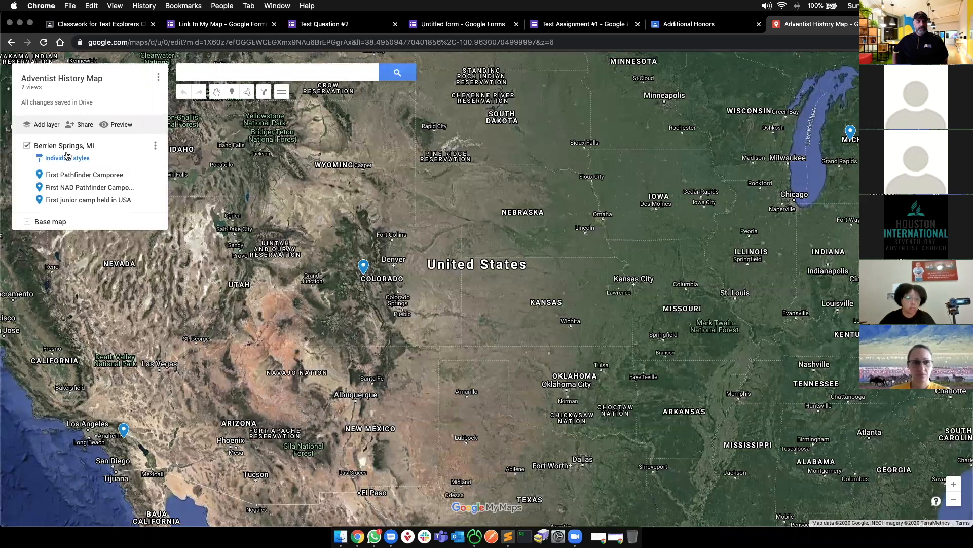
click(86, 177)
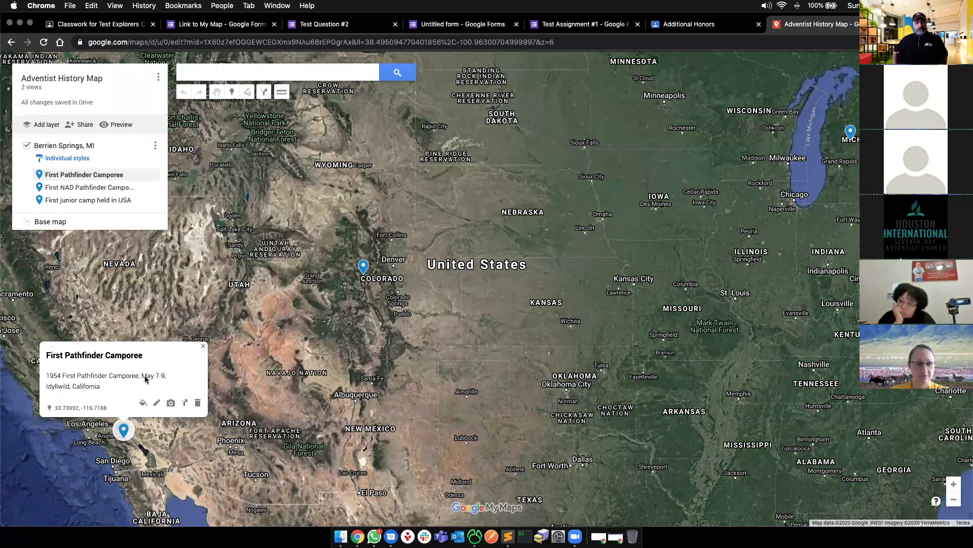
scroll(121, 432, up, 2)
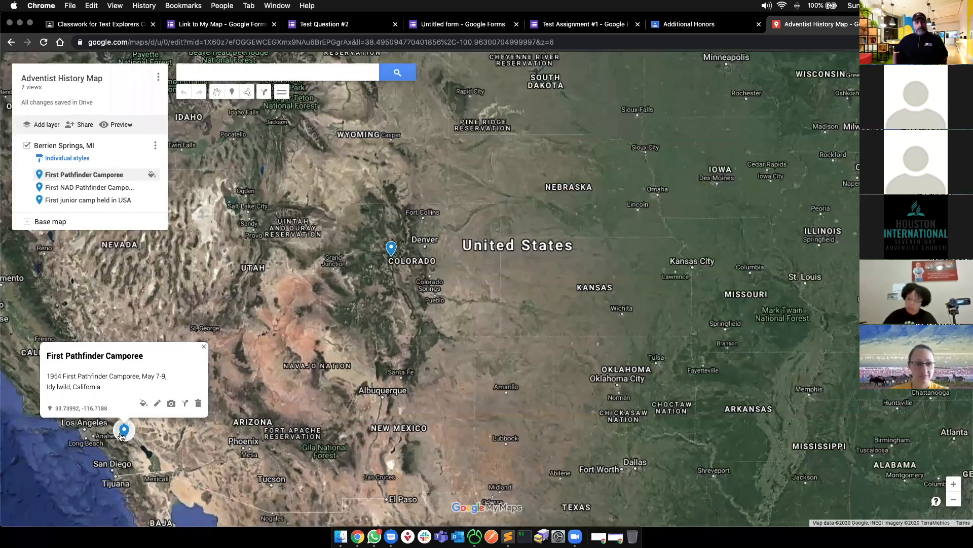
scroll(140, 417, up, 2)
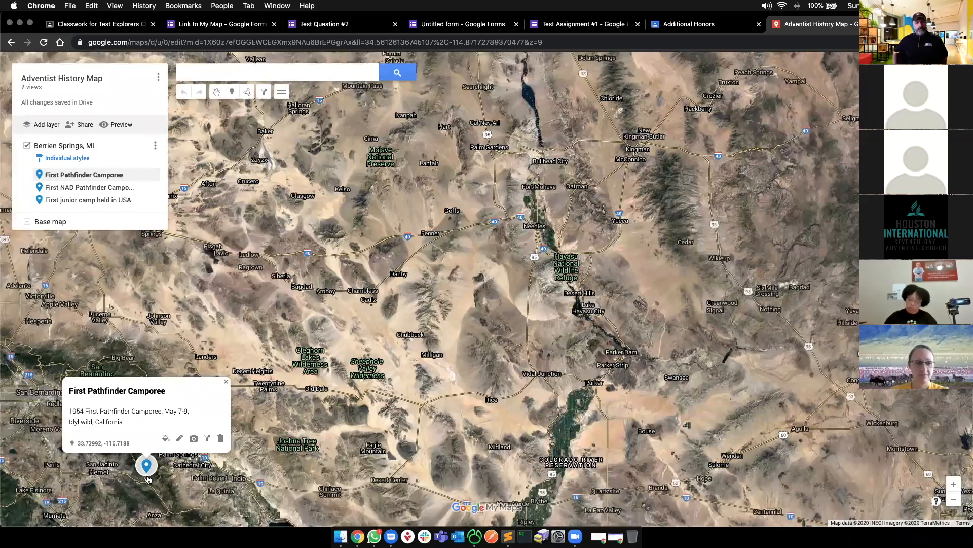
scroll(124, 481, up, 2)
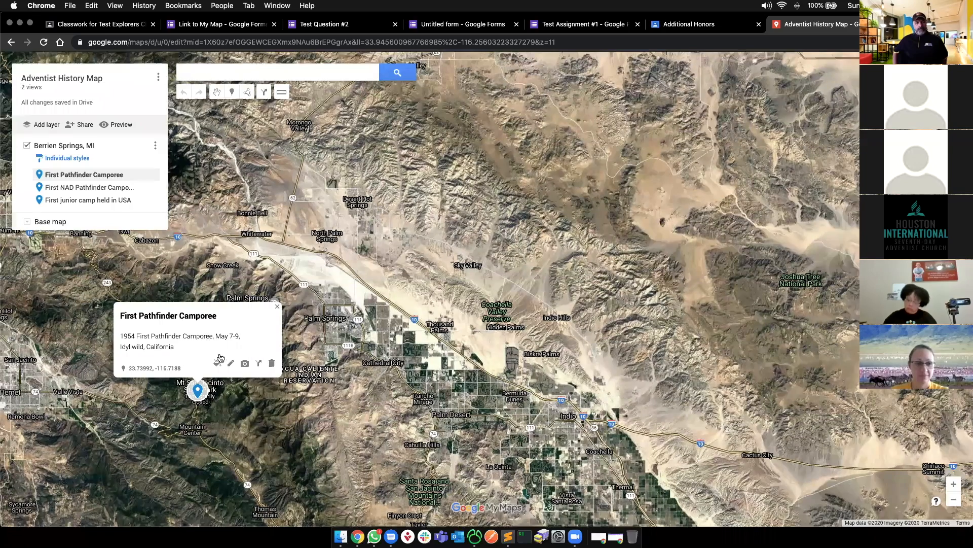
scroll(230, 358, up, 1)
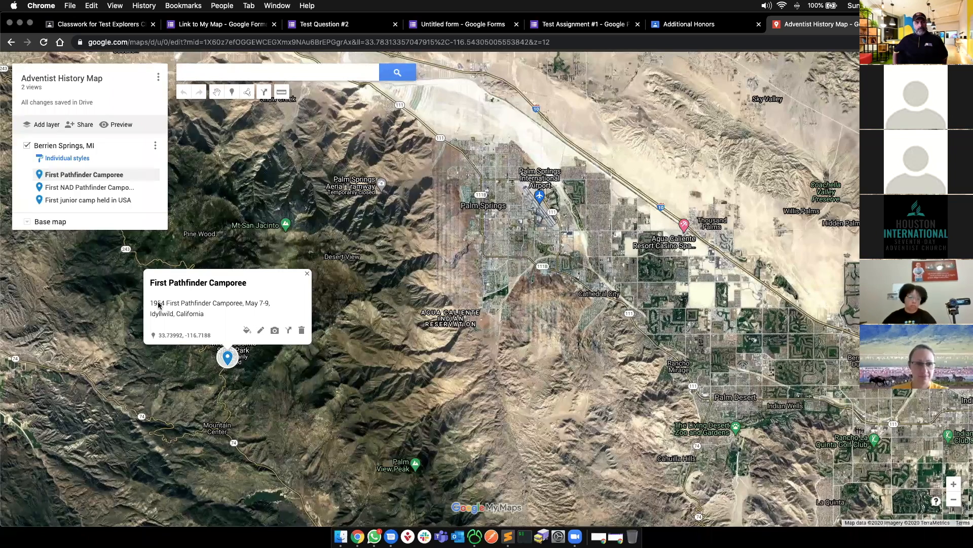
- Jump to the First NAD Pathfinder Camporee marker and zoom in around Camp Hale
click(89, 187)
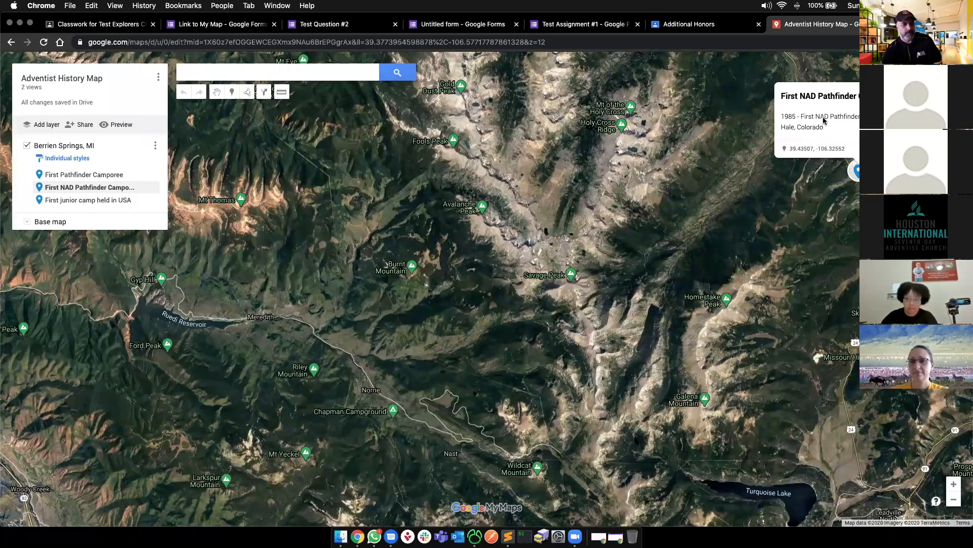
drag(671, 247, 500, 311)
scroll(671, 254, up, 3)
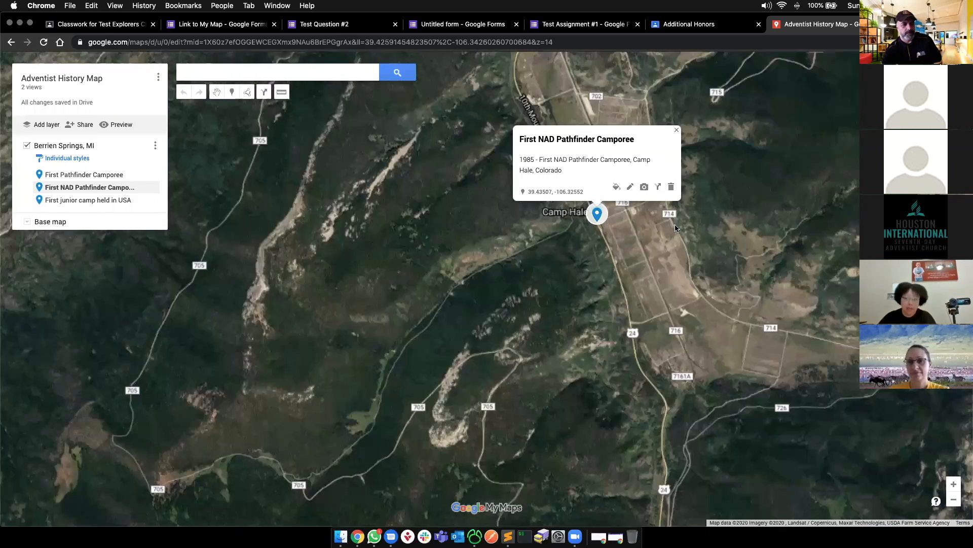
scroll(670, 222, up, 3)
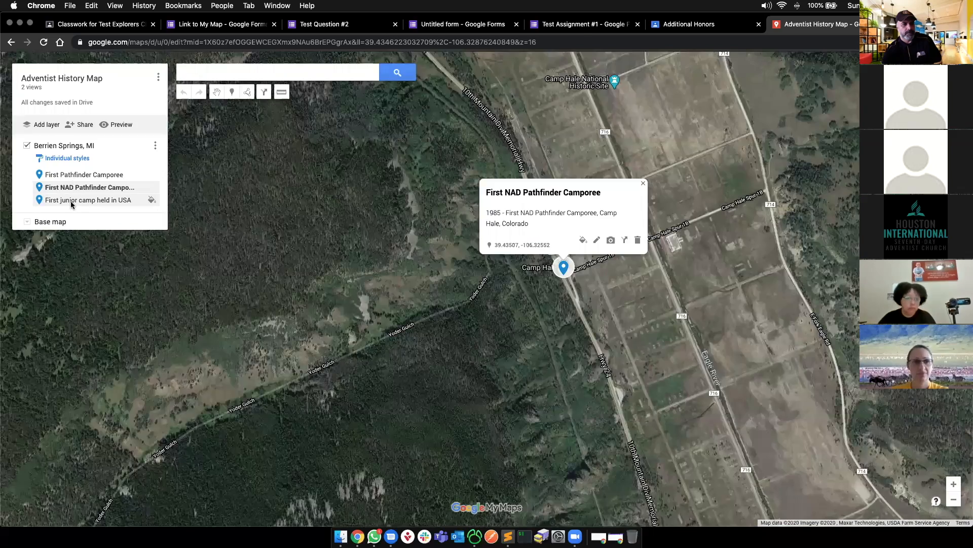
- Centre the first junior camp marker in Michigan, then bring up the Finder window
click(72, 200)
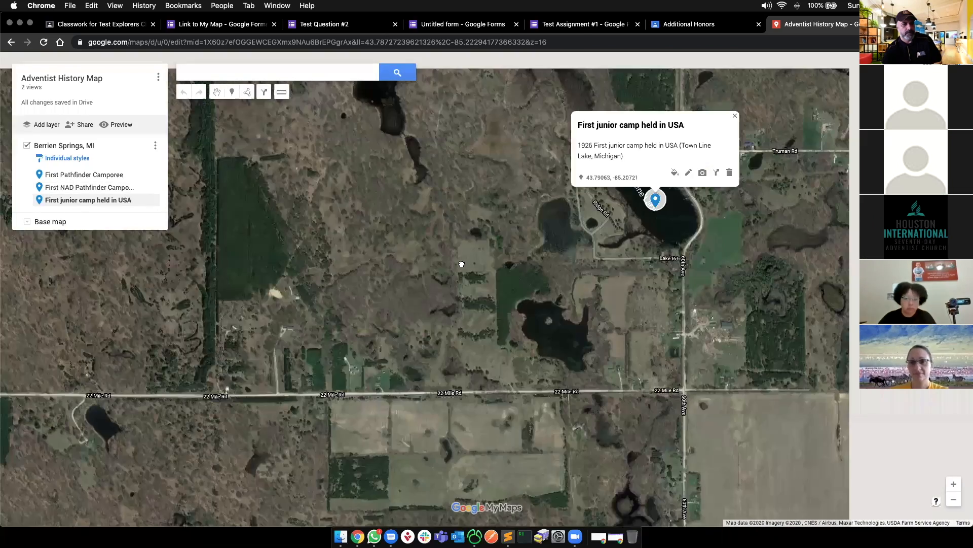
drag(462, 264, 376, 274)
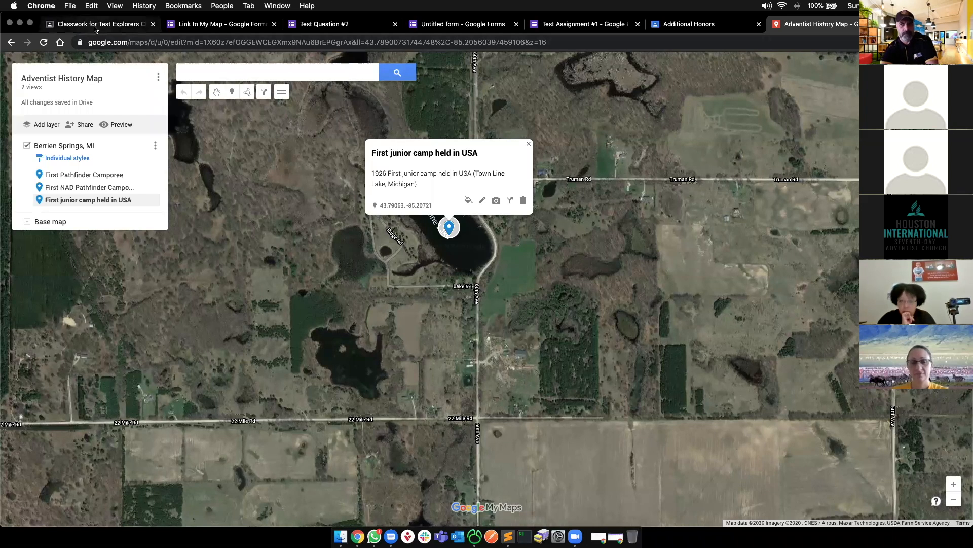
click(341, 536)
- Open pathfinder_history_brief.pdf full-screen, highlight the 1947 San Francisco Youth Congress line, and return to the map search
double_click(202, 96)
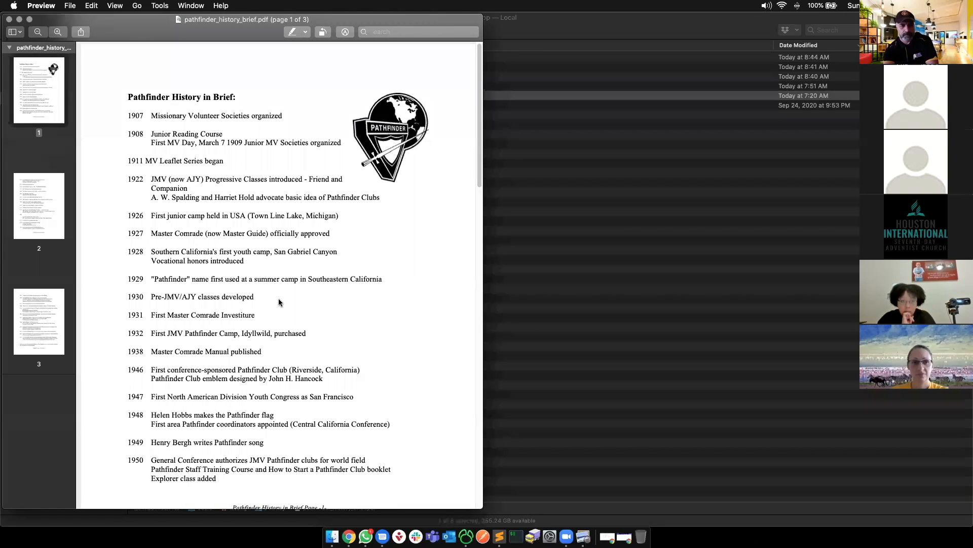
key(ctrl+alt+Return)
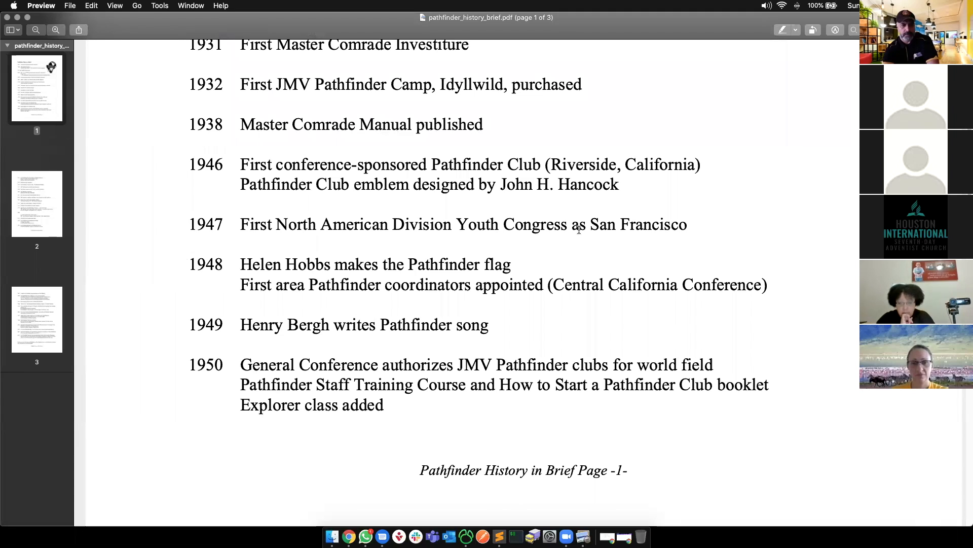
drag(241, 224, 565, 224)
key(cmd+c)
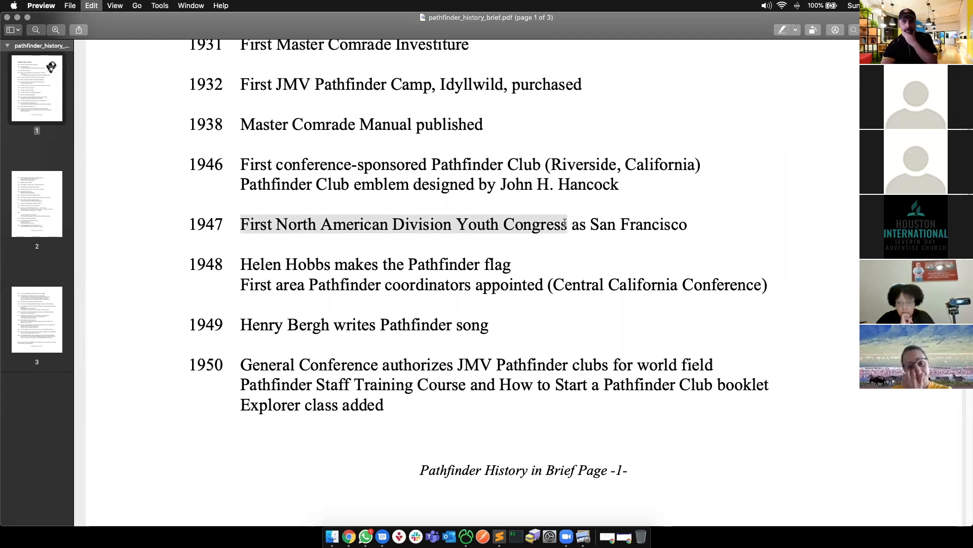
key(super+Tab)
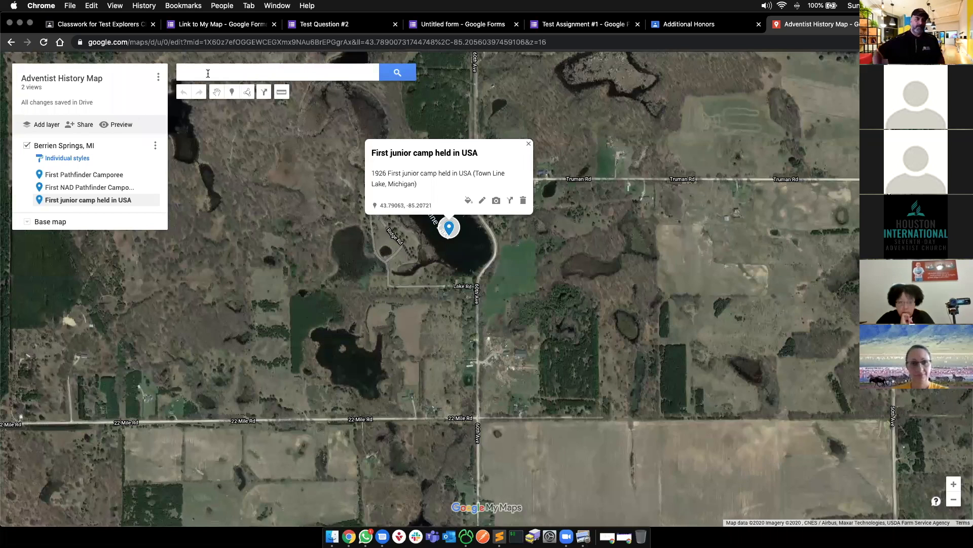
click(208, 73)
- Search 'san f' and add San Francisco to the Berrien Springs layer
text(san f)
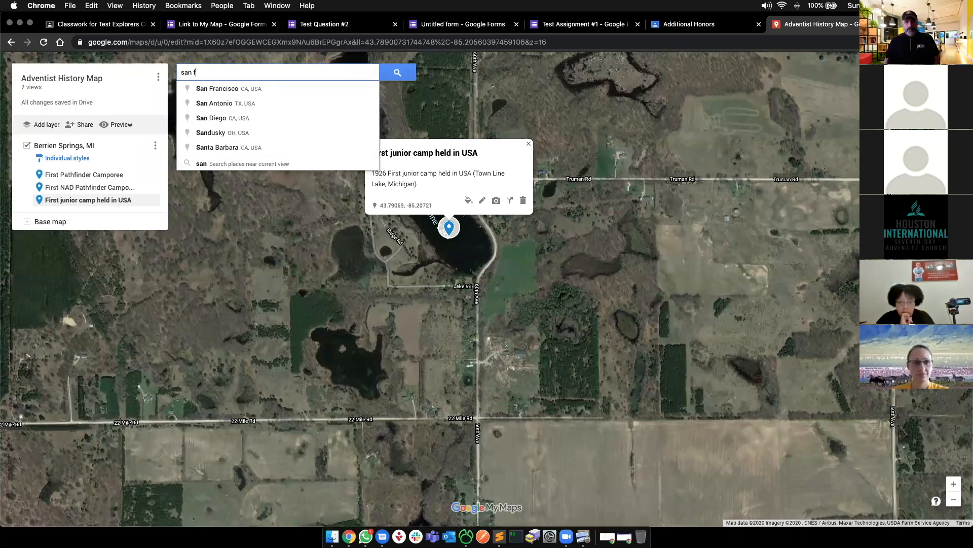
click(212, 87)
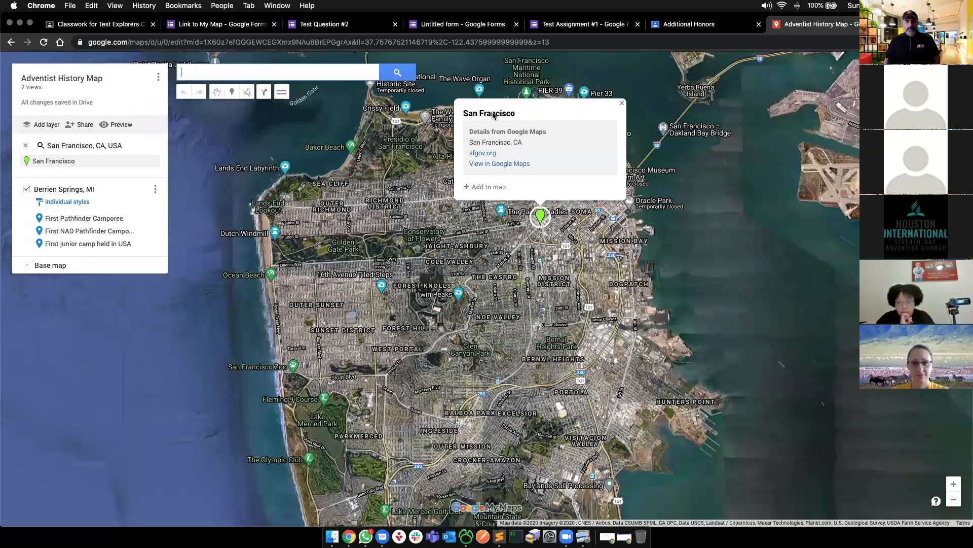
click(494, 117)
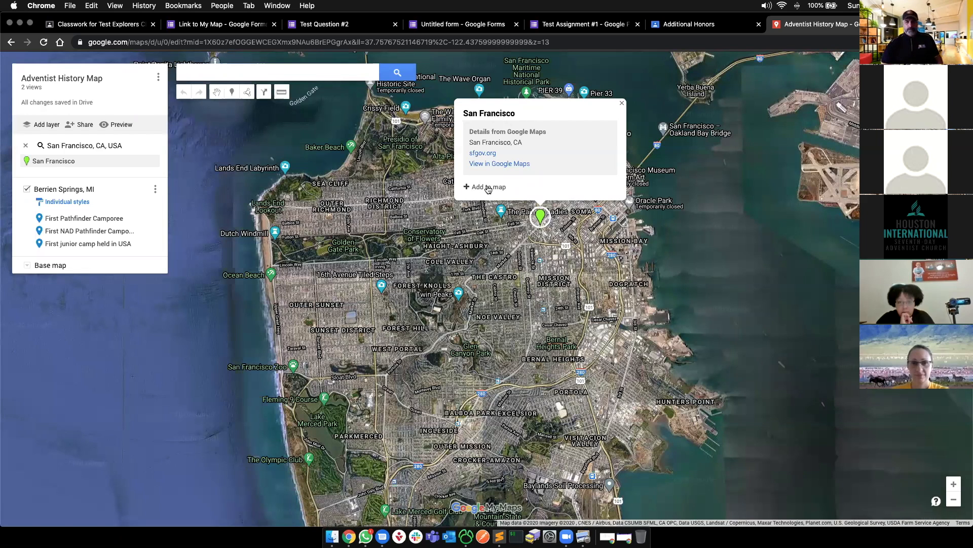
click(154, 191)
click(477, 200)
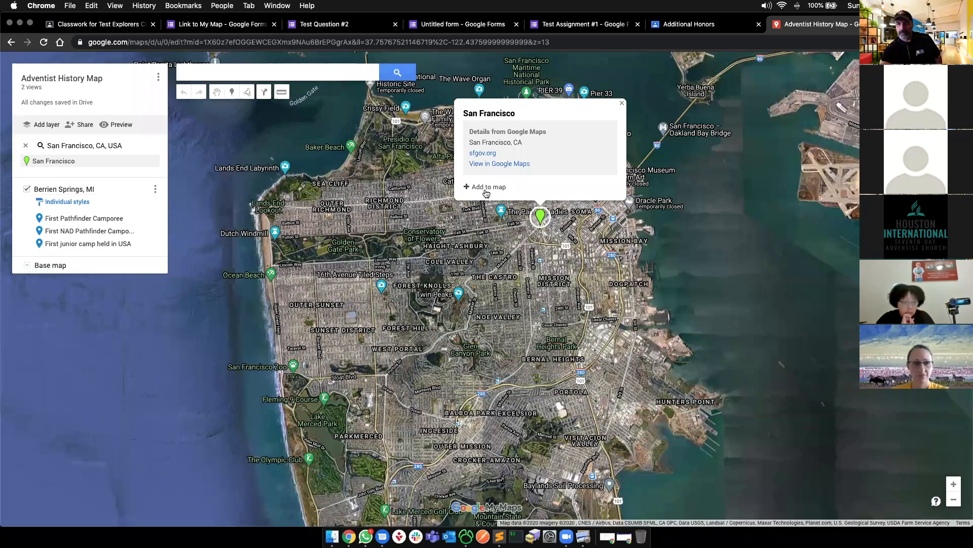
click(486, 187)
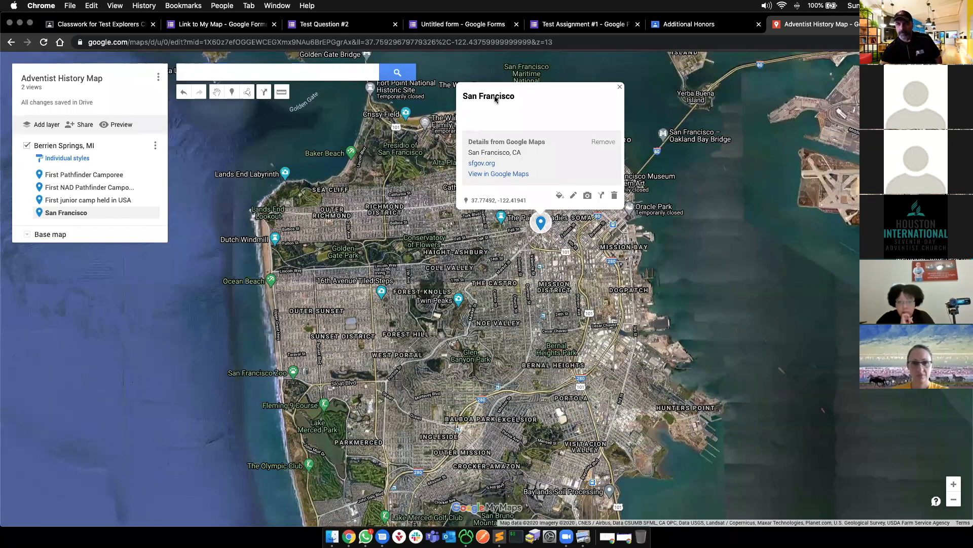
- Title the marker 'San Francisco First NAD Youth Congress', checking the PDF for reference
click(574, 196)
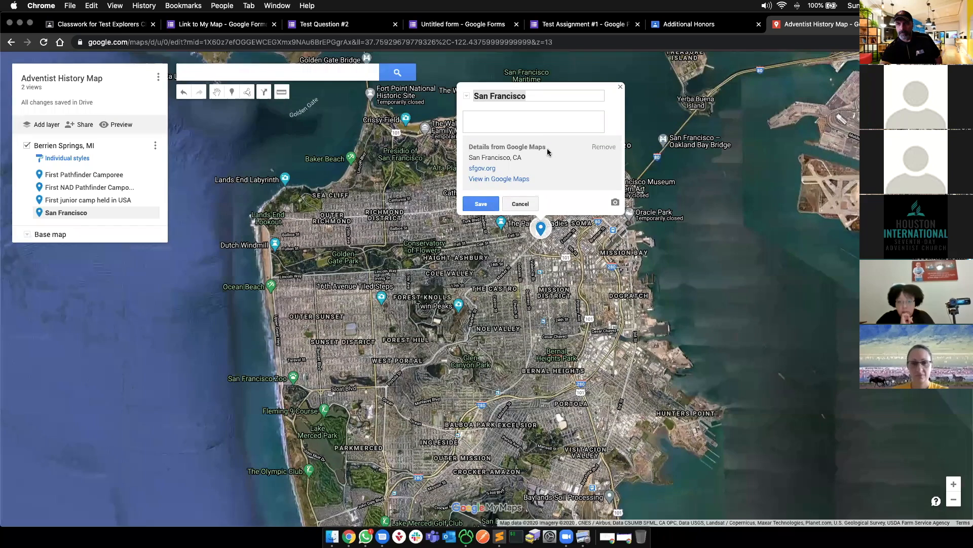
key(Tab)
key(cmd+v)
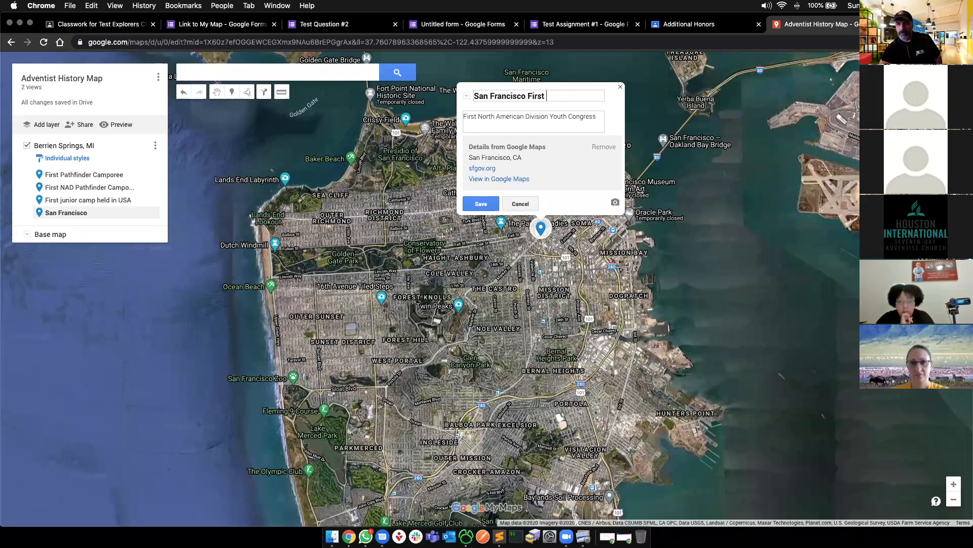
text(ongress)
key(super+Tab)
key(super+Tab)
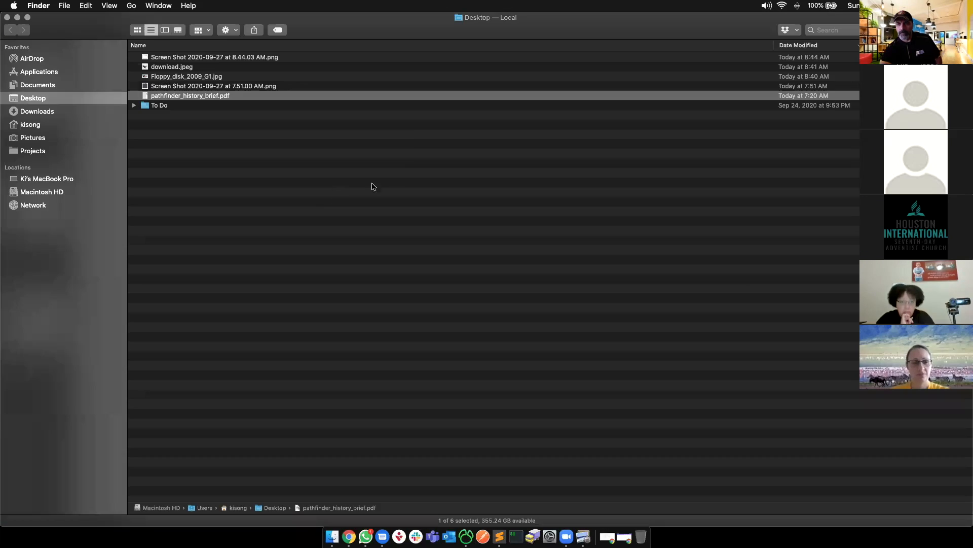
key(super+Tab)
key(super+Tab)
- Prefix the marker description with '1926 -' and save the San Francisco marker
click(481, 117)
key(super+a)
key(Right)
text(1926 -)
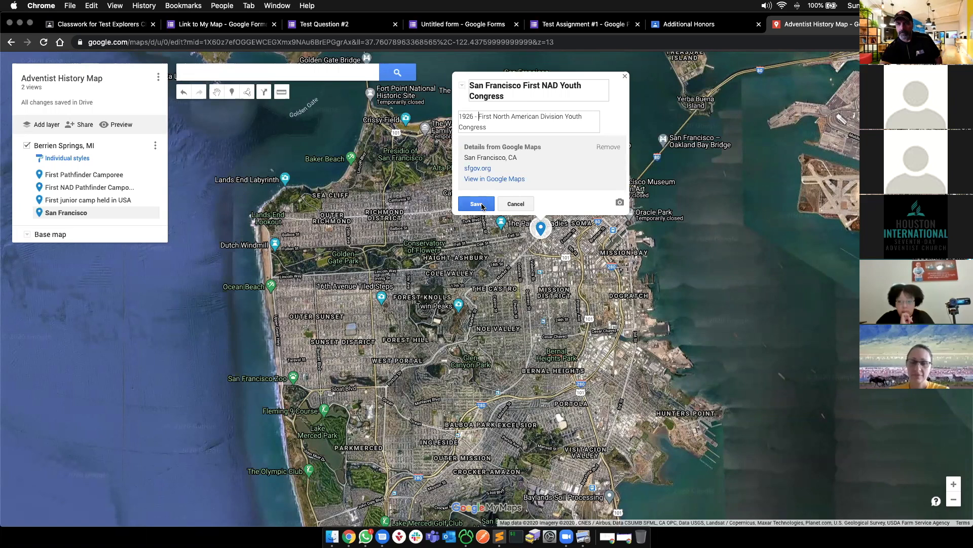
click(476, 203)
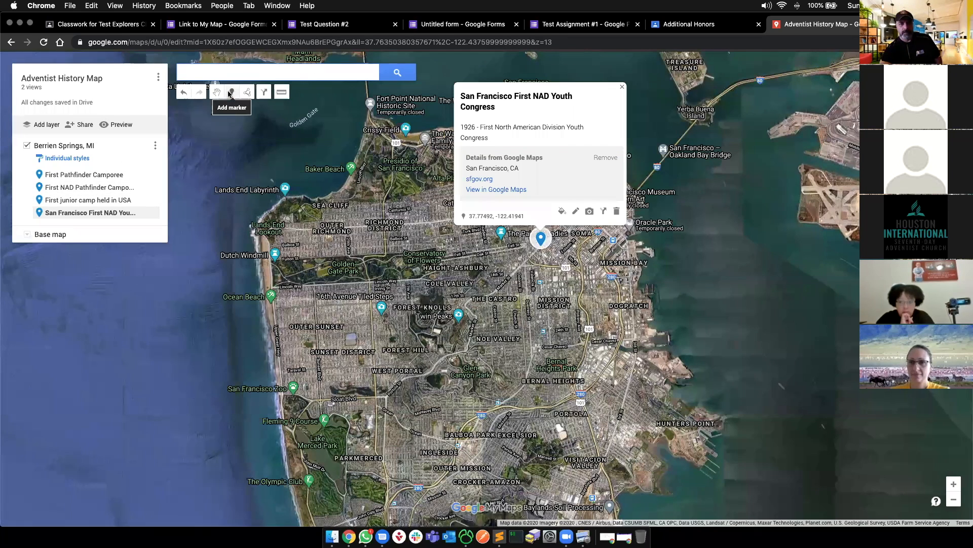
click(158, 76)
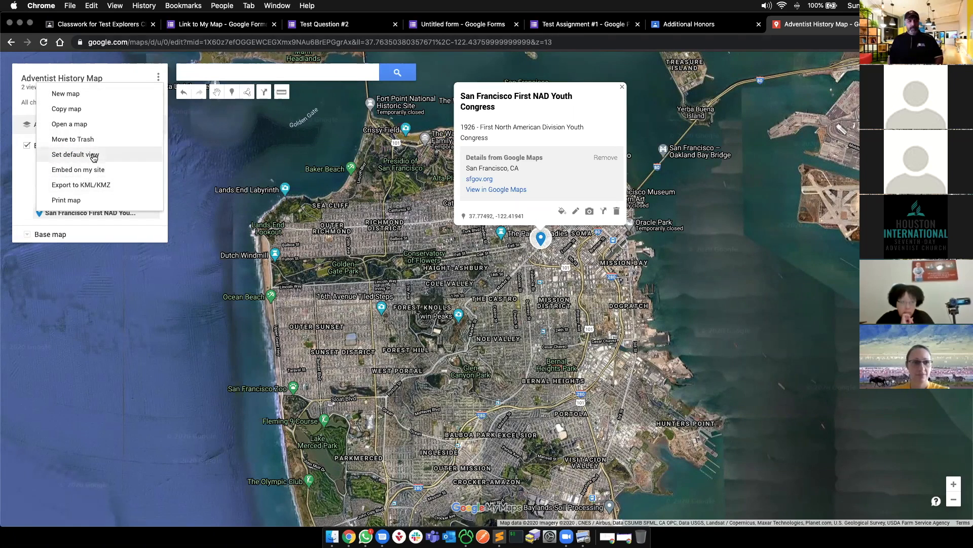
- Copy the Adventist History Map's share link, then switch to the Untitled form
click(225, 152)
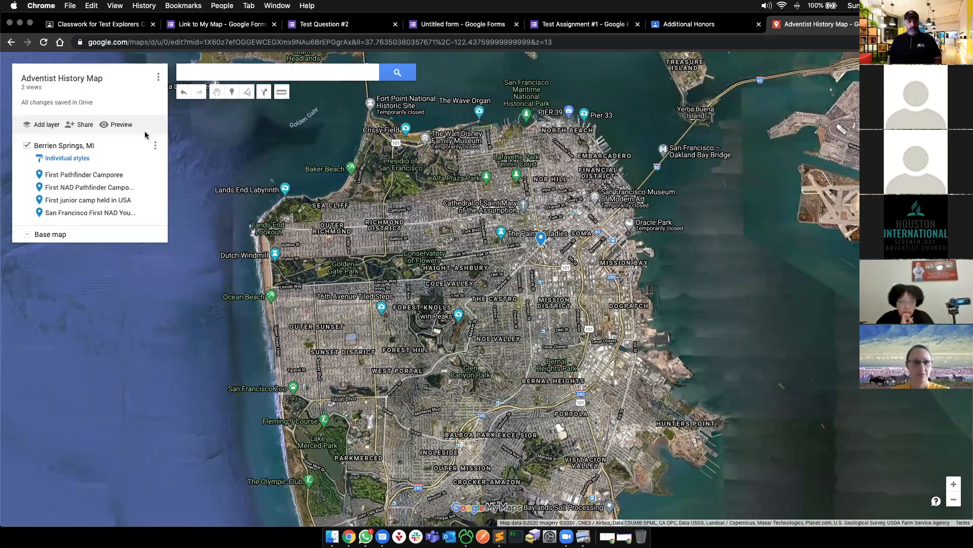
click(79, 127)
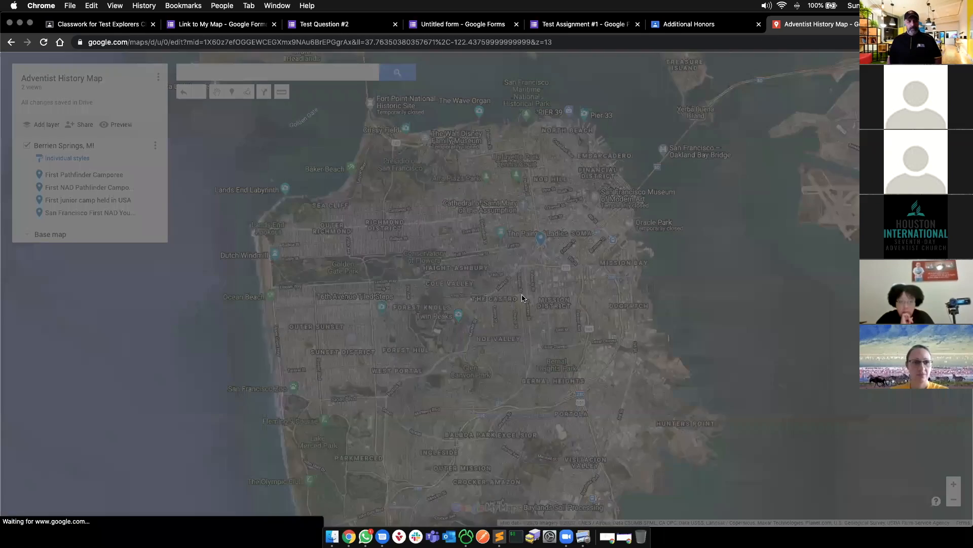
click(623, 364)
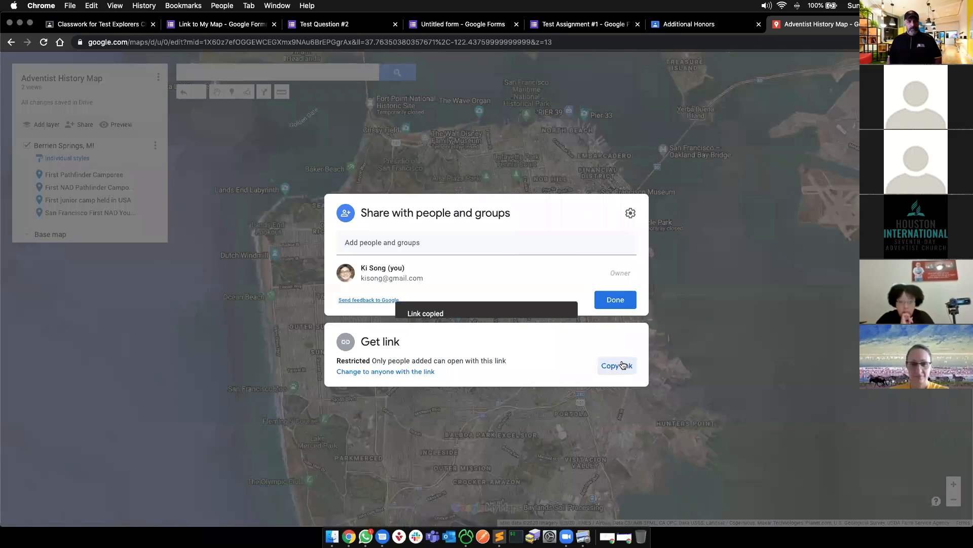
click(445, 27)
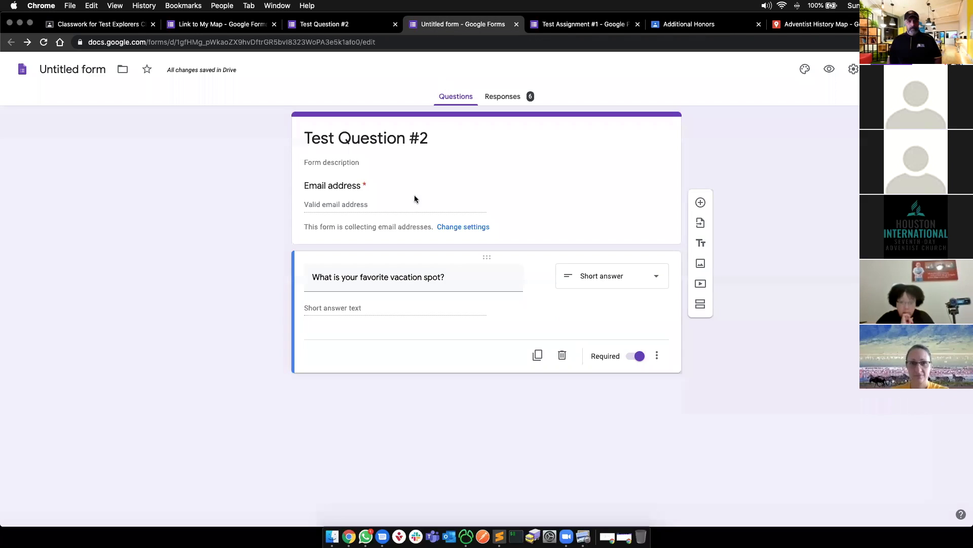
- Browse to the Link to My Map form and try pasting the map link into its error text, then undo
click(558, 24)
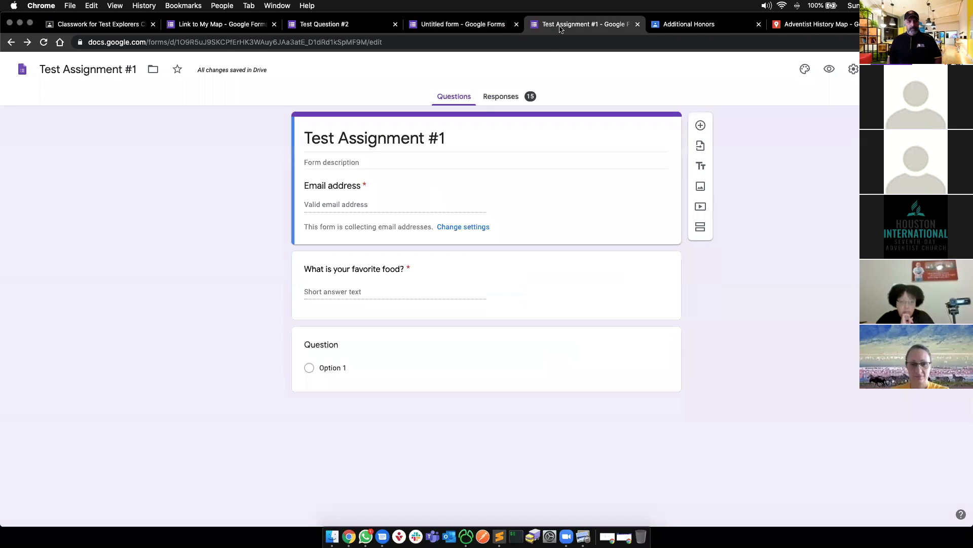
click(325, 24)
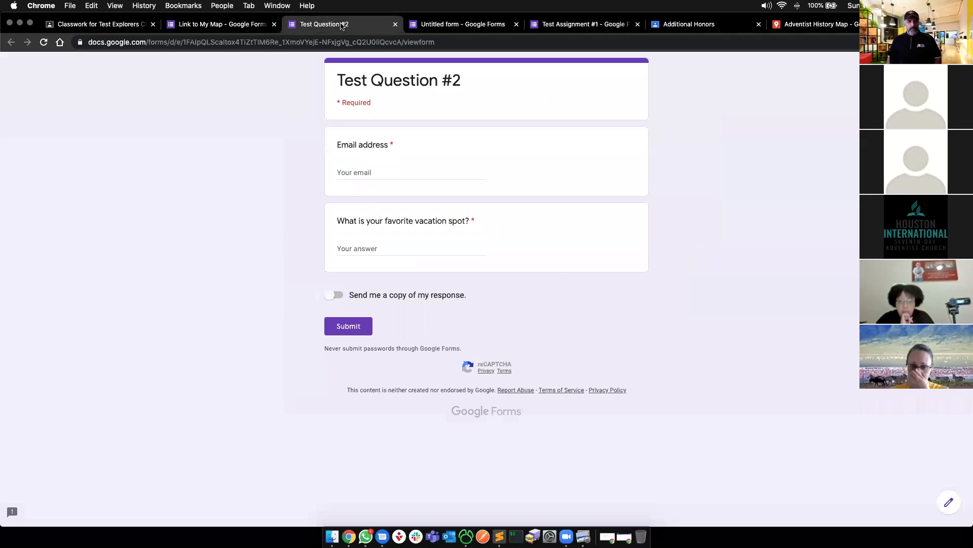
click(223, 25)
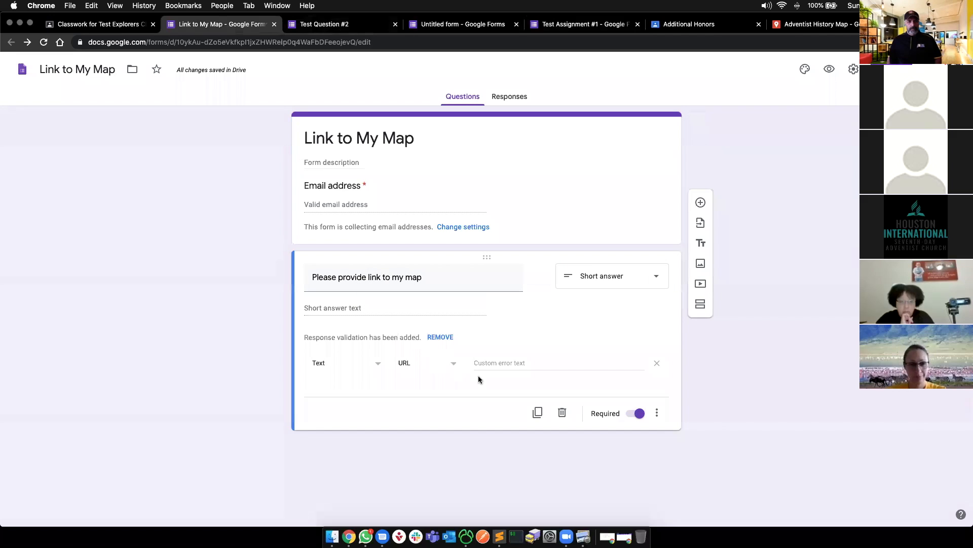
click(522, 364)
key(super+v)
key(super+z)
click(753, 425)
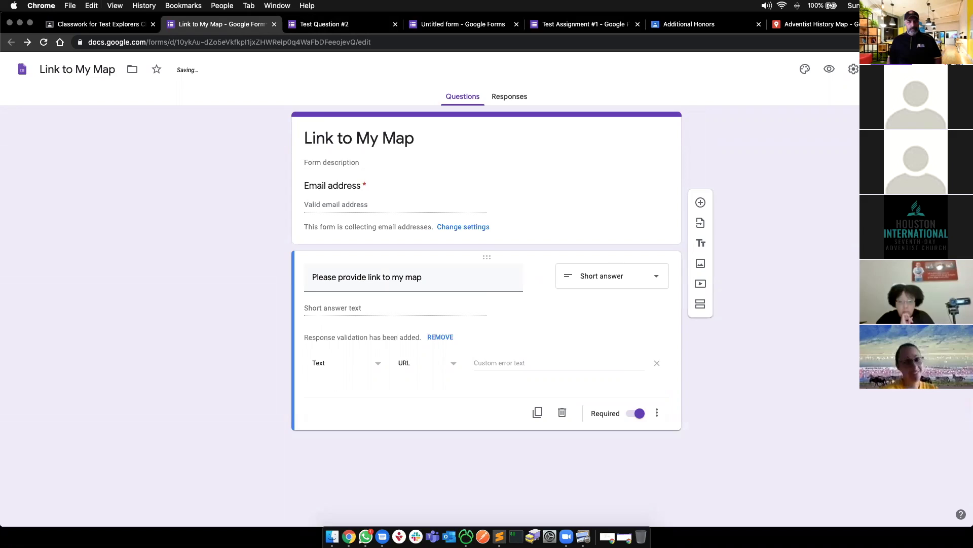
- Glance at the form's Send options, then return to the map's sharing settings
click(894, 69)
click(621, 92)
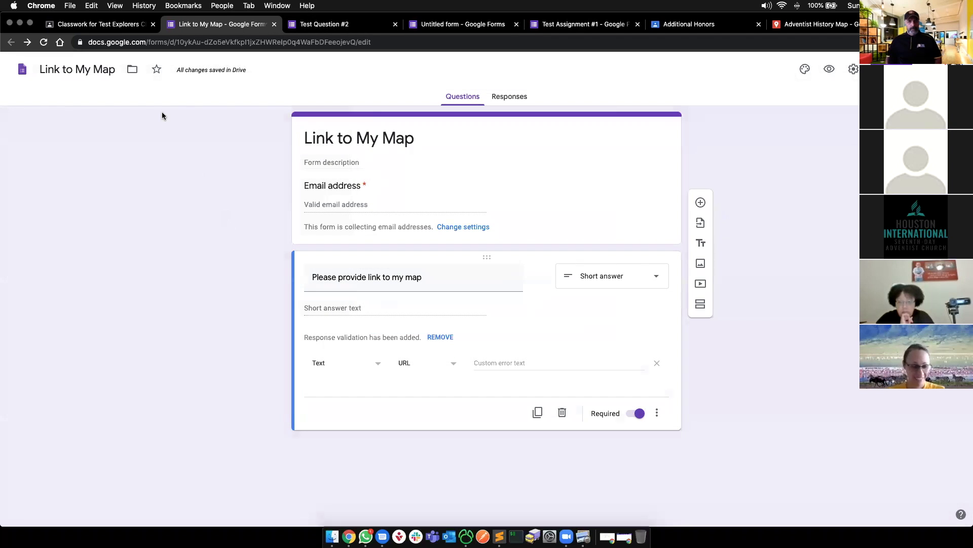
key(super+grave)
key(super+grave)
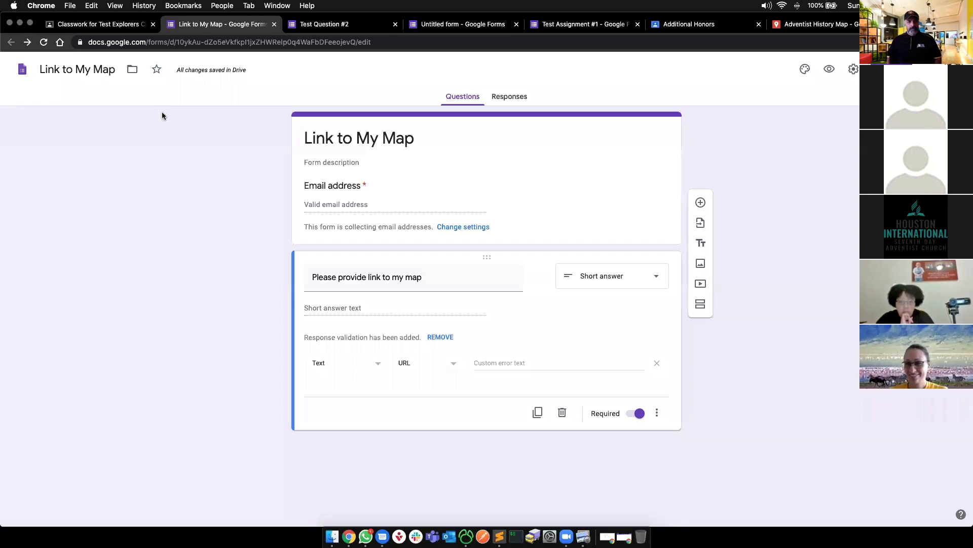
click(814, 24)
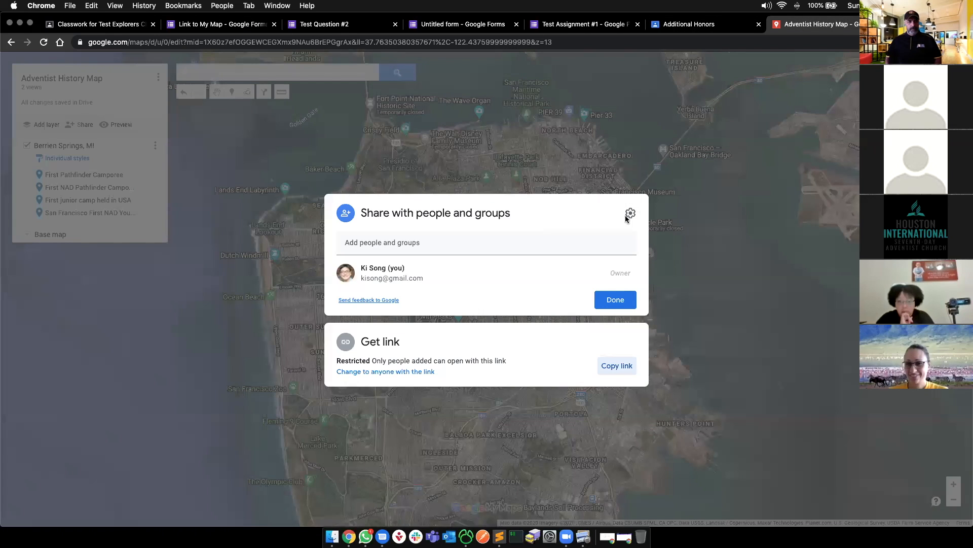
- Close sharing, zoom in on the San Francisco marker's details, and return to the Classroom assignment
key(Escape)
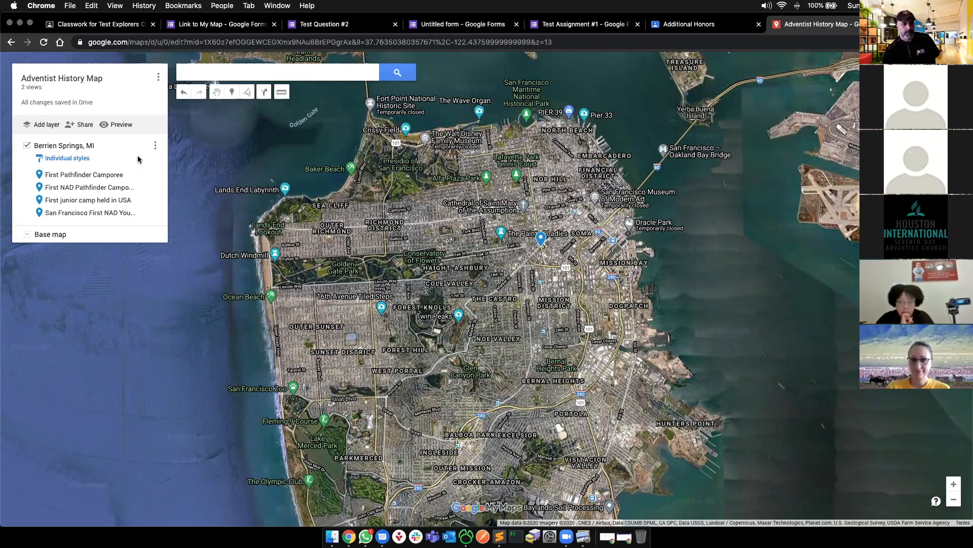
click(76, 215)
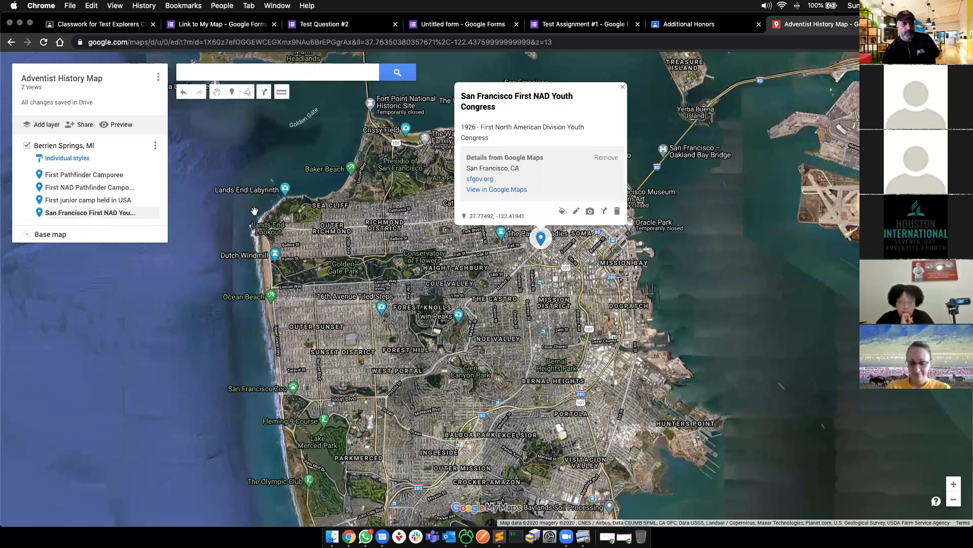
scroll(567, 240, up, 2)
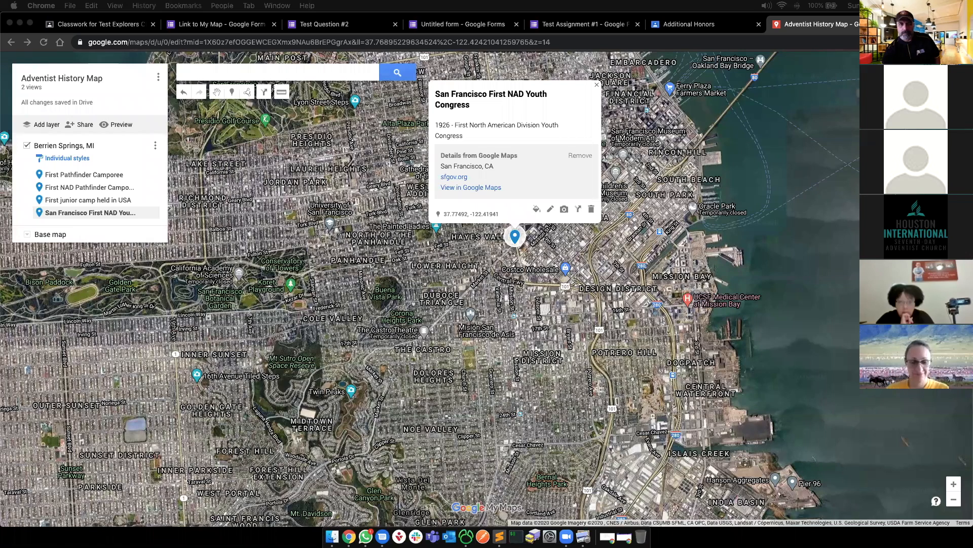
click(96, 24)
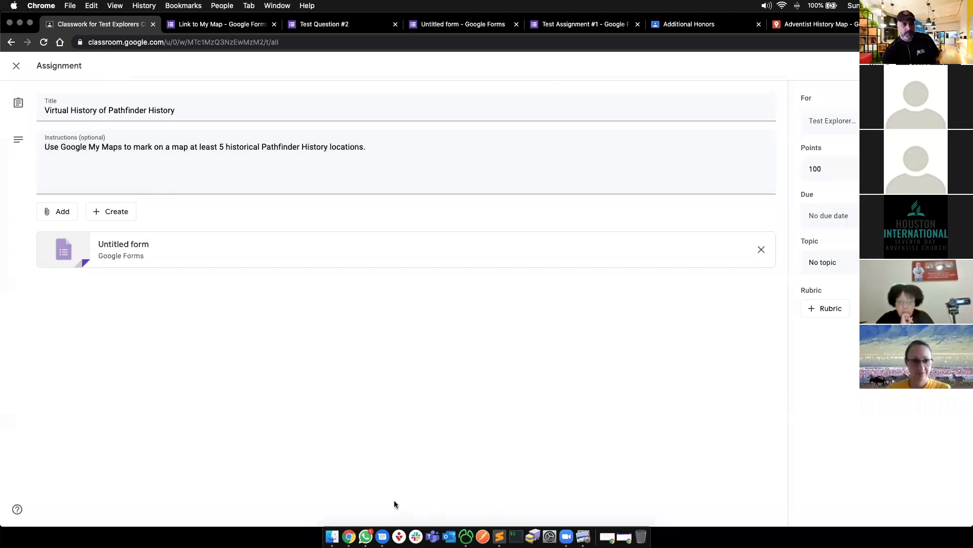
- Bring back the presentation and select slide 11, 'Jotform', in the filmstrip
key(super+grave)
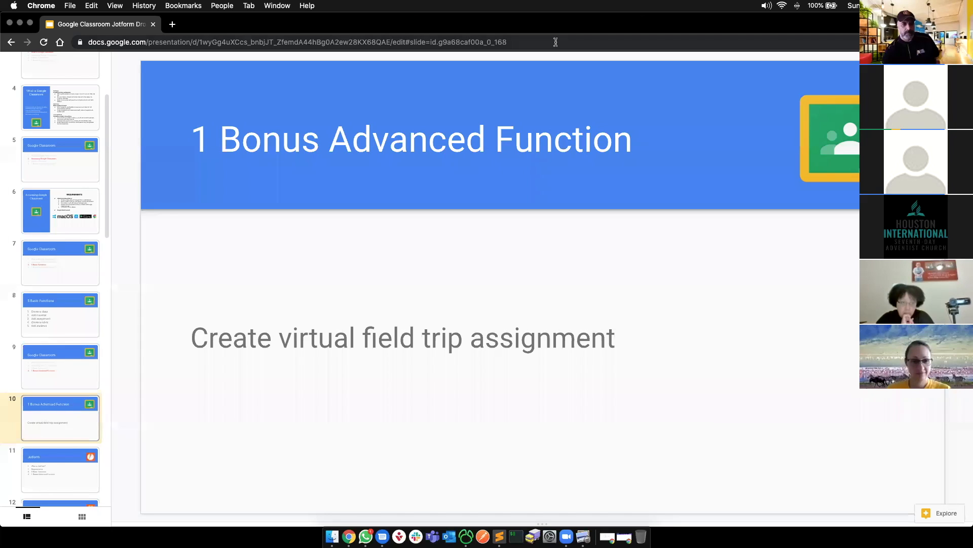
scroll(50, 383, down, 3)
click(40, 384)
click(44, 350)
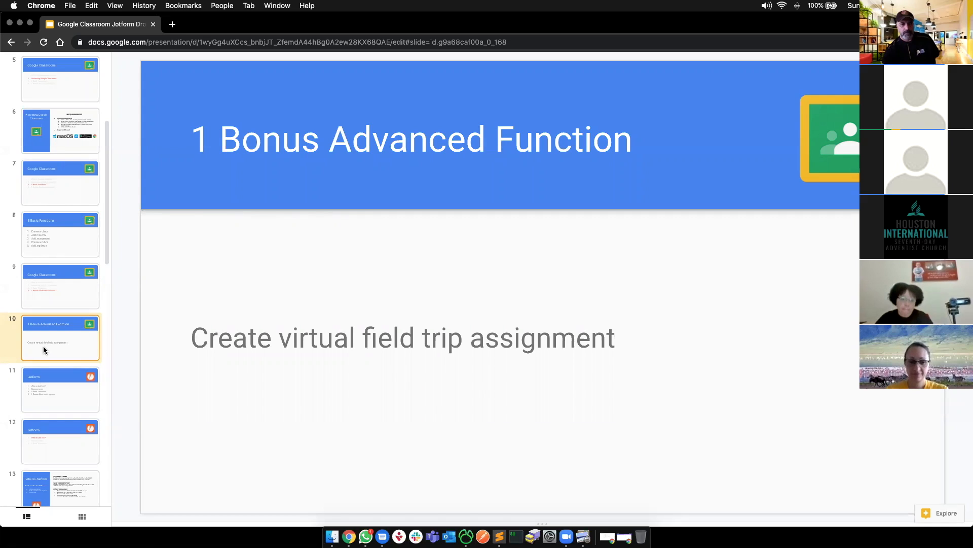
click(52, 391)
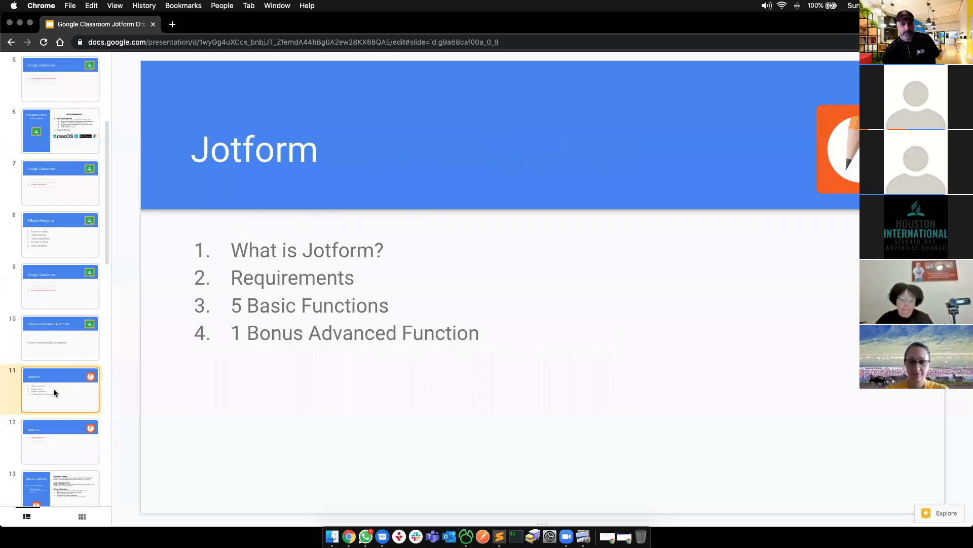
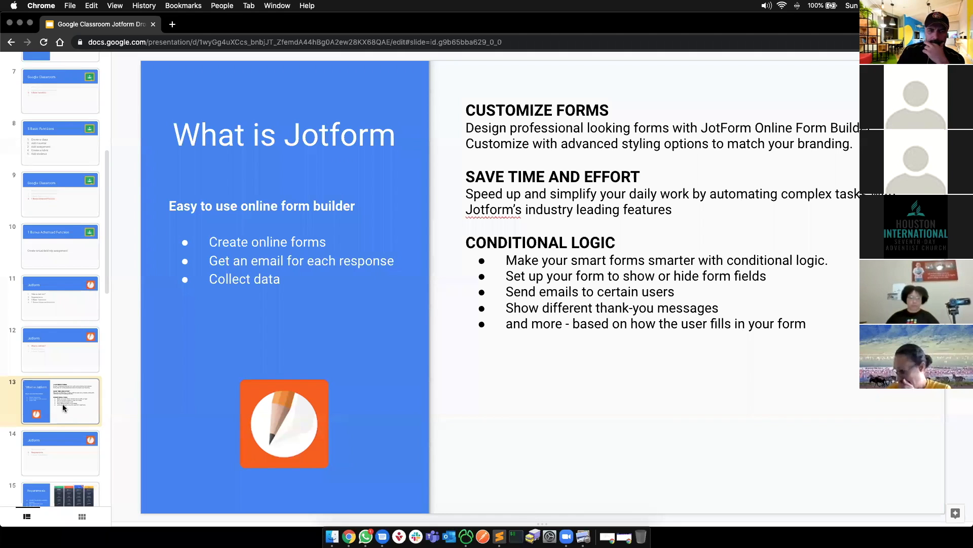
- Select slide 14 in the filmstrip and step down to slide 15, 'Requirements'
scroll(62, 404, down, 1)
scroll(63, 409, down, 1)
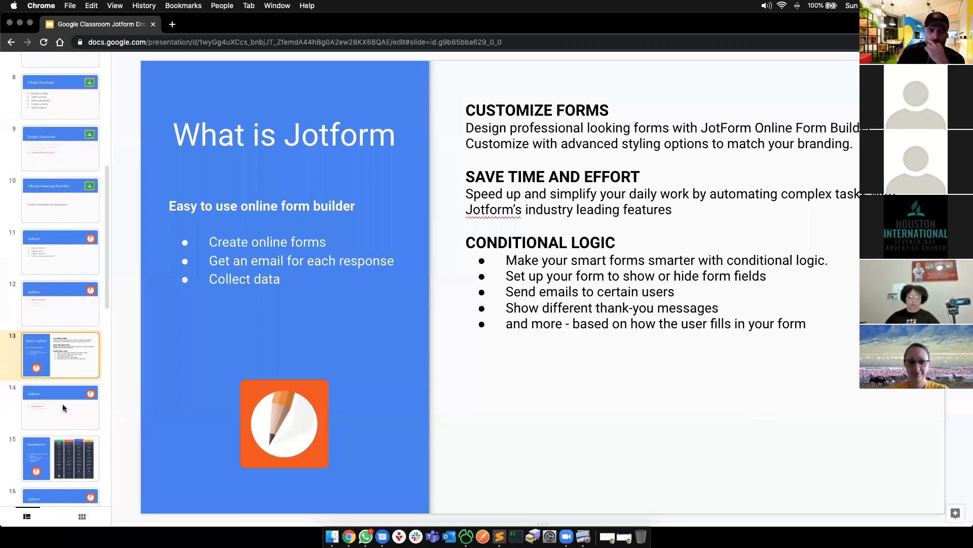
click(63, 408)
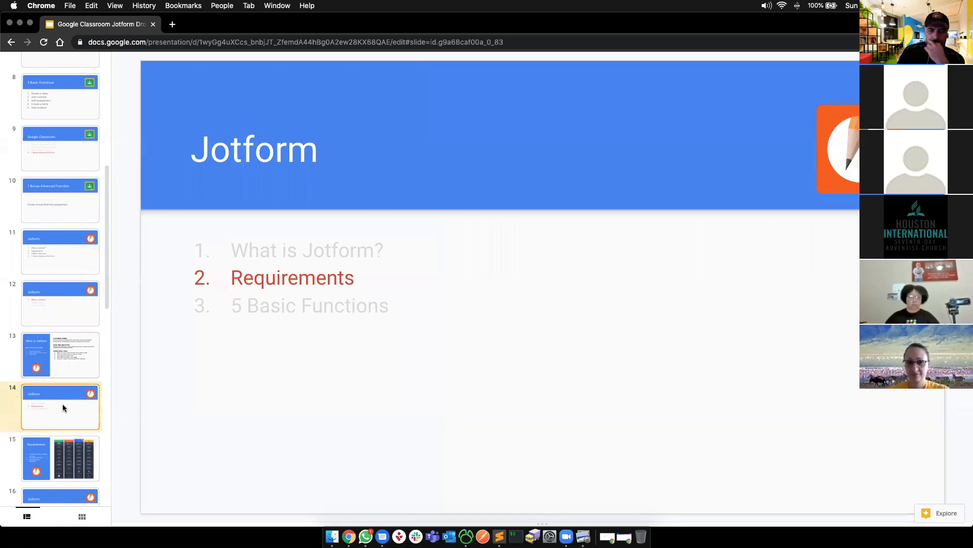
key(Down)
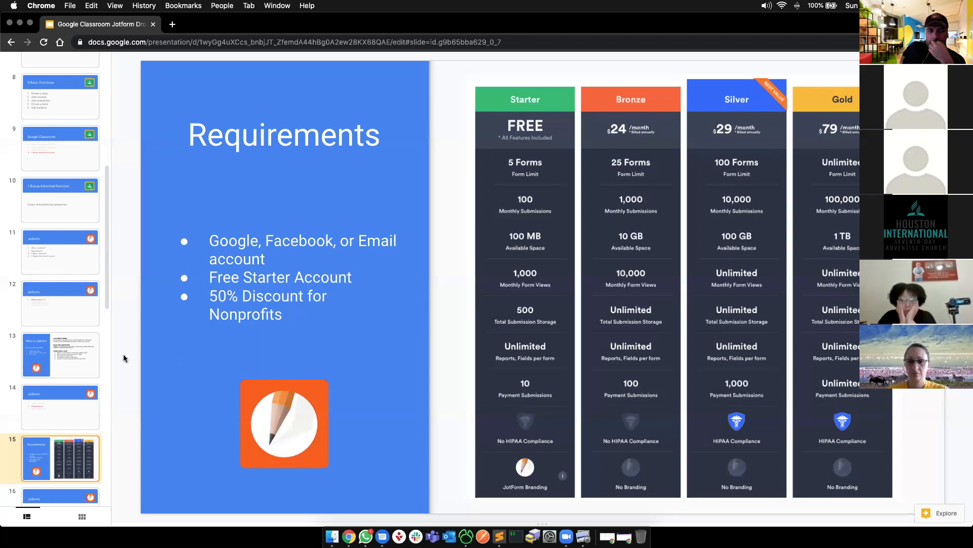
- Go to slide 17, '5 Basic Functions', highlight the Add star rating line, then switch Chrome windows
scroll(52, 409, down, 3)
click(56, 375)
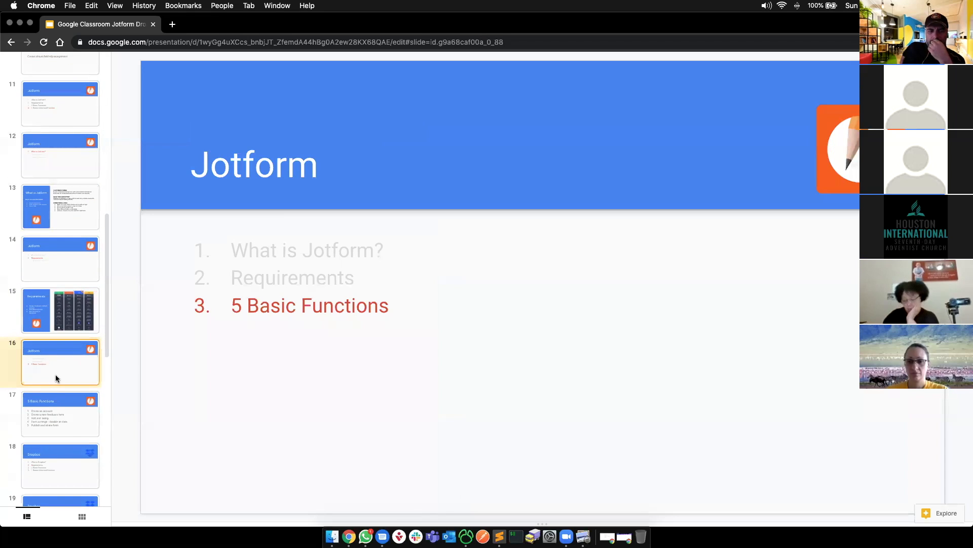
click(52, 418)
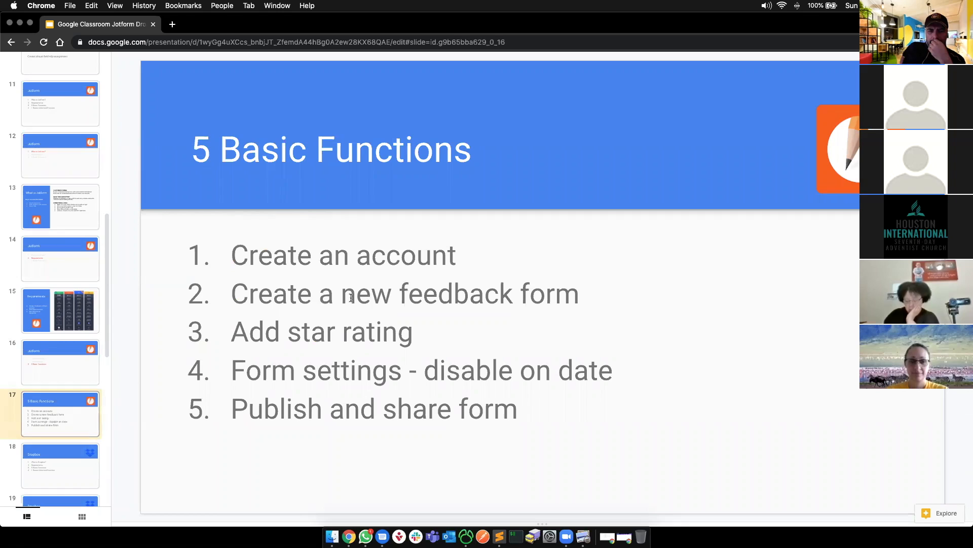
drag(249, 332, 429, 333)
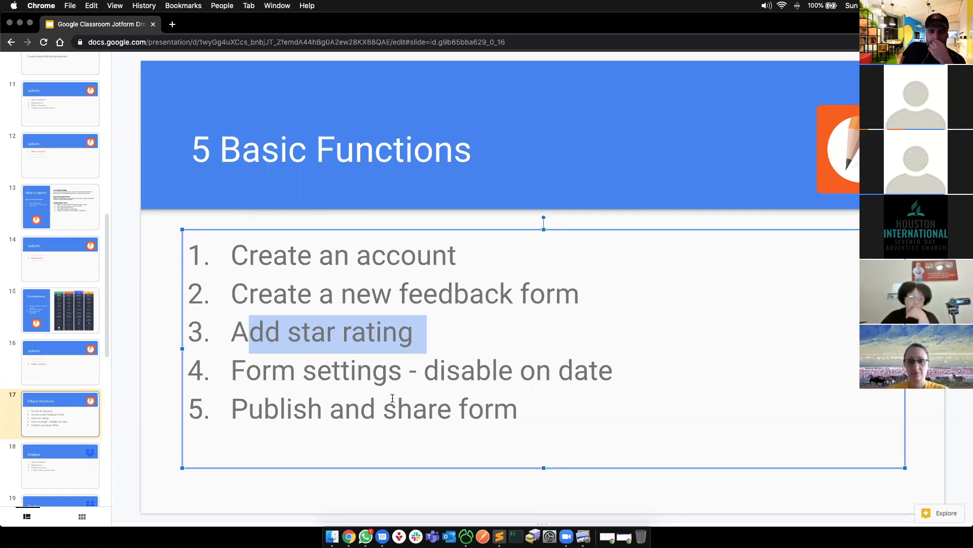
click(130, 390)
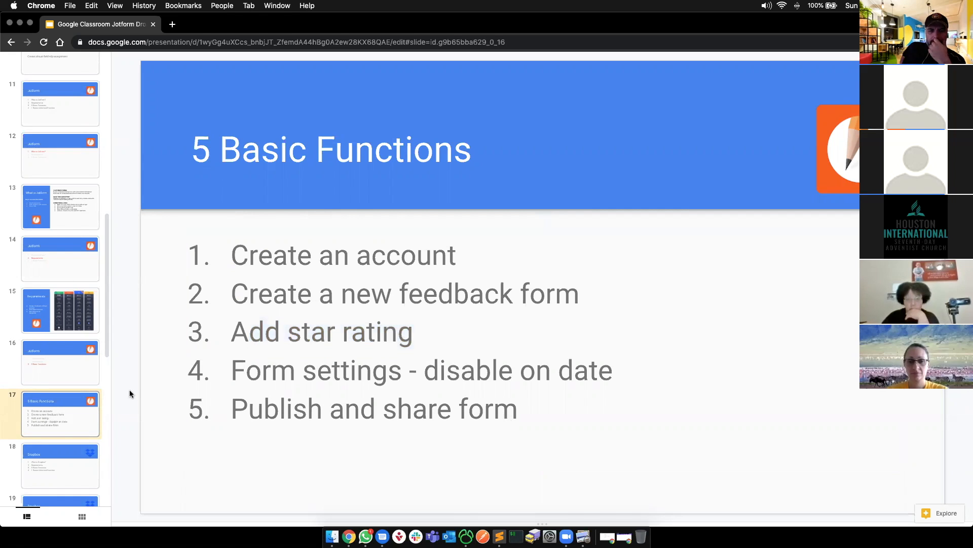
key(super+grave)
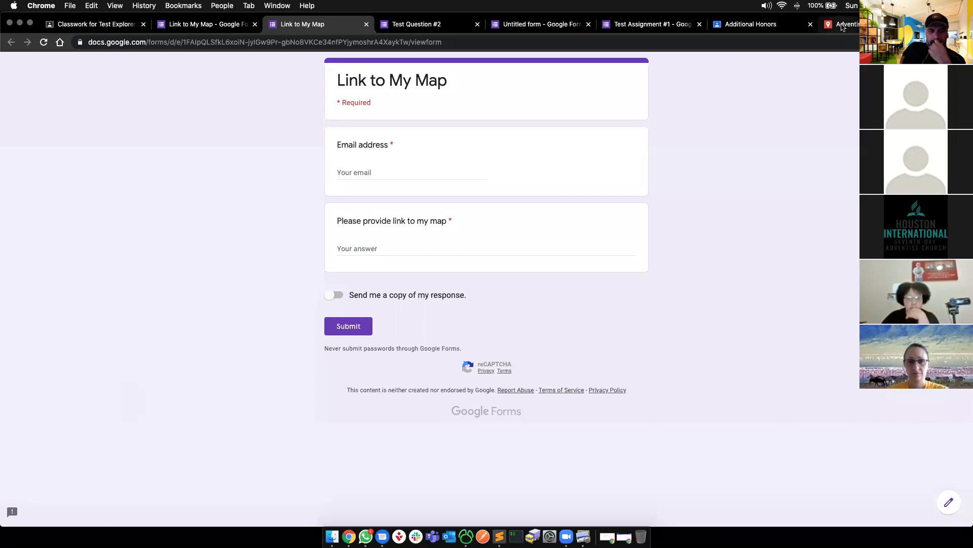
- Load jotform.com in a new tab, then open a new incognito window
key(super+grave)
key(super+grave)
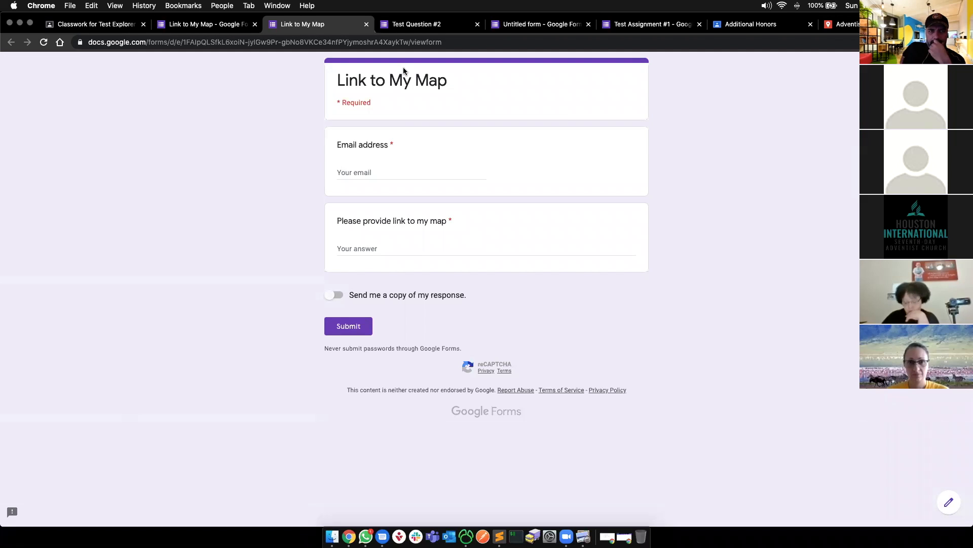
key(super+t)
text(jot)
key(Return)
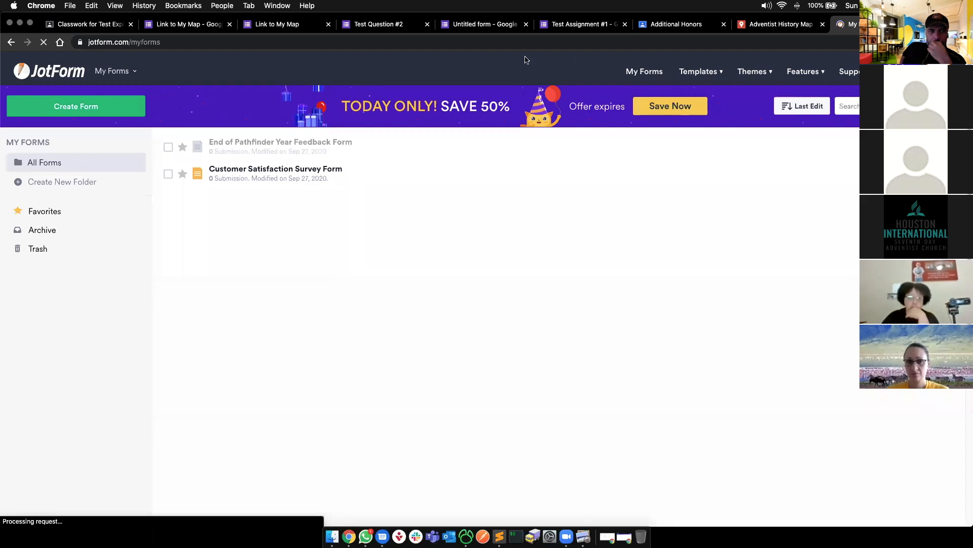
mouse_move(948, 71)
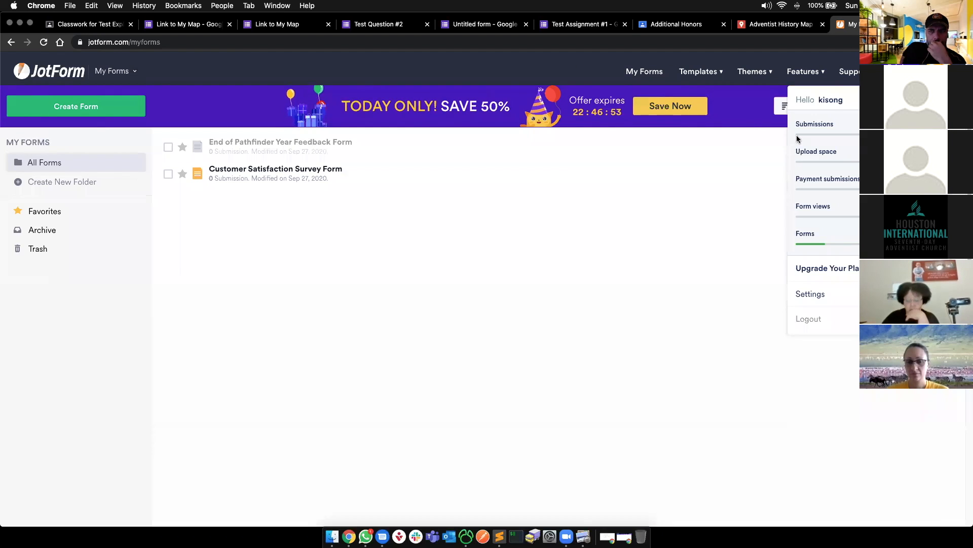
key(super+shift+n)
- Load jotform.com in the incognito window, bring up the email sign-up form, then close the window
text(jotf)
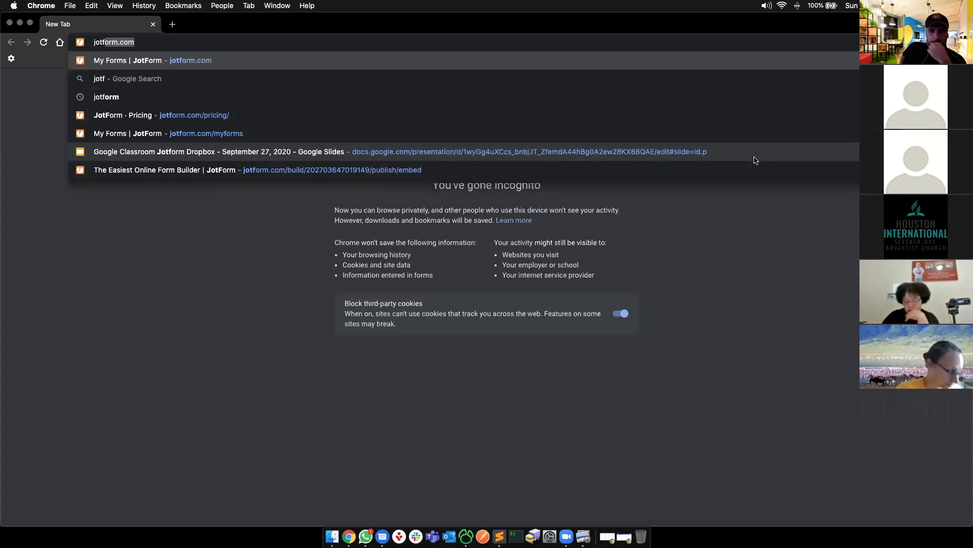
key(Return)
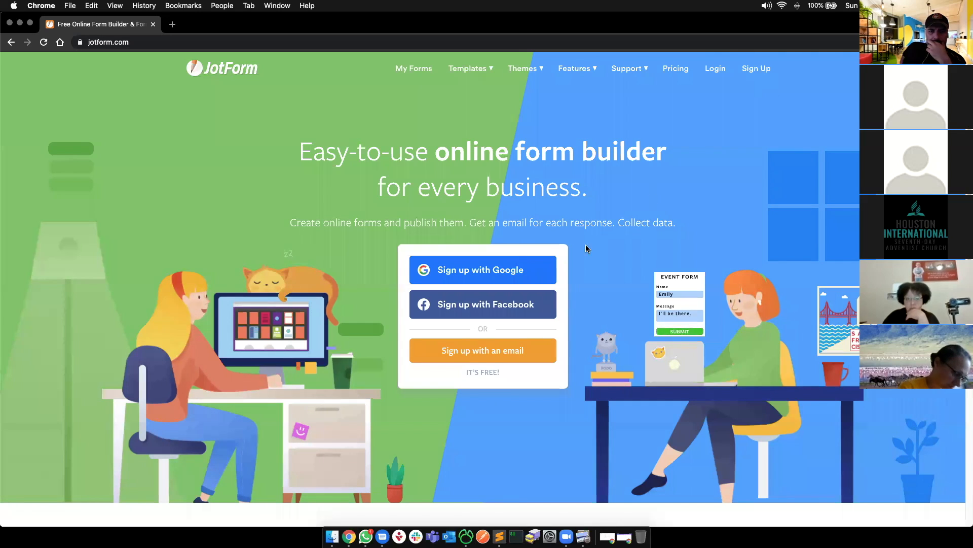
click(466, 362)
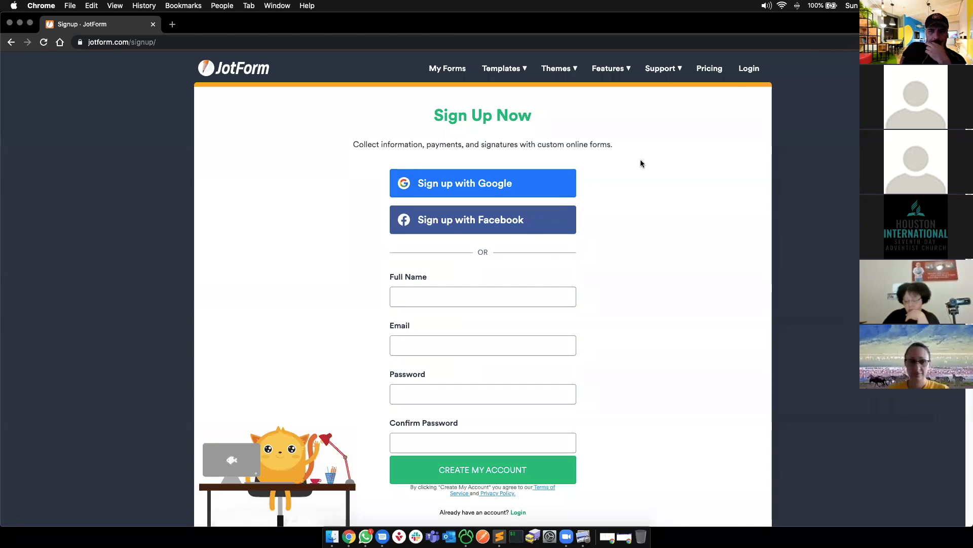
click(469, 356)
scroll(464, 405, down, 2)
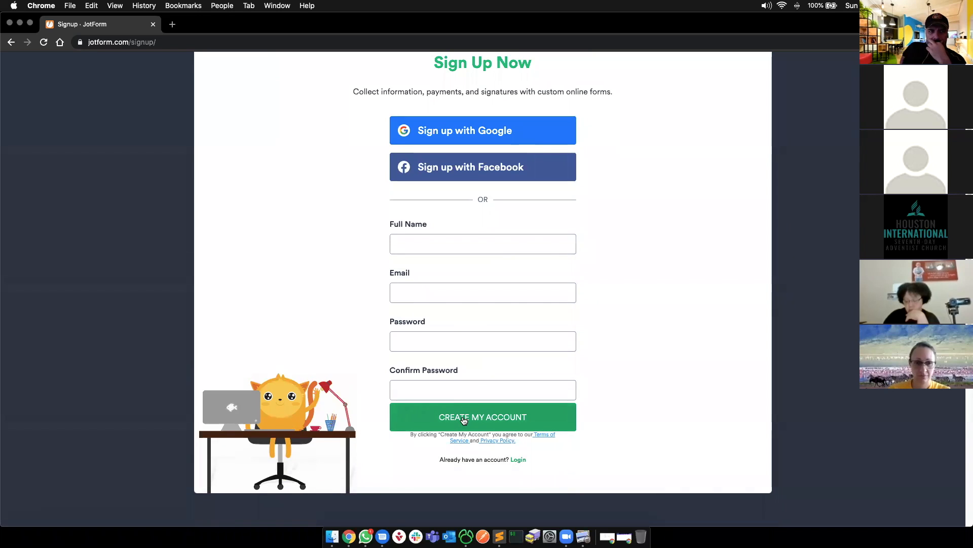
click(491, 383)
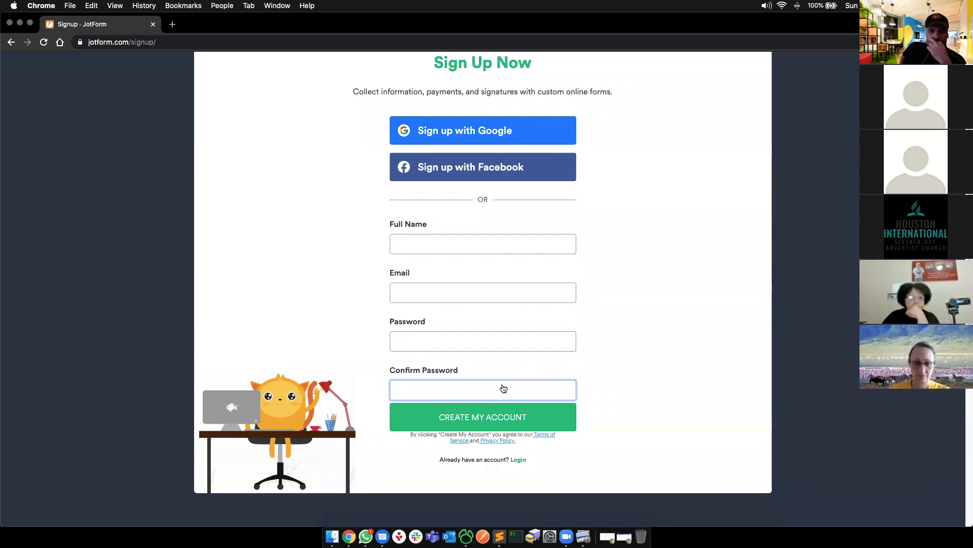
key(super+w)
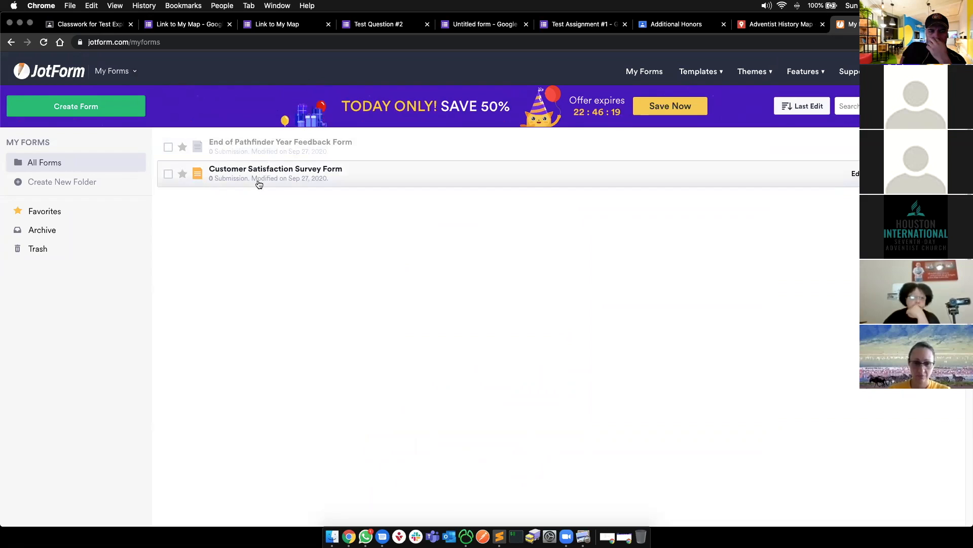
- Start a new form from a template and scroll through the template gallery
click(96, 107)
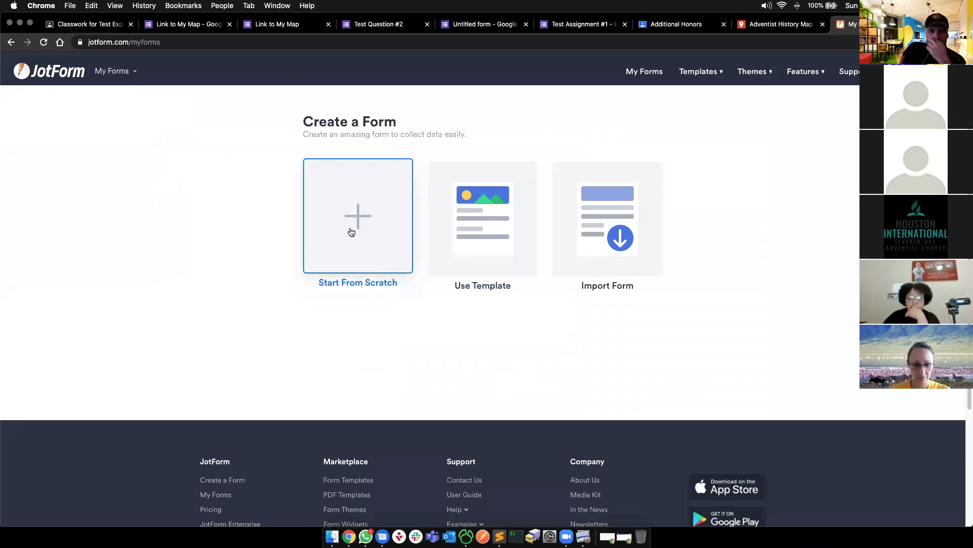
click(491, 232)
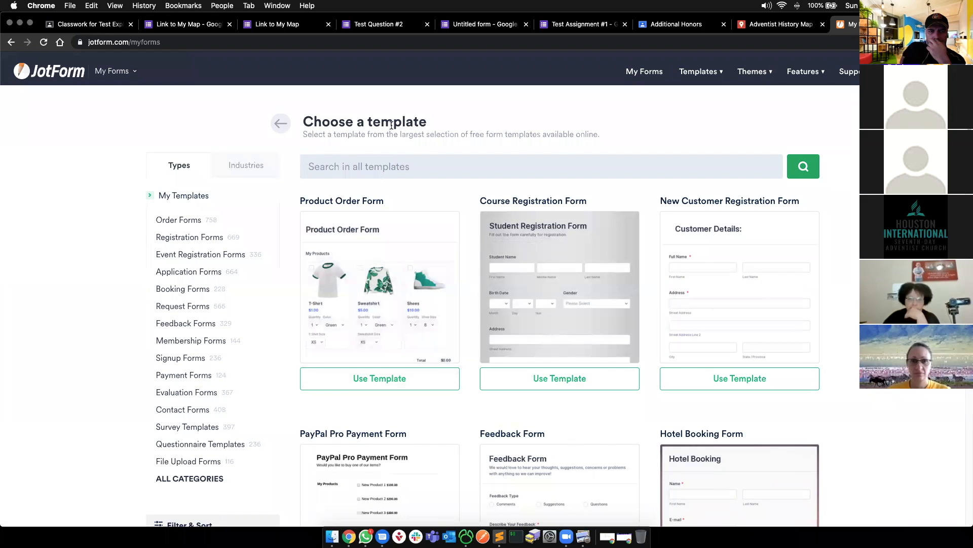
scroll(746, 310, down, 8)
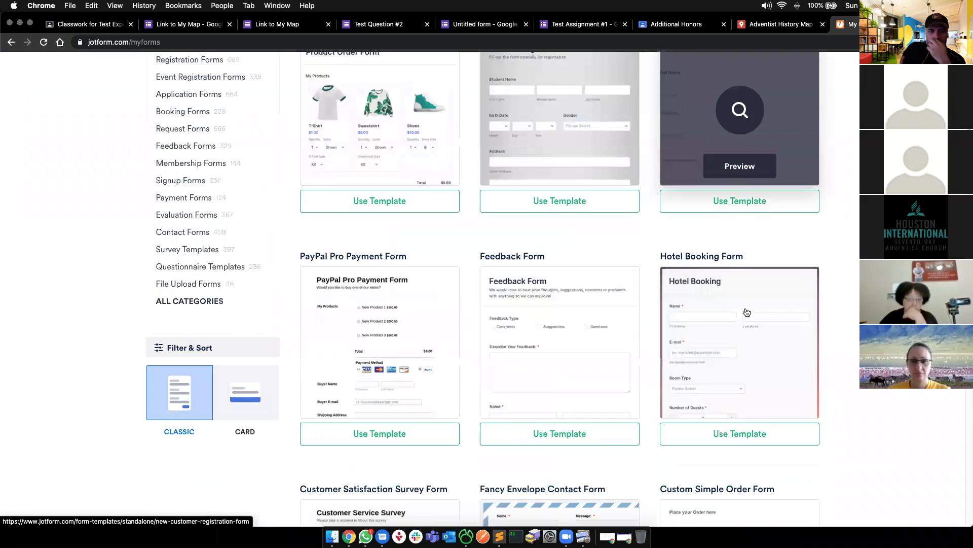
scroll(747, 312, down, 10)
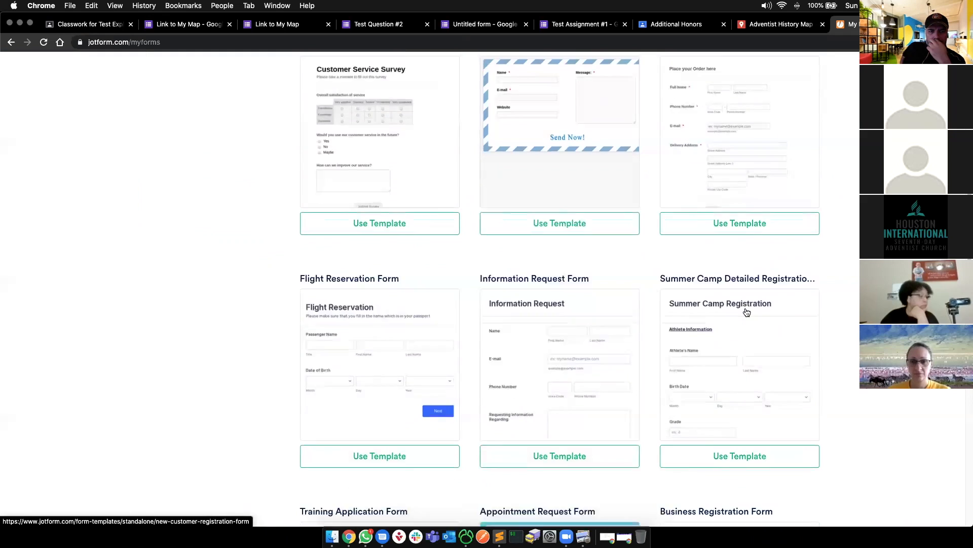
scroll(746, 312, down, 8)
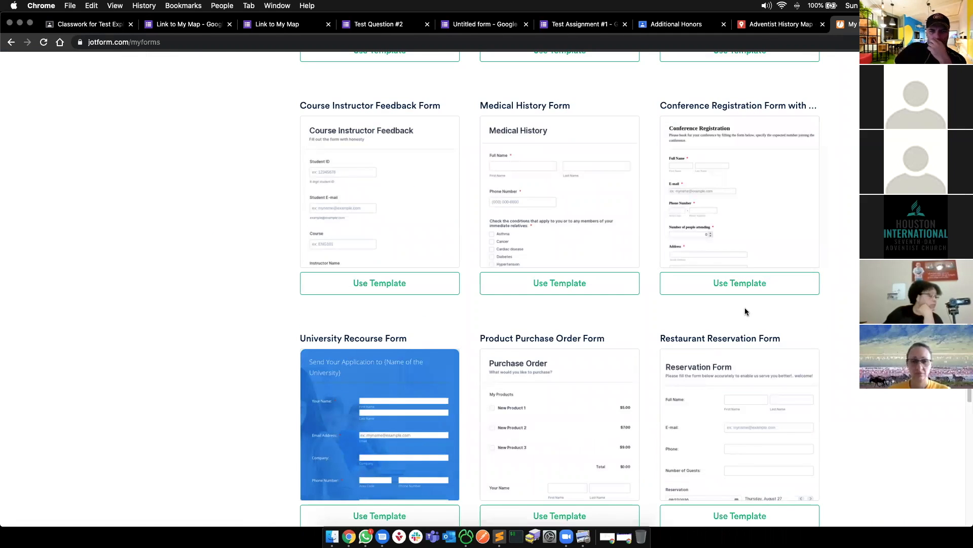
scroll(745, 311, down, 4)
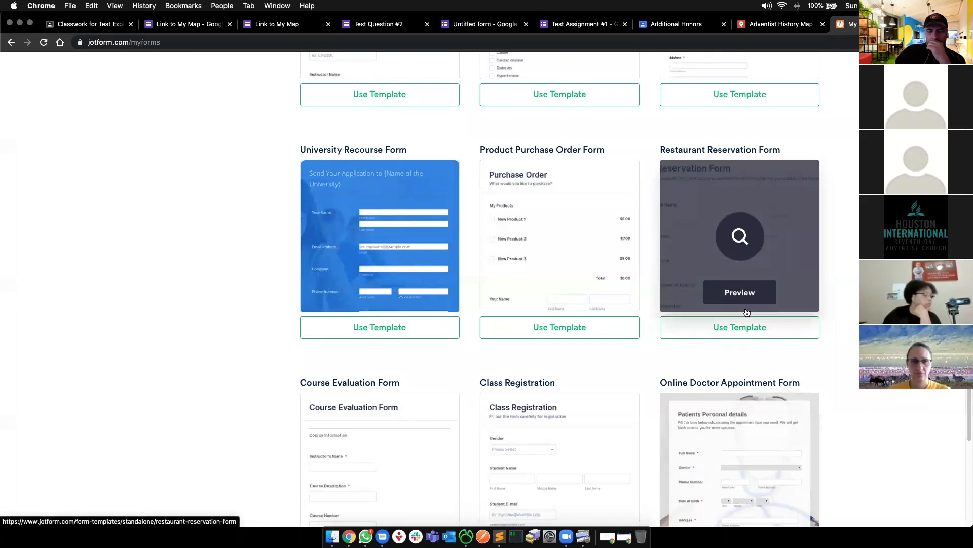
scroll(320, 234, up, 12)
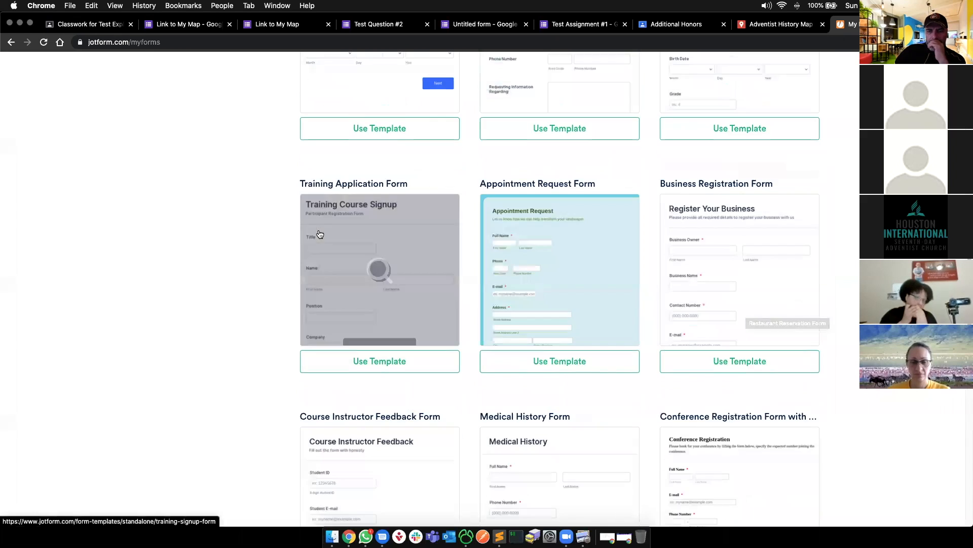
scroll(319, 234, up, 5)
- In a new tab, reopen JotForm's template gallery and scroll down to the Feedback Form
key(super+t)
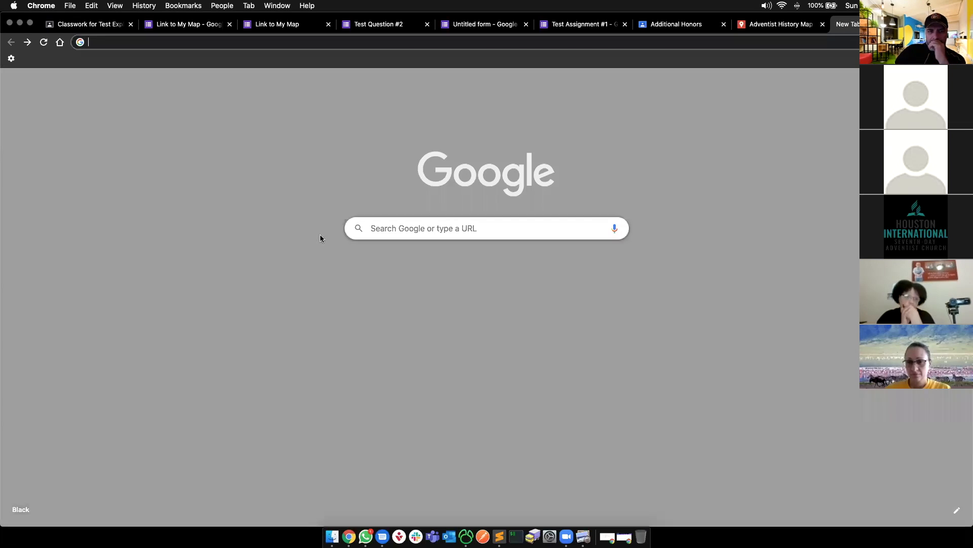
text(jot)
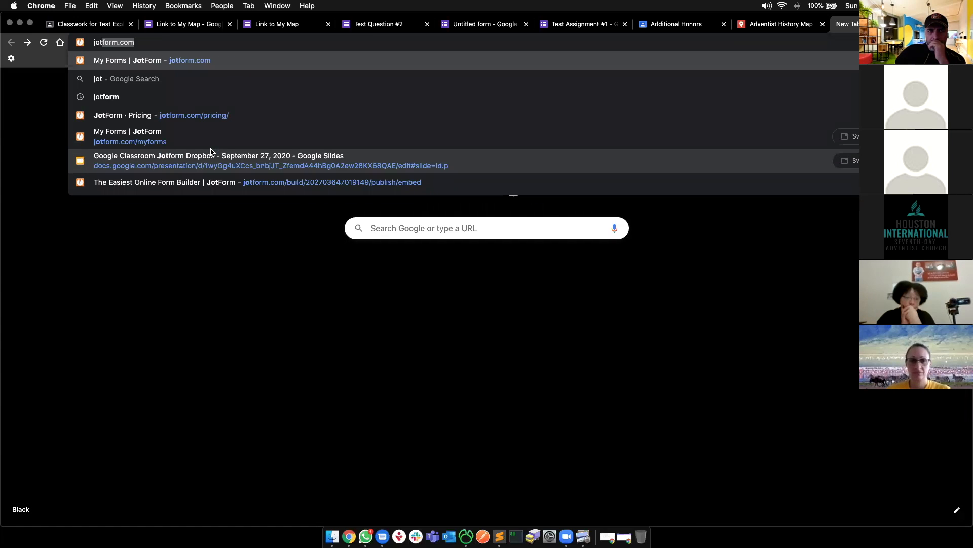
key(Return)
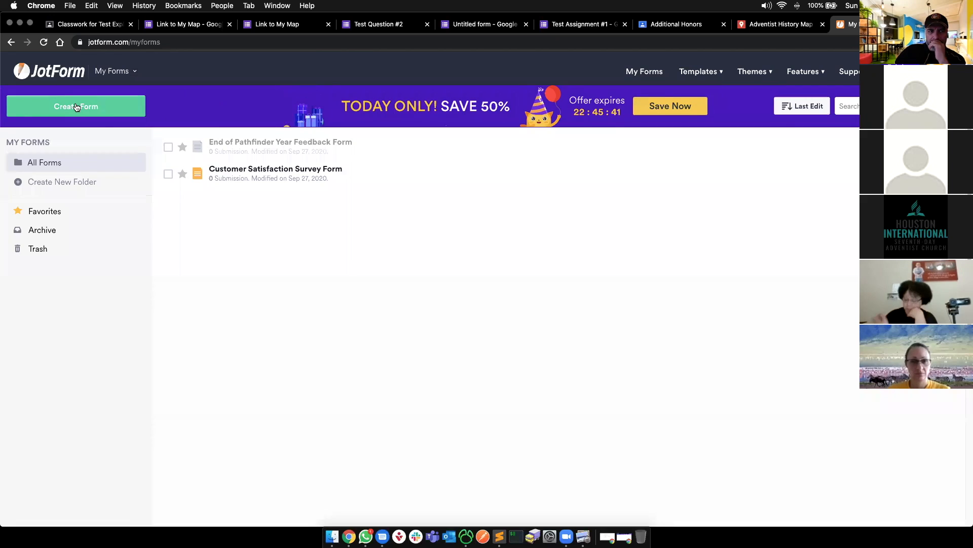
click(76, 107)
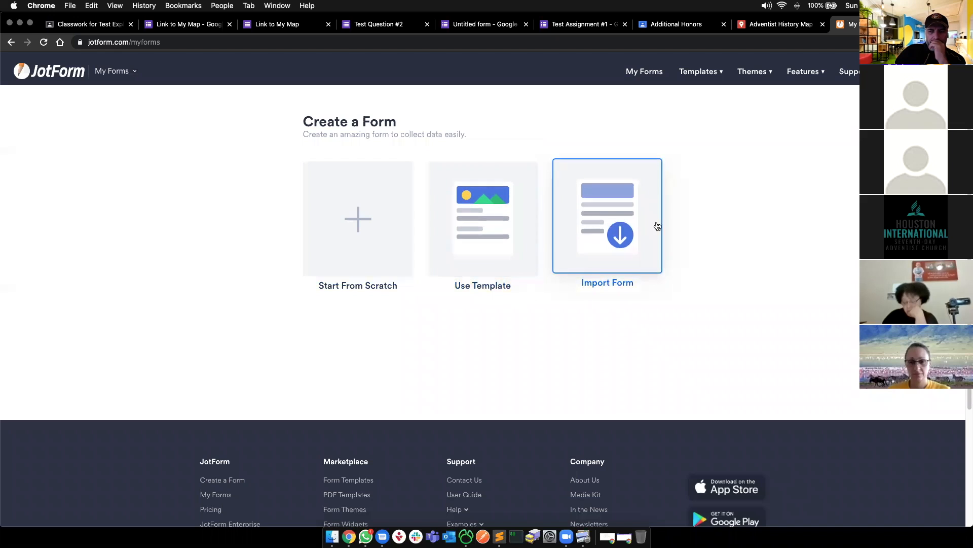
click(493, 219)
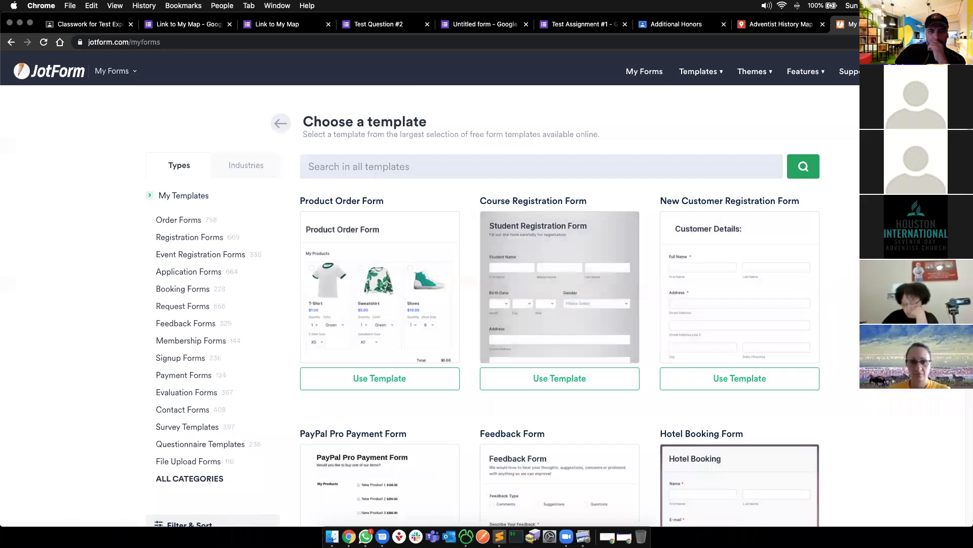
scroll(557, 304, down, 3)
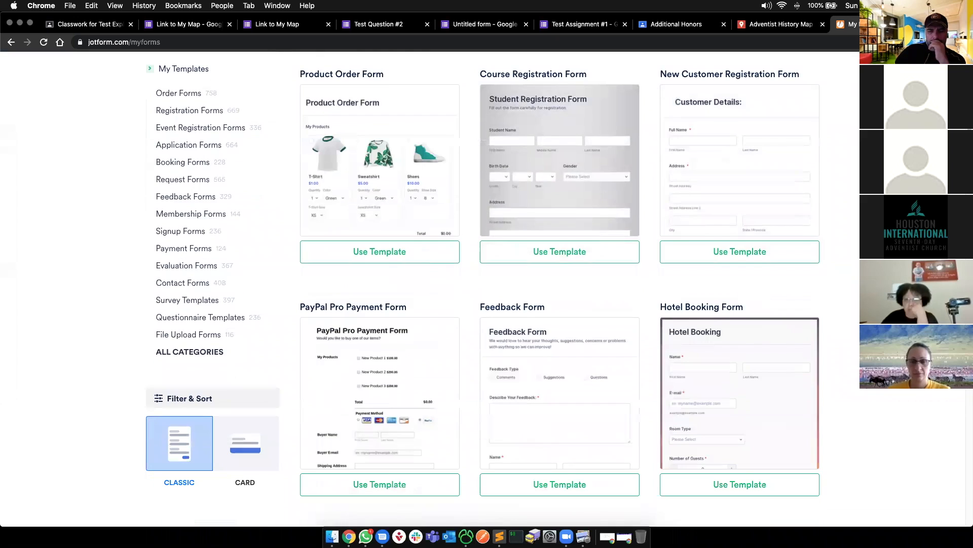
scroll(558, 355, down, 1)
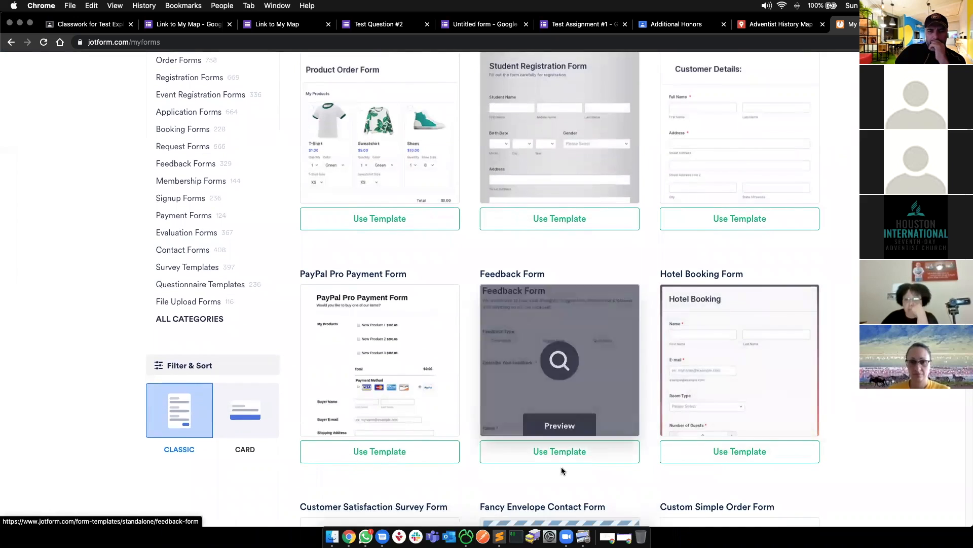
- Open the Feedback Form template in the Form Builder and look over its questions
click(565, 451)
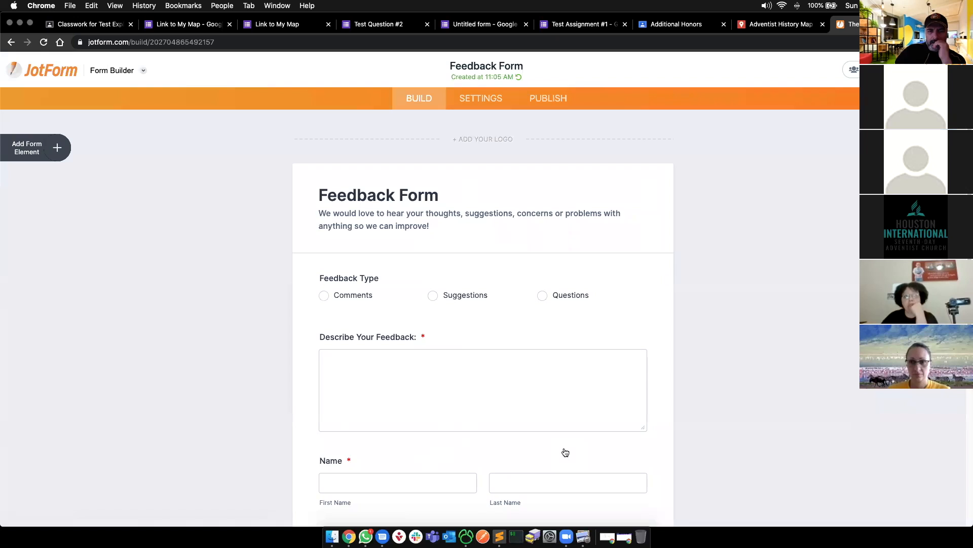
scroll(515, 386, down, 3)
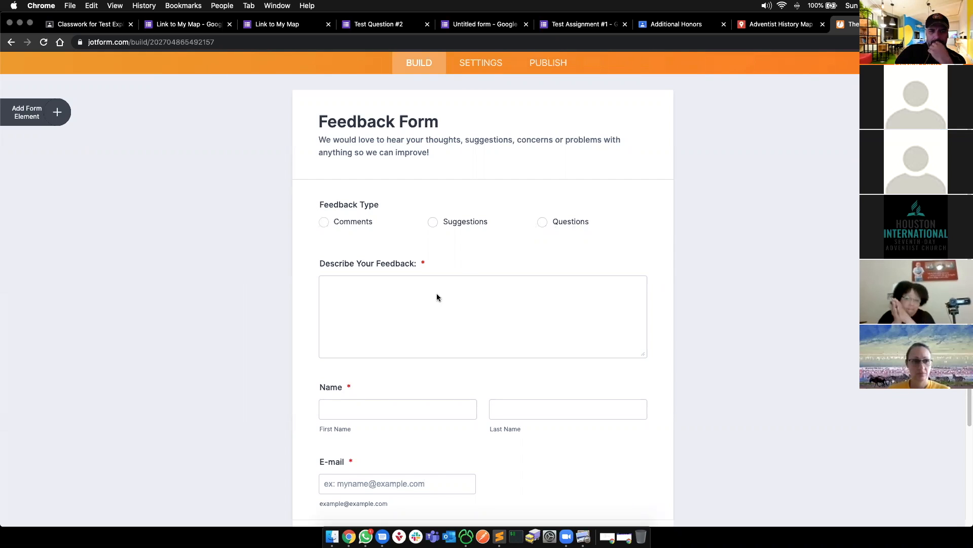
scroll(398, 343, down, 2)
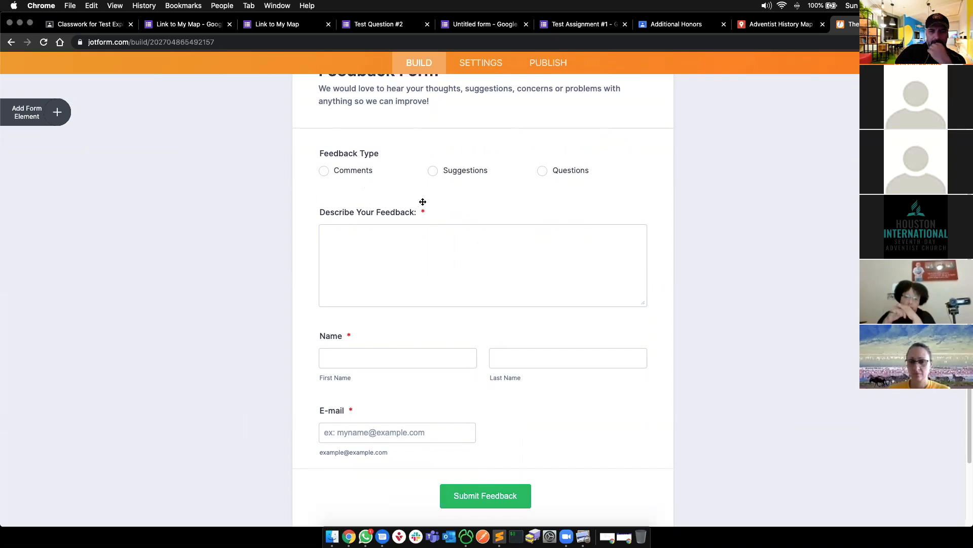
click(354, 162)
scroll(353, 167, up, 5)
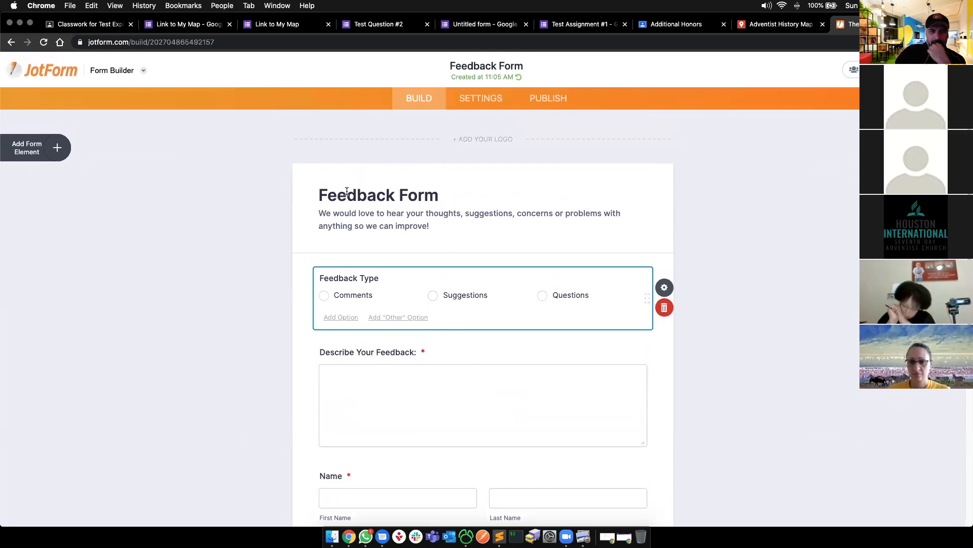
- Retitle the form 'Test Feedback Form' and select part of the header subtitle
click(347, 194)
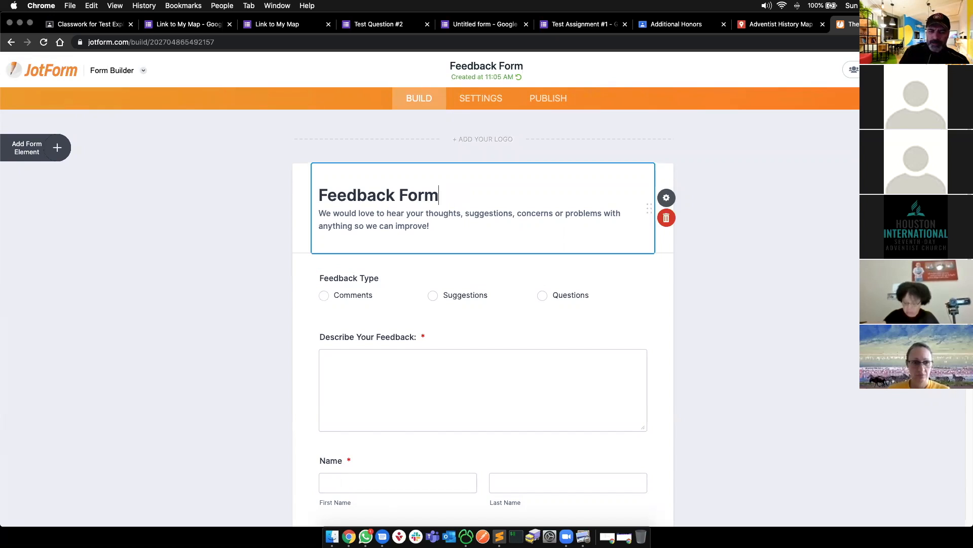
text(Test)
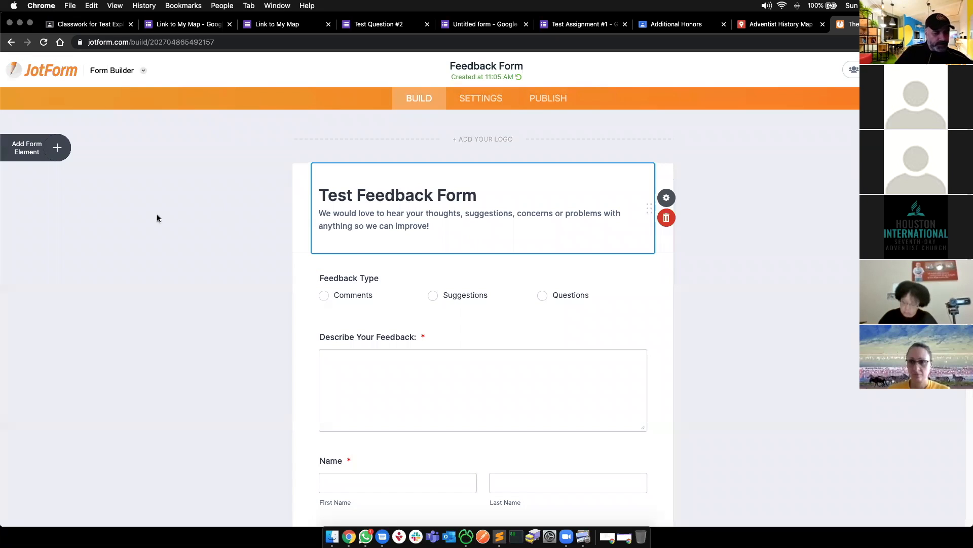
click(149, 216)
click(380, 218)
drag(380, 218, 449, 234)
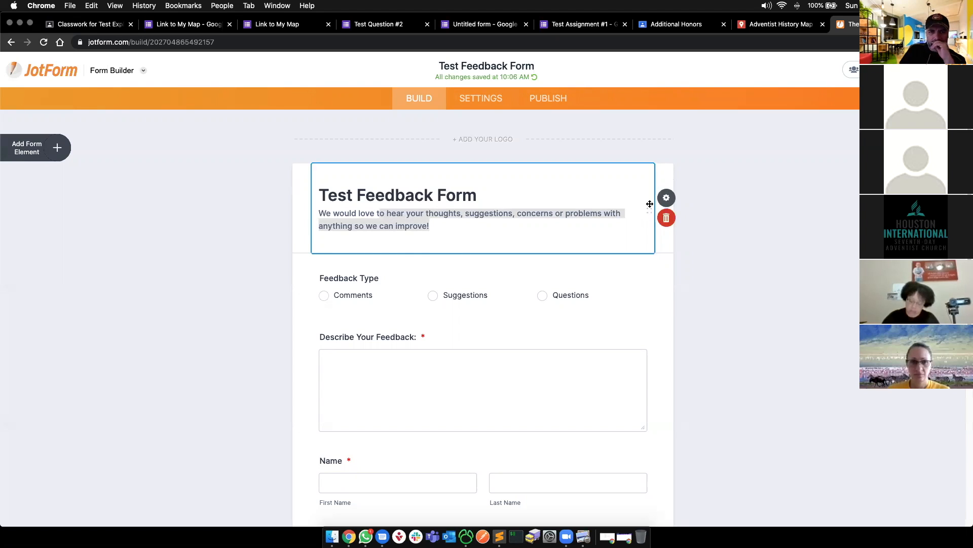
drag(650, 204, 622, 204)
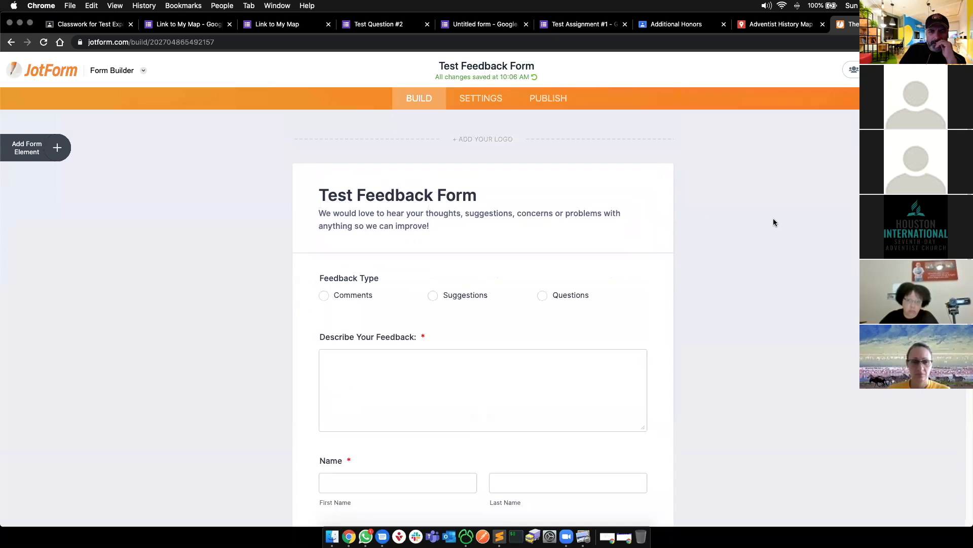
- Add an 'Other' choice to Feedback Type, select Describe Your Feedback, and show Form Elements
click(380, 294)
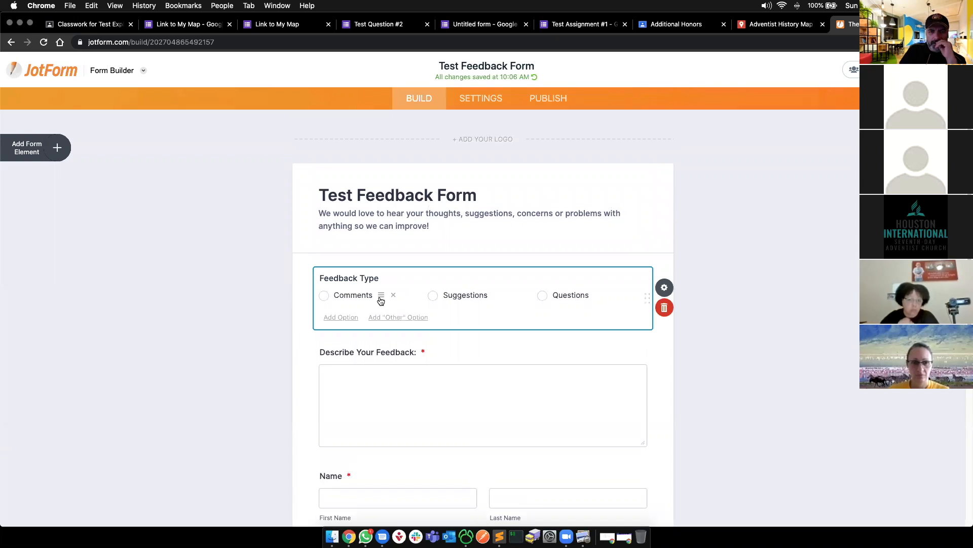
click(392, 321)
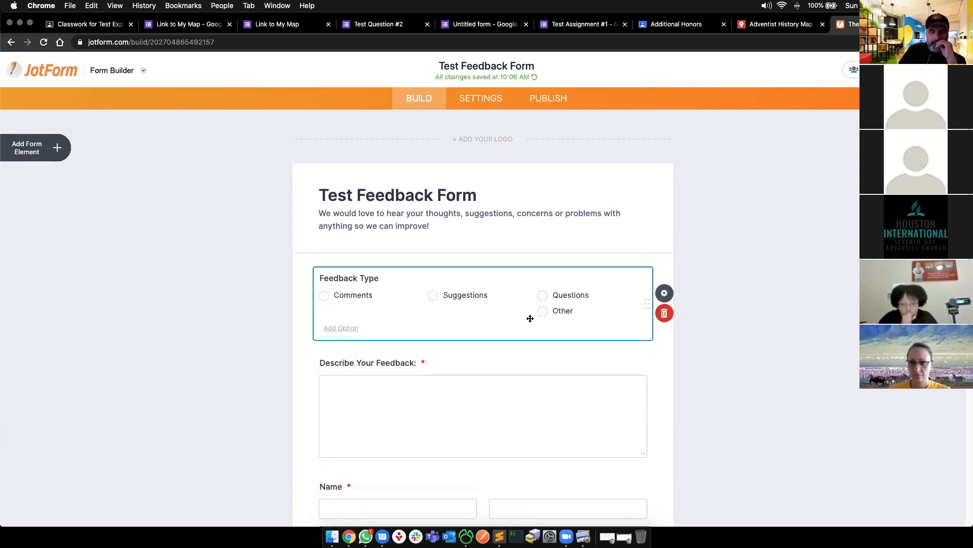
scroll(419, 358, down, 3)
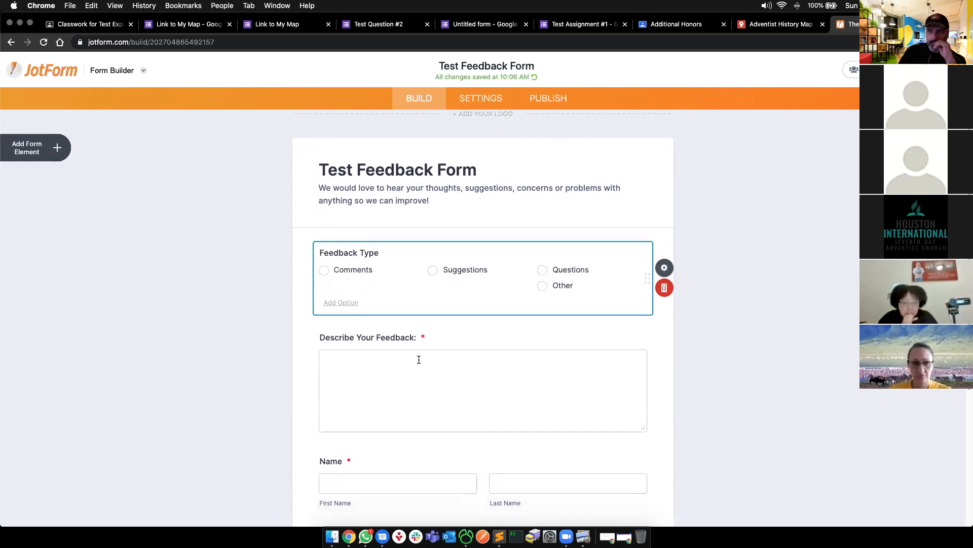
click(250, 289)
click(355, 285)
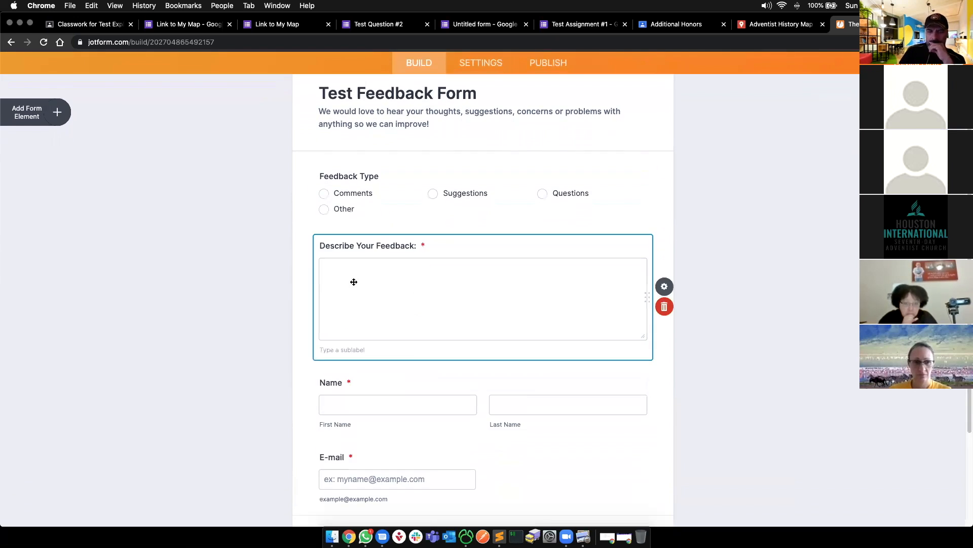
click(39, 111)
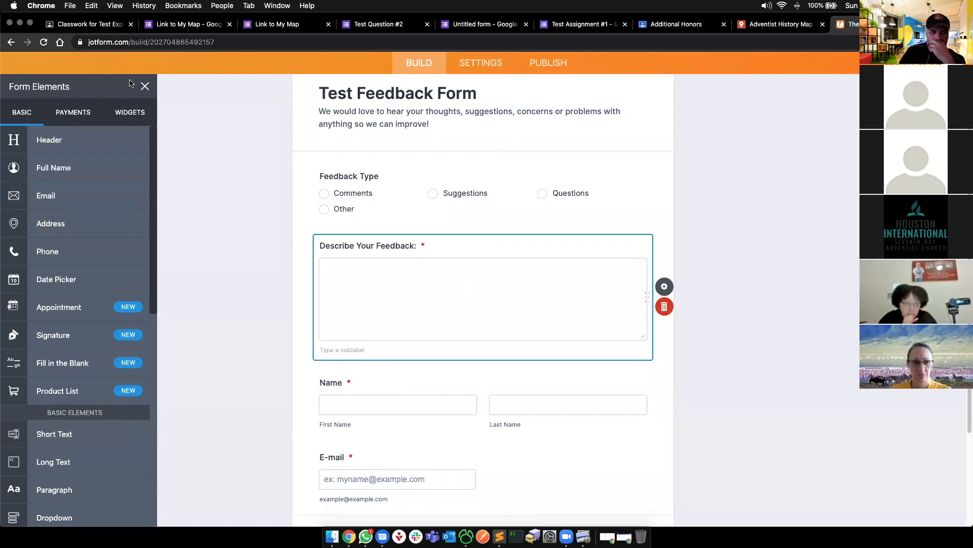
click(145, 86)
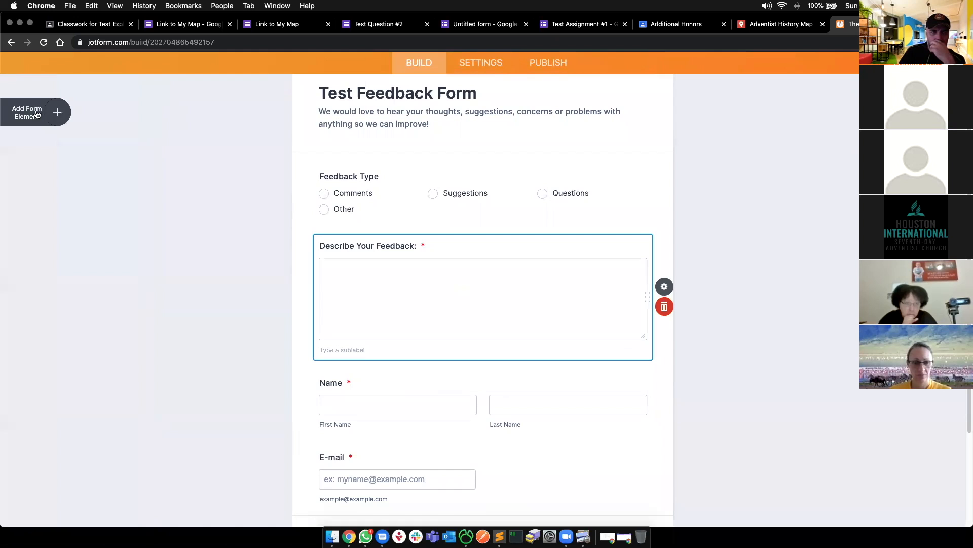
click(57, 111)
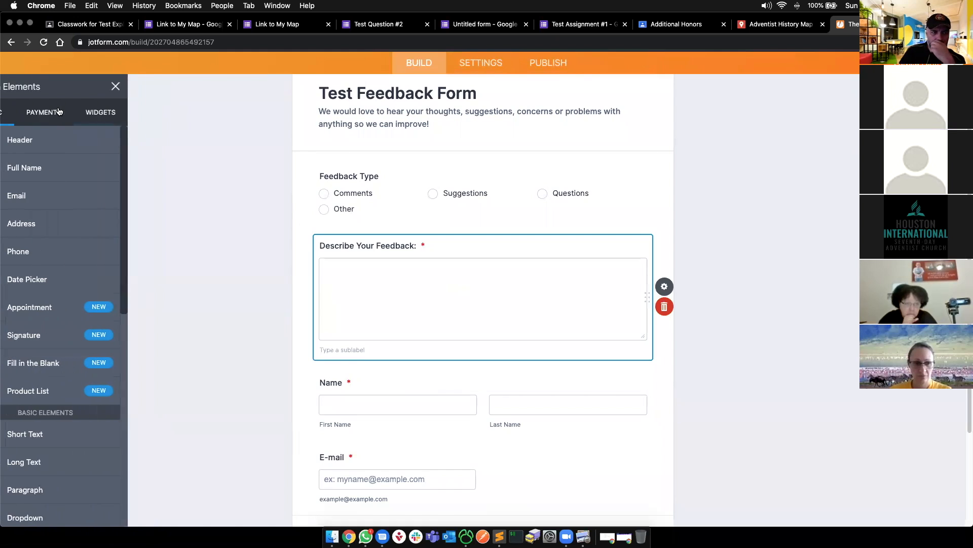
scroll(50, 241, down, 1)
scroll(50, 241, up, 1)
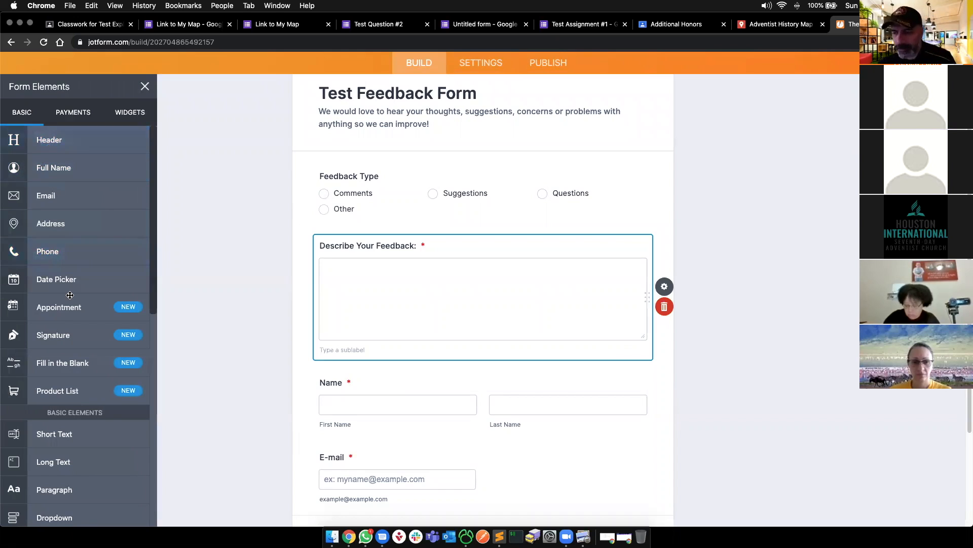
scroll(73, 380, down, 5)
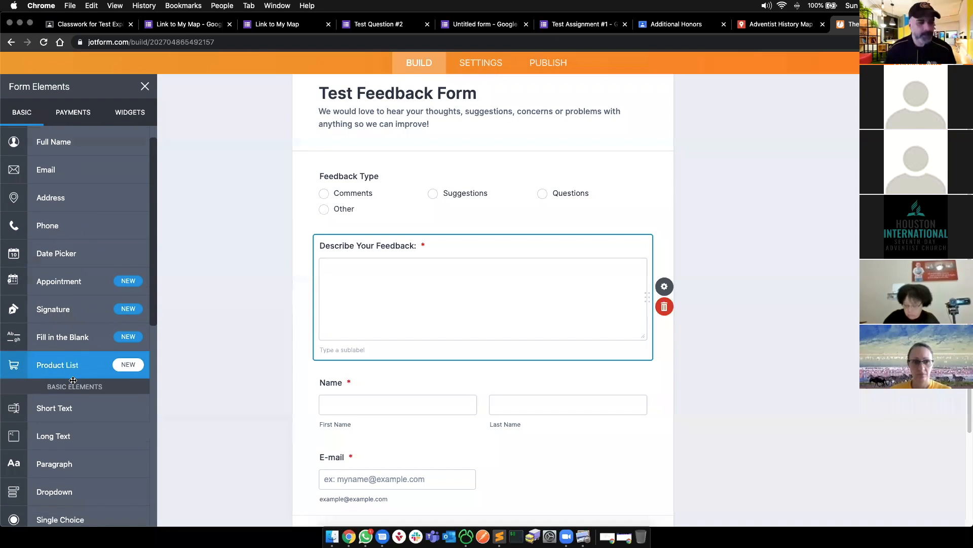
scroll(73, 380, down, 2)
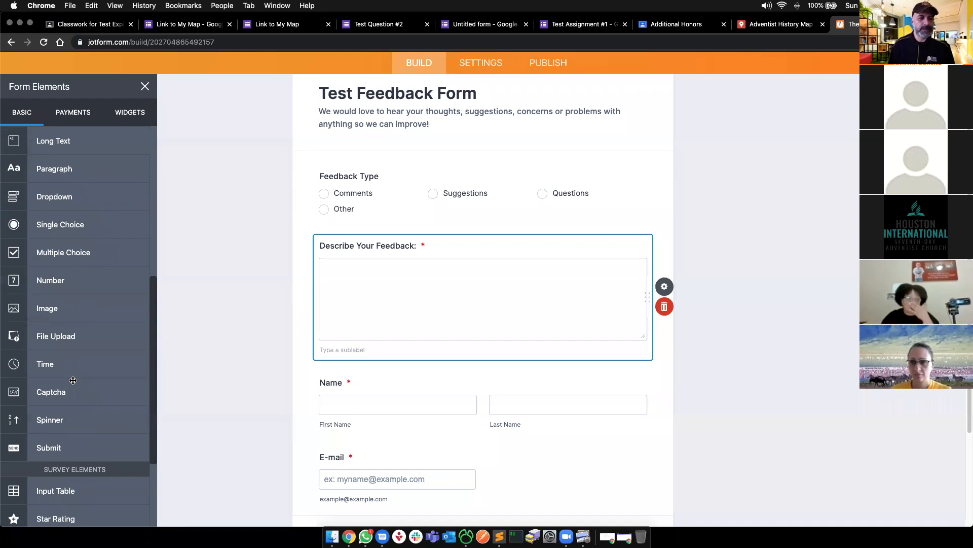
scroll(73, 380, down, 2)
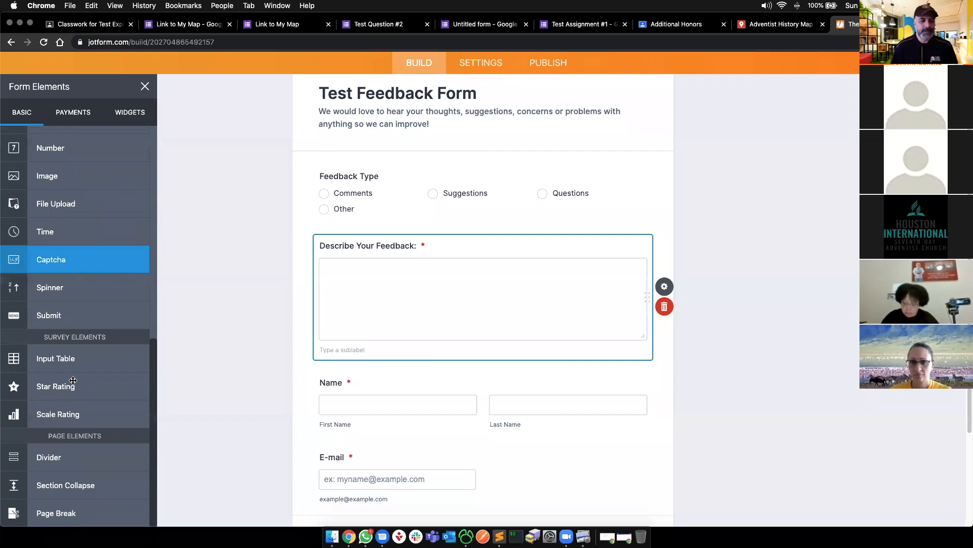
- Drop a Star Rating at the form's top labelled 'What was your overall experience this year?'
drag(47, 386, 413, 208)
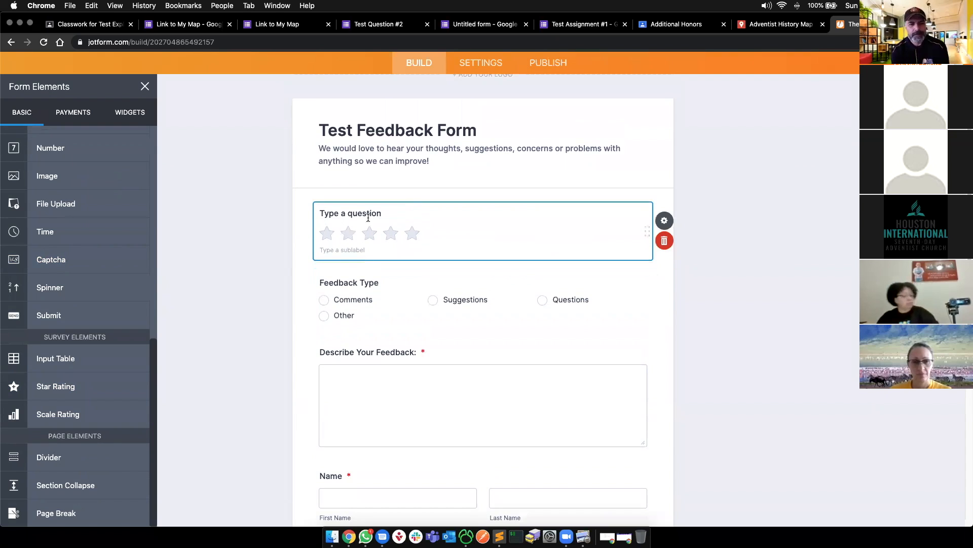
text(What is your overall)
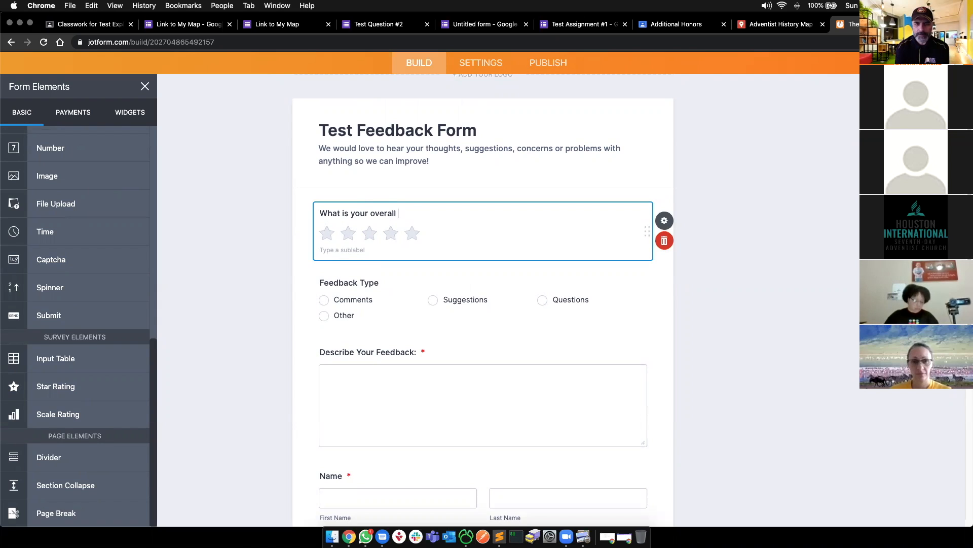
text(experience this year?)
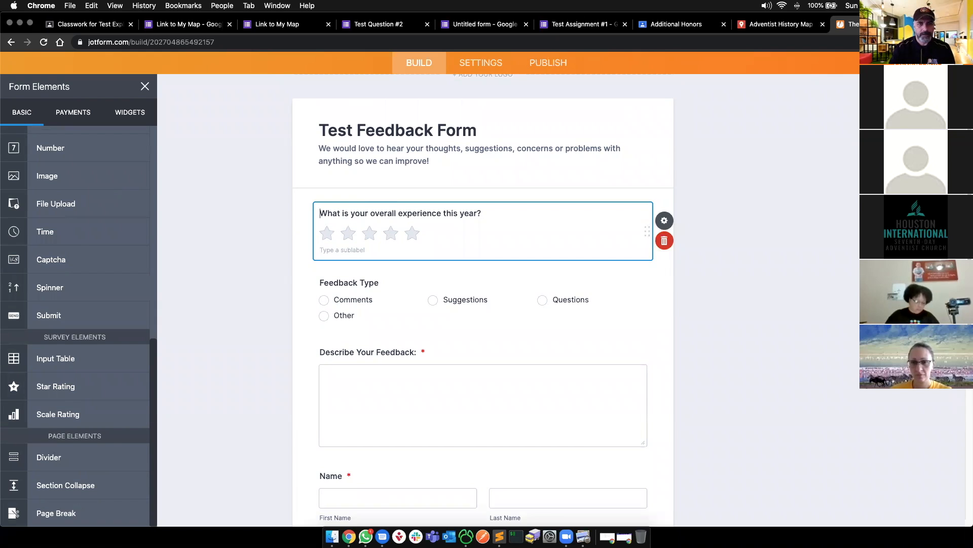
key(Delete)
key(Delete)
text(was)
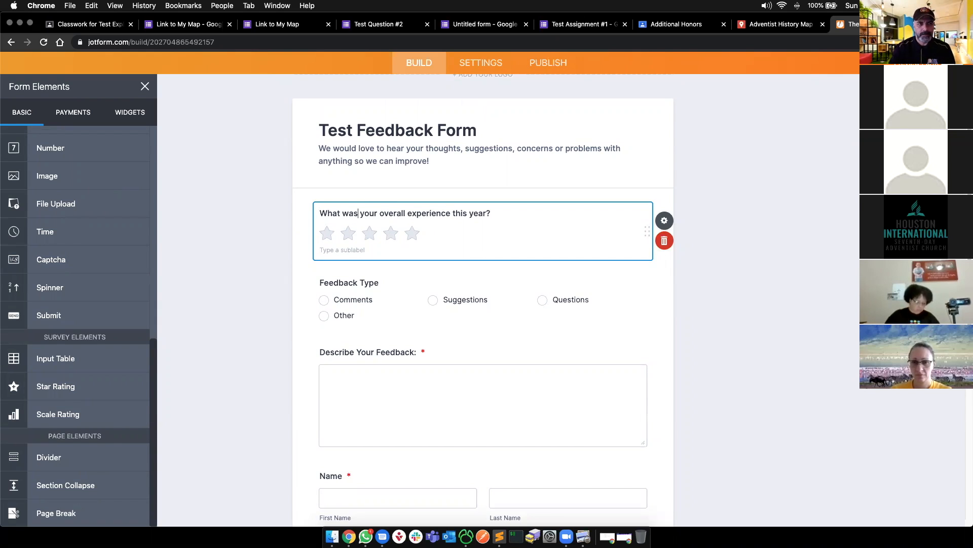
click(254, 237)
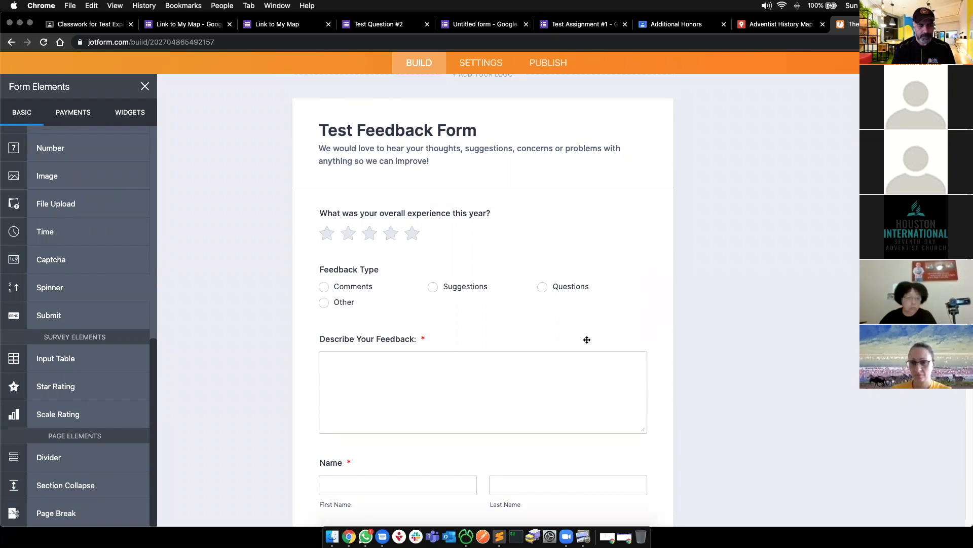
scroll(598, 317, down, 3)
- Make the Star Rating question required and view its star style and rating amount of 5
click(485, 152)
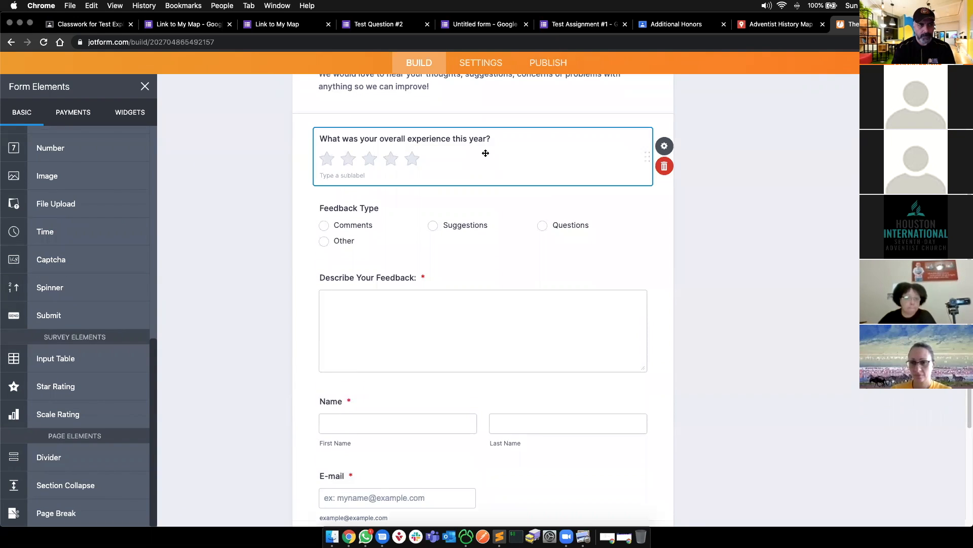
click(664, 146)
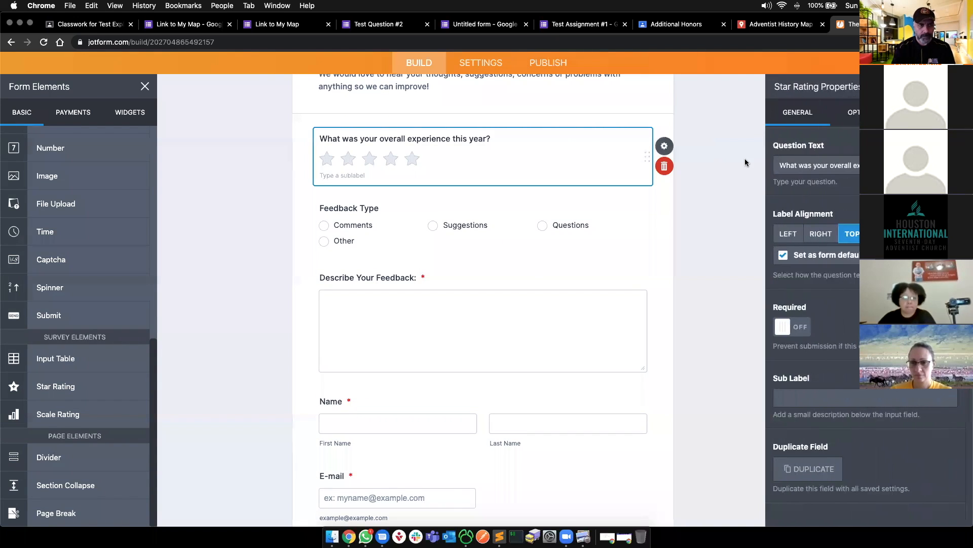
click(801, 330)
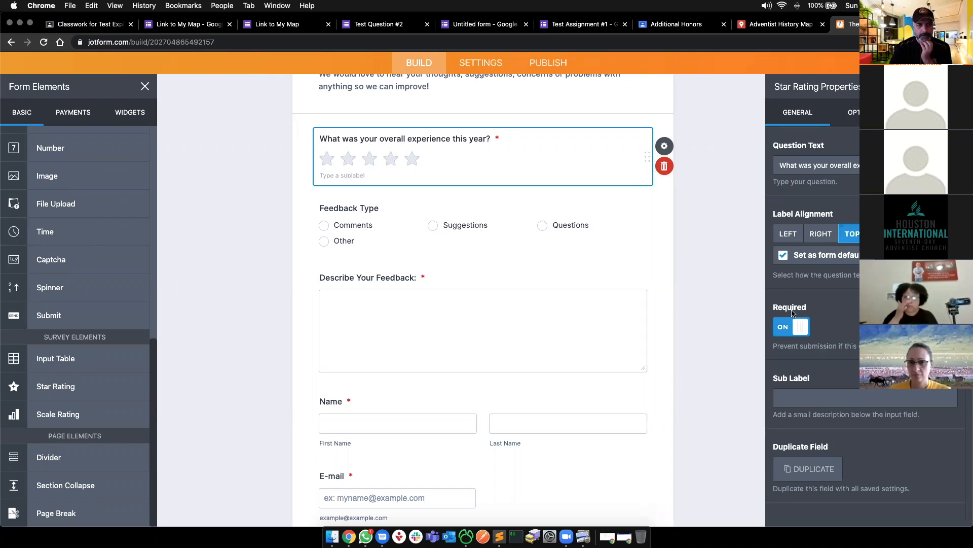
click(853, 113)
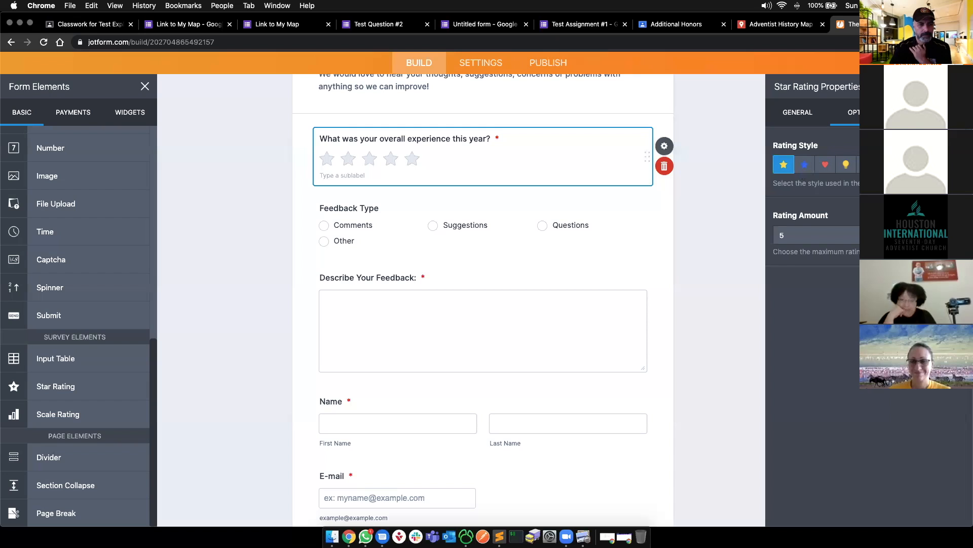
- Deselect the Star Rating field and select the Submit Feedback button block
click(728, 163)
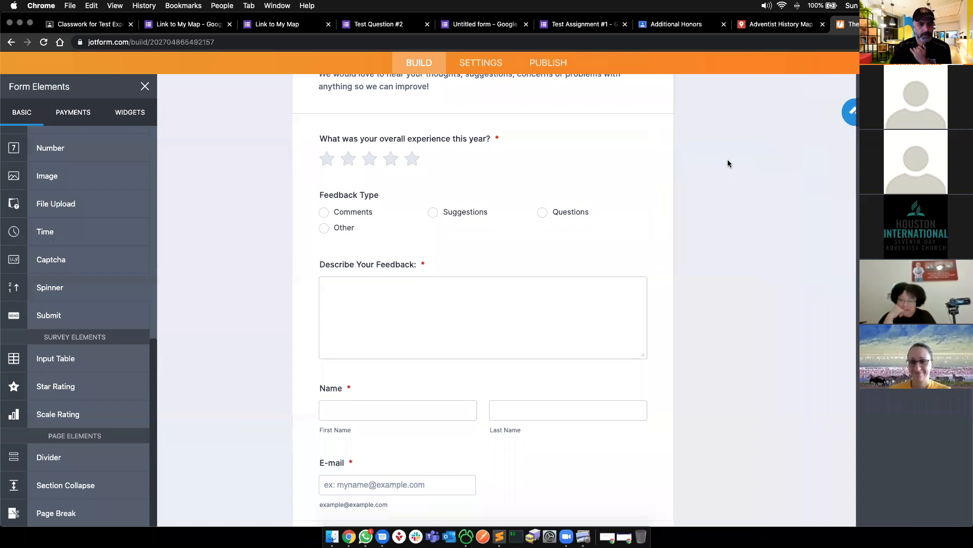
scroll(444, 242, down, 5)
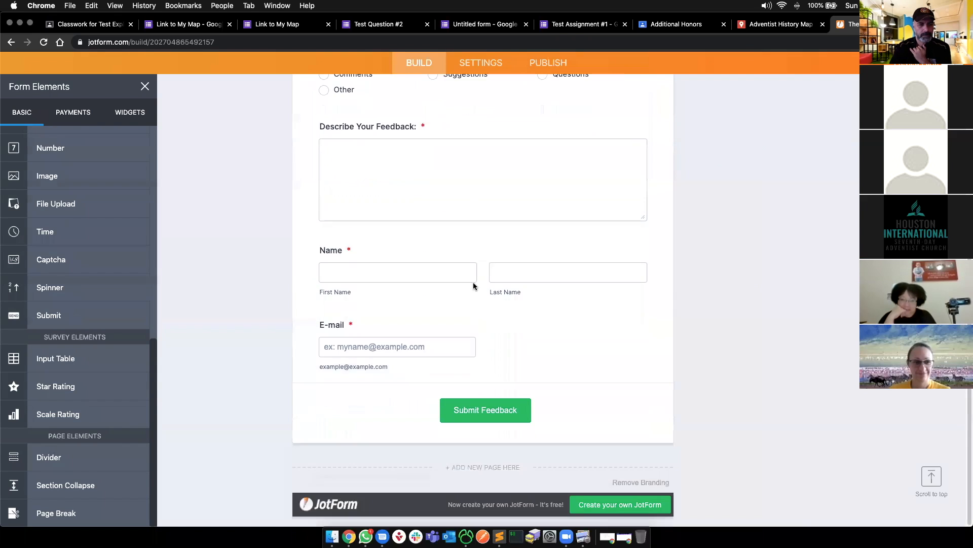
click(352, 272)
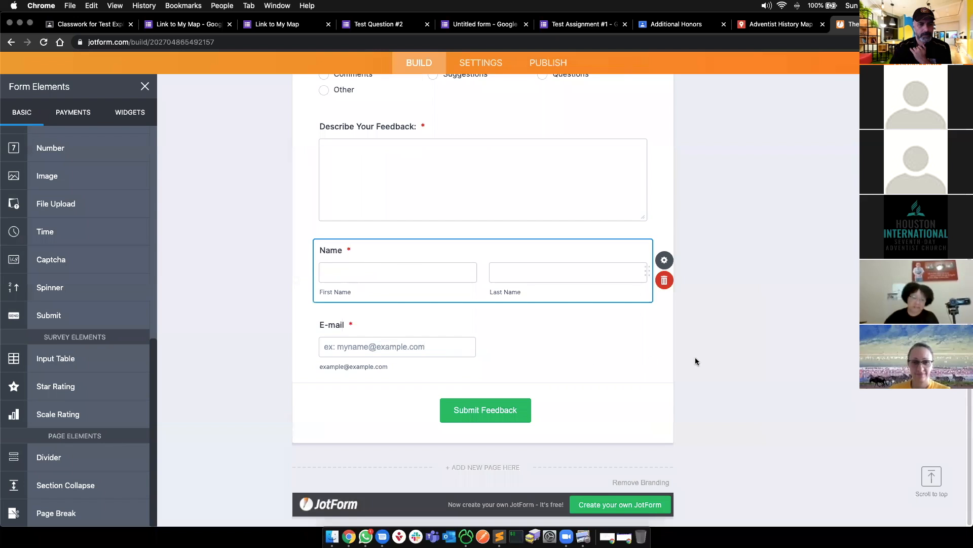
scroll(710, 363, up, 5)
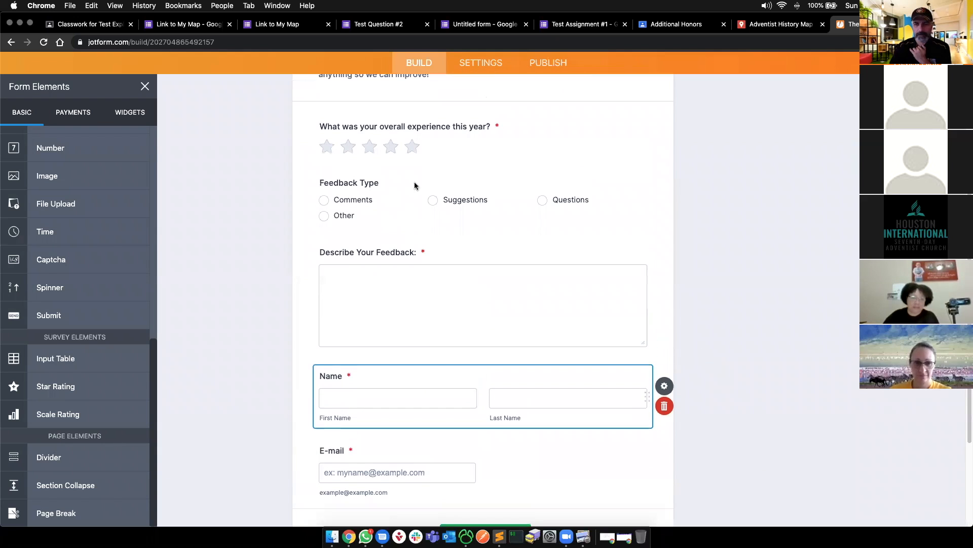
scroll(647, 376, down, 5)
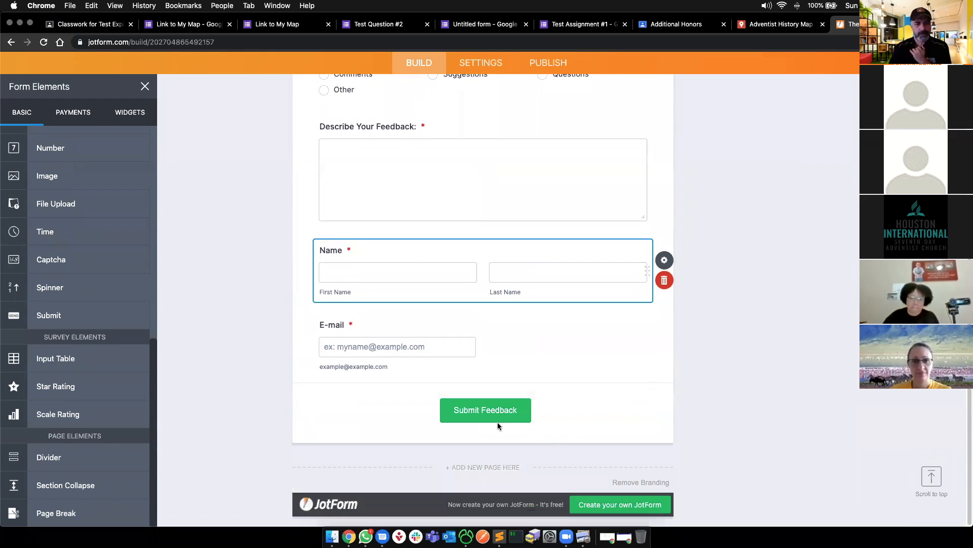
click(478, 411)
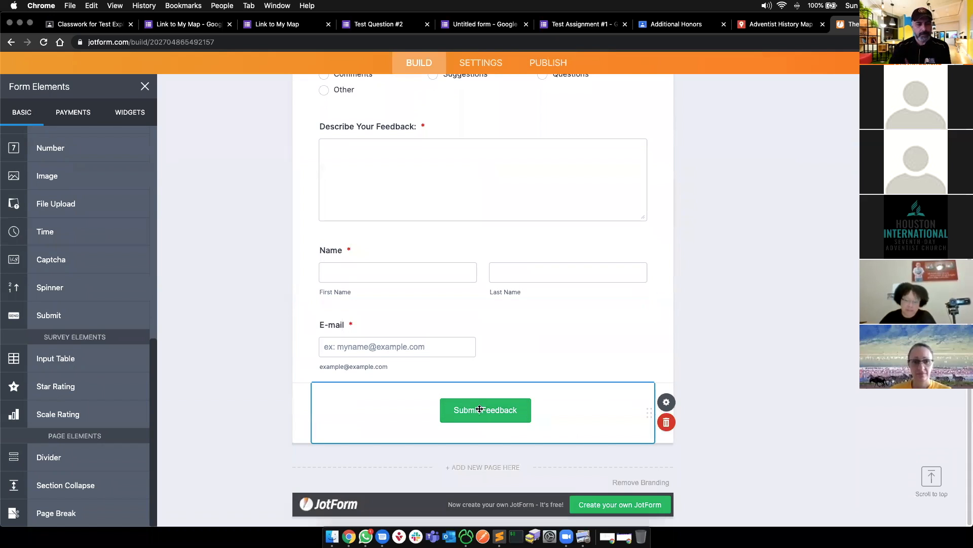
- Set the submit button's Button Text to 'Submit your Feedback' and close its properties
click(666, 402)
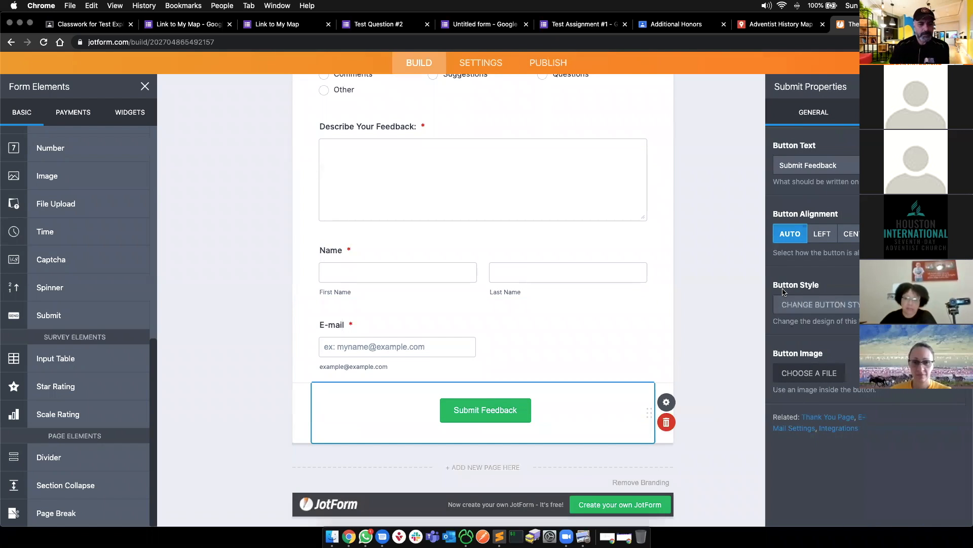
click(842, 163)
text(Sub)
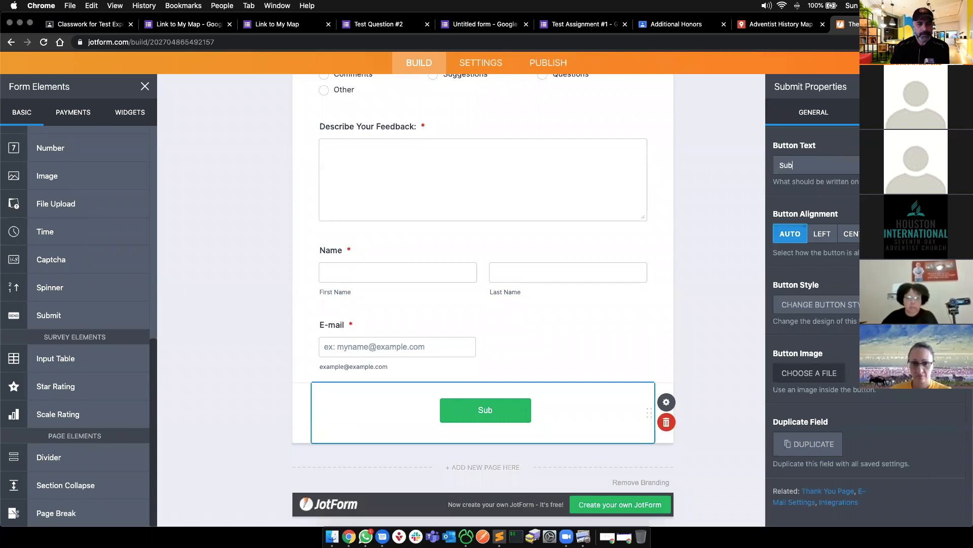
text(mit yor)
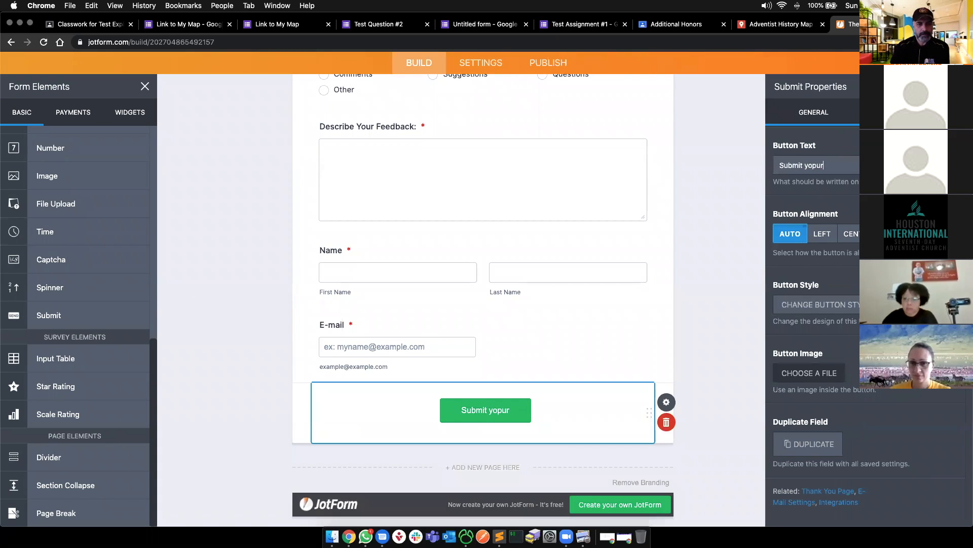
key(BackSpace)
key(BackSpace)
text(ur Feedback)
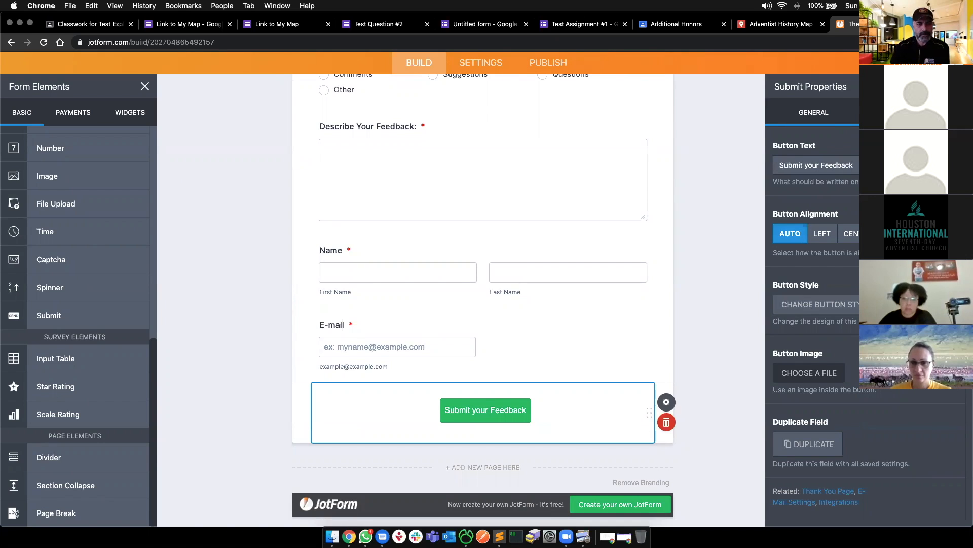
scroll(793, 152, down, 10)
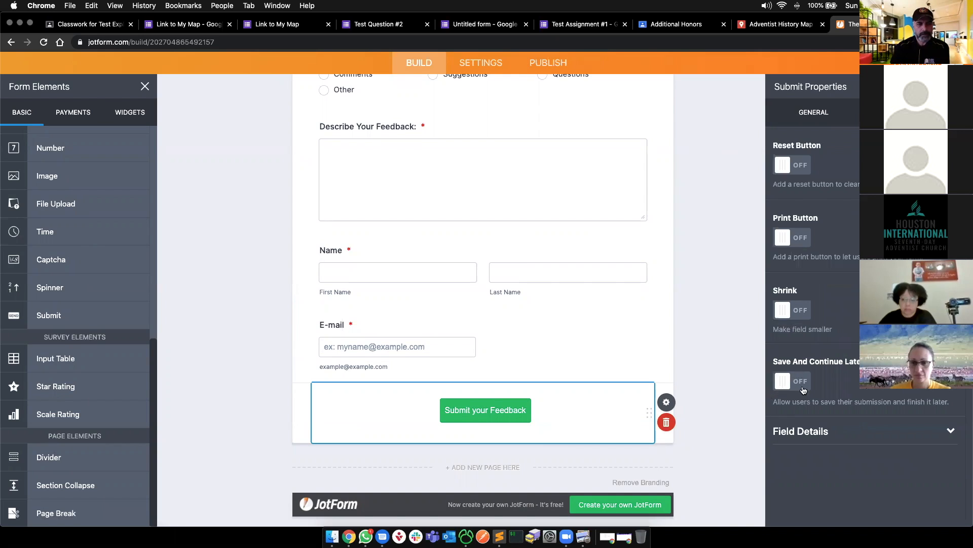
click(796, 440)
scroll(799, 440, down, 4)
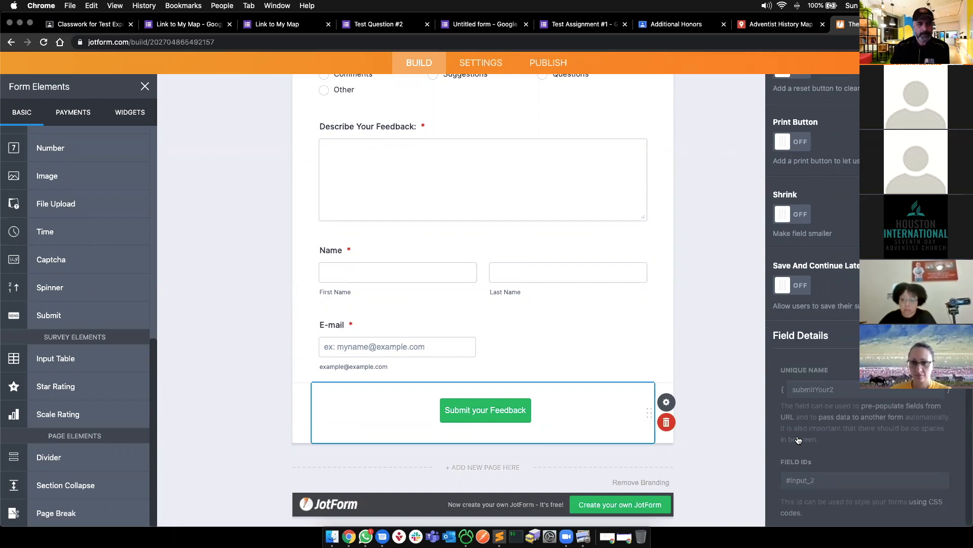
scroll(798, 440, up, 3)
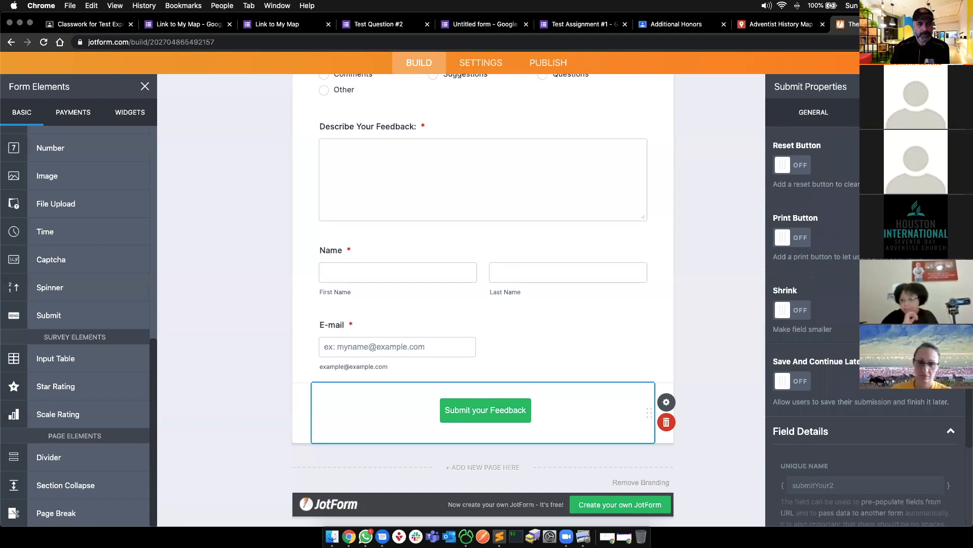
click(708, 200)
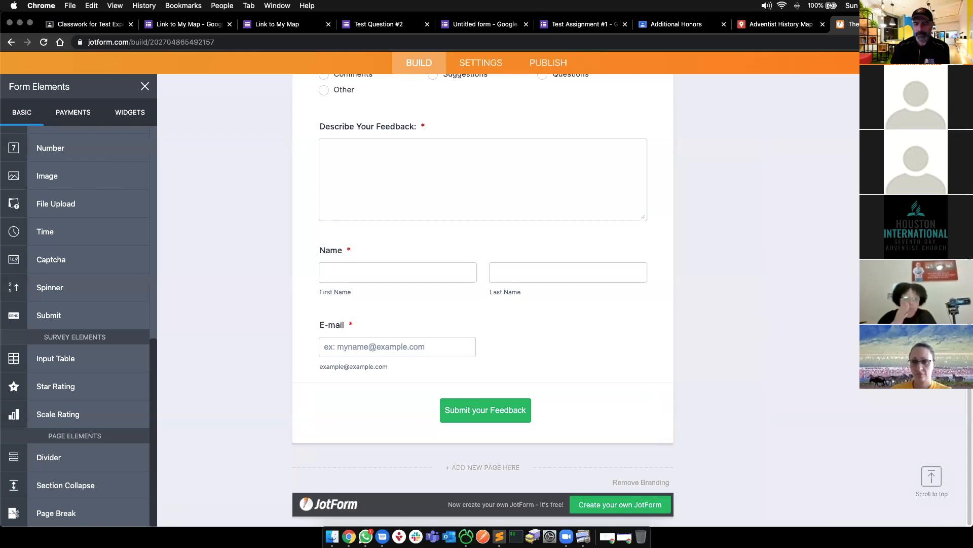
click(955, 63)
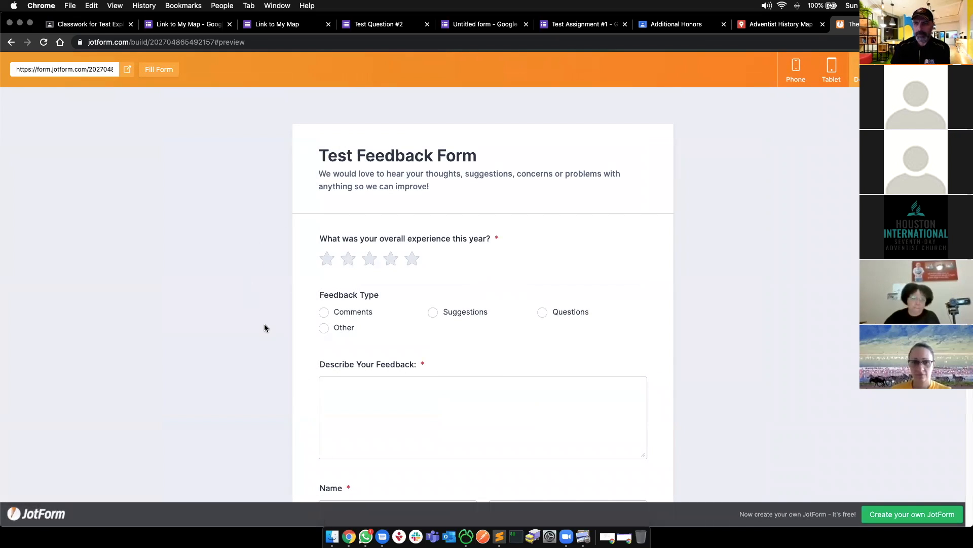
scroll(262, 322, down, 3)
scroll(262, 321, down, 5)
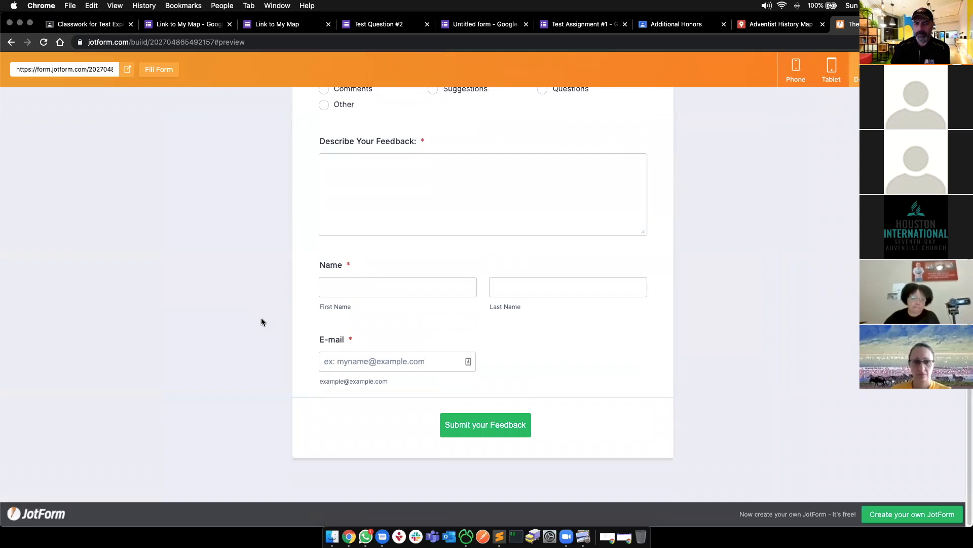
scroll(262, 322, up, 7)
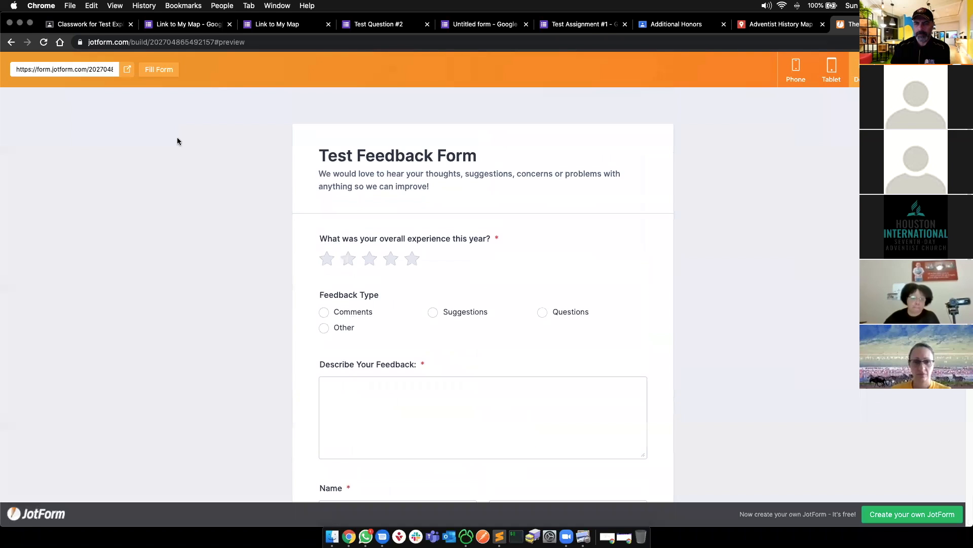
click(67, 70)
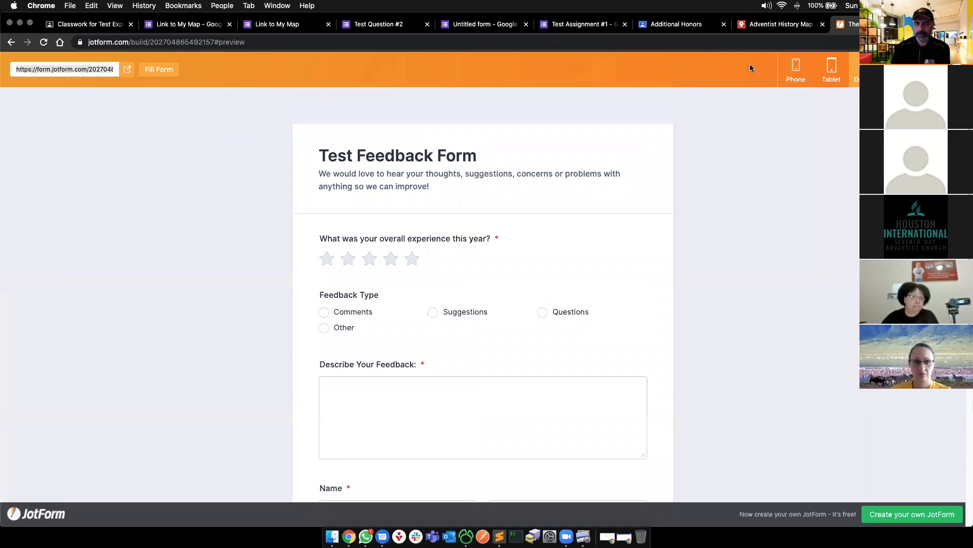
click(794, 71)
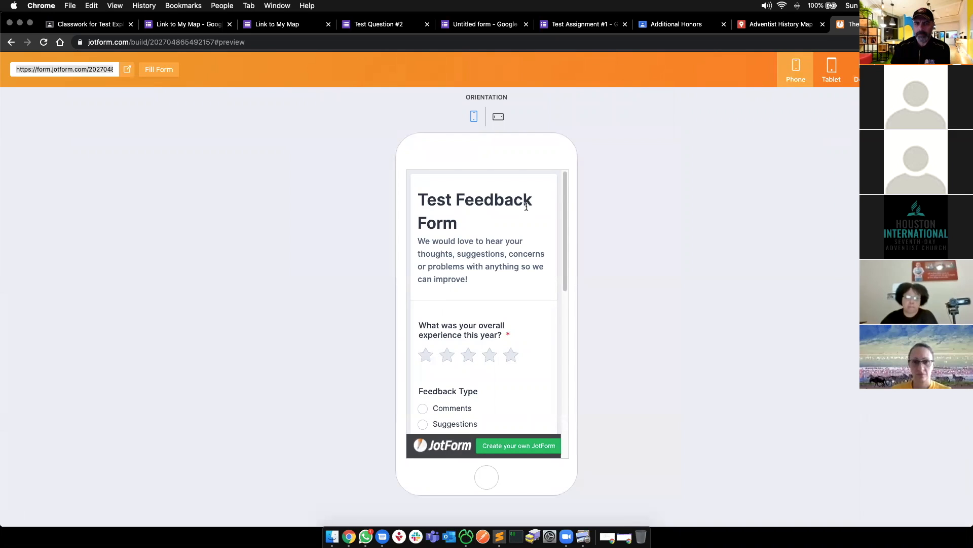
click(837, 81)
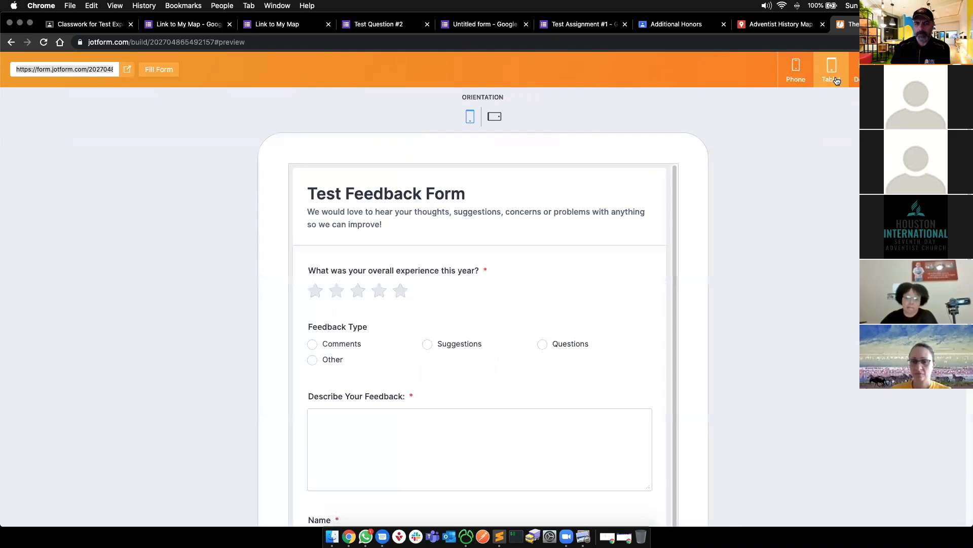
click(856, 73)
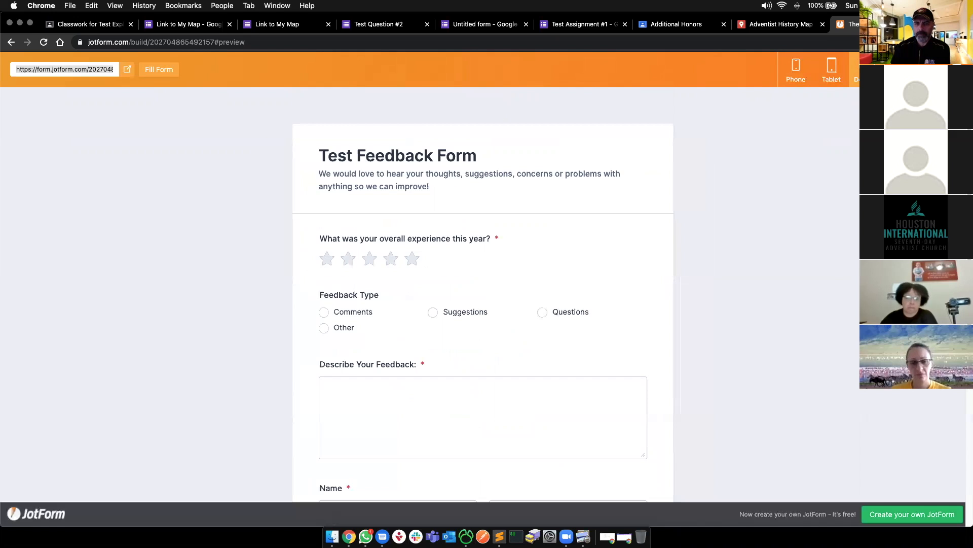
click(831, 71)
click(796, 71)
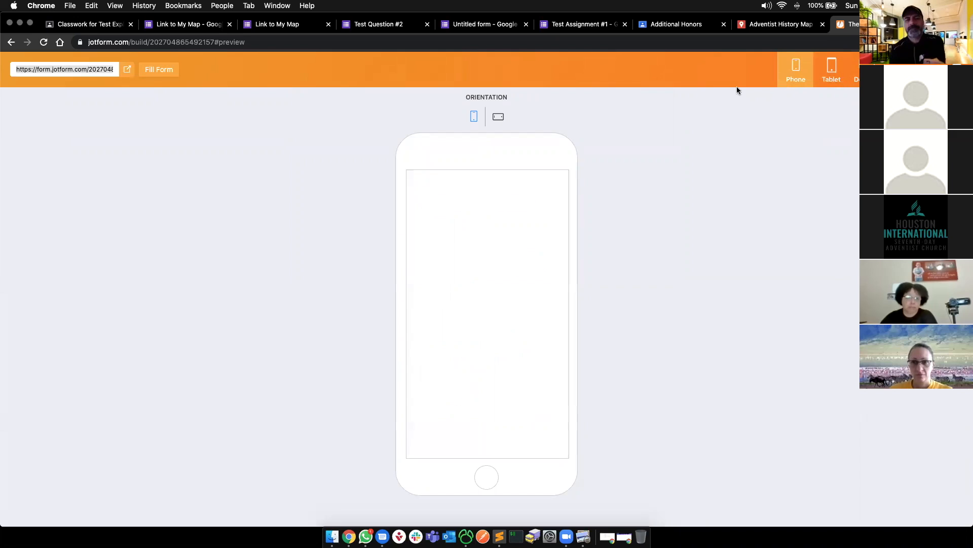
click(498, 116)
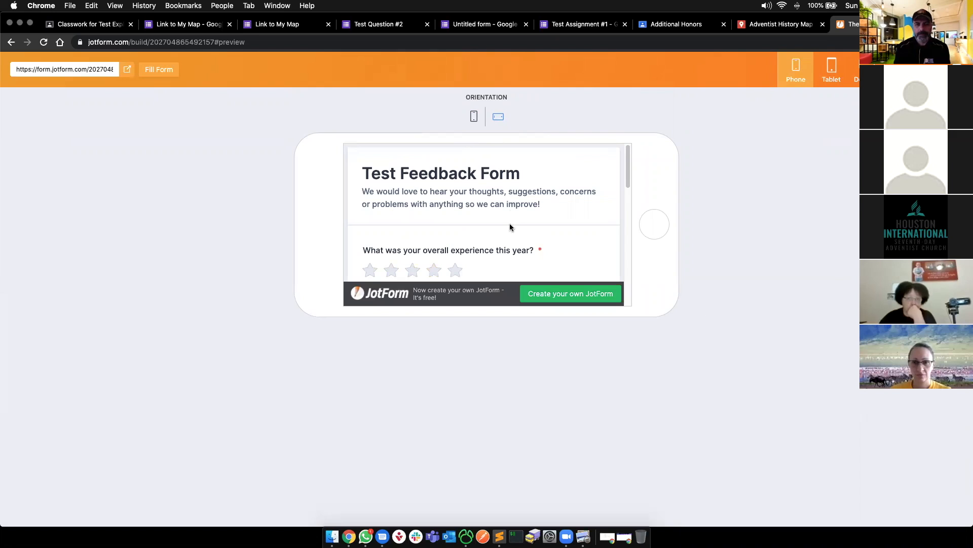
drag(628, 167, 631, 267)
click(474, 117)
drag(556, 247, 560, 381)
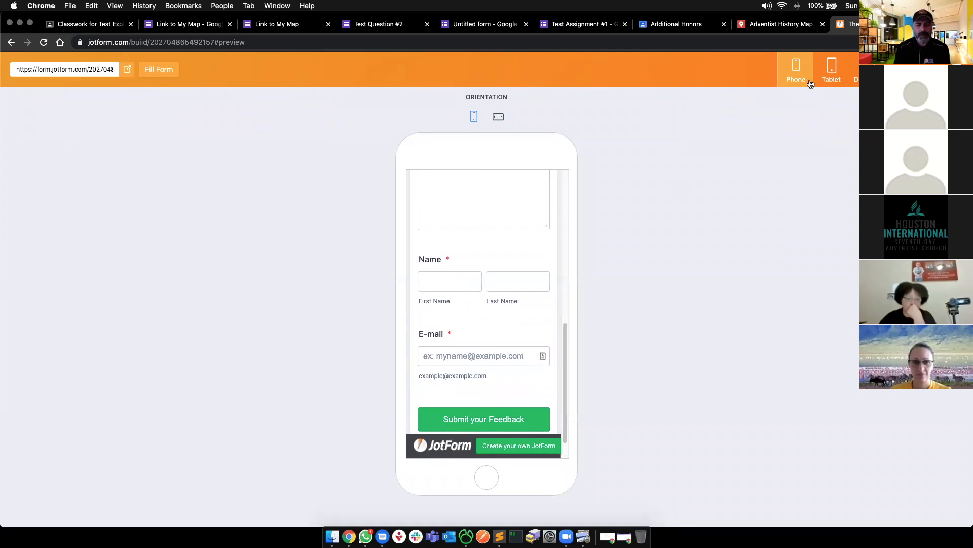
click(830, 75)
scroll(762, 240, down, 3)
scroll(668, 240, down, 1)
click(620, 240)
scroll(619, 240, down, 1)
scroll(620, 240, up, 4)
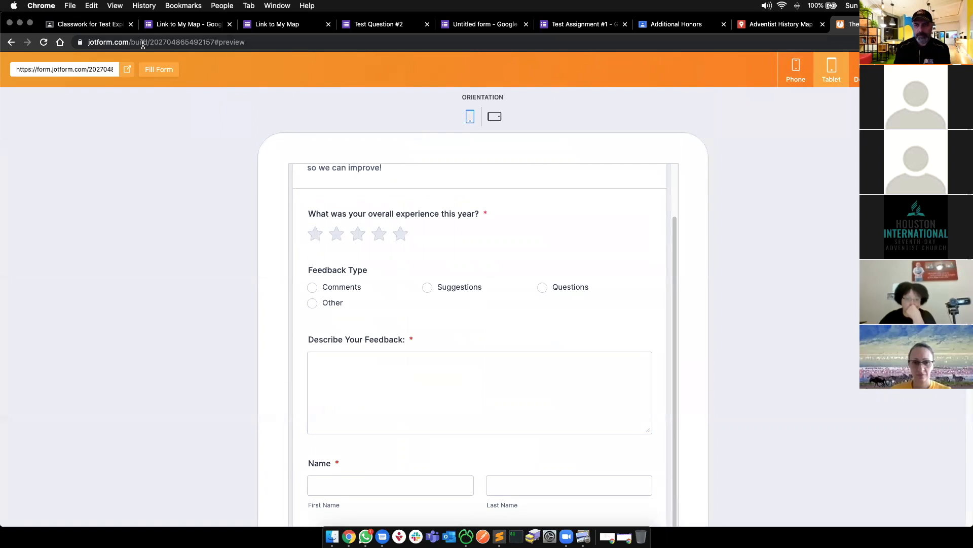
- Leave the preview and apply and save the dark colour scheme on the form
click(947, 69)
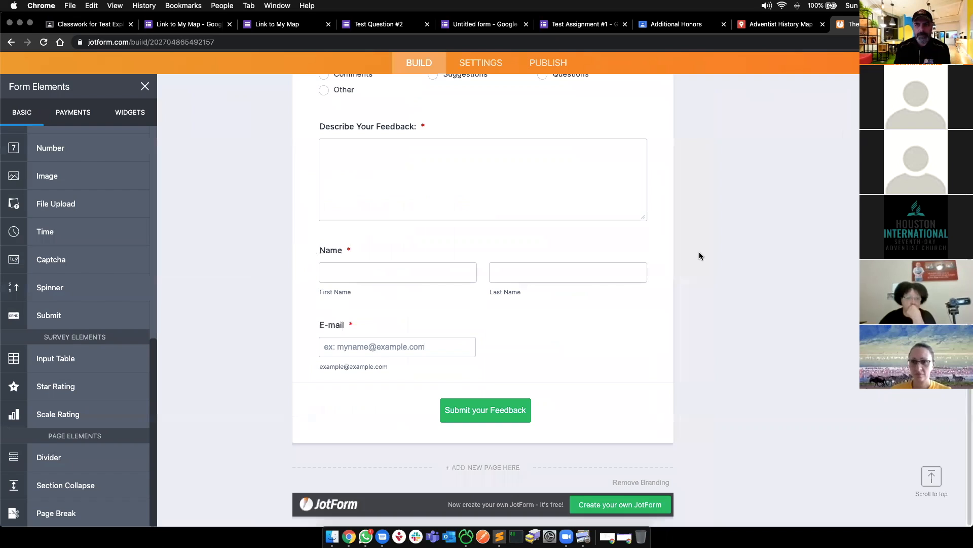
scroll(704, 256, up, 5)
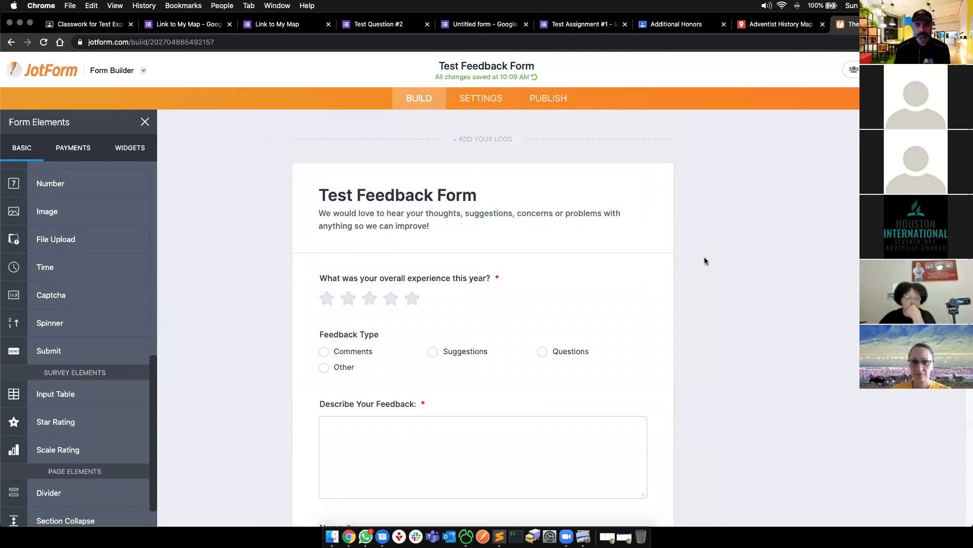
scroll(704, 260, down, 5)
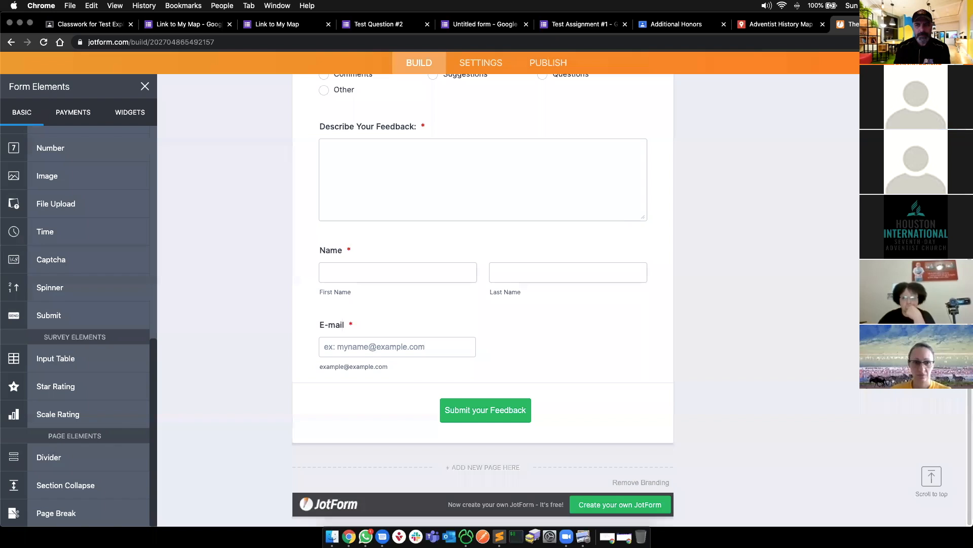
click(949, 98)
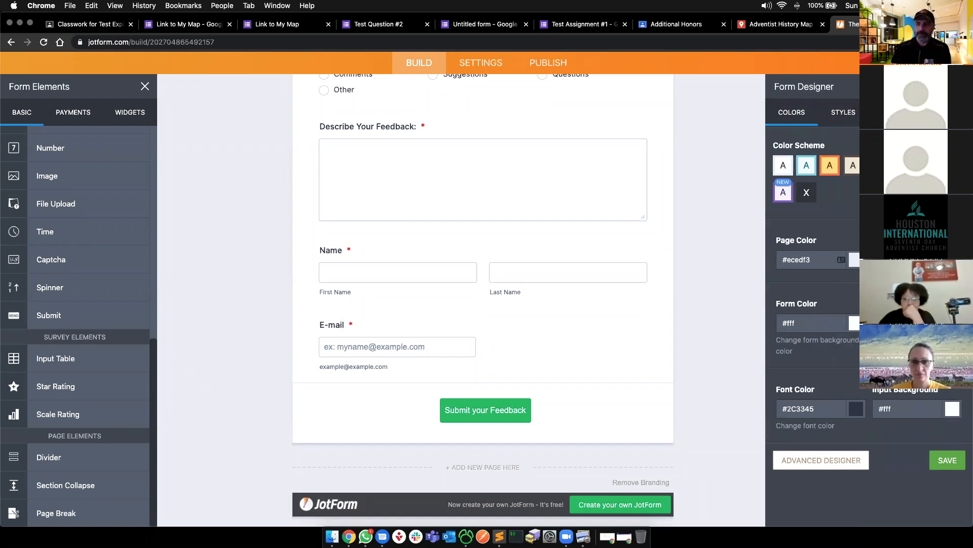
click(947, 165)
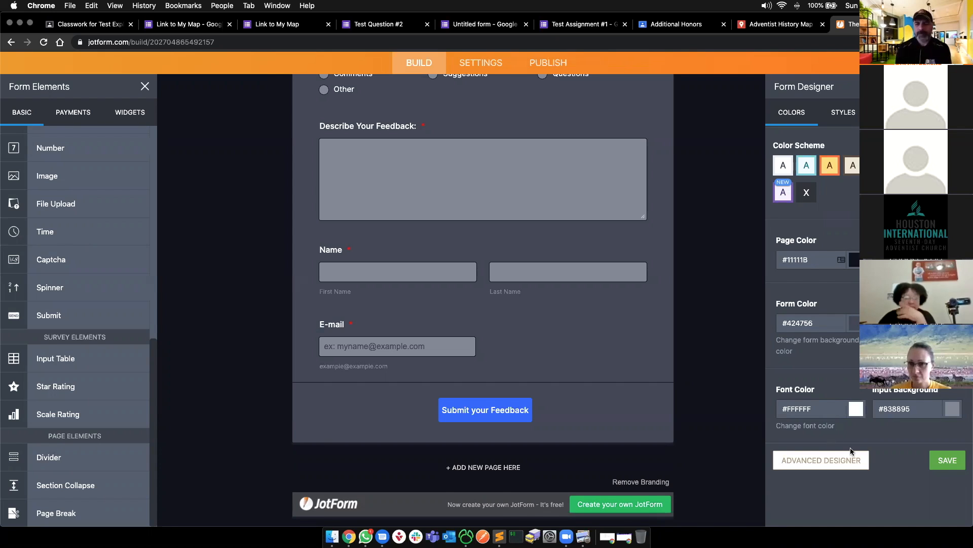
click(949, 461)
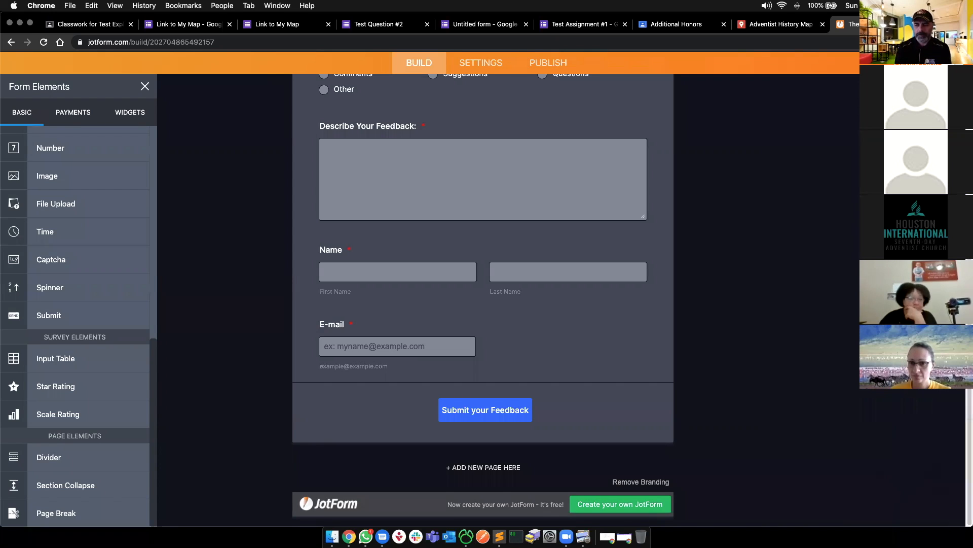
- In the Form Designer, look over Styles and Inject Custom CSS, then show the Themes list
click(953, 109)
click(841, 118)
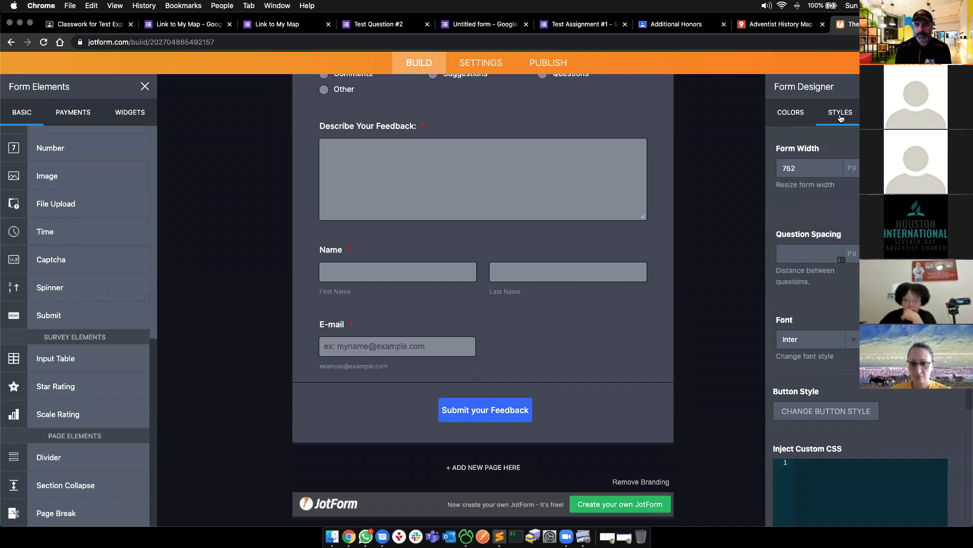
scroll(801, 317, down, 3)
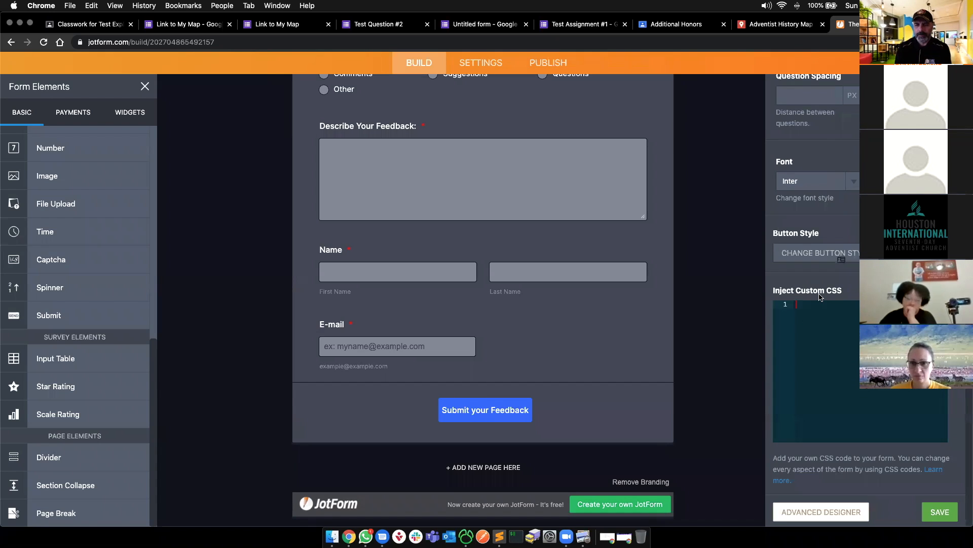
click(830, 306)
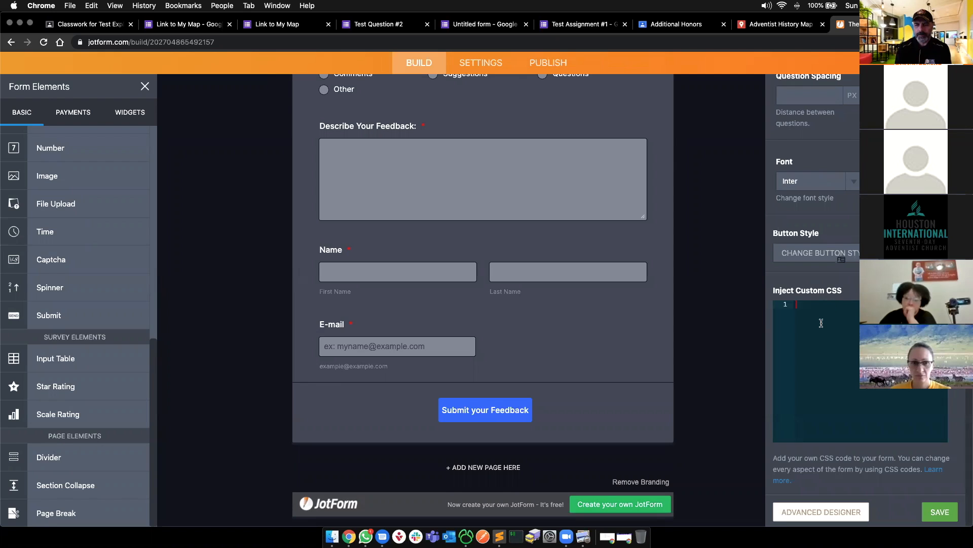
scroll(823, 322, up, 3)
click(890, 112)
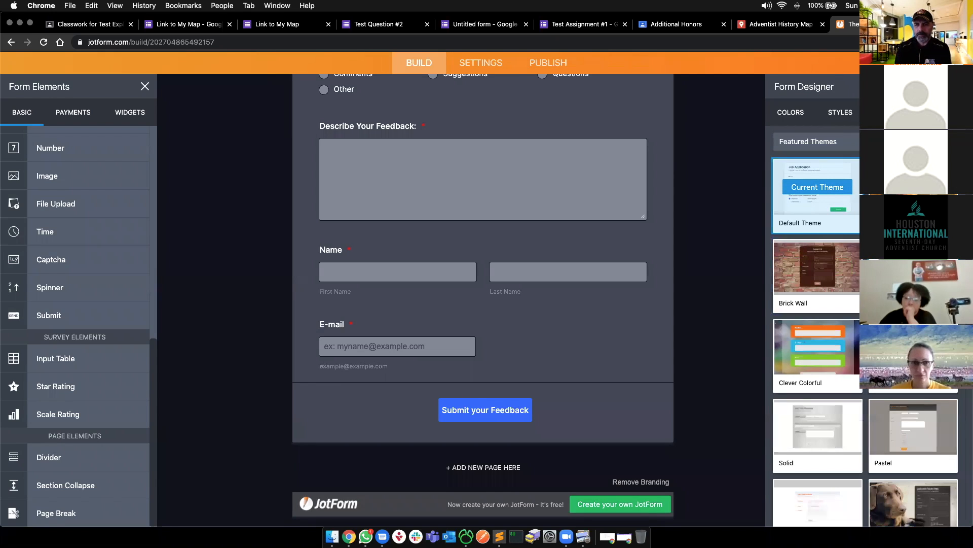
- Apply the Clever Colorful theme to the Test Feedback Form
scroll(817, 304, down, 2)
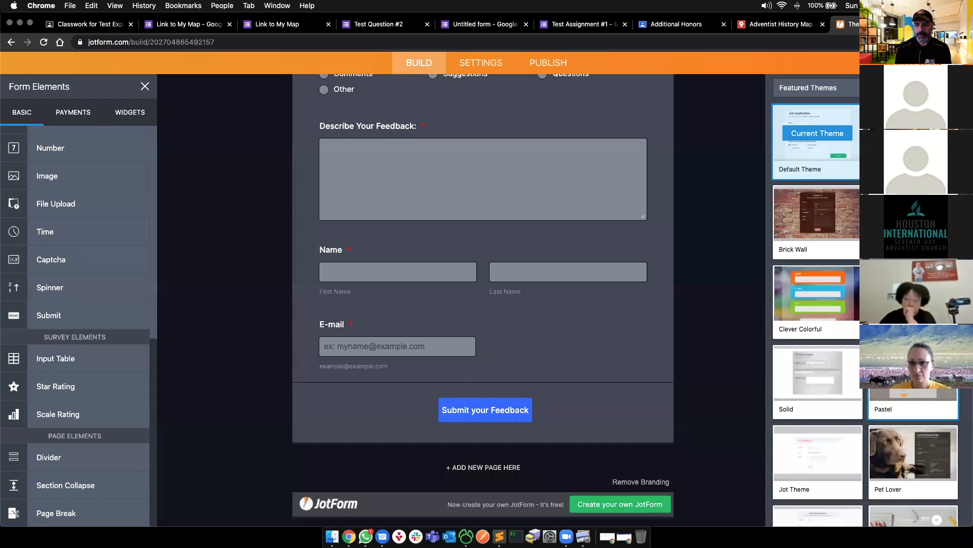
click(817, 293)
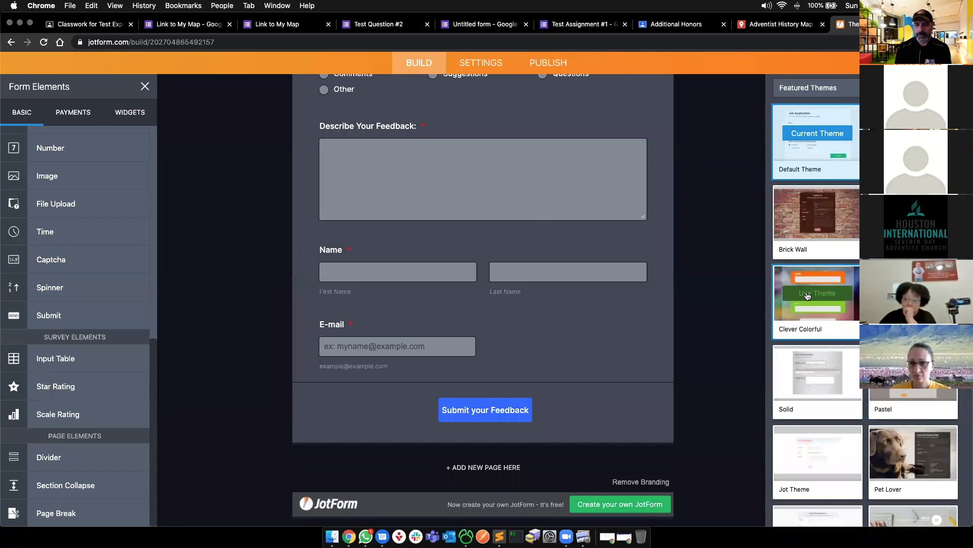
scroll(732, 262, down, 3)
scroll(732, 262, down, 3)
scroll(732, 262, up, 5)
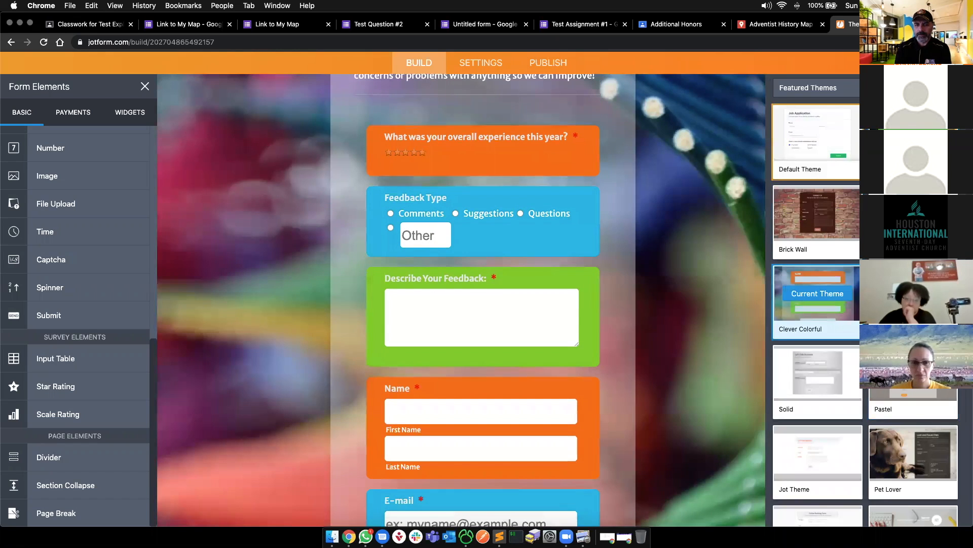
scroll(867, 304, up, 2)
- Close the Form Designer and go to the form's Settings page
click(947, 113)
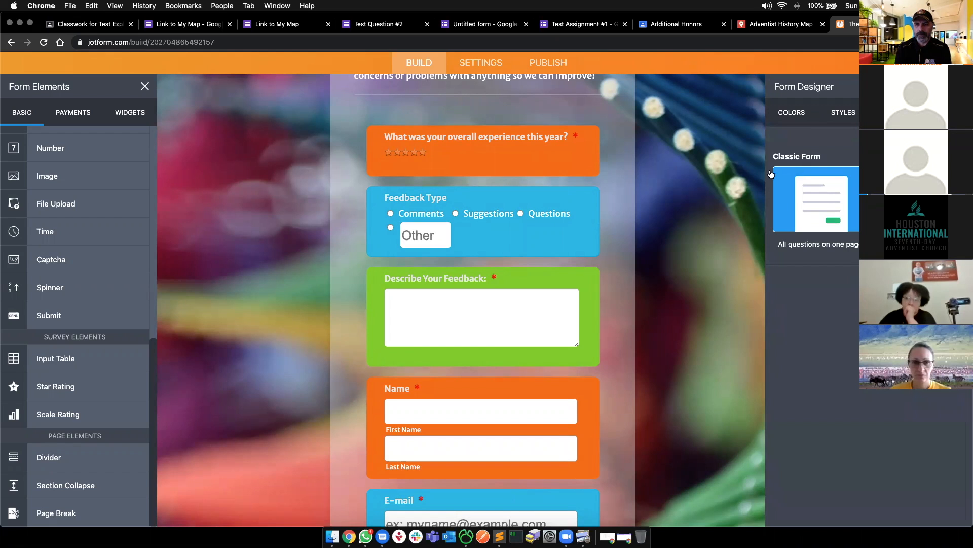
click(703, 182)
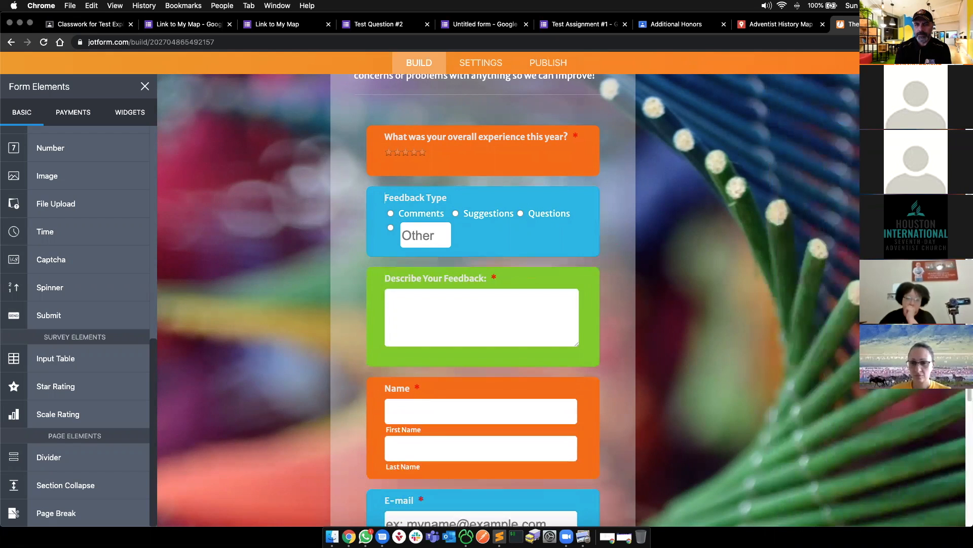
scroll(284, 289, down, 5)
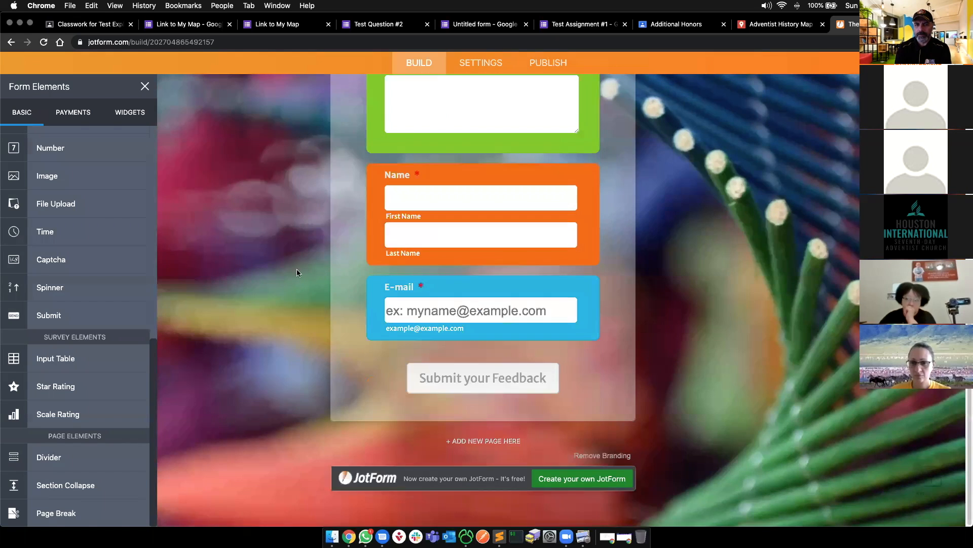
click(471, 62)
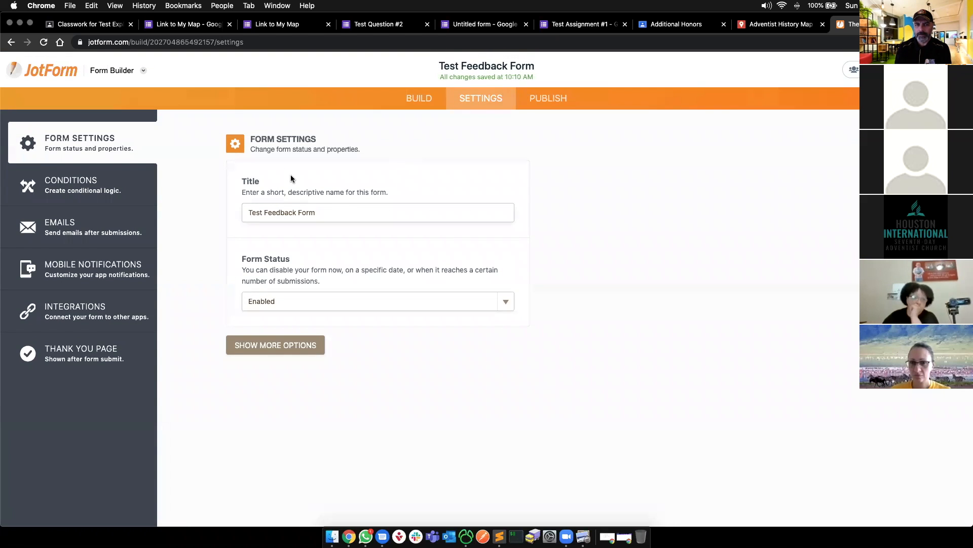
- Set the form to disable on date and submission limit: expiry time 10:15, limit 7 submissions
click(283, 309)
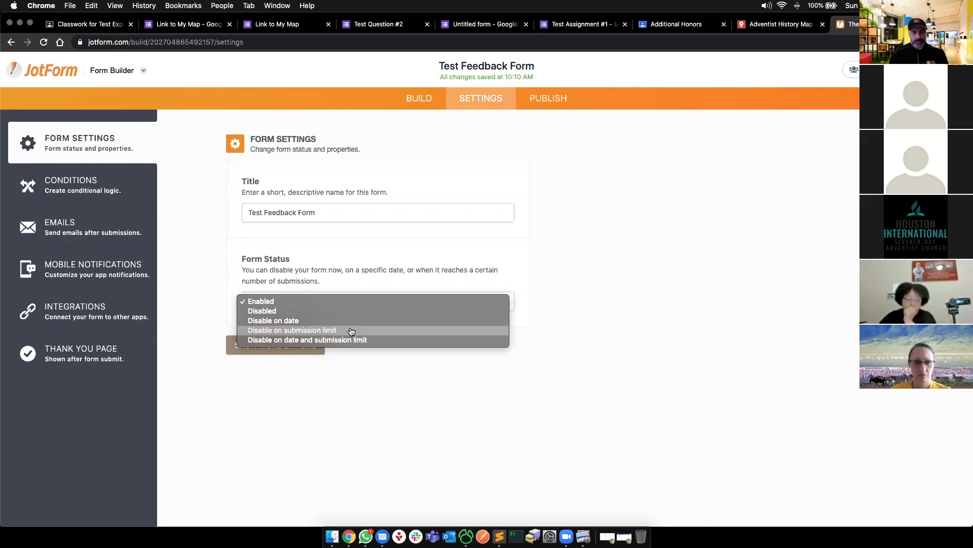
click(378, 343)
scroll(415, 390, down, 3)
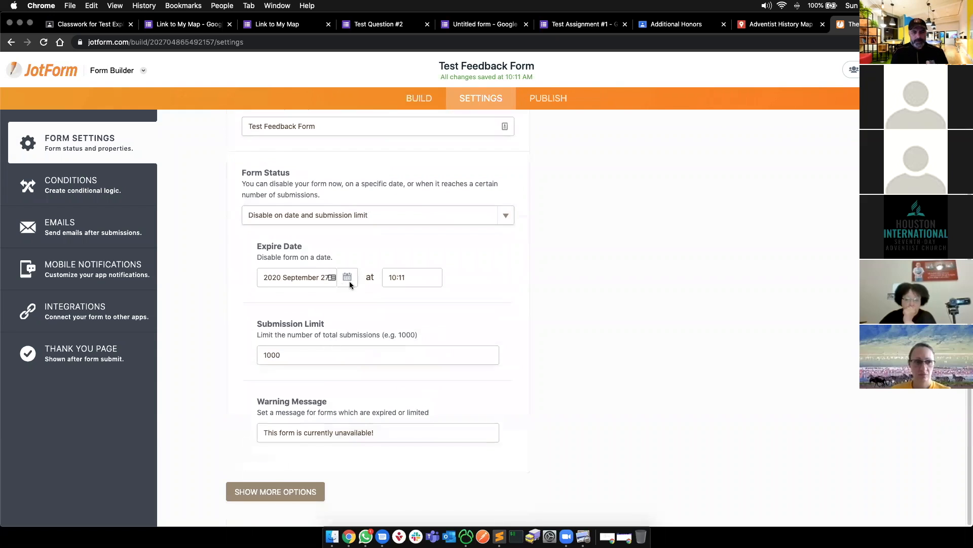
click(408, 278)
text(10)
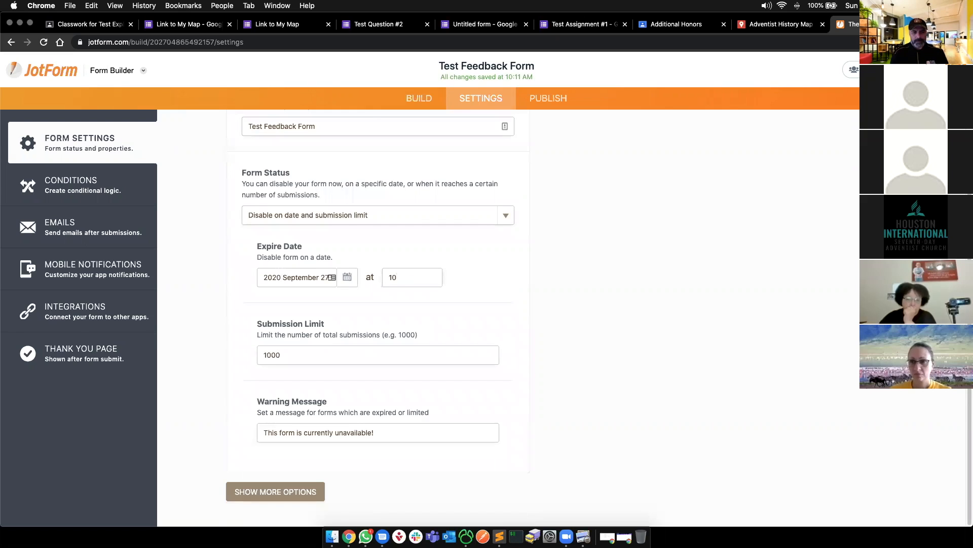
text(:15)
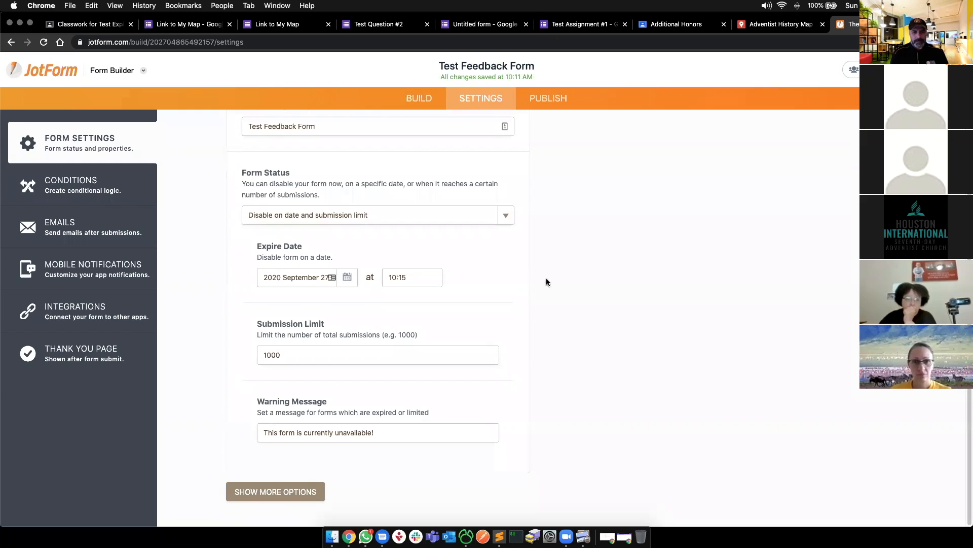
drag(342, 355, 183, 259)
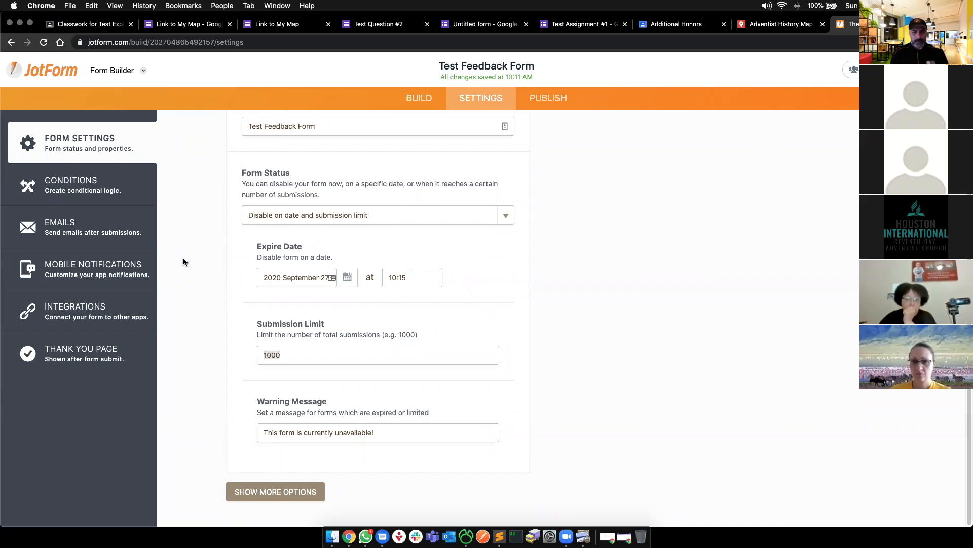
text(7)
drag(387, 430, 211, 428)
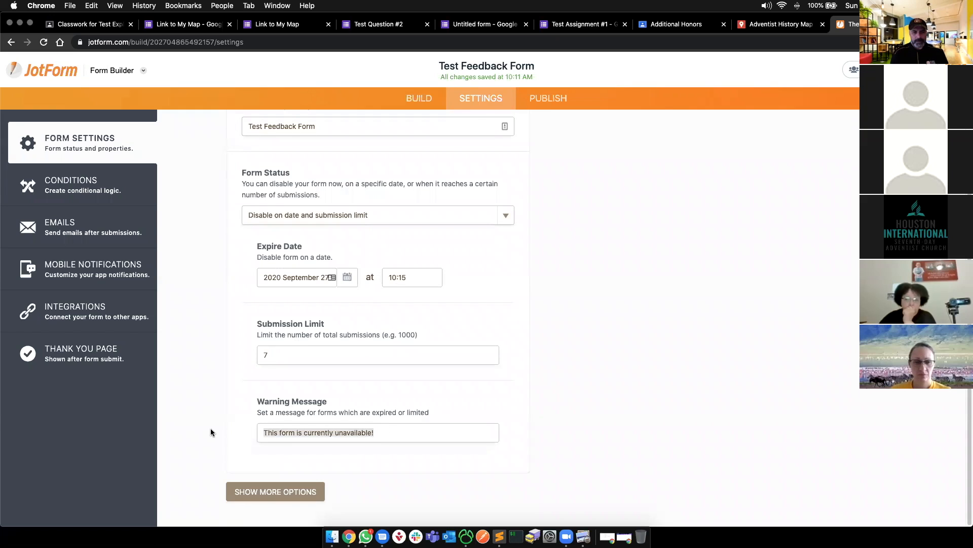
click(294, 491)
scroll(291, 476, down, 10)
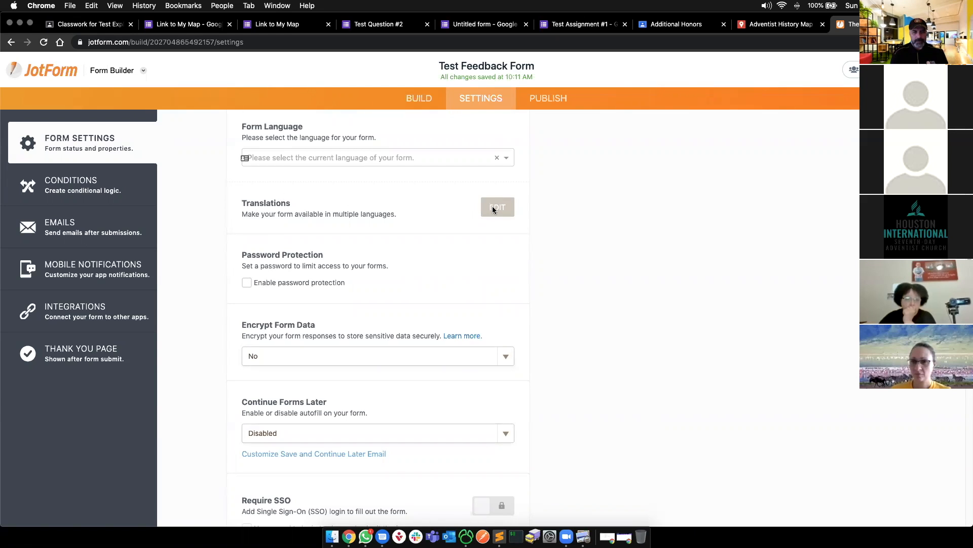
click(450, 157)
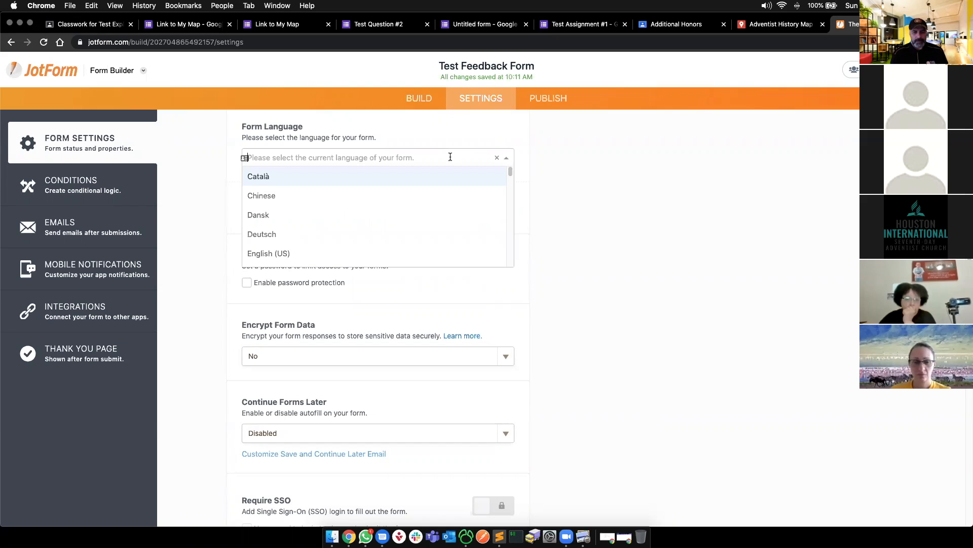
click(609, 172)
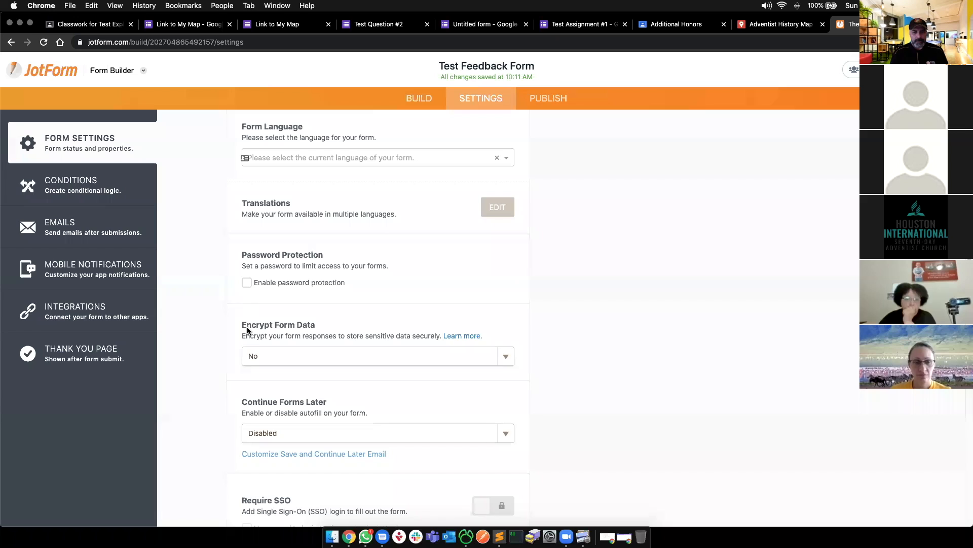
scroll(286, 355, down, 1)
scroll(285, 355, down, 8)
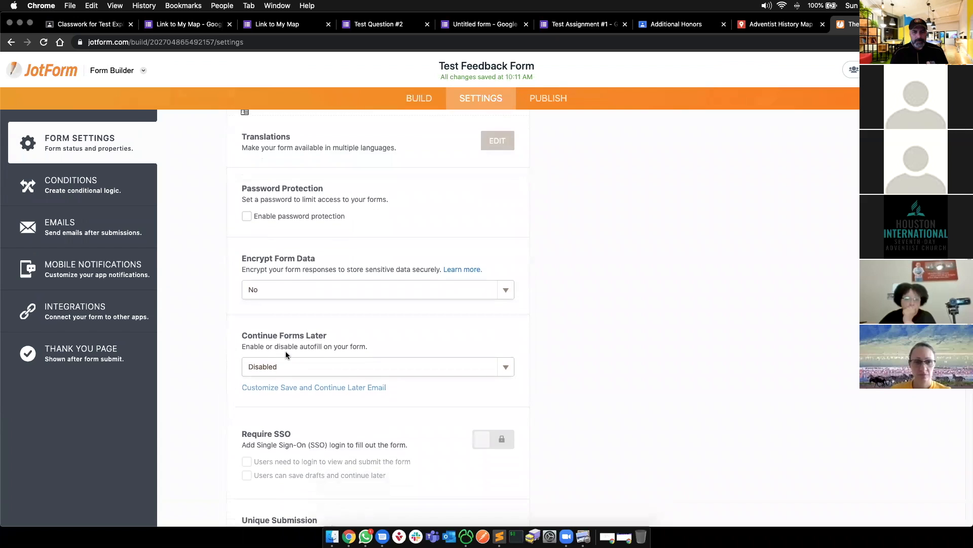
scroll(288, 356, down, 3)
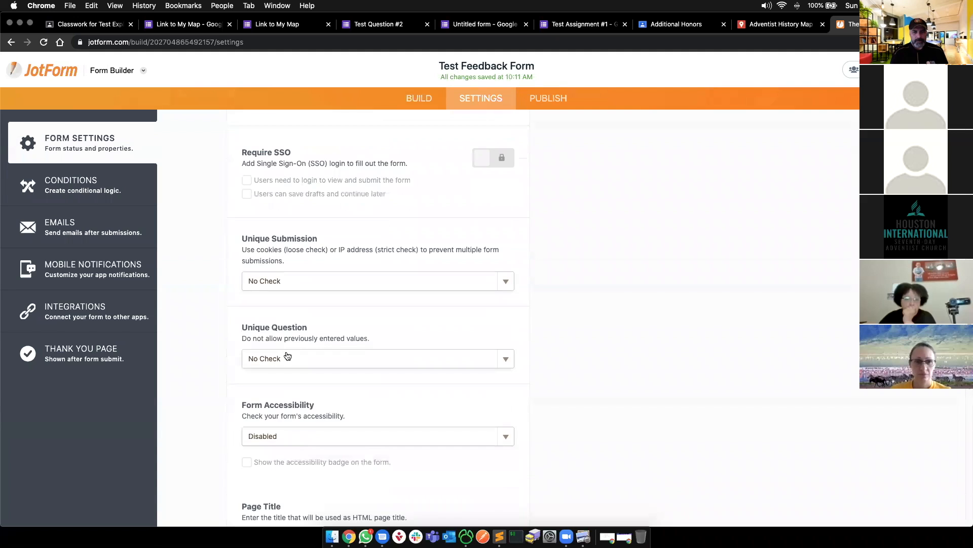
scroll(288, 356, down, 5)
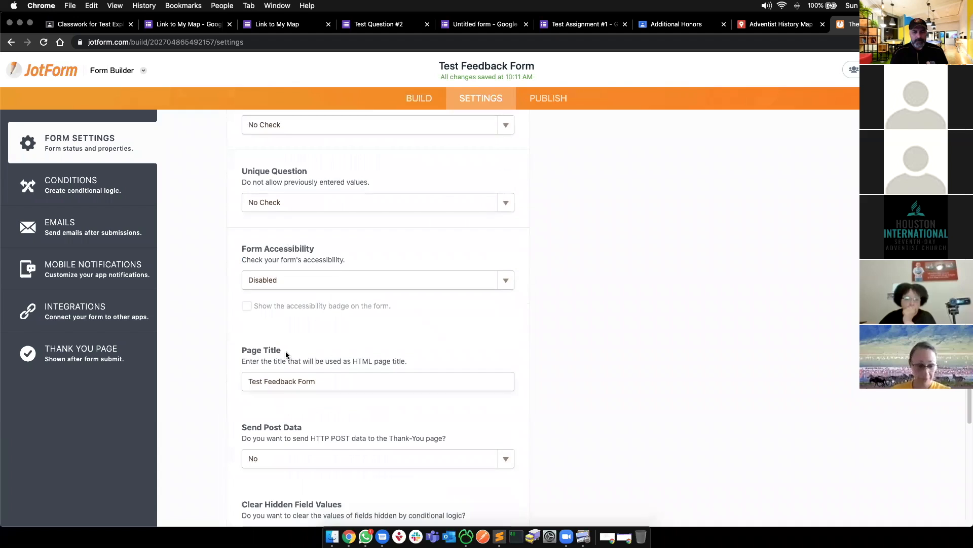
scroll(285, 354, down, 2)
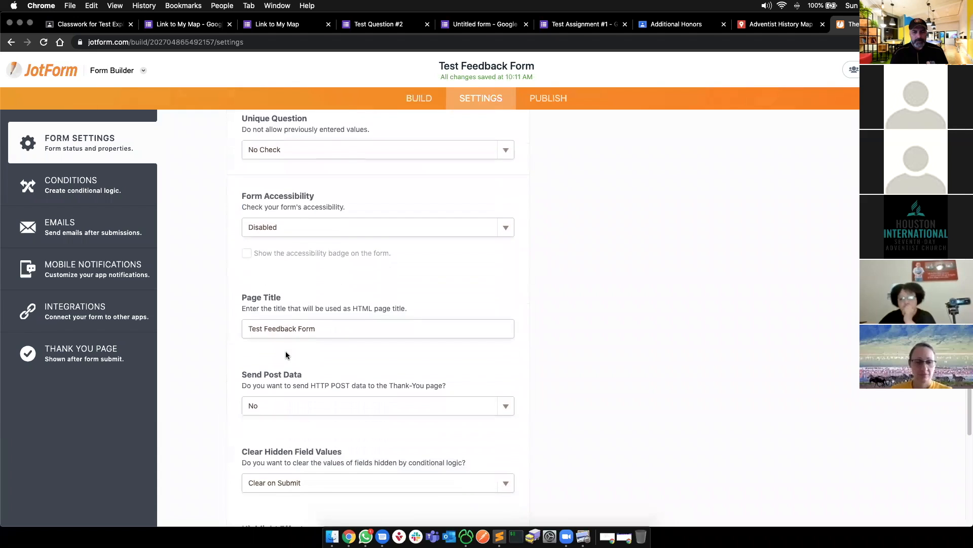
scroll(287, 355, down, 3)
scroll(287, 355, down, 7)
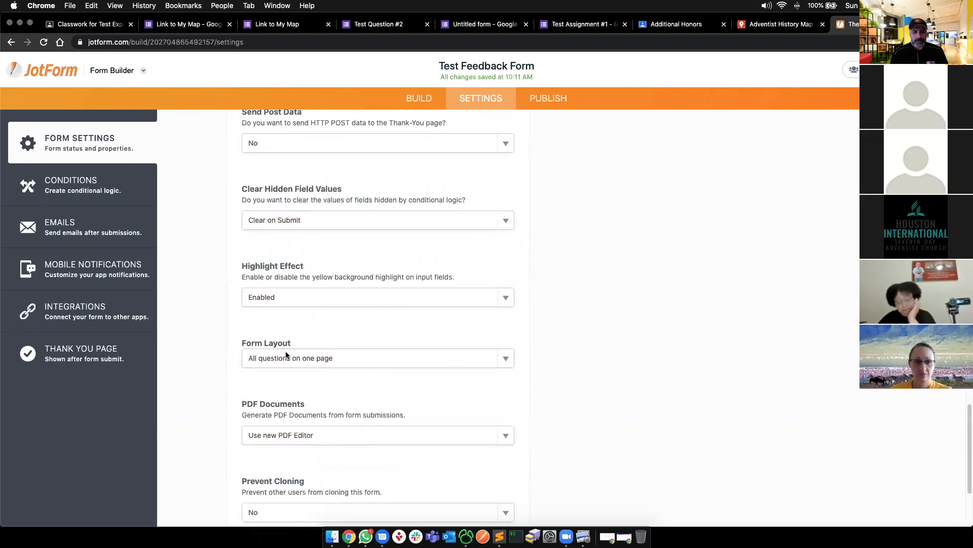
scroll(286, 353, up, 20)
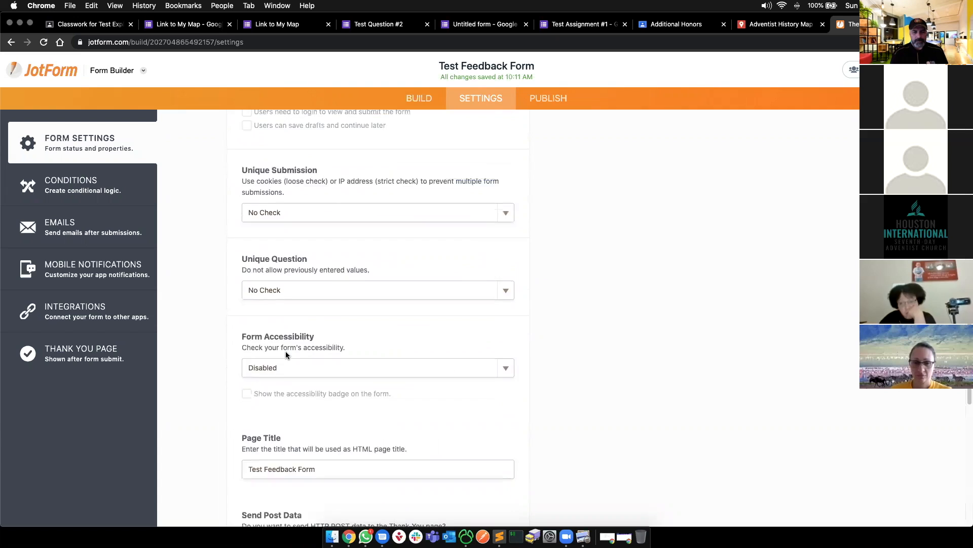
scroll(286, 354, up, 10)
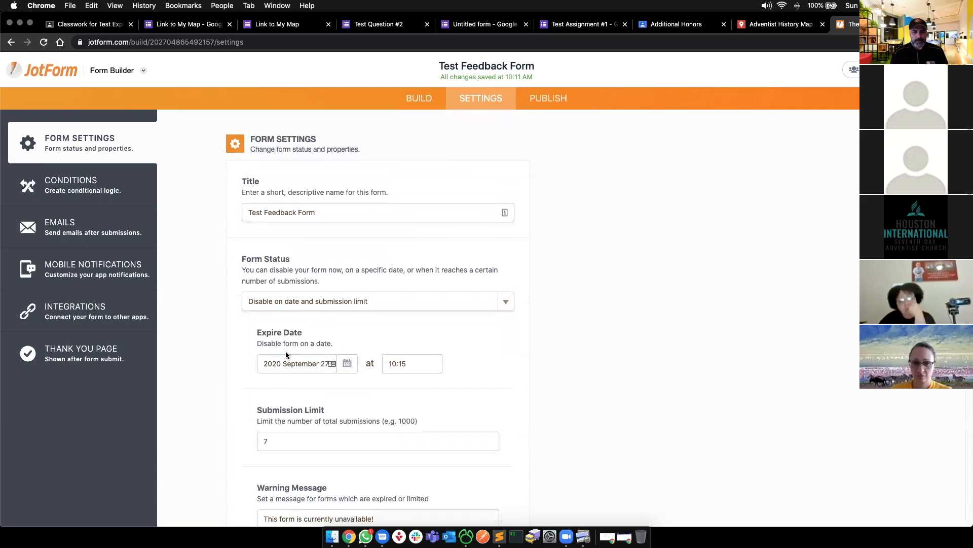
- Review the Emails settings, meeting the upgrade warning when adding a second email, then open Mobile Notifications
click(90, 201)
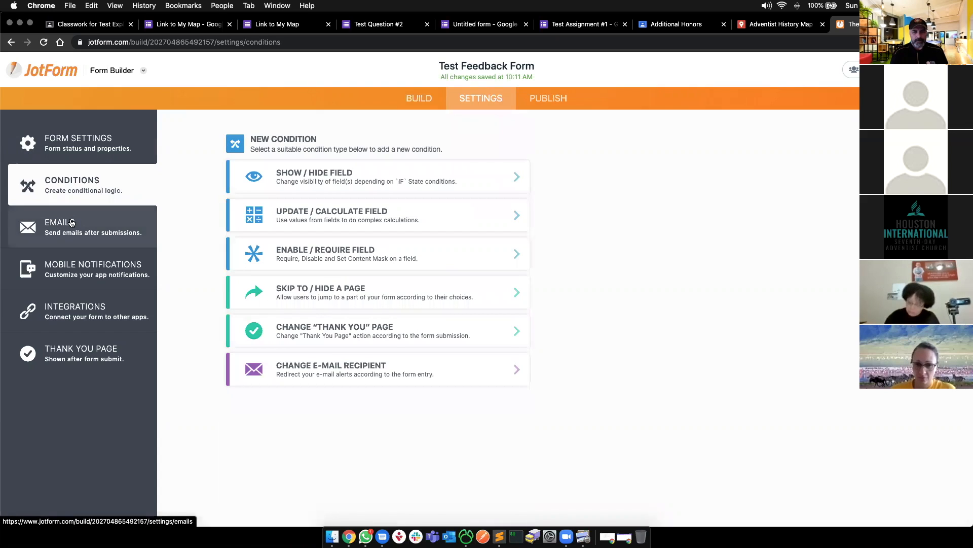
click(69, 232)
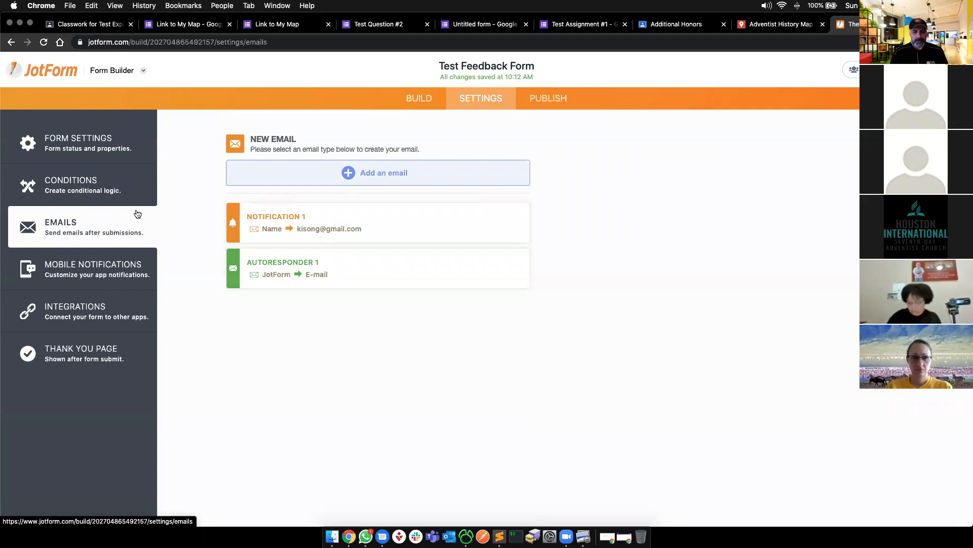
click(374, 173)
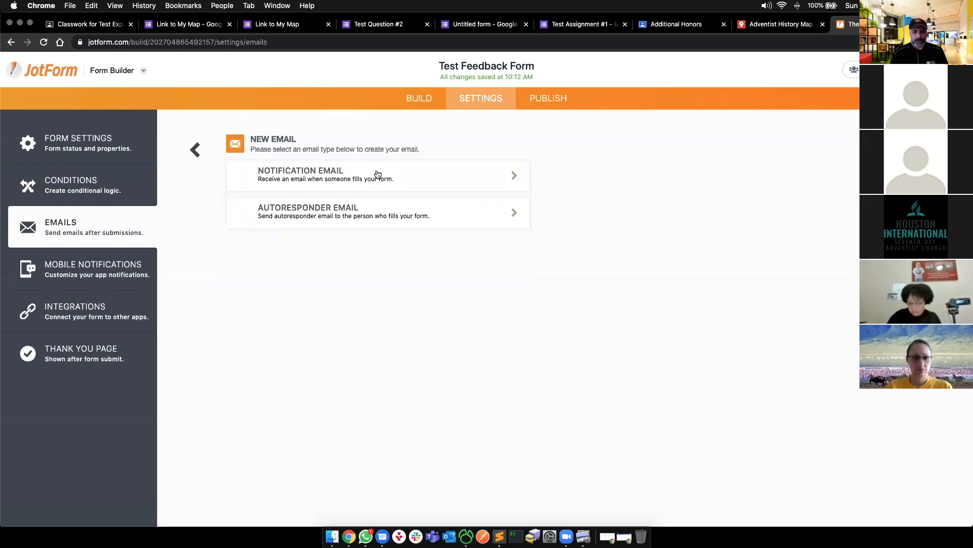
click(323, 178)
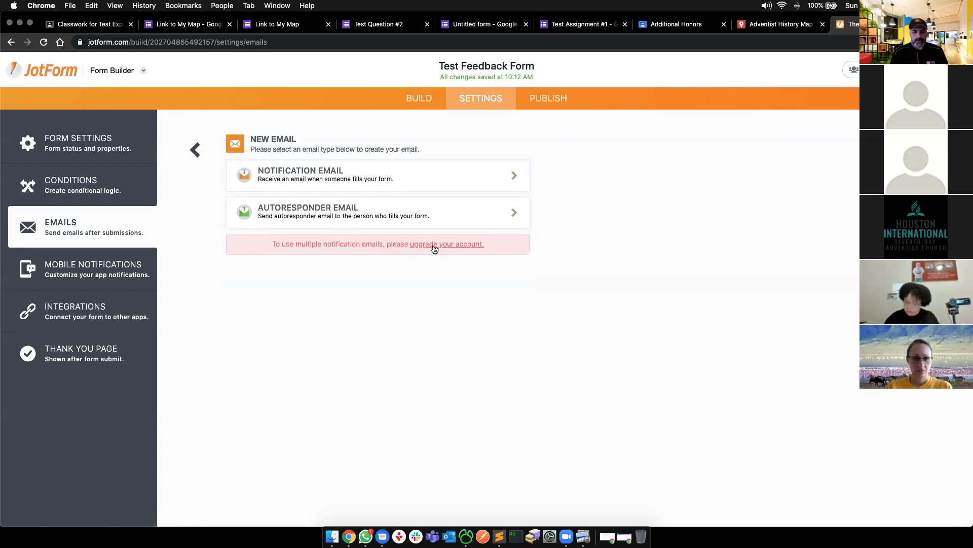
drag(376, 243, 512, 240)
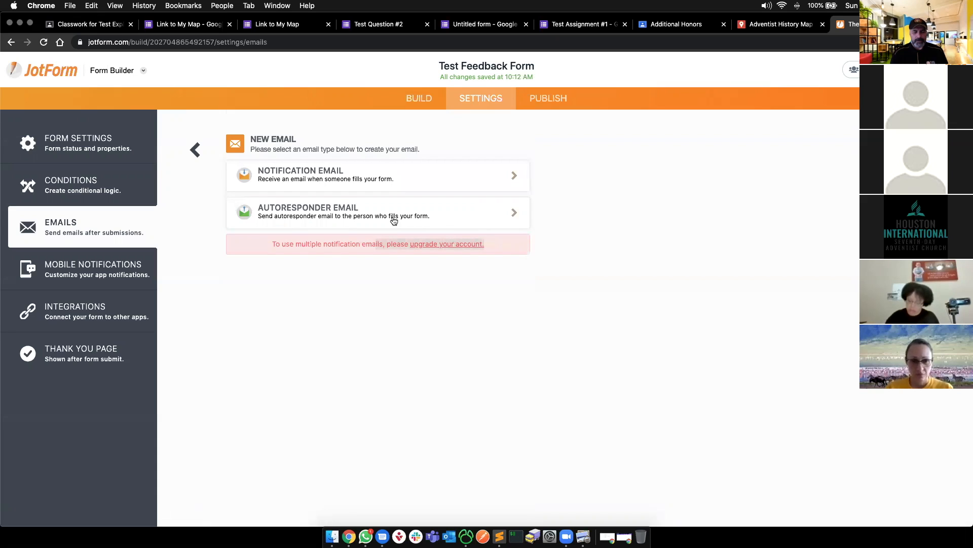
click(193, 151)
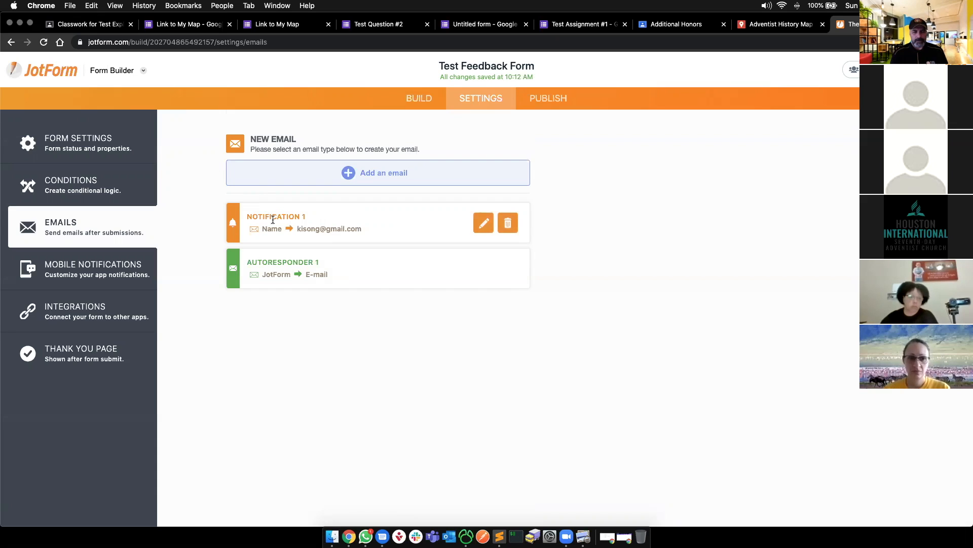
drag(267, 213, 324, 212)
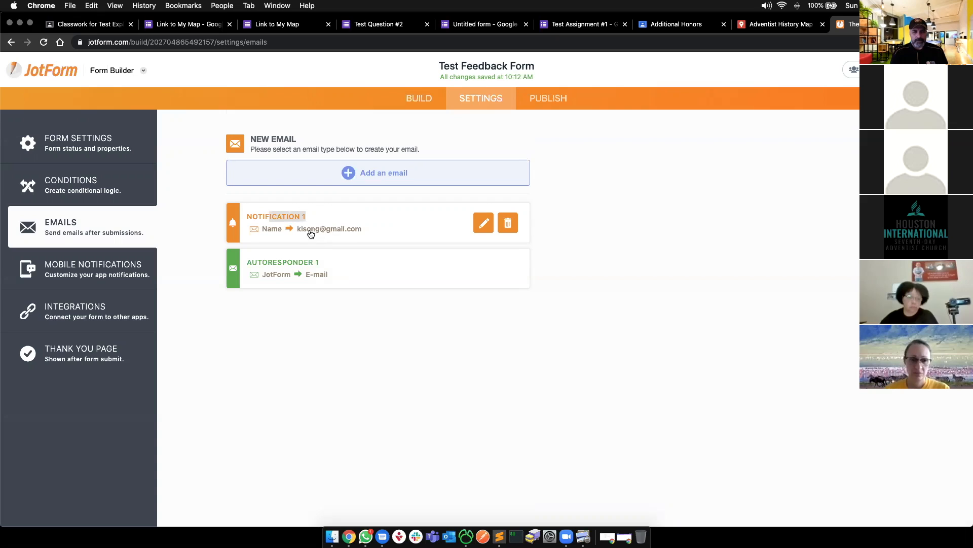
click(102, 269)
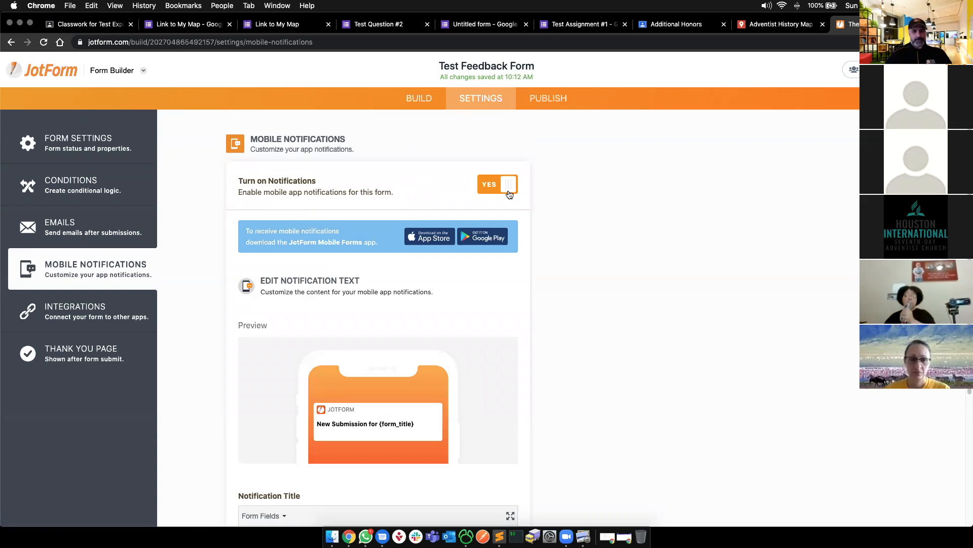
- Look over Mobile Notifications and the Thank You Page, then go to the Publish page's direct link
scroll(509, 192, down, 1)
scroll(486, 276, down, 3)
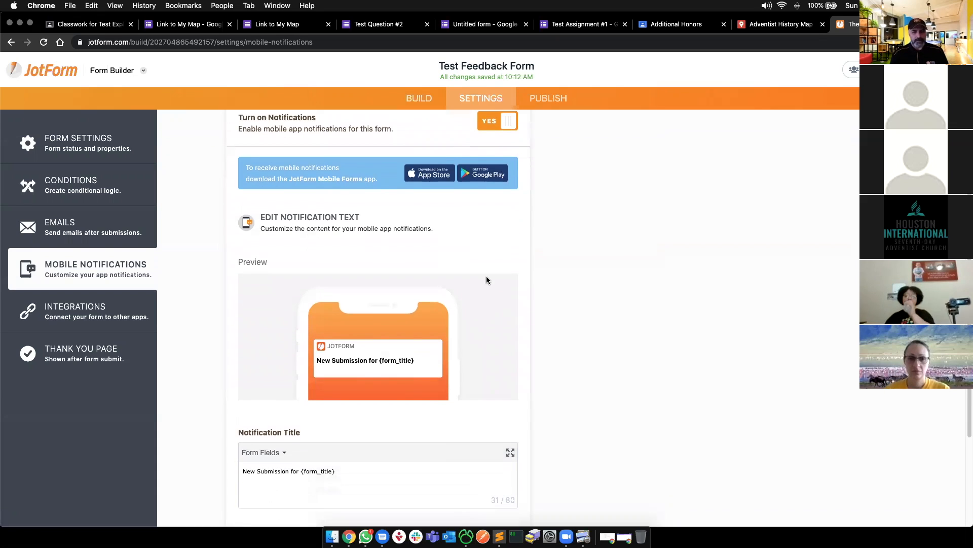
scroll(486, 279, down, 3)
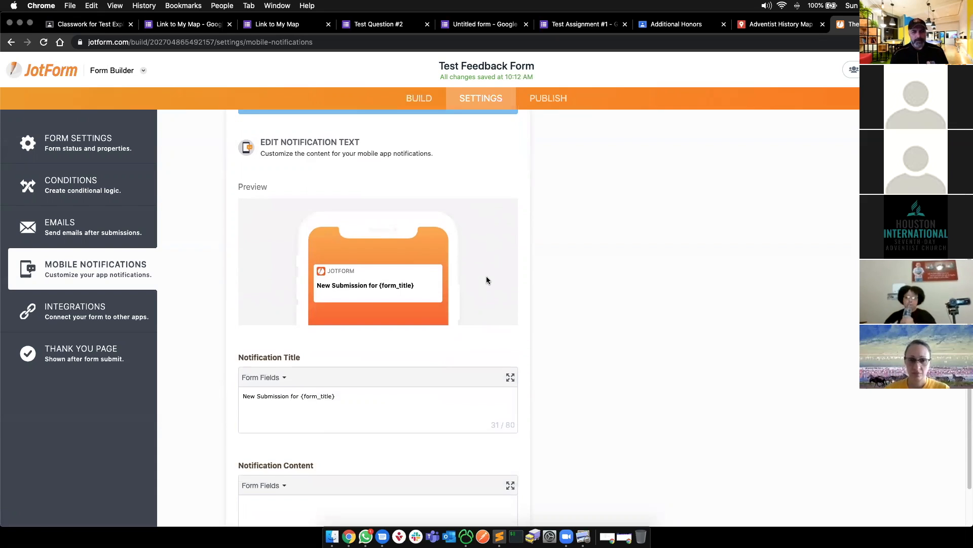
click(81, 353)
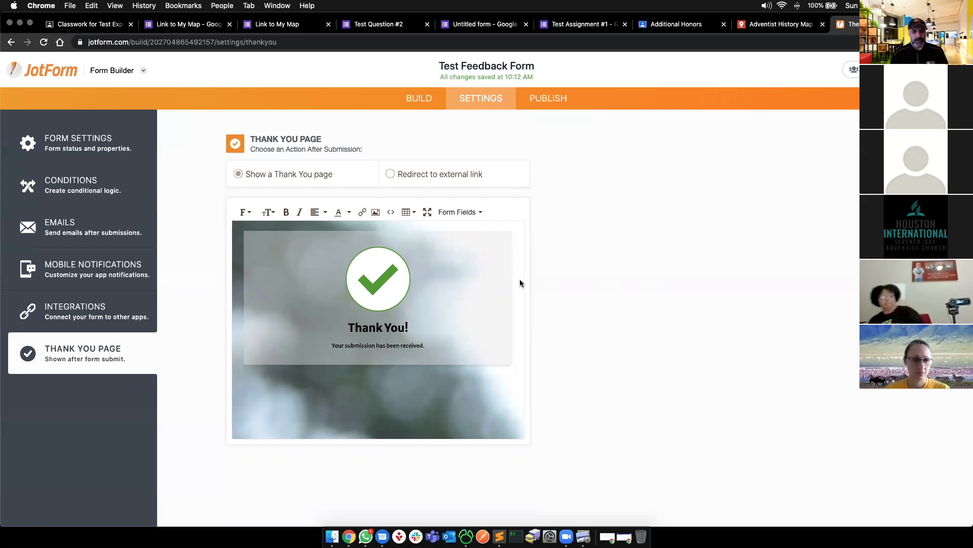
click(547, 99)
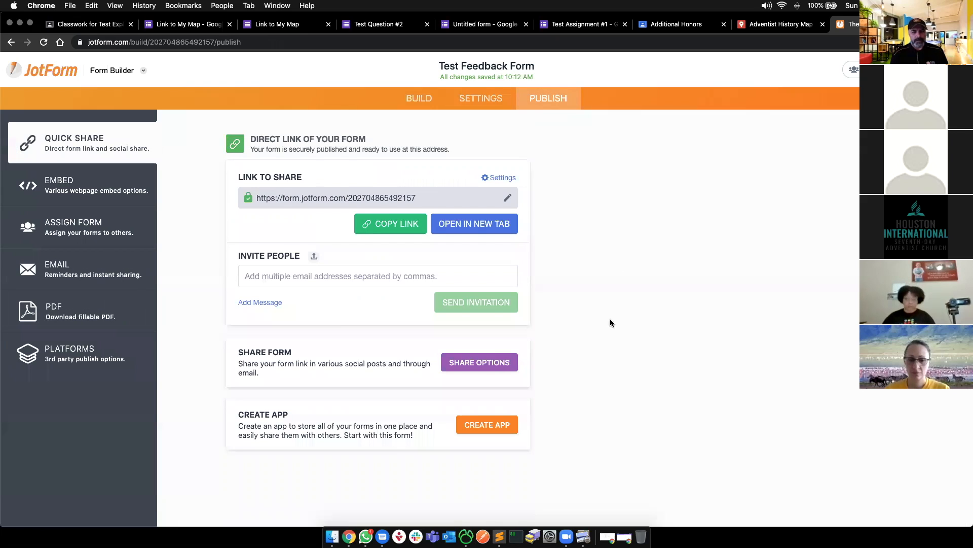
- Copy the form's direct link, browsing the social Share Options in between
click(391, 224)
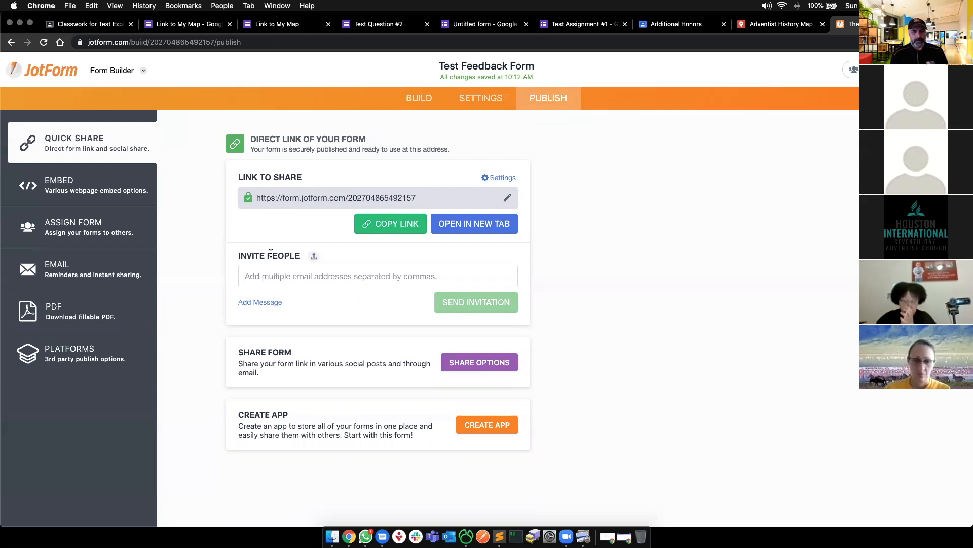
click(485, 370)
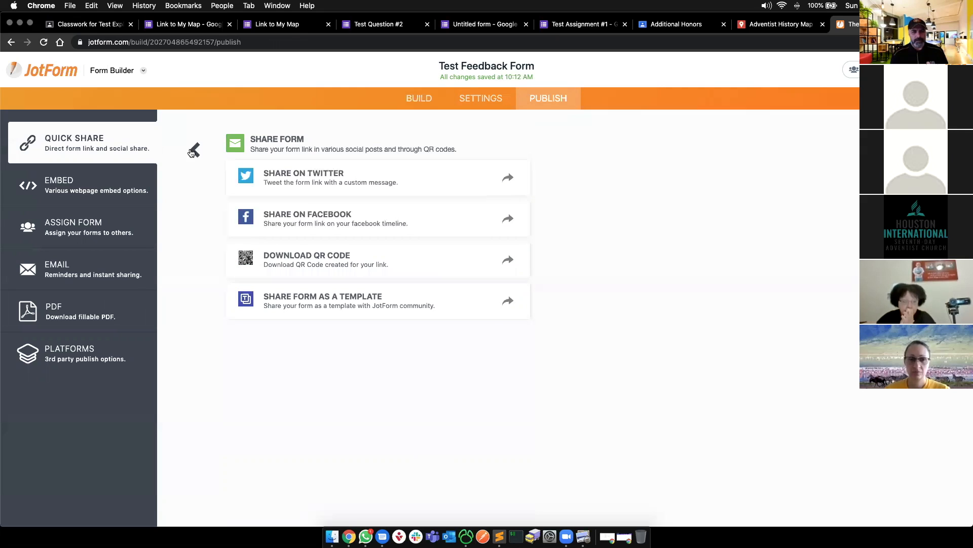
click(196, 150)
click(464, 365)
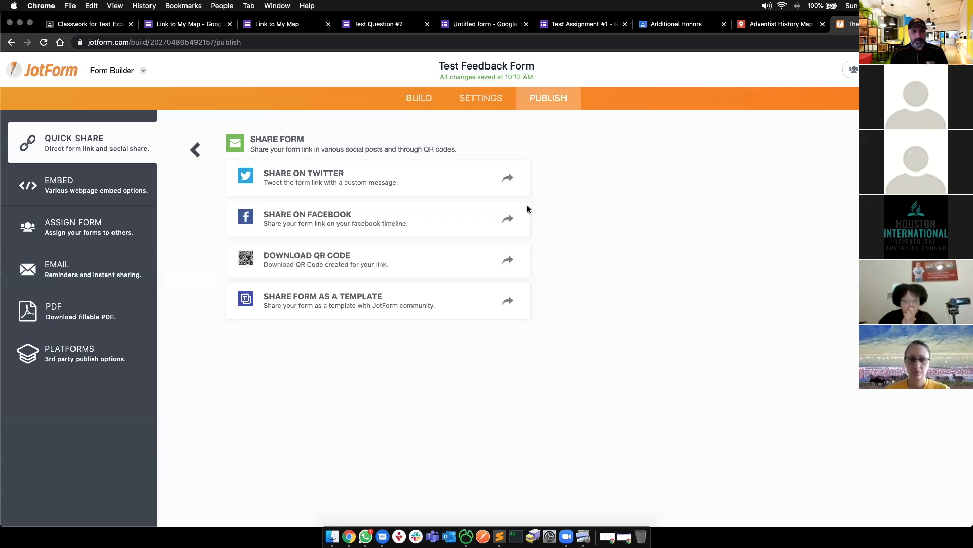
click(195, 150)
click(406, 223)
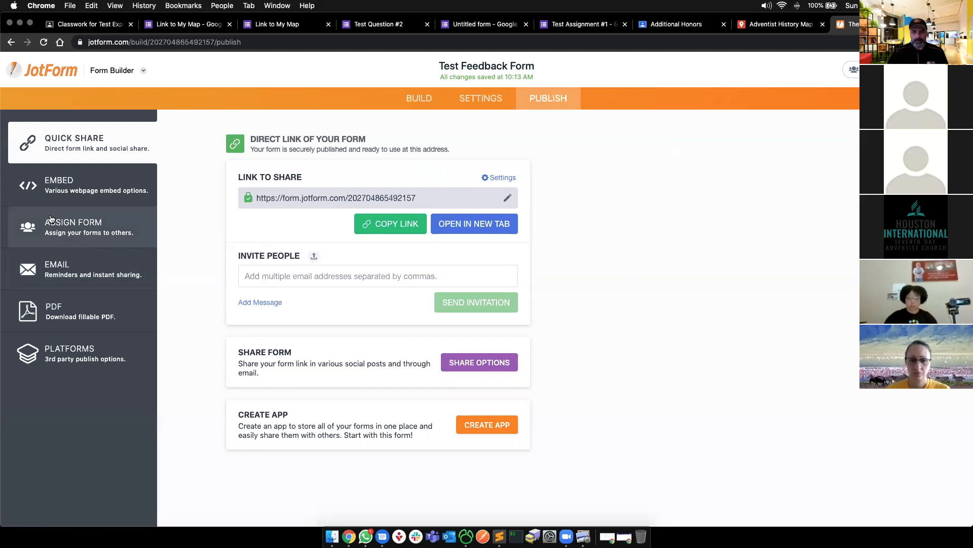
- Glance at the Embed code and the built form, then return to My Forms
click(57, 182)
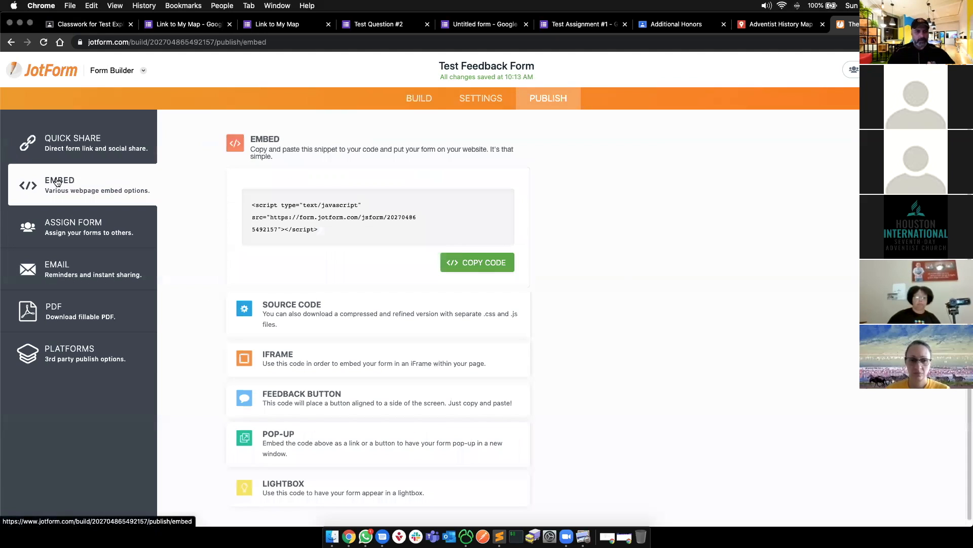
click(421, 99)
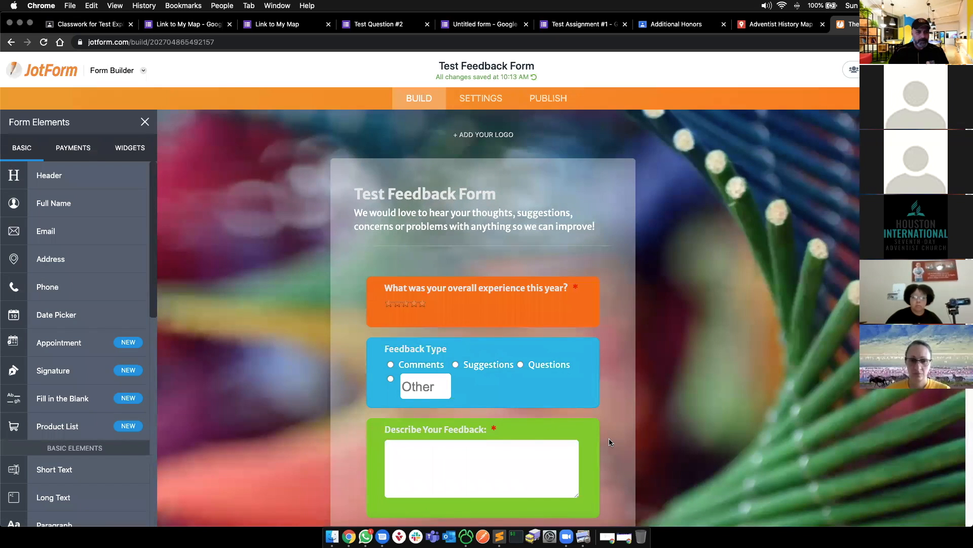
scroll(610, 438, down, 10)
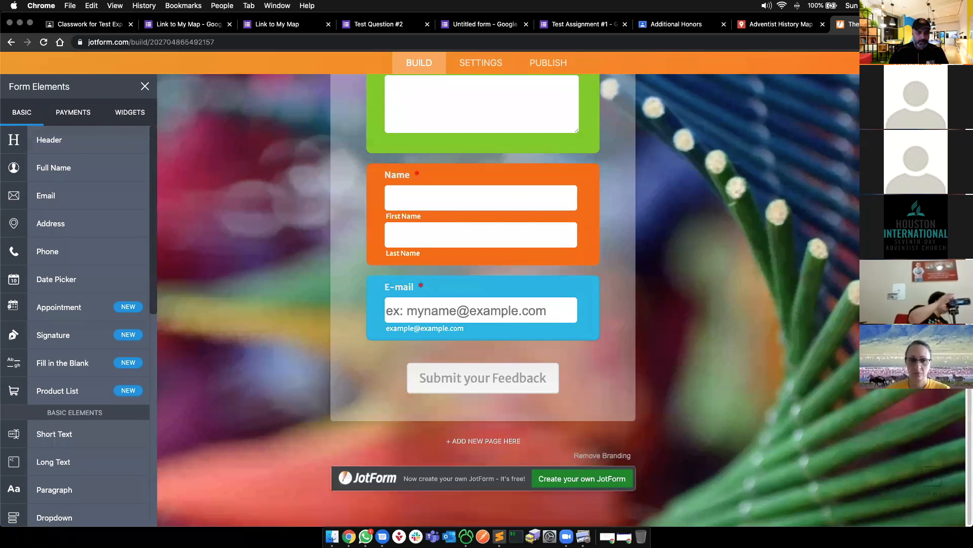
click(547, 64)
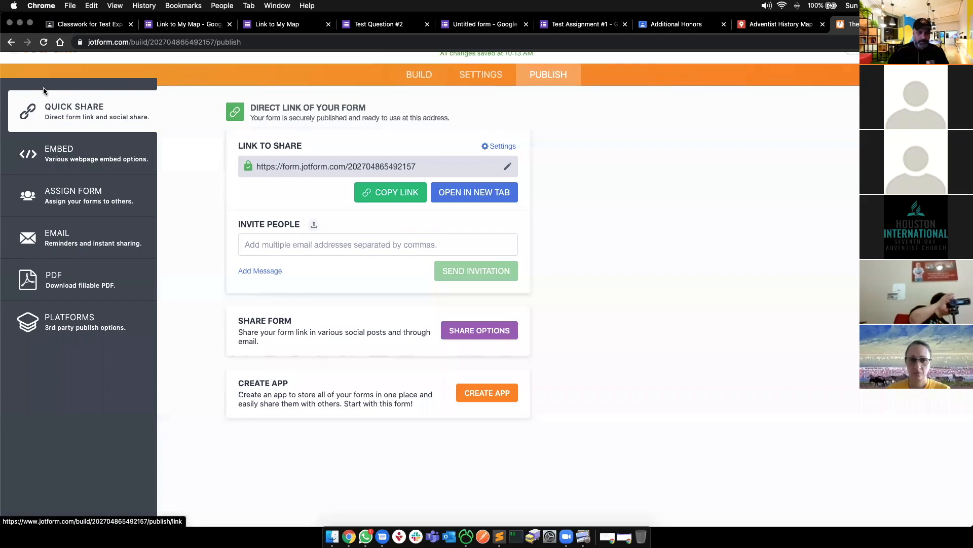
click(48, 70)
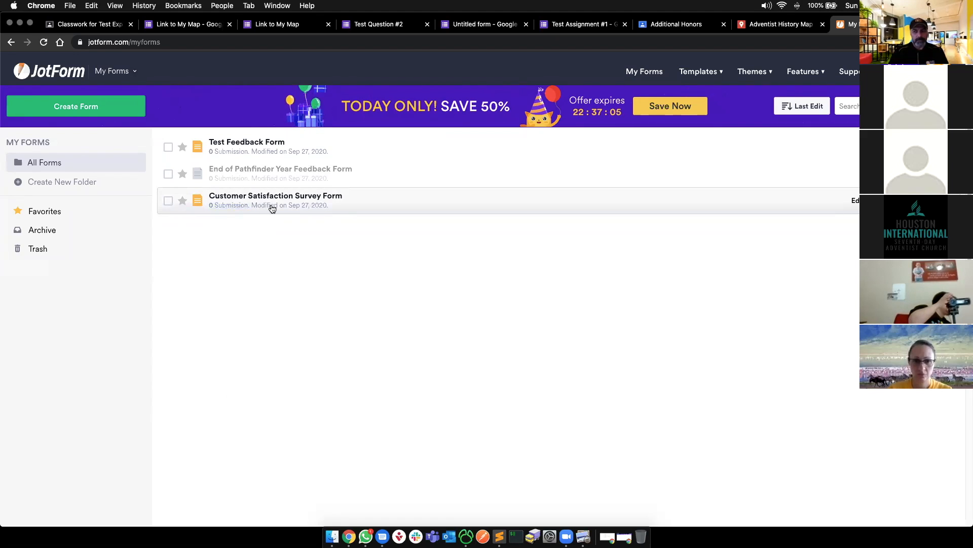
- Open the Test Feedback Form's submissions and step through the three entries
key(super+r)
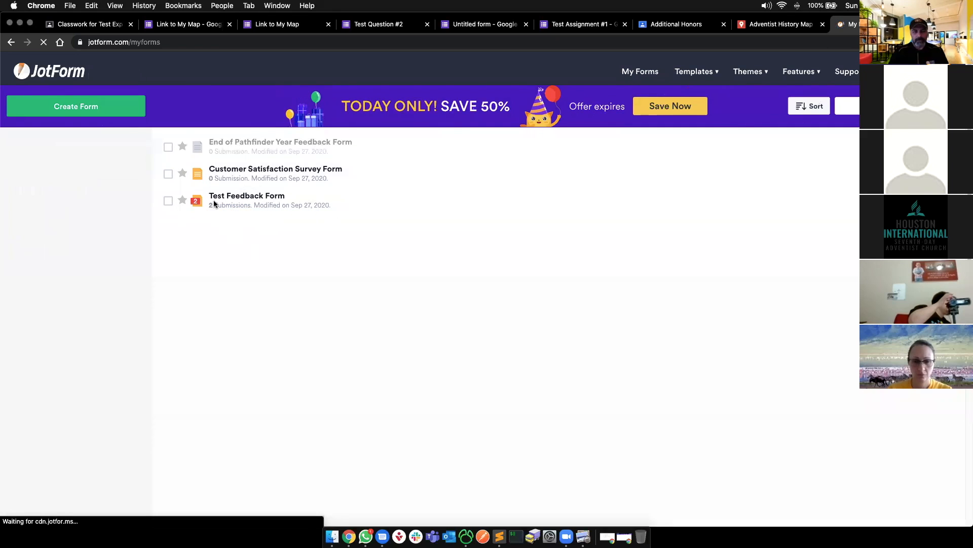
click(216, 206)
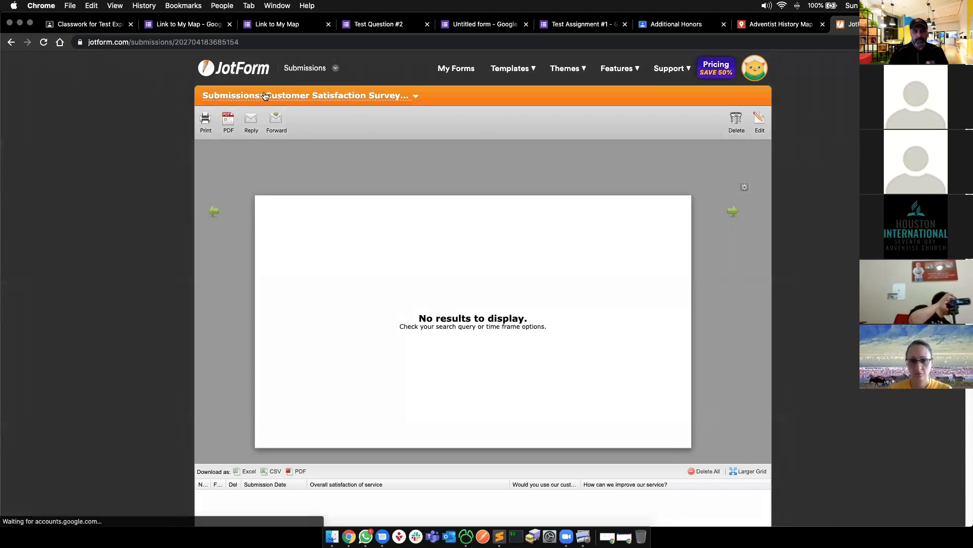
key(super+Left)
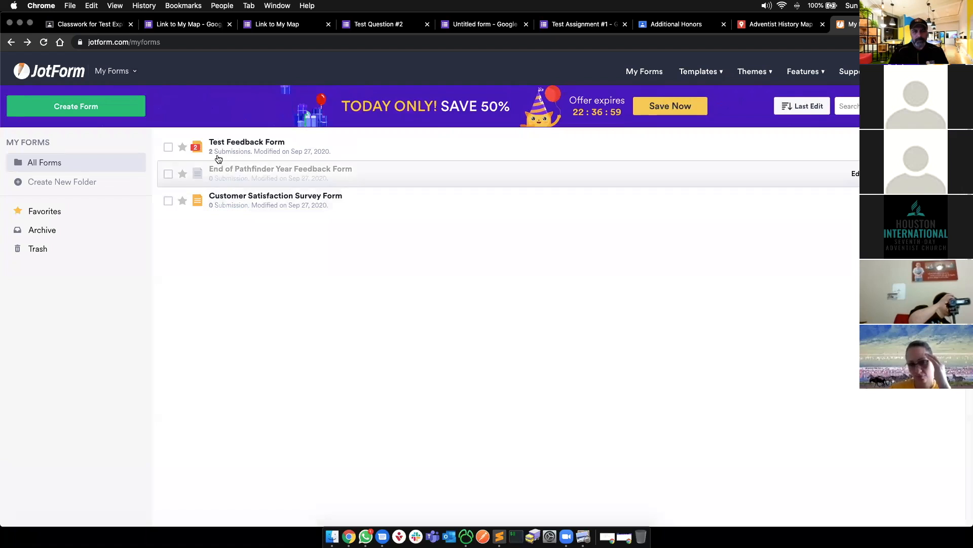
click(218, 153)
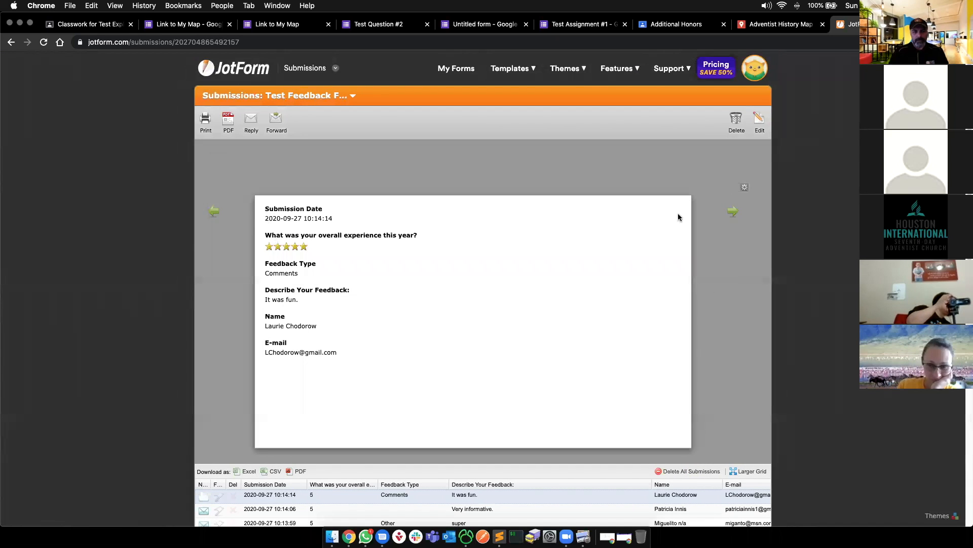
click(734, 215)
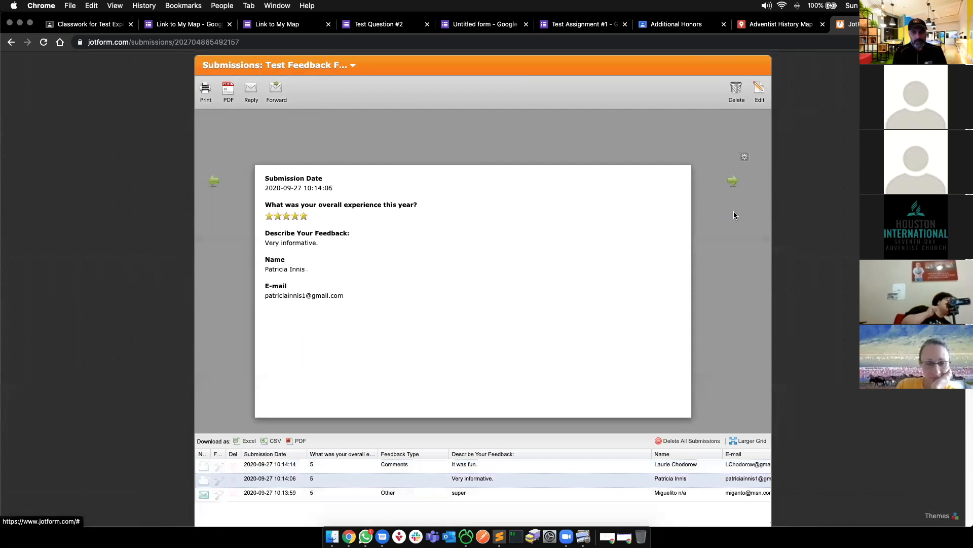
click(214, 181)
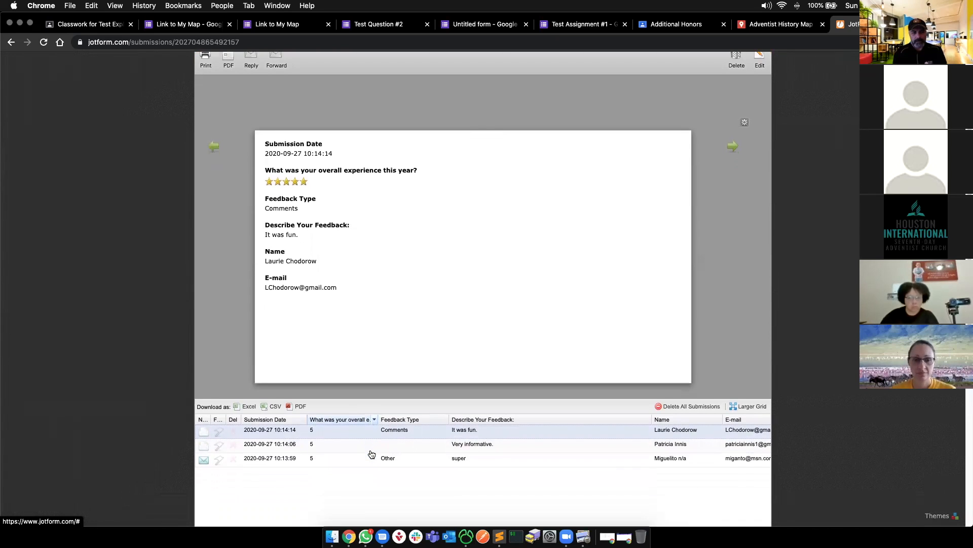
scroll(371, 454, down, 5)
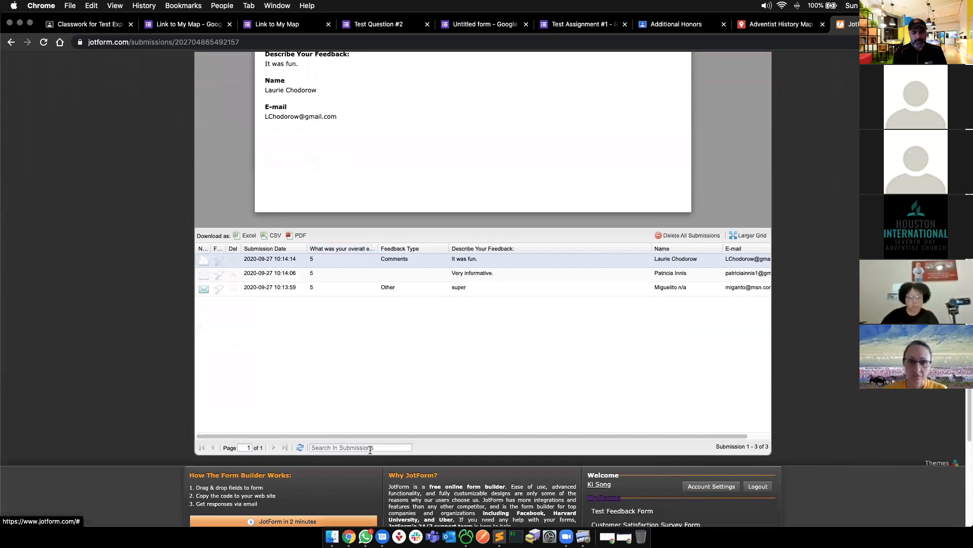
scroll(357, 455, up, 5)
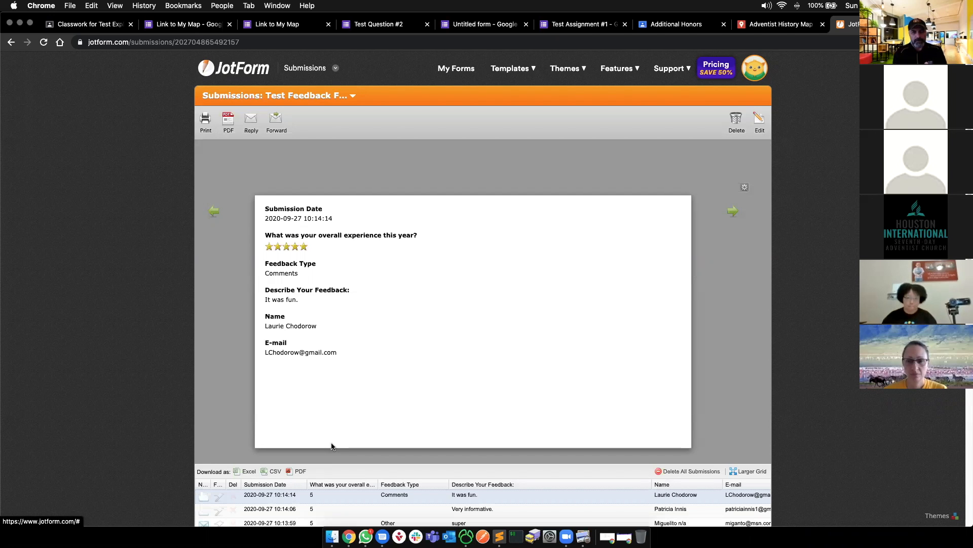
- Check the notification emails in Gmail in a new tab, then return to the Slides window
key(super+t)
text(gma)
key(Return)
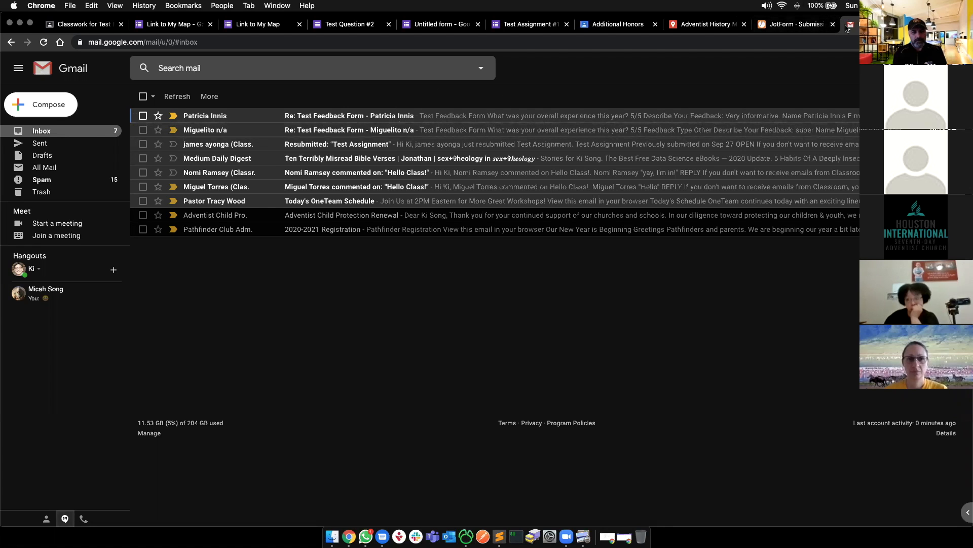
click(921, 25)
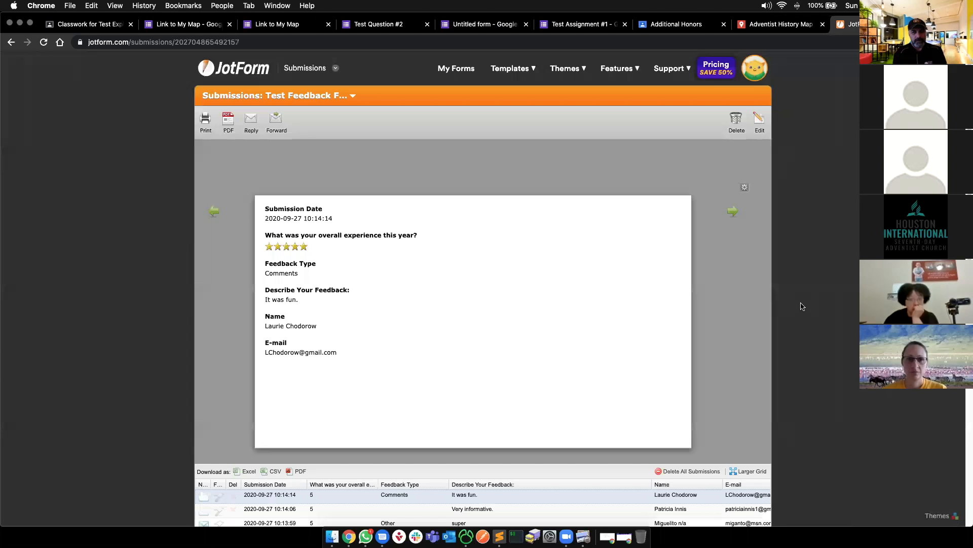
key(super+grave)
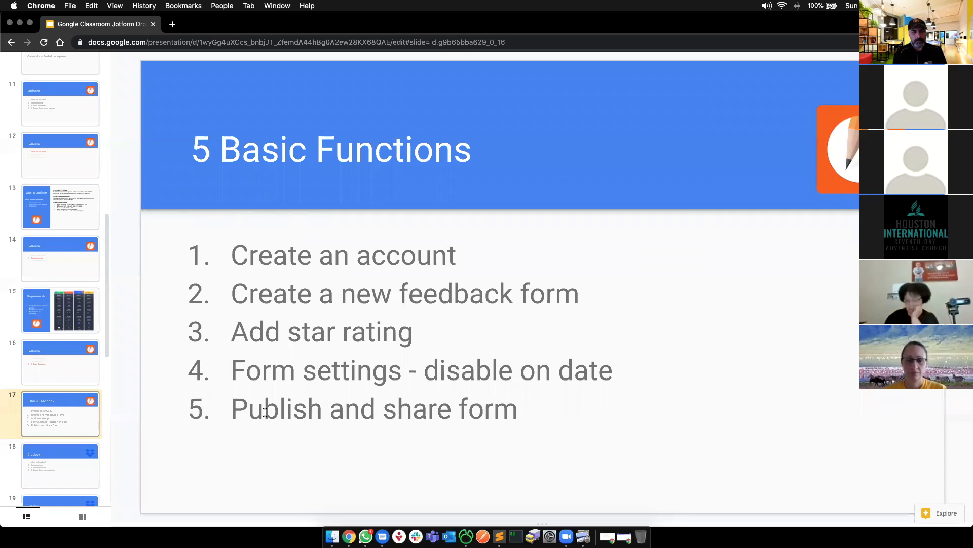
- Leave the JotForm functions list and switch to slide 18, the Dropbox agenda slide
click(515, 418)
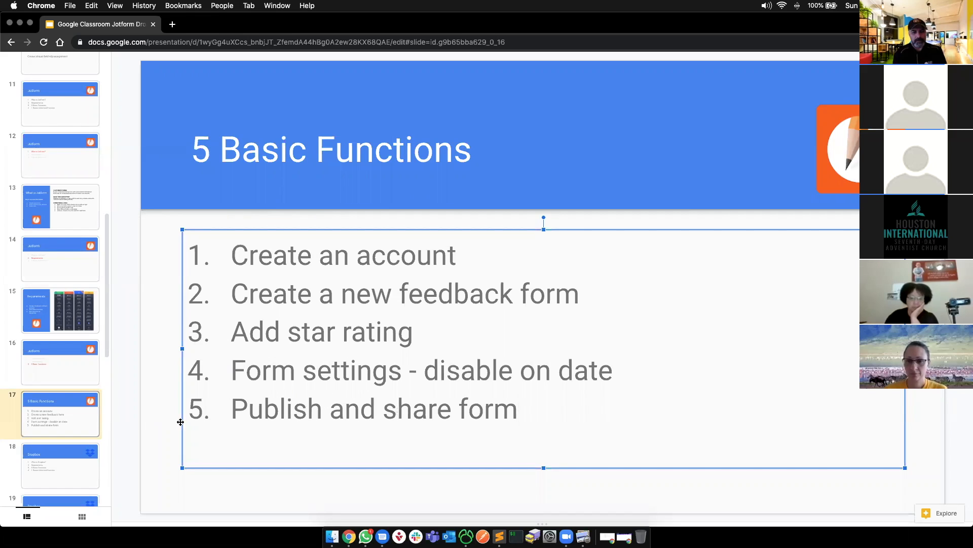
click(154, 397)
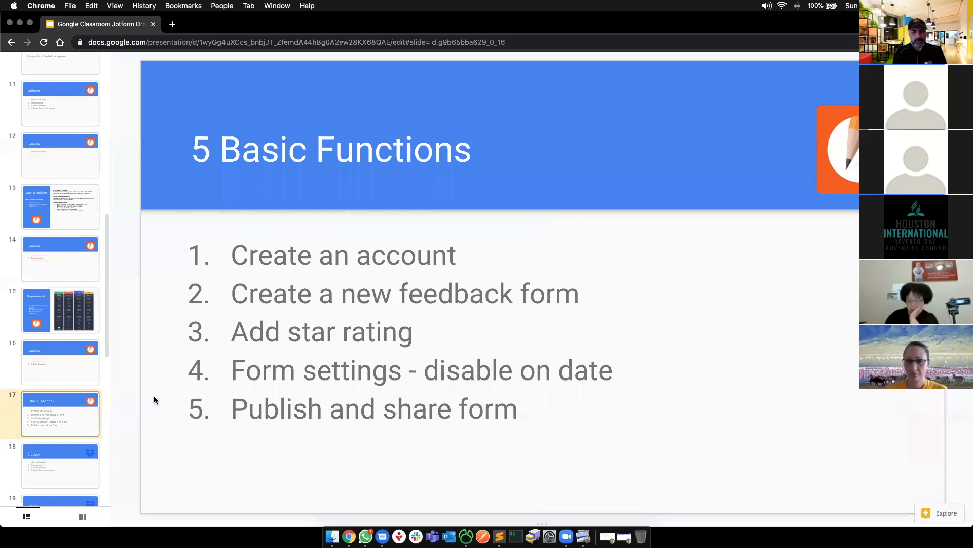
click(56, 462)
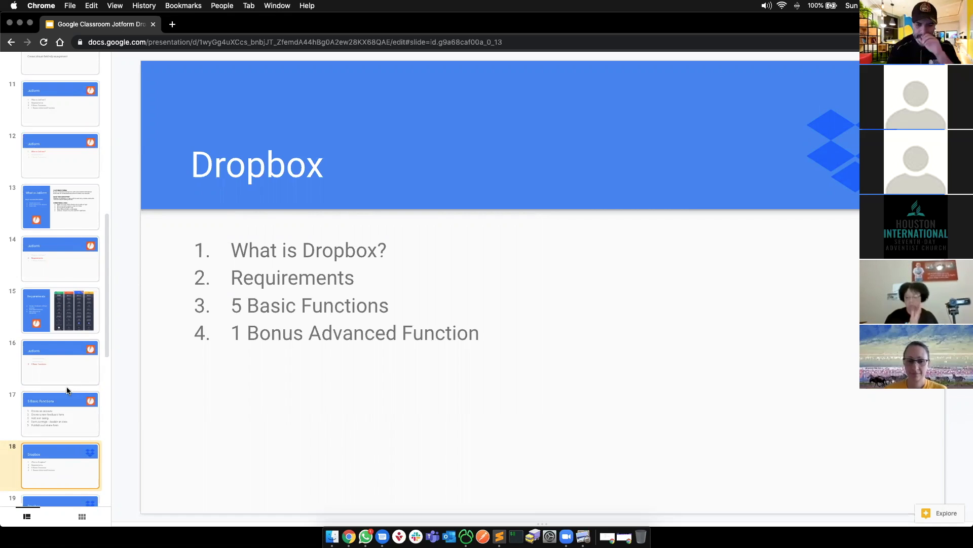
scroll(84, 405, down, 3)
scroll(83, 409, down, 1)
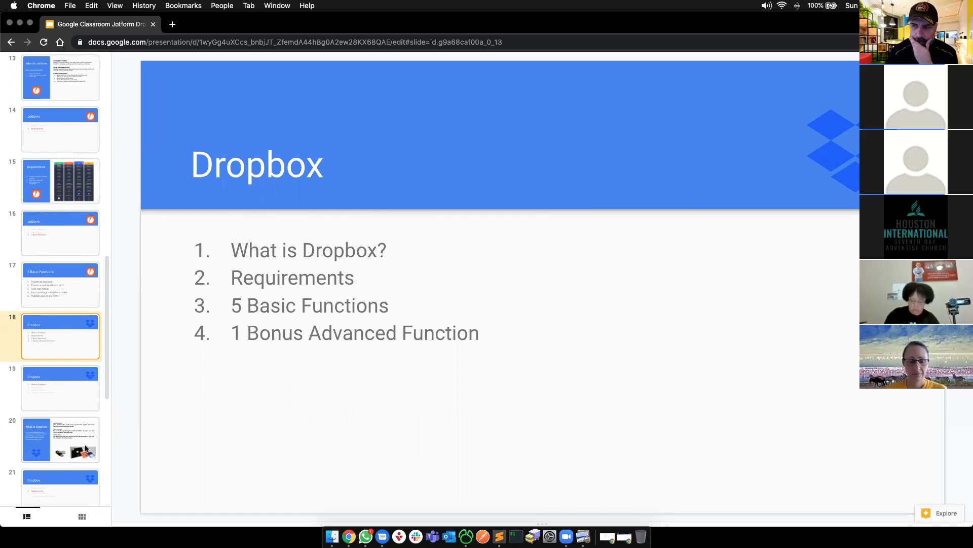
- Present slide 20 'What is Dropbox', highlighting its description and USB-drive photo, then go to slide 21
click(53, 381)
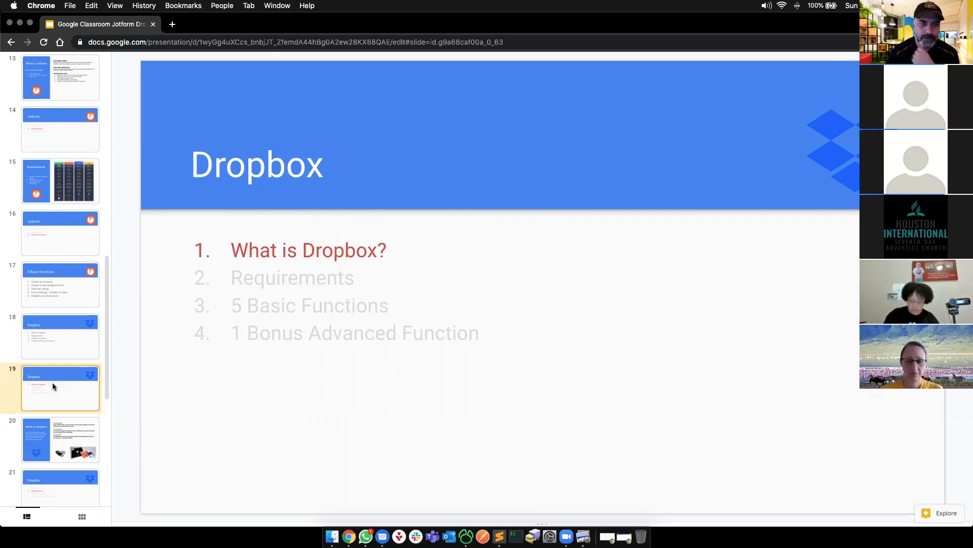
key(Down)
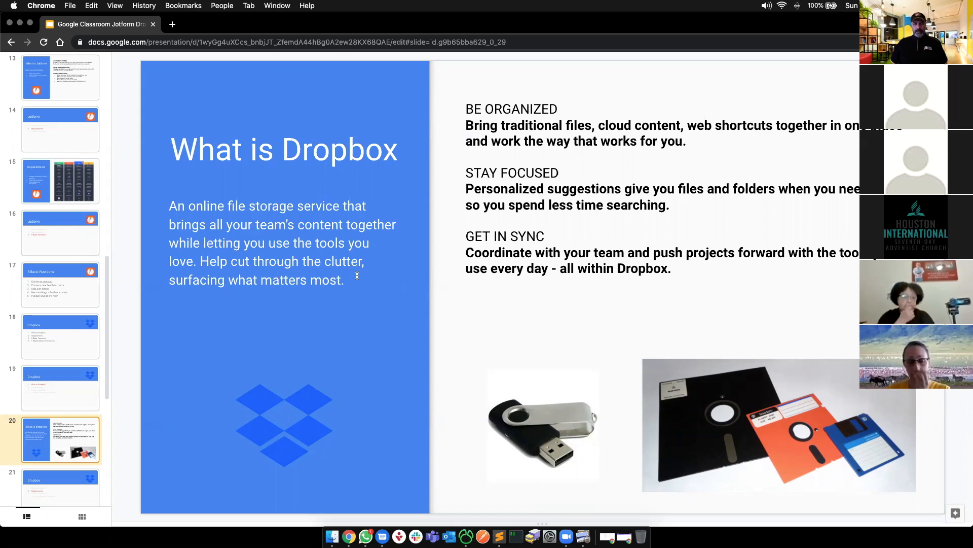
drag(170, 206, 195, 255)
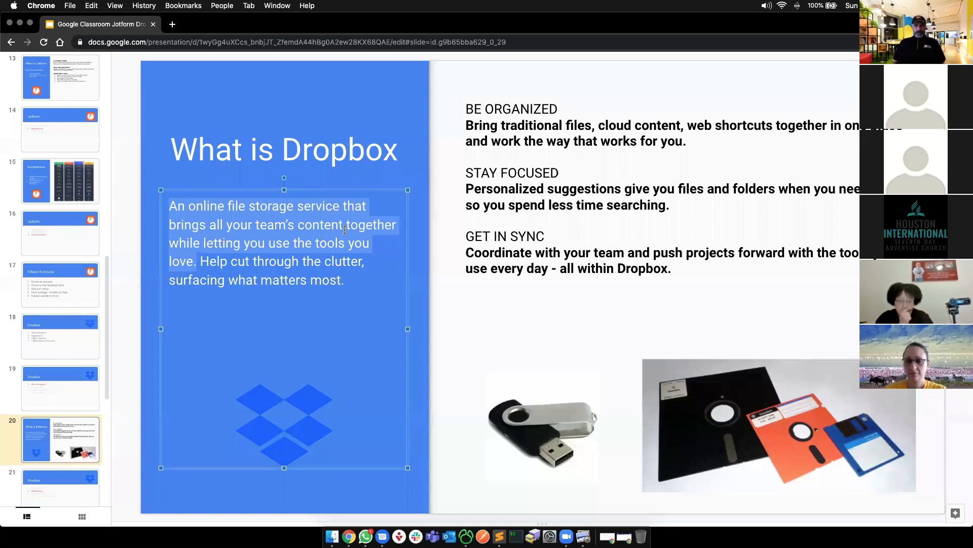
click(537, 428)
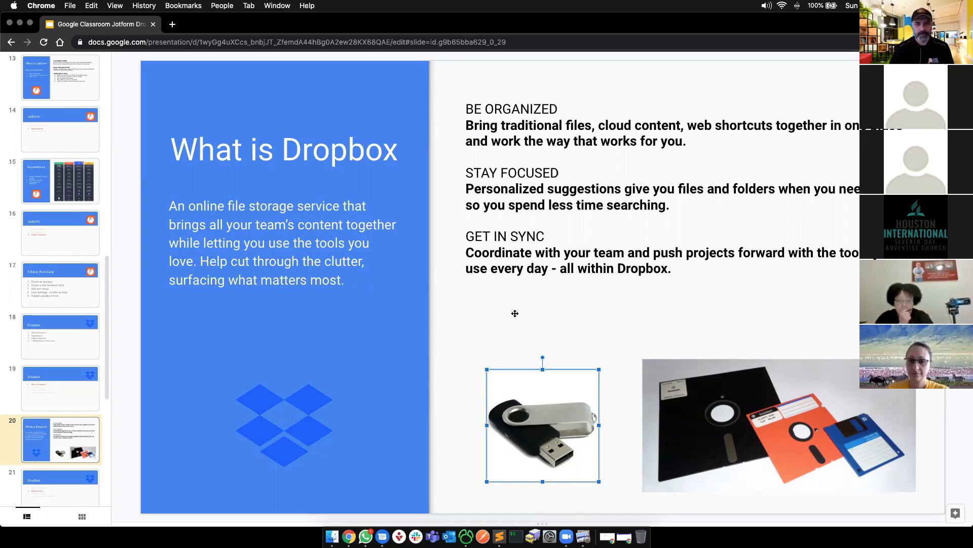
click(59, 475)
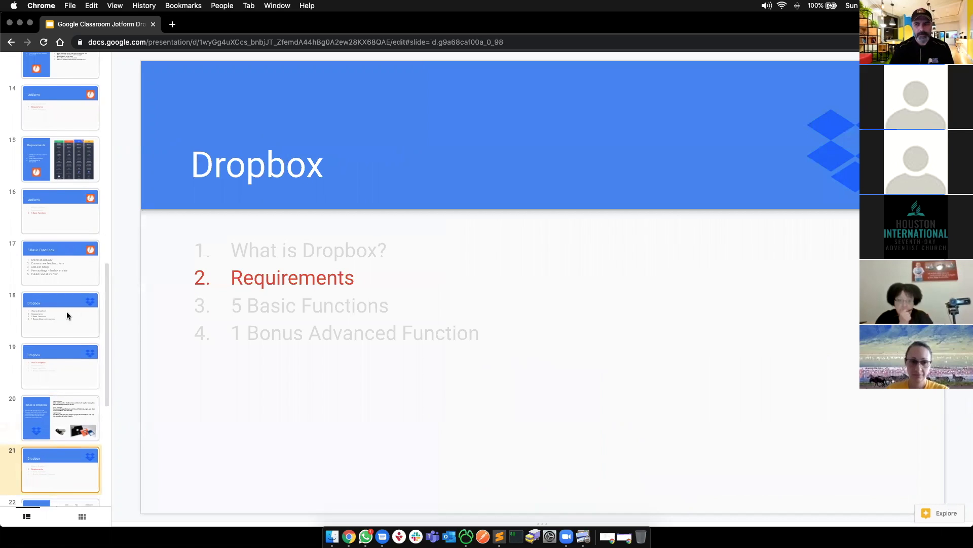
- Open slide 22, the Requirements slide with Dropbox's pricing chart
scroll(66, 313, down, 5)
click(64, 345)
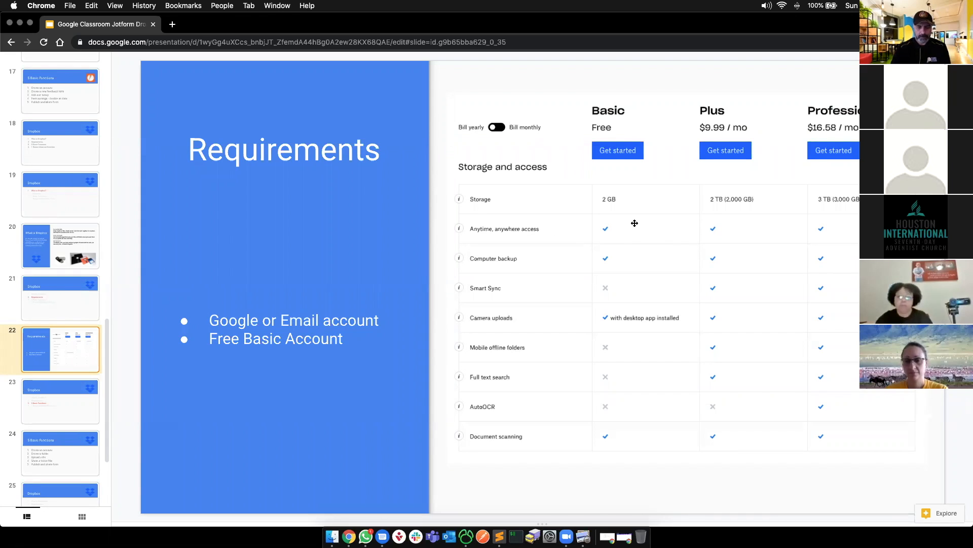
- Open slide 24, '5 Basic Functions', and begin editing its functions list
click(51, 411)
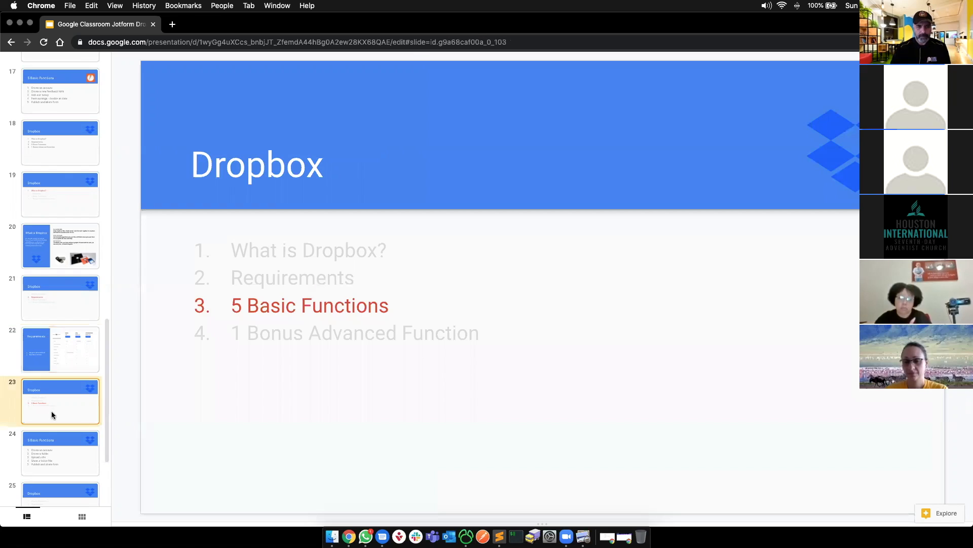
click(96, 440)
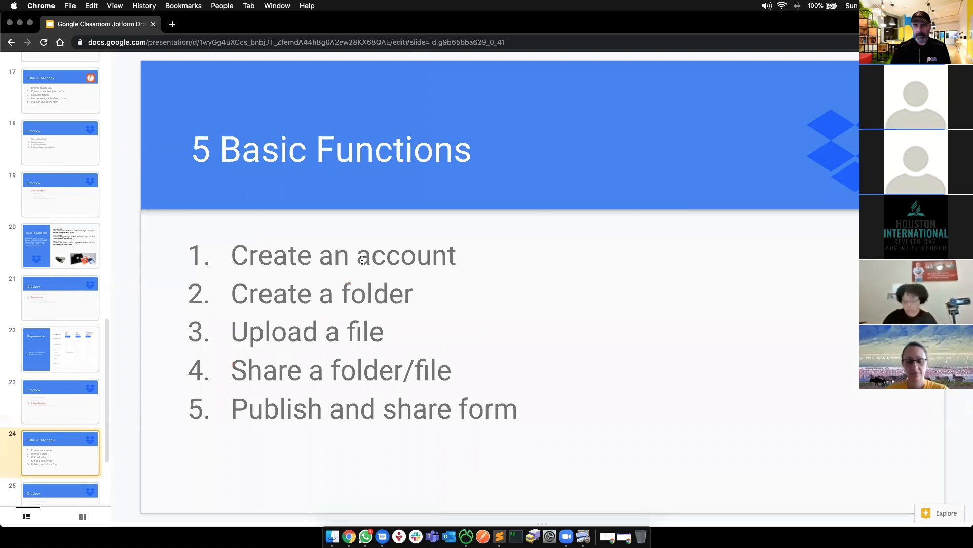
click(340, 294)
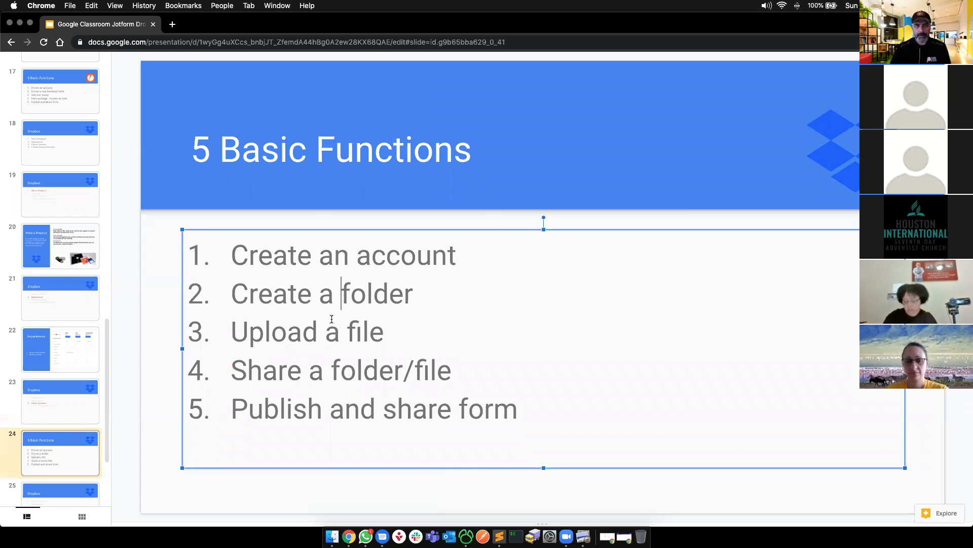
click(326, 325)
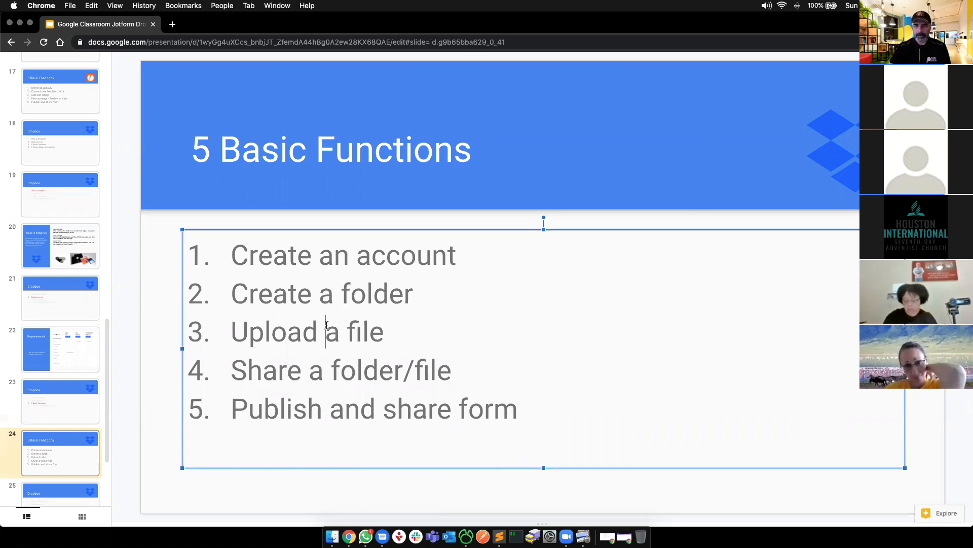
- Delete the fifth item 'Publish and share form' and its leftover empty bullet
drag(263, 372, 468, 378)
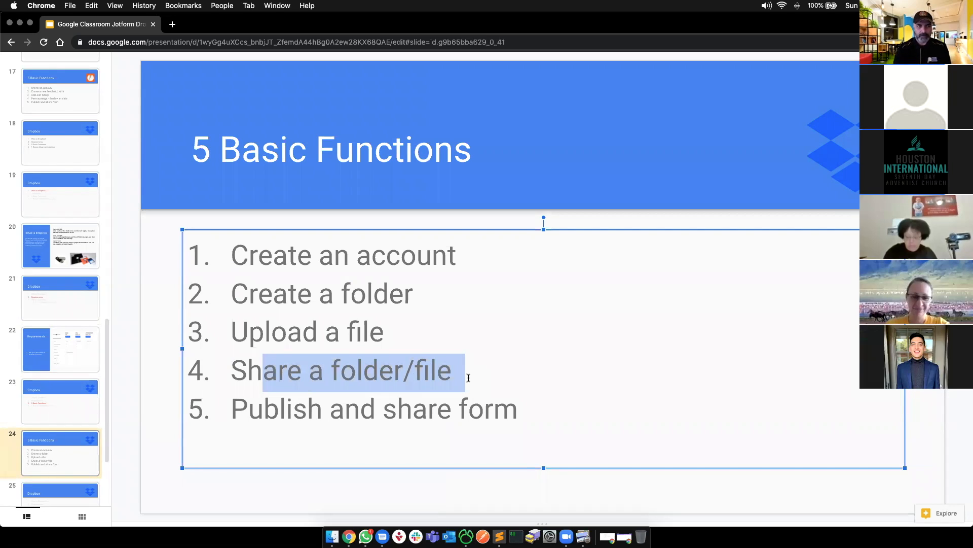
click(459, 408)
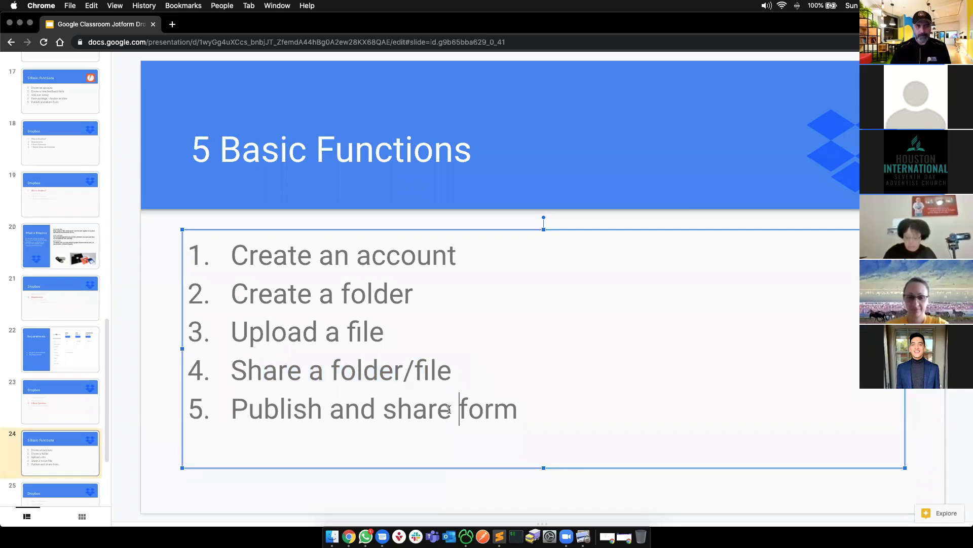
triple_click(534, 409)
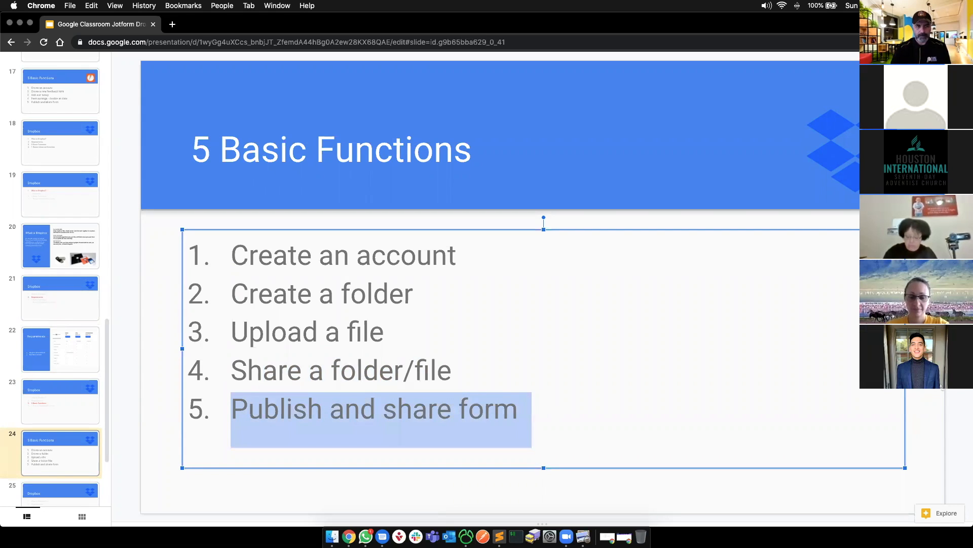
click(930, 386)
drag(541, 417, 167, 407)
key(BackSpace)
key(BackSpace)
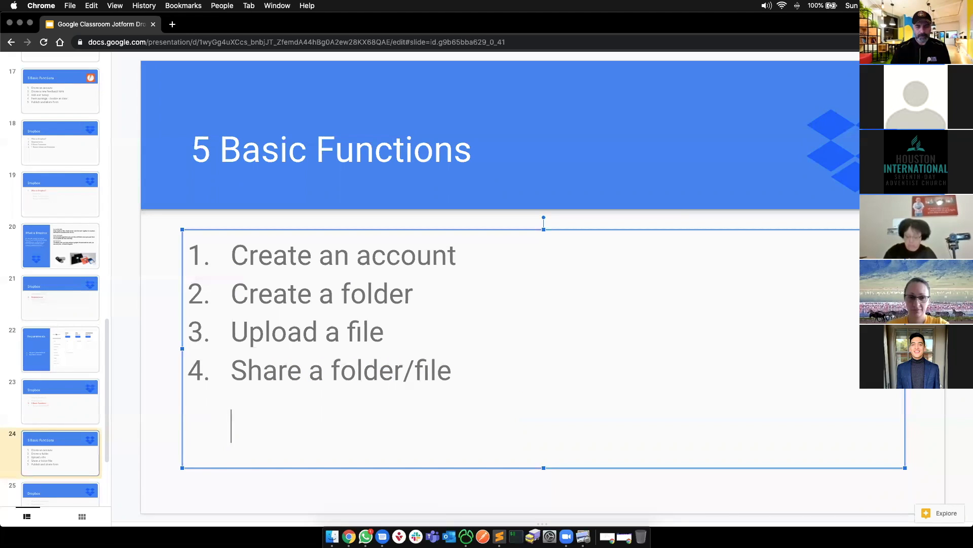
key(BackSpace)
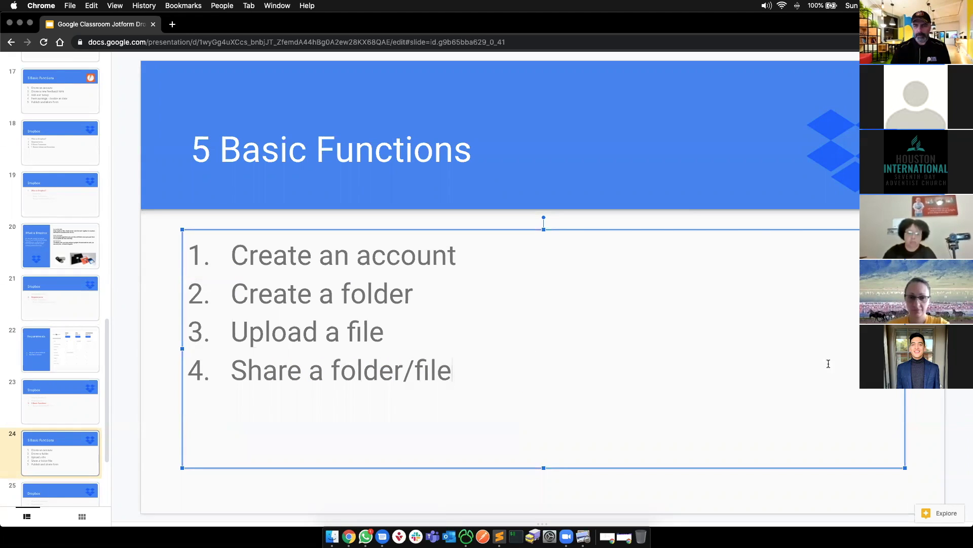
click(929, 376)
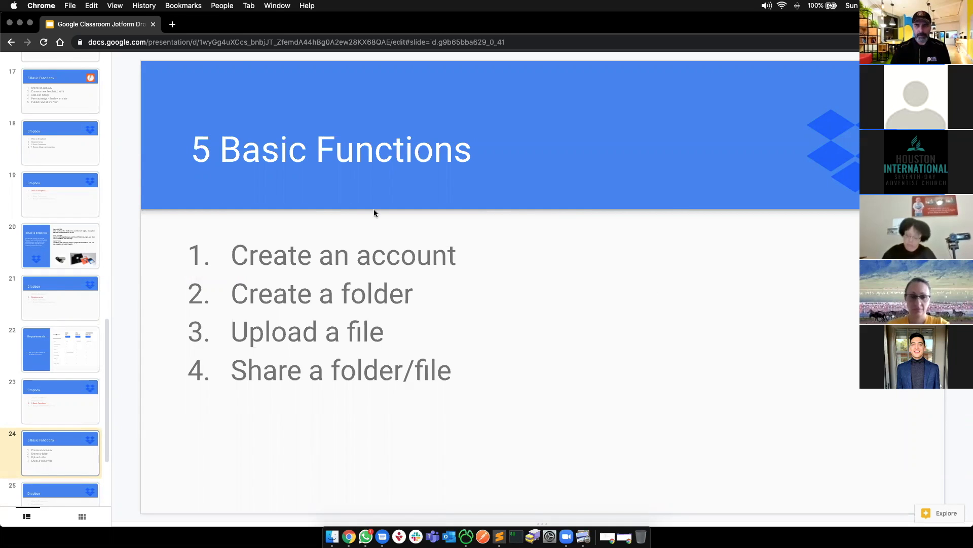
- Load dropbox.com in a new private incognito window
key(super+grave)
key(super+shift+n)
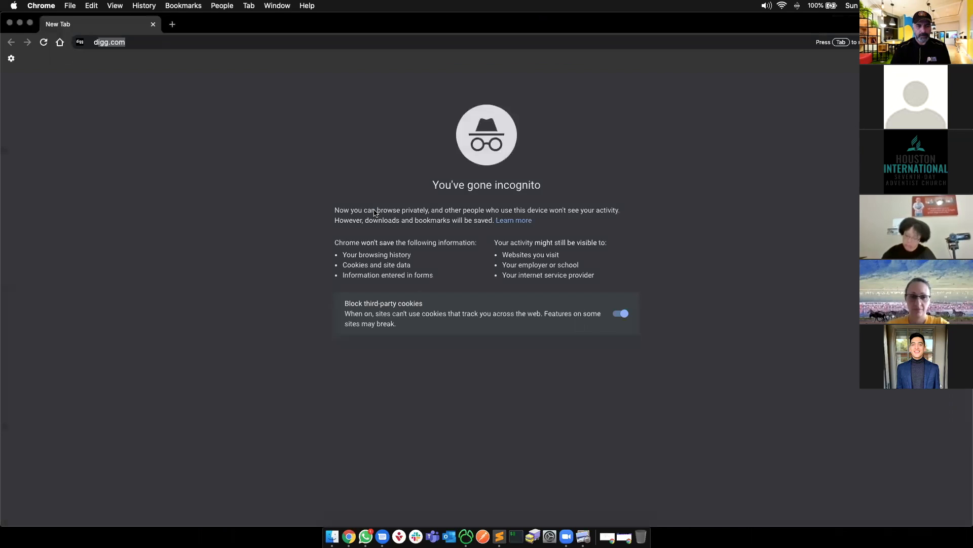
text(dropbox.)
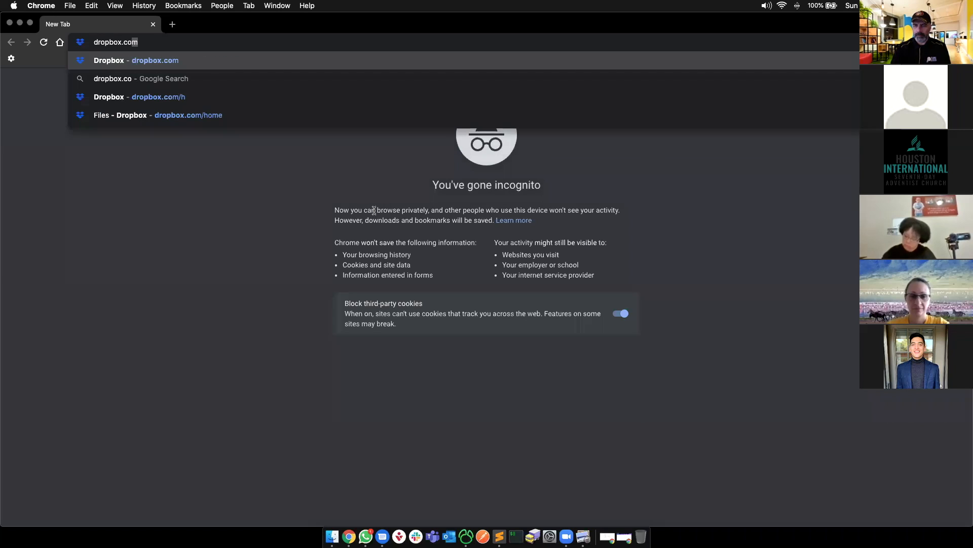
key(Return)
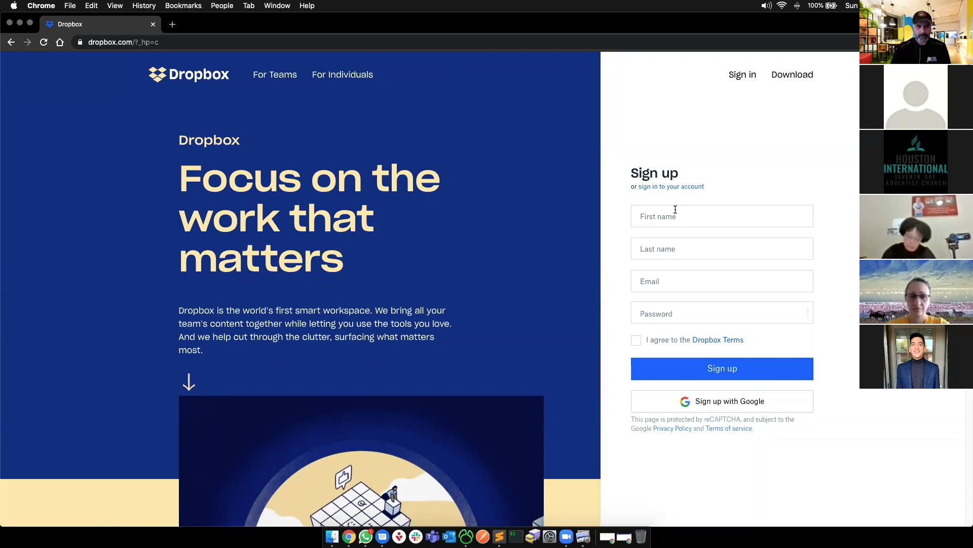
- Click into the Email and Password sign-up fields, then return to the regular browser window
click(664, 282)
click(656, 316)
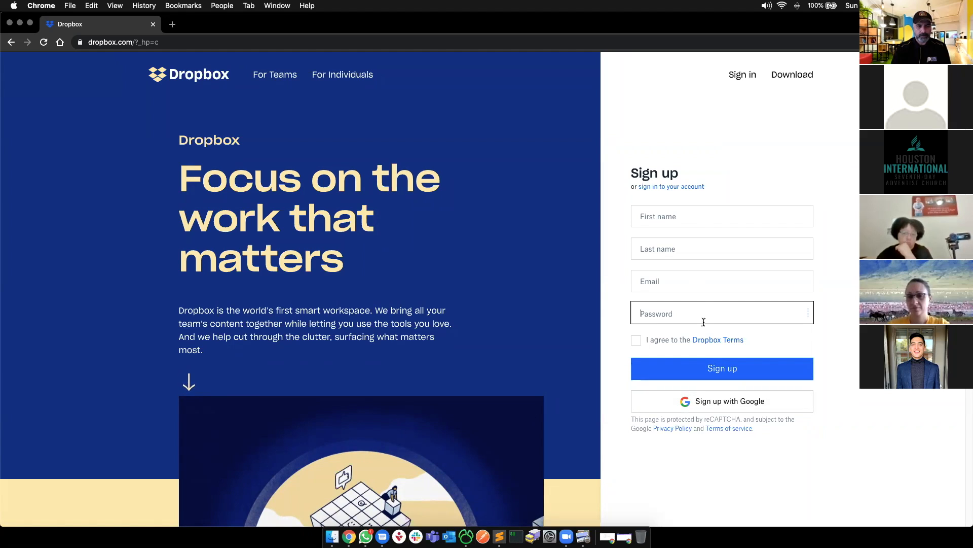
key(super+grave)
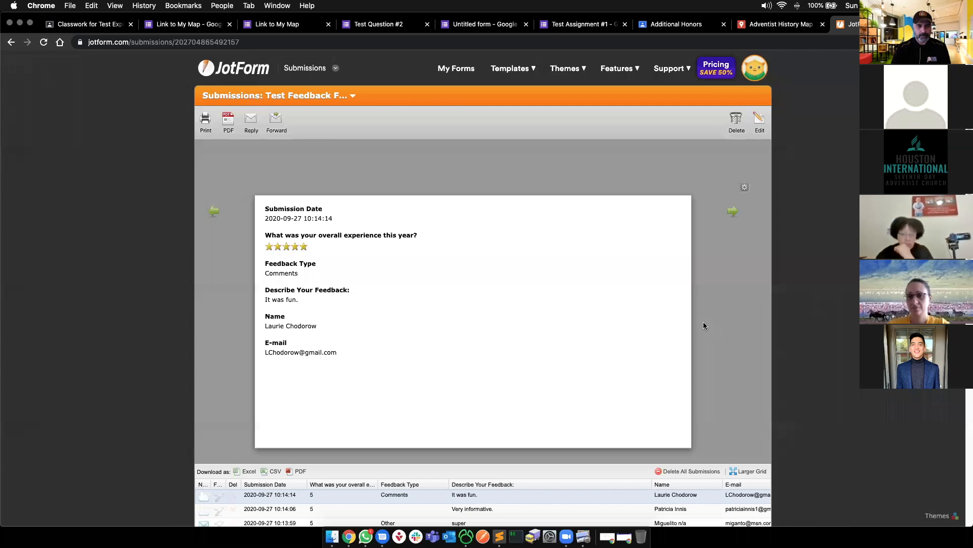
- Load dropbox.com in a new tab and select All files in the sidebar
key(ctrl+t)
text(drop)
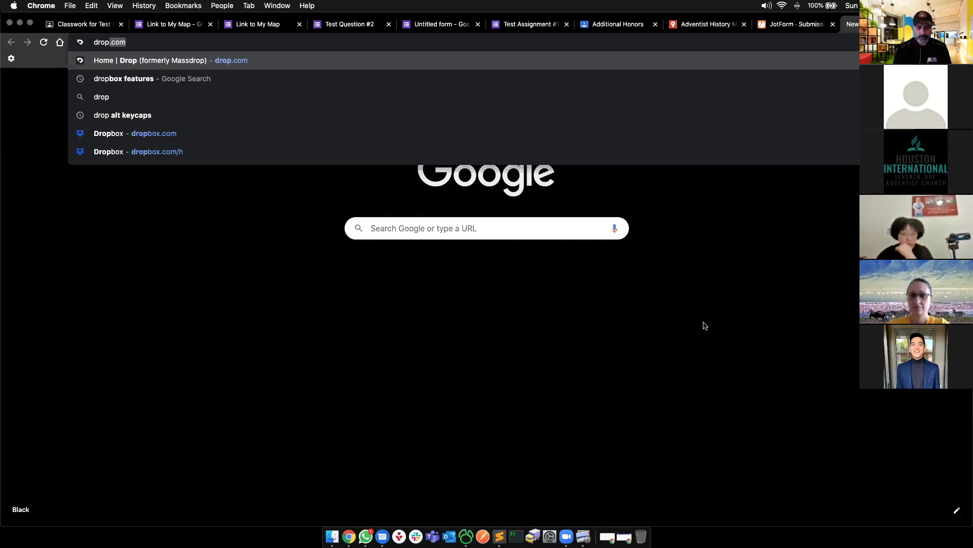
text(box.com)
key(Return)
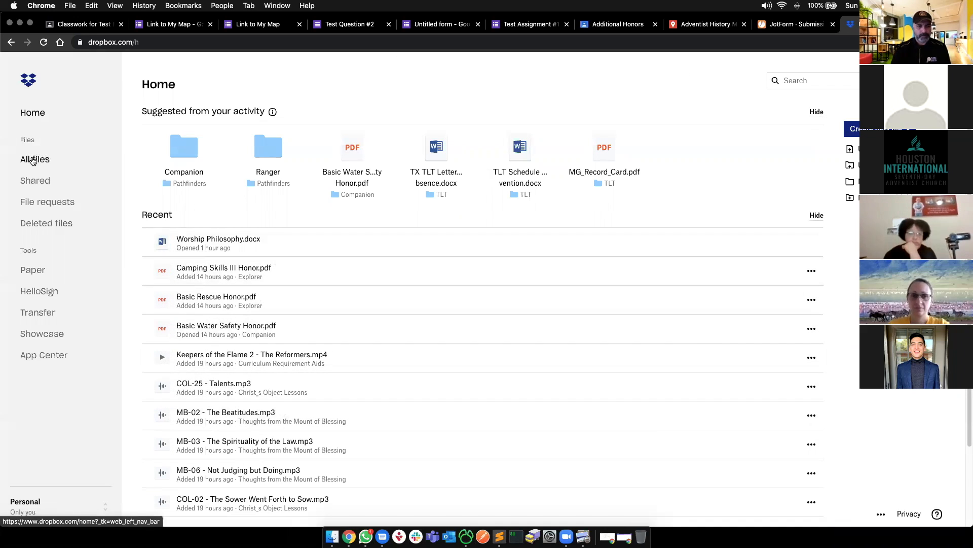
click(34, 158)
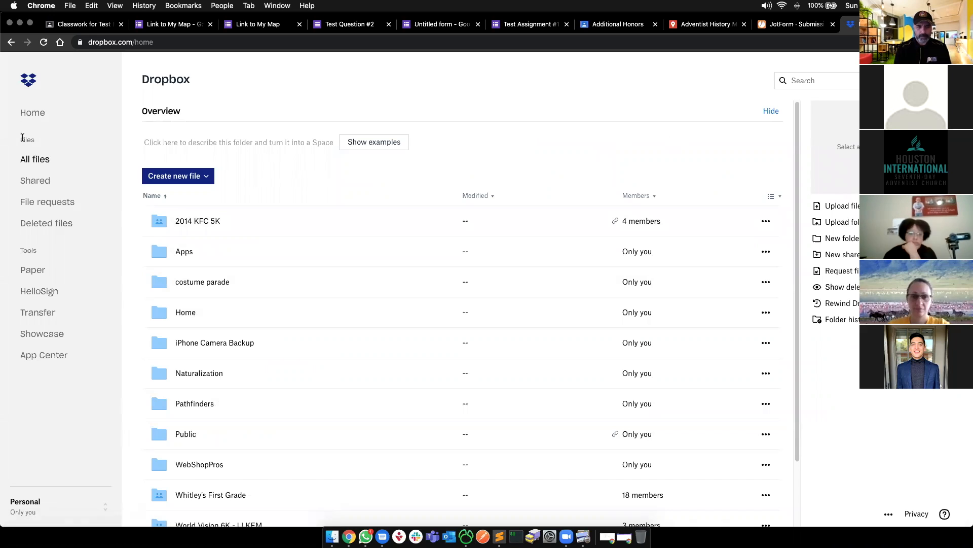
- Open File requests, start and then cancel a new request, and return to All files
click(46, 202)
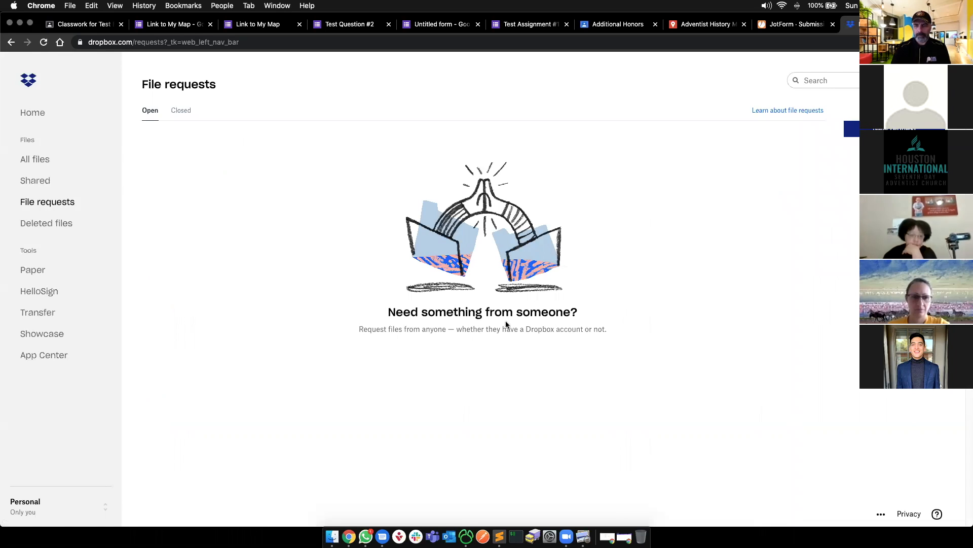
click(894, 129)
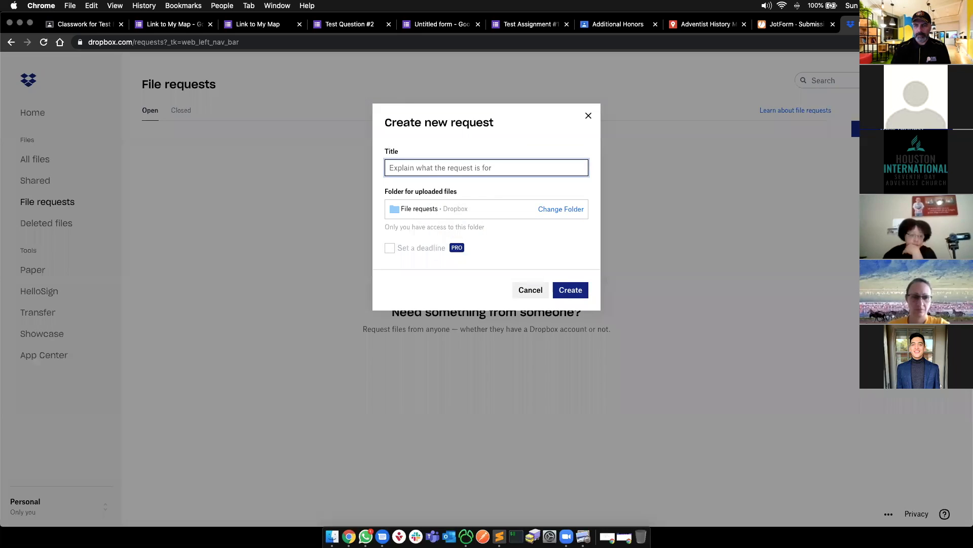
click(589, 116)
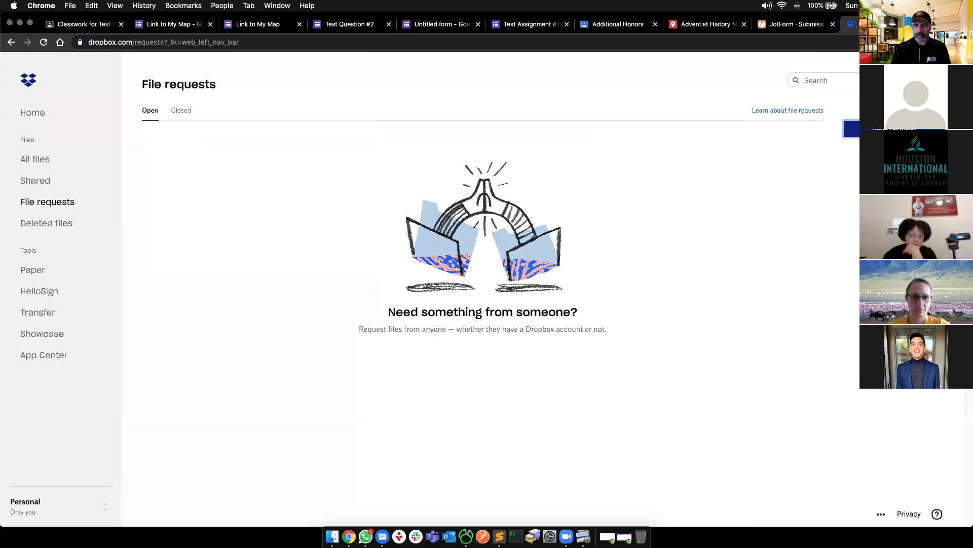
click(43, 163)
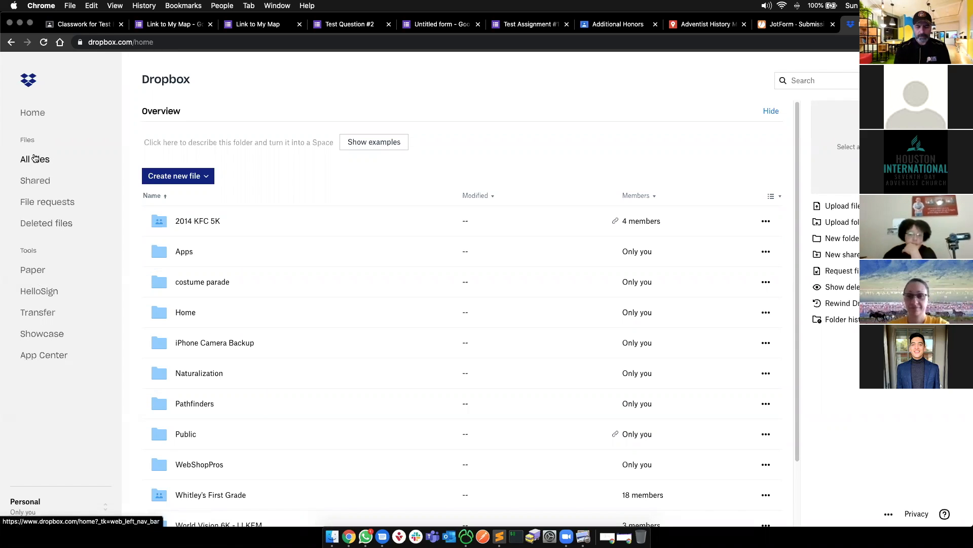
click(168, 141)
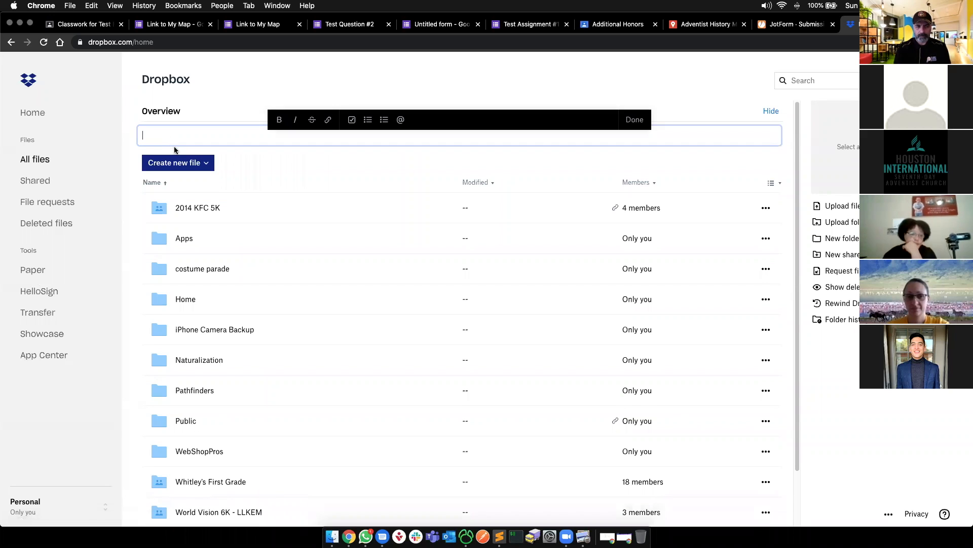
click(160, 109)
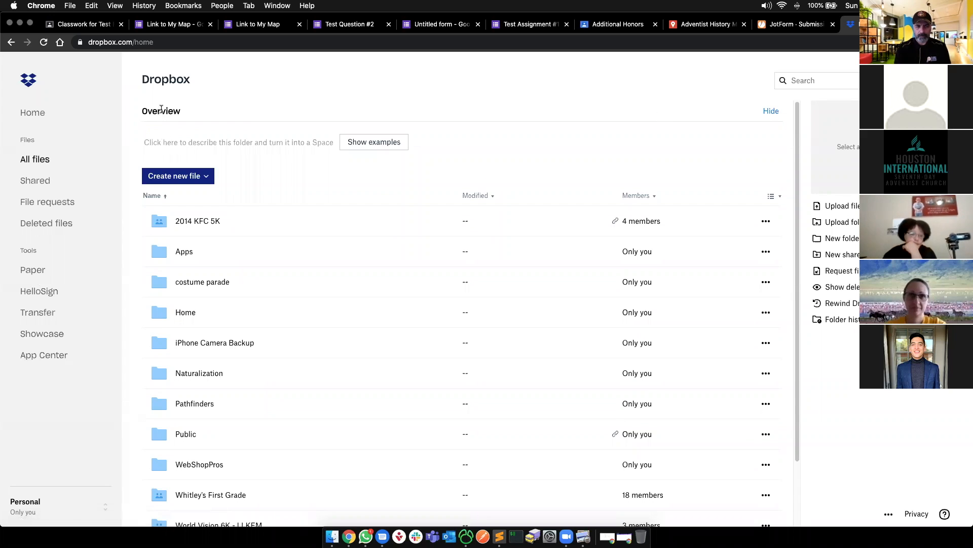
click(36, 160)
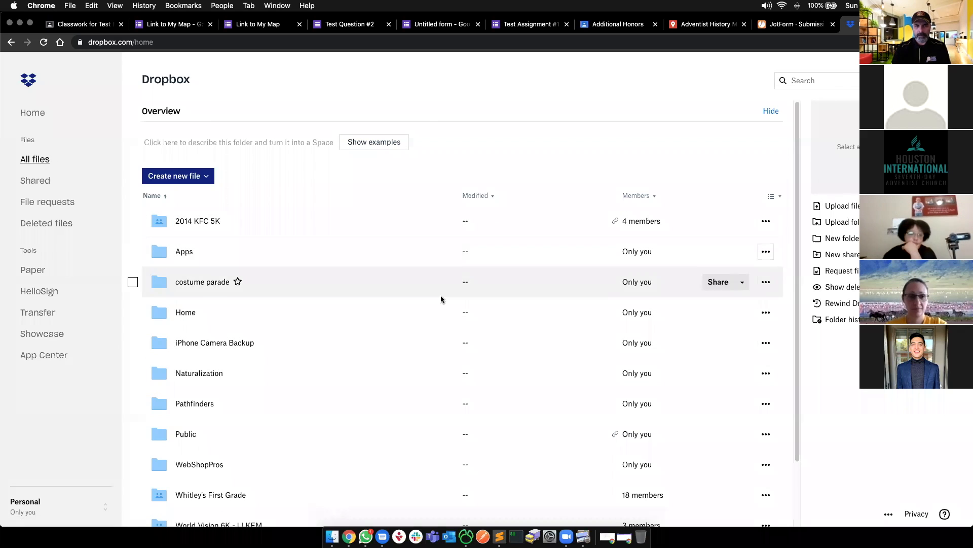
scroll(339, 350, down, 2)
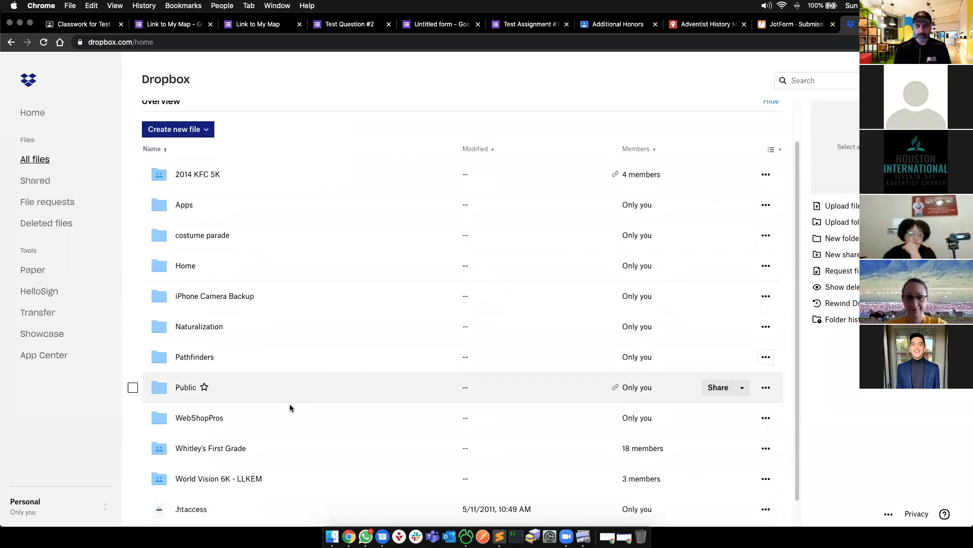
scroll(256, 380, down, 1)
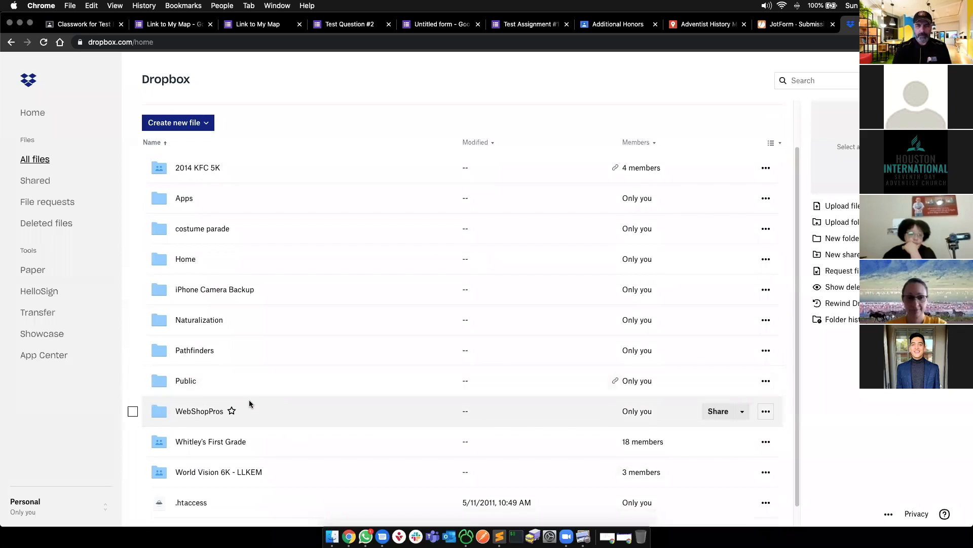
scroll(184, 261, up, 3)
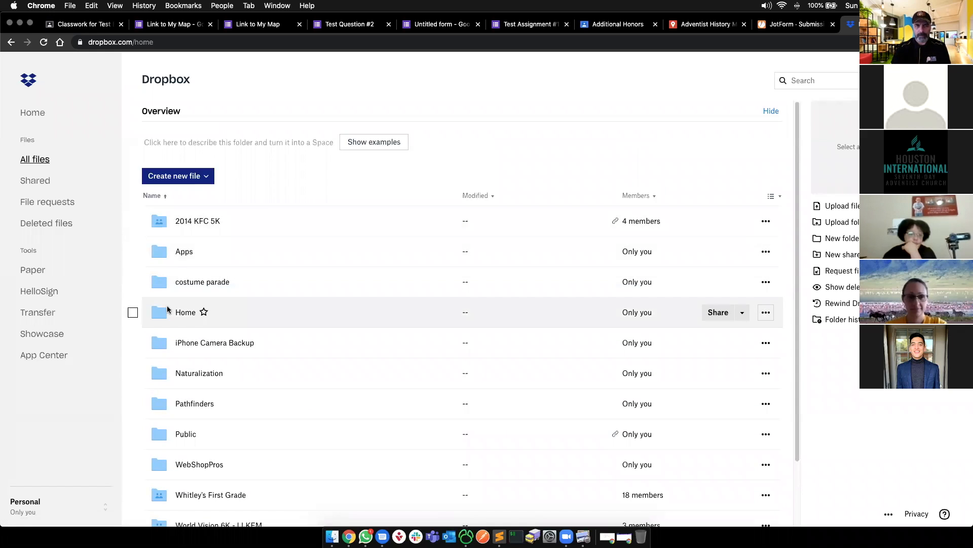
scroll(168, 308, down, 3)
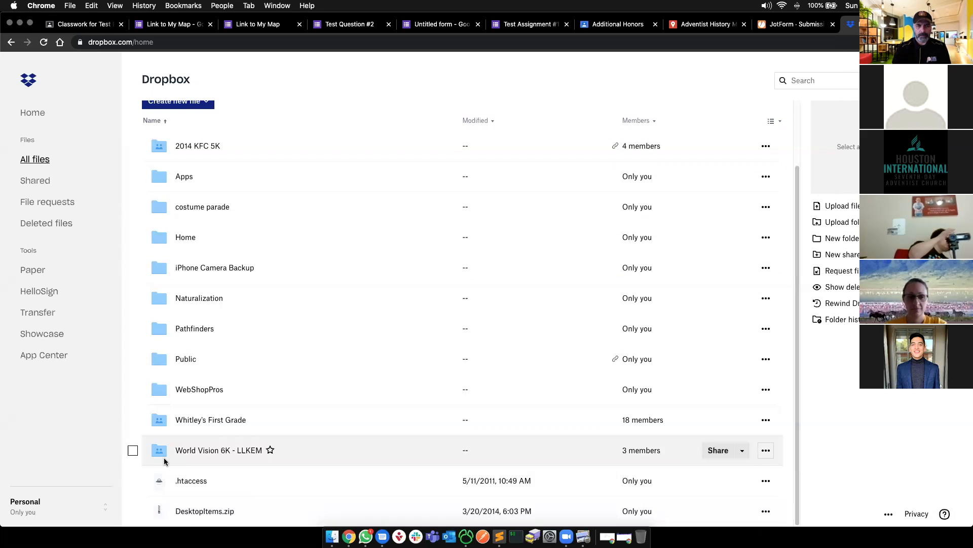
scroll(158, 375, up, 3)
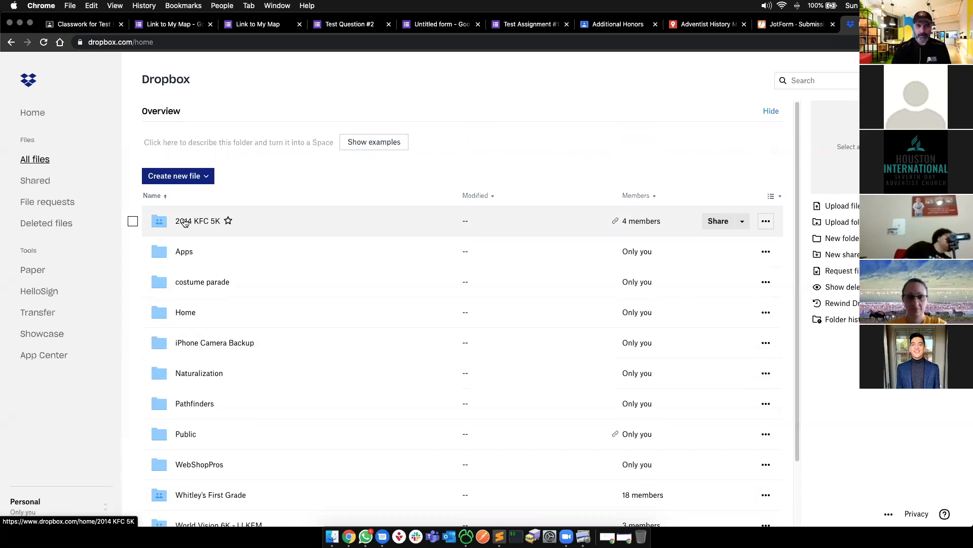
mouse_move(643, 225)
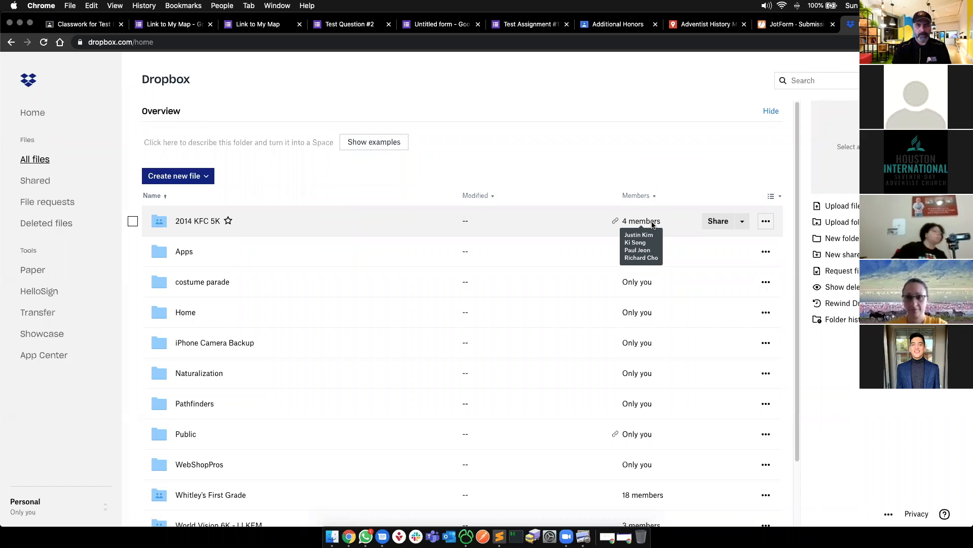
click(203, 222)
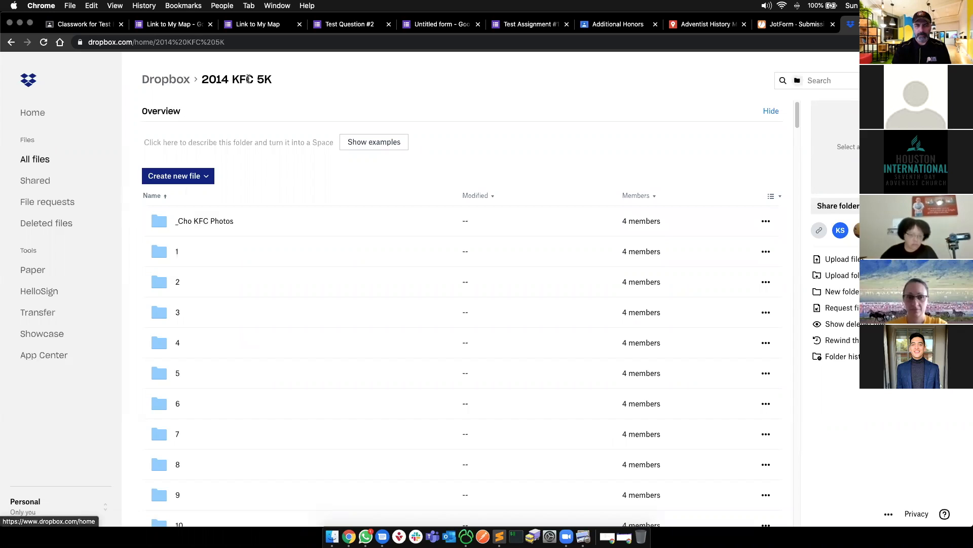
click(166, 81)
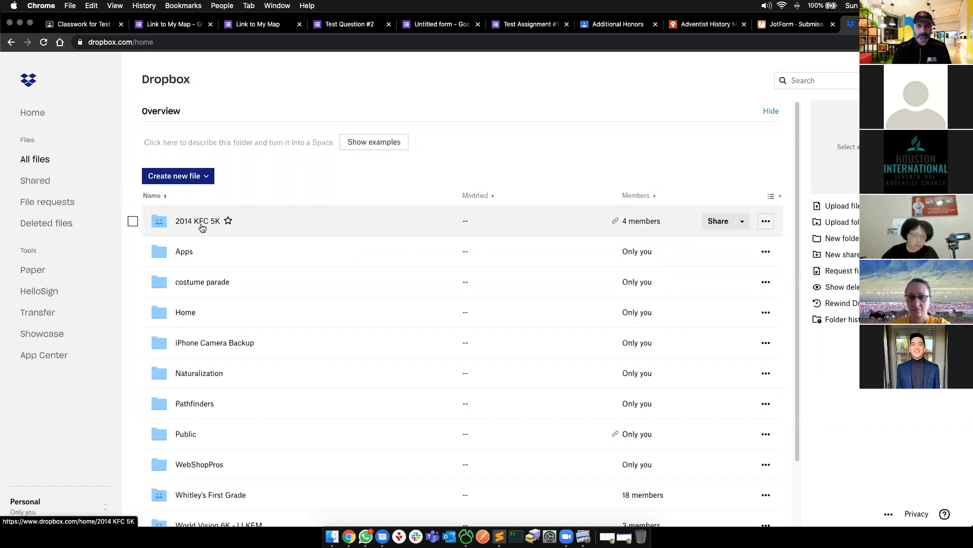
click(133, 222)
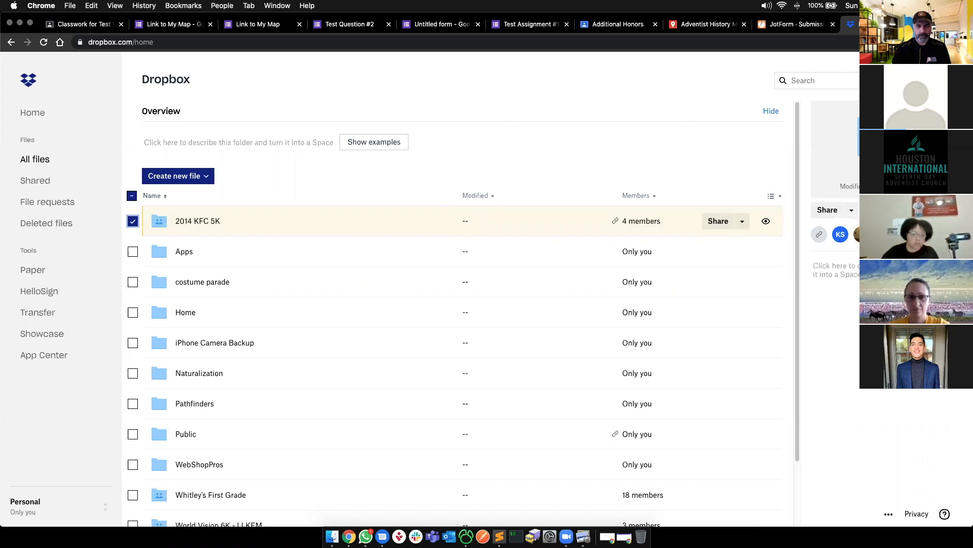
click(783, 216)
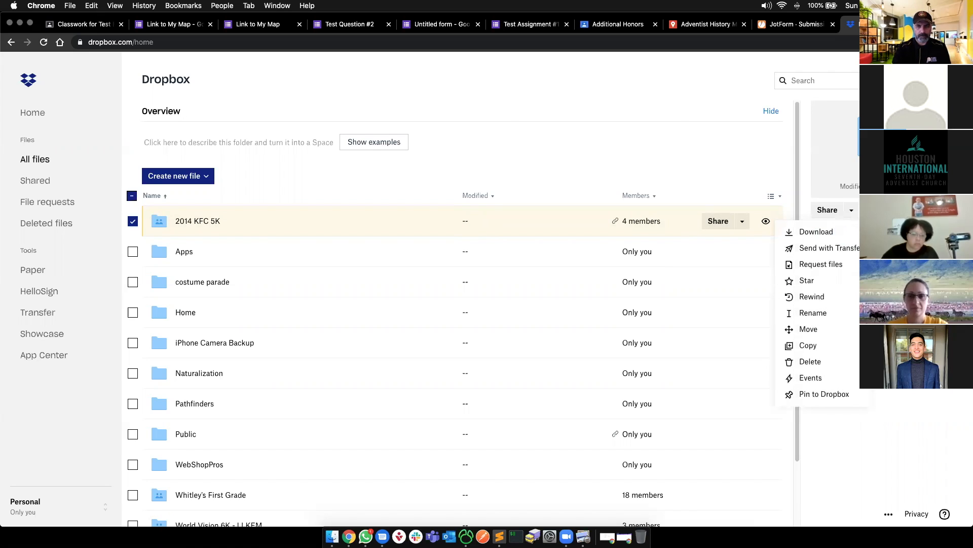
click(583, 171)
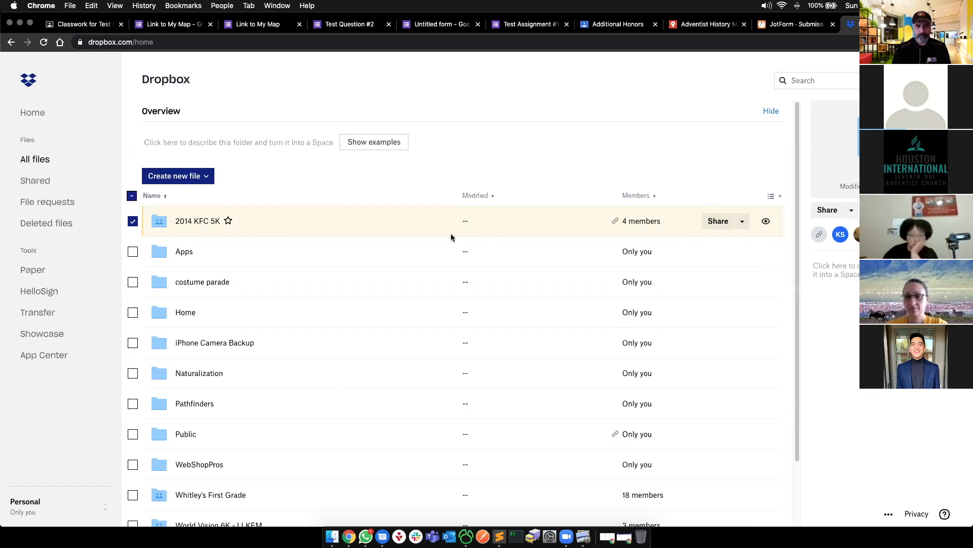
click(225, 177)
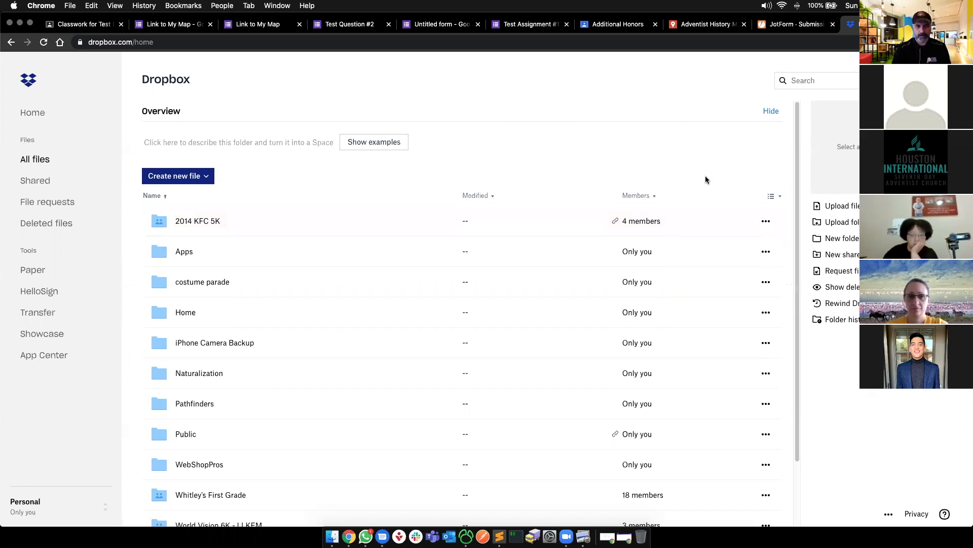
- Create a new folder 'Test Folder' with access set to Only you
click(843, 243)
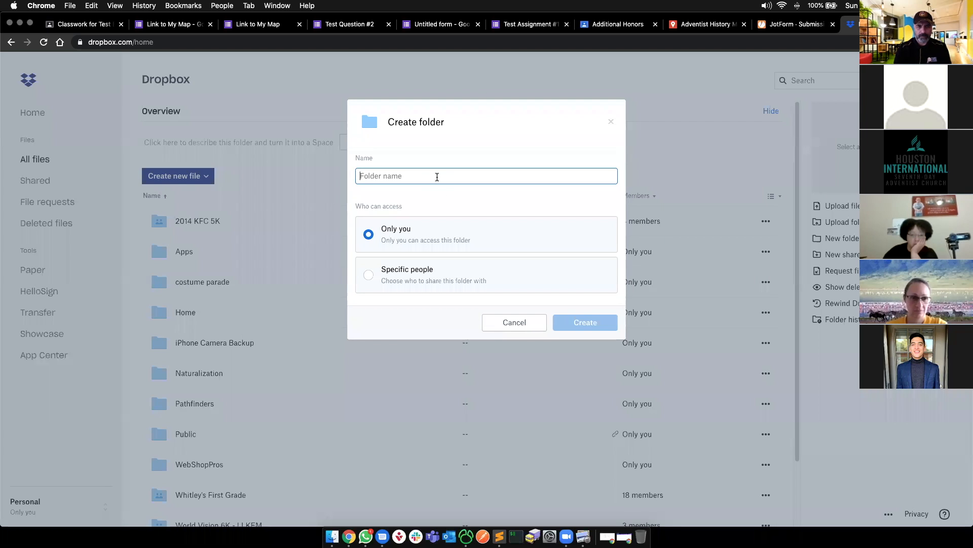
text(Test Folder)
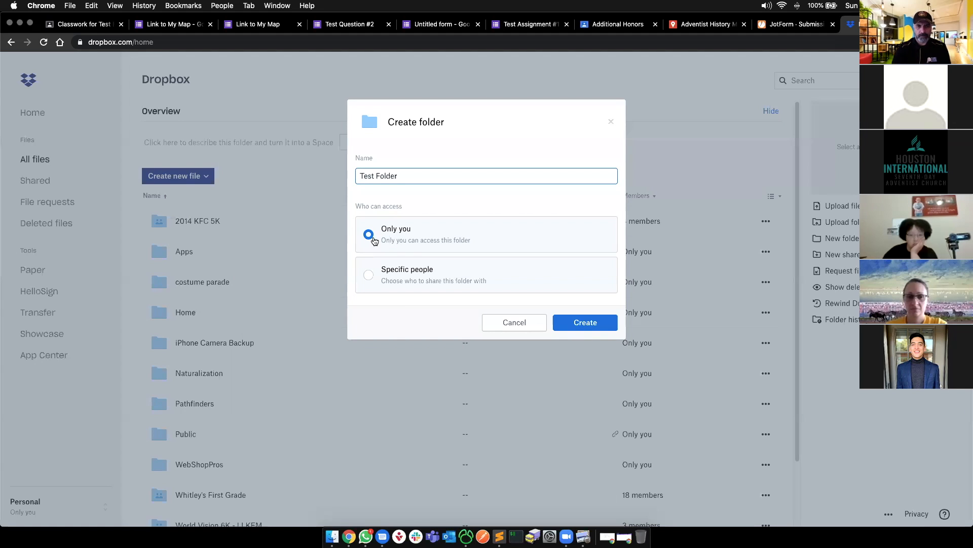
click(369, 275)
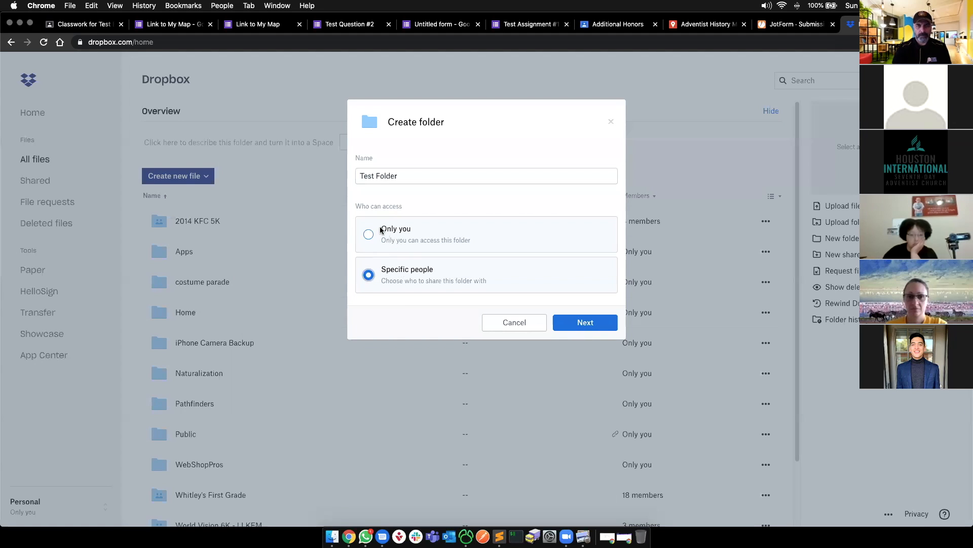
click(369, 236)
drag(391, 229, 427, 237)
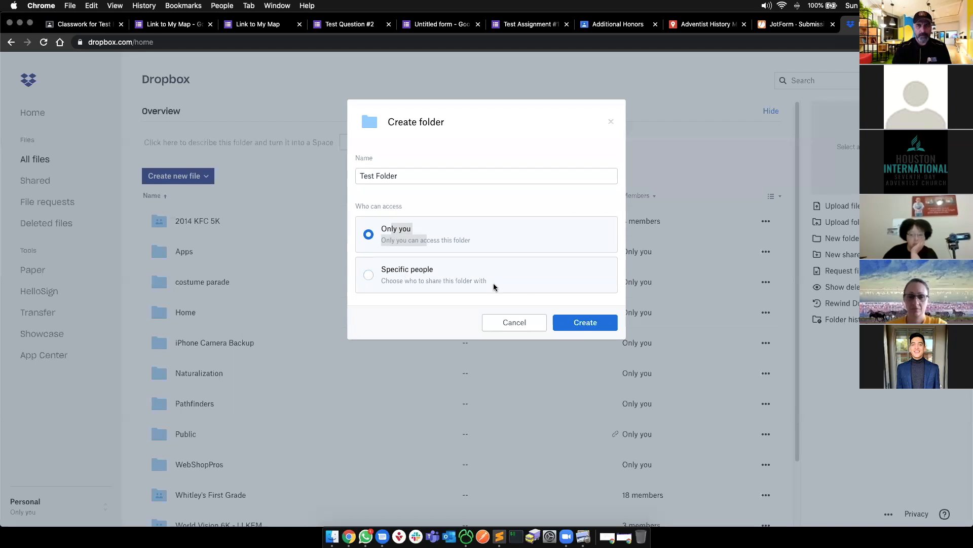
click(588, 323)
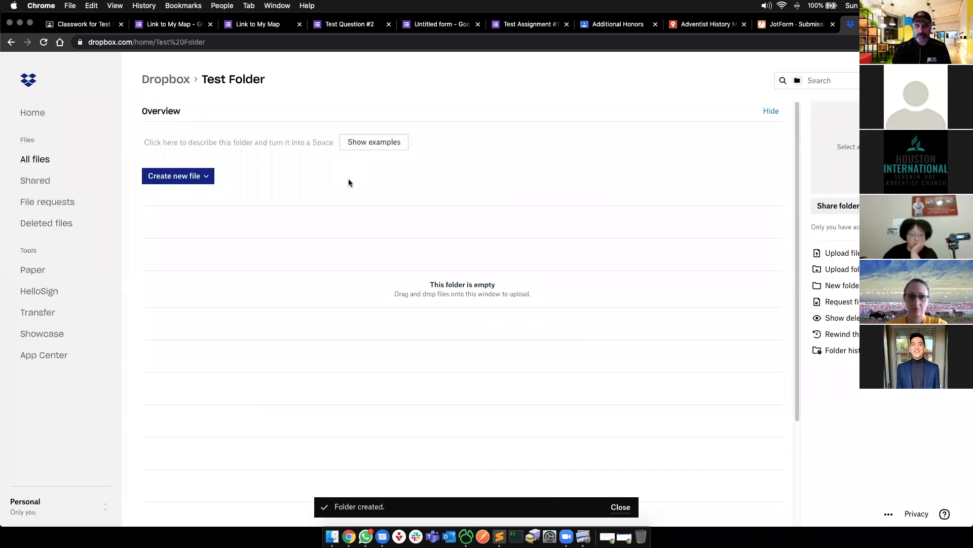
- Toggle the Create new file dropdown in Test Folder to view its file type options
click(203, 176)
click(284, 175)
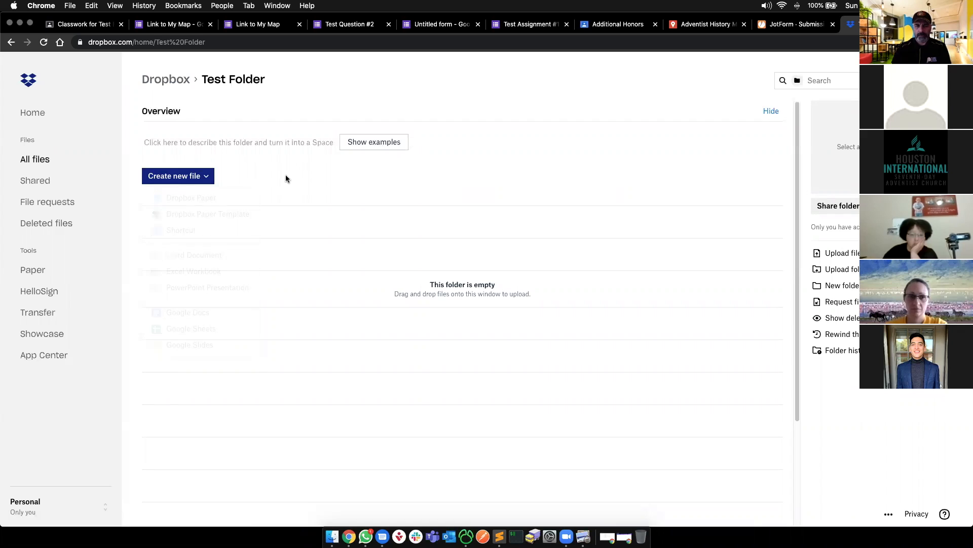
click(173, 176)
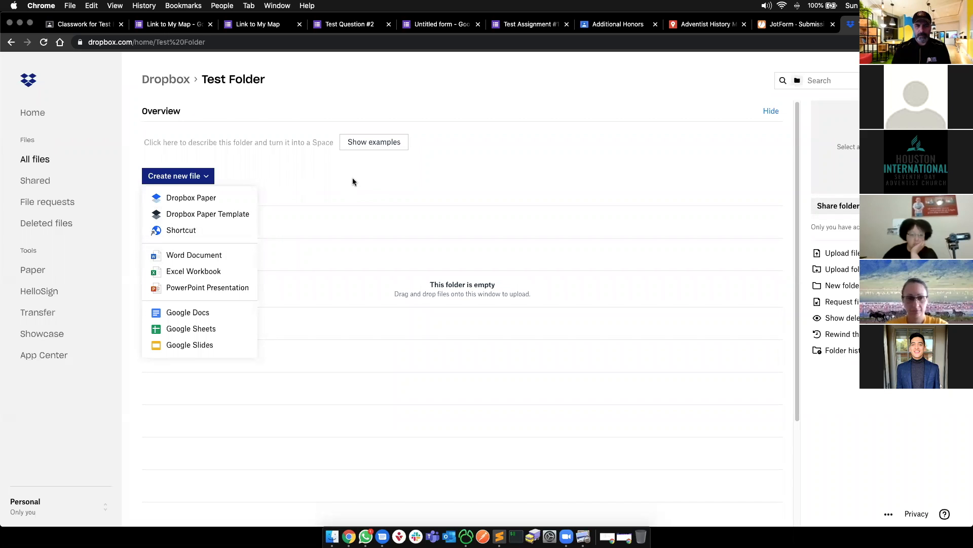
- Close the LastPass popup and new-file dropdown, then bring up Finder from the Dock
click(892, 42)
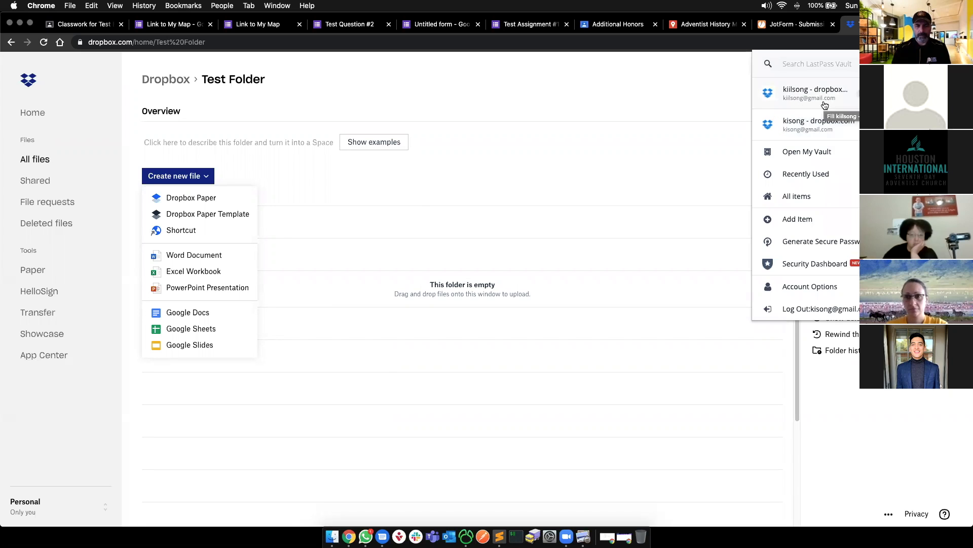
click(418, 195)
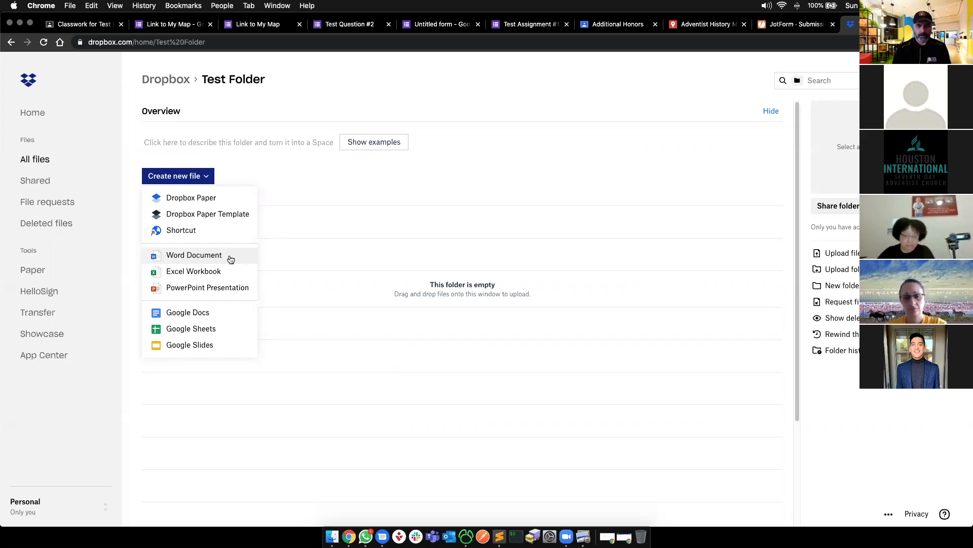
click(327, 195)
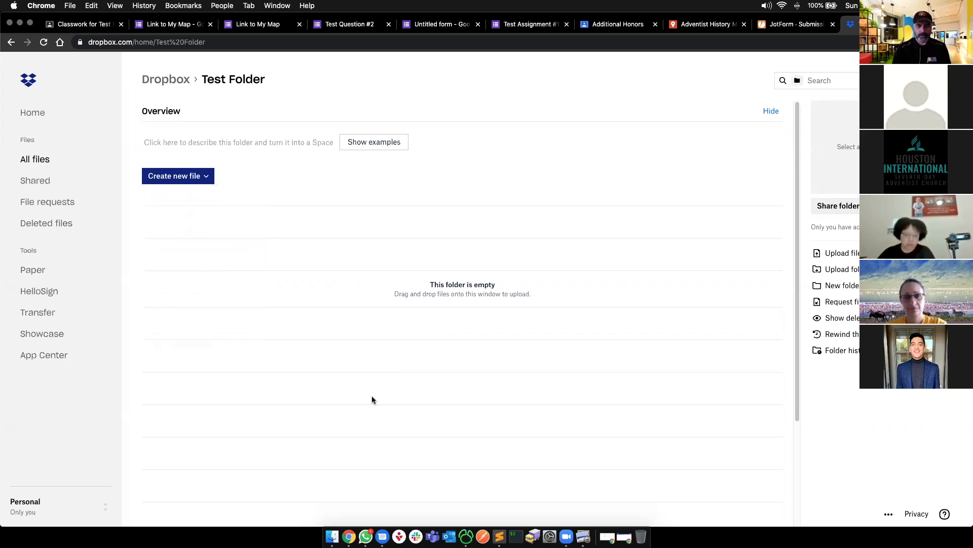
click(178, 176)
click(339, 192)
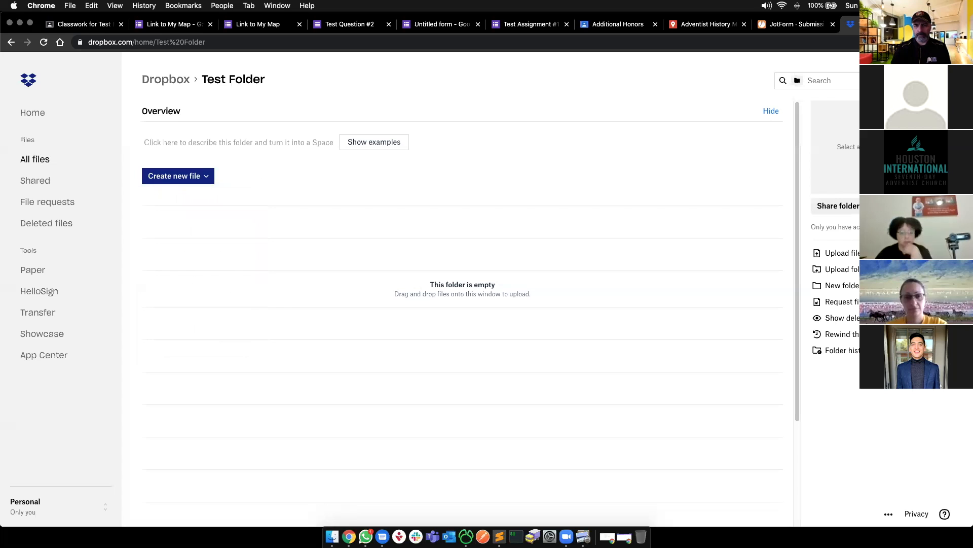
click(332, 537)
- Tile Finder beside Dropbox and drag pathfinder_history_brief.pdf from the Desktop into Test Folder
key(ctrl+alt+Up)
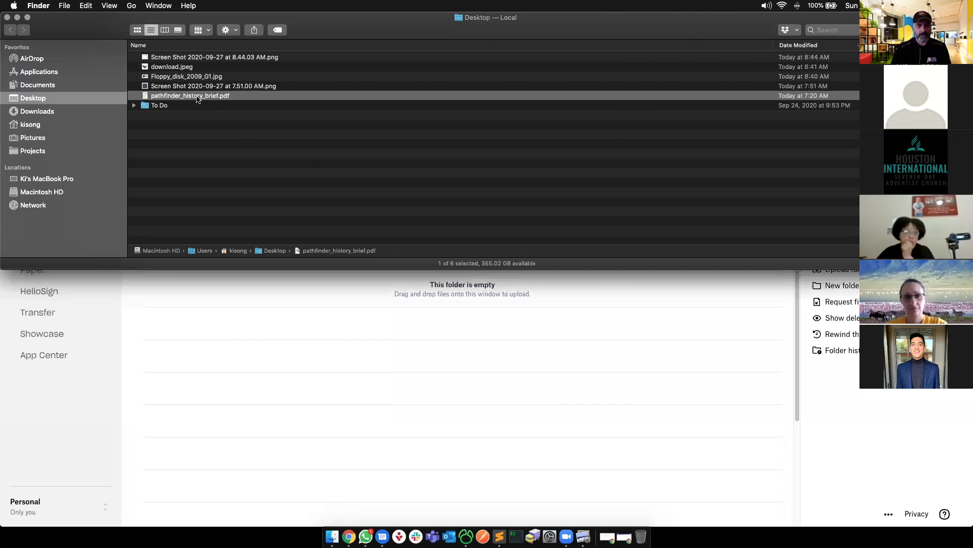
key(ctrl+alt+Right)
click(385, 300)
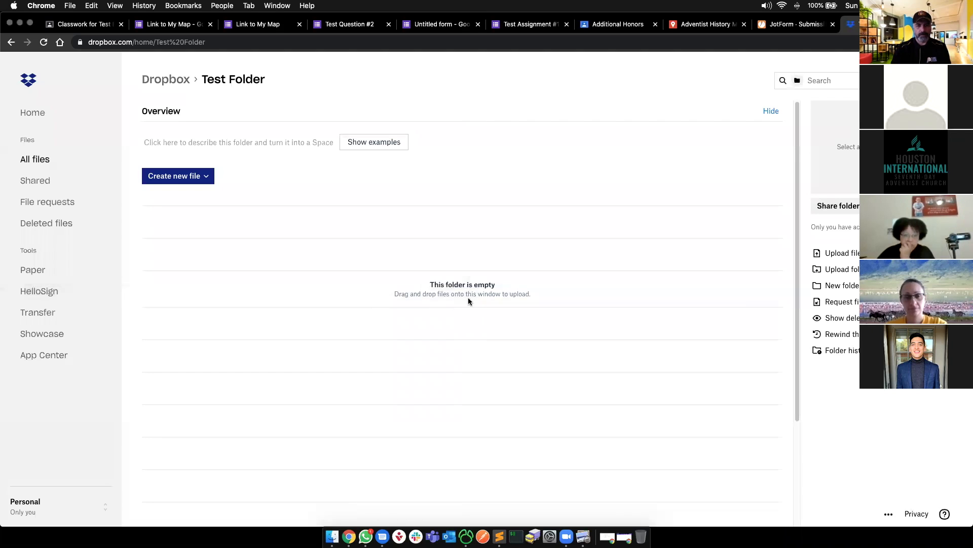
key(super+Tab)
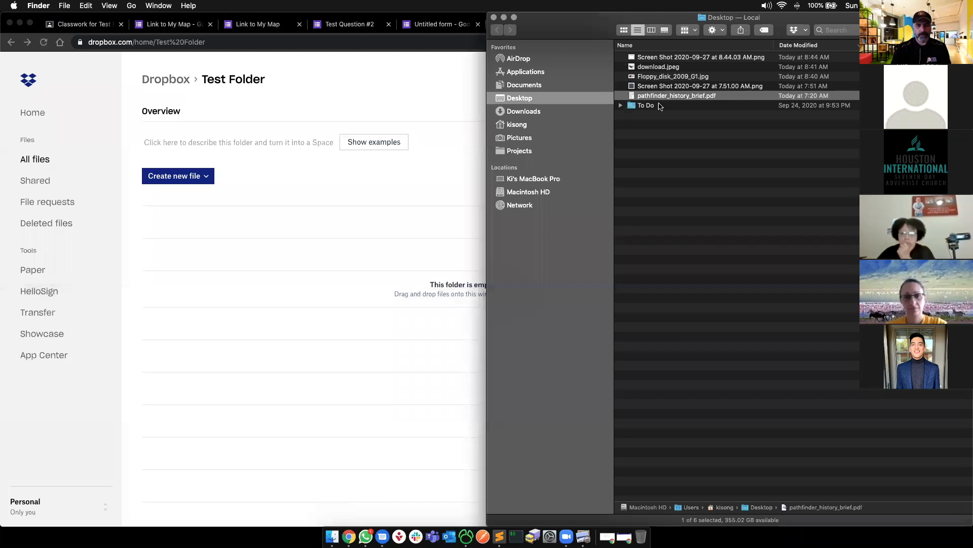
drag(666, 97, 278, 316)
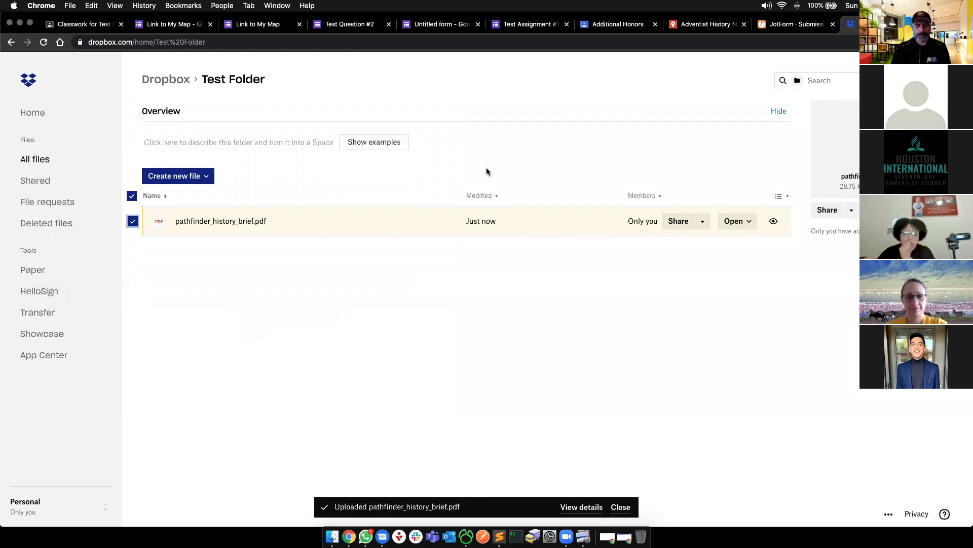
click(506, 261)
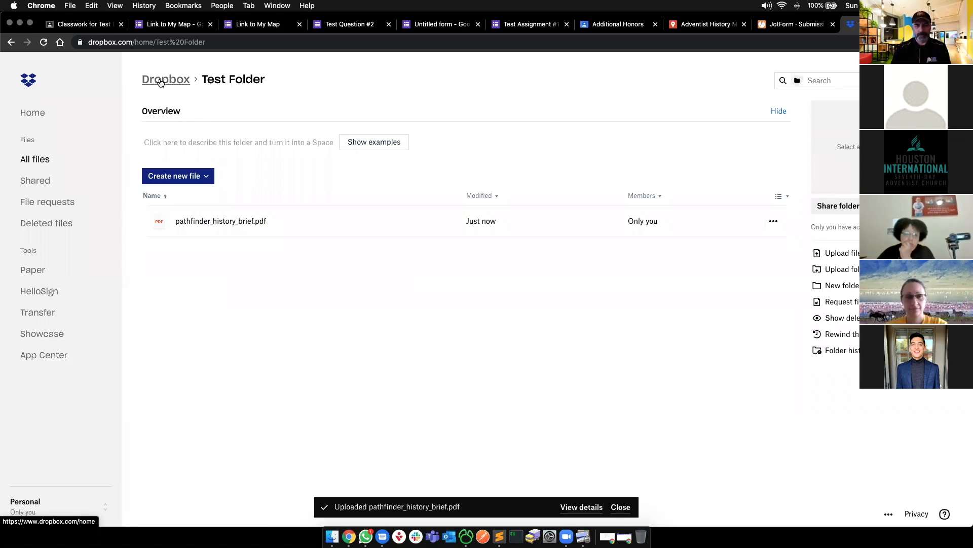
- Go back to the Dropbox All files list, select Test Folder, and open its Share dropdown
drag(160, 83, 190, 80)
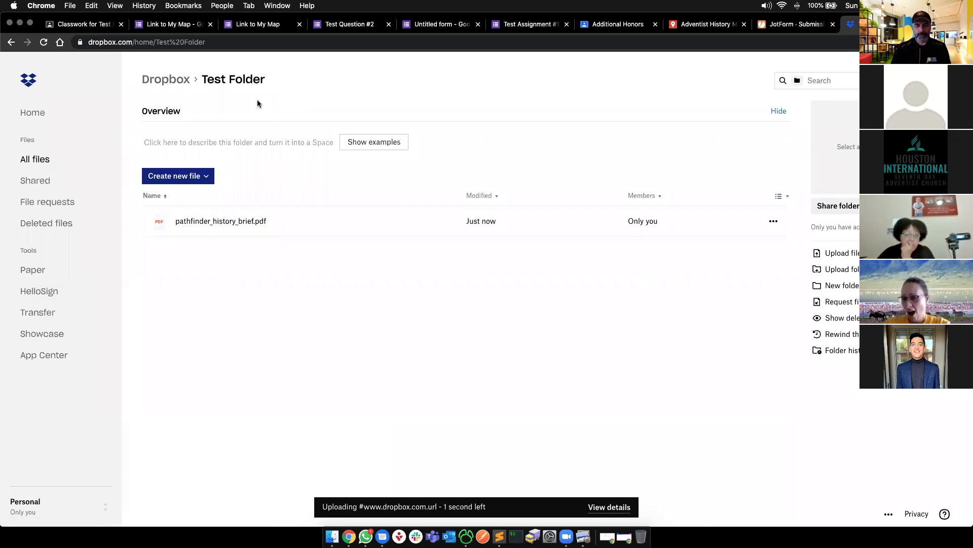
click(774, 223)
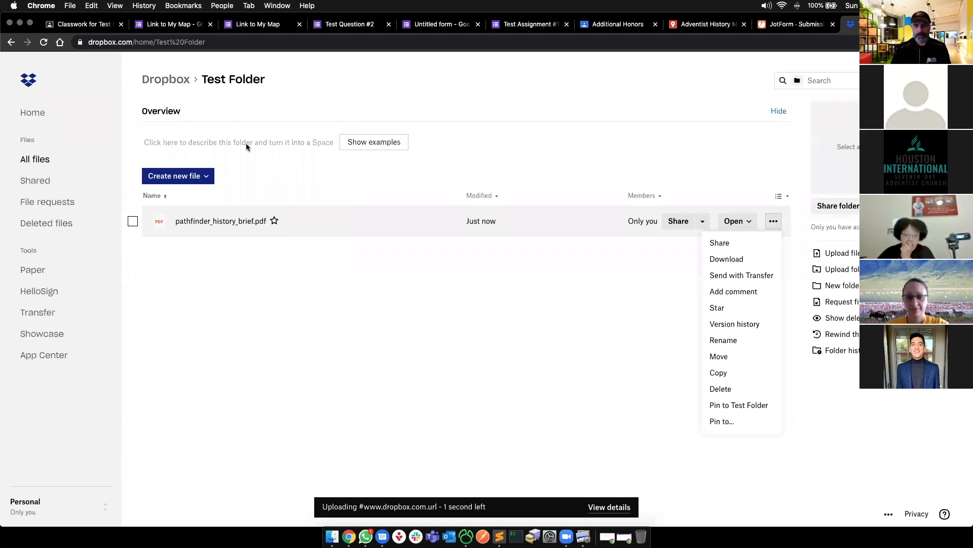
click(165, 80)
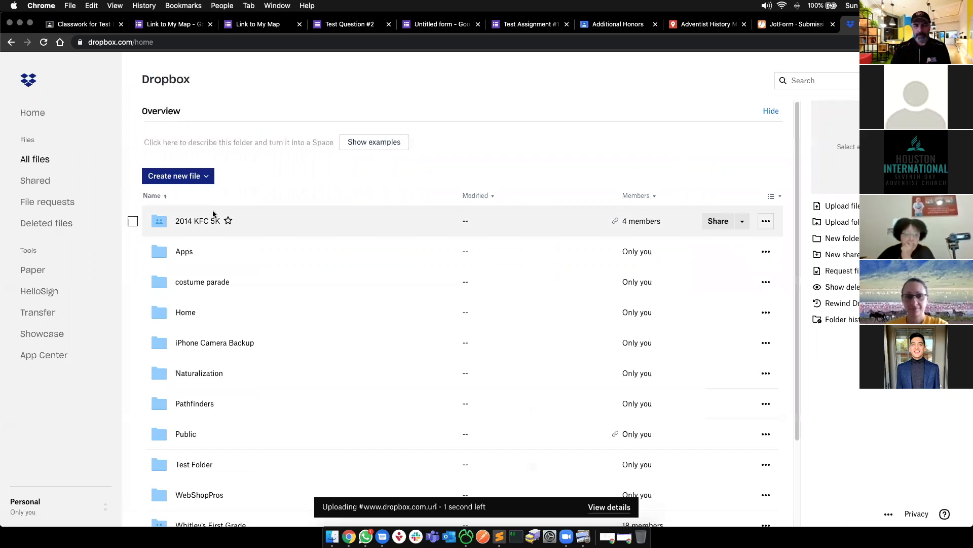
scroll(213, 312, down, 3)
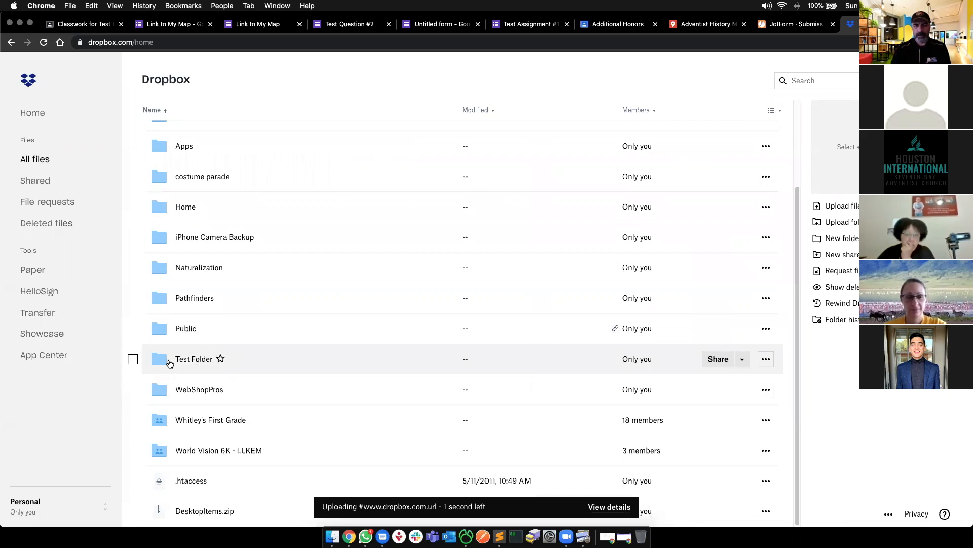
click(133, 360)
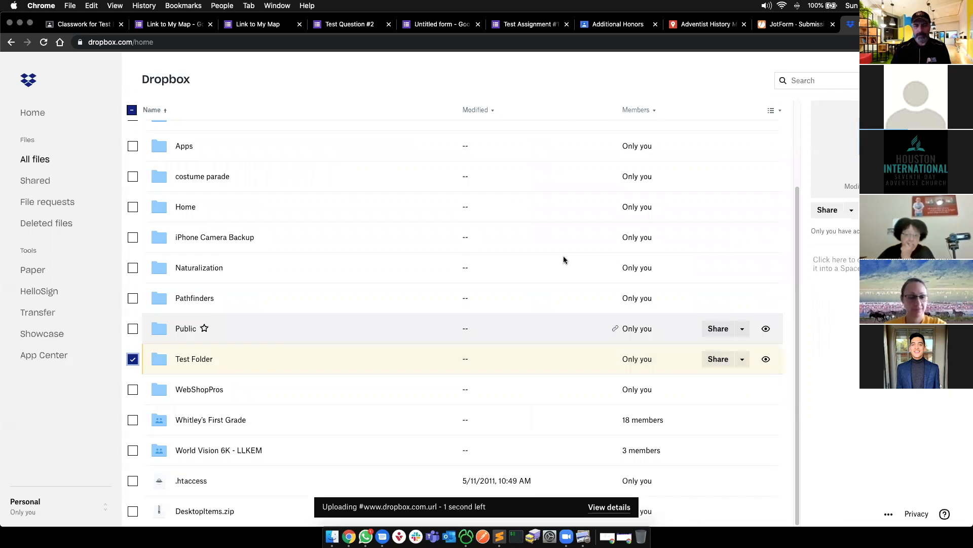
click(852, 209)
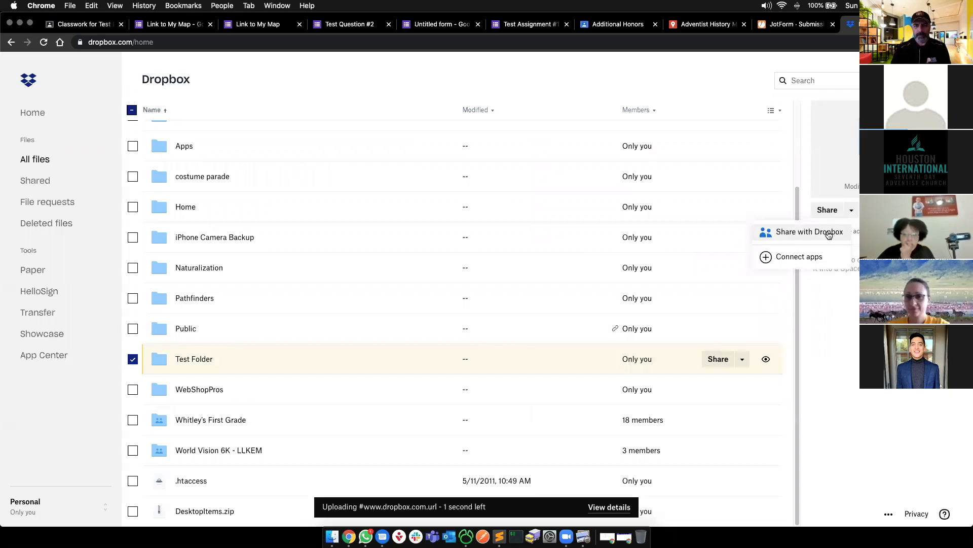
- Invite the suggested contact to Test Folder as Can view with the note 'This is a test folder'
click(732, 359)
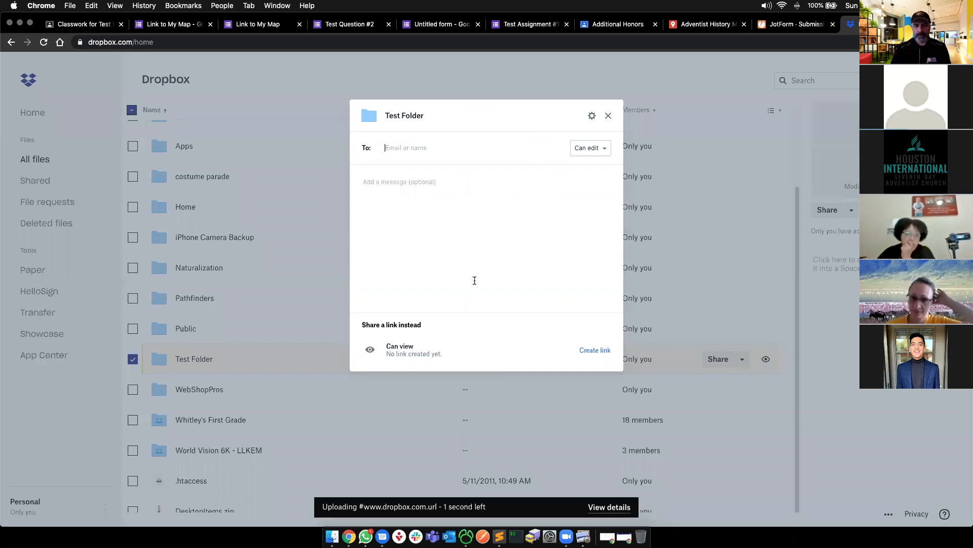
text(miguel)
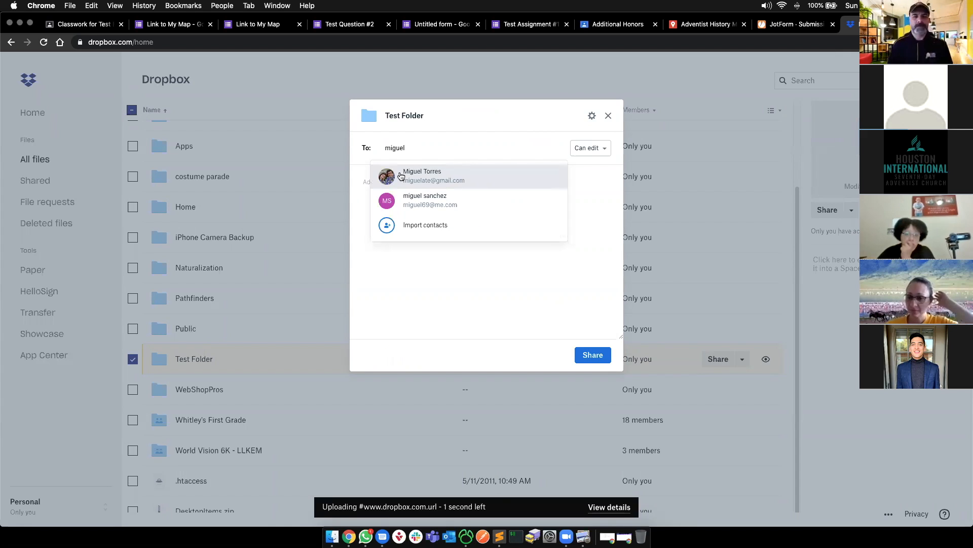
click(401, 175)
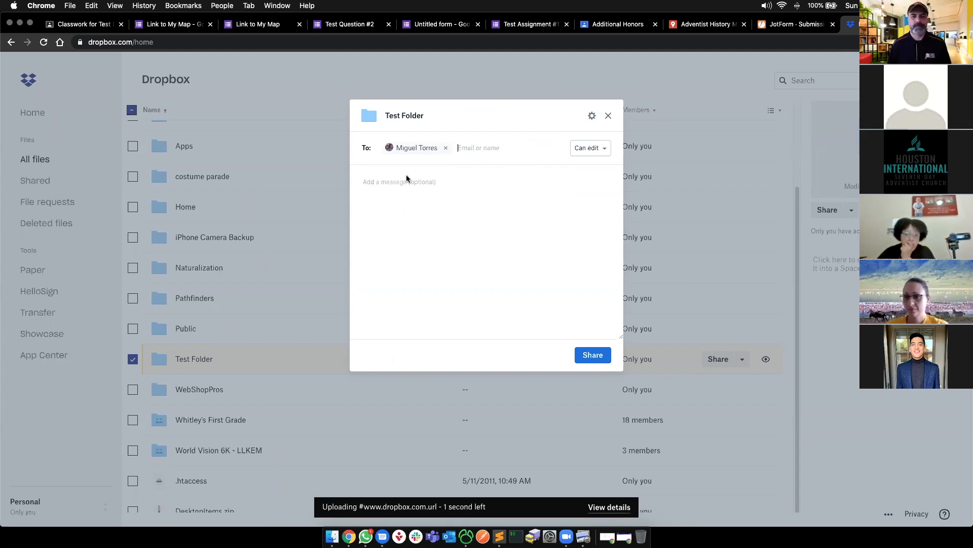
click(587, 153)
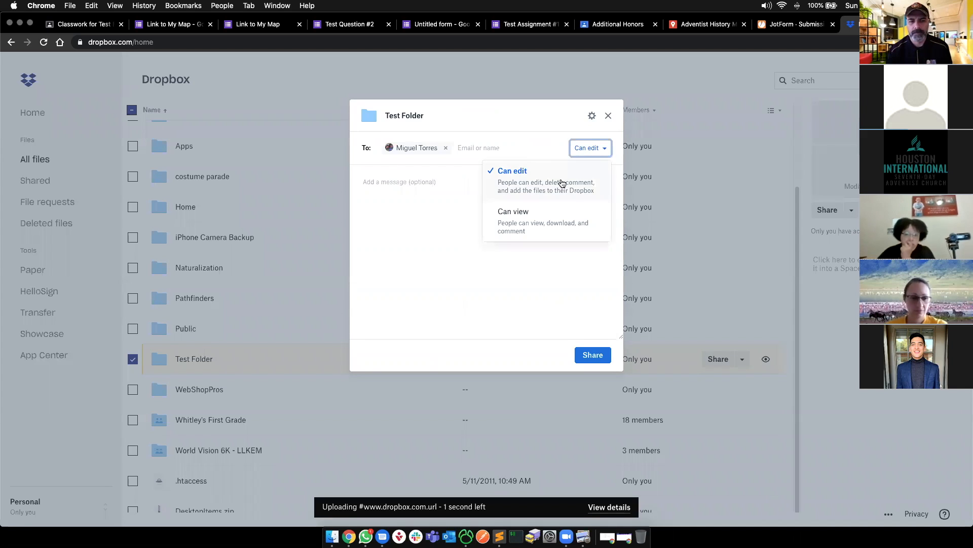
click(554, 232)
click(429, 181)
text(This is a test folder)
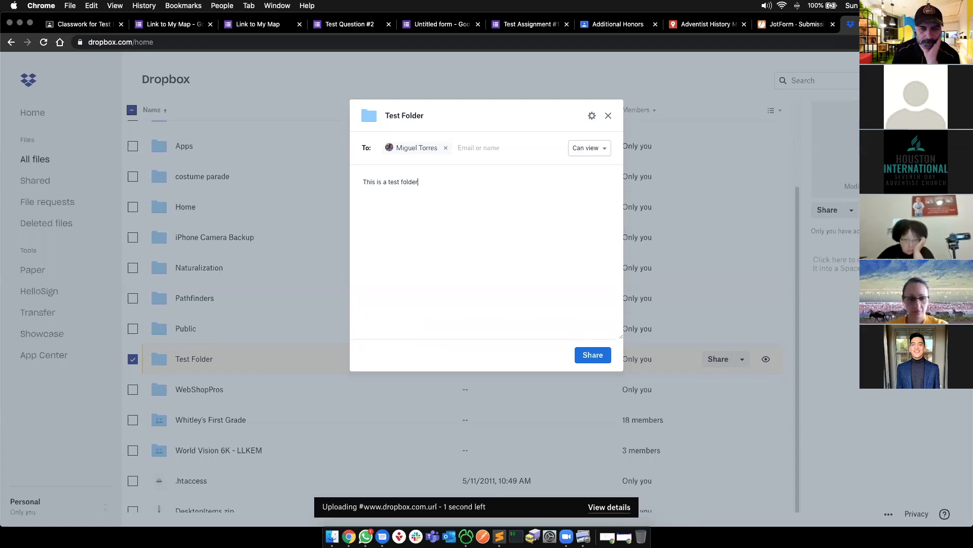
click(589, 359)
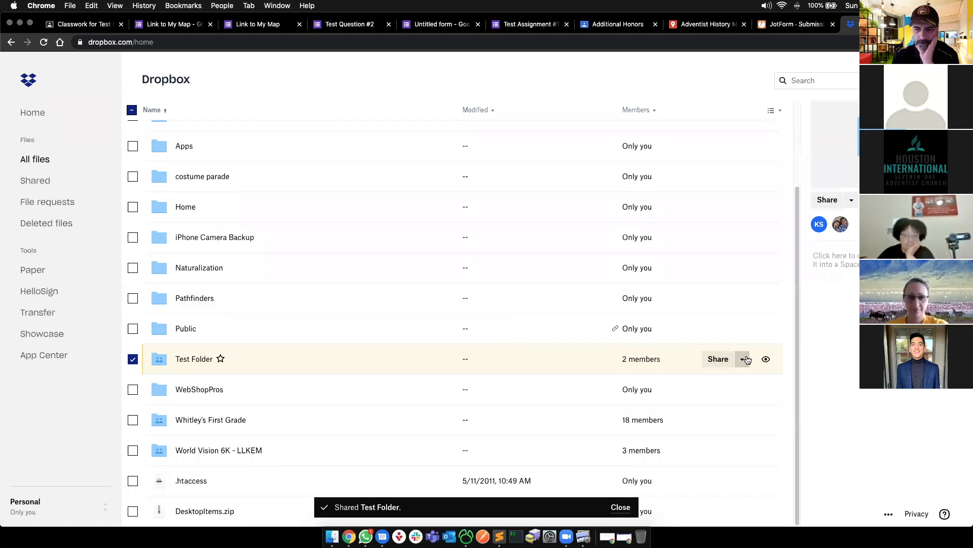
click(744, 359)
- Create a view-only link for Test Folder and copy it to the clipboard
click(711, 361)
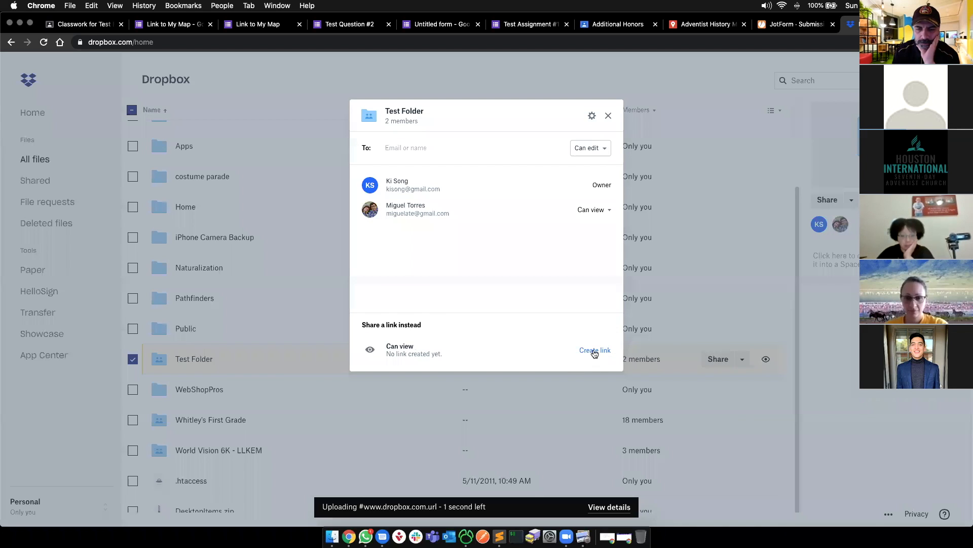
click(595, 351)
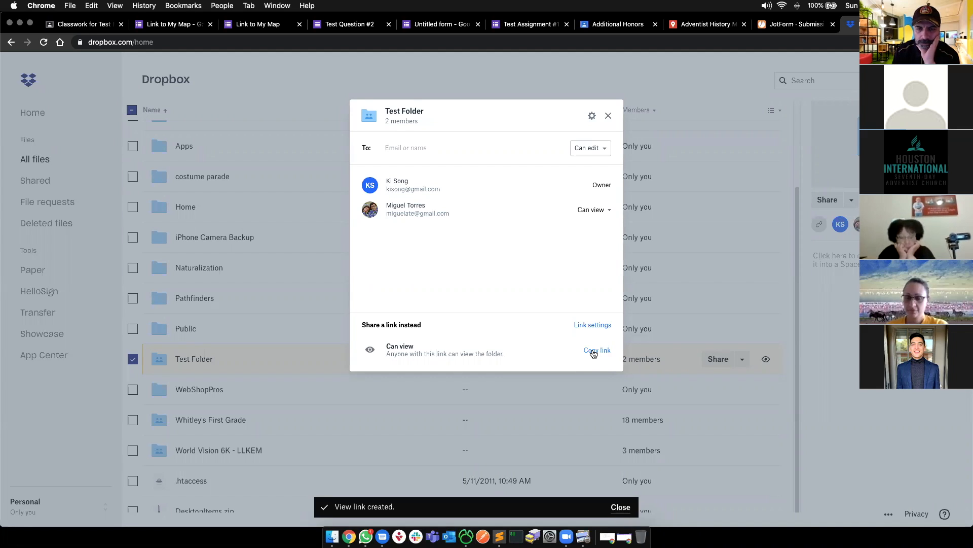
click(593, 351)
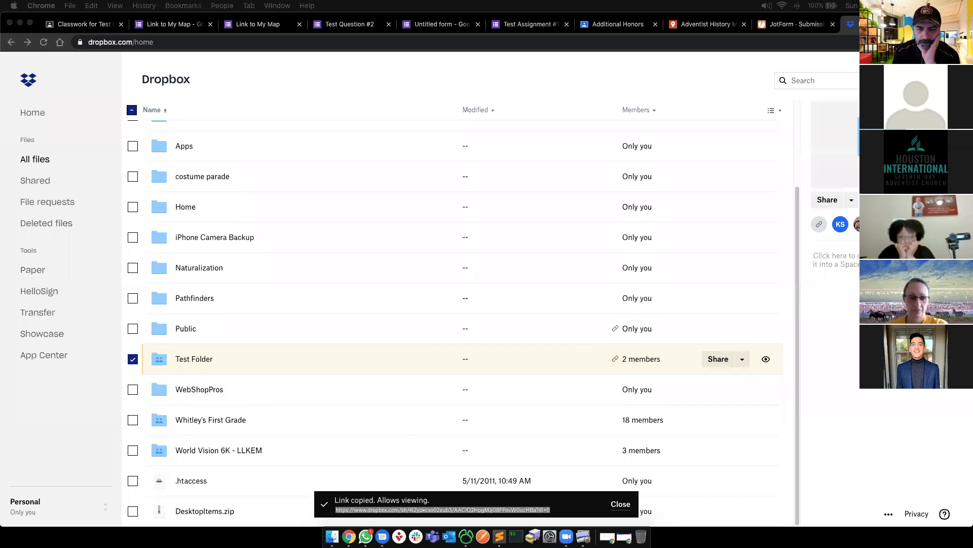
- Switch between the browser windows and open a new incognito window
key(super+v)
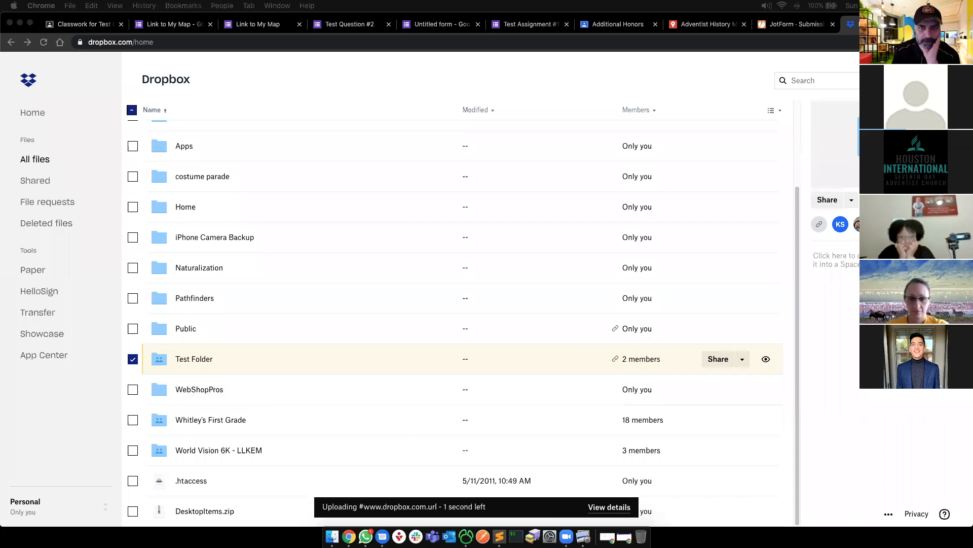
click(44, 448)
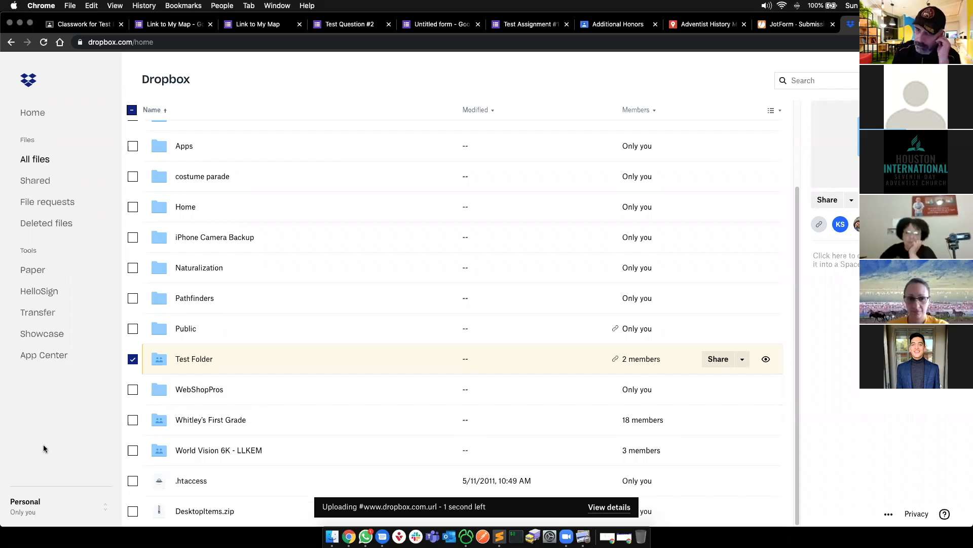
key(super+grave)
key(super+grave)
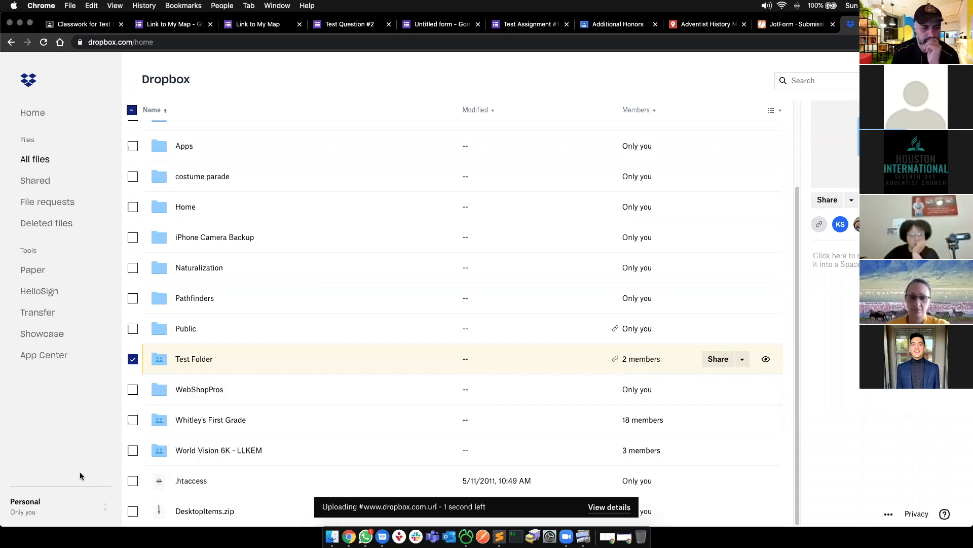
key(super+shift+n)
- Load the copied Test Folder link in the incognito window, showing pathfinder_history_brief.pdf
key(super+v)
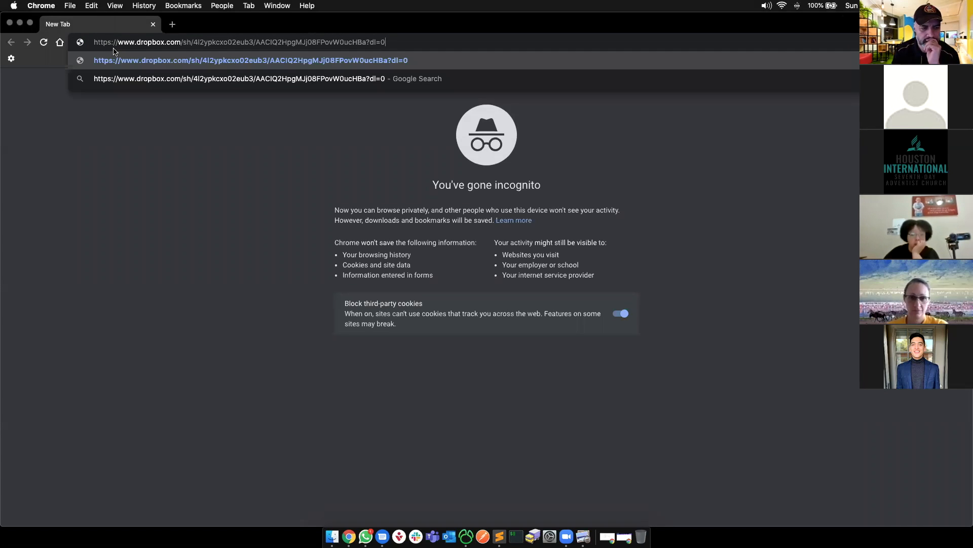
key(Return)
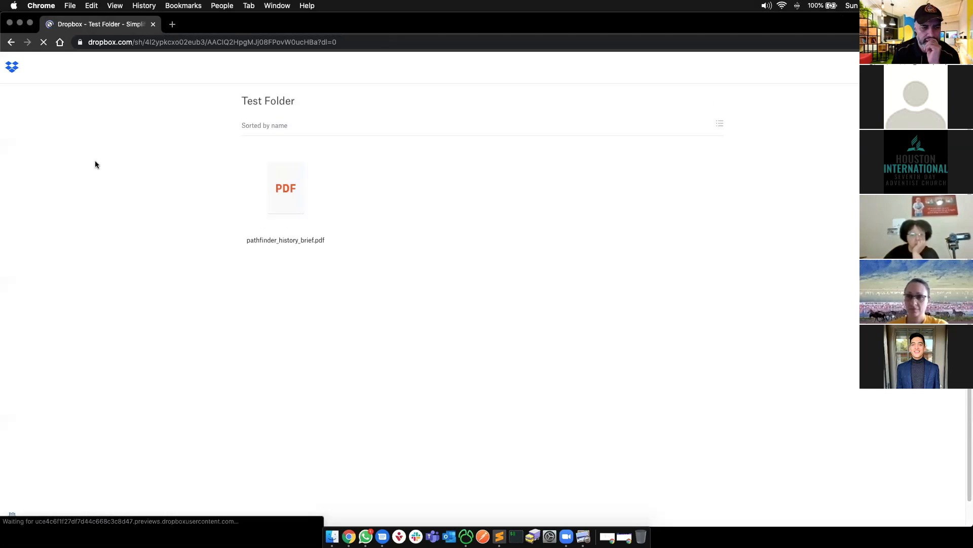
drag(253, 100, 358, 97)
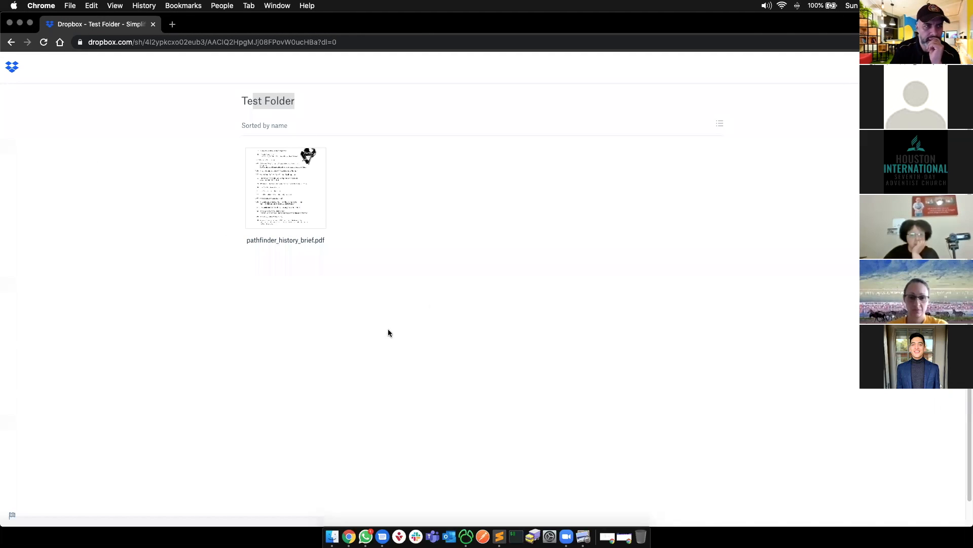
click(523, 226)
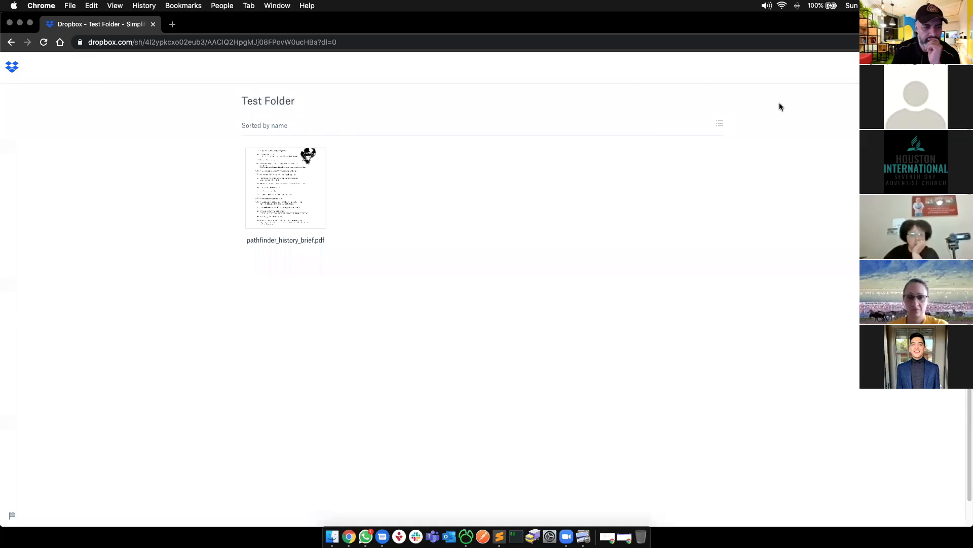
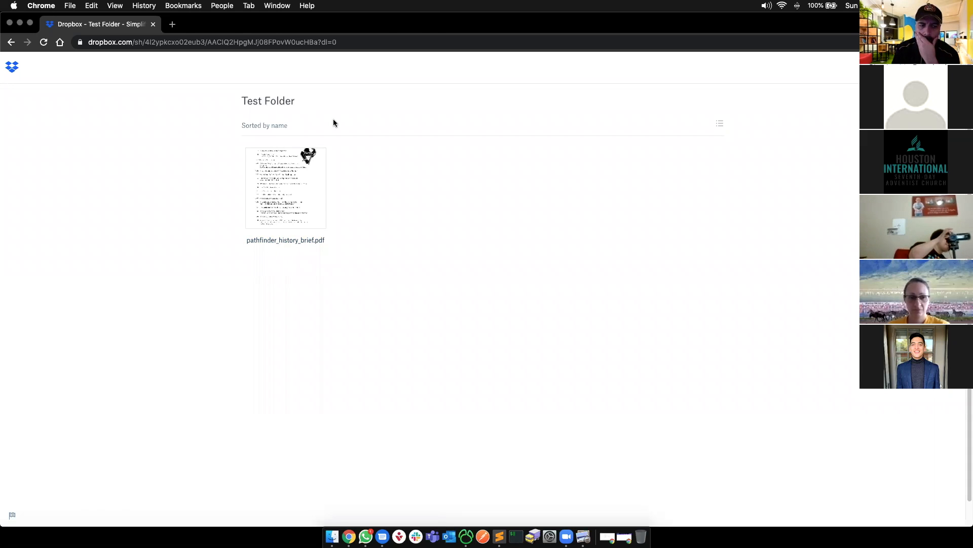
- Preview pathfinder_history_brief.pdf, dismiss the sign-up banner and Download menu, scroll its pages, then close it
click(281, 209)
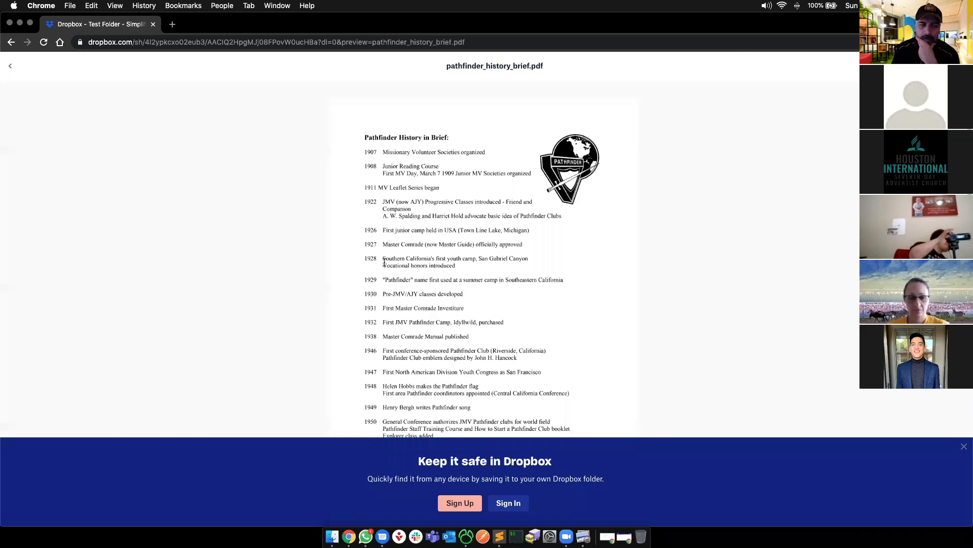
click(965, 448)
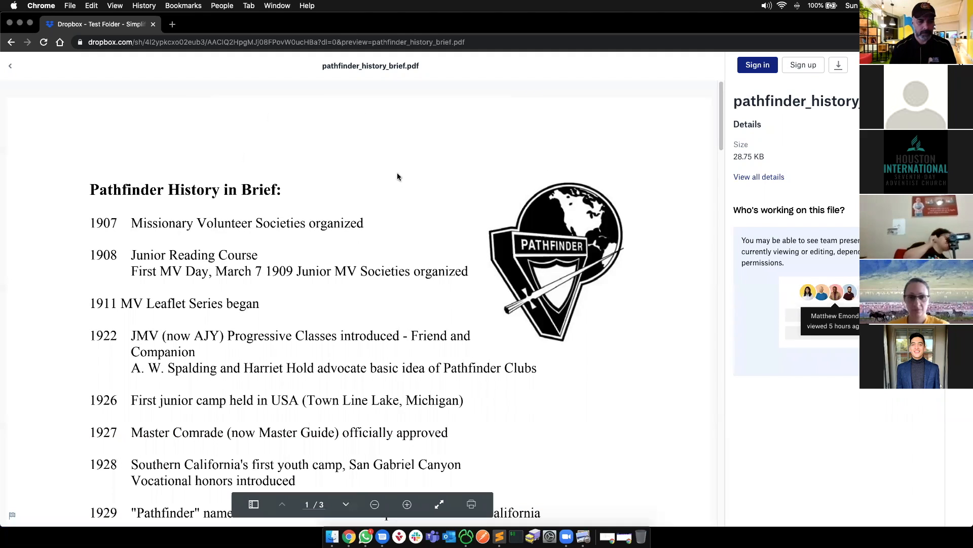
click(842, 69)
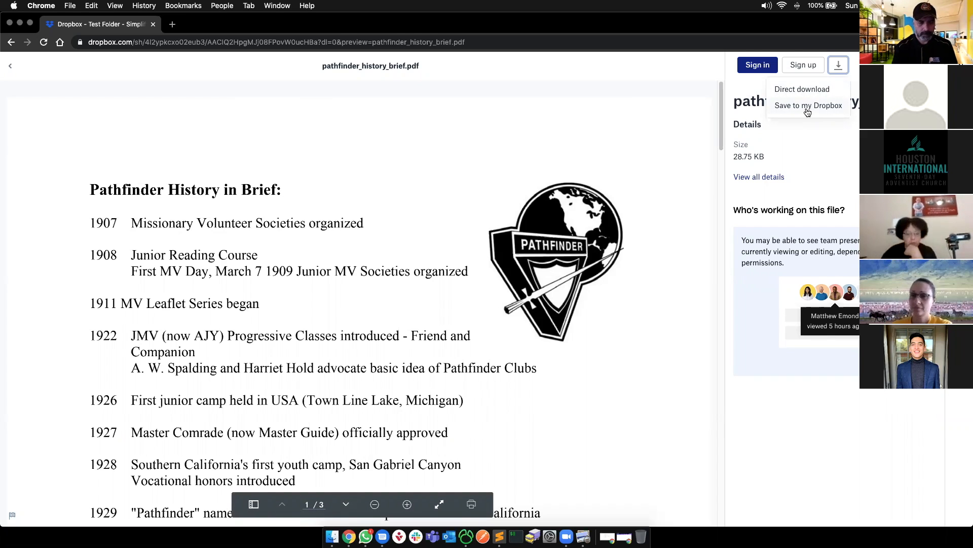
click(403, 185)
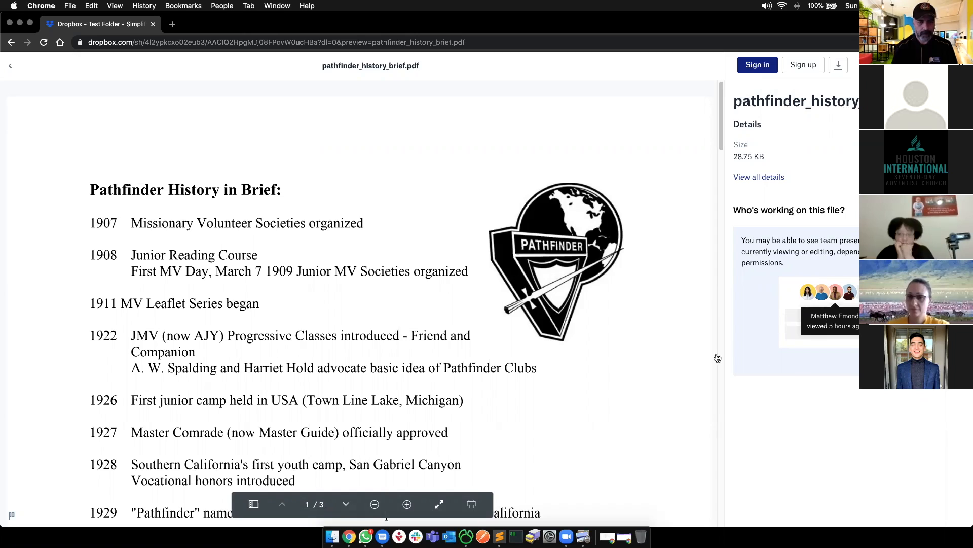
scroll(542, 353, down, 20)
scroll(542, 356, down, 20)
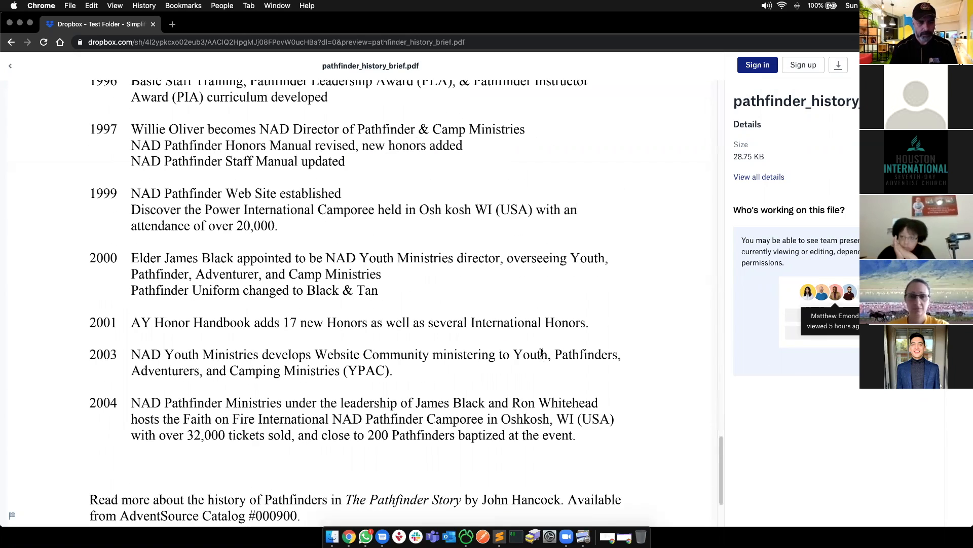
key(super+w)
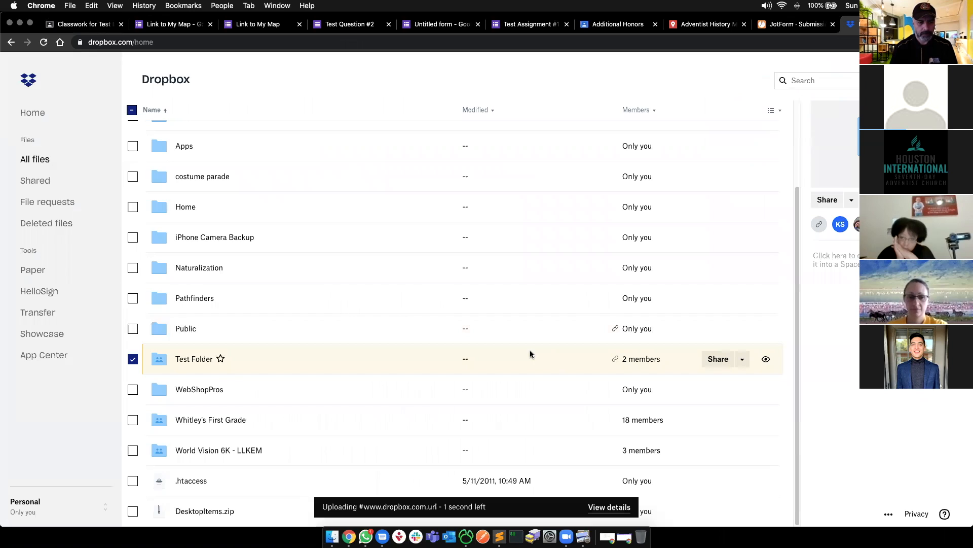
- Leave the Dropbox page for the Dropbox App Center
click(339, 46)
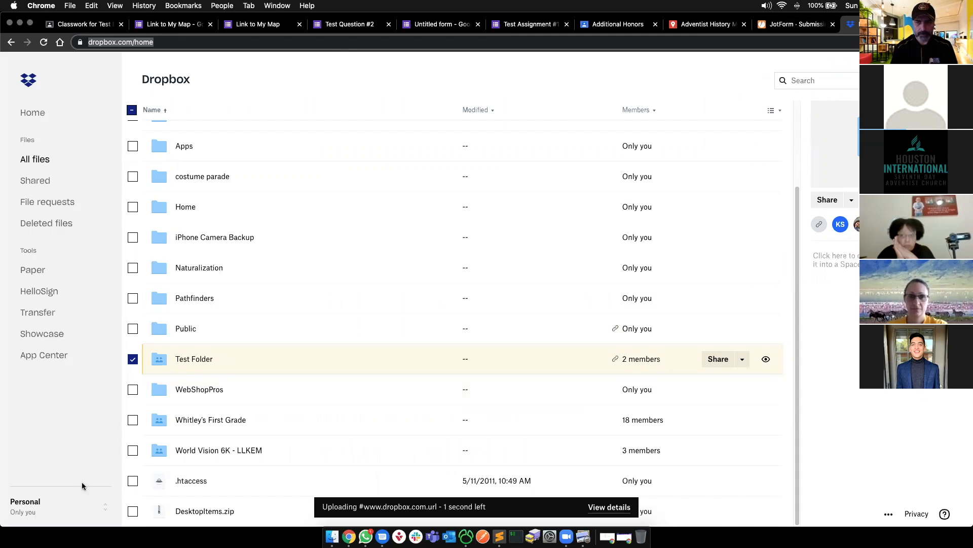
click(96, 462)
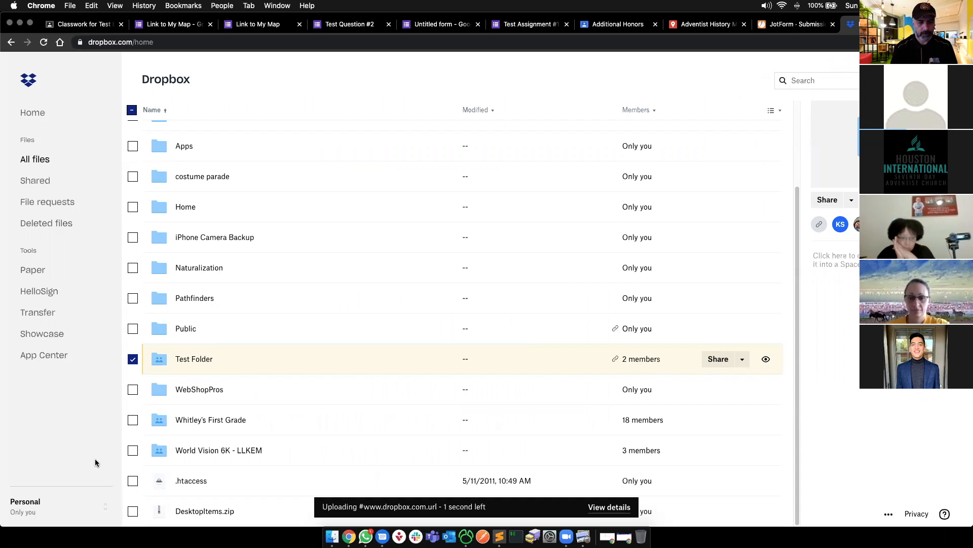
click(57, 357)
click(578, 184)
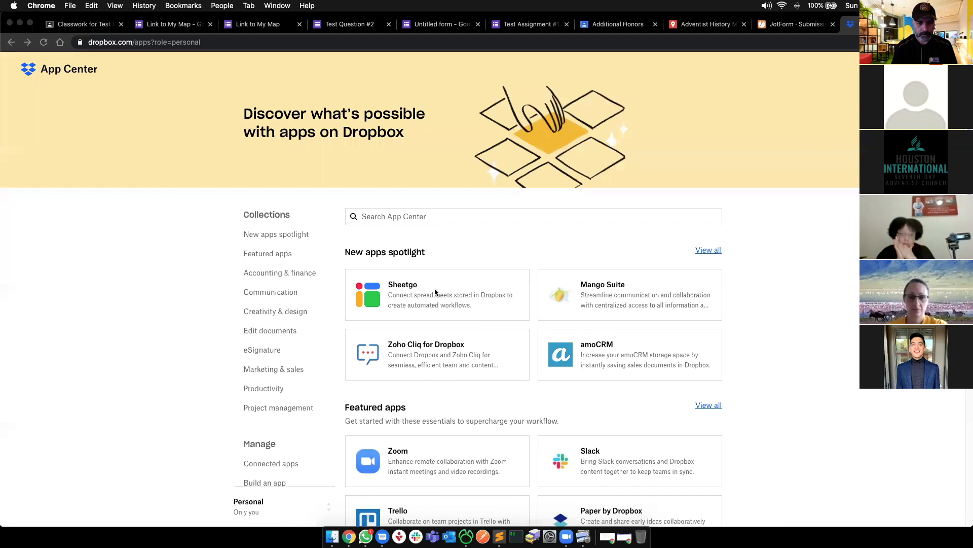
- Load the Dropbox website in a new browser tab
key(super+t)
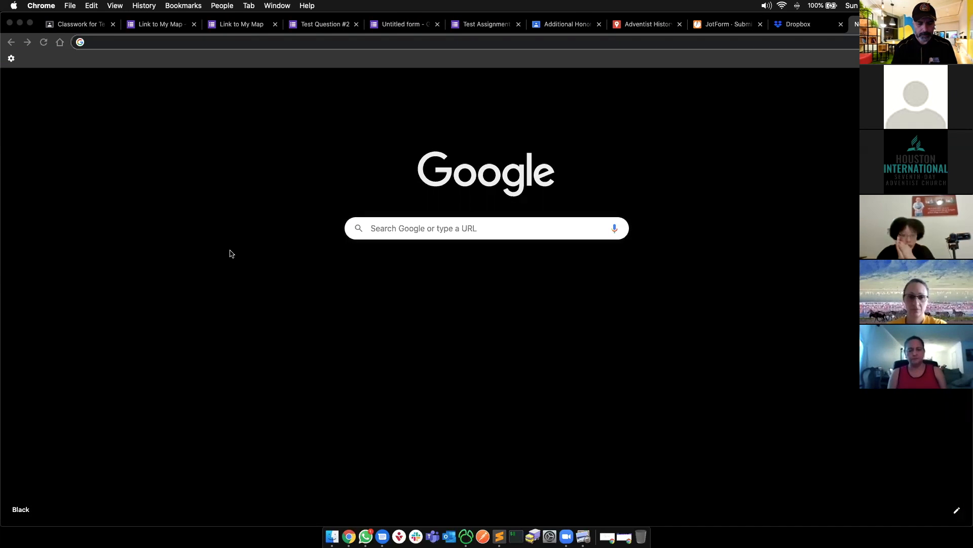
click(125, 42)
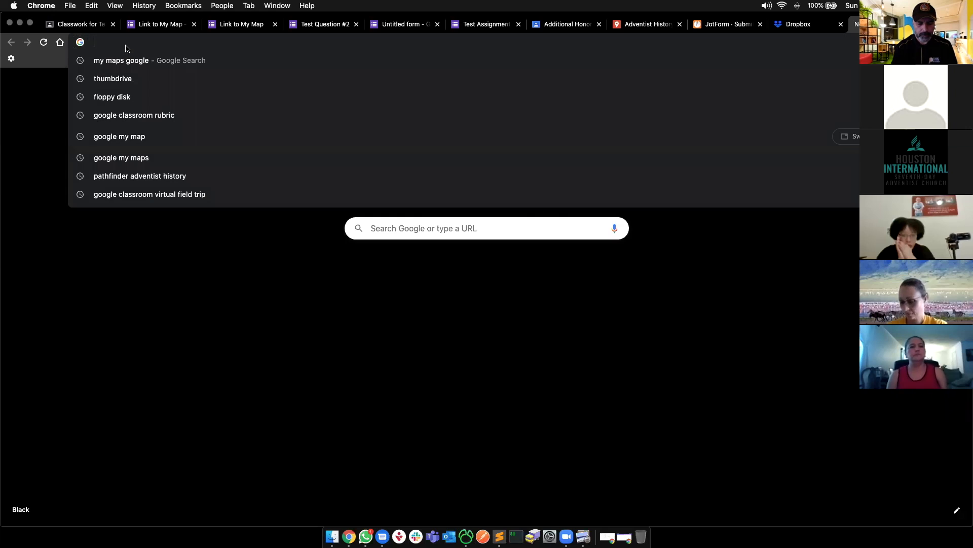
text(dropbox)
key(Return)
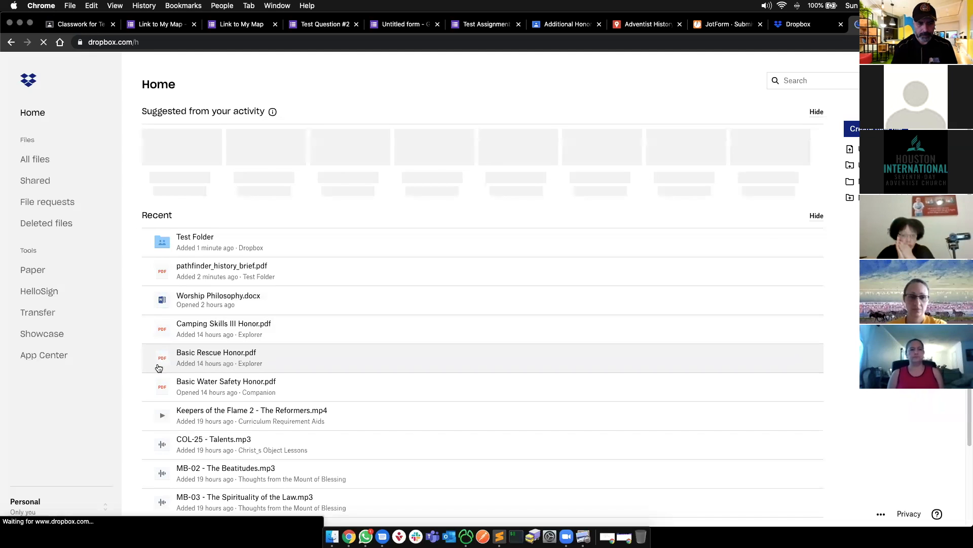
- Launch the Dropbox desktop app from Finder, quitting it after the missing-folder warning
click(332, 536)
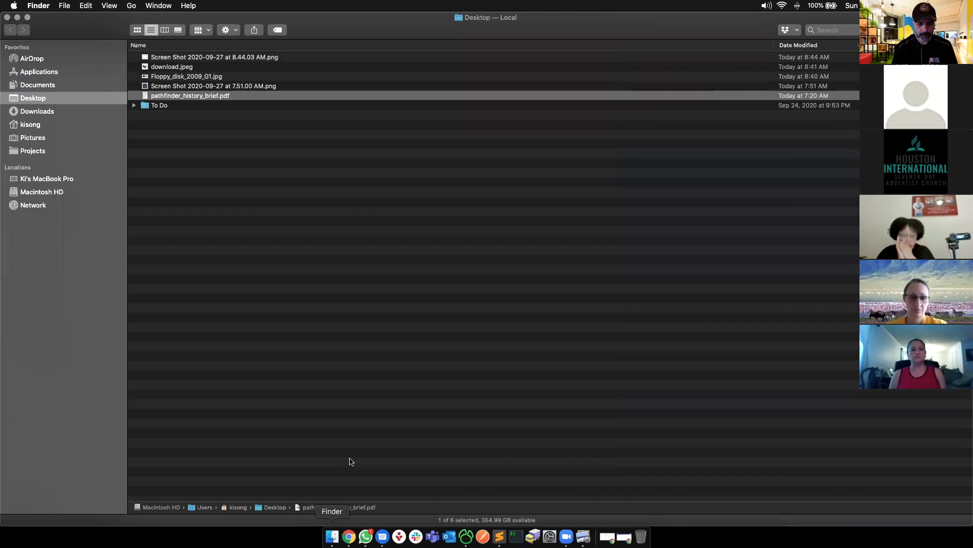
click(50, 86)
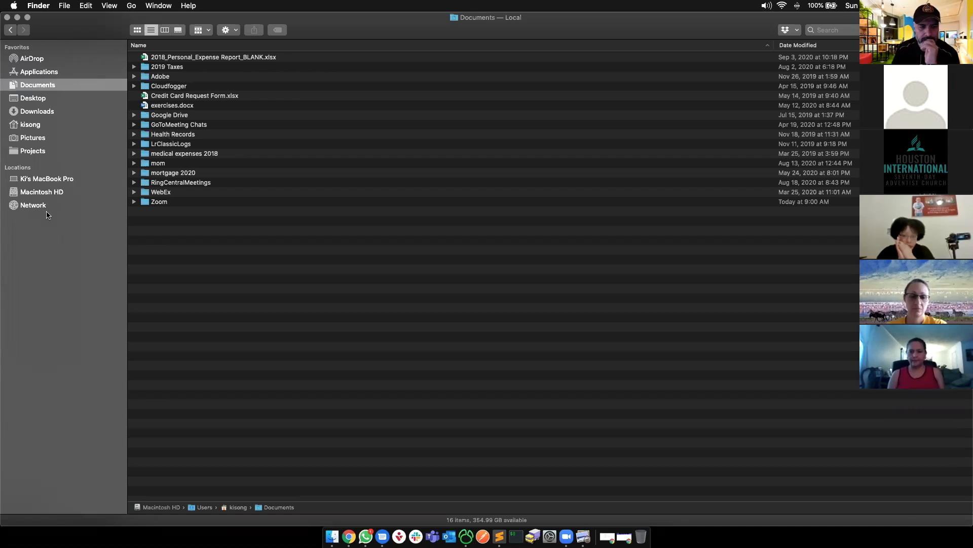
key(alt+space)
text(drop)
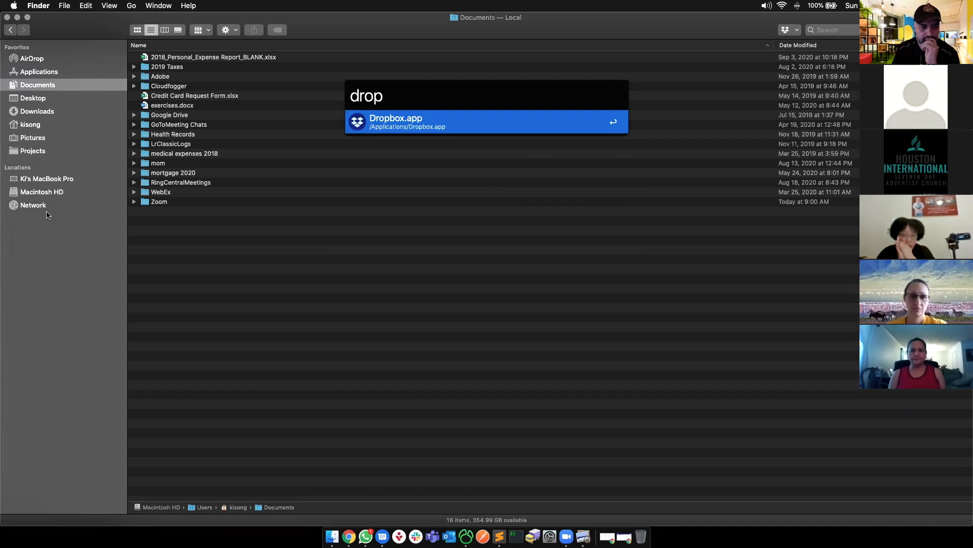
key(Return)
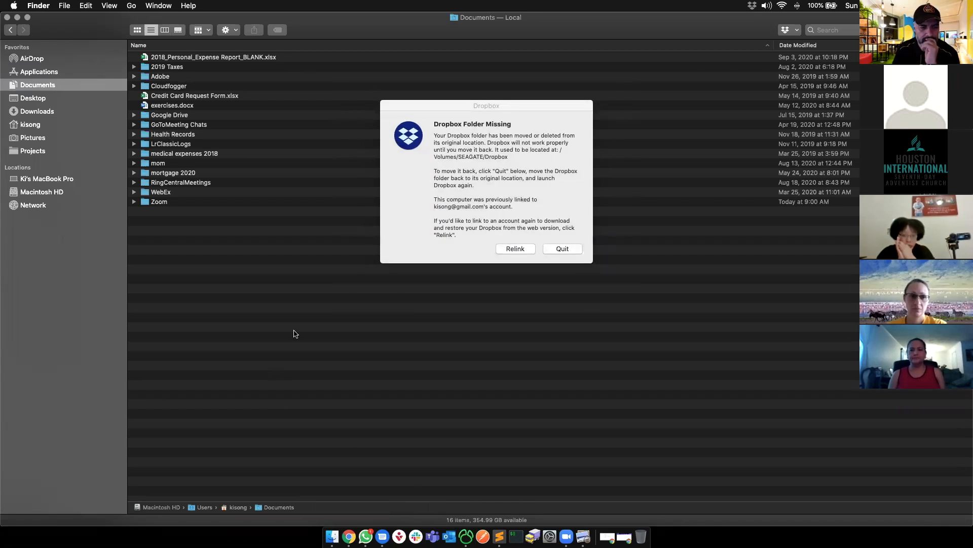
click(552, 248)
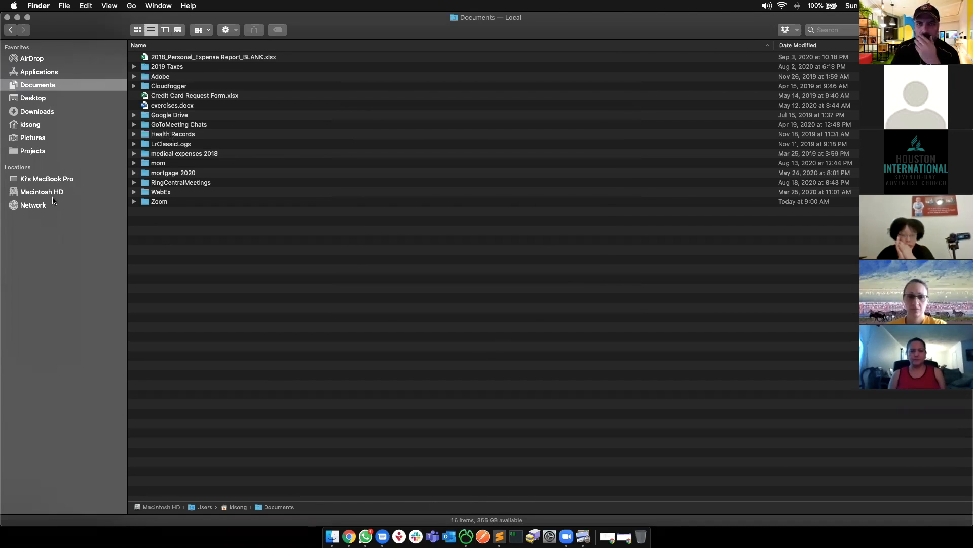
- Relaunch Dropbox and open the Dropbox folder on the SEAGATE drive
key(super+space)
text(drop)
key(Return)
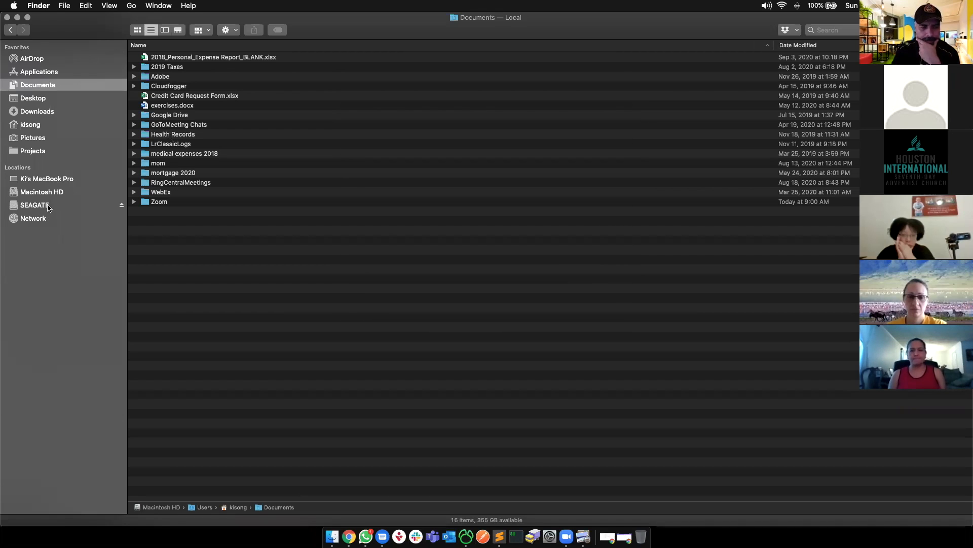
click(49, 205)
click(167, 69)
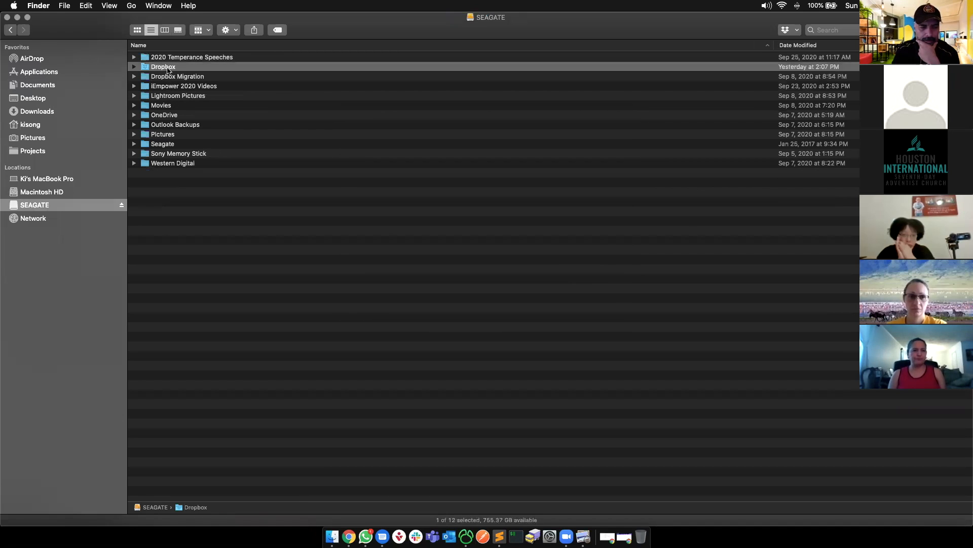
double_click(168, 69)
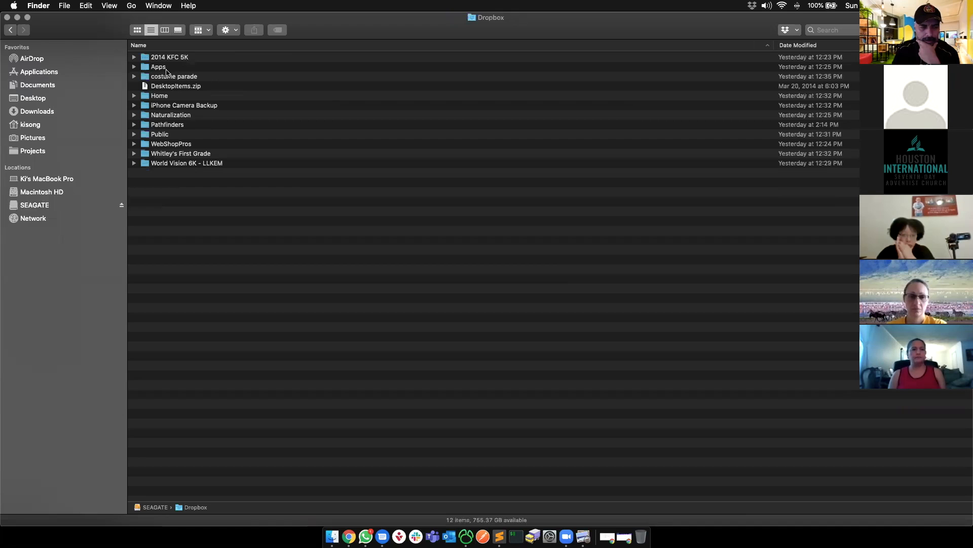
drag(178, 245, 179, 213)
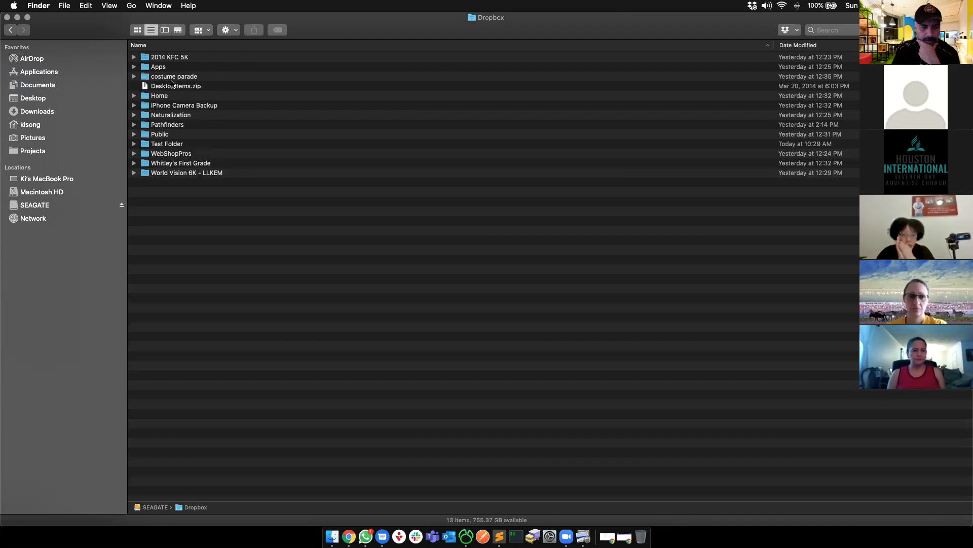
- Sort by name, open Test Folder, and view pathfinder_history_brief.pdf in Preview
click(164, 45)
click(164, 45)
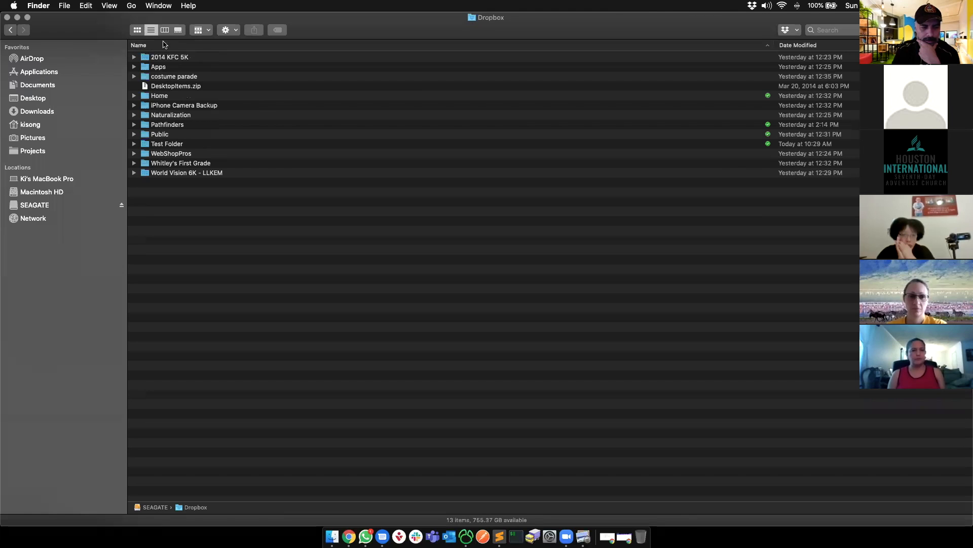
click(169, 144)
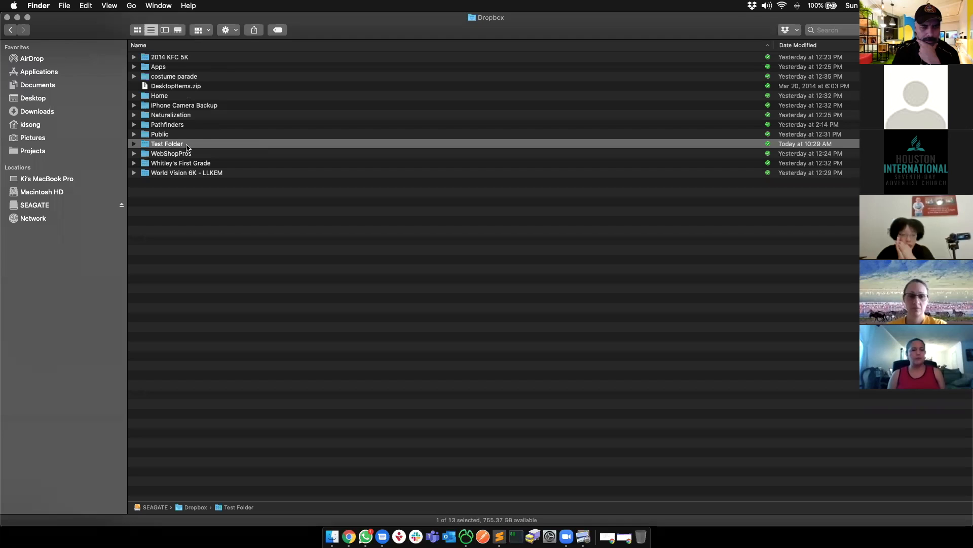
double_click(187, 145)
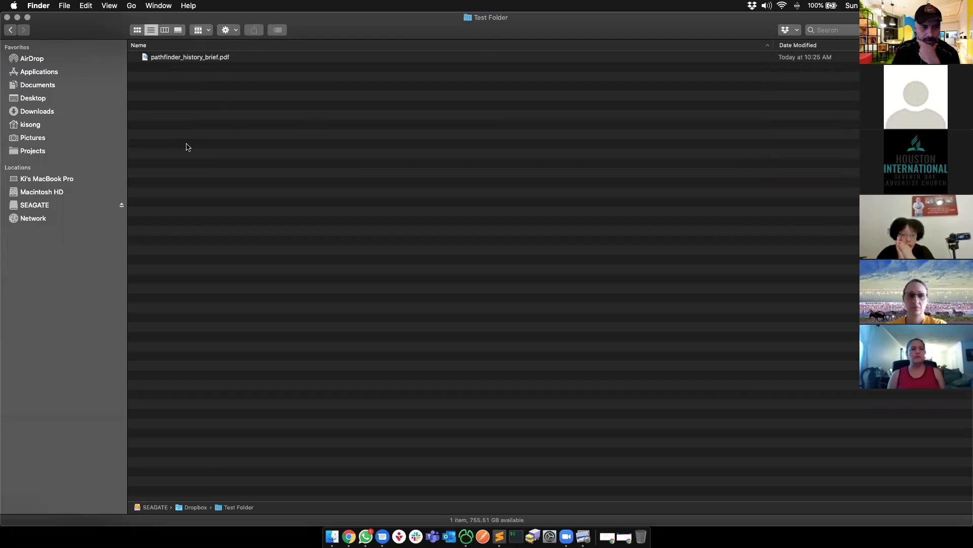
click(201, 60)
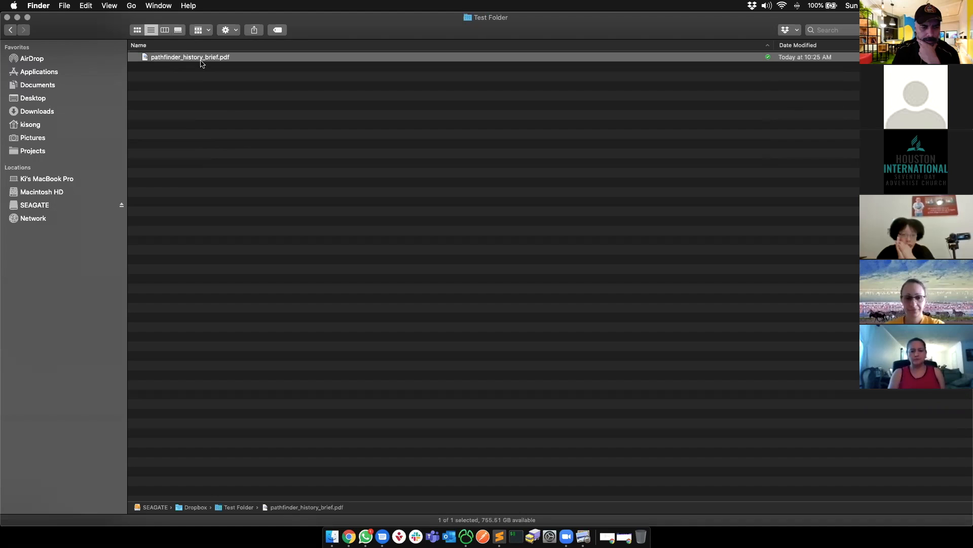
double_click(201, 59)
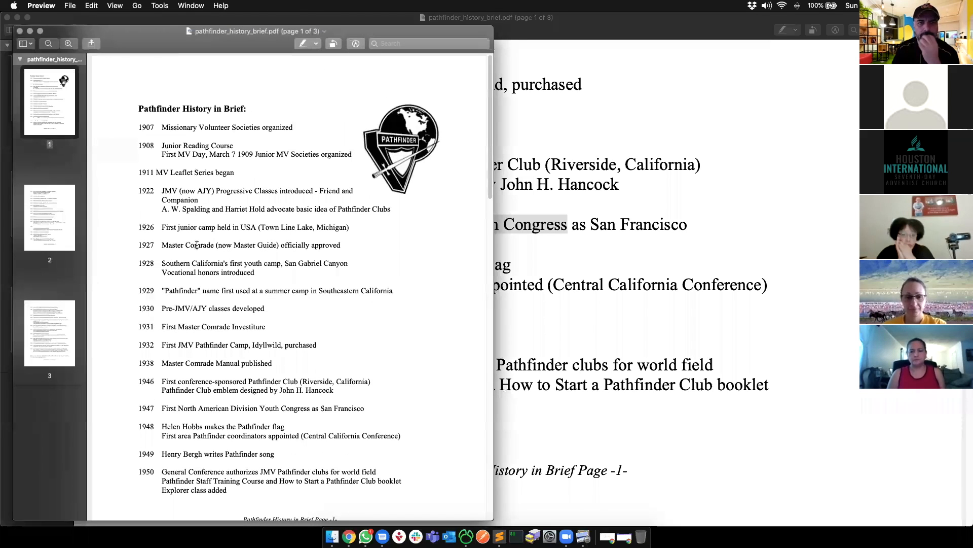
- Quit Preview, deselect the PDF, and switch back to the browser
key(super+q)
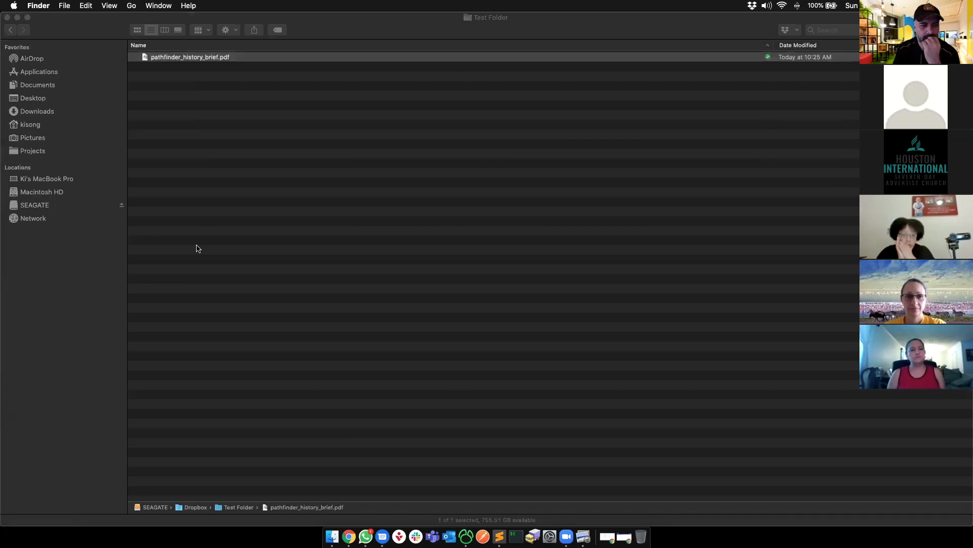
click(267, 248)
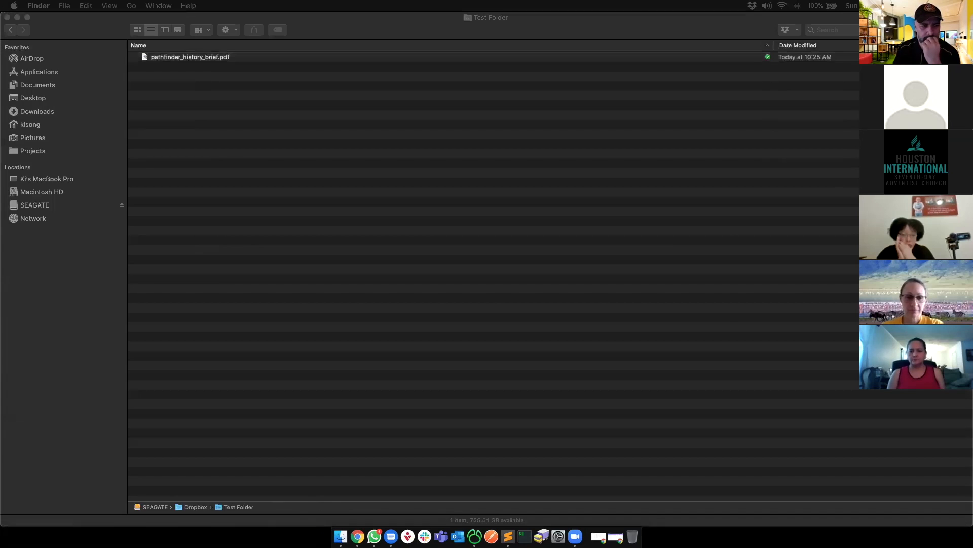
key(super+Tab)
key(super+Tab)
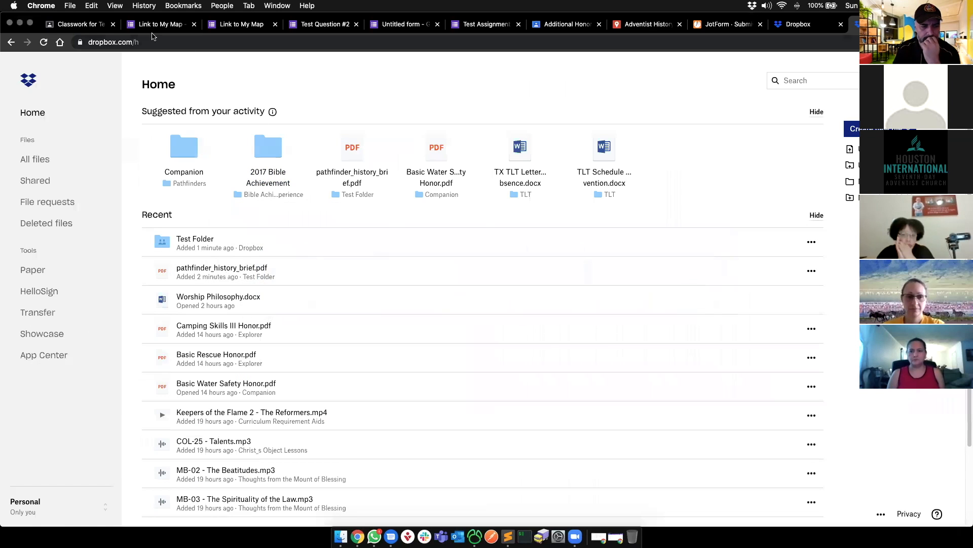
- Close the unfinished assignment draft in the Classroom class and dismiss the Create menu
click(77, 24)
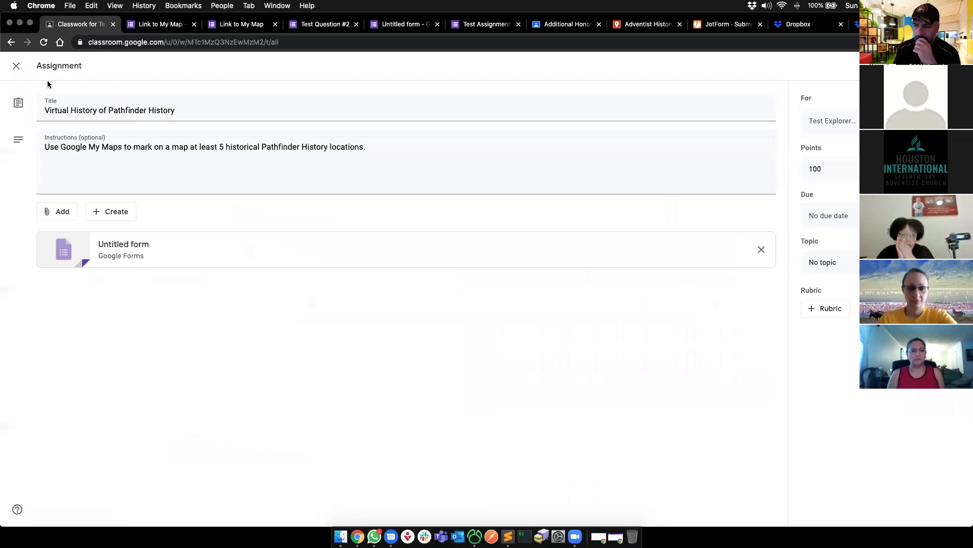
click(15, 68)
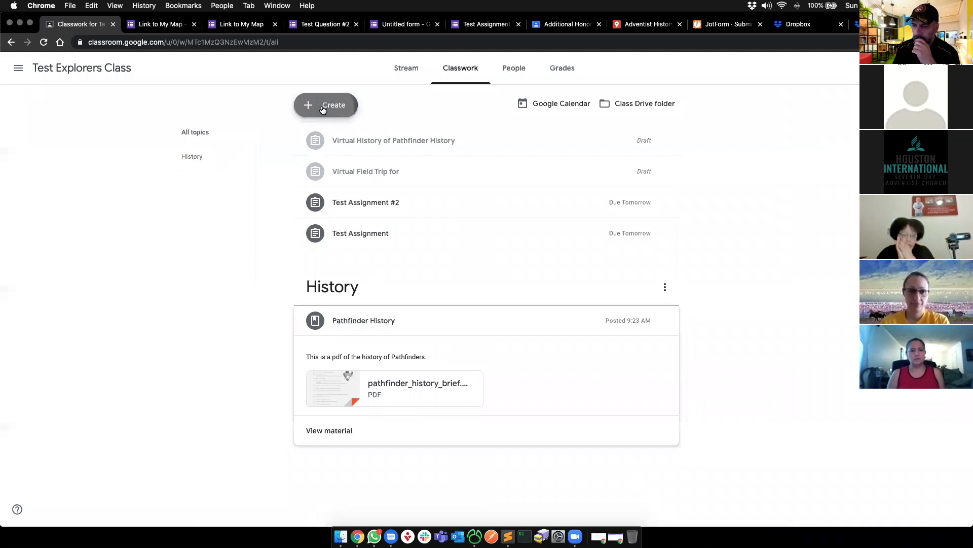
click(323, 104)
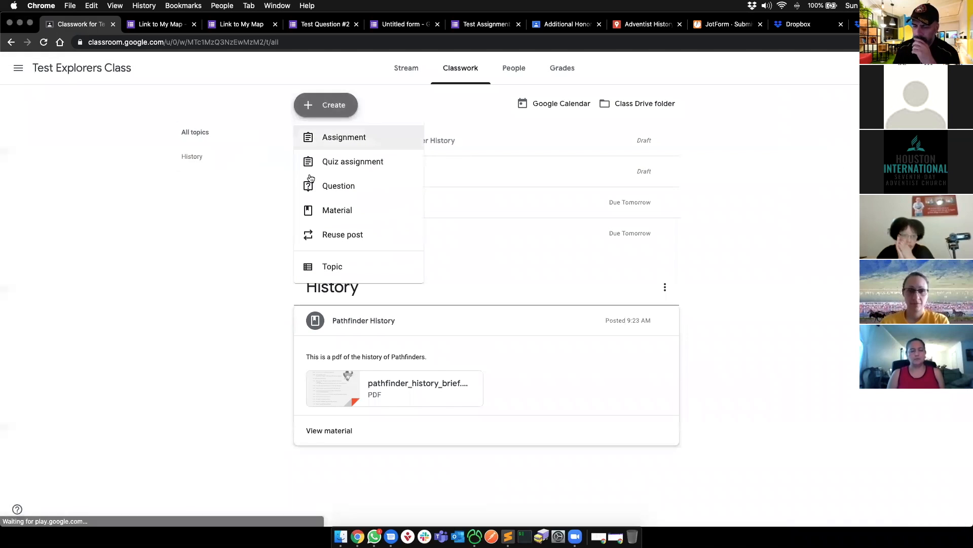
click(241, 313)
- Browse the class People, Classwork and Stream pages, then open the class calendar in a new tab
click(494, 71)
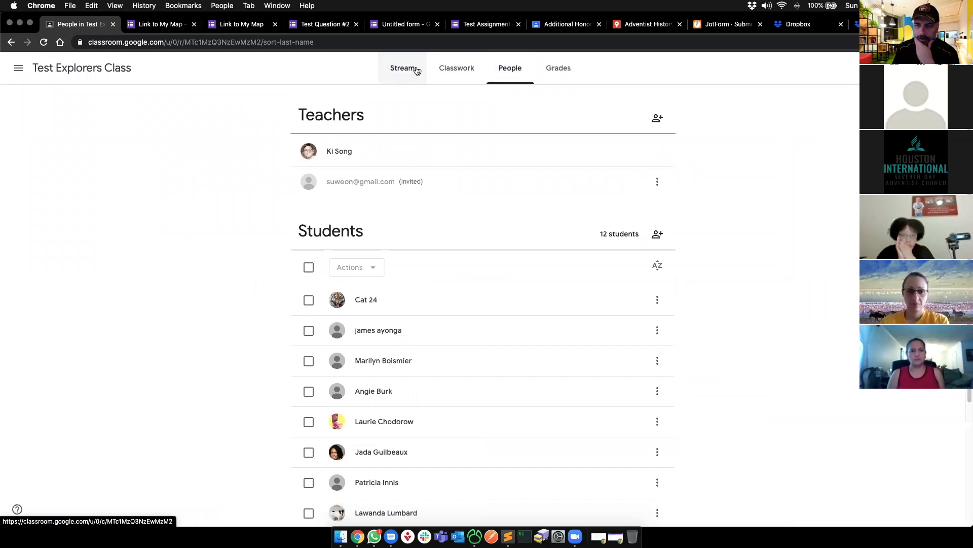
click(456, 70)
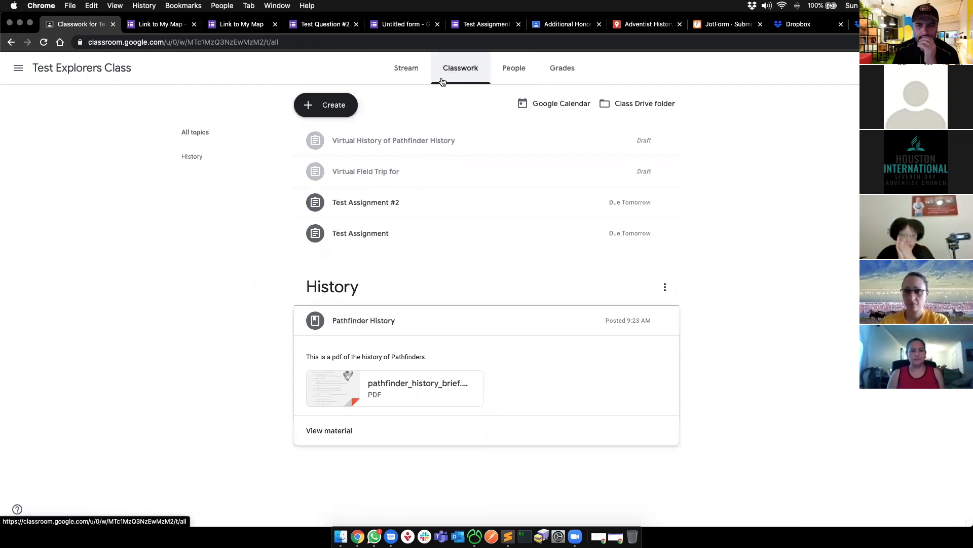
click(363, 234)
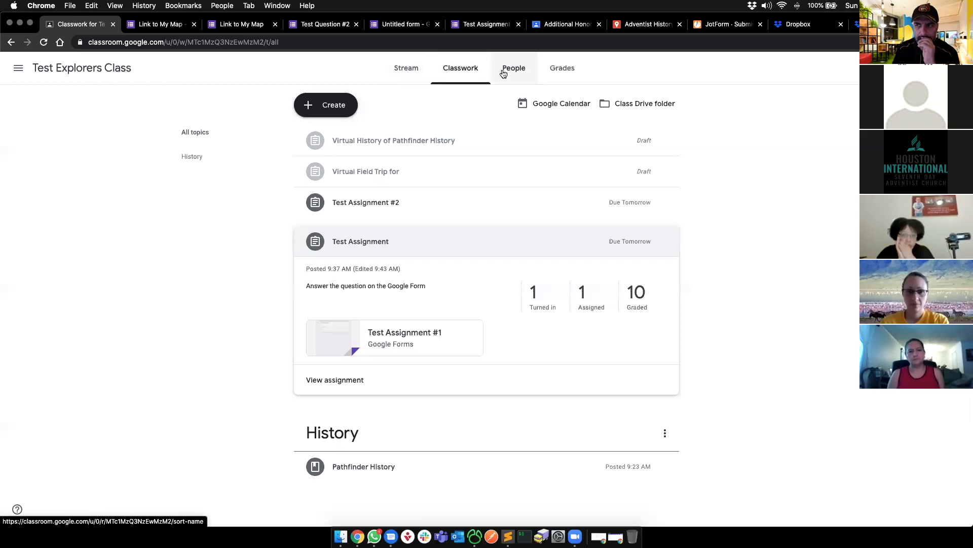
click(418, 71)
click(456, 71)
click(567, 101)
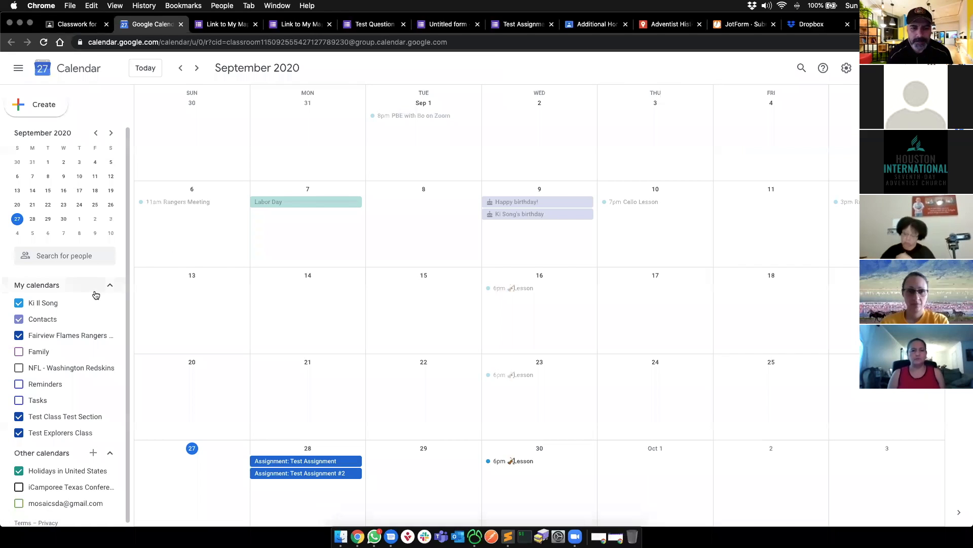
- Save a 'Test Google Meet' event for September 27, 11am–12pm with a Meet link, and open its details
click(55, 110)
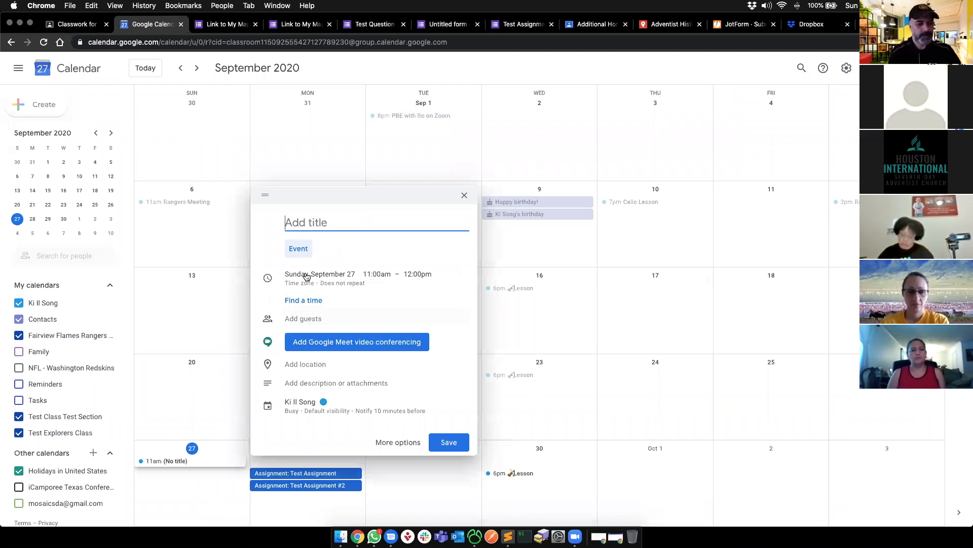
text(Test Google Meet)
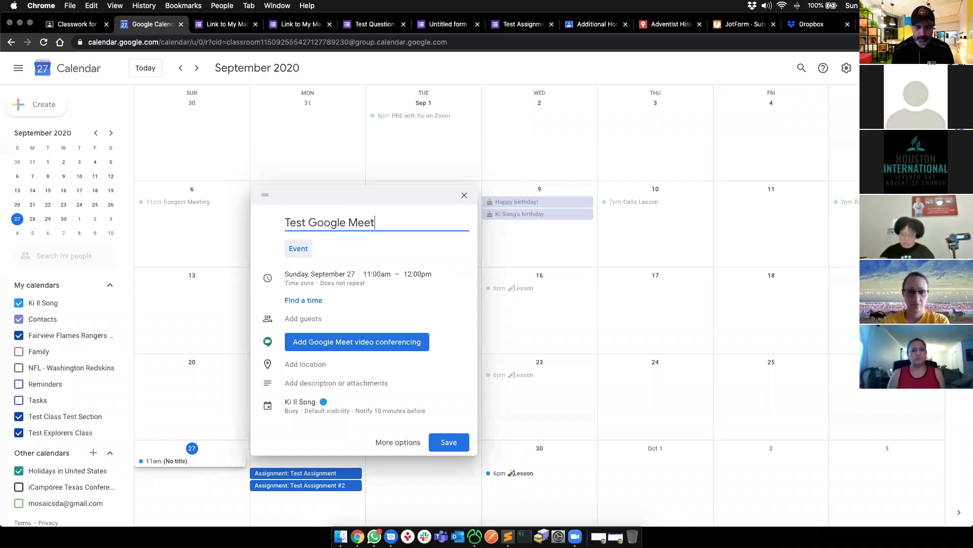
click(322, 342)
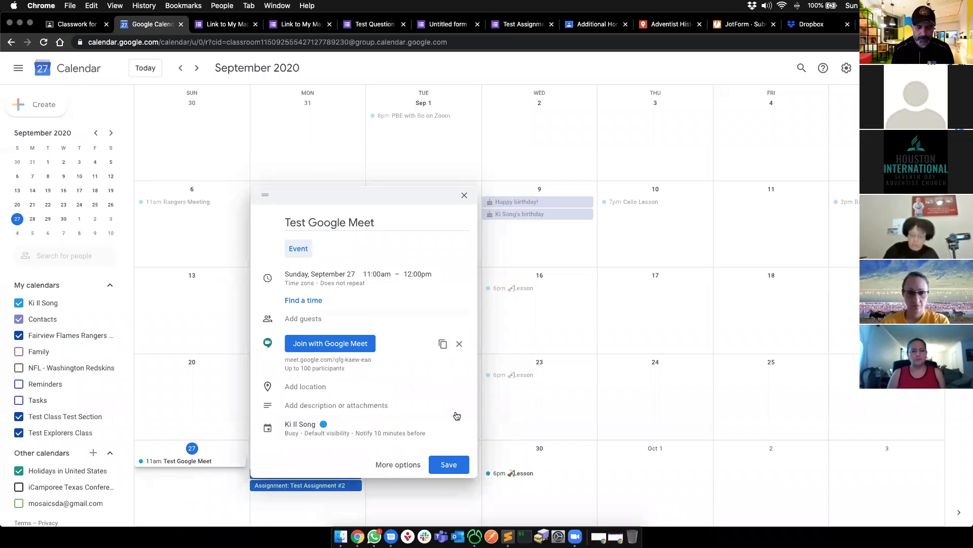
click(449, 465)
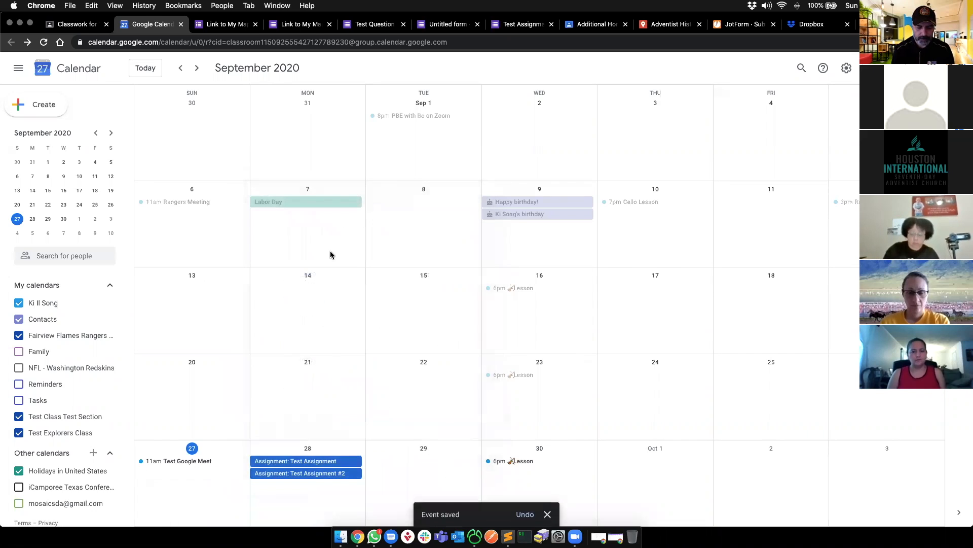
click(206, 461)
mouse_move(455, 388)
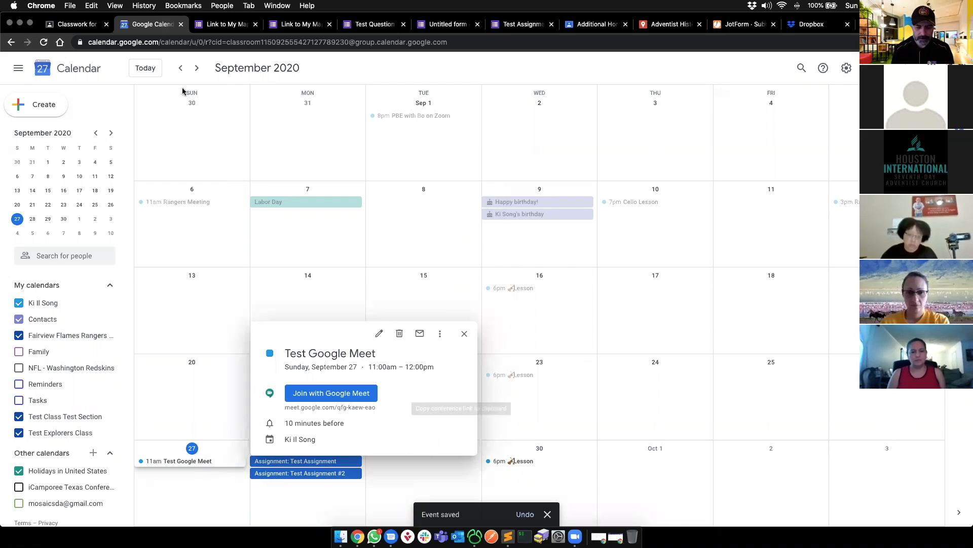
- Paste the Test Google Meet link into a new Classroom stream post and publish it
click(81, 24)
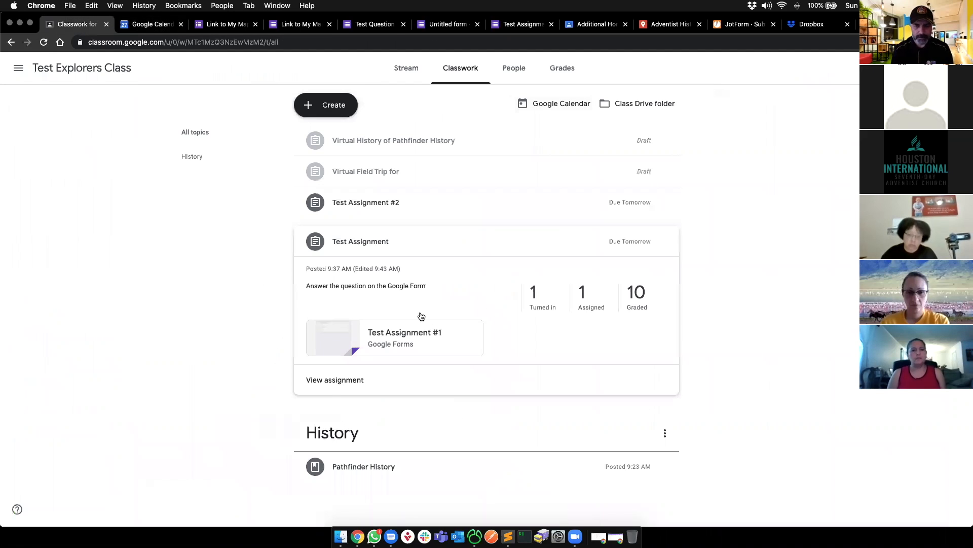
click(401, 70)
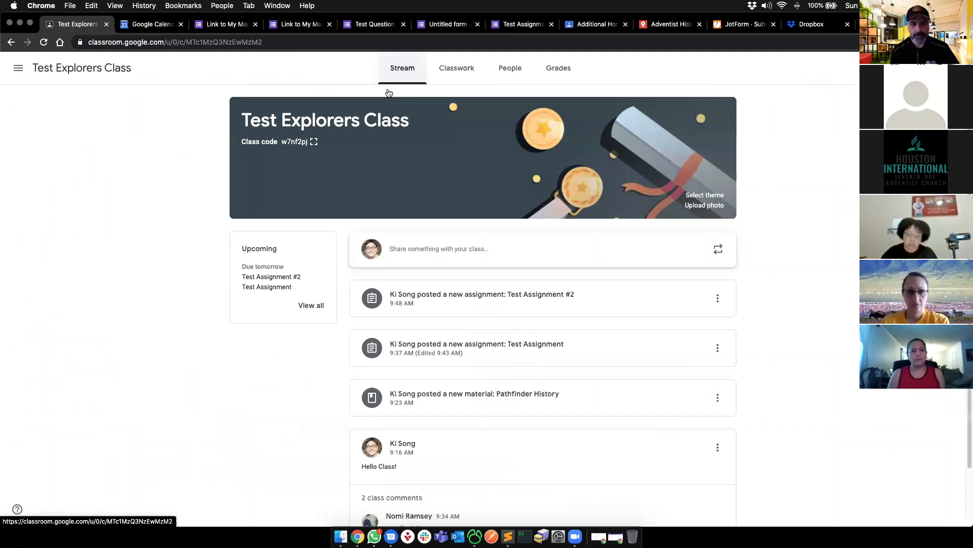
click(448, 247)
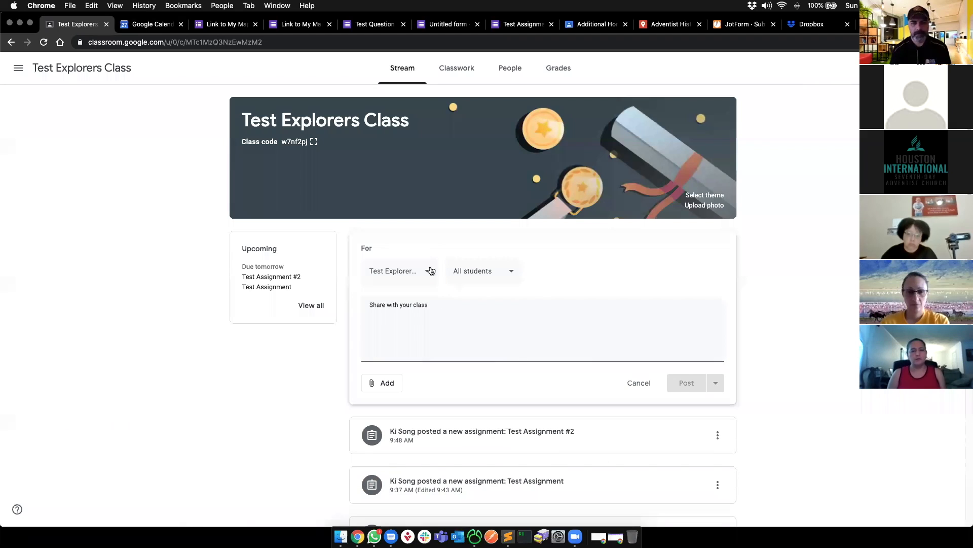
text(https://meet.google.com/qfg-kaew-eao)
click(690, 383)
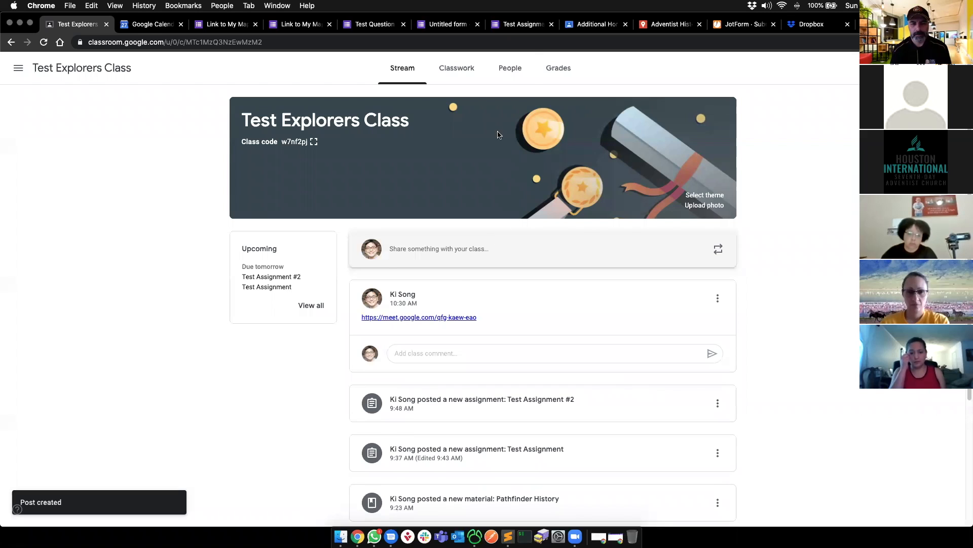
- Close the duplicate calendar tab, quit Messages, and return to the Google Calendar tab
click(438, 72)
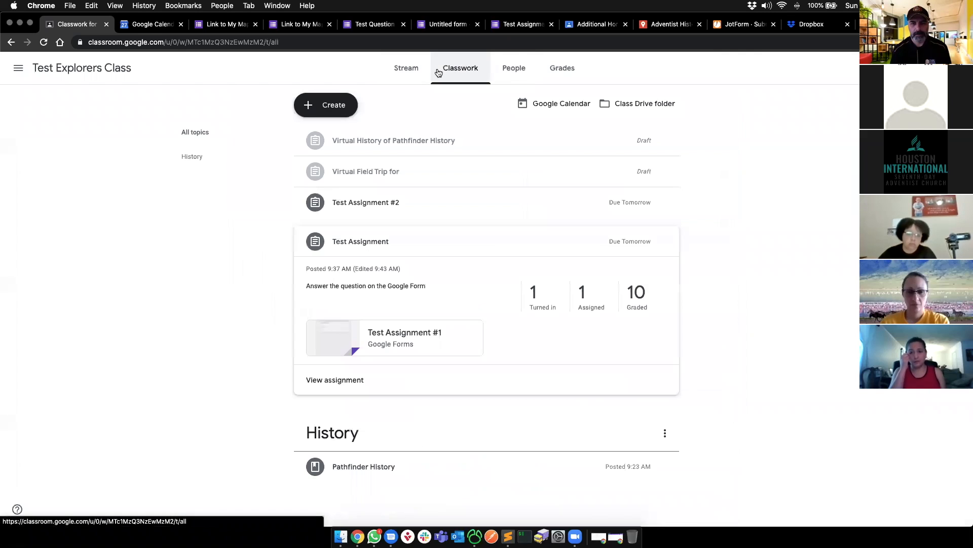
click(542, 104)
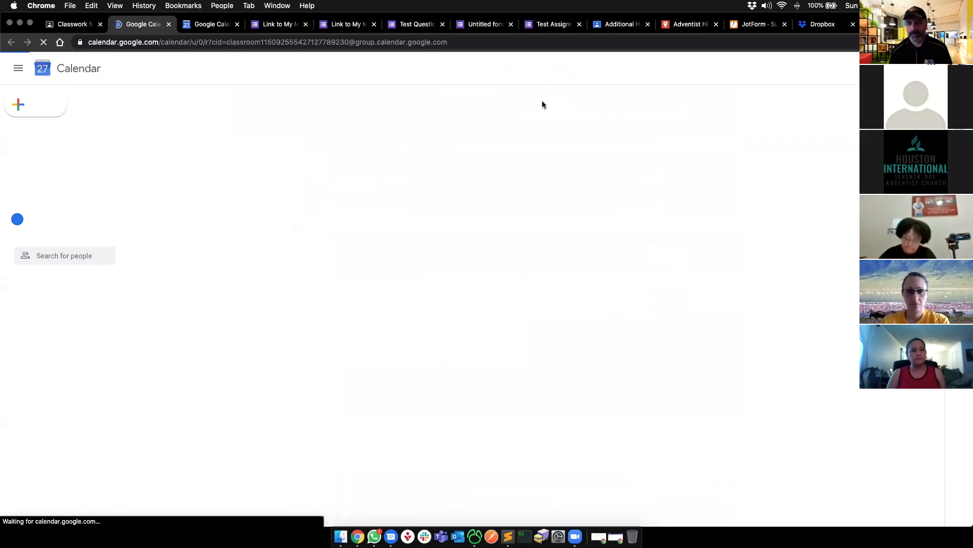
key(super+w)
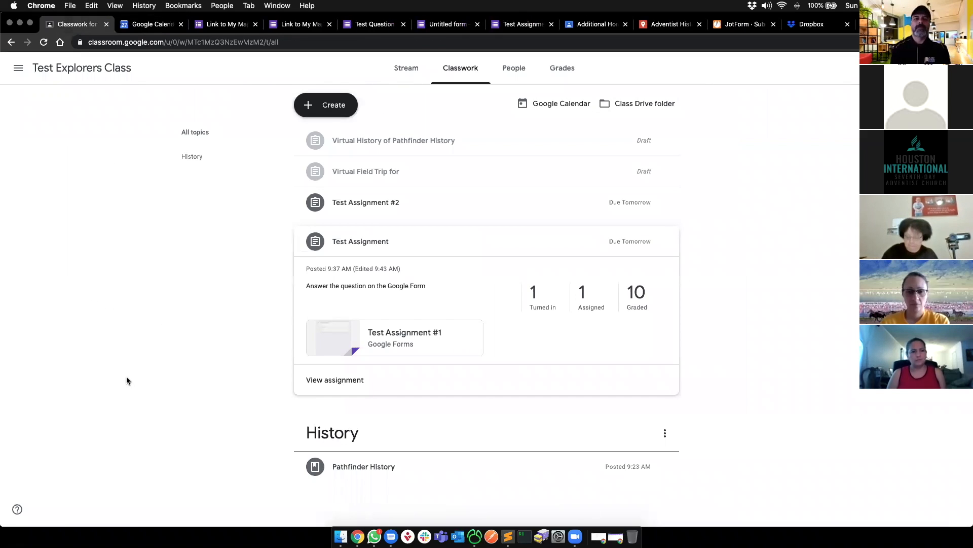
key(super+Tab)
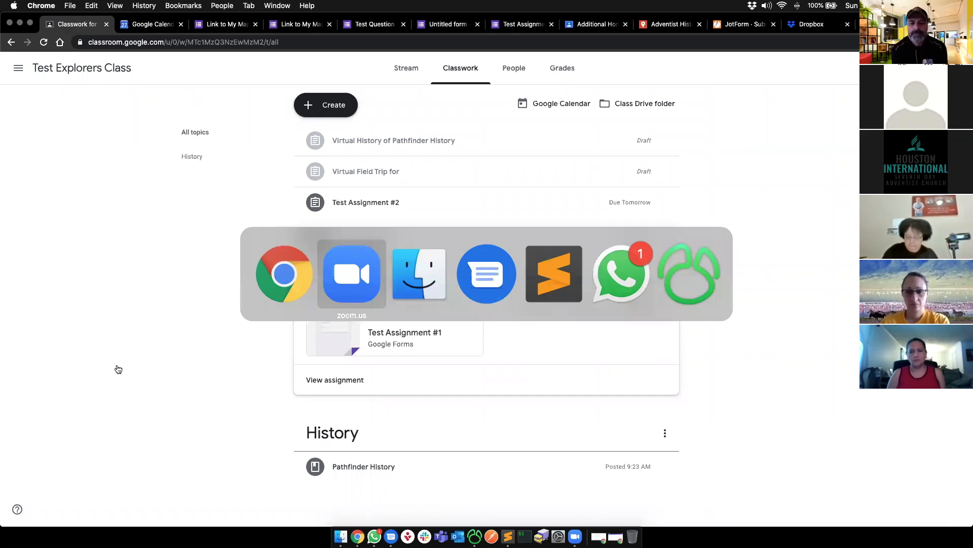
click(485, 283)
key(super+q)
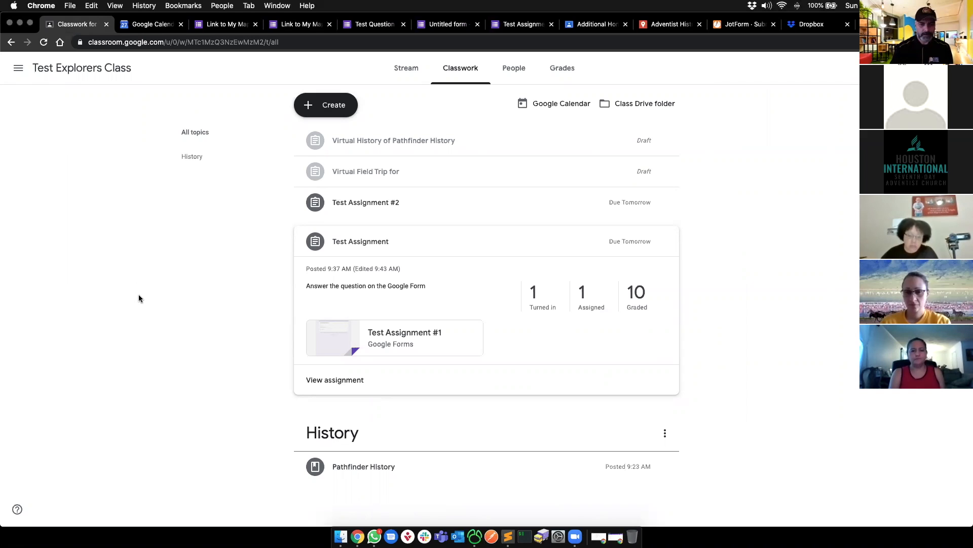
click(155, 26)
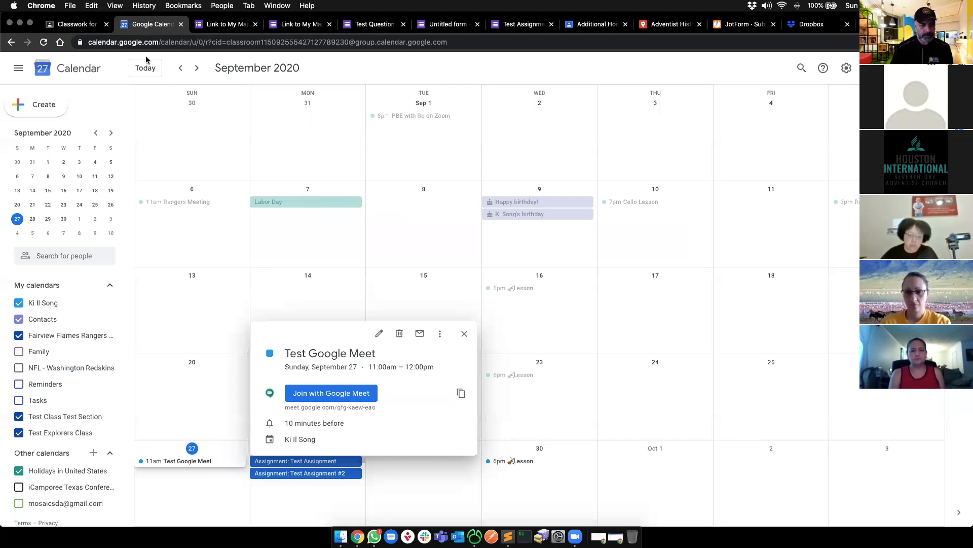
- Start a new event titled 'Rangers Meeting for October 3, 2020' with a Google Meet link
click(588, 80)
click(44, 105)
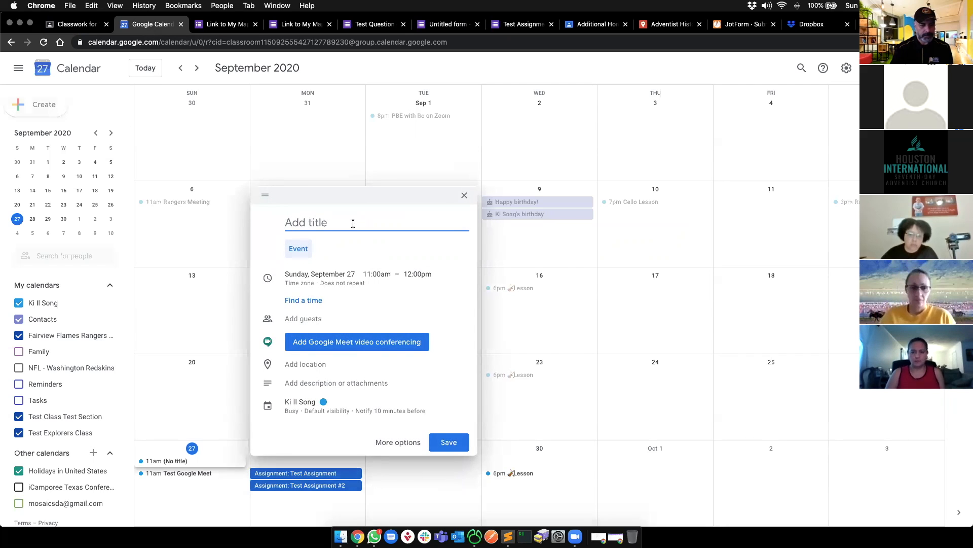
text(Test)
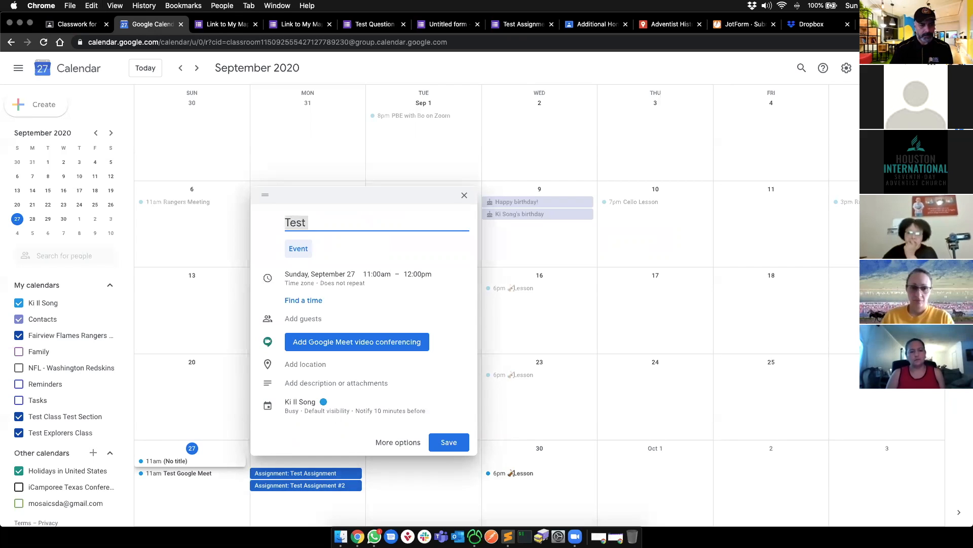
text(Rangers Meetion)
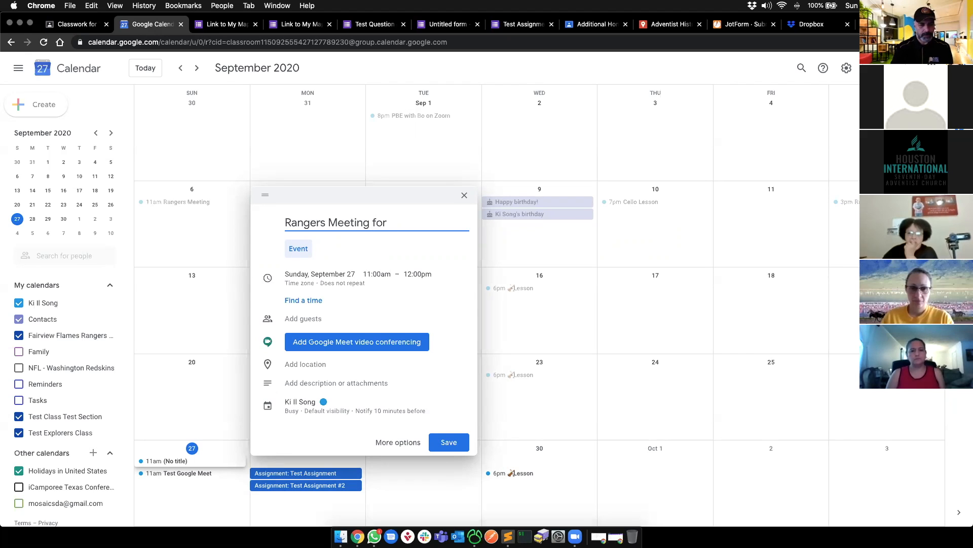
text(for October )
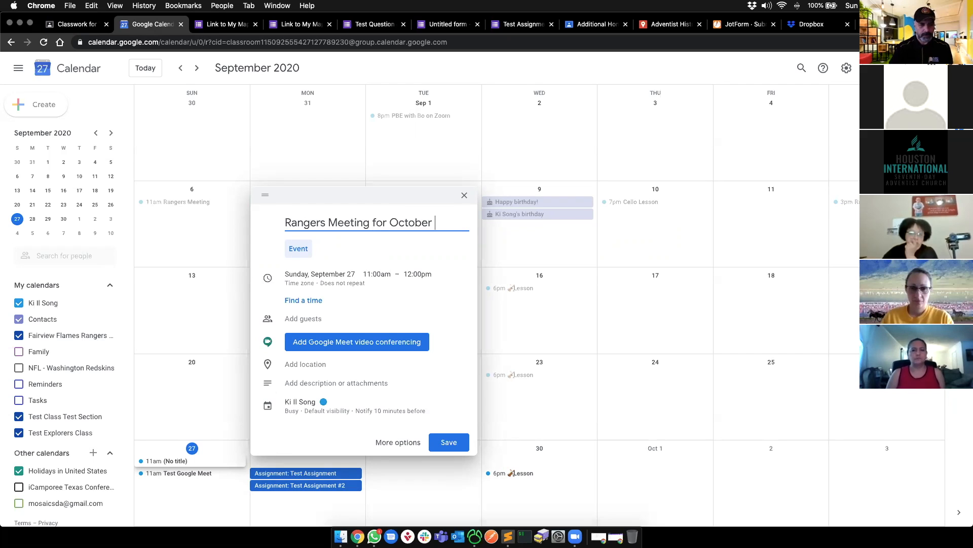
text(3, 2020)
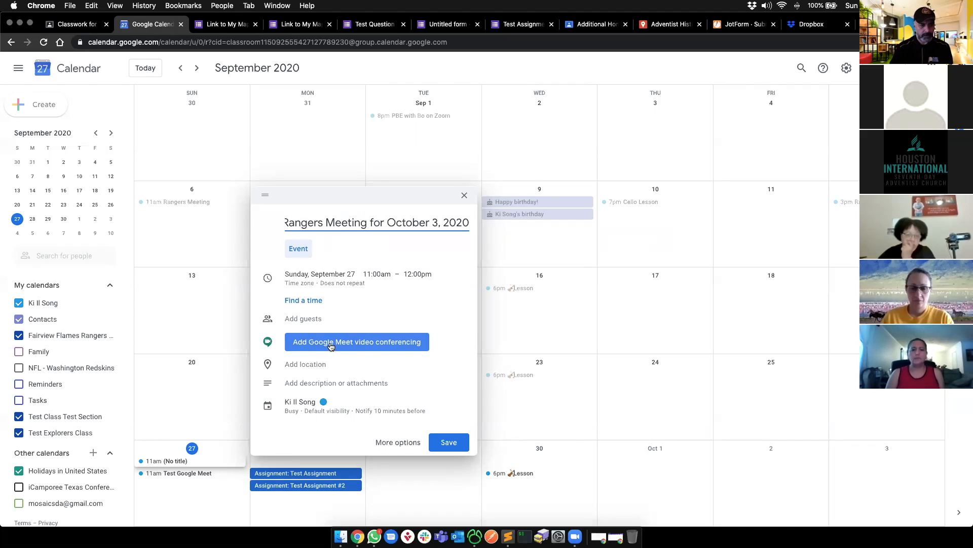
click(401, 340)
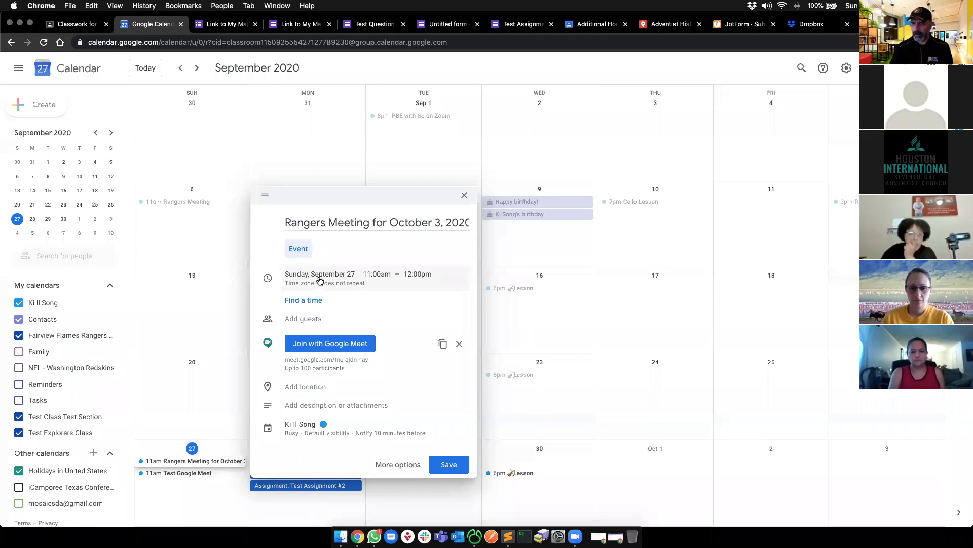
- Schedule the event for October 3 from 2:00pm to 4:00pm
click(381, 285)
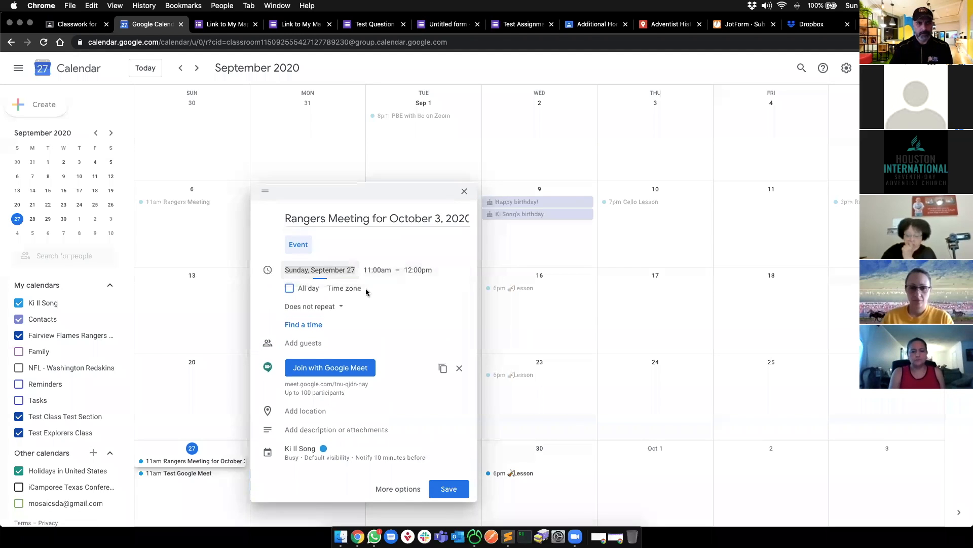
click(335, 269)
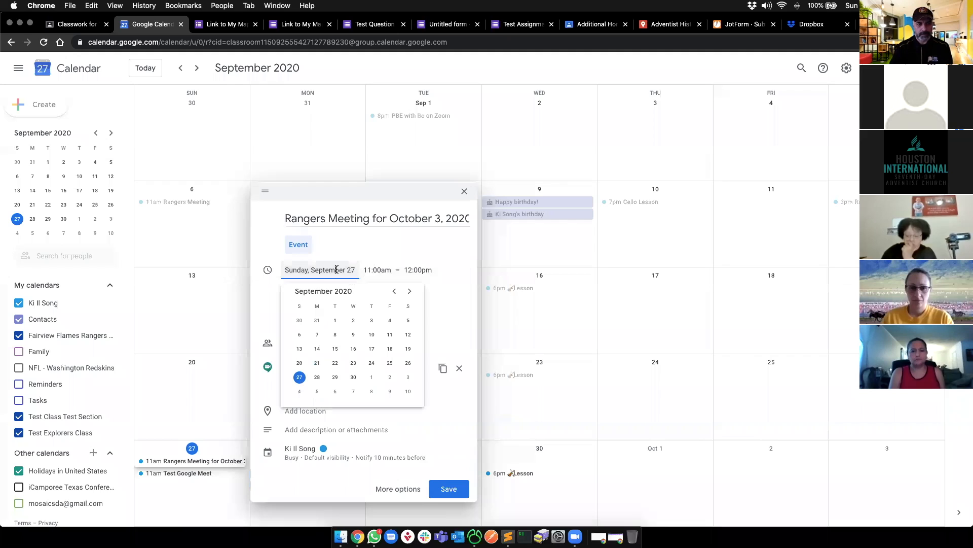
click(407, 377)
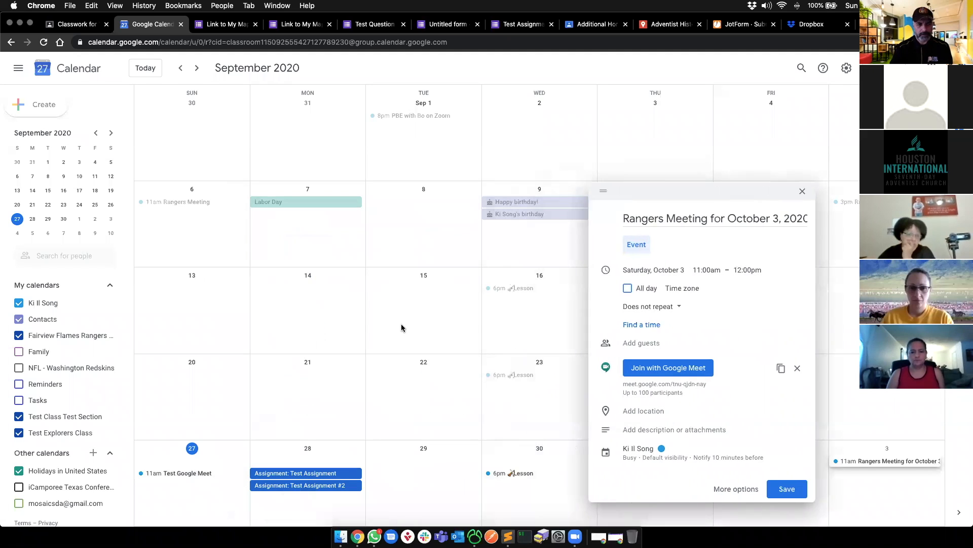
click(719, 268)
scroll(721, 336, down, 5)
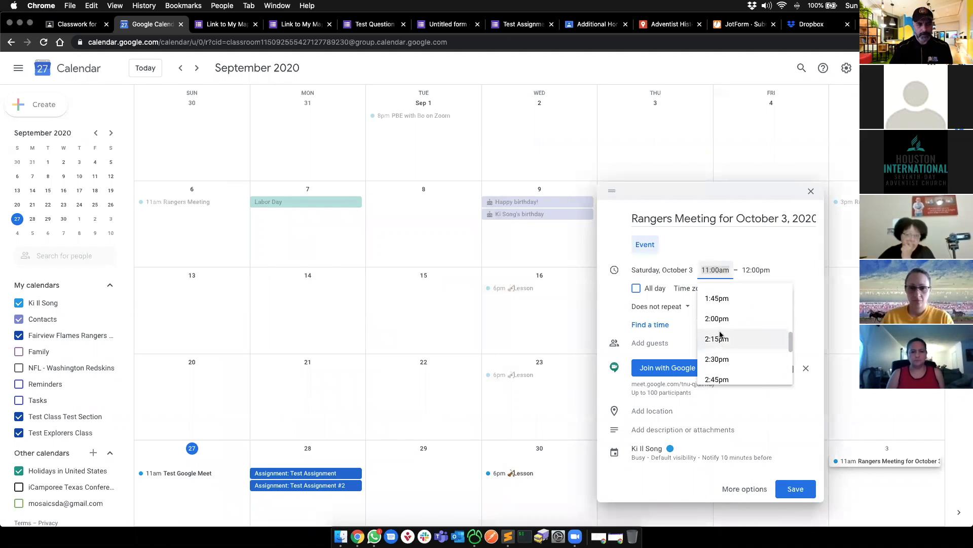
click(718, 318)
click(751, 270)
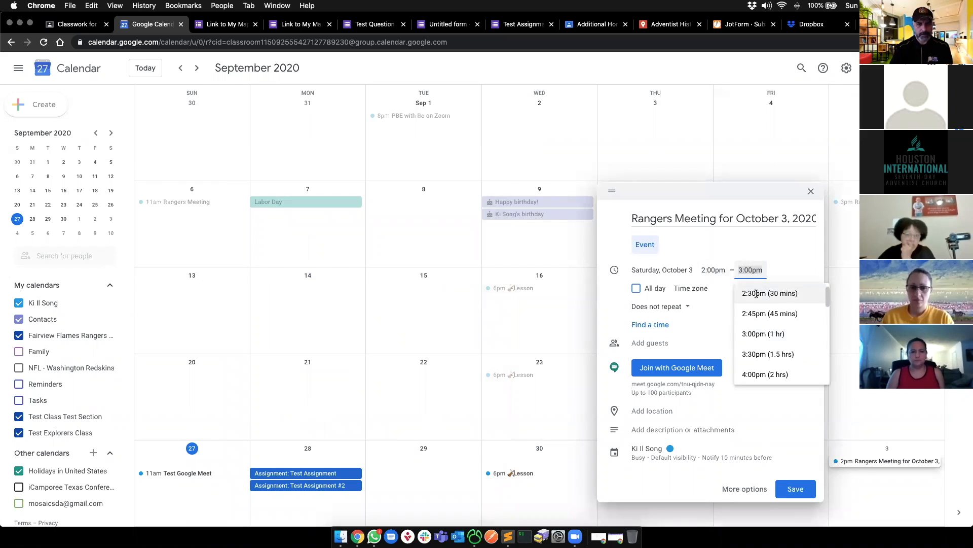
click(765, 374)
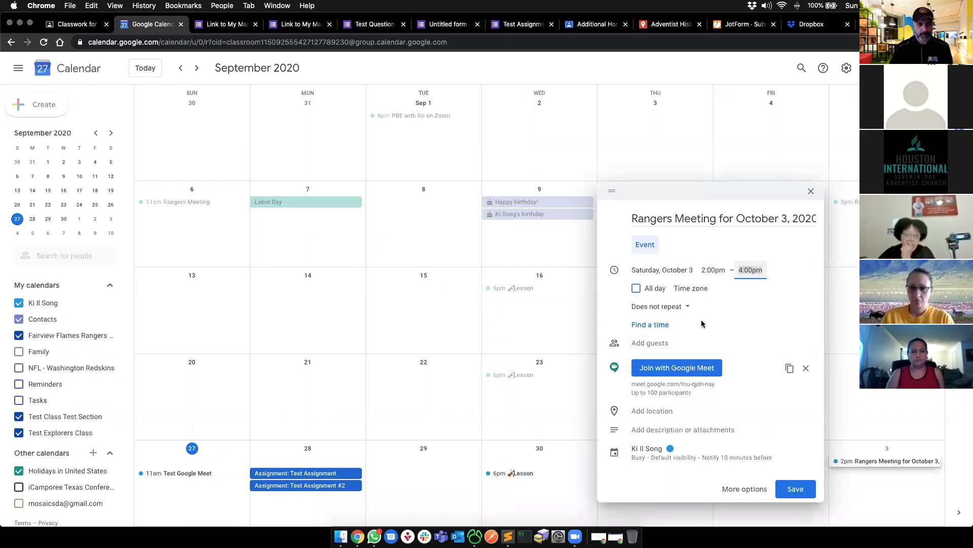
- Invite one suggested contact as guest, save and send invitations, then copy the Meet link
click(655, 344)
text(migue)
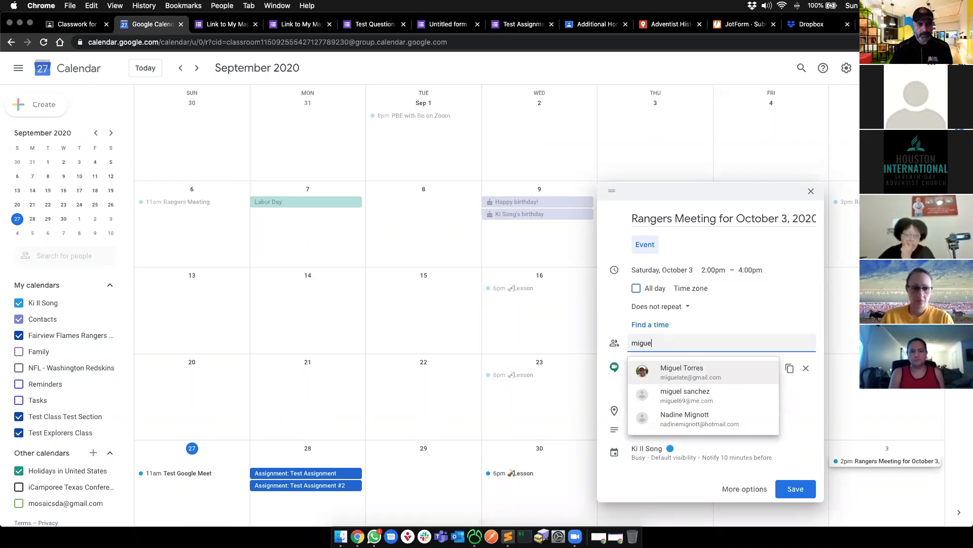
click(661, 362)
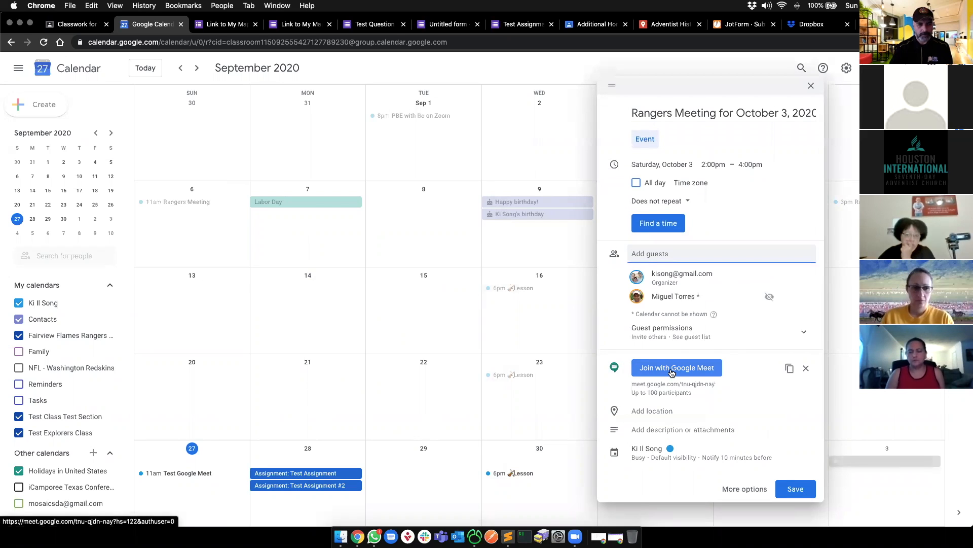
click(793, 487)
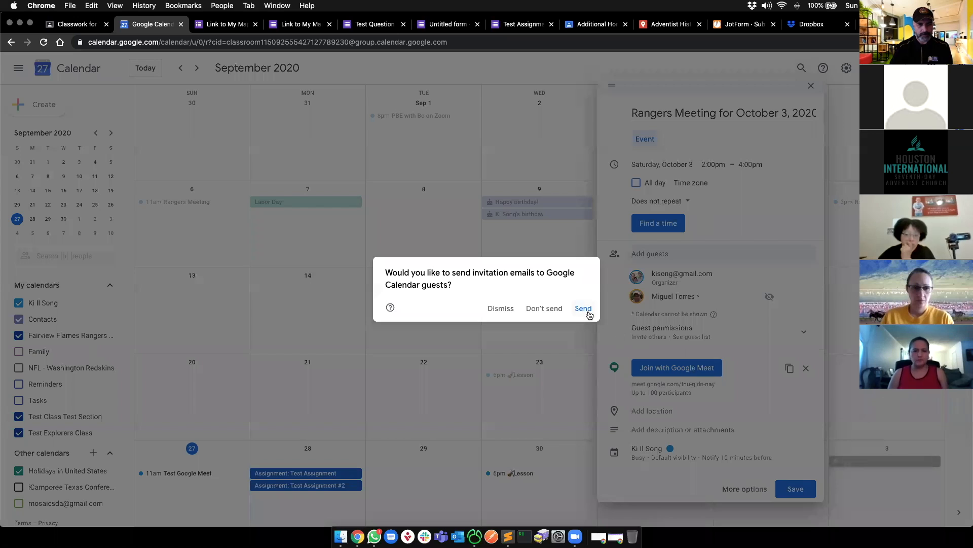
click(589, 314)
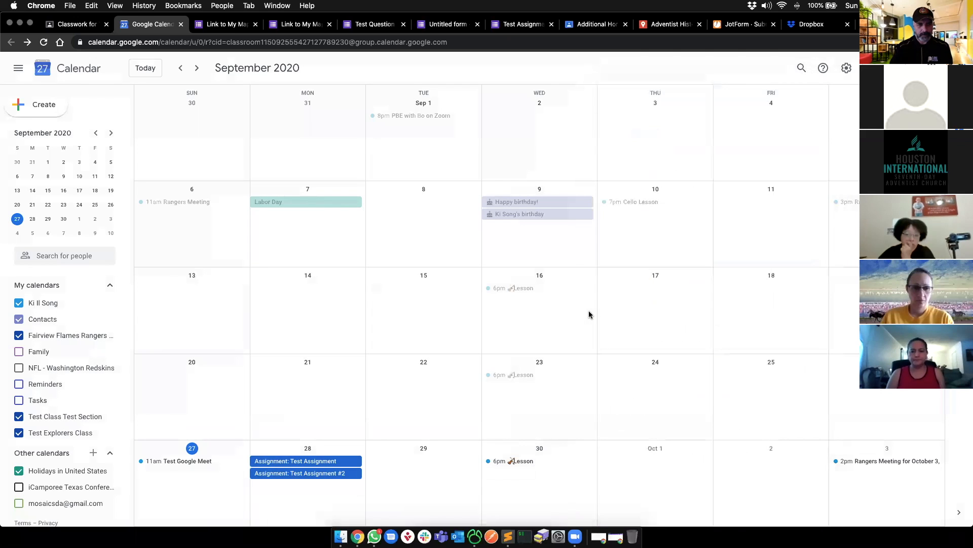
click(869, 463)
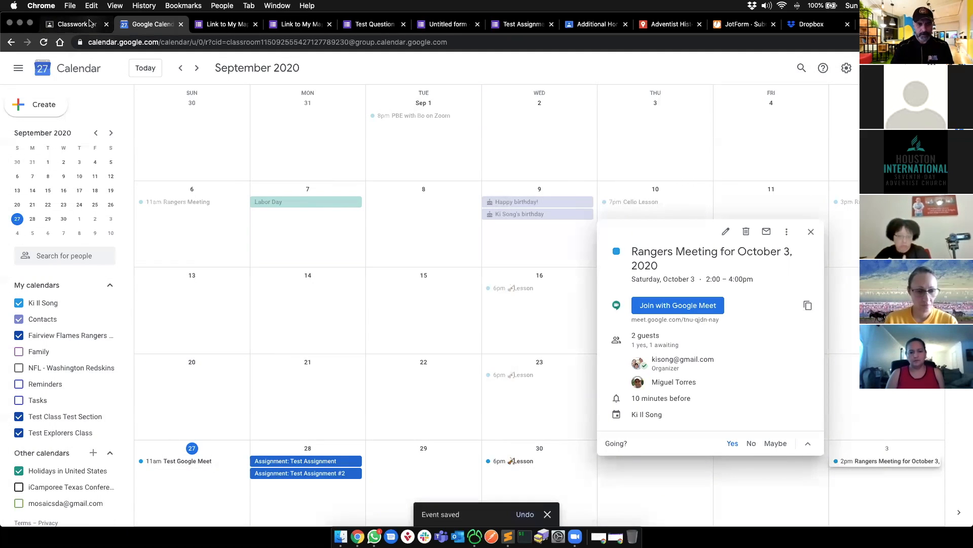
click(807, 305)
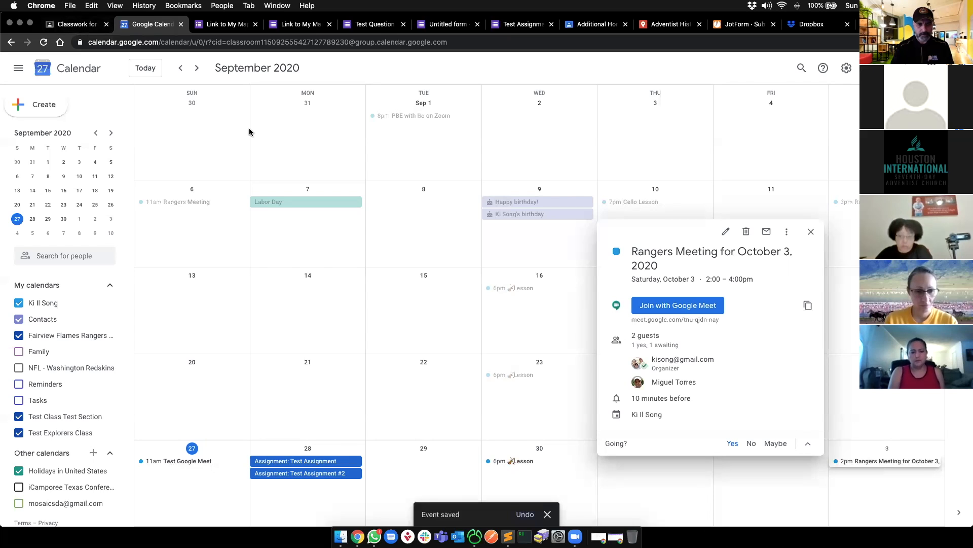
- Post the Rangers Meeting Meet link to the Test Explorers Class stream, then return to Classwork
click(77, 24)
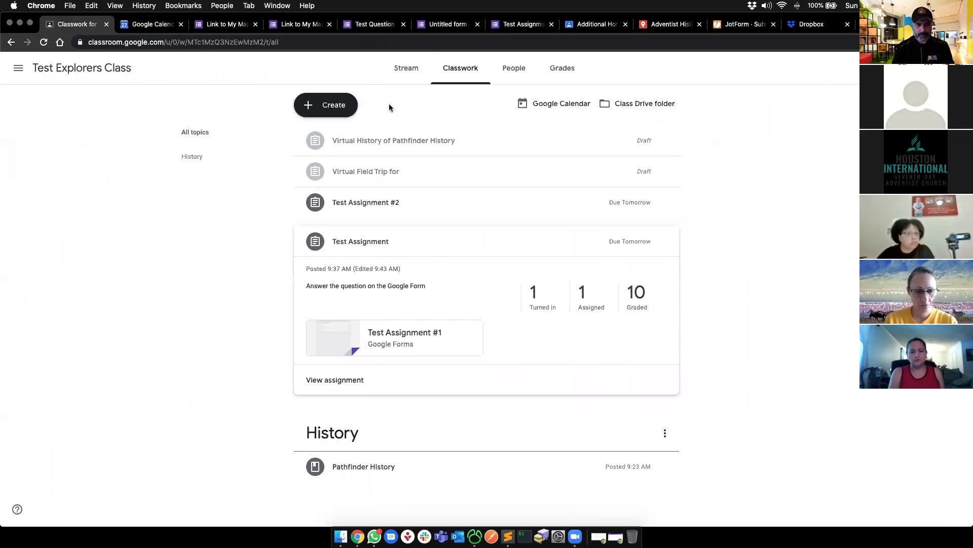
click(400, 76)
click(417, 250)
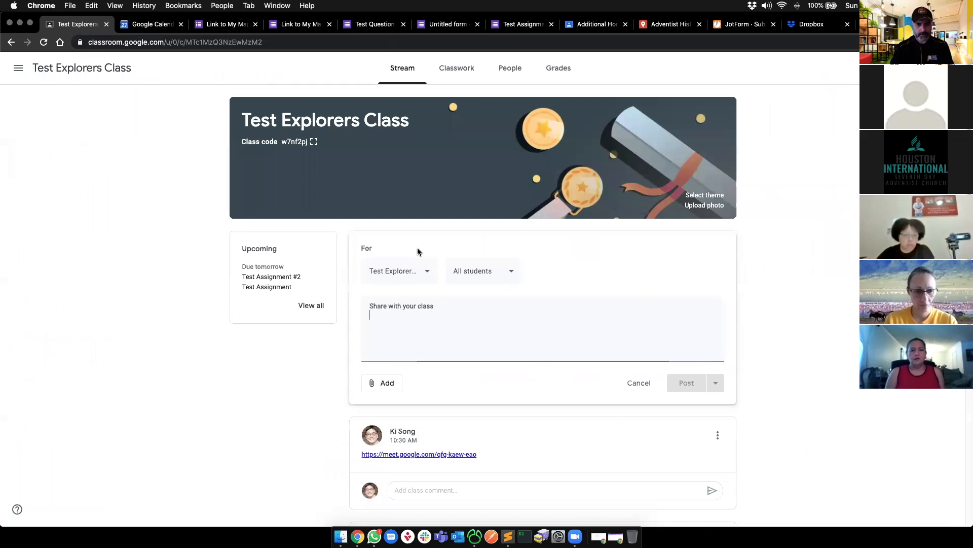
key(super+v)
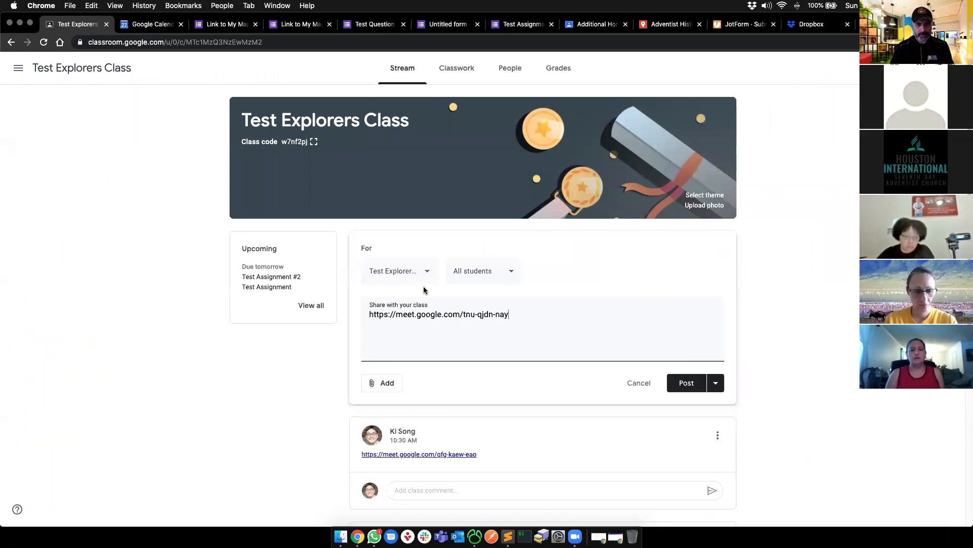
click(685, 384)
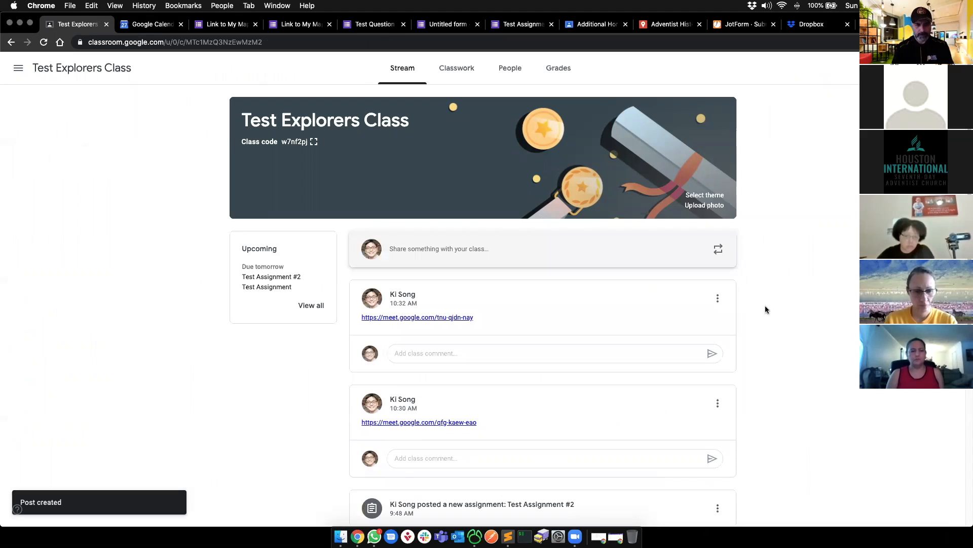
click(448, 80)
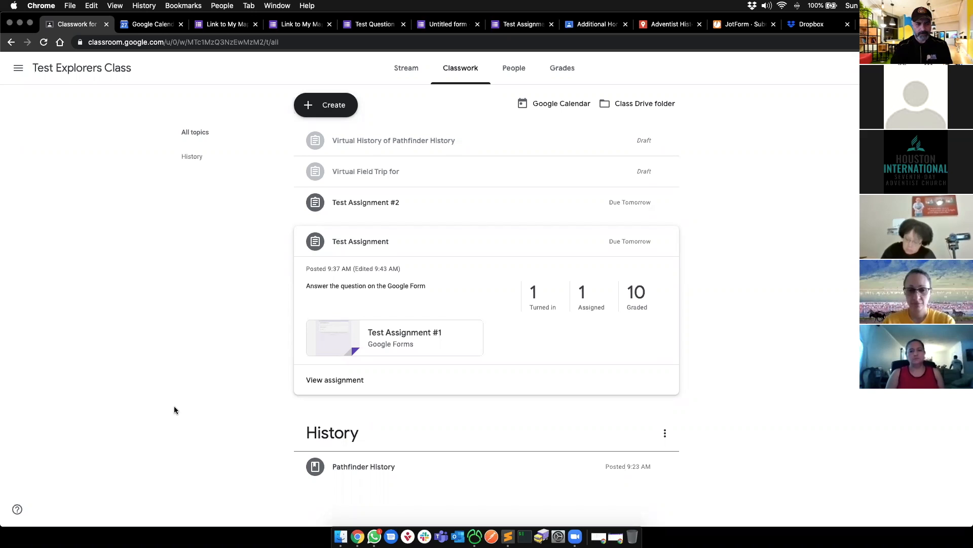
- Load meet.google.com in a new tab by typing 'mee' in the address bar
key(ctrl+t)
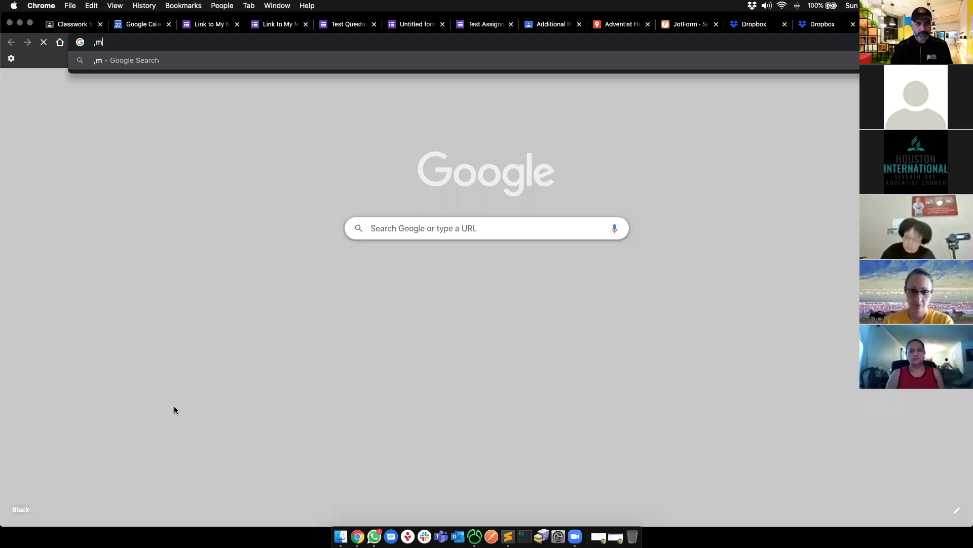
text(mee)
key(Return)
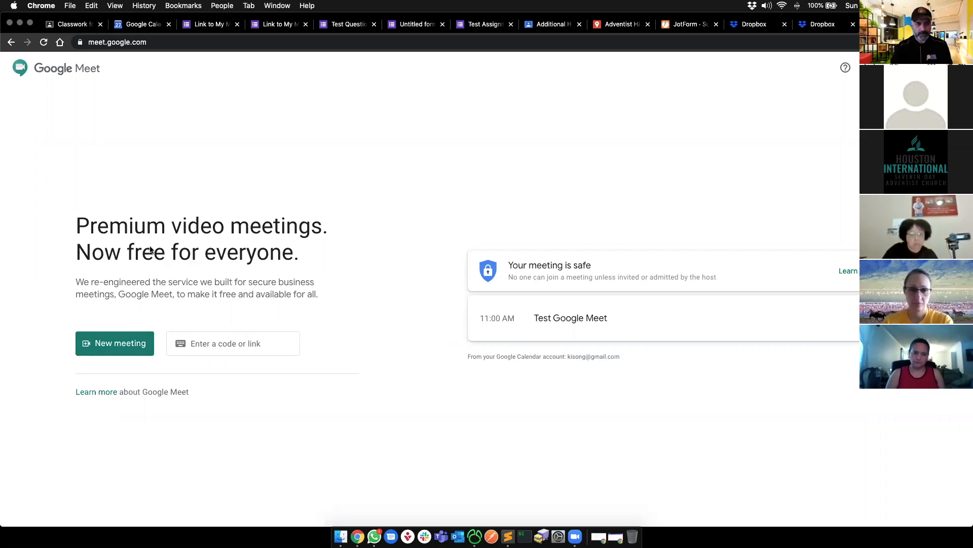
click(159, 42)
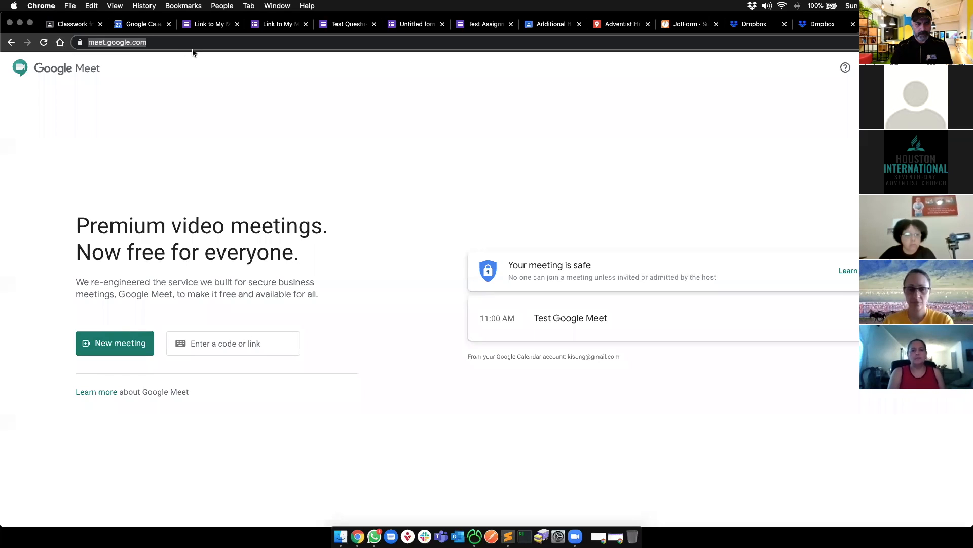
click(785, 153)
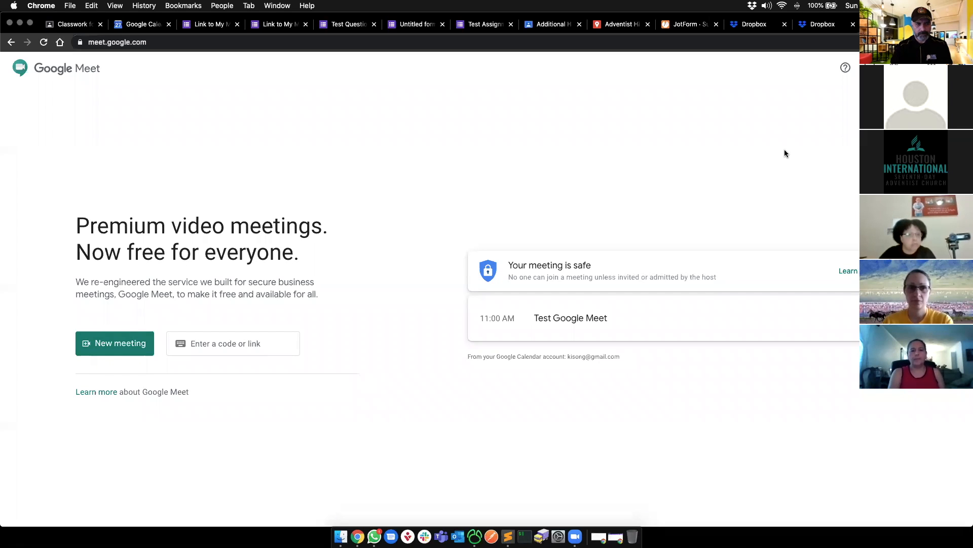